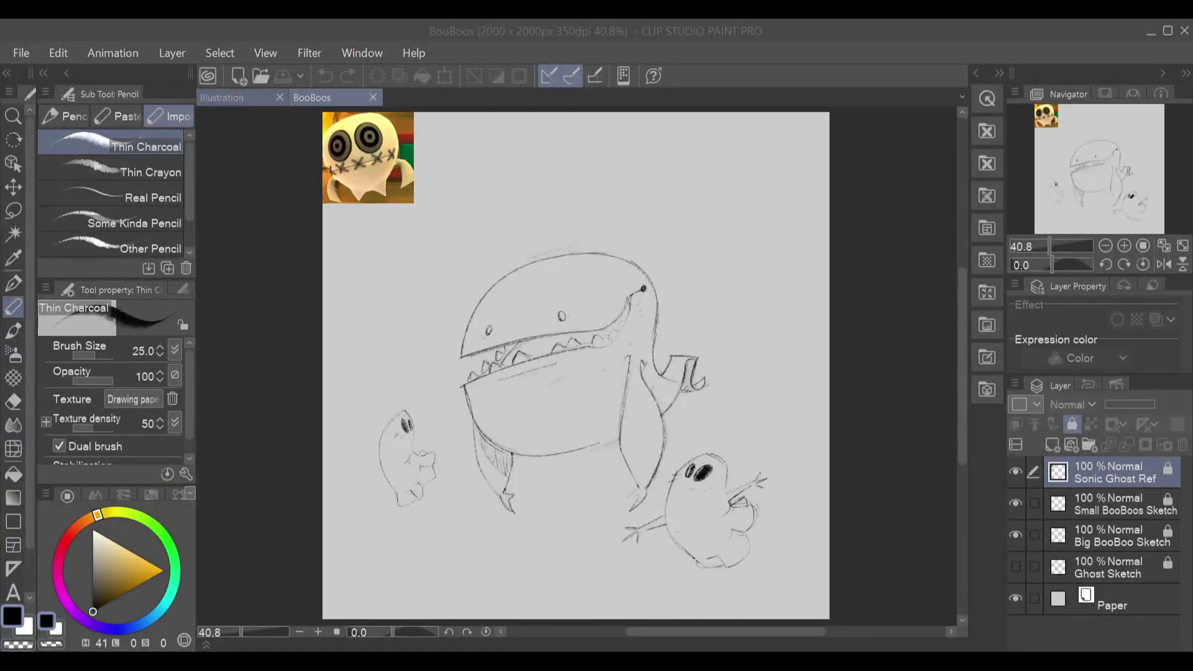
Step: Switch to the blank Illustration canvas and sketch a few overlapping tilted ellipses around its centre with the Thin Charcoal pencil
{"action": "left_click", "coordinate": [268, 99]}
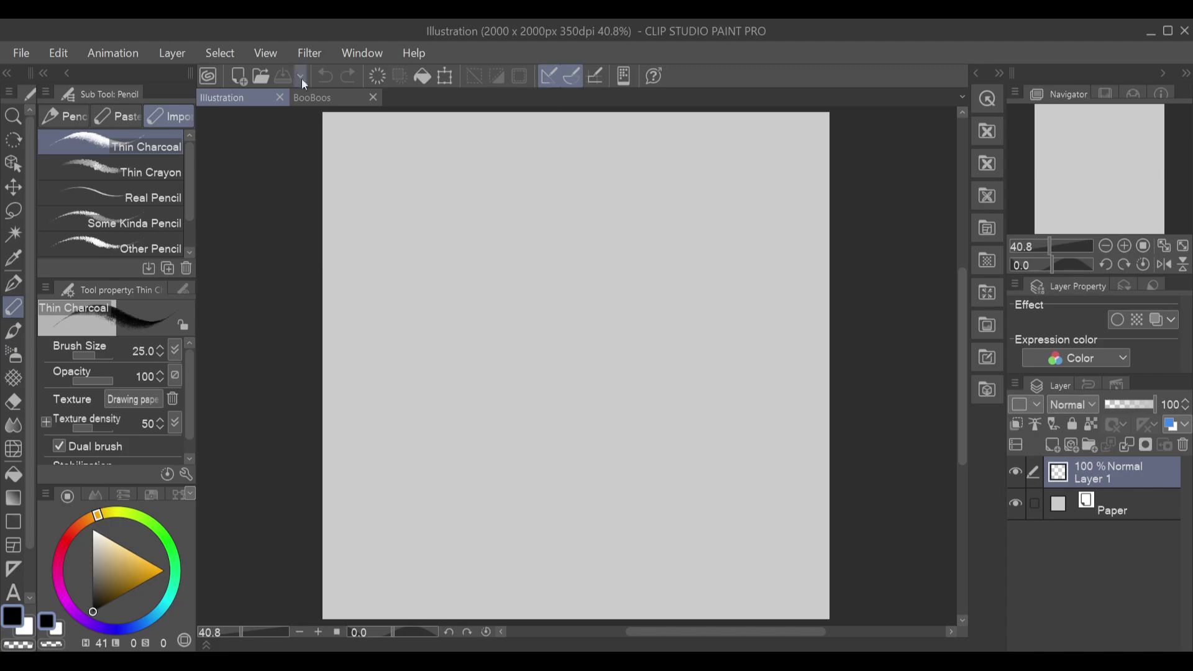
{"action": "mouse_move", "coordinate": [544, 297]}
{"action": "left_mouse_down"}
{"action": "mouse_move", "coordinate": [491, 389]}
{"action": "mouse_move", "coordinate": [512, 314]}
{"action": "mouse_move", "coordinate": [501, 378]}
{"action": "mouse_move", "coordinate": [647, 318]}
{"action": "left_mouse_up"}
{"action": "key", "text": "ctrl+z"}
{"action": "key", "text": "ctrl+z"}
{"action": "mouse_move", "coordinate": [578, 302]}
{"action": "left_mouse_down"}
{"action": "mouse_move", "coordinate": [525, 408]}
{"action": "mouse_move", "coordinate": [575, 305]}
{"action": "left_mouse_up"}
{"action": "key", "text": "ctrl+z"}
{"action": "mouse_move", "coordinate": [516, 397]}
{"action": "left_mouse_down"}
{"action": "mouse_move", "coordinate": [594, 302]}
{"action": "mouse_move", "coordinate": [605, 420]}
{"action": "mouse_move", "coordinate": [680, 435]}
{"action": "left_mouse_up"}
{"action": "key", "text": "ctrl+z"}
{"action": "mouse_move", "coordinate": [655, 356]}
{"action": "left_mouse_down"}
{"action": "mouse_move", "coordinate": [684, 438]}
{"action": "mouse_move", "coordinate": [665, 356]}
{"action": "left_mouse_up"}
{"action": "mouse_move", "coordinate": [664, 312]}
{"action": "left_mouse_down"}
{"action": "mouse_move", "coordinate": [672, 401]}
{"action": "mouse_move", "coordinate": [661, 314]}
{"action": "mouse_move", "coordinate": [663, 388]}
{"action": "mouse_move", "coordinate": [658, 319]}
{"action": "mouse_move", "coordinate": [706, 385]}
{"action": "mouse_move", "coordinate": [648, 329]}
{"action": "left_mouse_up"}
{"action": "key", "text": "ctrl+z"}
{"action": "mouse_move", "coordinate": [682, 256]}
{"action": "left_mouse_down"}
{"action": "mouse_move", "coordinate": [668, 260]}
{"action": "mouse_move", "coordinate": [743, 287]}
{"action": "left_mouse_up"}
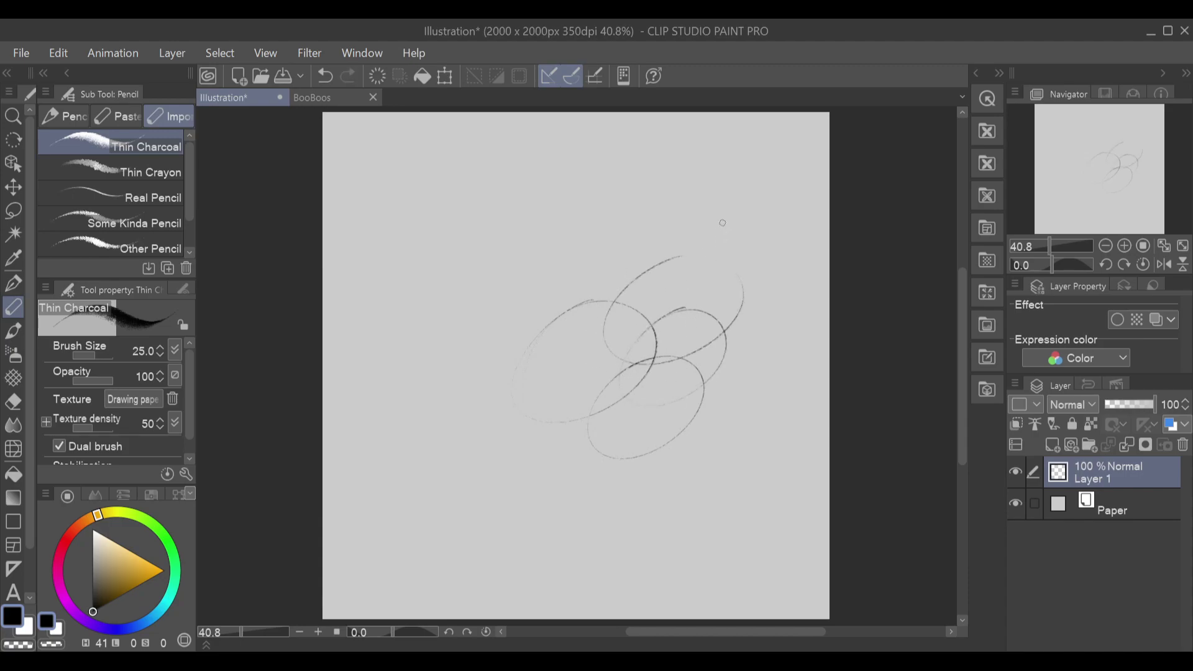
Step: Sketch more overlapping ellipses above and to the right of the central cluster, undoing unsatisfactory strokes
{"action": "mouse_move", "coordinate": [651, 230]}
{"action": "left_mouse_down"}
{"action": "mouse_move", "coordinate": [682, 279]}
{"action": "mouse_move", "coordinate": [621, 239]}
{"action": "mouse_move", "coordinate": [557, 342]}
{"action": "mouse_move", "coordinate": [561, 302]}
{"action": "left_mouse_up"}
{"action": "key", "text": "ctrl+z"}
{"action": "key", "text": "ctrl+z"}
{"action": "mouse_move", "coordinate": [640, 231]}
{"action": "left_mouse_down"}
{"action": "mouse_move", "coordinate": [558, 288]}
{"action": "mouse_move", "coordinate": [675, 292]}
{"action": "left_mouse_up"}
{"action": "key", "text": "ctrl+z"}
{"action": "left_click_drag", "start_coordinate": [615, 231], "coordinate": [675, 239]}
{"action": "mouse_move", "coordinate": [632, 290]}
{"action": "left_mouse_down"}
{"action": "mouse_move", "coordinate": [723, 194]}
{"action": "mouse_move", "coordinate": [765, 197]}
{"action": "mouse_move", "coordinate": [656, 222]}
{"action": "left_mouse_up"}
{"action": "key", "text": "ctrl+z"}
{"action": "mouse_move", "coordinate": [686, 341]}
{"action": "left_mouse_down"}
{"action": "mouse_move", "coordinate": [796, 248]}
{"action": "mouse_move", "coordinate": [682, 356]}
{"action": "mouse_move", "coordinate": [699, 269]}
{"action": "left_mouse_up"}
{"action": "key", "text": "ctrl+z"}
{"action": "mouse_move", "coordinate": [751, 339]}
{"action": "left_mouse_down"}
{"action": "mouse_move", "coordinate": [659, 410]}
{"action": "mouse_move", "coordinate": [743, 336]}
{"action": "left_mouse_up"}
{"action": "key", "text": "ctrl+z"}
{"action": "mouse_move", "coordinate": [693, 380]}
{"action": "left_mouse_down"}
{"action": "mouse_move", "coordinate": [790, 398]}
{"action": "mouse_move", "coordinate": [772, 366]}
{"action": "left_mouse_up"}
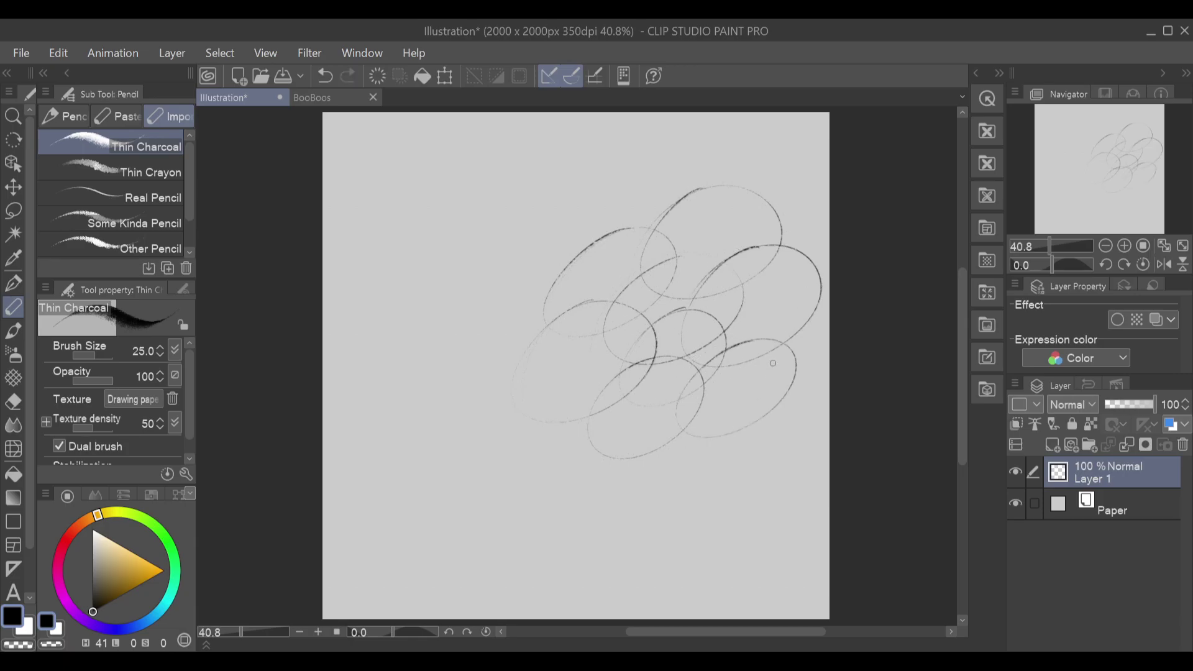
Step: Sketch three overlapping ellipses below the central cluster of ellipses
{"action": "mouse_move", "coordinate": [604, 394]}
{"action": "left_mouse_down"}
{"action": "mouse_move", "coordinate": [525, 477]}
{"action": "mouse_move", "coordinate": [546, 462]}
{"action": "left_mouse_up"}
{"action": "key", "text": "ctrl+z"}
{"action": "mouse_move", "coordinate": [606, 395]}
{"action": "left_mouse_down"}
{"action": "mouse_move", "coordinate": [574, 495]}
{"action": "mouse_move", "coordinate": [601, 396]}
{"action": "left_mouse_up"}
{"action": "left_click_drag", "start_coordinate": [660, 438], "coordinate": [644, 445]}
{"action": "left_click_drag", "start_coordinate": [735, 424], "coordinate": [770, 447]}
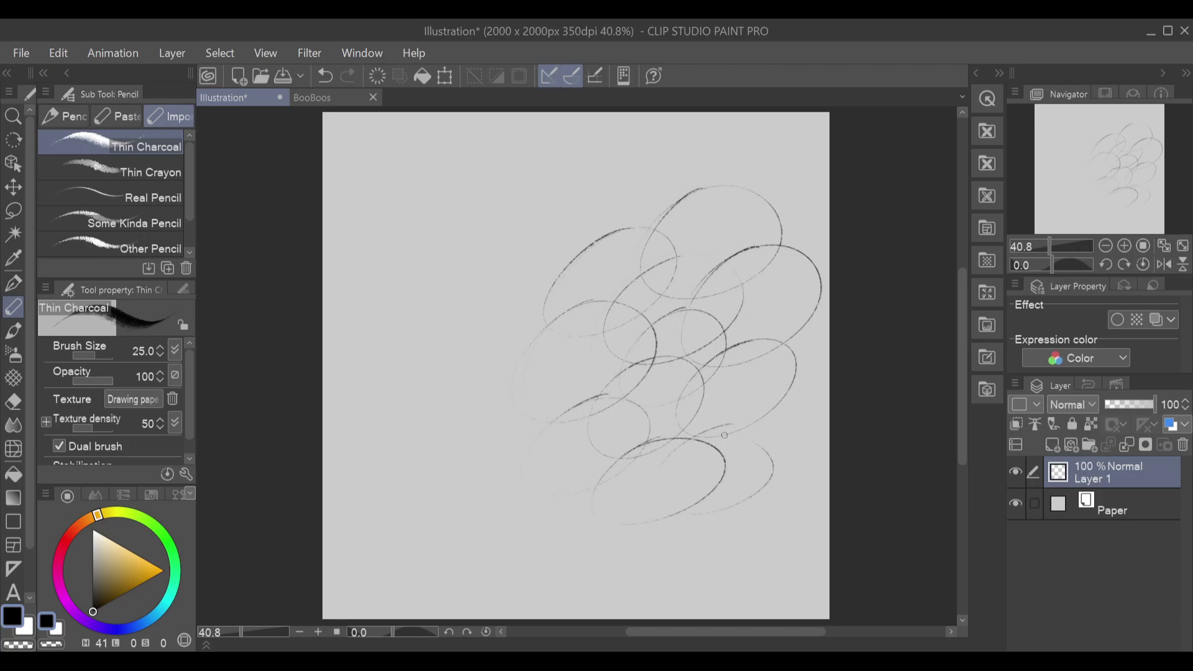
Step: Redraw the lower-right ellipse and extend the ellipses along the canvas's right edge and toward the lower right
{"action": "key", "text": "ctrl+z"}
{"action": "mouse_move", "coordinate": [722, 407]}
{"action": "left_mouse_down"}
{"action": "mouse_move", "coordinate": [684, 482]}
{"action": "mouse_move", "coordinate": [719, 487]}
{"action": "left_mouse_up"}
{"action": "key", "text": "ctrl+z"}
{"action": "left_click_drag", "start_coordinate": [742, 405], "coordinate": [693, 437]}
{"action": "key", "text": "ctrl+z"}
{"action": "mouse_move", "coordinate": [747, 405]}
{"action": "left_mouse_down"}
{"action": "mouse_move", "coordinate": [781, 468]}
{"action": "mouse_move", "coordinate": [796, 449]}
{"action": "mouse_move", "coordinate": [717, 421]}
{"action": "mouse_move", "coordinate": [730, 416]}
{"action": "left_mouse_up"}
{"action": "key", "text": "ctrl+z"}
{"action": "mouse_move", "coordinate": [816, 325]}
{"action": "left_mouse_down"}
{"action": "mouse_move", "coordinate": [746, 368]}
{"action": "mouse_move", "coordinate": [843, 375]}
{"action": "mouse_move", "coordinate": [752, 347]}
{"action": "mouse_move", "coordinate": [841, 363]}
{"action": "mouse_move", "coordinate": [813, 365]}
{"action": "mouse_move", "coordinate": [778, 331]}
{"action": "mouse_move", "coordinate": [841, 391]}
{"action": "mouse_move", "coordinate": [754, 343]}
{"action": "mouse_move", "coordinate": [793, 397]}
{"action": "mouse_move", "coordinate": [739, 388]}
{"action": "mouse_move", "coordinate": [839, 318]}
{"action": "mouse_move", "coordinate": [800, 360]}
{"action": "mouse_move", "coordinate": [804, 319]}
{"action": "mouse_move", "coordinate": [823, 386]}
{"action": "mouse_move", "coordinate": [759, 344]}
{"action": "mouse_move", "coordinate": [769, 392]}
{"action": "left_mouse_up"}
{"action": "key", "text": "ctrl+z"}
{"action": "key", "text": "ctrl+z"}
{"action": "key", "text": "ctrl+z"}
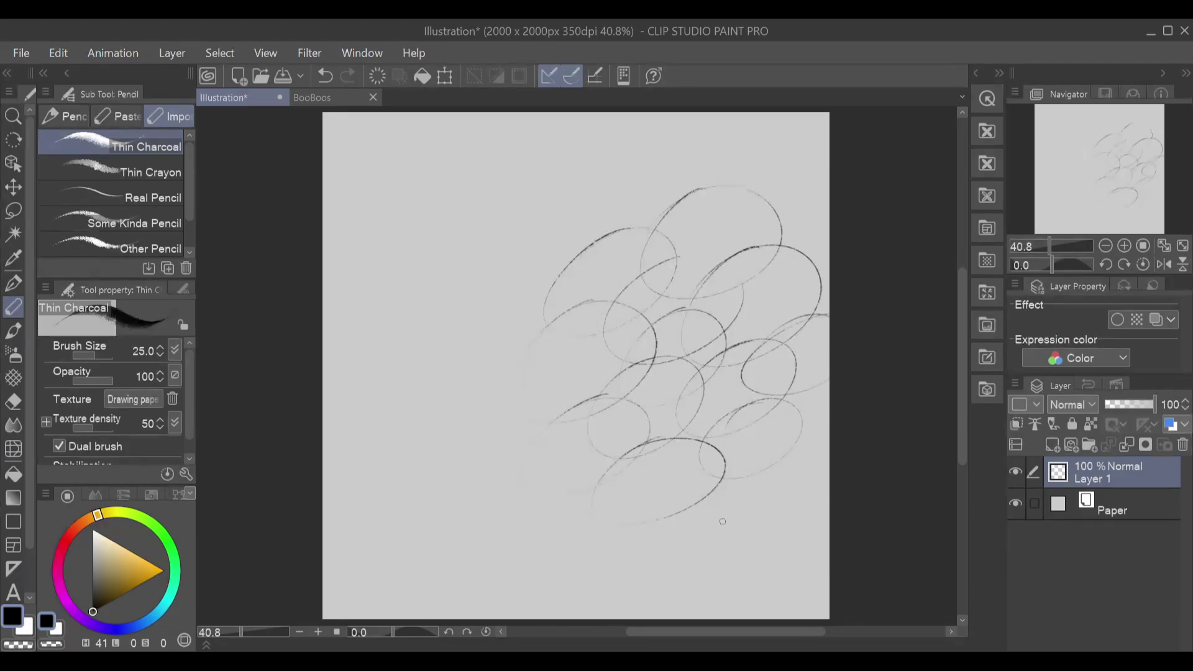
{"action": "mouse_move", "coordinate": [734, 460]}
{"action": "left_mouse_down"}
{"action": "mouse_move", "coordinate": [683, 534]}
{"action": "mouse_move", "coordinate": [780, 460]}
{"action": "mouse_move", "coordinate": [692, 524]}
{"action": "mouse_move", "coordinate": [634, 531]}
{"action": "mouse_move", "coordinate": [748, 526]}
{"action": "mouse_move", "coordinate": [633, 552]}
{"action": "left_mouse_up"}
{"action": "mouse_move", "coordinate": [826, 397]}
{"action": "left_mouse_down"}
{"action": "mouse_move", "coordinate": [785, 407]}
{"action": "mouse_move", "coordinate": [837, 461]}
{"action": "mouse_move", "coordinate": [771, 426]}
{"action": "left_mouse_up"}
{"action": "key", "text": "ctrl+z"}
{"action": "left_click_drag", "start_coordinate": [817, 378], "coordinate": [788, 394]}
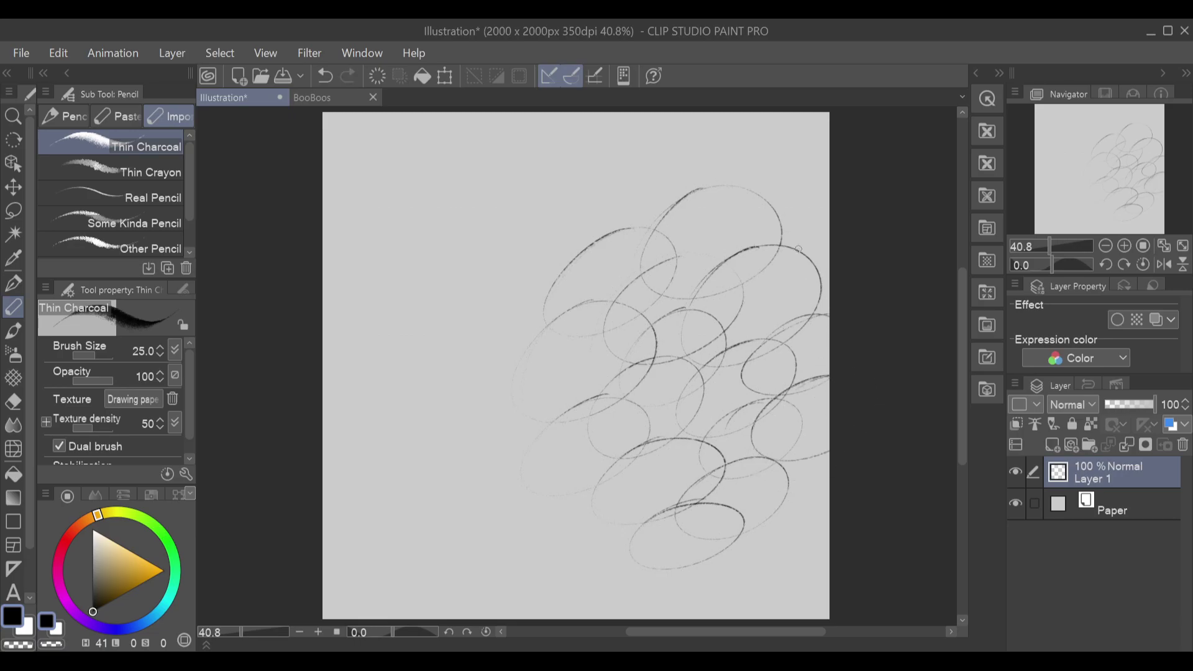
Step: Add overlapping ellipses across the upper part of the canvas and down the left side of the cluster
{"action": "left_click_drag", "start_coordinate": [809, 193], "coordinate": [829, 196]}
{"action": "mouse_move", "coordinate": [630, 184]}
{"action": "left_mouse_down"}
{"action": "mouse_move", "coordinate": [543, 243]}
{"action": "mouse_move", "coordinate": [671, 210]}
{"action": "mouse_move", "coordinate": [561, 240]}
{"action": "left_mouse_up"}
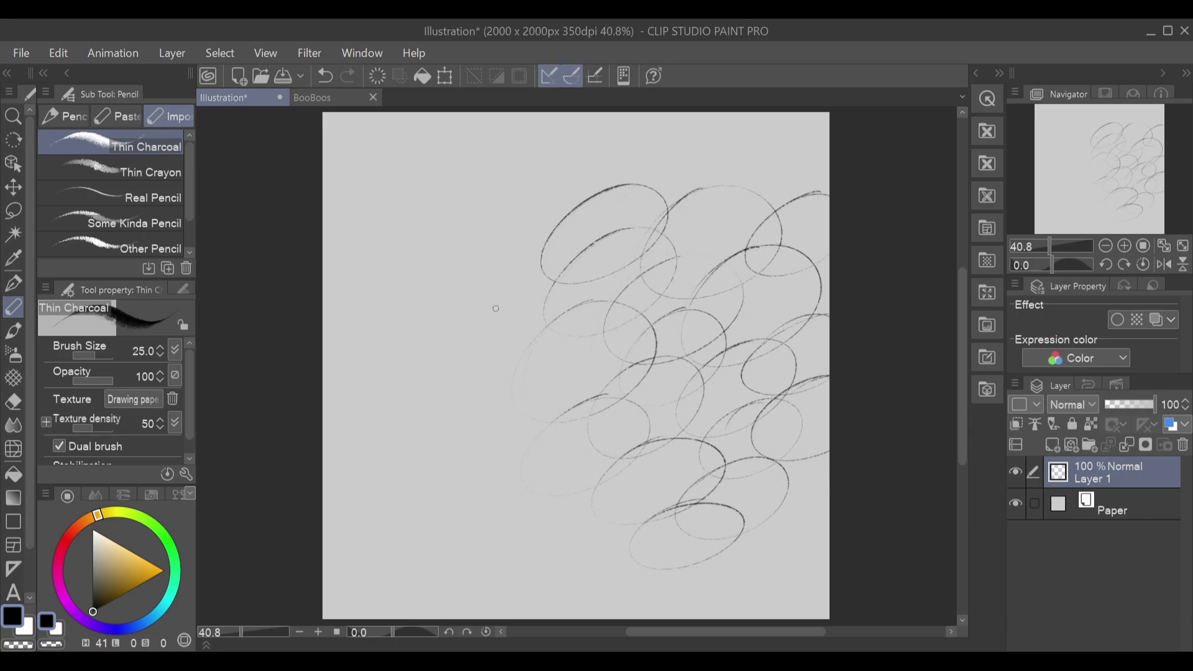
{"action": "mouse_move", "coordinate": [461, 326]}
{"action": "left_mouse_down"}
{"action": "mouse_move", "coordinate": [474, 438]}
{"action": "mouse_move", "coordinate": [413, 418]}
{"action": "left_mouse_up"}
{"action": "key", "text": "ctrl+z"}
{"action": "mouse_move", "coordinate": [487, 330]}
{"action": "left_mouse_down"}
{"action": "mouse_move", "coordinate": [536, 330]}
{"action": "mouse_move", "coordinate": [422, 411]}
{"action": "mouse_move", "coordinate": [540, 338]}
{"action": "left_mouse_up"}
{"action": "mouse_move", "coordinate": [541, 259]}
{"action": "left_mouse_down"}
{"action": "mouse_move", "coordinate": [550, 363]}
{"action": "mouse_move", "coordinate": [619, 283]}
{"action": "left_mouse_up"}
{"action": "key", "text": "ctrl+z"}
{"action": "mouse_move", "coordinate": [538, 247]}
{"action": "left_mouse_down"}
{"action": "mouse_move", "coordinate": [513, 366]}
{"action": "mouse_move", "coordinate": [495, 268]}
{"action": "left_mouse_up"}
{"action": "mouse_move", "coordinate": [515, 207]}
{"action": "left_mouse_down"}
{"action": "mouse_move", "coordinate": [474, 222]}
{"action": "mouse_move", "coordinate": [501, 209]}
{"action": "mouse_move", "coordinate": [445, 330]}
{"action": "mouse_move", "coordinate": [539, 209]}
{"action": "mouse_move", "coordinate": [553, 220]}
{"action": "mouse_move", "coordinate": [511, 210]}
{"action": "left_mouse_up"}
{"action": "key", "text": "ctrl+z"}
{"action": "key", "text": "ctrl+z"}
{"action": "mouse_move", "coordinate": [544, 149]}
{"action": "left_mouse_down"}
{"action": "mouse_move", "coordinate": [488, 186]}
{"action": "mouse_move", "coordinate": [586, 227]}
{"action": "mouse_move", "coordinate": [508, 167]}
{"action": "left_mouse_up"}
{"action": "mouse_move", "coordinate": [654, 137]}
{"action": "left_mouse_down"}
{"action": "mouse_move", "coordinate": [555, 220]}
{"action": "mouse_move", "coordinate": [735, 151]}
{"action": "mouse_move", "coordinate": [776, 168]}
{"action": "mouse_move", "coordinate": [729, 205]}
{"action": "left_mouse_up"}
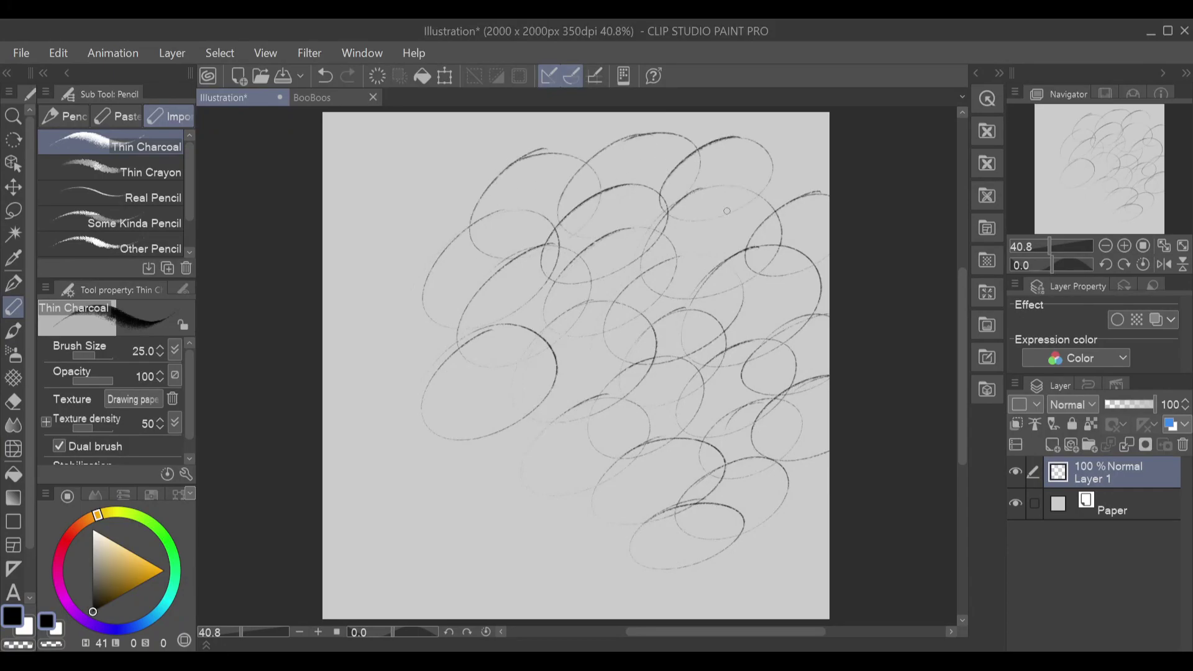
Step: Sketch a diagonal chain of ellipses from left of centre down to the canvas's lower-right area
{"action": "mouse_move", "coordinate": [531, 386]}
{"action": "left_mouse_down"}
{"action": "mouse_move", "coordinate": [586, 444]}
{"action": "mouse_move", "coordinate": [452, 432]}
{"action": "mouse_move", "coordinate": [472, 508]}
{"action": "mouse_move", "coordinate": [618, 387]}
{"action": "left_mouse_up"}
{"action": "key", "text": "ctrl+z"}
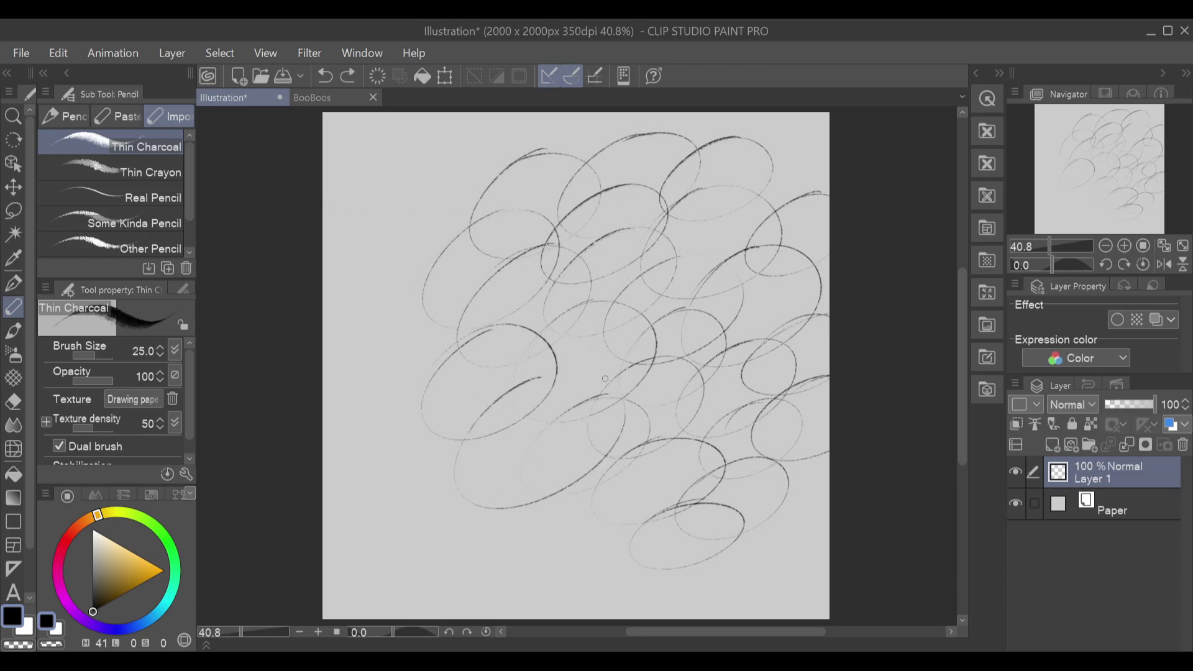
{"action": "mouse_move", "coordinate": [529, 453]}
{"action": "left_mouse_down"}
{"action": "mouse_move", "coordinate": [628, 445]}
{"action": "mouse_move", "coordinate": [516, 465]}
{"action": "left_mouse_up"}
{"action": "mouse_move", "coordinate": [629, 495]}
{"action": "left_mouse_down"}
{"action": "mouse_move", "coordinate": [591, 606]}
{"action": "mouse_move", "coordinate": [587, 497]}
{"action": "left_mouse_up"}
{"action": "mouse_move", "coordinate": [683, 527]}
{"action": "left_mouse_down"}
{"action": "mouse_move", "coordinate": [615, 580]}
{"action": "mouse_move", "coordinate": [742, 573]}
{"action": "mouse_move", "coordinate": [648, 550]}
{"action": "left_mouse_up"}
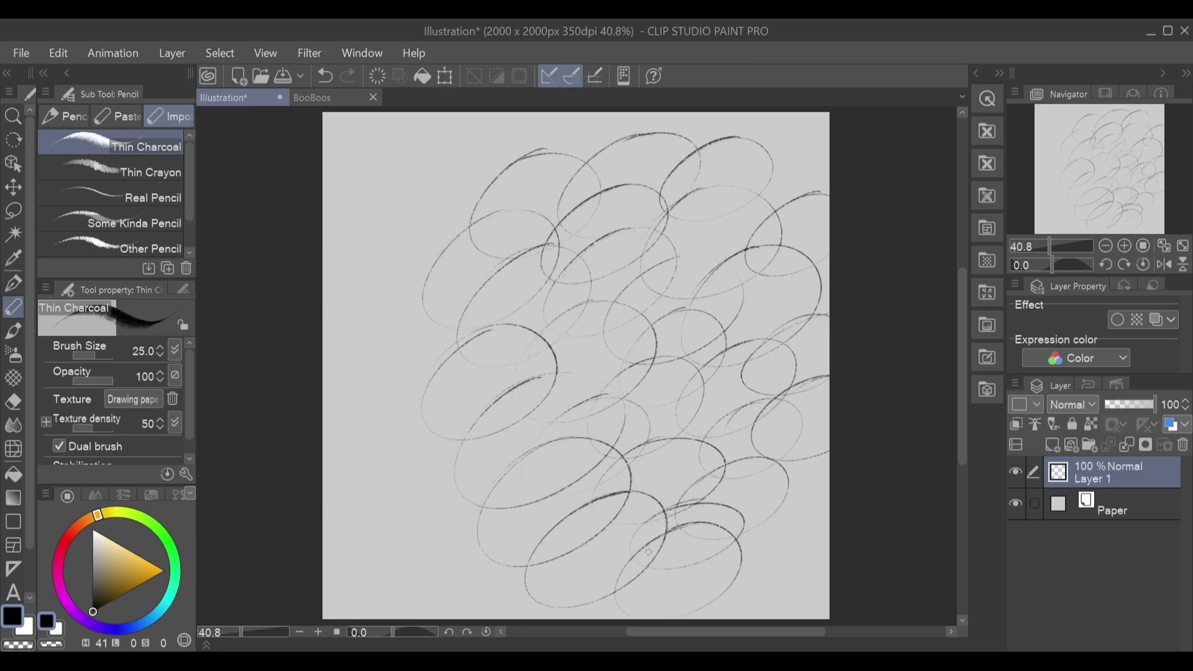
{"action": "mouse_move", "coordinate": [754, 509]}
{"action": "left_mouse_down"}
{"action": "mouse_move", "coordinate": [833, 535]}
{"action": "mouse_move", "coordinate": [735, 513]}
{"action": "left_mouse_up"}
{"action": "mouse_move", "coordinate": [820, 423]}
{"action": "left_mouse_down"}
{"action": "mouse_move", "coordinate": [745, 472]}
{"action": "mouse_move", "coordinate": [878, 511]}
{"action": "mouse_move", "coordinate": [743, 474]}
{"action": "mouse_move", "coordinate": [738, 551]}
{"action": "left_mouse_up"}
Step: Draw large ellipses over the left part of the canvas and smaller ones along the top edge to the upper-right corner
{"action": "mouse_move", "coordinate": [446, 407]}
{"action": "left_mouse_down"}
{"action": "mouse_move", "coordinate": [382, 483]}
{"action": "mouse_move", "coordinate": [380, 516]}
{"action": "left_mouse_up"}
{"action": "mouse_move", "coordinate": [449, 304]}
{"action": "left_mouse_down"}
{"action": "mouse_move", "coordinate": [420, 310]}
{"action": "mouse_move", "coordinate": [353, 380]}
{"action": "left_mouse_up"}
{"action": "mouse_move", "coordinate": [431, 247]}
{"action": "left_mouse_down"}
{"action": "mouse_move", "coordinate": [323, 353]}
{"action": "mouse_move", "coordinate": [497, 267]}
{"action": "mouse_move", "coordinate": [347, 348]}
{"action": "mouse_move", "coordinate": [354, 280]}
{"action": "mouse_move", "coordinate": [462, 325]}
{"action": "mouse_move", "coordinate": [428, 290]}
{"action": "left_mouse_up"}
{"action": "key", "text": "ctrl+z"}
{"action": "mouse_move", "coordinate": [323, 219]}
{"action": "left_mouse_down"}
{"action": "mouse_move", "coordinate": [443, 172]}
{"action": "mouse_move", "coordinate": [457, 124]}
{"action": "left_mouse_up"}
{"action": "mouse_move", "coordinate": [510, 189]}
{"action": "left_mouse_down"}
{"action": "mouse_move", "coordinate": [521, 156]}
{"action": "mouse_move", "coordinate": [498, 180]}
{"action": "mouse_move", "coordinate": [541, 198]}
{"action": "mouse_move", "coordinate": [672, 159]}
{"action": "mouse_move", "coordinate": [585, 188]}
{"action": "left_mouse_up"}
{"action": "key", "text": "ctrl+z"}
{"action": "mouse_move", "coordinate": [659, 192]}
{"action": "left_mouse_down"}
{"action": "mouse_move", "coordinate": [655, 175]}
{"action": "mouse_move", "coordinate": [712, 152]}
{"action": "mouse_move", "coordinate": [709, 187]}
{"action": "left_mouse_up"}
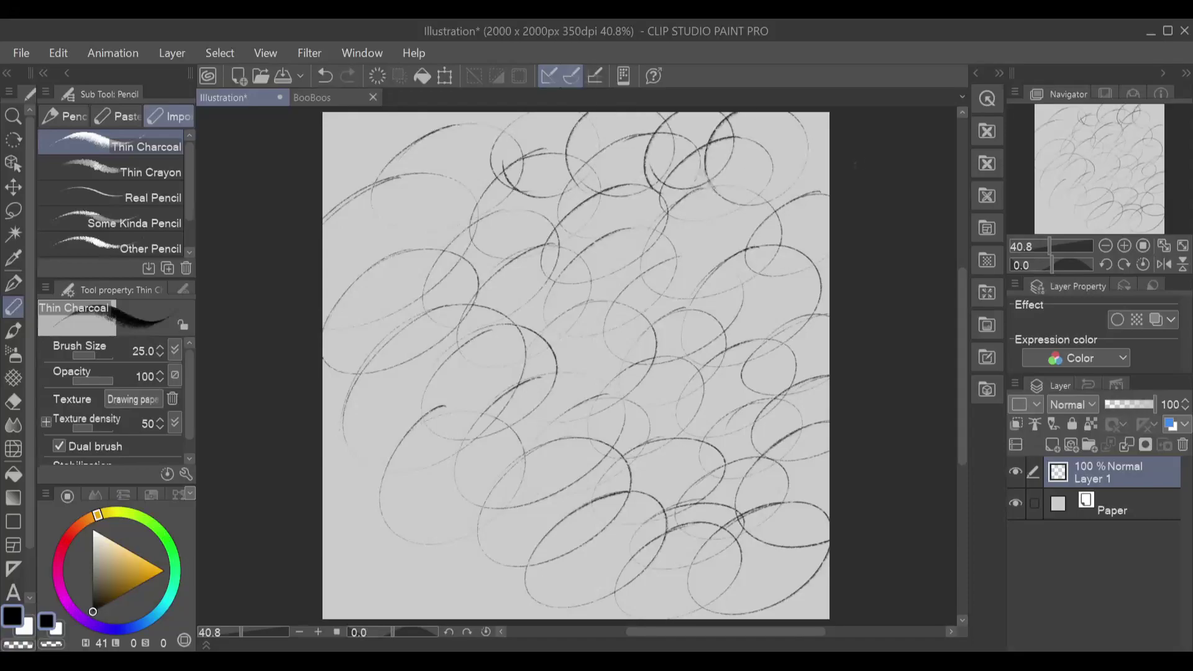
{"action": "left_click_drag", "start_coordinate": [831, 129], "coordinate": [740, 200]}
Step: Fill the upper-left corner, left edge and bottom edge of the canvas with partly cropped ellipses
{"action": "mouse_move", "coordinate": [325, 143]}
{"action": "left_mouse_down"}
{"action": "mouse_move", "coordinate": [381, 123]}
{"action": "mouse_move", "coordinate": [336, 216]}
{"action": "left_mouse_up"}
{"action": "mouse_move", "coordinate": [323, 386]}
{"action": "left_mouse_down"}
{"action": "mouse_move", "coordinate": [392, 360]}
{"action": "mouse_move", "coordinate": [416, 367]}
{"action": "left_mouse_up"}
{"action": "mouse_move", "coordinate": [405, 443]}
{"action": "left_mouse_down"}
{"action": "mouse_move", "coordinate": [323, 485]}
{"action": "mouse_move", "coordinate": [429, 535]}
{"action": "mouse_move", "coordinate": [356, 598]}
{"action": "left_mouse_up"}
{"action": "left_click_drag", "start_coordinate": [450, 507], "coordinate": [443, 612]}
{"action": "left_click_drag", "start_coordinate": [538, 526], "coordinate": [467, 562]}
{"action": "mouse_move", "coordinate": [588, 556]}
{"action": "left_mouse_down"}
{"action": "mouse_move", "coordinate": [626, 590]}
{"action": "mouse_move", "coordinate": [560, 563]}
{"action": "left_mouse_up"}
{"action": "mouse_move", "coordinate": [653, 574]}
{"action": "left_mouse_down"}
{"action": "mouse_move", "coordinate": [689, 586]}
{"action": "mouse_move", "coordinate": [649, 577]}
{"action": "left_mouse_up"}
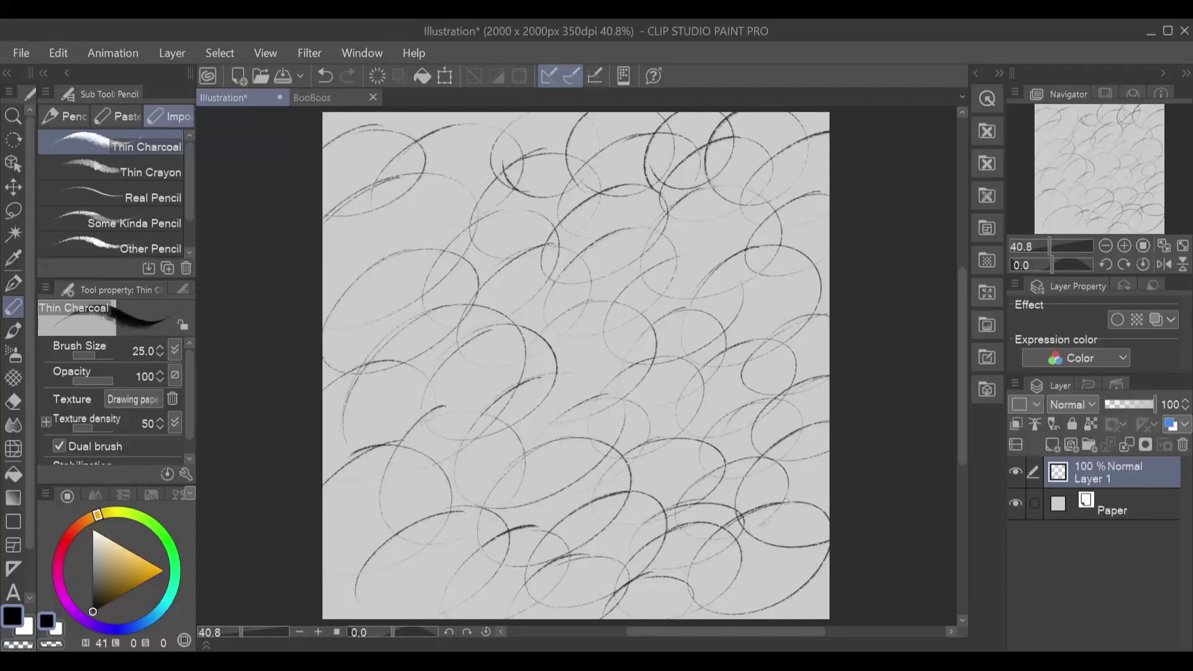
{"action": "left_click_drag", "start_coordinate": [829, 524], "coordinate": [816, 529]}
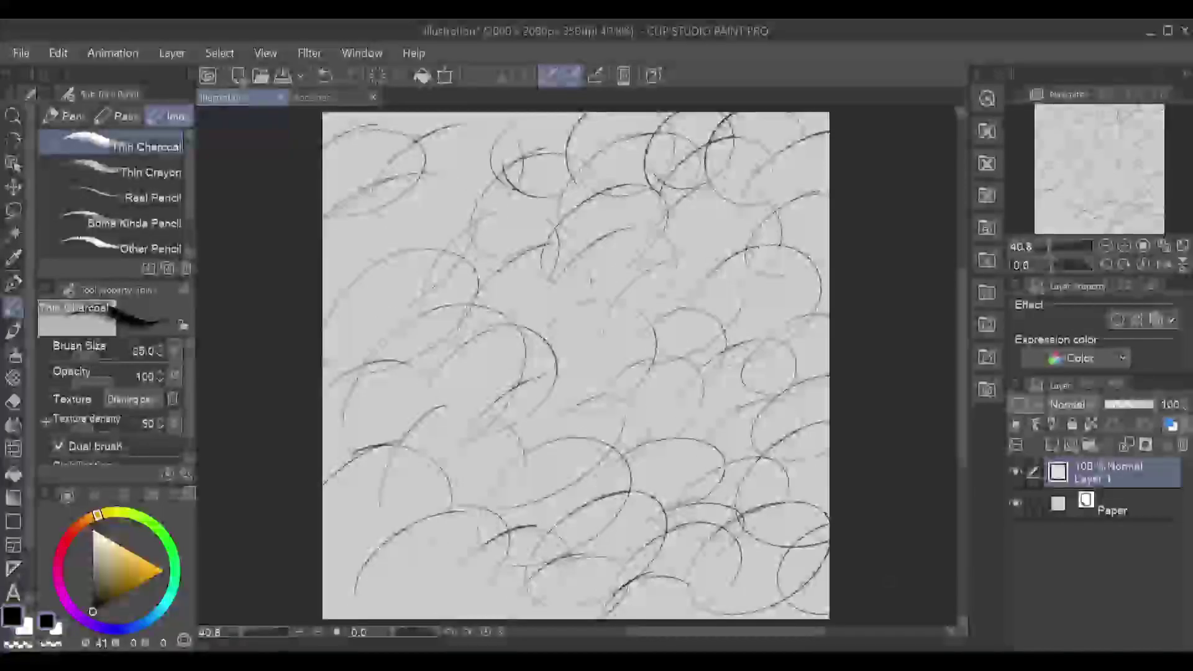
{"action": "mouse_move", "coordinate": [322, 255]}
{"action": "left_mouse_down"}
{"action": "mouse_move", "coordinate": [363, 228]}
{"action": "mouse_move", "coordinate": [389, 317]}
{"action": "left_mouse_up"}
{"action": "key", "text": "ctrl+z"}
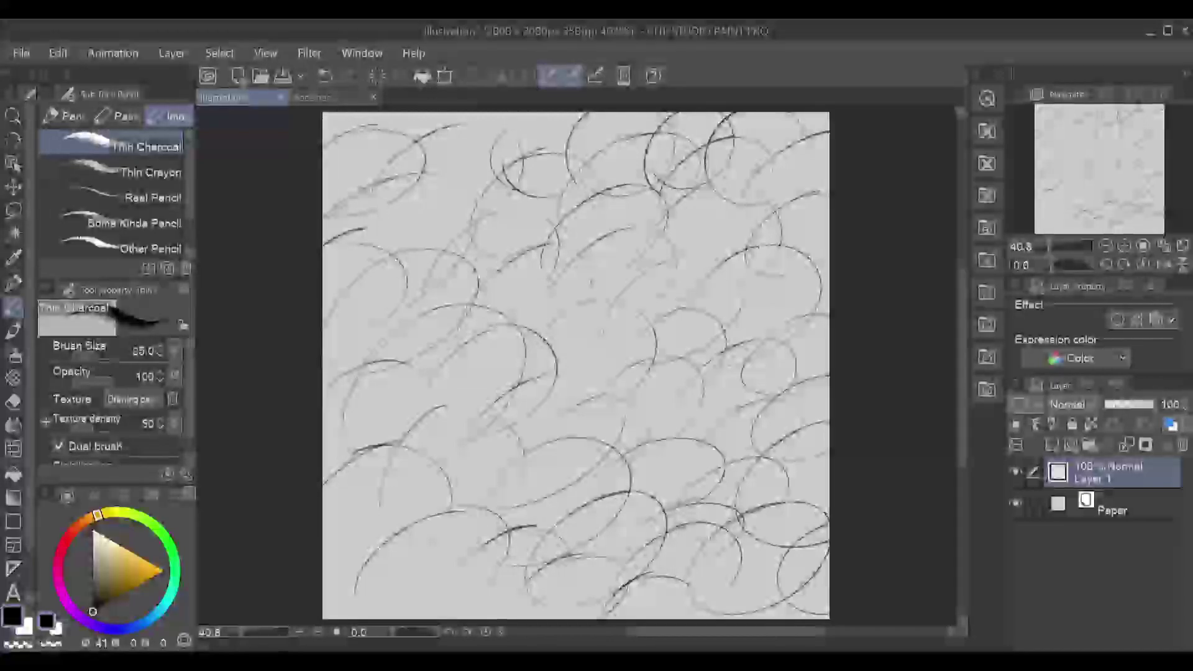
{"action": "key", "text": "ctrl+z"}
{"action": "key", "text": "ctrl+z"}
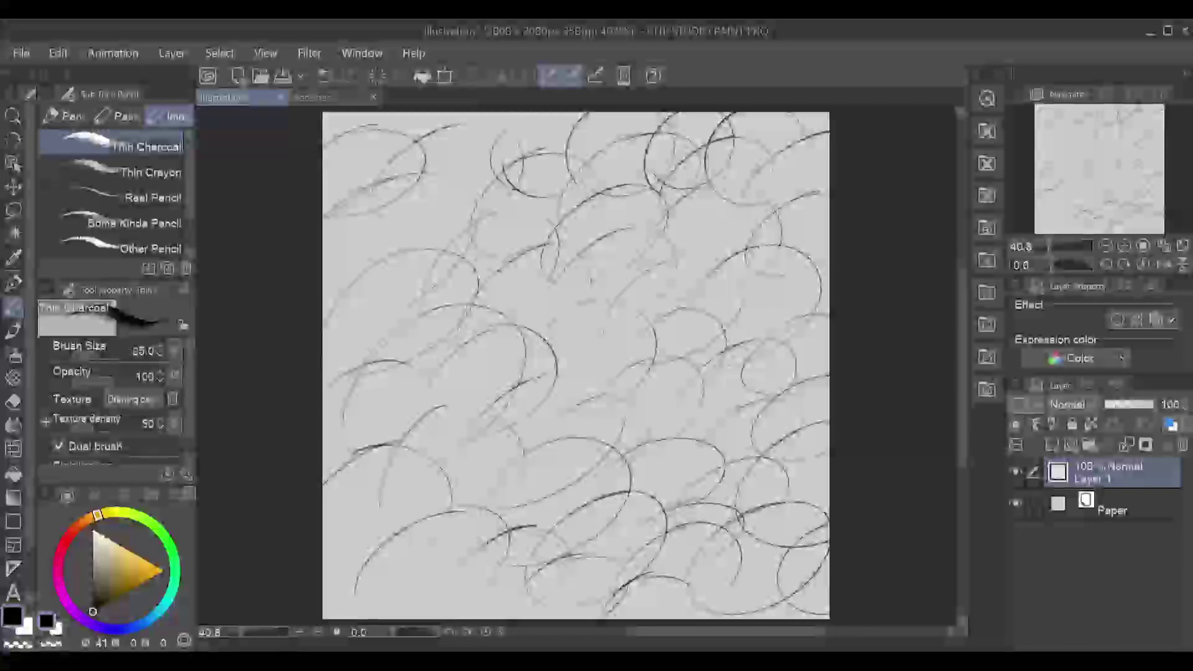
Step: Sketch two rounder ellipses side by side in the upper-left corner of the canvas
{"action": "mouse_move", "coordinate": [348, 173]}
{"action": "left_mouse_down"}
{"action": "mouse_move", "coordinate": [404, 186]}
{"action": "mouse_move", "coordinate": [408, 225]}
{"action": "mouse_move", "coordinate": [346, 142]}
{"action": "mouse_move", "coordinate": [387, 214]}
{"action": "left_mouse_up"}
{"action": "key", "text": "ctrl+z"}
{"action": "mouse_move", "coordinate": [466, 116]}
{"action": "left_mouse_down"}
{"action": "mouse_move", "coordinate": [441, 177]}
{"action": "mouse_move", "coordinate": [504, 212]}
{"action": "mouse_move", "coordinate": [441, 187]}
{"action": "left_mouse_up"}
{"action": "key", "text": "ctrl+z"}
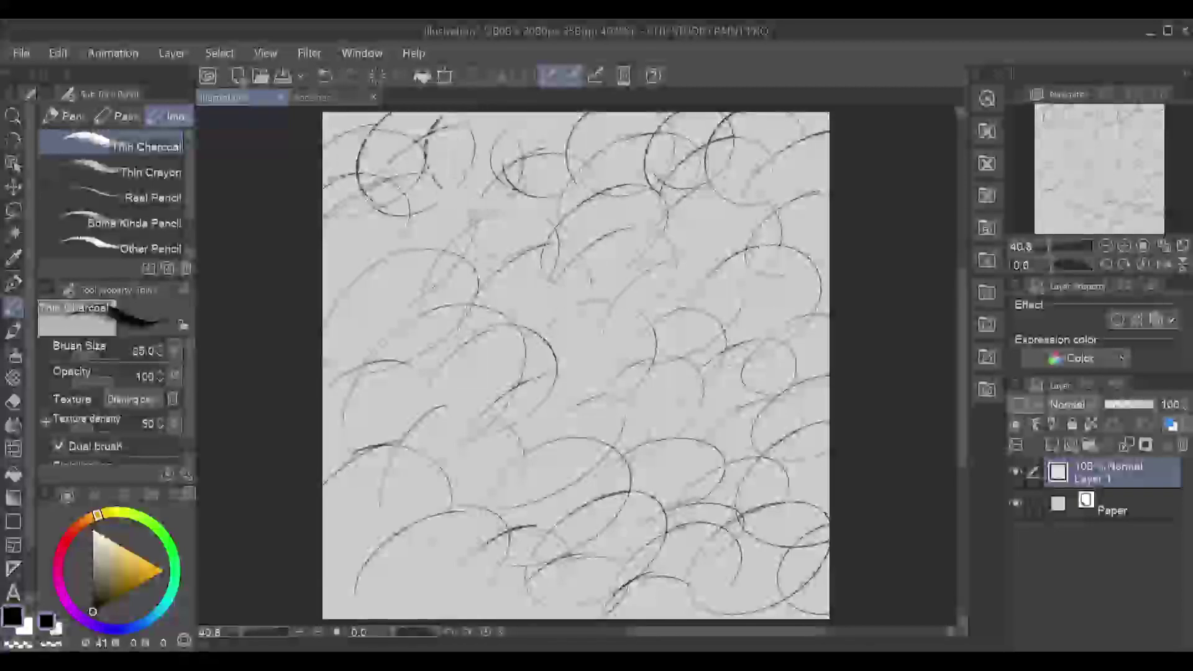
{"action": "left_click_drag", "start_coordinate": [441, 121], "coordinate": [457, 205]}
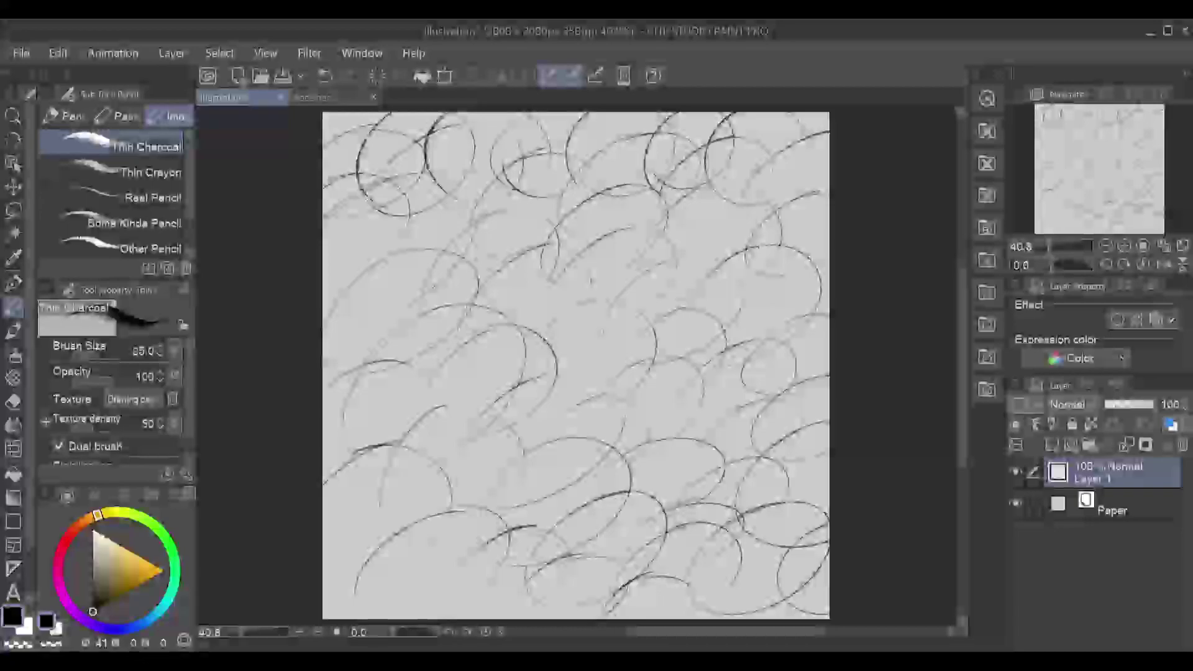
{"action": "left_click_drag", "start_coordinate": [329, 292], "coordinate": [420, 180]}
{"action": "key", "text": "ctrl+z"}
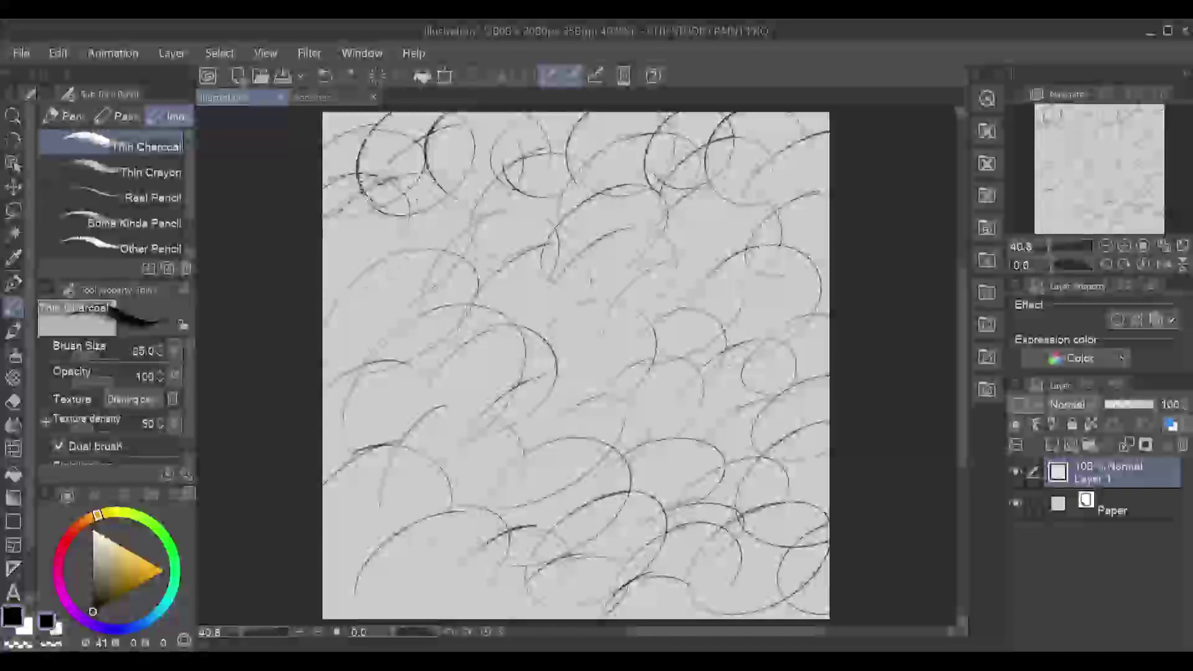
{"action": "key", "text": "ctrl+z"}
Step: Sketch ellipses down the left edge of the canvas as far as the lower-left corner
{"action": "mouse_move", "coordinate": [333, 255]}
{"action": "left_mouse_down"}
{"action": "mouse_move", "coordinate": [377, 252]}
{"action": "mouse_move", "coordinate": [342, 378]}
{"action": "left_mouse_up"}
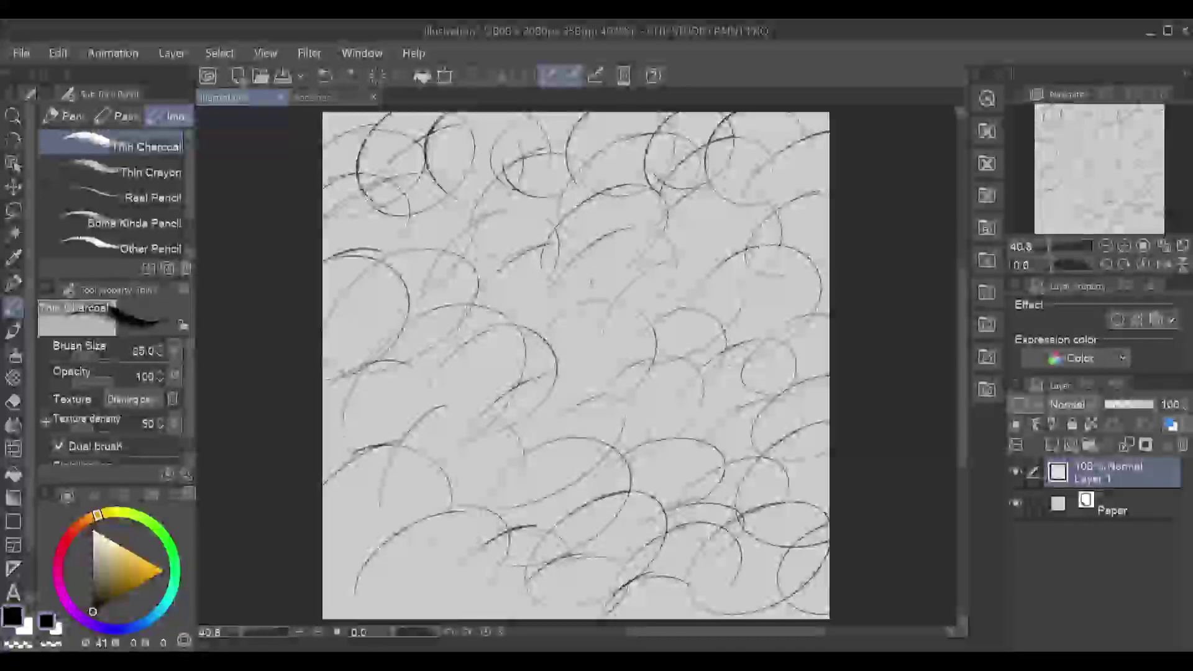
{"action": "left_click_drag", "start_coordinate": [324, 437], "coordinate": [397, 423]}
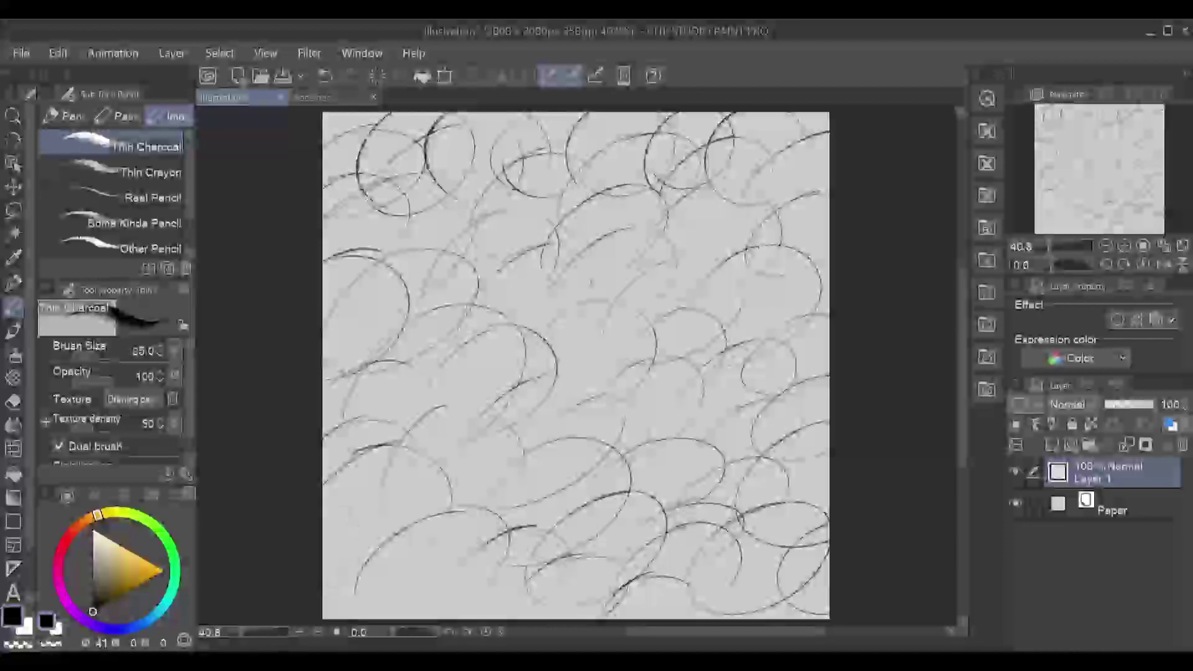
{"action": "left_click_drag", "start_coordinate": [325, 512], "coordinate": [376, 493]}
{"action": "left_click_drag", "start_coordinate": [348, 554], "coordinate": [407, 508]}
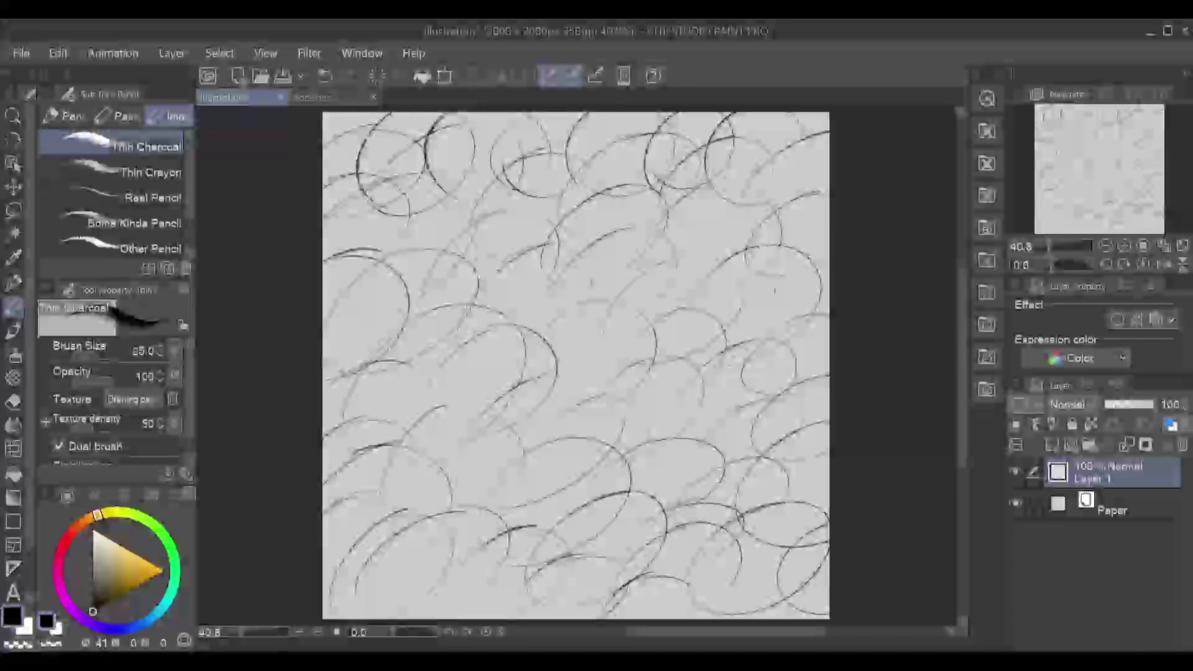
Step: Add an ellipse at the canvas's upper right edge and another one in the centre
{"action": "left_click_drag", "start_coordinate": [828, 232], "coordinate": [828, 309]}
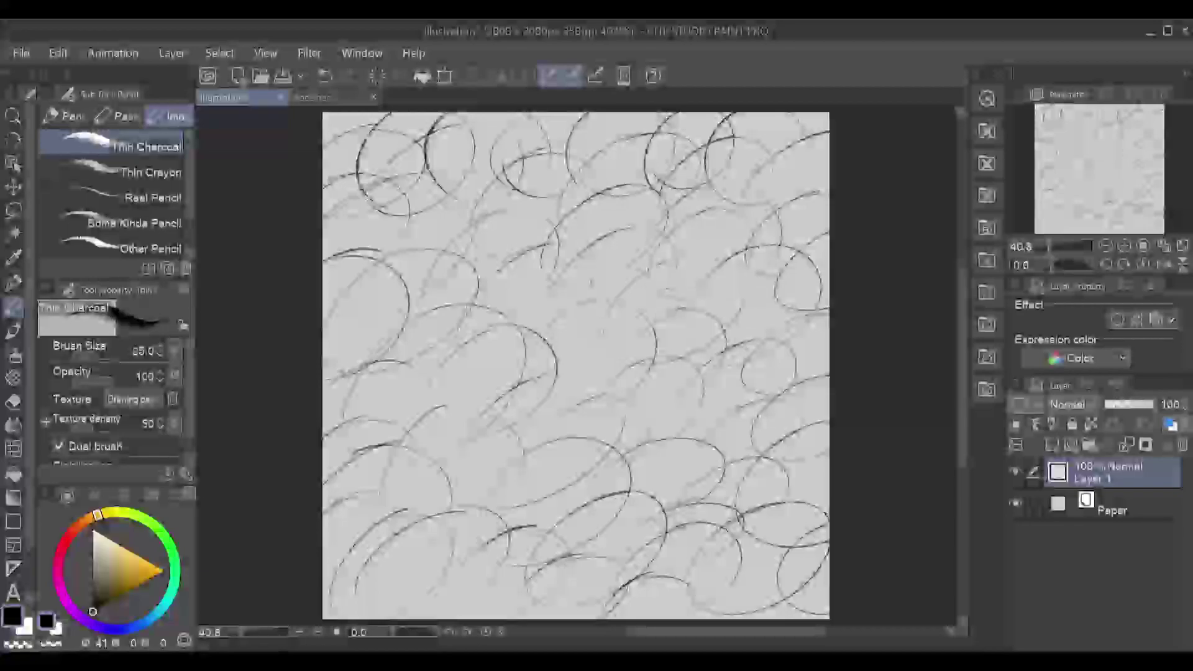
{"action": "key", "text": "ctrl+z"}
{"action": "key", "text": "ctrl+y"}
{"action": "key", "text": "ctrl+z"}
{"action": "left_click_drag", "start_coordinate": [596, 287], "coordinate": [617, 288]}
{"action": "left_click_drag", "start_coordinate": [539, 345], "coordinate": [655, 343]}
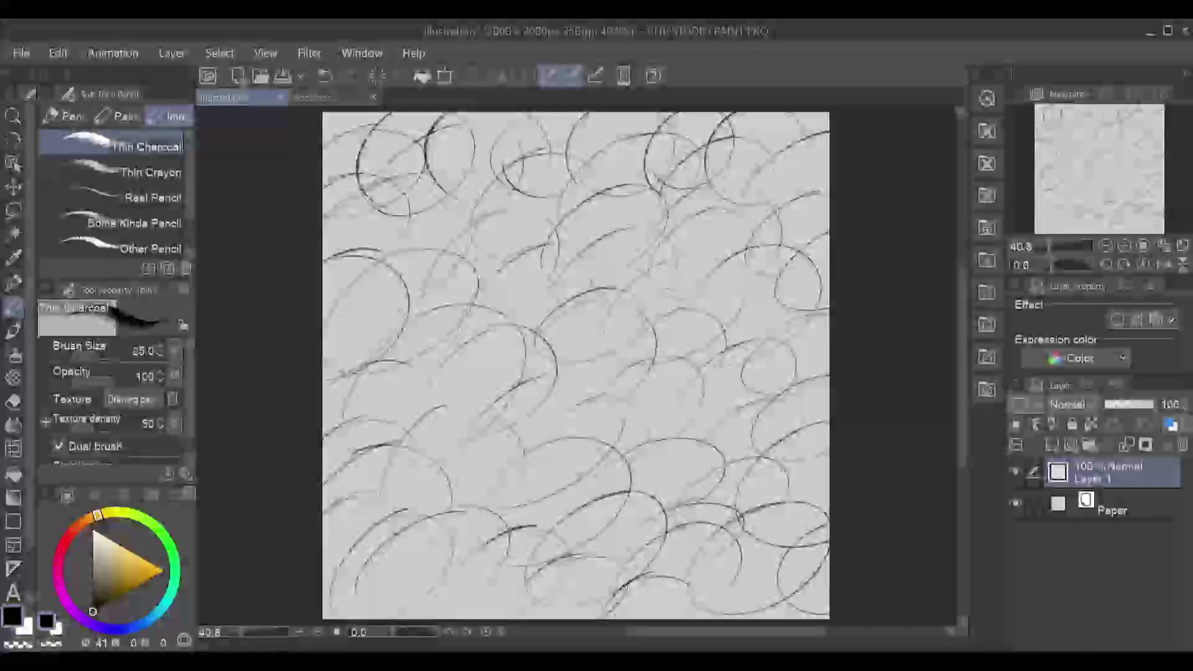
{"action": "key", "text": "ctrl+z"}
Step: Fill the gaps along the right side of the canvas with ellipses from the lower-right corner up to the upper right
{"action": "left_click_drag", "start_coordinate": [807, 581], "coordinate": [815, 607]}
{"action": "key", "text": "ctrl+z"}
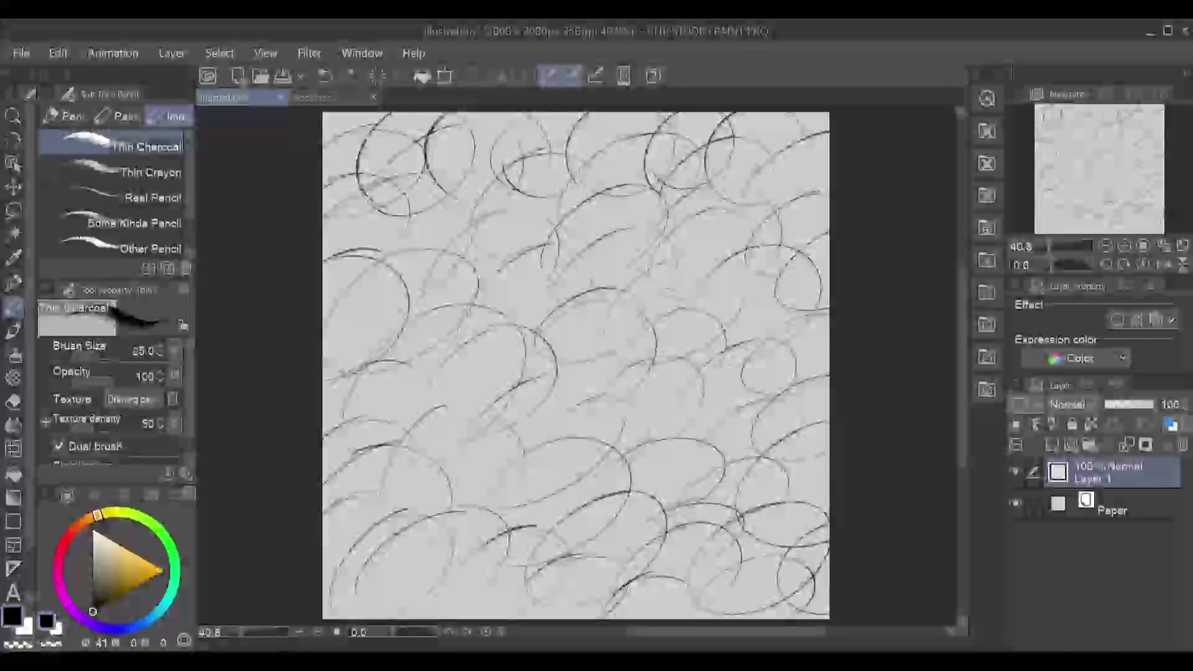
{"action": "left_click_drag", "start_coordinate": [828, 435], "coordinate": [827, 524]}
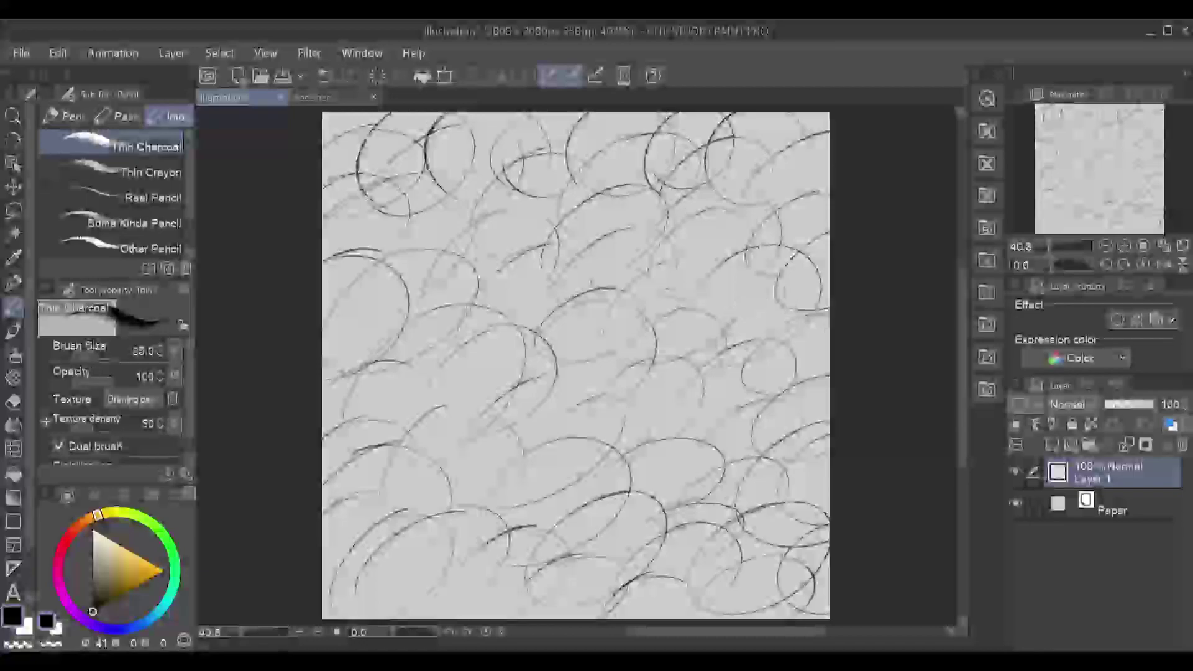
{"action": "left_click_drag", "start_coordinate": [756, 215], "coordinate": [777, 280]}
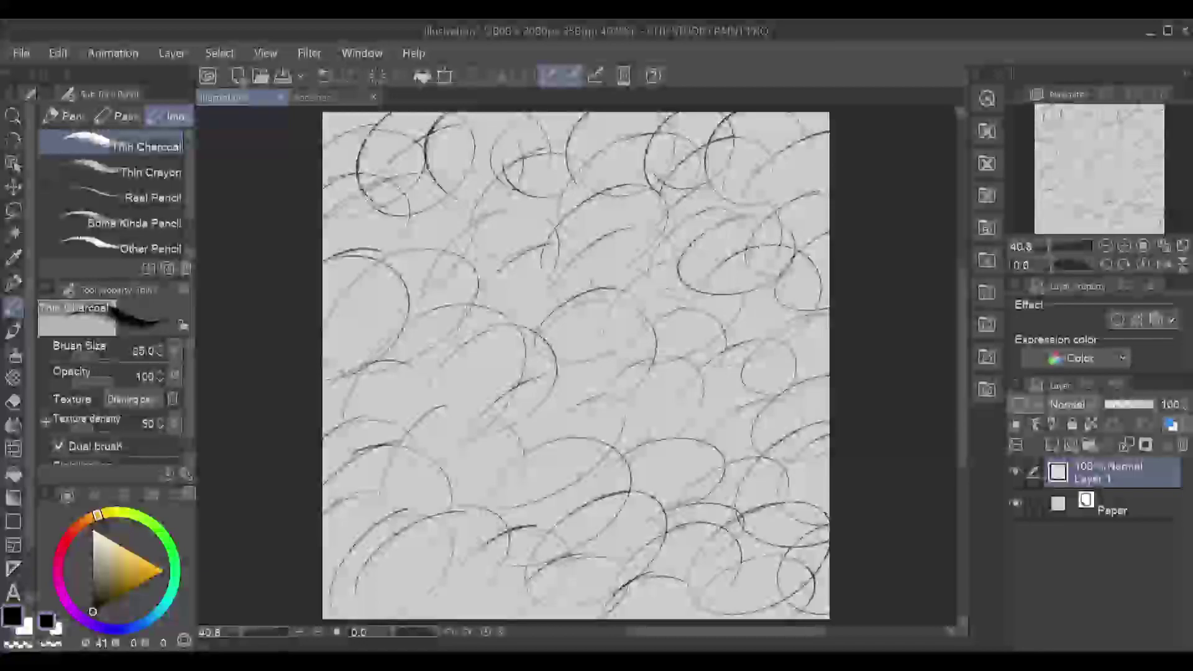
{"action": "left_click_drag", "start_coordinate": [720, 214], "coordinate": [823, 131]}
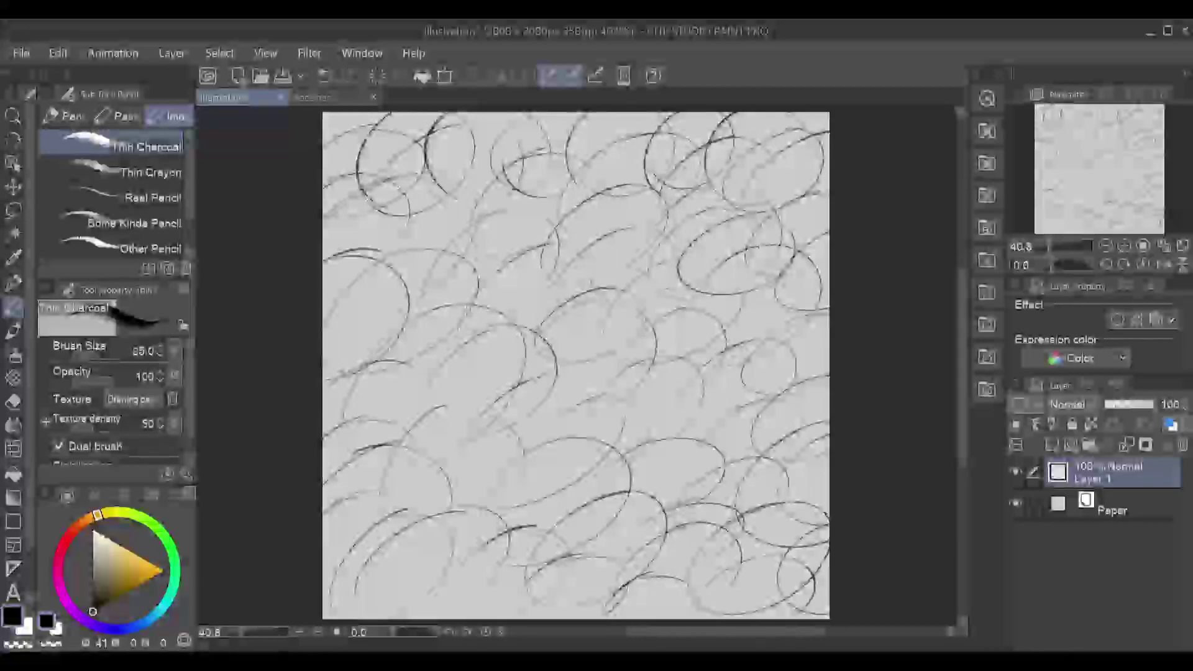
Step: Sketch overlapping ellipses from the top left of the canvas down toward the left of centre
{"action": "left_click_drag", "start_coordinate": [440, 166], "coordinate": [505, 125]}
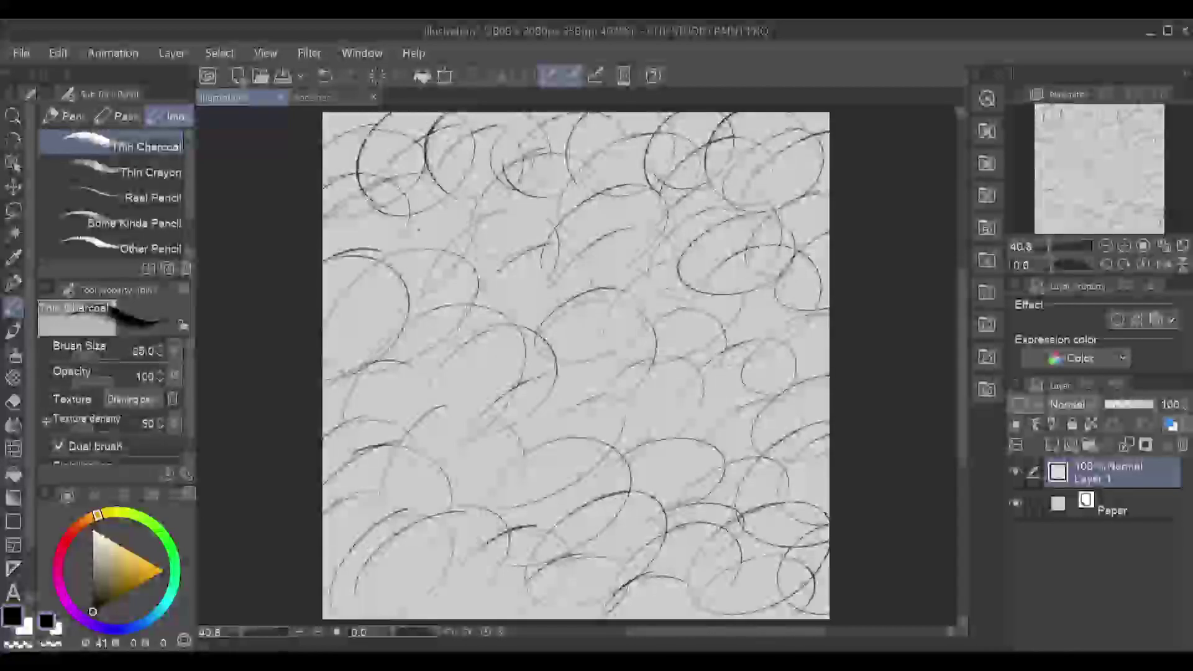
{"action": "left_click_drag", "start_coordinate": [404, 242], "coordinate": [511, 228]}
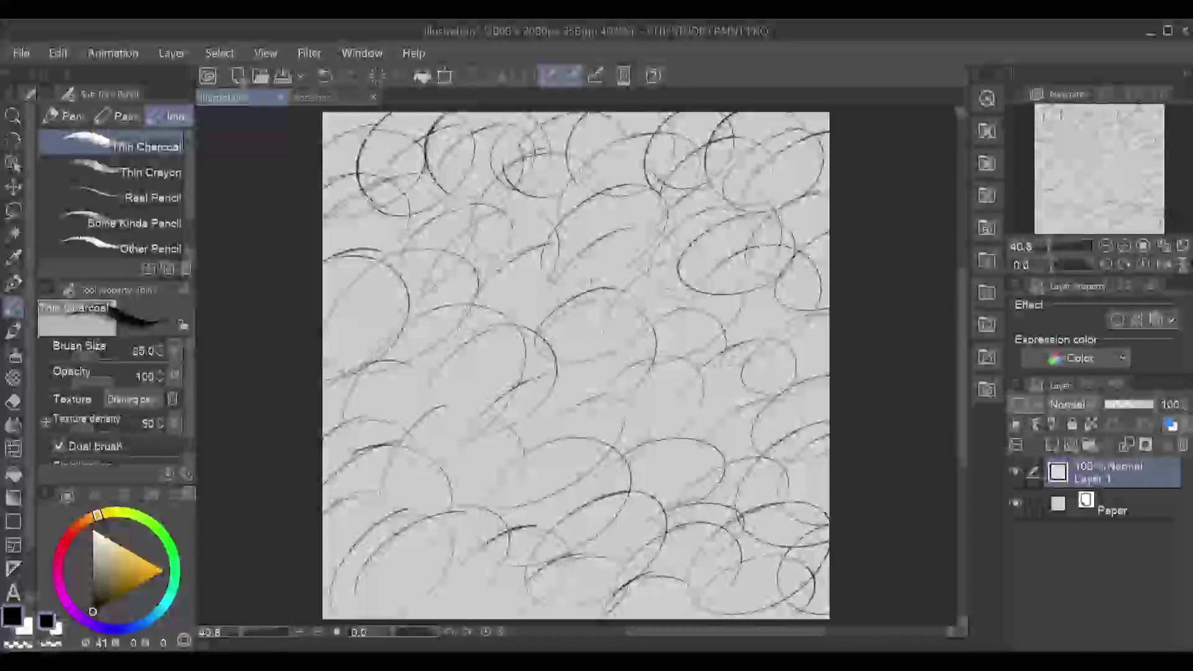
{"action": "left_click_drag", "start_coordinate": [469, 351], "coordinate": [559, 230]}
{"action": "key", "text": "ctrl+z"}
{"action": "mouse_move", "coordinate": [497, 280]}
{"action": "left_mouse_down"}
{"action": "mouse_move", "coordinate": [470, 327]}
{"action": "mouse_move", "coordinate": [487, 352]}
{"action": "left_mouse_up"}
{"action": "key", "text": "ctrl+z"}
{"action": "left_click_drag", "start_coordinate": [478, 299], "coordinate": [486, 353]}
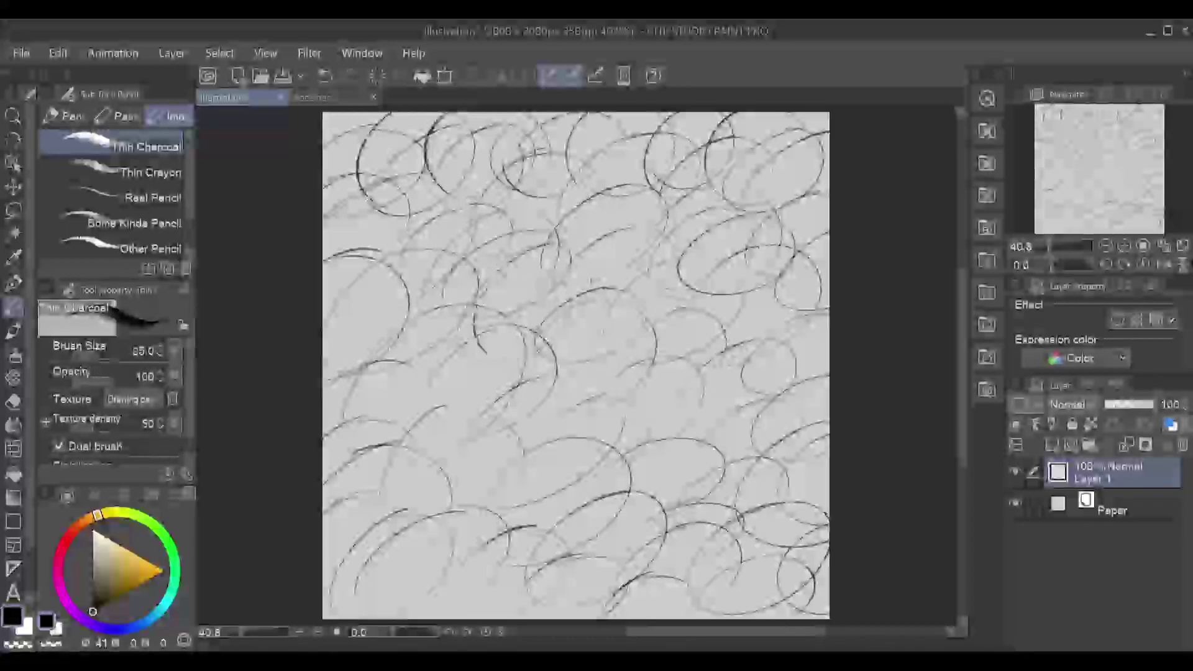
{"action": "left_click_drag", "start_coordinate": [547, 245], "coordinate": [536, 360]}
Step: Layer more ellipses over the centre of the canvas and across to its right side
{"action": "left_click_drag", "start_coordinate": [526, 335], "coordinate": [524, 400]}
{"action": "key", "text": "ctrl+z"}
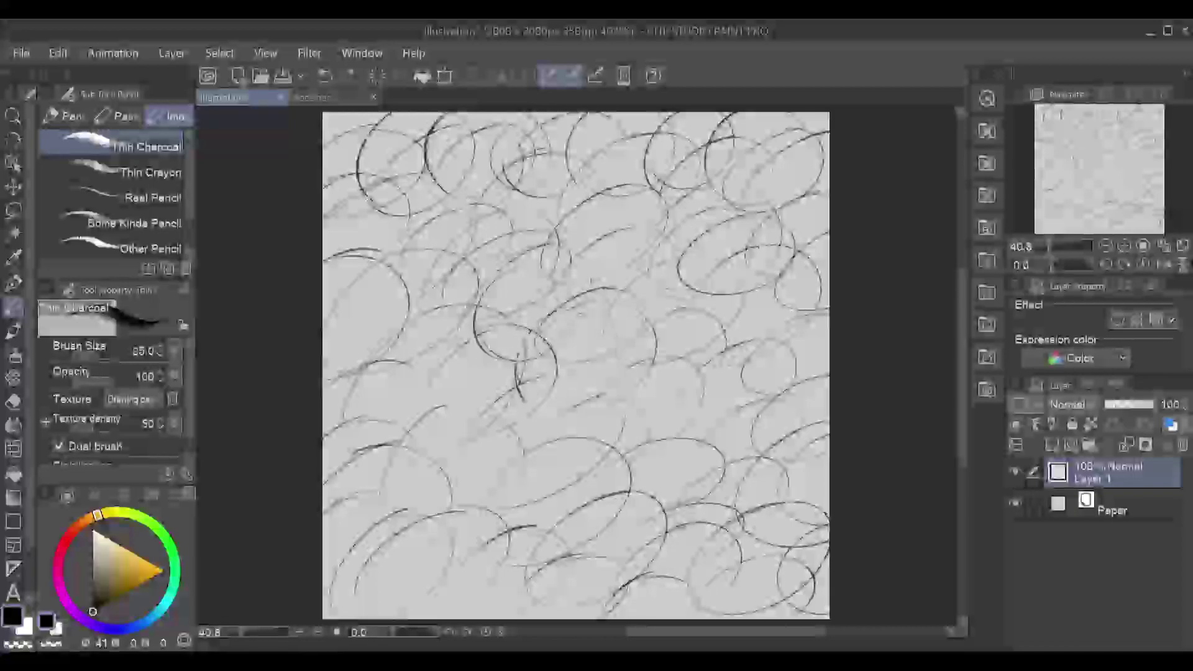
{"action": "key", "text": "ctrl+z"}
{"action": "left_click_drag", "start_coordinate": [541, 318], "coordinate": [594, 401]}
{"action": "left_click_drag", "start_coordinate": [683, 375], "coordinate": [679, 400]}
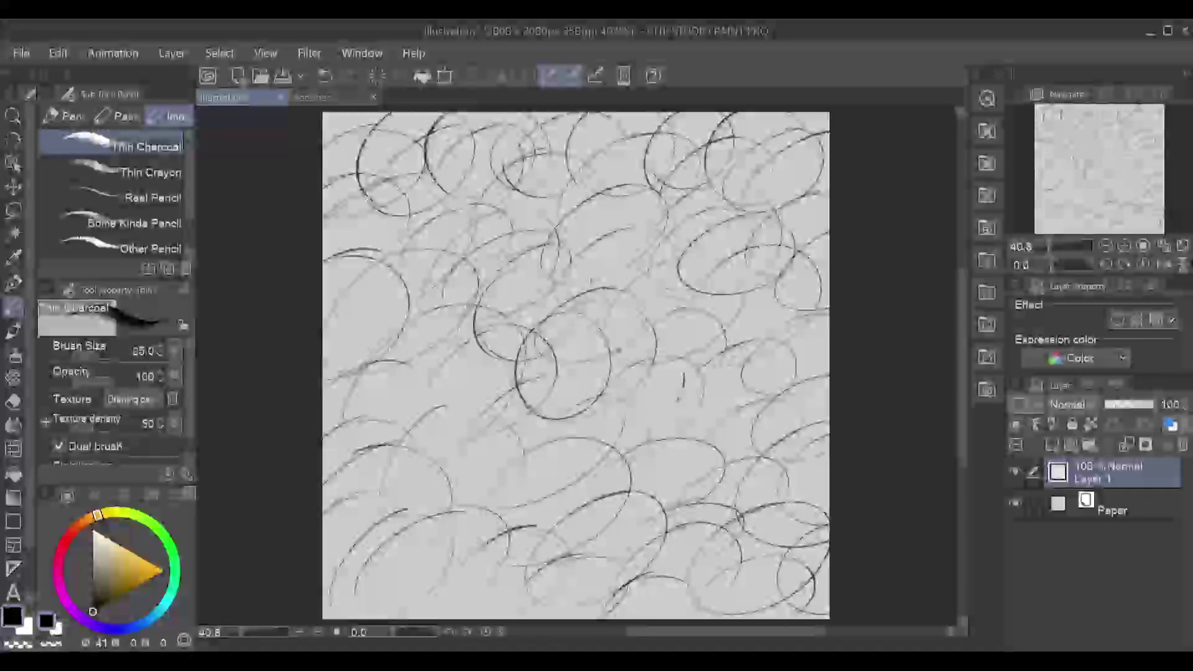
{"action": "left_click_drag", "start_coordinate": [581, 364], "coordinate": [569, 447]}
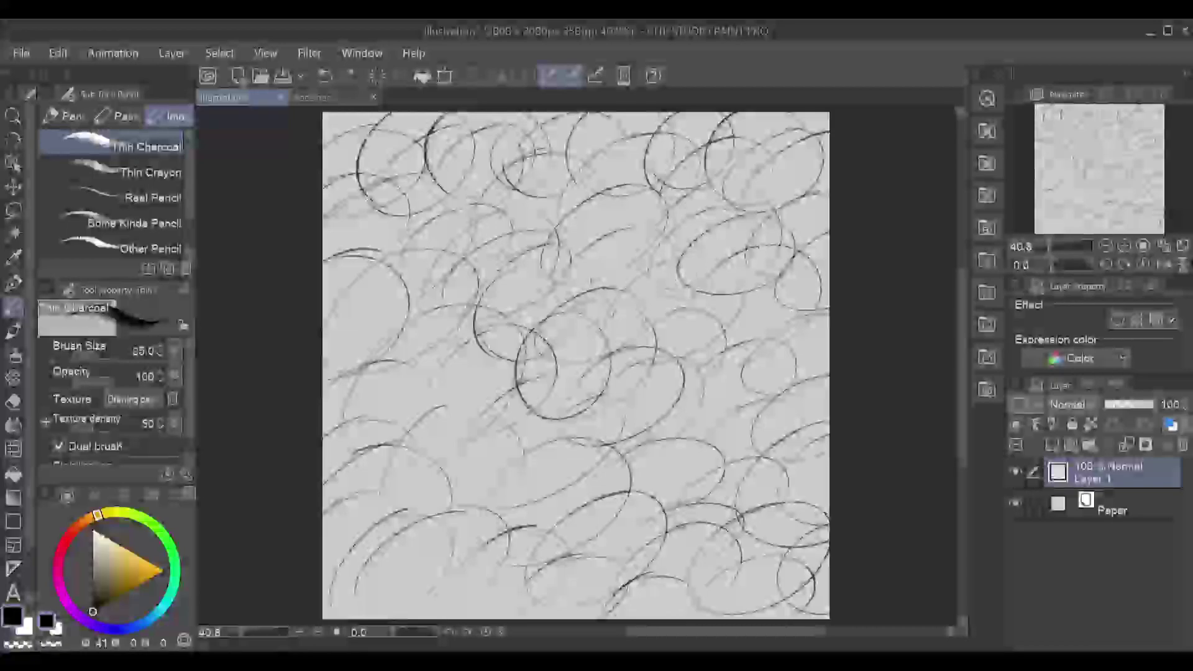
{"action": "left_click_drag", "start_coordinate": [614, 313], "coordinate": [733, 261]}
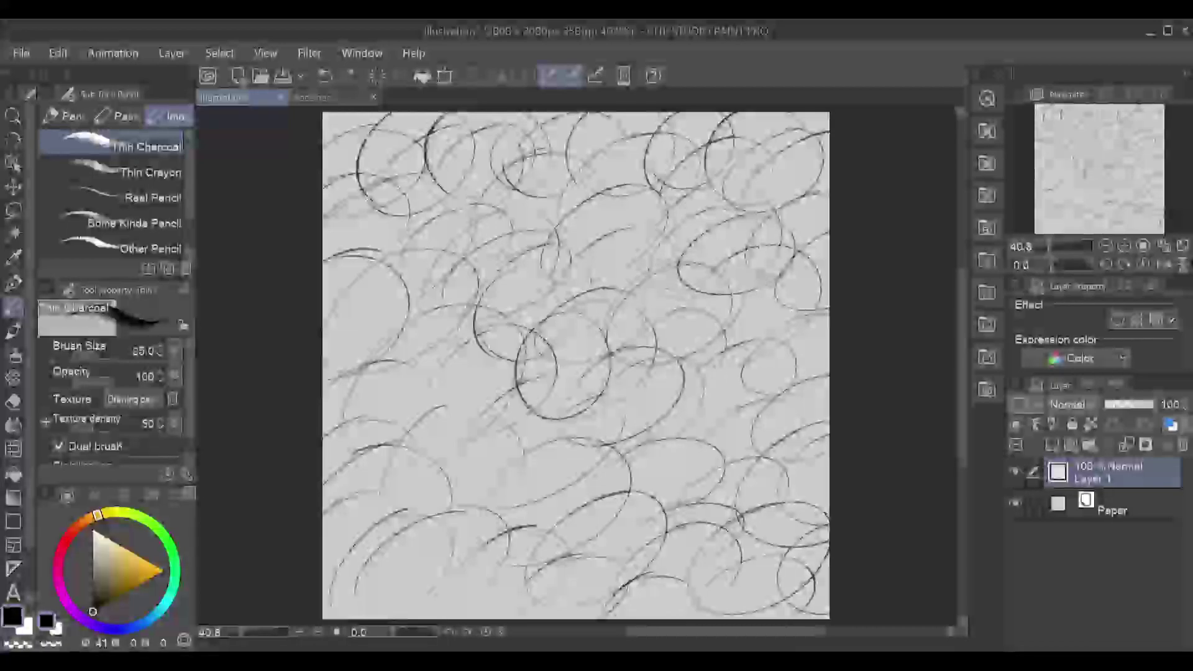
{"action": "mouse_move", "coordinate": [797, 289]}
{"action": "left_mouse_down"}
{"action": "mouse_move", "coordinate": [684, 385]}
{"action": "mouse_move", "coordinate": [752, 435]}
{"action": "left_mouse_up"}
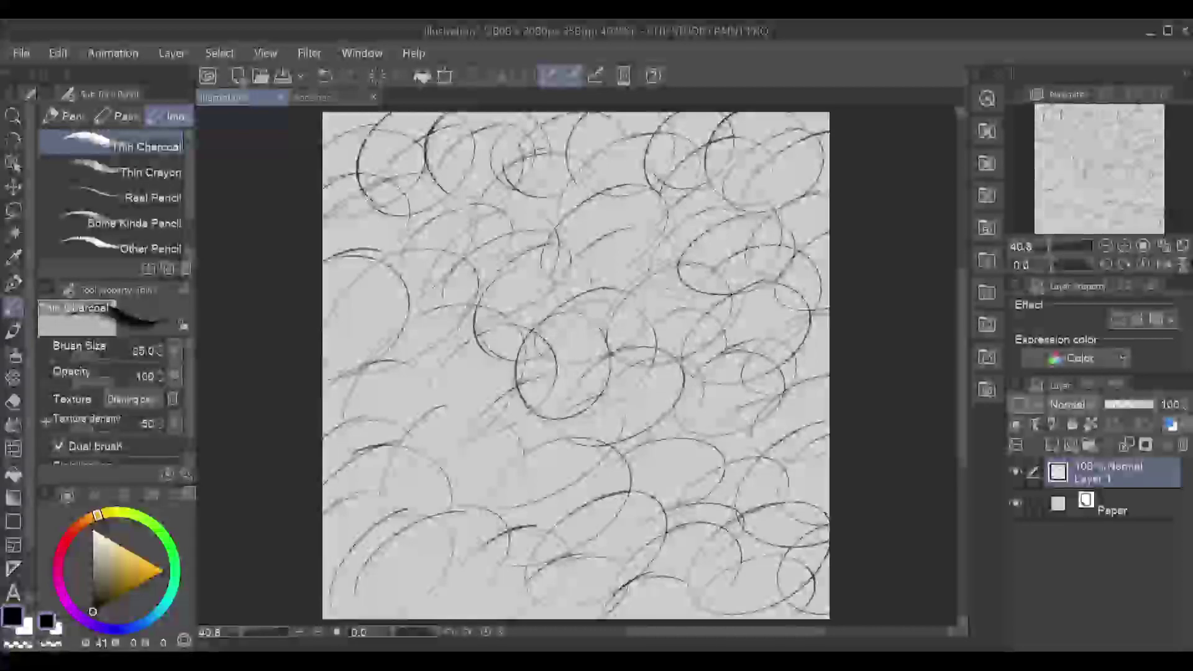
Step: Layer more overlapping ellipses left of the canvas centre and in the open area below the centre
{"action": "left_click_drag", "start_coordinate": [460, 375], "coordinate": [555, 386]}
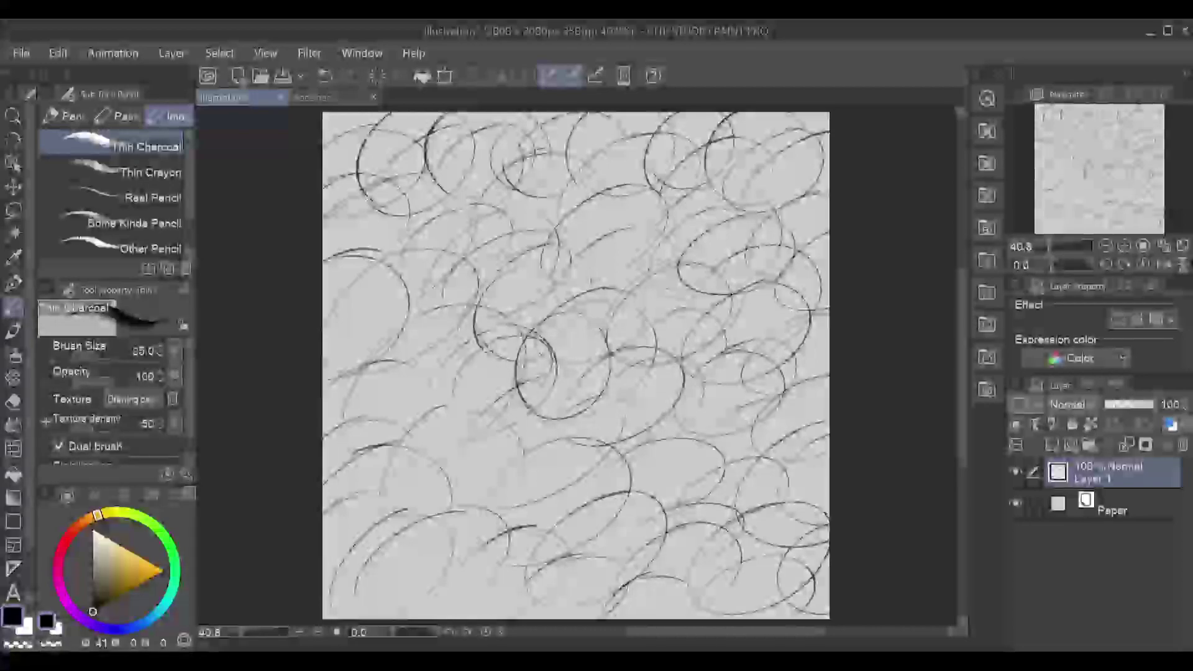
{"action": "left_click_drag", "start_coordinate": [402, 358], "coordinate": [512, 368]}
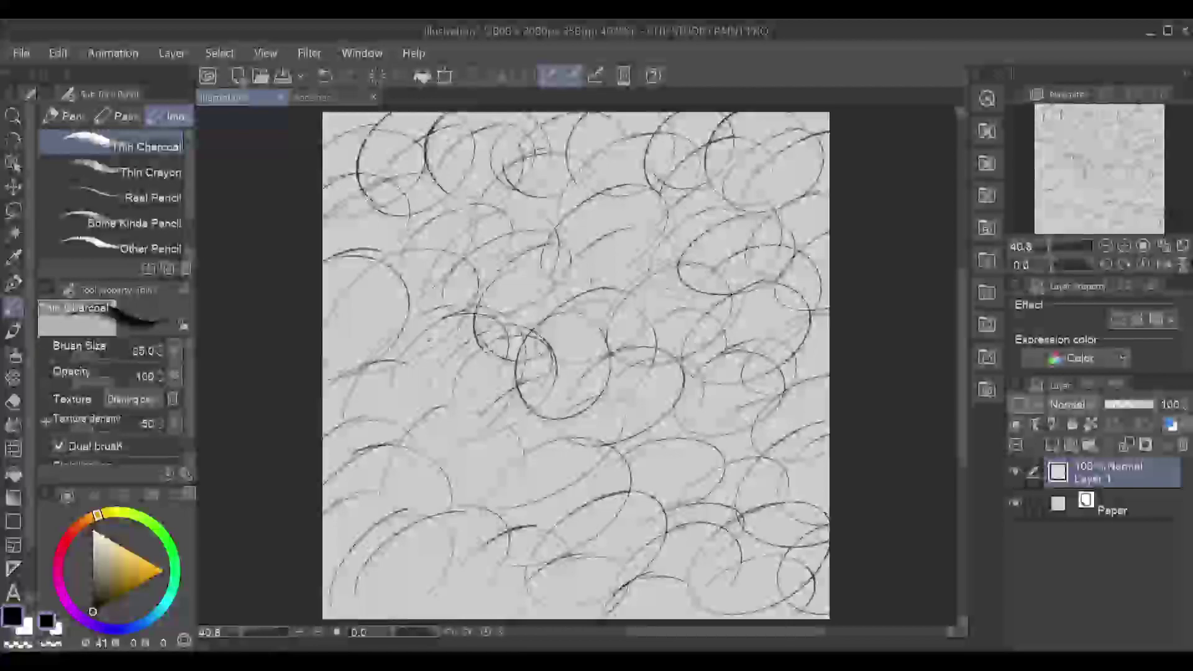
{"action": "left_click_drag", "start_coordinate": [381, 353], "coordinate": [468, 292]}
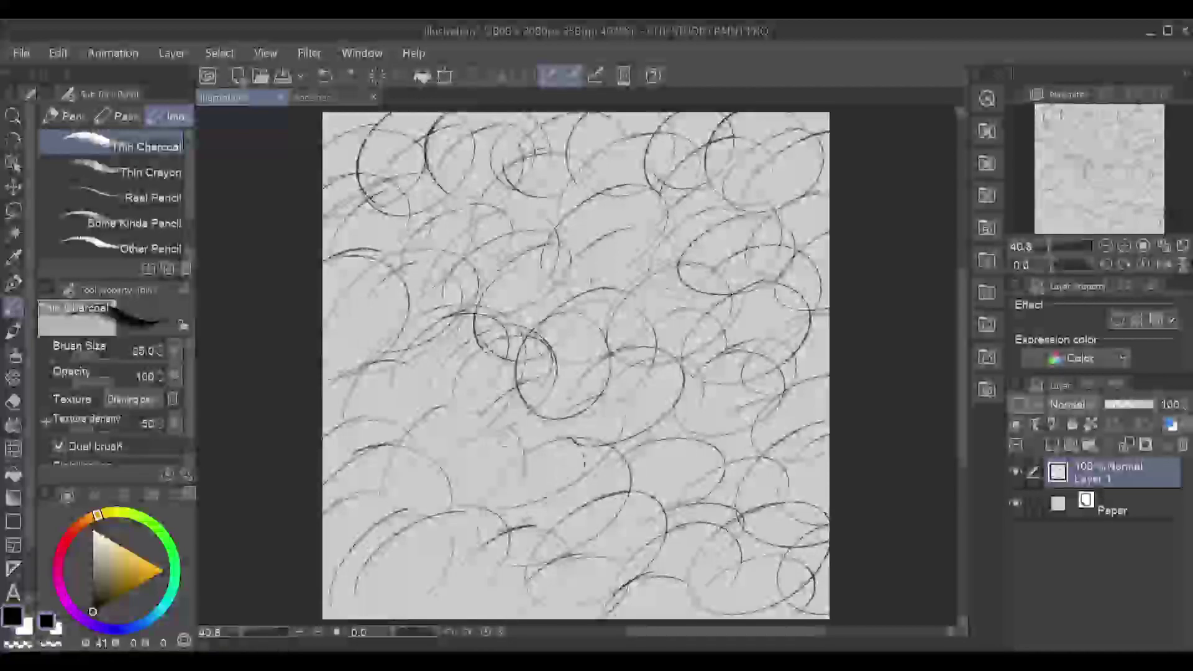
{"action": "mouse_move", "coordinate": [451, 504]}
{"action": "left_mouse_down"}
{"action": "mouse_move", "coordinate": [536, 426]}
{"action": "mouse_move", "coordinate": [584, 467]}
{"action": "left_mouse_up"}
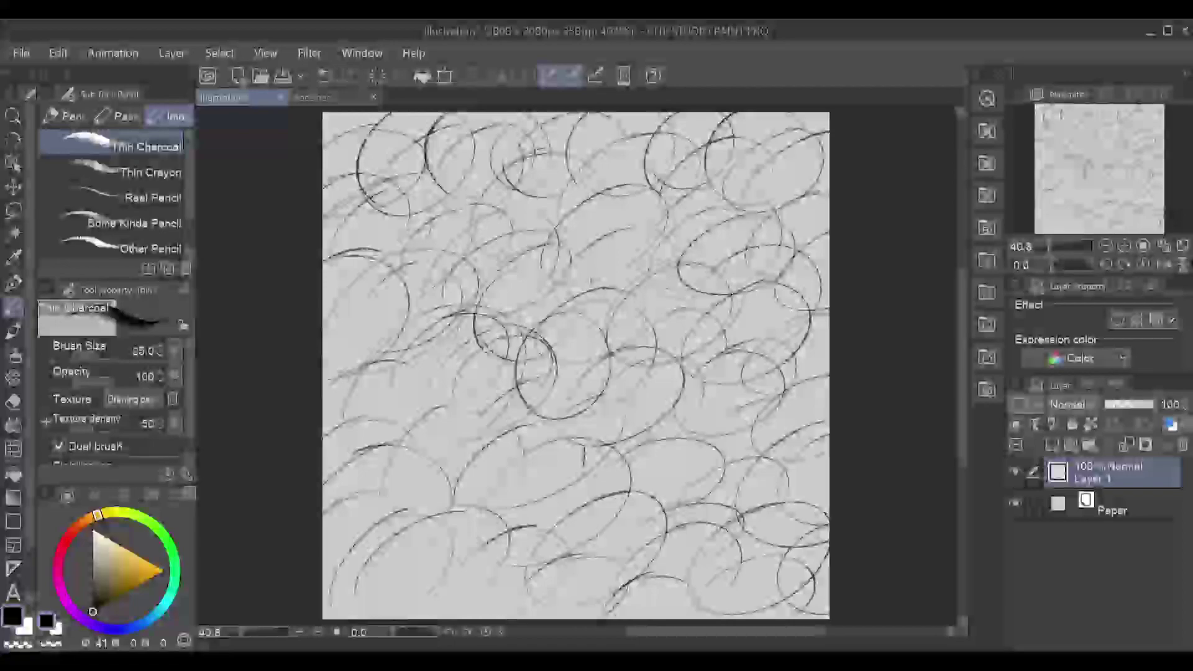
Step: Clear all the warm-up ellipses from the layer
{"action": "key", "text": "Delete"}
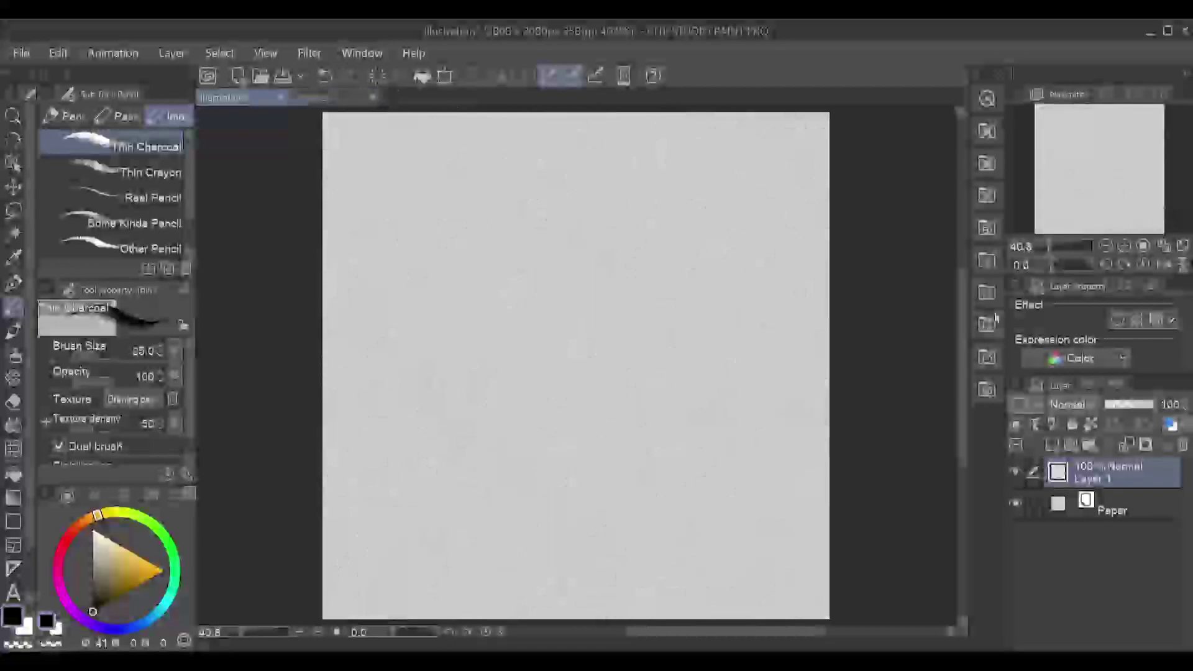
{"action": "left_click", "coordinate": [1127, 246]}
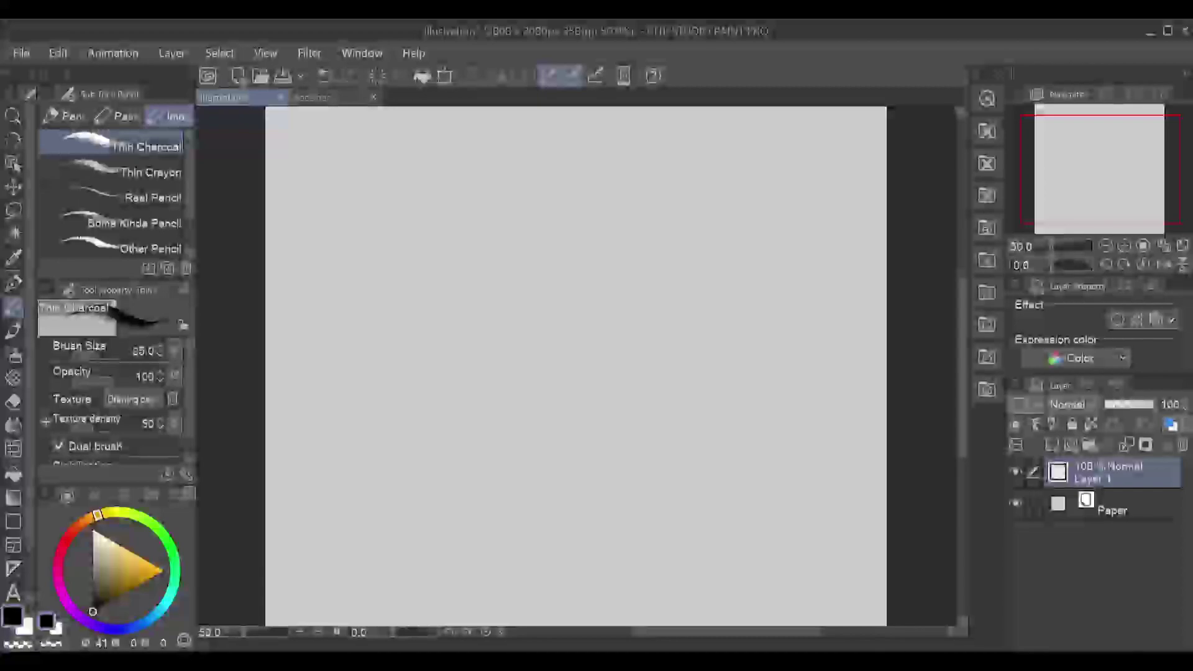
{"action": "left_click_drag", "start_coordinate": [511, 405], "coordinate": [499, 275]}
{"action": "key", "text": "ctrl+z"}
{"action": "left_click_drag", "start_coordinate": [513, 289], "coordinate": [477, 383]}
{"action": "left_click_drag", "start_coordinate": [488, 347], "coordinate": [501, 351]}
{"action": "key", "text": "ctrl+z"}
{"action": "left_click_drag", "start_coordinate": [500, 301], "coordinate": [521, 287]}
{"action": "left_click_drag", "start_coordinate": [690, 304], "coordinate": [639, 393]}
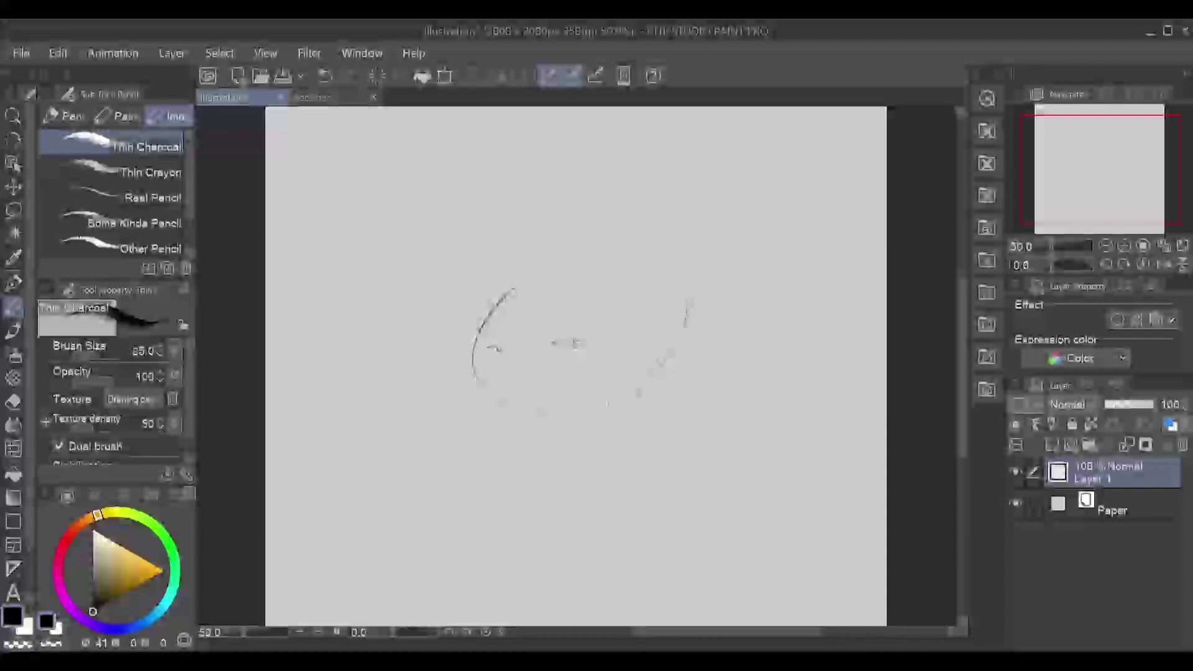
{"action": "key", "text": "ctrl+z"}
{"action": "left_click", "coordinate": [582, 412]}
{"action": "left_click_drag", "start_coordinate": [583, 408], "coordinate": [582, 427]}
{"action": "key", "text": "ctrl+z"}
{"action": "left_click", "coordinate": [638, 391]}
{"action": "left_click_drag", "start_coordinate": [639, 391], "coordinate": [631, 399]}
{"action": "left_click", "coordinate": [384, 76]}
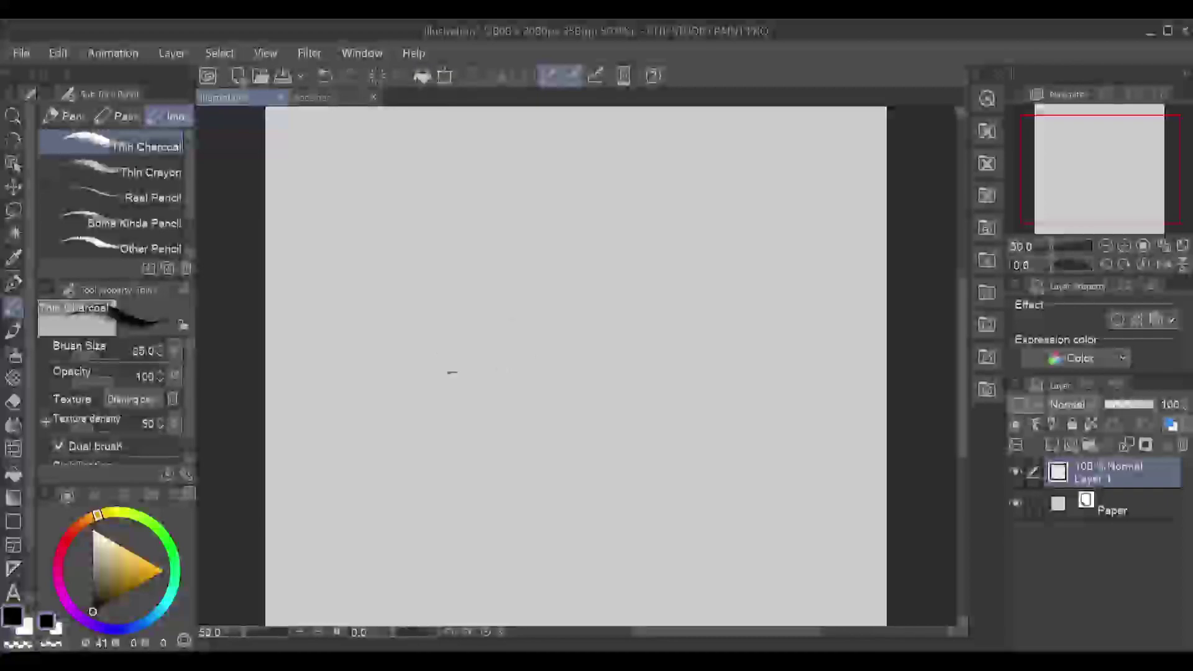
Step: Sketch a slightly curved mouth line left of the canvas centre and short placement marks for the frill above and behind it
{"action": "left_click_drag", "start_coordinate": [449, 367], "coordinate": [536, 366]}
{"action": "key", "text": "ctrl+z"}
{"action": "left_click_drag", "start_coordinate": [535, 365], "coordinate": [518, 339]}
{"action": "key", "text": "ctrl+z"}
{"action": "mouse_move", "coordinate": [570, 304]}
{"action": "left_mouse_down"}
{"action": "mouse_move", "coordinate": [548, 281]}
{"action": "mouse_move", "coordinate": [625, 254]}
{"action": "left_mouse_up"}
{"action": "key", "text": "ctrl+z"}
{"action": "key", "text": "ctrl+z"}
{"action": "left_click_drag", "start_coordinate": [549, 298], "coordinate": [641, 255]}
{"action": "key", "text": "ctrl+z"}
{"action": "left_click_drag", "start_coordinate": [567, 304], "coordinate": [647, 265]}
{"action": "left_click_drag", "start_coordinate": [492, 370], "coordinate": [368, 366]}
{"action": "key", "text": "ctrl+z"}
{"action": "key", "text": "ctrl+z"}
{"action": "key", "text": "ctrl+z"}
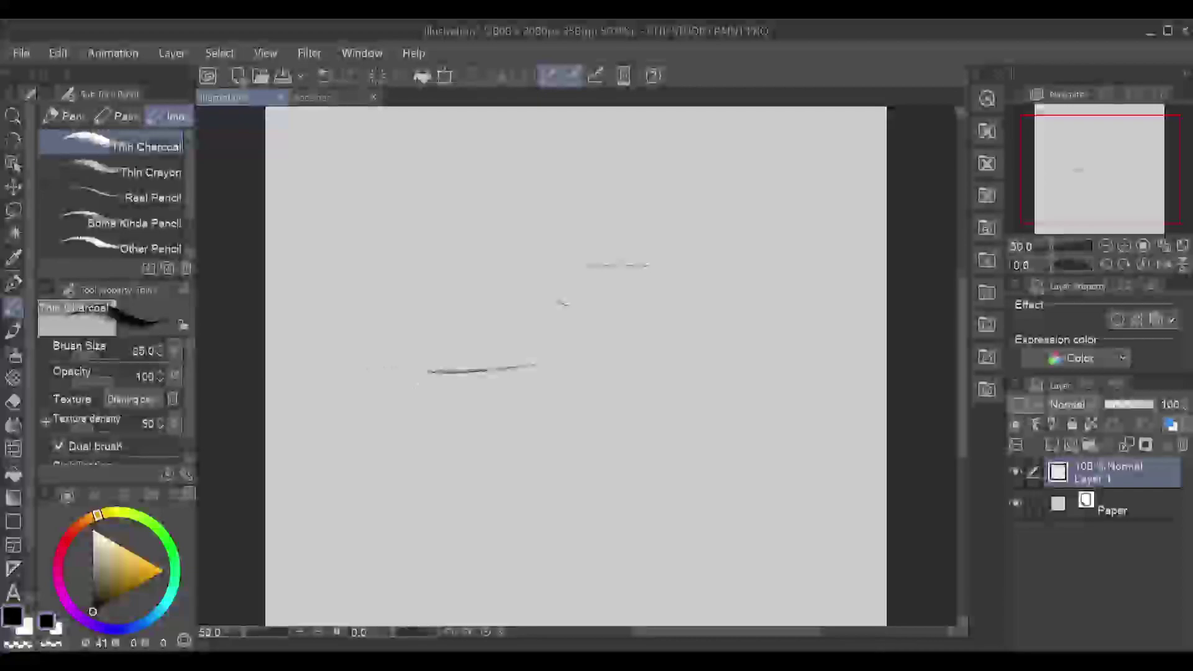
Step: Extend the mouth line forward and draw the curved front of the snout rising from its end
{"action": "left_click_drag", "start_coordinate": [445, 372], "coordinate": [367, 366]}
{"action": "key", "text": "ctrl+z"}
{"action": "left_click_drag", "start_coordinate": [381, 242], "coordinate": [365, 366]}
{"action": "key", "text": "ctrl+z"}
{"action": "left_click_drag", "start_coordinate": [362, 262], "coordinate": [367, 367]}
{"action": "key", "text": "ctrl+z"}
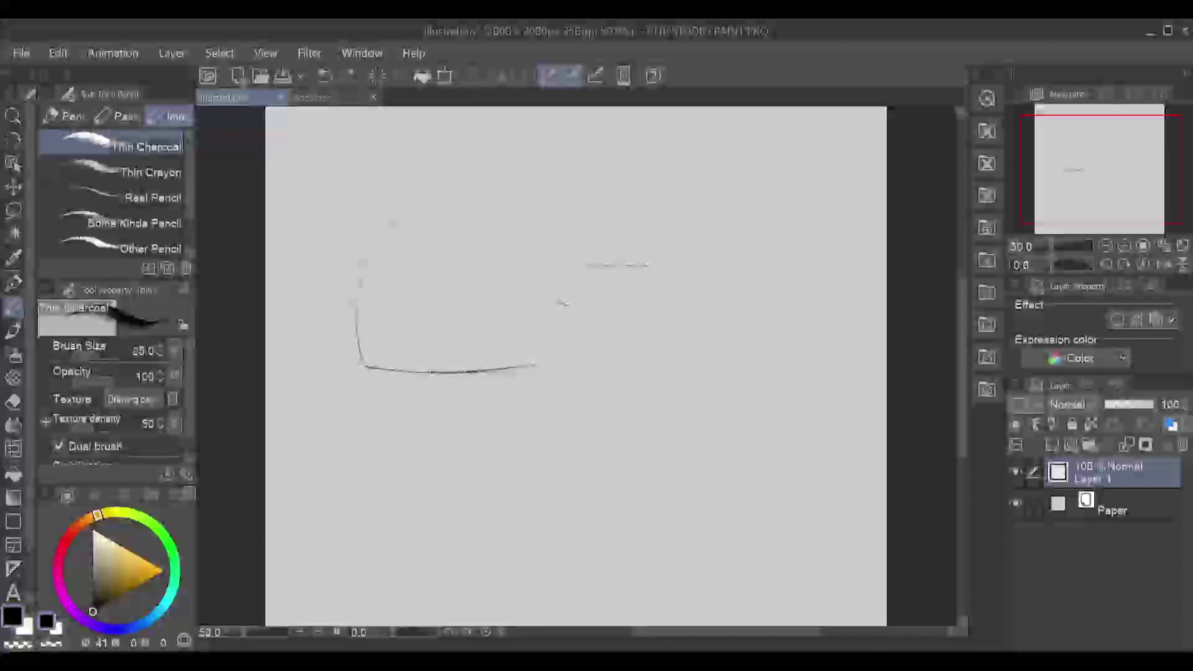
Step: Sketch the sloping top of the snout and a long straight line running back along the top of the head
{"action": "left_click_drag", "start_coordinate": [403, 219], "coordinate": [496, 235]}
{"action": "key", "text": "ctrl+z"}
{"action": "left_click_drag", "start_coordinate": [479, 240], "coordinate": [645, 211]}
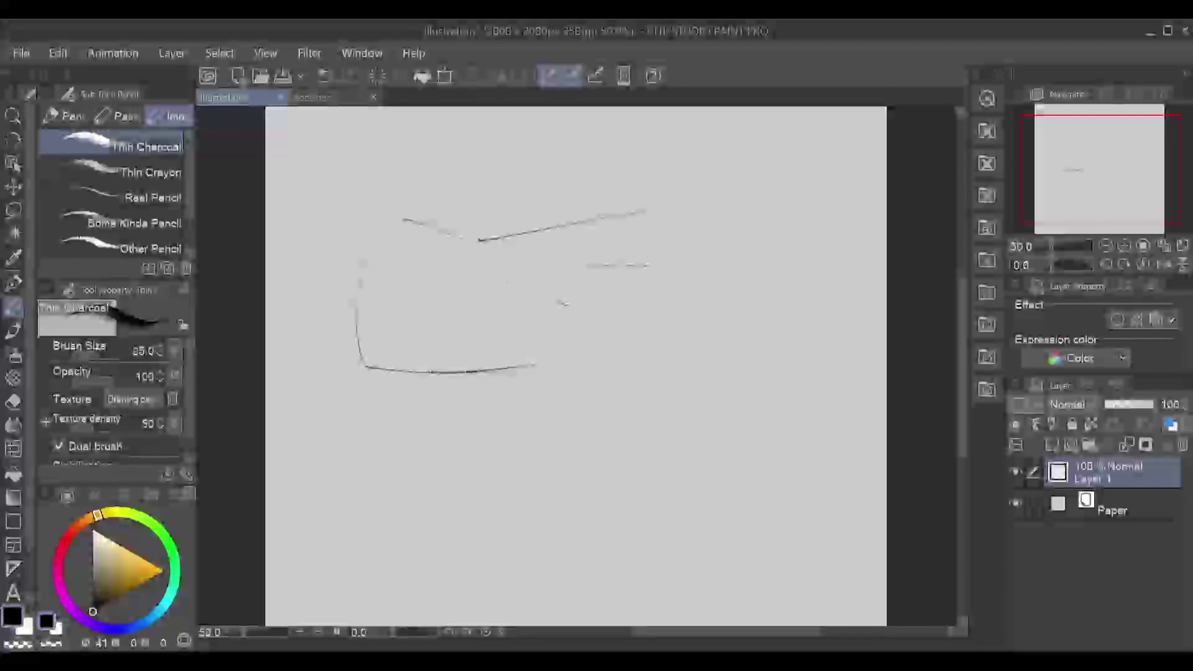
Step: Sketch a small slanted oval eye just below the front end of the head's top line
{"action": "left_click_drag", "start_coordinate": [493, 256], "coordinate": [511, 276]}
{"action": "key", "text": "ctrl+z"}
{"action": "key", "text": "ctrl+z"}
{"action": "left_click_drag", "start_coordinate": [509, 266], "coordinate": [496, 286]}
{"action": "key", "text": "ctrl+z"}
{"action": "key", "text": "ctrl+z"}
{"action": "left_click_drag", "start_coordinate": [508, 263], "coordinate": [493, 297]}
Step: Draw a tall pointed horn above the eye and a shorter horn in front of it
{"action": "left_click_drag", "start_coordinate": [493, 193], "coordinate": [497, 261]}
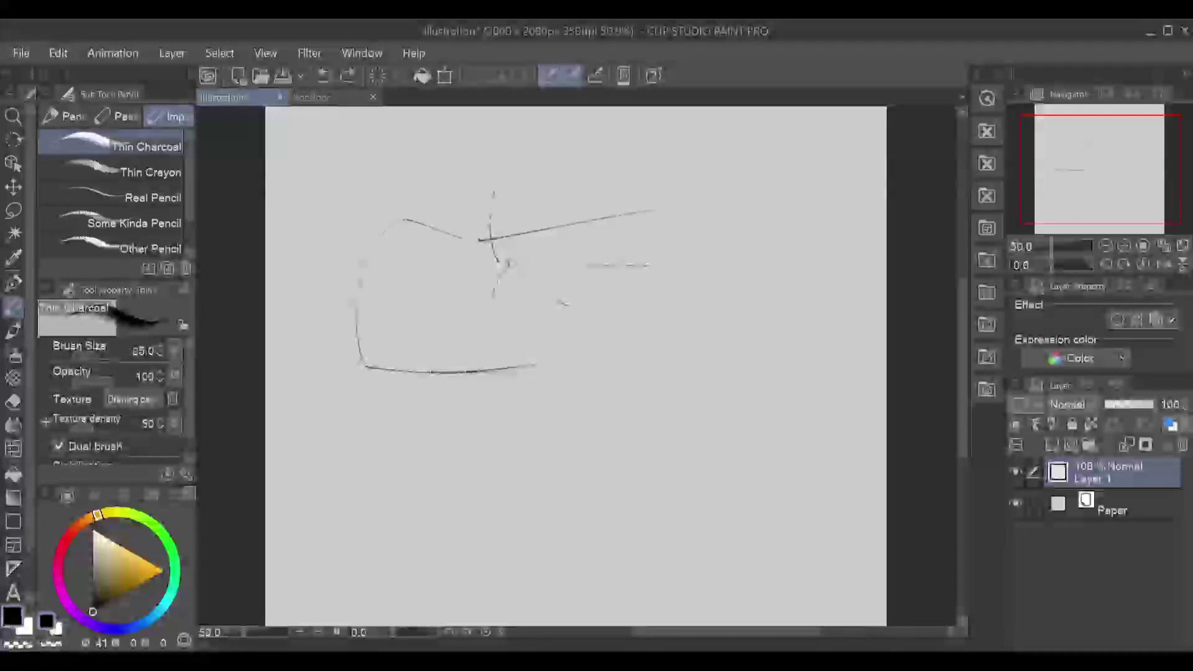
{"action": "left_click_drag", "start_coordinate": [494, 192], "coordinate": [505, 165]}
{"action": "left_click_drag", "start_coordinate": [505, 164], "coordinate": [538, 245]}
{"action": "left_click_drag", "start_coordinate": [475, 212], "coordinate": [481, 190]}
{"action": "key", "text": "ctrl+z"}
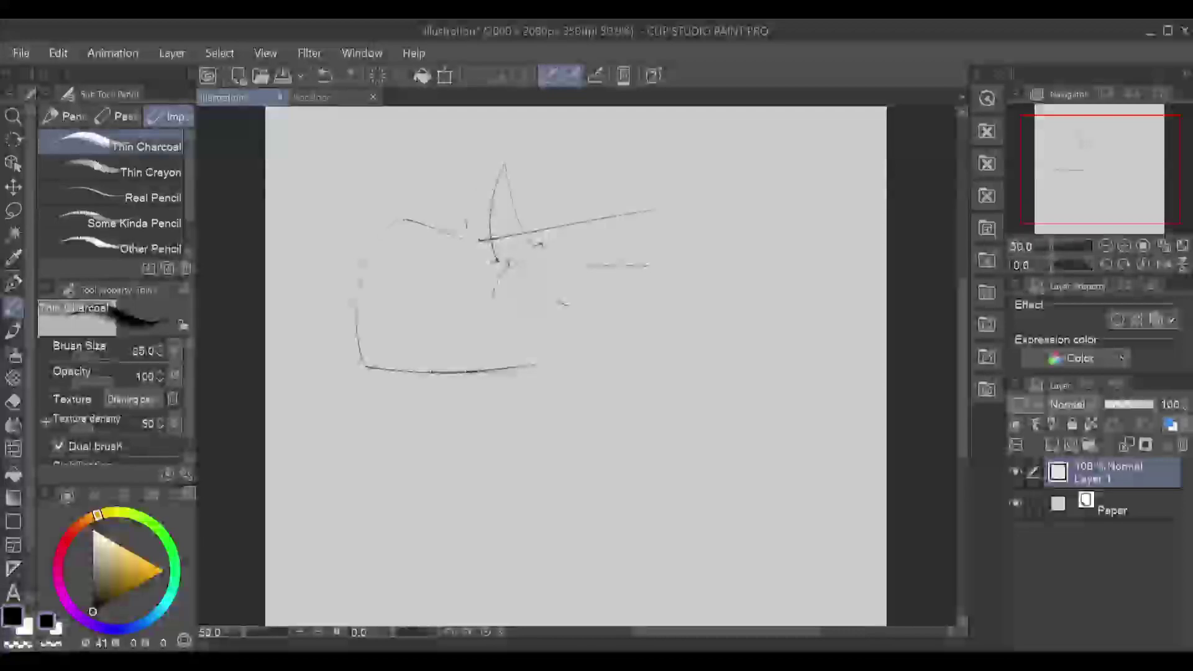
{"action": "left_click_drag", "start_coordinate": [467, 236], "coordinate": [486, 208]}
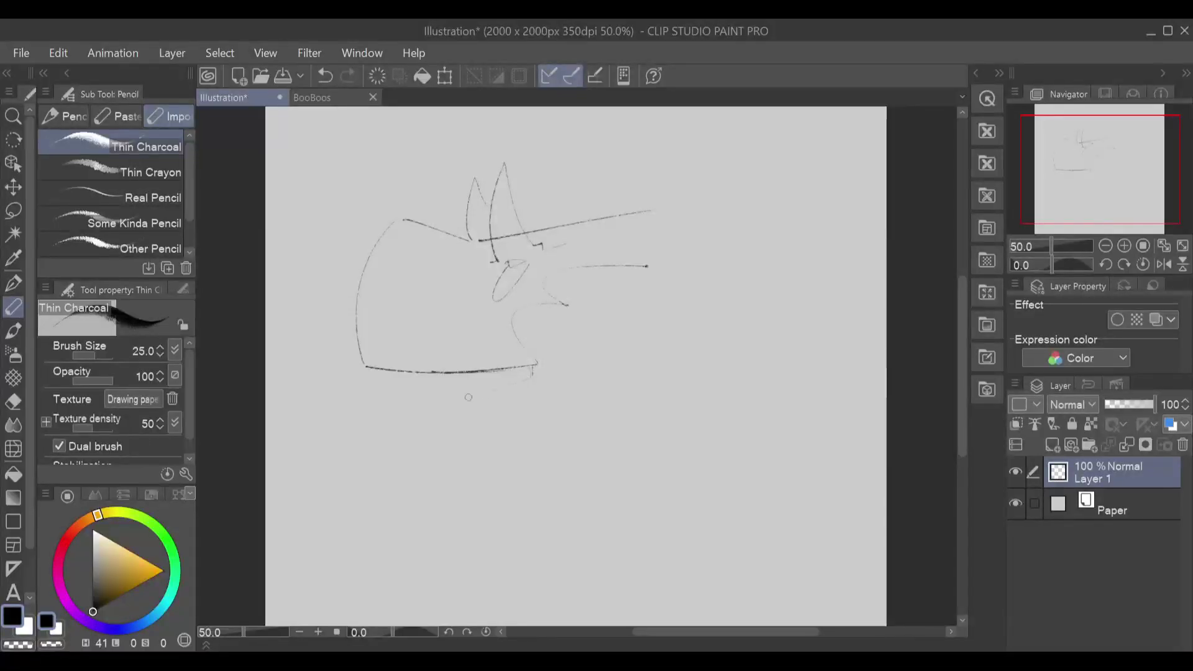
Step: Sketch the lower jaw beneath the mouth line, with its upper edge, short slanted chin and long underside
{"action": "key", "text": "ctrl+z"}
{"action": "mouse_move", "coordinate": [531, 376]}
{"action": "left_mouse_down"}
{"action": "mouse_move", "coordinate": [432, 393]}
{"action": "mouse_move", "coordinate": [371, 394]}
{"action": "left_mouse_up"}
{"action": "key", "text": "ctrl+z"}
{"action": "mouse_move", "coordinate": [535, 368]}
{"action": "left_mouse_down"}
{"action": "mouse_move", "coordinate": [478, 388]}
{"action": "mouse_move", "coordinate": [498, 383]}
{"action": "mouse_move", "coordinate": [398, 387]}
{"action": "mouse_move", "coordinate": [392, 424]}
{"action": "mouse_move", "coordinate": [407, 445]}
{"action": "left_mouse_up"}
{"action": "key", "text": "ctrl+z"}
{"action": "key", "text": "ctrl+z"}
{"action": "key", "text": "ctrl+z"}
{"action": "left_click_drag", "start_coordinate": [393, 391], "coordinate": [409, 447]}
{"action": "key", "text": "ctrl+z"}
{"action": "mouse_move", "coordinate": [390, 391]}
{"action": "left_mouse_down"}
{"action": "mouse_move", "coordinate": [408, 429]}
{"action": "mouse_move", "coordinate": [499, 415]}
{"action": "left_mouse_up"}
{"action": "key", "text": "ctrl+z"}
{"action": "left_click_drag", "start_coordinate": [409, 427], "coordinate": [633, 411]}
Step: Draw the curved back edge of the head behind the jaw, with a short second stroke beside its lower part
{"action": "mouse_move", "coordinate": [680, 309]}
{"action": "left_mouse_down"}
{"action": "mouse_move", "coordinate": [679, 355]}
{"action": "mouse_move", "coordinate": [629, 412]}
{"action": "left_mouse_up"}
{"action": "key", "text": "ctrl+z"}
{"action": "mouse_move", "coordinate": [680, 305]}
{"action": "left_mouse_down"}
{"action": "mouse_move", "coordinate": [686, 336]}
{"action": "mouse_move", "coordinate": [646, 407]}
{"action": "left_mouse_up"}
{"action": "key", "text": "ctrl+z"}
{"action": "mouse_move", "coordinate": [677, 292]}
{"action": "left_mouse_down"}
{"action": "mouse_move", "coordinate": [639, 394]}
{"action": "mouse_move", "coordinate": [686, 319]}
{"action": "mouse_move", "coordinate": [662, 277]}
{"action": "left_mouse_up"}
{"action": "key", "text": "ctrl+z"}
{"action": "key", "text": "ctrl+z"}
{"action": "mouse_move", "coordinate": [645, 409]}
{"action": "left_mouse_down"}
{"action": "mouse_move", "coordinate": [670, 375]}
{"action": "mouse_move", "coordinate": [686, 310]}
{"action": "mouse_move", "coordinate": [662, 277]}
{"action": "left_mouse_up"}
{"action": "key", "text": "ctrl+z"}
{"action": "mouse_move", "coordinate": [654, 407]}
{"action": "left_mouse_down"}
{"action": "mouse_move", "coordinate": [688, 345]}
{"action": "mouse_move", "coordinate": [669, 281]}
{"action": "left_mouse_up"}
{"action": "left_click_drag", "start_coordinate": [676, 381], "coordinate": [687, 357]}
Step: Refine the cheek edge above the mouth corner with short curved strokes beneath the lower frill spike
{"action": "left_click_drag", "start_coordinate": [534, 375], "coordinate": [542, 320]}
{"action": "key", "text": "ctrl+z"}
{"action": "mouse_move", "coordinate": [533, 376]}
{"action": "left_mouse_down"}
{"action": "mouse_move", "coordinate": [547, 303]}
{"action": "mouse_move", "coordinate": [527, 339]}
{"action": "left_mouse_up"}
{"action": "key", "text": "ctrl+z"}
{"action": "key", "text": "ctrl+z"}
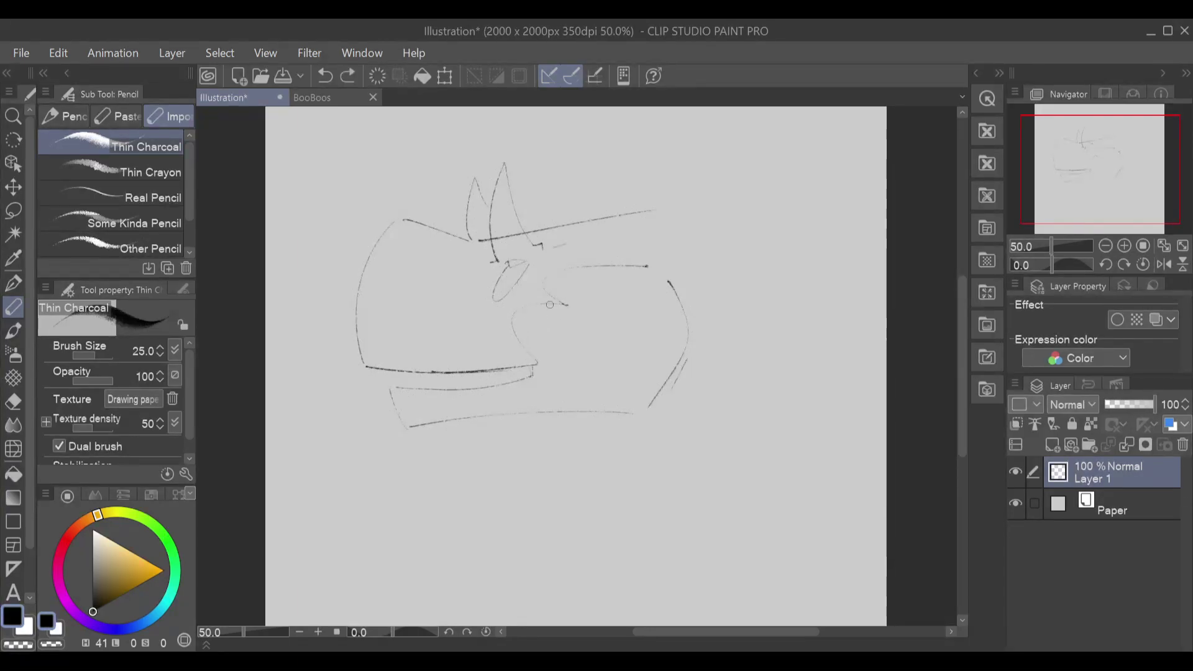
{"action": "key", "text": "ctrl+y"}
{"action": "left_click_drag", "start_coordinate": [535, 306], "coordinate": [527, 330]}
{"action": "key", "text": "ctrl+z"}
{"action": "key", "text": "ctrl+z"}
{"action": "left_click_drag", "start_coordinate": [526, 306], "coordinate": [530, 324]}
{"action": "key", "text": "ctrl+z"}
{"action": "key", "text": "ctrl+z"}
Step: Add a short brow line behind the large horn and close the upper frill spike with a curved rear edge
{"action": "mouse_move", "coordinate": [504, 258]}
{"action": "left_mouse_down"}
{"action": "mouse_move", "coordinate": [532, 250]}
{"action": "mouse_move", "coordinate": [496, 267]}
{"action": "mouse_move", "coordinate": [578, 241]}
{"action": "left_mouse_up"}
{"action": "key", "text": "ctrl+z"}
{"action": "key", "text": "ctrl+z"}
{"action": "mouse_move", "coordinate": [662, 210]}
{"action": "left_mouse_down"}
{"action": "mouse_move", "coordinate": [646, 257]}
{"action": "mouse_move", "coordinate": [667, 217]}
{"action": "mouse_move", "coordinate": [684, 214]}
{"action": "left_mouse_up"}
{"action": "key", "text": "ctrl+z"}
{"action": "key", "text": "ctrl+z"}
{"action": "key", "text": "ctrl+z"}
{"action": "key", "text": "ctrl+y"}
{"action": "key", "text": "ctrl+z"}
{"action": "left_click_drag", "start_coordinate": [647, 264], "coordinate": [665, 210]}
Step: Strengthen the scalloped frill edge from the mouth corner through the middle spike up to the upper spike
{"action": "mouse_move", "coordinate": [566, 304]}
{"action": "left_mouse_down"}
{"action": "mouse_move", "coordinate": [523, 306]}
{"action": "mouse_move", "coordinate": [516, 344]}
{"action": "mouse_move", "coordinate": [563, 297]}
{"action": "left_mouse_up"}
{"action": "key", "text": "ctrl+z"}
{"action": "key", "text": "ctrl+z"}
{"action": "mouse_move", "coordinate": [538, 363]}
{"action": "left_mouse_down"}
{"action": "mouse_move", "coordinate": [519, 311]}
{"action": "mouse_move", "coordinate": [563, 305]}
{"action": "mouse_move", "coordinate": [524, 349]}
{"action": "mouse_move", "coordinate": [562, 301]}
{"action": "left_mouse_up"}
{"action": "key", "text": "ctrl+z"}
{"action": "left_click_drag", "start_coordinate": [559, 295], "coordinate": [640, 267]}
{"action": "key", "text": "ctrl+z"}
{"action": "mouse_move", "coordinate": [561, 300]}
{"action": "left_mouse_down"}
{"action": "mouse_move", "coordinate": [581, 269]}
{"action": "mouse_move", "coordinate": [625, 277]}
{"action": "mouse_move", "coordinate": [560, 297]}
{"action": "mouse_move", "coordinate": [562, 273]}
{"action": "mouse_move", "coordinate": [630, 268]}
{"action": "left_mouse_up"}
{"action": "key", "text": "ctrl+z"}
{"action": "key", "text": "ctrl+z"}
{"action": "left_click_drag", "start_coordinate": [560, 304], "coordinate": [625, 266]}
{"action": "key", "text": "ctrl+z"}
{"action": "mouse_move", "coordinate": [566, 304]}
{"action": "left_mouse_down"}
{"action": "mouse_move", "coordinate": [560, 271]}
{"action": "mouse_move", "coordinate": [628, 265]}
{"action": "left_mouse_up"}
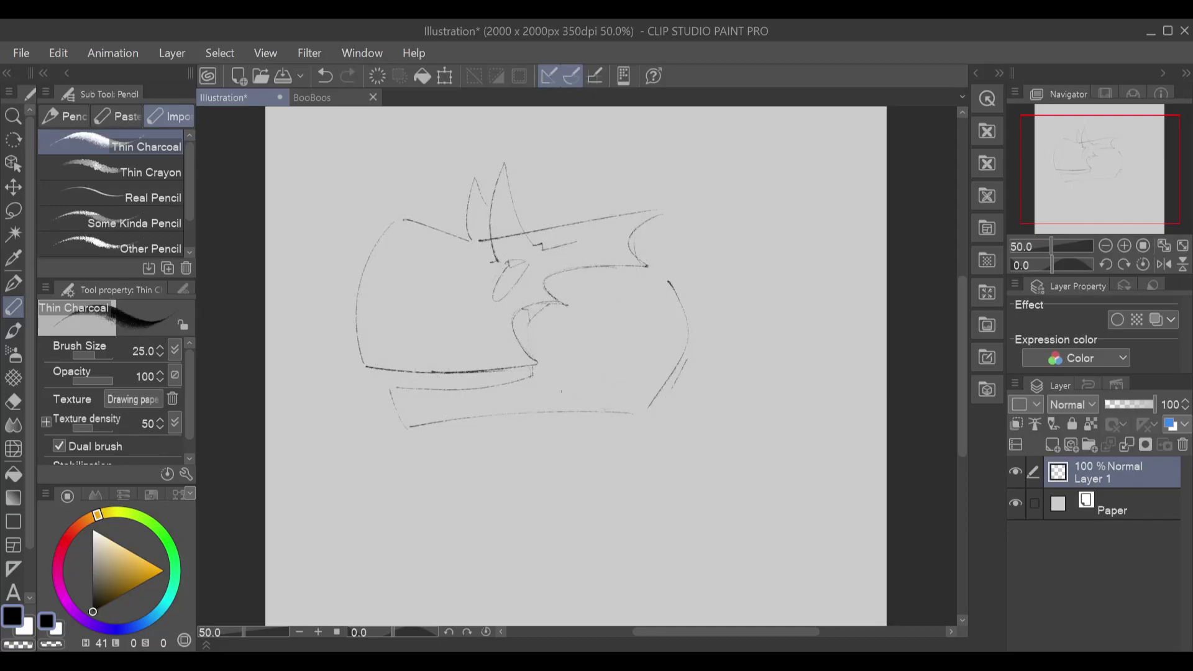
Step: Draw the throat line sloping down and back from the lower jaw and reinforce the jaw's underside where they meet
{"action": "left_click_drag", "start_coordinate": [525, 414], "coordinate": [622, 486]}
{"action": "key", "text": "ctrl+z"}
{"action": "left_click_drag", "start_coordinate": [519, 416], "coordinate": [633, 475]}
{"action": "left_click_drag", "start_coordinate": [447, 421], "coordinate": [535, 431]}
{"action": "key", "text": "ctrl+z"}
{"action": "left_click_drag", "start_coordinate": [446, 421], "coordinate": [563, 433]}
{"action": "key", "text": "ctrl+z"}
{"action": "mouse_move", "coordinate": [477, 417]}
{"action": "left_mouse_down"}
{"action": "mouse_move", "coordinate": [552, 432]}
{"action": "mouse_move", "coordinate": [670, 411]}
{"action": "mouse_move", "coordinate": [632, 424]}
{"action": "mouse_move", "coordinate": [541, 411]}
{"action": "left_mouse_up"}
{"action": "key", "text": "e"}
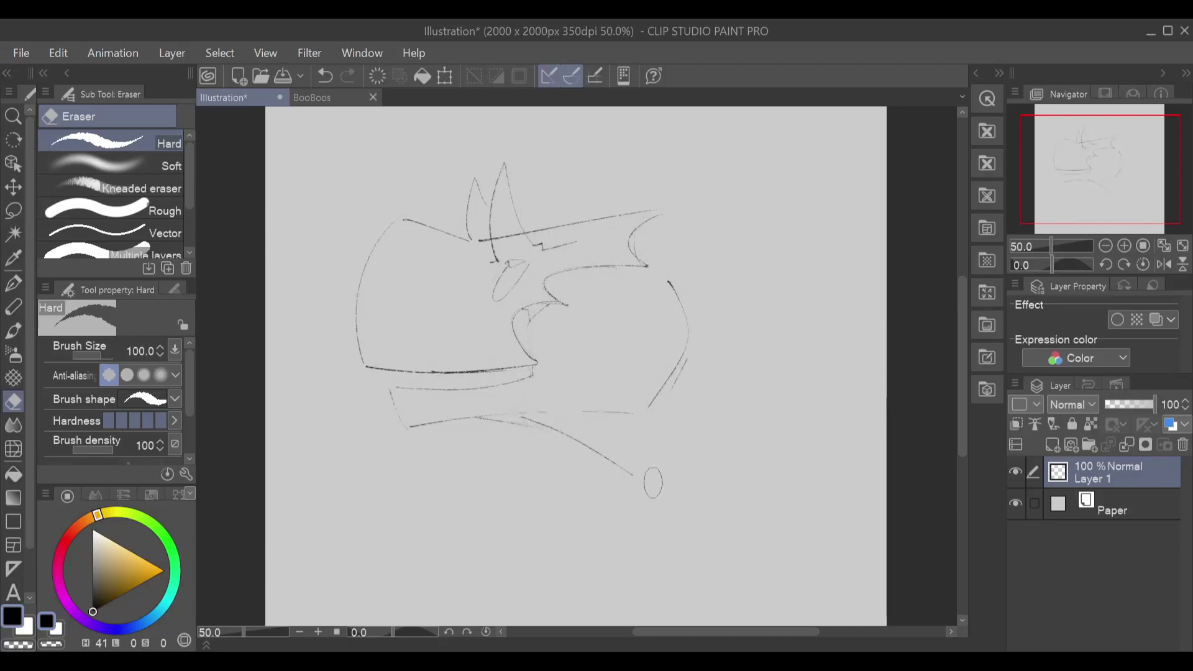
{"action": "key", "text": "p"}
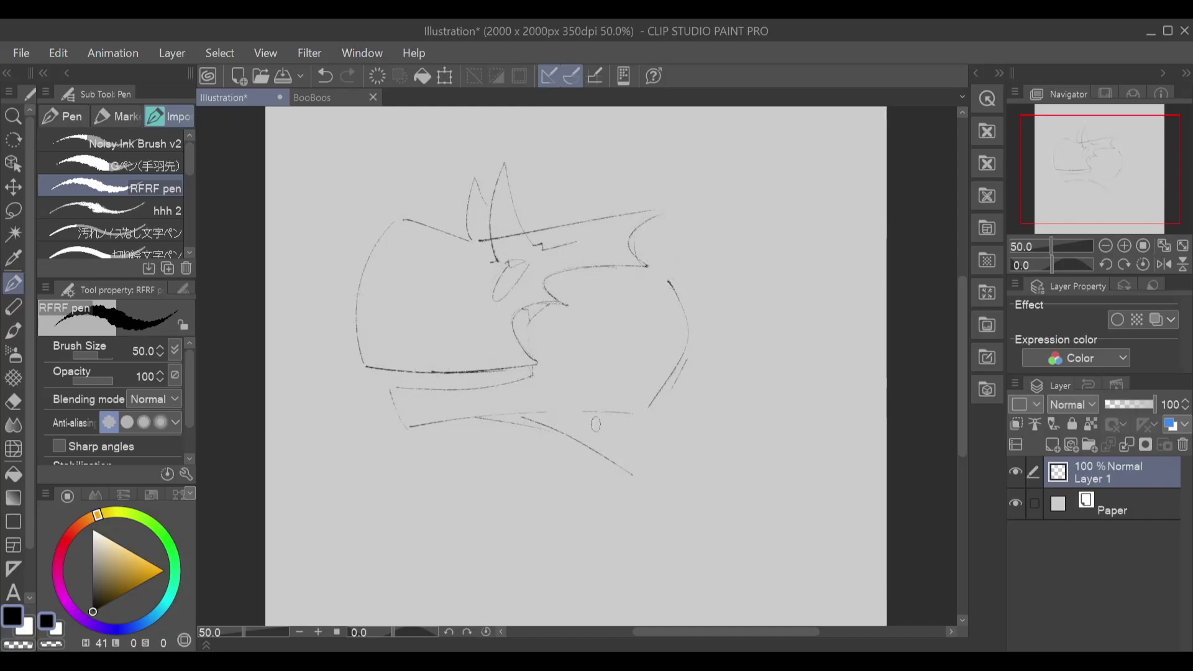
{"action": "key", "text": "p"}
Step: Sketch a long arched back-of-neck line from the upper frill spike toward the canvas's right edge
{"action": "mouse_move", "coordinate": [664, 211]}
{"action": "left_mouse_down"}
{"action": "mouse_move", "coordinate": [729, 208]}
{"action": "mouse_move", "coordinate": [833, 237]}
{"action": "left_mouse_up"}
{"action": "key", "text": "ctrl+z"}
{"action": "left_click_drag", "start_coordinate": [664, 209], "coordinate": [860, 254]}
{"action": "key", "text": "ctrl+z"}
{"action": "key", "text": "ctrl+z"}
{"action": "left_click_drag", "start_coordinate": [675, 211], "coordinate": [793, 258]}
{"action": "key", "text": "ctrl+z"}
{"action": "mouse_move", "coordinate": [668, 207]}
{"action": "left_mouse_down"}
{"action": "mouse_move", "coordinate": [786, 226]}
{"action": "mouse_move", "coordinate": [851, 257]}
{"action": "left_mouse_up"}
{"action": "key", "text": "ctrl+z"}
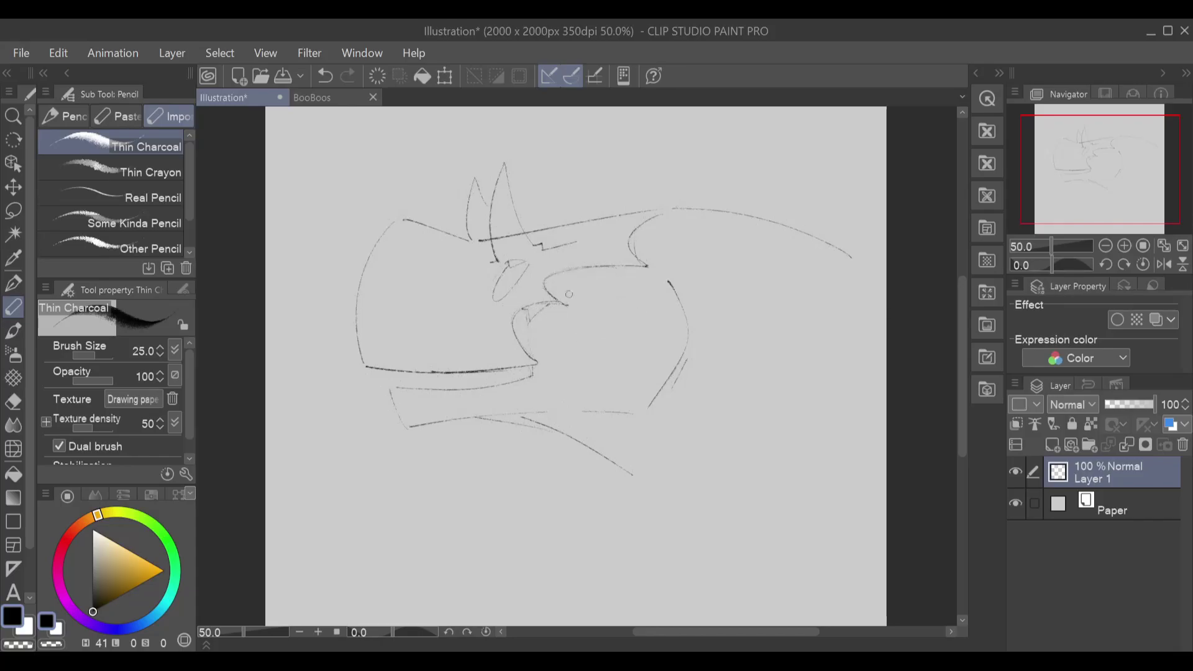
Step: Add a short inner contour line along the frill curve above the middle spike
{"action": "key", "text": "ctrl+z"}
{"action": "mouse_move", "coordinate": [564, 271]}
{"action": "left_mouse_down"}
{"action": "mouse_move", "coordinate": [557, 296]}
{"action": "mouse_move", "coordinate": [561, 275]}
{"action": "mouse_move", "coordinate": [574, 268]}
{"action": "mouse_move", "coordinate": [556, 294]}
{"action": "mouse_move", "coordinate": [557, 279]}
{"action": "mouse_move", "coordinate": [594, 268]}
{"action": "left_mouse_up"}
{"action": "key", "text": "ctrl+z"}
{"action": "key", "text": "ctrl+z"}
Step: Draw a hooked contour inside the snout, running forward from below the horns, down and back toward the cheek
{"action": "left_click_drag", "start_coordinate": [481, 262], "coordinate": [396, 322]}
{"action": "key", "text": "ctrl+z"}
{"action": "left_click_drag", "start_coordinate": [479, 257], "coordinate": [382, 348]}
{"action": "key", "text": "ctrl+z"}
{"action": "mouse_move", "coordinate": [480, 257]}
{"action": "left_mouse_down"}
{"action": "mouse_move", "coordinate": [416, 247]}
{"action": "mouse_move", "coordinate": [474, 307]}
{"action": "mouse_move", "coordinate": [477, 288]}
{"action": "mouse_move", "coordinate": [398, 347]}
{"action": "mouse_move", "coordinate": [457, 322]}
{"action": "mouse_move", "coordinate": [428, 247]}
{"action": "mouse_move", "coordinate": [451, 319]}
{"action": "left_mouse_up"}
{"action": "key", "text": "ctrl+z"}
{"action": "key", "text": "ctrl+z"}
{"action": "key", "text": "ctrl+z"}
{"action": "mouse_move", "coordinate": [472, 263]}
{"action": "left_mouse_down"}
{"action": "mouse_move", "coordinate": [409, 336]}
{"action": "mouse_move", "coordinate": [458, 326]}
{"action": "left_mouse_up"}
Step: Sketch a small slanted nostril with a dark inner opening near the upper front of the snout
{"action": "mouse_move", "coordinate": [393, 236]}
{"action": "left_mouse_down"}
{"action": "mouse_move", "coordinate": [410, 240]}
{"action": "mouse_move", "coordinate": [380, 263]}
{"action": "mouse_move", "coordinate": [391, 257]}
{"action": "left_mouse_up"}
{"action": "key", "text": "ctrl+z"}
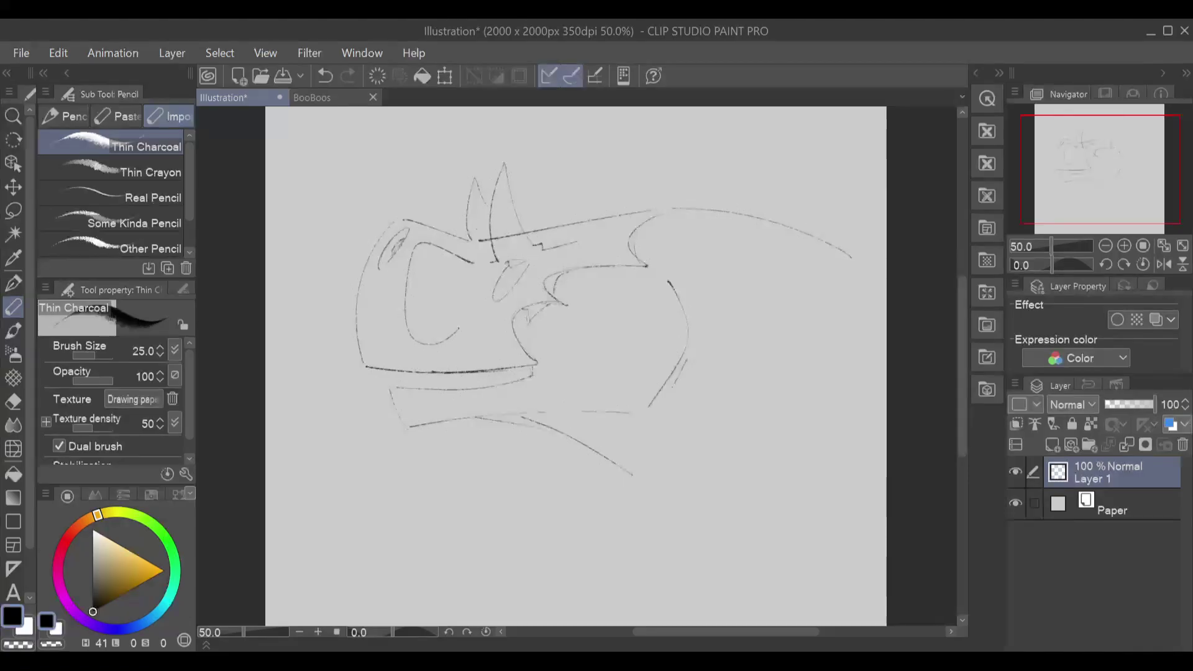
{"action": "key", "text": "ctrl+z"}
{"action": "key", "text": "ctrl+z"}
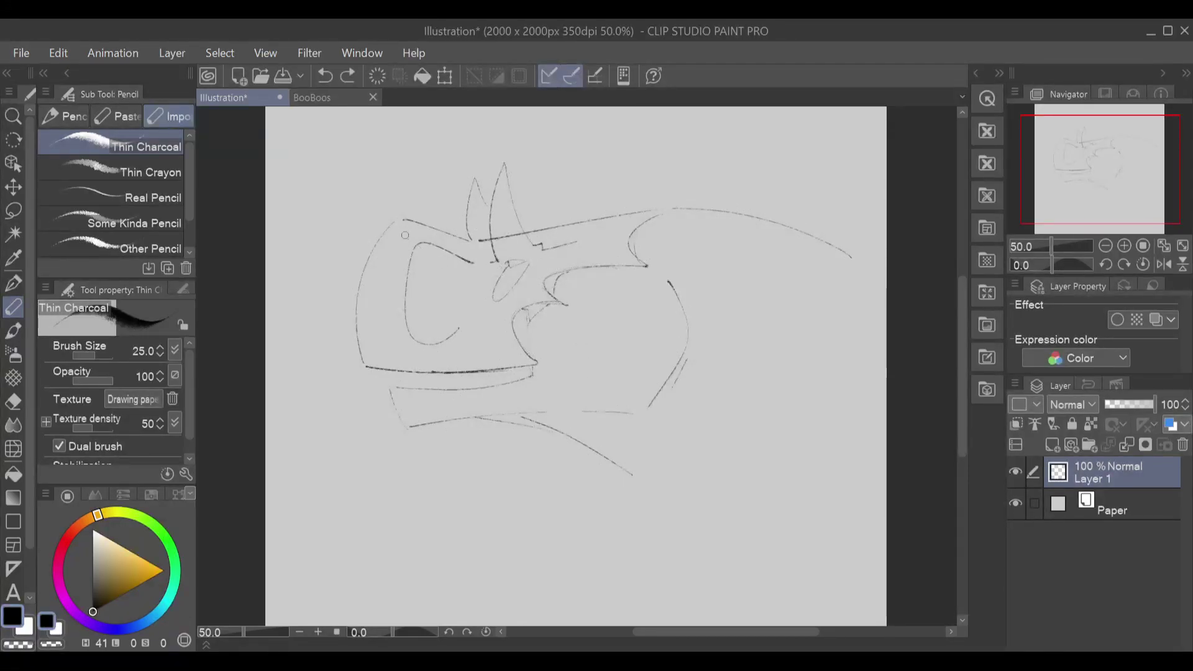
{"action": "left_click_drag", "start_coordinate": [381, 262], "coordinate": [396, 244]}
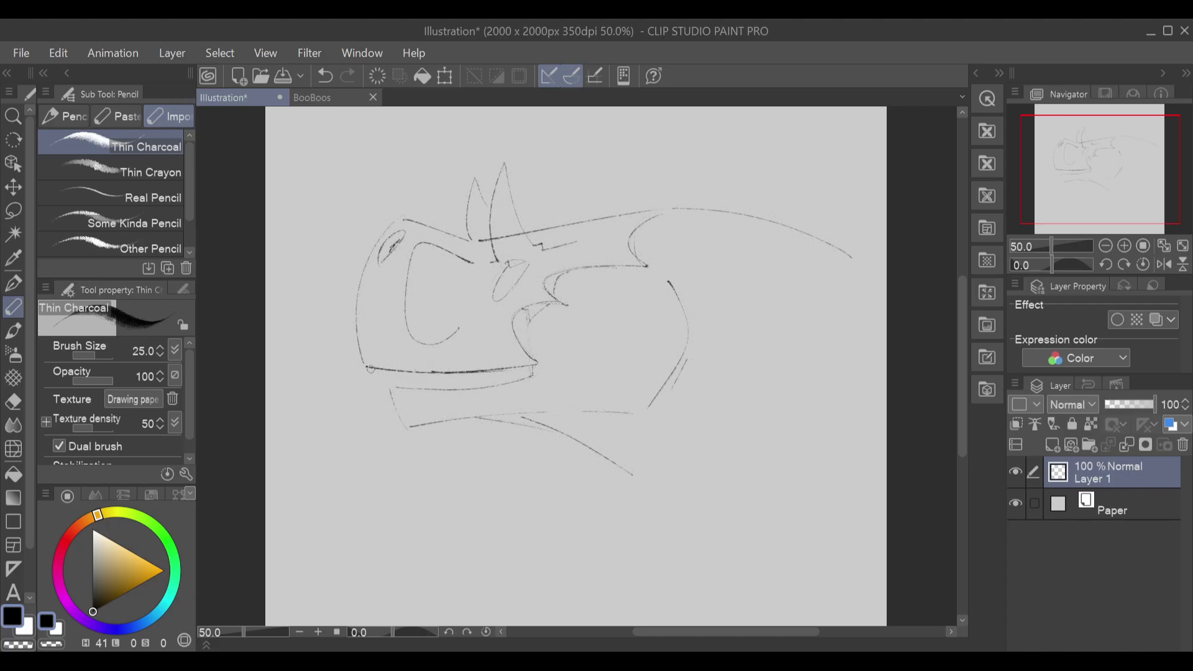
Step: Sketch a row of small pointed teeth between the upper mouth line and the line of the lower jaw
{"action": "key", "text": "ctrl+z"}
{"action": "left_click_drag", "start_coordinate": [371, 369], "coordinate": [388, 379]}
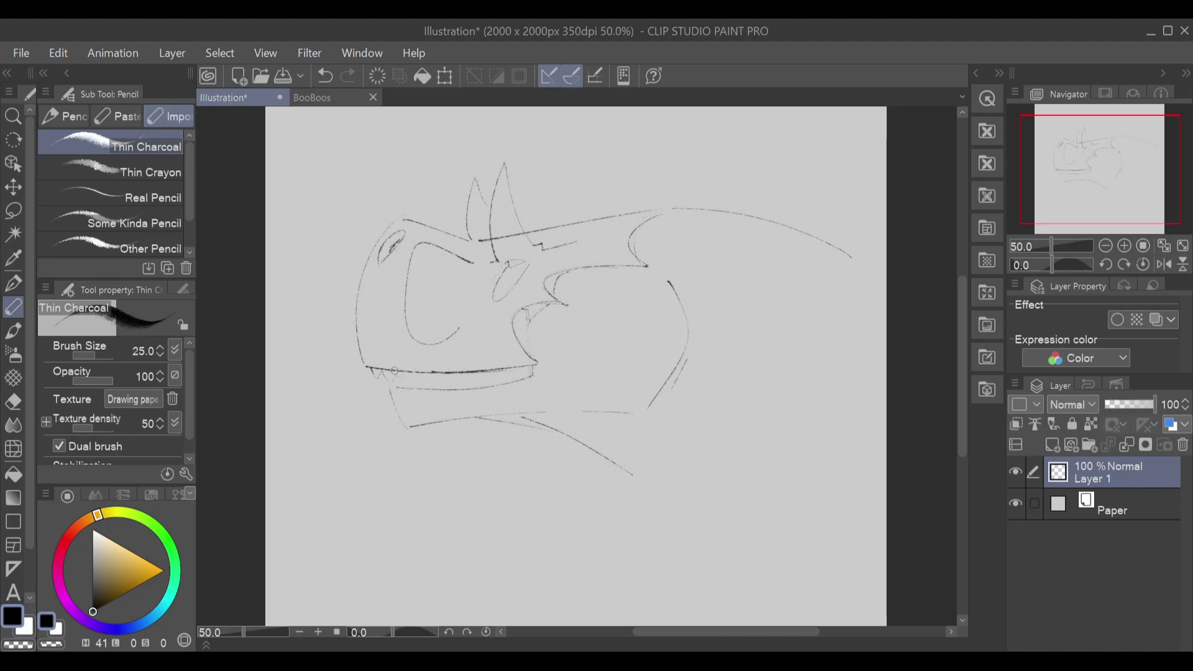
{"action": "left_click_drag", "start_coordinate": [410, 372], "coordinate": [436, 372]}
{"action": "key", "text": "ctrl+z"}
{"action": "key", "text": "ctrl+z"}
{"action": "left_click_drag", "start_coordinate": [507, 372], "coordinate": [522, 367]}
{"action": "left_click_drag", "start_coordinate": [425, 386], "coordinate": [526, 377]}
Step: Add jagged teeth inside the curve behind the mouth corner and short crease marks near the rear jaw curve
{"action": "left_click_drag", "start_coordinate": [534, 355], "coordinate": [538, 309]}
{"action": "key", "text": "ctrl+z"}
{"action": "mouse_move", "coordinate": [533, 359]}
{"action": "left_mouse_down"}
{"action": "mouse_move", "coordinate": [532, 321]}
{"action": "mouse_move", "coordinate": [554, 306]}
{"action": "mouse_move", "coordinate": [532, 355]}
{"action": "mouse_move", "coordinate": [531, 319]}
{"action": "left_mouse_up"}
{"action": "key", "text": "ctrl+z"}
{"action": "key", "text": "ctrl+z"}
{"action": "left_click_drag", "start_coordinate": [528, 351], "coordinate": [529, 332]}
{"action": "key", "text": "ctrl+z"}
{"action": "mouse_move", "coordinate": [631, 294]}
{"action": "left_mouse_down"}
{"action": "mouse_move", "coordinate": [651, 286]}
{"action": "mouse_move", "coordinate": [664, 301]}
{"action": "left_mouse_up"}
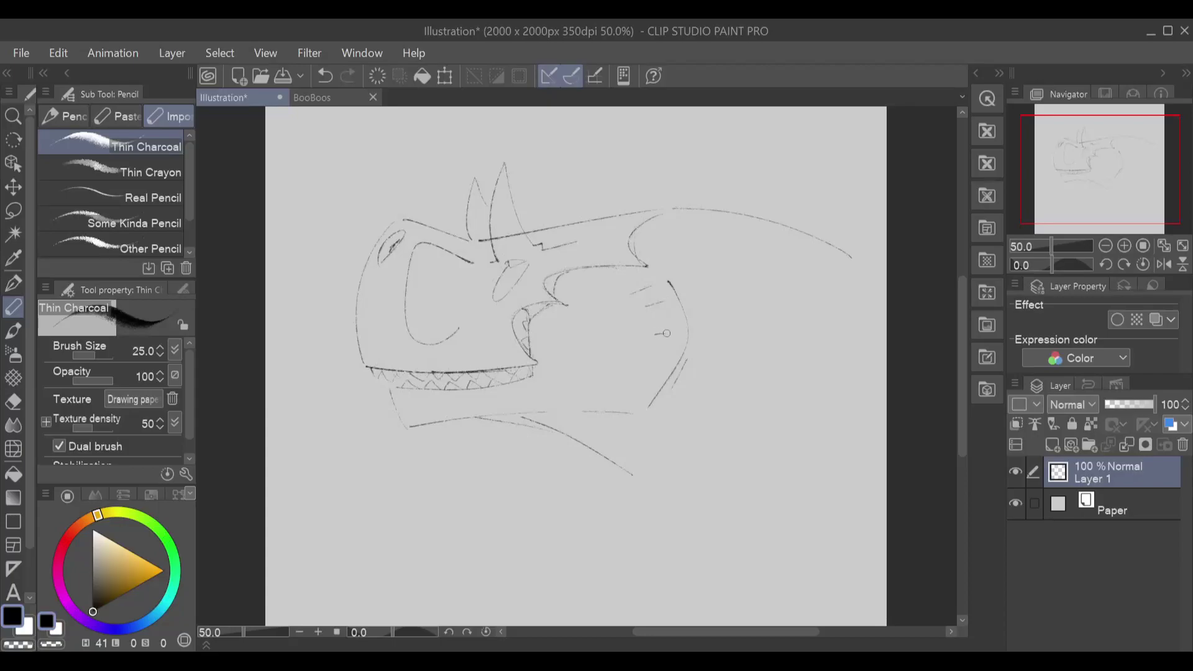
Step: Sketch a long muscle curve from behind the frill, sweeping back and down through the neck
{"action": "mouse_move", "coordinate": [673, 269]}
{"action": "left_mouse_down"}
{"action": "mouse_move", "coordinate": [792, 344]}
{"action": "mouse_move", "coordinate": [814, 378]}
{"action": "left_mouse_up"}
{"action": "key", "text": "ctrl+z"}
{"action": "mouse_move", "coordinate": [811, 434]}
{"action": "left_mouse_down"}
{"action": "mouse_move", "coordinate": [757, 287]}
{"action": "mouse_move", "coordinate": [660, 270]}
{"action": "left_mouse_up"}
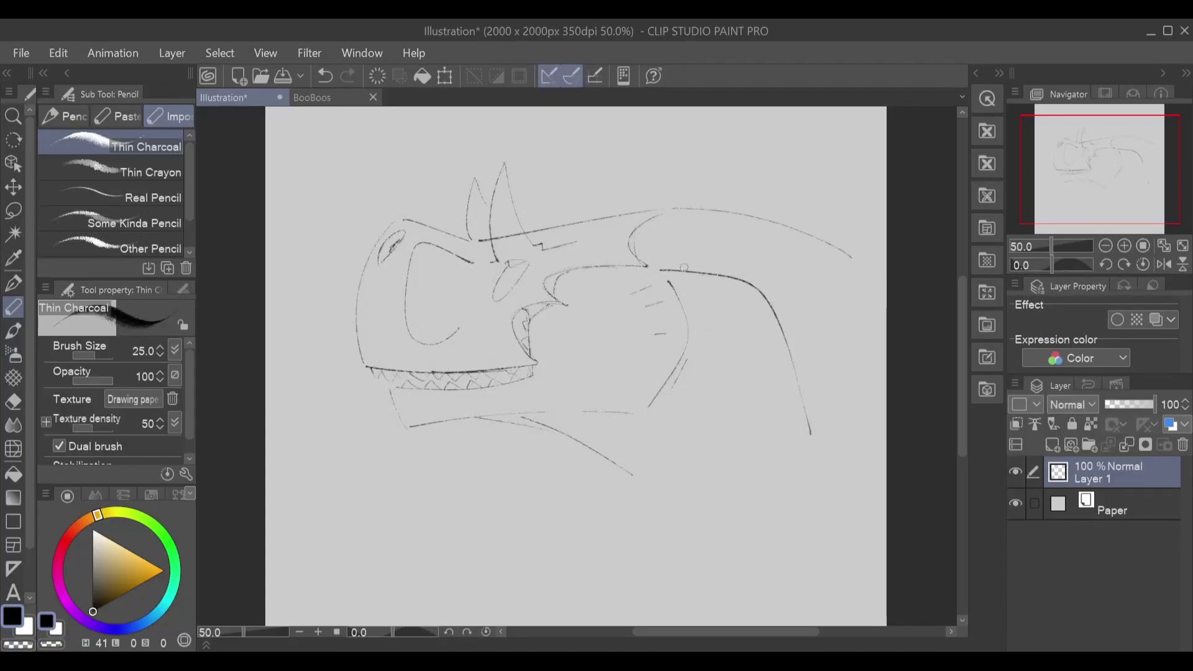
{"action": "key", "text": "ctrl+z"}
{"action": "mouse_move", "coordinate": [814, 428]}
{"action": "left_mouse_down"}
{"action": "mouse_move", "coordinate": [735, 302]}
{"action": "mouse_move", "coordinate": [662, 269]}
{"action": "left_mouse_up"}
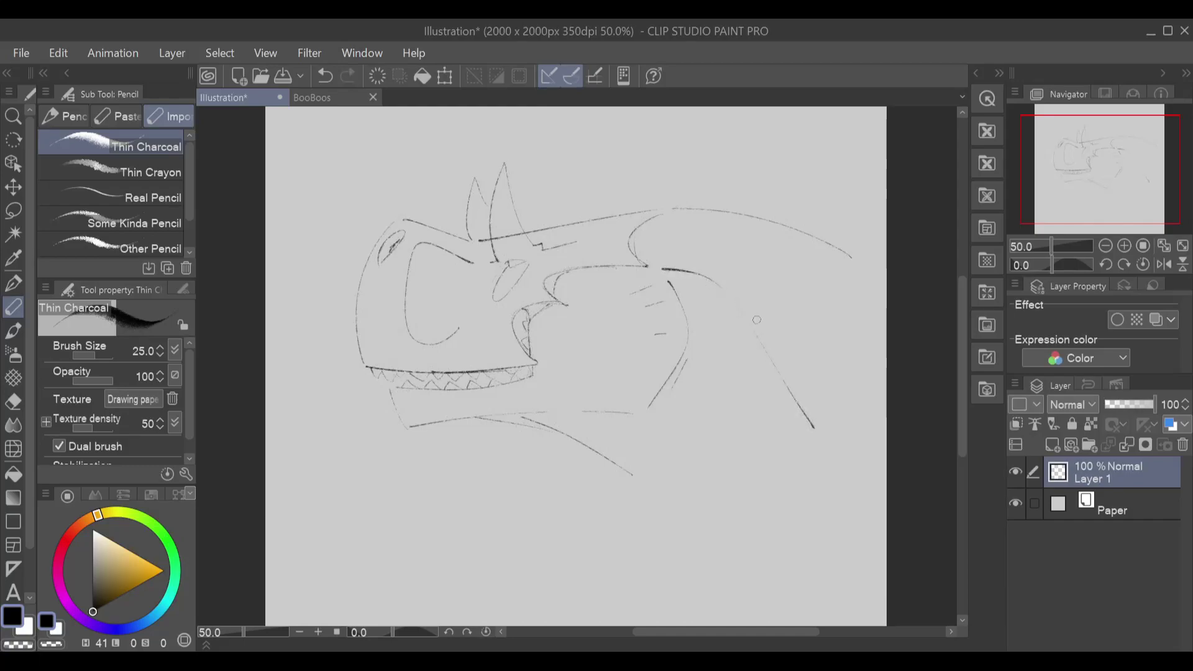
{"action": "key", "text": "ctrl+z"}
{"action": "mouse_move", "coordinate": [816, 426]}
{"action": "left_mouse_down"}
{"action": "mouse_move", "coordinate": [743, 321]}
{"action": "mouse_move", "coordinate": [674, 278]}
{"action": "mouse_move", "coordinate": [794, 399]}
{"action": "mouse_move", "coordinate": [729, 301]}
{"action": "mouse_move", "coordinate": [670, 272]}
{"action": "left_mouse_up"}
{"action": "key", "text": "ctrl+z"}
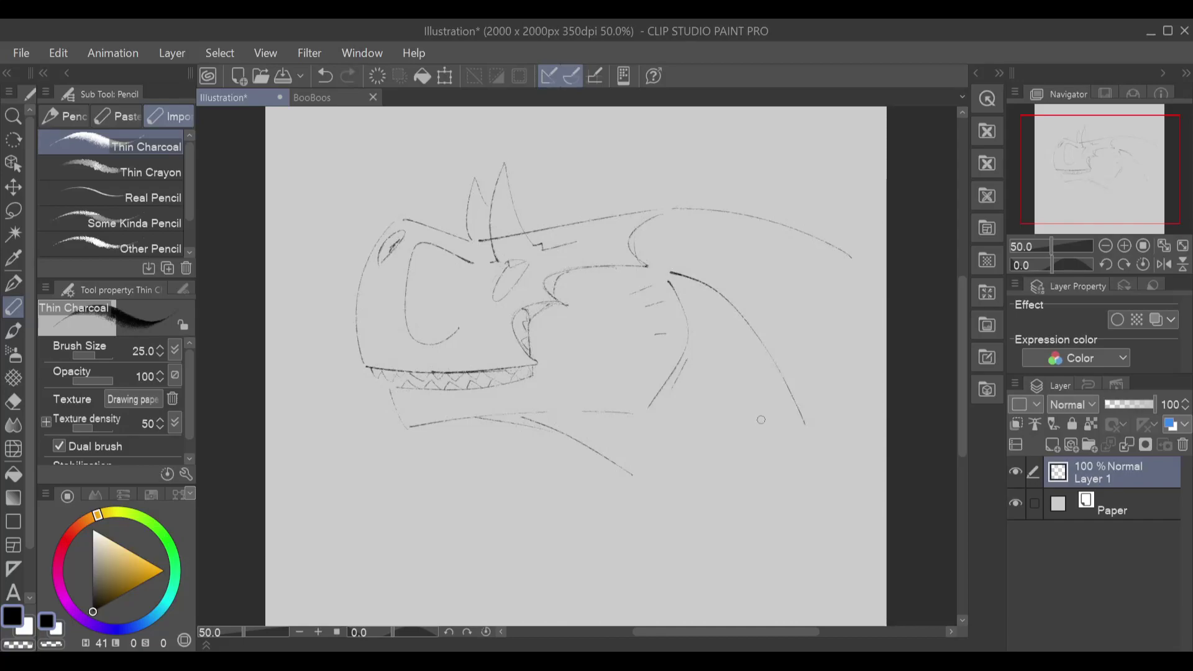
Step: Sketch a concave curve from the end of the upper neck line down to the canvas's right edge
{"action": "mouse_move", "coordinate": [851, 257]}
{"action": "left_mouse_down"}
{"action": "mouse_move", "coordinate": [841, 398]}
{"action": "mouse_move", "coordinate": [874, 465]}
{"action": "left_mouse_up"}
{"action": "key", "text": "ctrl+z"}
{"action": "mouse_move", "coordinate": [852, 257]}
{"action": "left_mouse_down"}
{"action": "mouse_move", "coordinate": [836, 385]}
{"action": "mouse_move", "coordinate": [887, 447]}
{"action": "left_mouse_up"}
{"action": "key", "text": "ctrl+z"}
{"action": "mouse_move", "coordinate": [852, 258]}
{"action": "left_mouse_down"}
{"action": "mouse_move", "coordinate": [839, 305]}
{"action": "mouse_move", "coordinate": [907, 448]}
{"action": "left_mouse_up"}
{"action": "key", "text": "ctrl+z"}
Step: Extend the throat line backward with a shallow curve along the underside of the neck
{"action": "mouse_move", "coordinate": [614, 468]}
{"action": "left_mouse_down"}
{"action": "mouse_move", "coordinate": [681, 526]}
{"action": "mouse_move", "coordinate": [814, 559]}
{"action": "left_mouse_up"}
{"action": "key", "text": "ctrl+z"}
{"action": "mouse_move", "coordinate": [592, 454]}
{"action": "left_mouse_down"}
{"action": "mouse_move", "coordinate": [627, 497]}
{"action": "mouse_move", "coordinate": [821, 540]}
{"action": "left_mouse_up"}
{"action": "key", "text": "ctrl+z"}
{"action": "mouse_move", "coordinate": [552, 435]}
{"action": "left_mouse_down"}
{"action": "mouse_move", "coordinate": [617, 490]}
{"action": "mouse_move", "coordinate": [599, 468]}
{"action": "mouse_move", "coordinate": [612, 484]}
{"action": "mouse_move", "coordinate": [708, 488]}
{"action": "mouse_move", "coordinate": [814, 515]}
{"action": "left_mouse_up"}
{"action": "key", "text": "ctrl+z"}
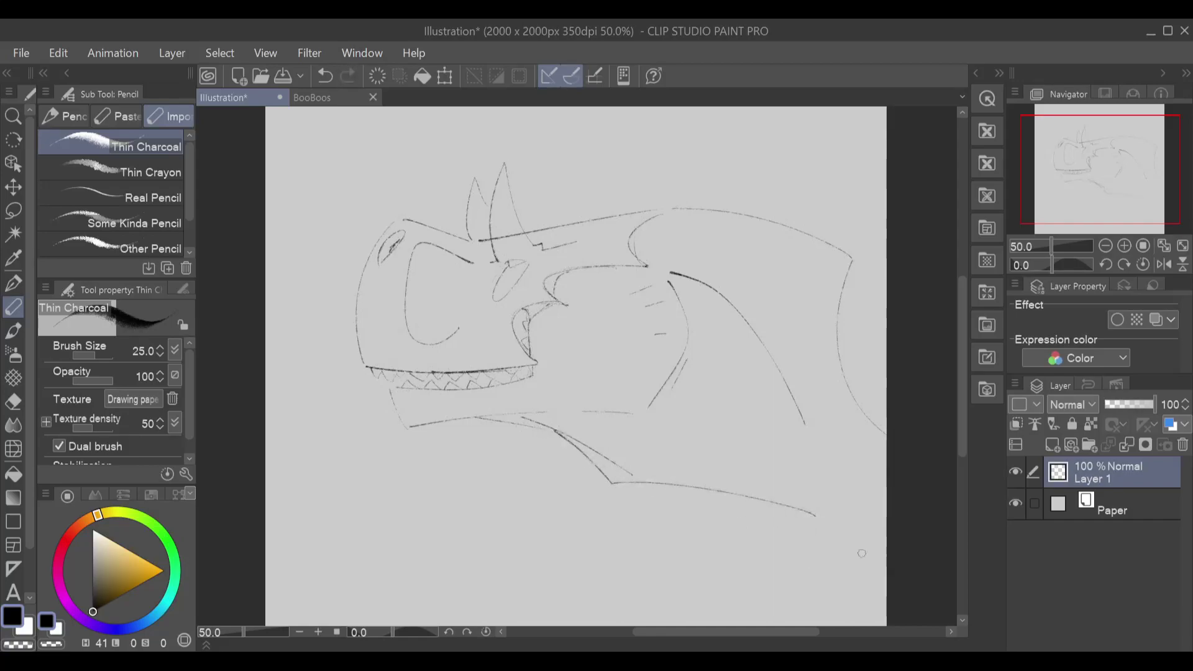
{"action": "key", "text": "ctrl+z"}
{"action": "left_click_drag", "start_coordinate": [560, 436], "coordinate": [719, 510]}
{"action": "key", "text": "ctrl+z"}
{"action": "left_click_drag", "start_coordinate": [561, 436], "coordinate": [780, 525]}
{"action": "key", "text": "ctrl+z"}
{"action": "left_click_drag", "start_coordinate": [634, 478], "coordinate": [731, 501]}
{"action": "key", "text": "ctrl+z"}
{"action": "left_click_drag", "start_coordinate": [633, 475], "coordinate": [774, 503]}
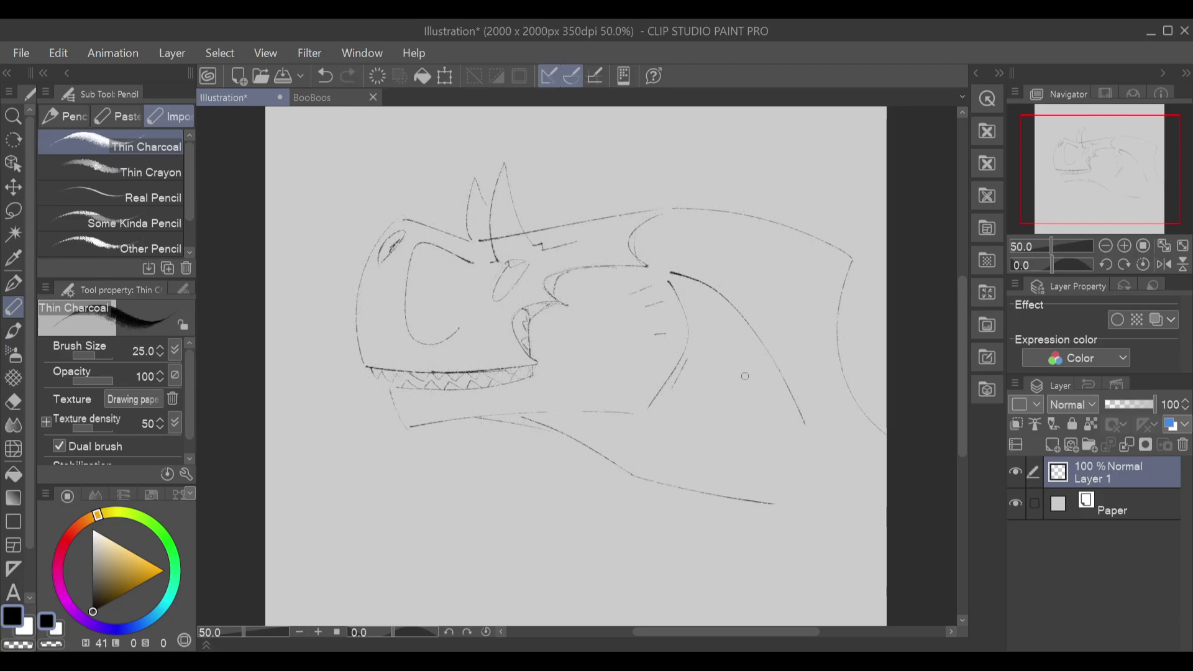
Step: Add short slanted crease strokes across the throat between the rear jaw curve and the neck muscle curve
{"action": "key", "text": "ctrl+z"}
{"action": "left_click_drag", "start_coordinate": [623, 441], "coordinate": [592, 440]}
{"action": "key", "text": "ctrl+z"}
{"action": "left_click_drag", "start_coordinate": [693, 395], "coordinate": [647, 437]}
{"action": "key", "text": "ctrl+z"}
{"action": "mouse_move", "coordinate": [723, 345]}
{"action": "left_mouse_down"}
{"action": "mouse_move", "coordinate": [667, 432]}
{"action": "mouse_move", "coordinate": [707, 426]}
{"action": "mouse_move", "coordinate": [662, 459]}
{"action": "left_mouse_up"}
{"action": "left_click_drag", "start_coordinate": [774, 393], "coordinate": [771, 406]}
{"action": "left_click_drag", "start_coordinate": [747, 439], "coordinate": [731, 461]}
Step: Retrace the concave curve of the upper frill with a darker line up to the neck line
{"action": "left_click_drag", "start_coordinate": [644, 263], "coordinate": [645, 221]}
{"action": "key", "text": "ctrl+z"}
{"action": "mouse_move", "coordinate": [648, 265]}
{"action": "left_mouse_down"}
{"action": "mouse_move", "coordinate": [644, 221]}
{"action": "mouse_move", "coordinate": [664, 216]}
{"action": "mouse_move", "coordinate": [630, 246]}
{"action": "mouse_move", "coordinate": [664, 215]}
{"action": "left_mouse_up"}
{"action": "key", "text": "ctrl+z"}
{"action": "key", "text": "ctrl+z"}
Step: Retrace the arched upper neck line darker, from the top frill spike to the rear neck curve
{"action": "left_click_drag", "start_coordinate": [669, 207], "coordinate": [835, 260]}
{"action": "key", "text": "ctrl+z"}
{"action": "mouse_move", "coordinate": [669, 211]}
{"action": "left_mouse_down"}
{"action": "mouse_move", "coordinate": [841, 244]}
{"action": "mouse_move", "coordinate": [676, 214]}
{"action": "mouse_move", "coordinate": [826, 250]}
{"action": "left_mouse_up"}
{"action": "key", "text": "ctrl+z"}
{"action": "key", "text": "ctrl+z"}
{"action": "mouse_move", "coordinate": [675, 210]}
{"action": "left_mouse_down"}
{"action": "mouse_move", "coordinate": [826, 238]}
{"action": "mouse_move", "coordinate": [672, 215]}
{"action": "mouse_move", "coordinate": [838, 250]}
{"action": "left_mouse_up"}
{"action": "key", "text": "ctrl+z"}
{"action": "key", "text": "ctrl+z"}
{"action": "mouse_move", "coordinate": [669, 211]}
{"action": "left_mouse_down"}
{"action": "mouse_move", "coordinate": [743, 223]}
{"action": "mouse_move", "coordinate": [847, 251]}
{"action": "left_mouse_up"}
{"action": "key", "text": "ctrl+z"}
{"action": "mouse_move", "coordinate": [669, 210]}
{"action": "left_mouse_down"}
{"action": "mouse_move", "coordinate": [813, 233]}
{"action": "mouse_move", "coordinate": [846, 253]}
{"action": "left_mouse_up"}
{"action": "key", "text": "ctrl+z"}
{"action": "left_click_drag", "start_coordinate": [670, 212], "coordinate": [849, 254]}
{"action": "key", "text": "ctrl+z"}
{"action": "mouse_move", "coordinate": [672, 213]}
{"action": "left_mouse_down"}
{"action": "mouse_move", "coordinate": [810, 234]}
{"action": "mouse_move", "coordinate": [866, 264]}
{"action": "left_mouse_up"}
{"action": "key", "text": "ctrl+z"}
{"action": "mouse_move", "coordinate": [669, 211]}
{"action": "left_mouse_down"}
{"action": "mouse_move", "coordinate": [823, 239]}
{"action": "mouse_move", "coordinate": [868, 267]}
{"action": "left_mouse_up"}
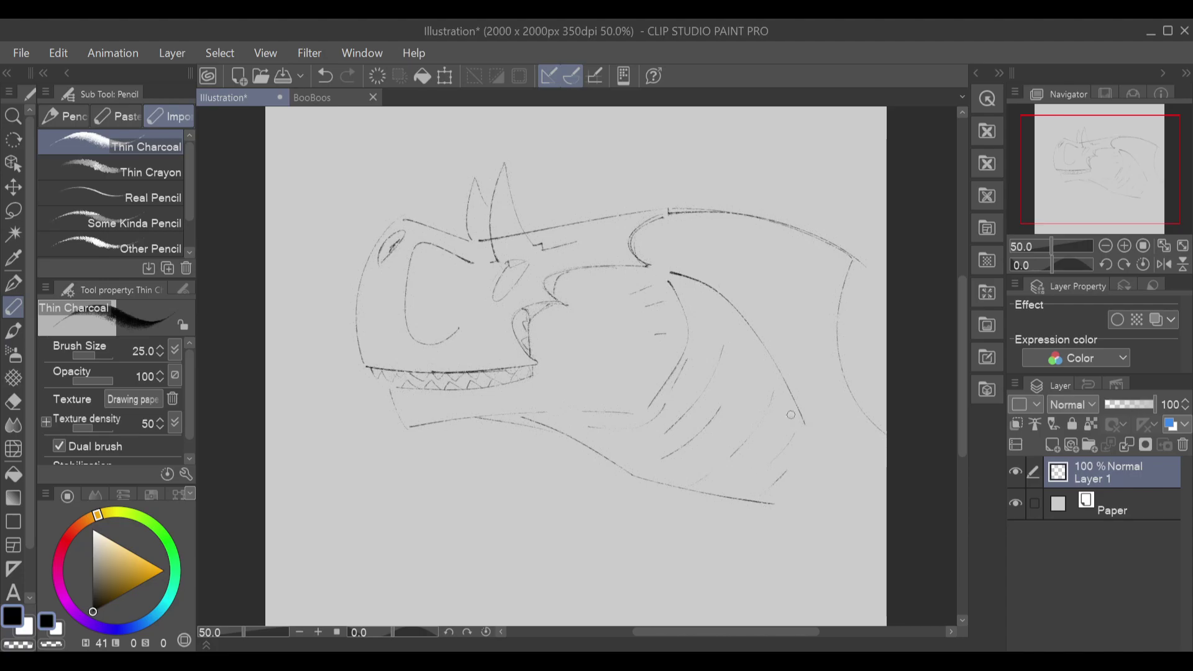
Step: Add a short vertical mark above the front of the mouth and refine the contour around the nostril
{"action": "key", "text": "ctrl+z"}
{"action": "left_click_drag", "start_coordinate": [373, 336], "coordinate": [374, 358]}
{"action": "key", "text": "ctrl+z"}
{"action": "key", "text": "ctrl+z"}
{"action": "mouse_move", "coordinate": [385, 265]}
{"action": "left_mouse_down"}
{"action": "mouse_move", "coordinate": [376, 271]}
{"action": "mouse_move", "coordinate": [407, 240]}
{"action": "left_mouse_up"}
{"action": "key", "text": "ctrl+z"}
{"action": "key", "text": "ctrl+z"}
Step: Rework the lines behind the eye where the rear horn's base meets the brow notch
{"action": "left_click_drag", "start_coordinate": [527, 261], "coordinate": [578, 251]}
{"action": "key", "text": "ctrl+z"}
{"action": "key", "text": "ctrl+z"}
{"action": "key", "text": "ctrl+z"}
{"action": "key", "text": "ctrl+z"}
{"action": "key", "text": "ctrl+z"}
{"action": "key", "text": "ctrl+z"}
{"action": "key", "text": "ctrl+z"}
Step: Set the Hard eraser to the middle hardness level and brush density 80, and return to the Thin Charcoal pencil
{"action": "key", "text": "e"}
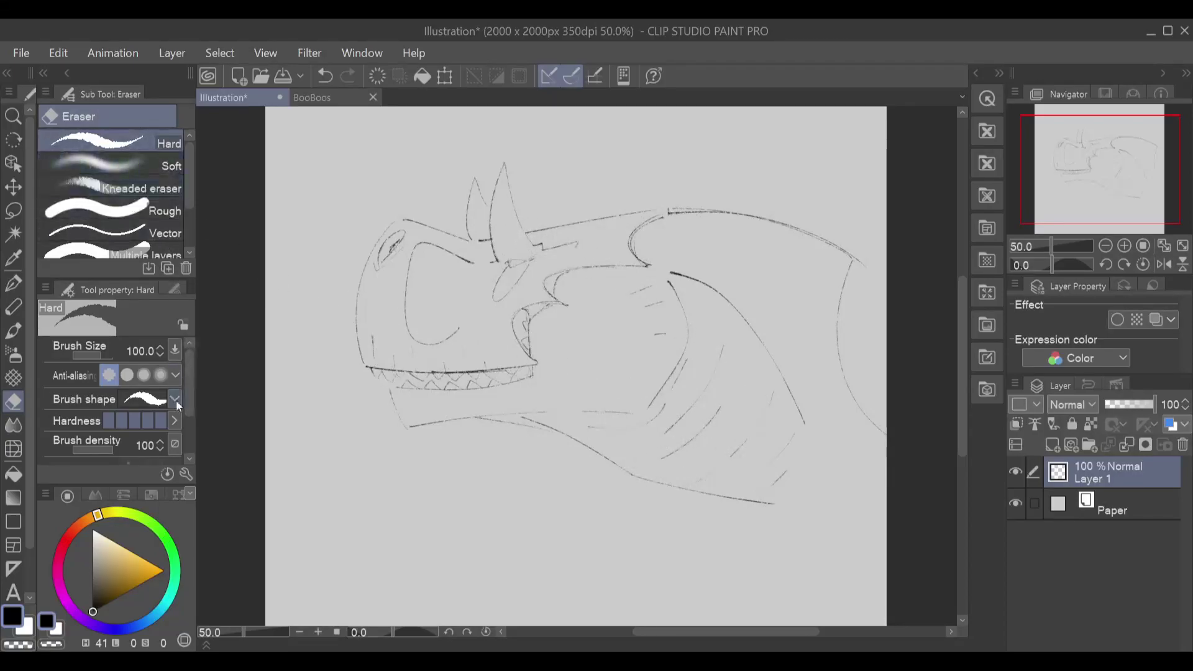
{"action": "left_click", "coordinate": [193, 340]}
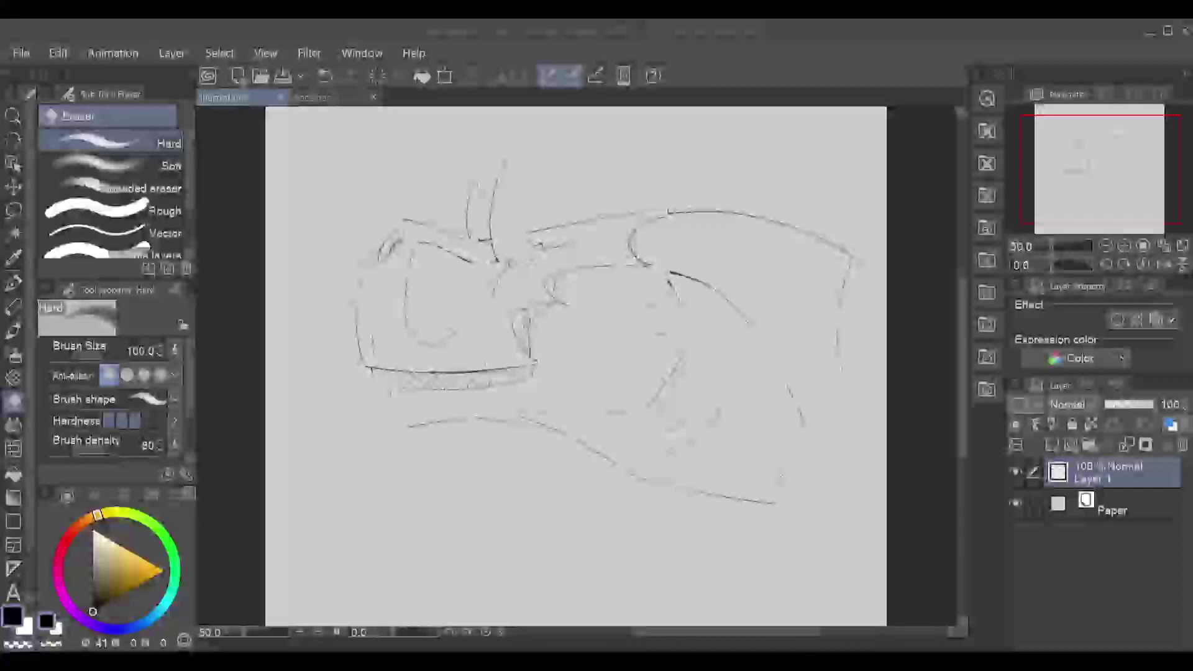
{"action": "key", "text": "p"}
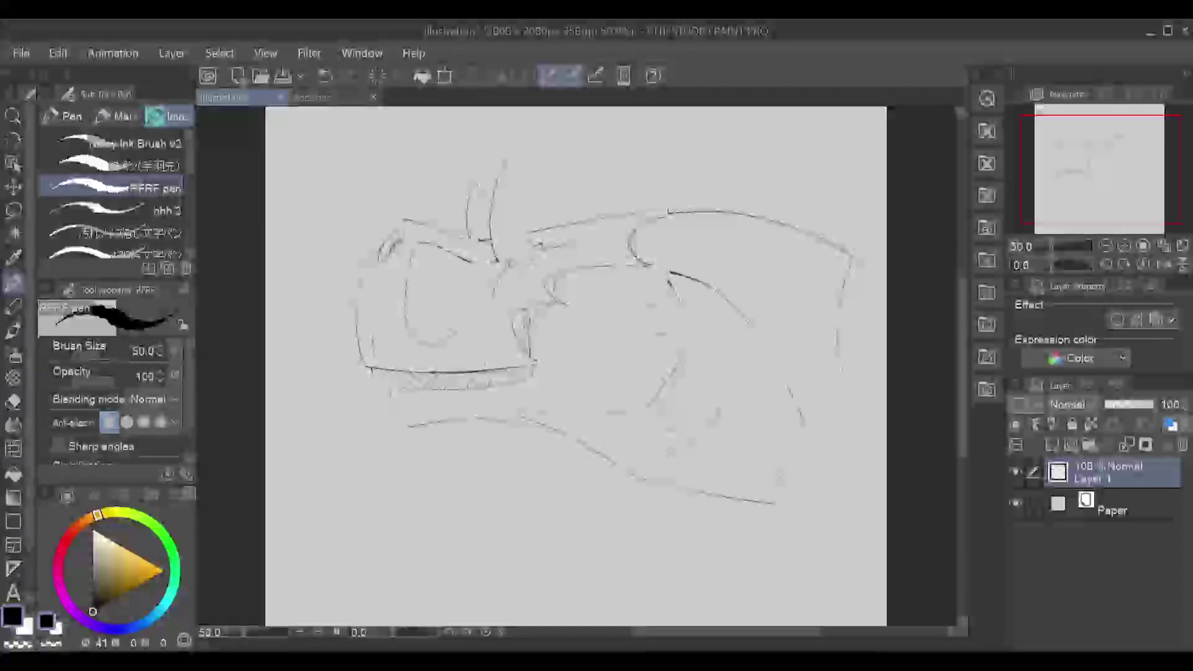
{"action": "key", "text": "p"}
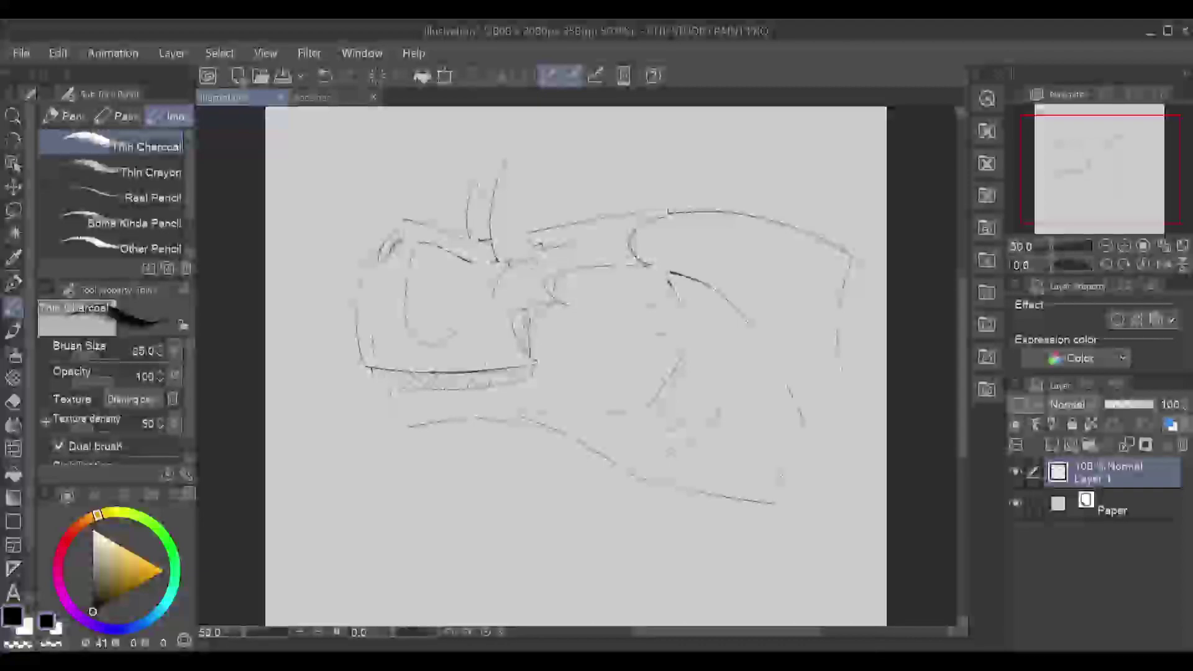
Step: Darken the upper lid of the eye and try a stroke along the brow notch behind it
{"action": "left_click_drag", "start_coordinate": [507, 261], "coordinate": [526, 258]}
{"action": "left_click_drag", "start_coordinate": [547, 248], "coordinate": [573, 243]}
{"action": "key", "text": "ctrl+z"}
{"action": "key", "text": "ctrl+y"}
{"action": "key", "text": "ctrl+z"}
Step: Reinforce the nearly horizontal rear jaw line that runs back from where the jaw meets the throat
{"action": "left_click_drag", "start_coordinate": [522, 411], "coordinate": [623, 410]}
{"action": "key", "text": "ctrl+y"}
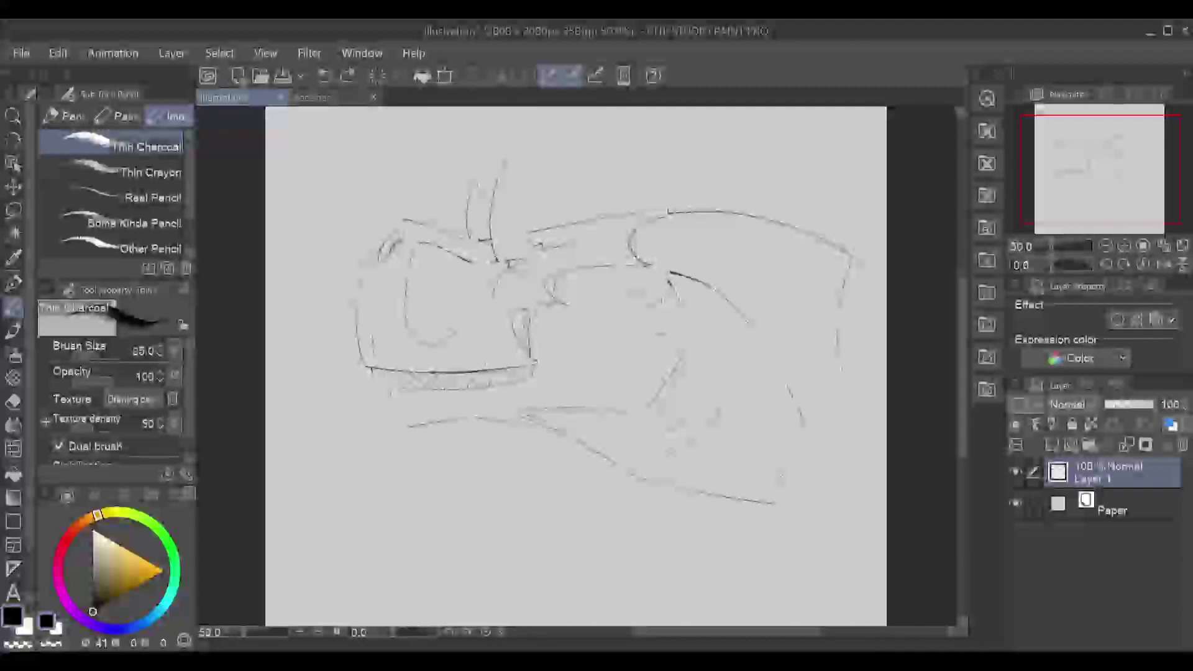
{"action": "key", "text": "ctrl+z"}
{"action": "key", "text": "ctrl+y"}
{"action": "key", "text": "ctrl+y"}
{"action": "key", "text": "ctrl+z"}
{"action": "key", "text": "ctrl+y"}
{"action": "key", "text": "ctrl+z"}
{"action": "key", "text": "ctrl+y"}
Step: Draw a second line just above the curve along the underside of the neck
{"action": "left_click_drag", "start_coordinate": [632, 475], "coordinate": [777, 492]}
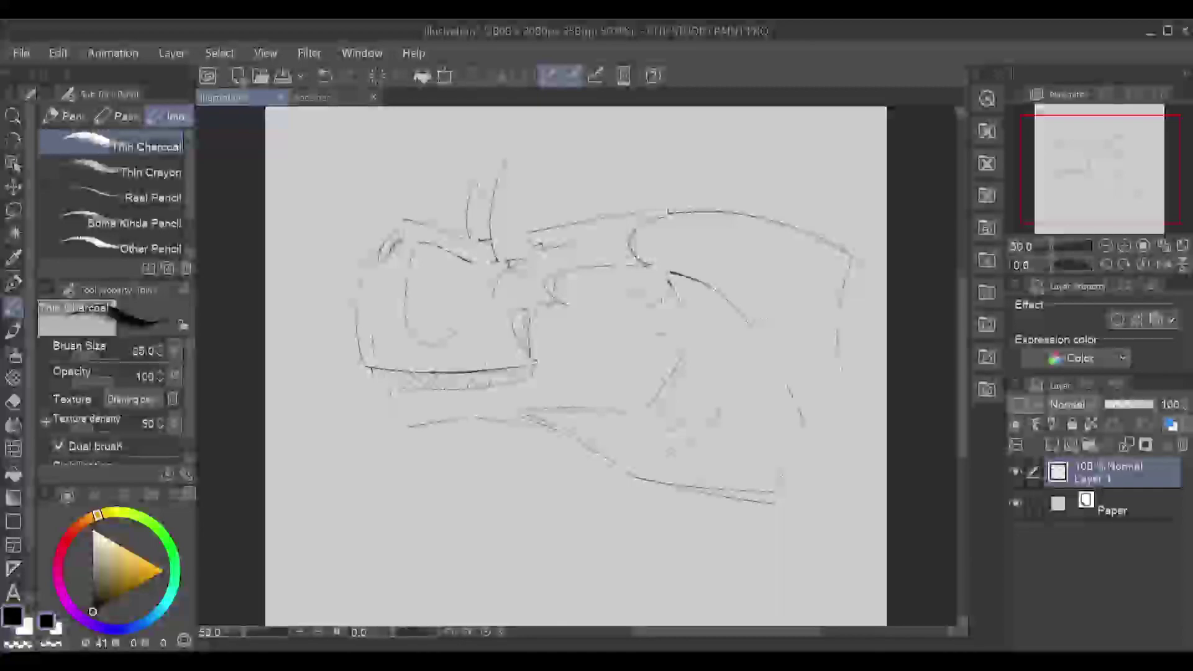
{"action": "key", "text": "ctrl+z"}
{"action": "key", "text": "ctrl+y"}
Step: Retrace the concave rear neck curve with a darker line down toward the canvas's right edge
{"action": "mouse_move", "coordinate": [848, 273]}
{"action": "left_mouse_down"}
{"action": "mouse_move", "coordinate": [837, 367]}
{"action": "mouse_move", "coordinate": [861, 411]}
{"action": "left_mouse_up"}
{"action": "key", "text": "ctrl+z"}
{"action": "key", "text": "ctrl+z"}
{"action": "mouse_move", "coordinate": [852, 256]}
{"action": "left_mouse_down"}
{"action": "mouse_move", "coordinate": [853, 395]}
{"action": "mouse_move", "coordinate": [878, 429]}
{"action": "left_mouse_up"}
{"action": "key", "text": "ctrl+z"}
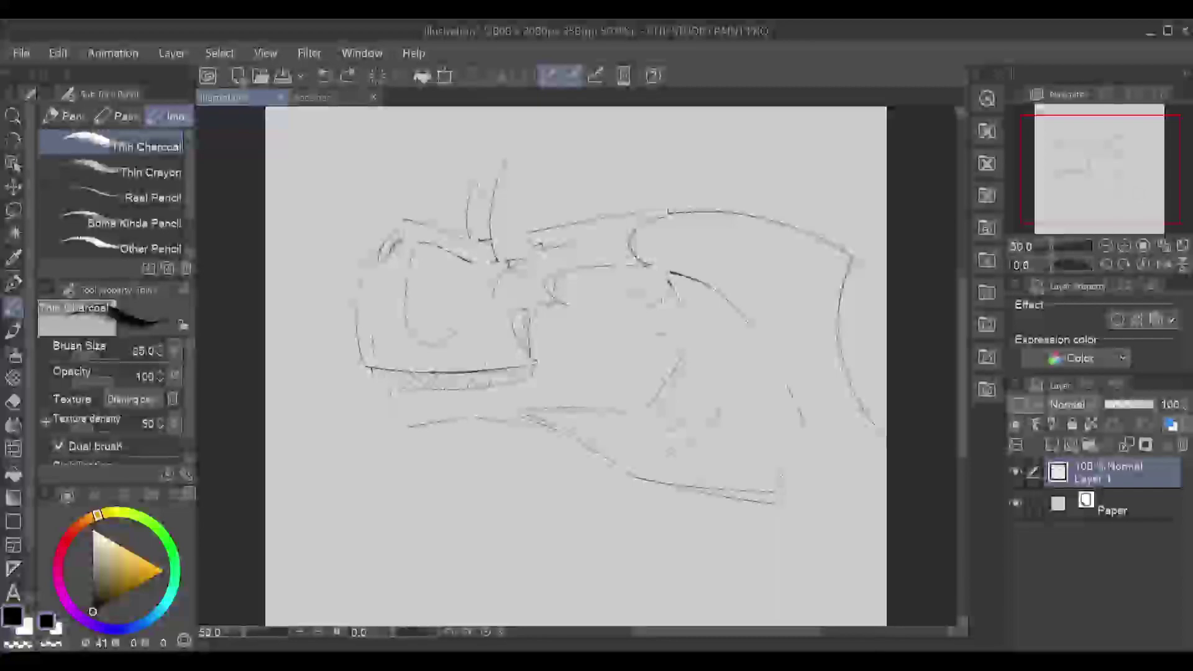
{"action": "key", "text": "ctrl+y"}
{"action": "mouse_move", "coordinate": [781, 503]}
{"action": "left_mouse_down"}
{"action": "mouse_move", "coordinate": [794, 556]}
{"action": "mouse_move", "coordinate": [839, 591]}
{"action": "left_mouse_up"}
{"action": "key", "text": "ctrl+z"}
{"action": "key", "text": "ctrl+y"}
{"action": "key", "text": "ctrl+z"}
{"action": "key", "text": "ctrl+y"}
{"action": "key", "text": "ctrl+z"}
{"action": "key", "text": "ctrl+y"}
{"action": "key", "text": "ctrl+z"}
{"action": "key", "text": "ctrl+y"}
Step: Add short texture marks inside the rear horn and draw a slanted cheek line down across the mouth
{"action": "left_click_drag", "start_coordinate": [511, 212], "coordinate": [513, 227]}
{"action": "left_click_drag", "start_coordinate": [476, 318], "coordinate": [510, 407]}
{"action": "key", "text": "e"}
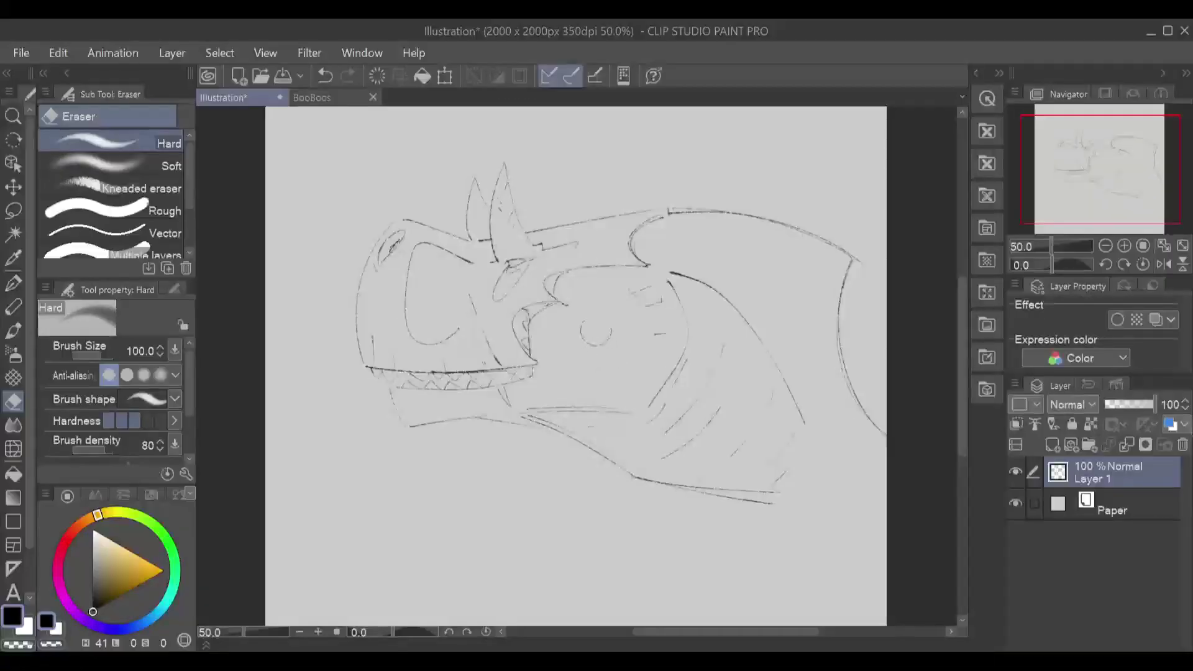
{"action": "key", "text": "p"}
{"action": "left_click_drag", "start_coordinate": [483, 314], "coordinate": [485, 325]}
{"action": "key", "text": "ctrl+z"}
{"action": "key", "text": "ctrl+z"}
{"action": "key", "text": "ctrl+y"}
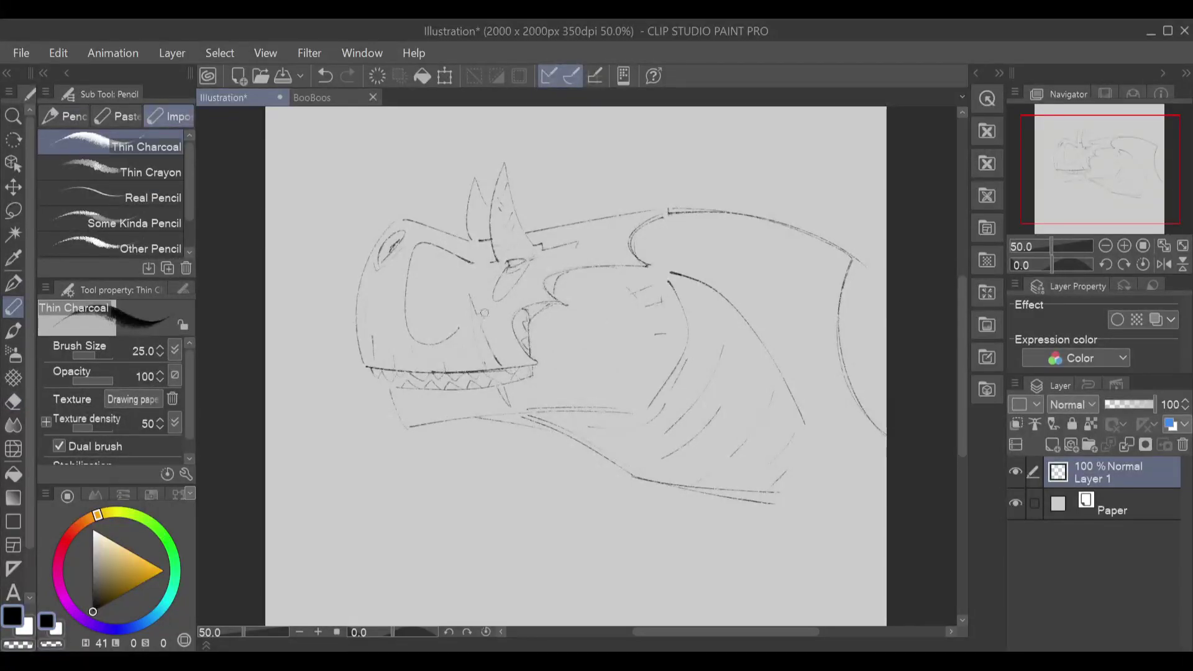
{"action": "key", "text": "ctrl+z"}
{"action": "left_click_drag", "start_coordinate": [488, 333], "coordinate": [492, 345]}
{"action": "key", "text": "ctrl+z"}
{"action": "key", "text": "ctrl+z"}
{"action": "key", "text": "ctrl+y"}
{"action": "key", "text": "ctrl+z"}
{"action": "key", "text": "ctrl+z"}
{"action": "key", "text": "ctrl+z"}
Step: Sketch near-vertical fold strokes on the cheek and continue them below the mouth line onto the lower jaw
{"action": "left_click_drag", "start_coordinate": [478, 307], "coordinate": [485, 367]}
{"action": "left_click_drag", "start_coordinate": [481, 305], "coordinate": [501, 408]}
{"action": "key", "text": "ctrl+z"}
{"action": "left_click_drag", "start_coordinate": [498, 324], "coordinate": [508, 407]}
{"action": "key", "text": "ctrl+z"}
{"action": "key", "text": "ctrl+z"}
{"action": "left_click_drag", "start_coordinate": [511, 384], "coordinate": [515, 406]}
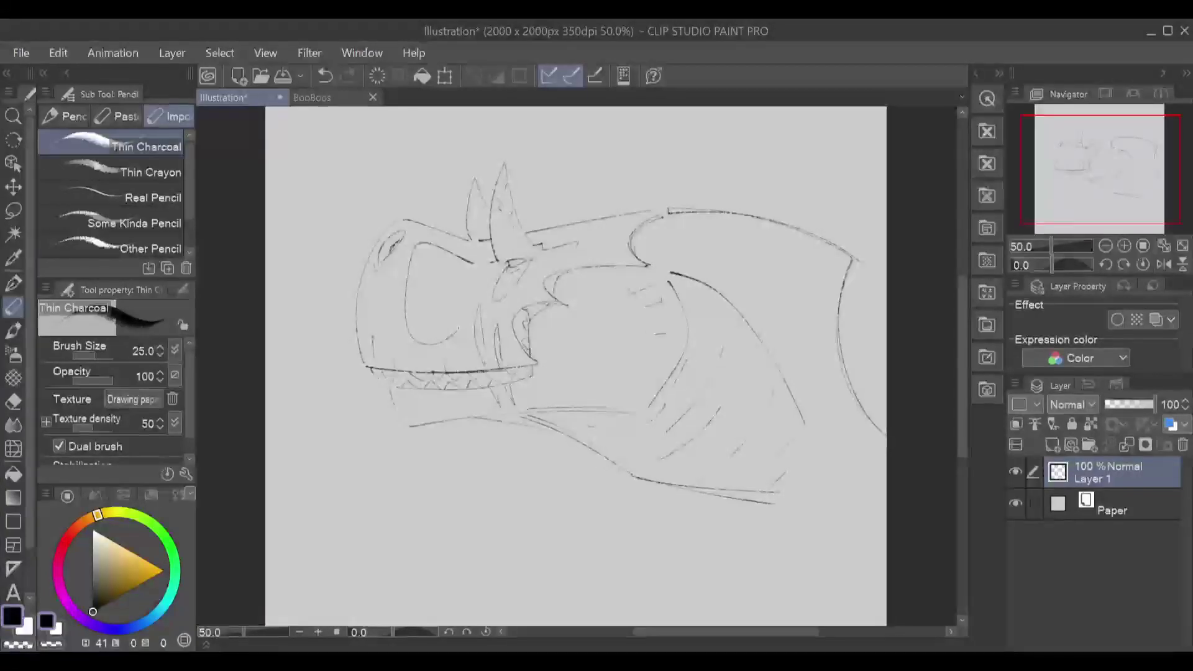
{"action": "key", "text": "ctrl+y"}
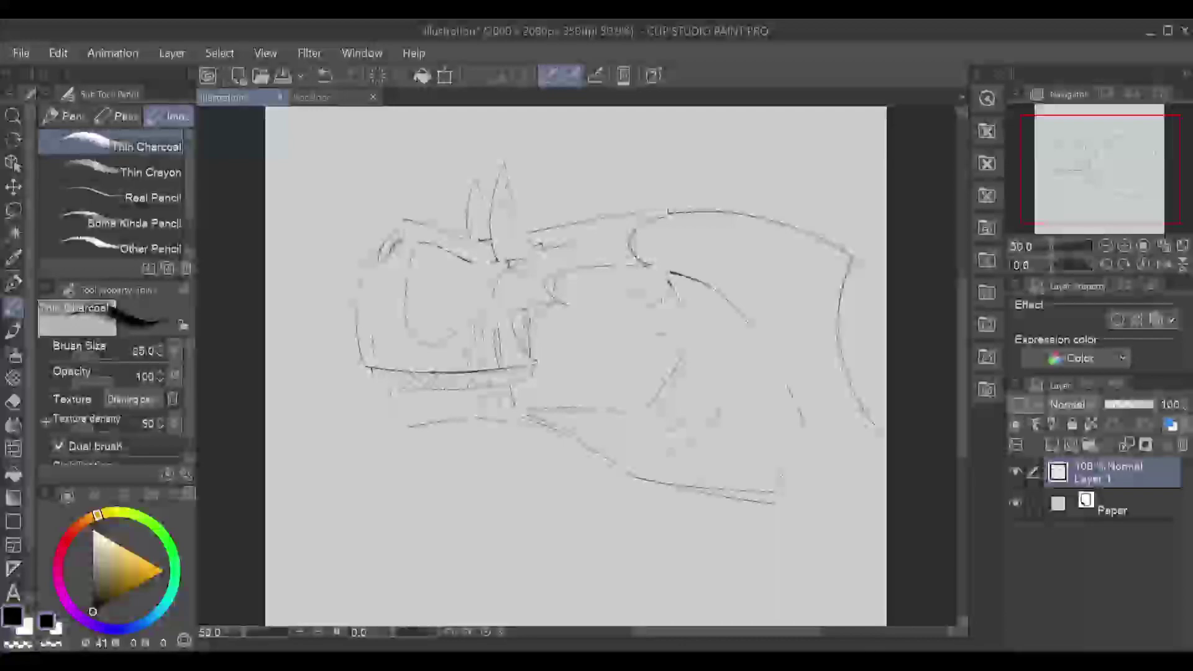
Step: Redraw the front outline of the lower jaw and erase the old line where the jaw meets the throat
{"action": "left_click_drag", "start_coordinate": [391, 387], "coordinate": [392, 403]}
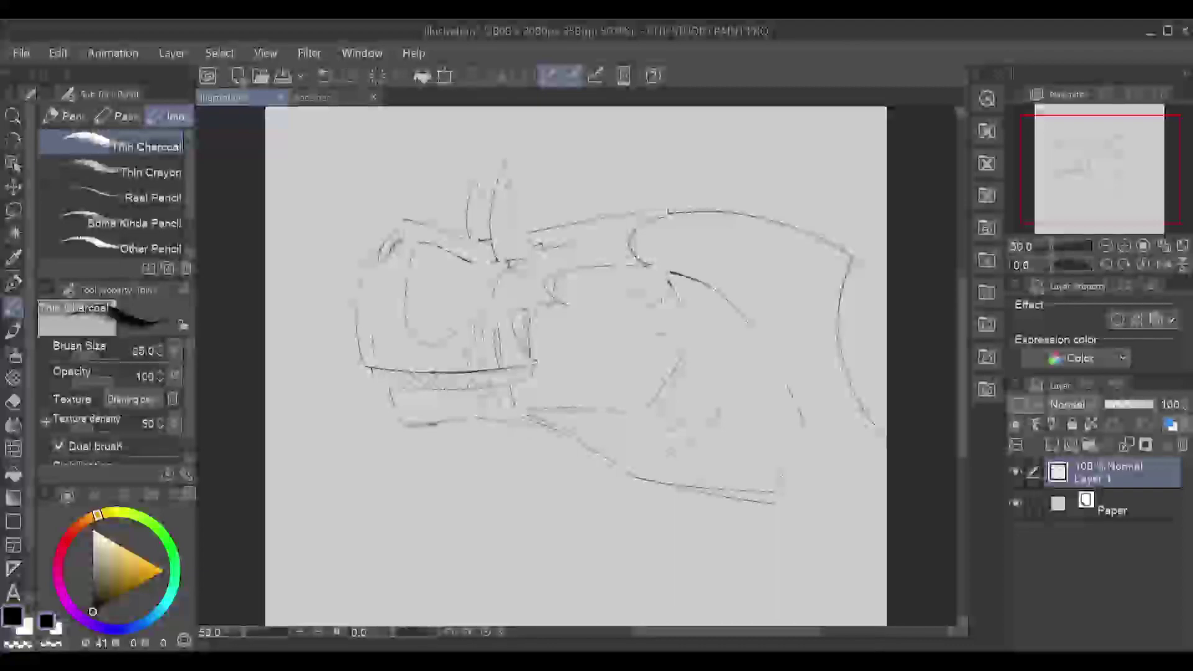
{"action": "key", "text": "e"}
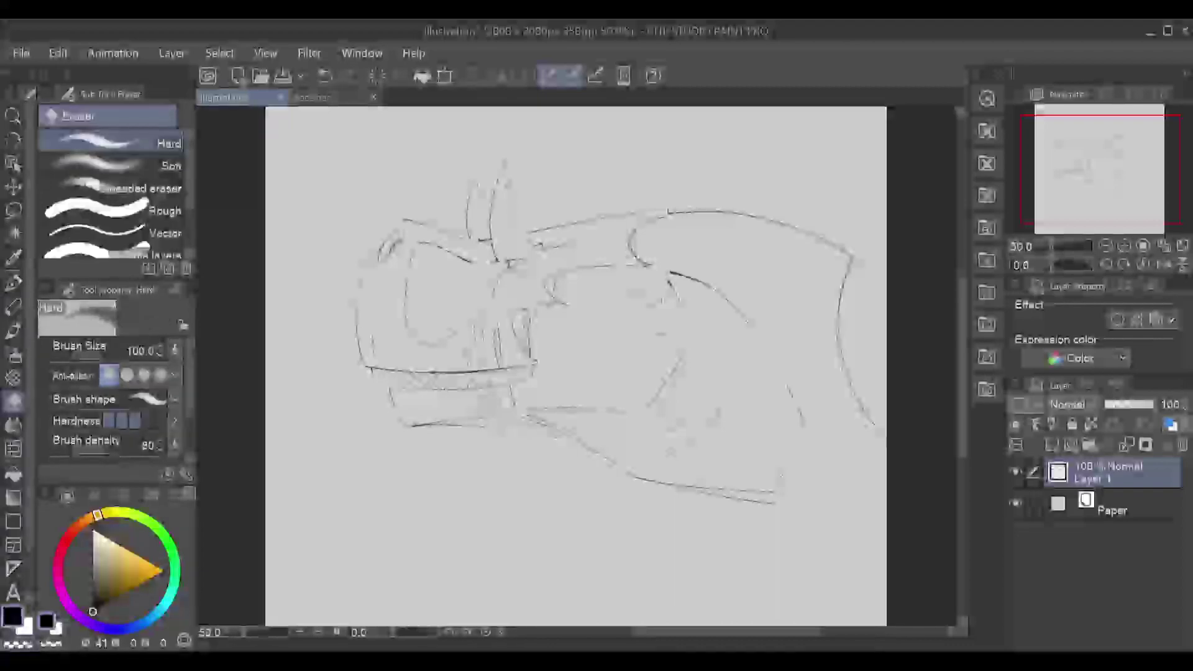
{"action": "left_click_drag", "start_coordinate": [485, 410], "coordinate": [550, 426]}
{"action": "key", "text": "p"}
{"action": "key", "text": "p"}
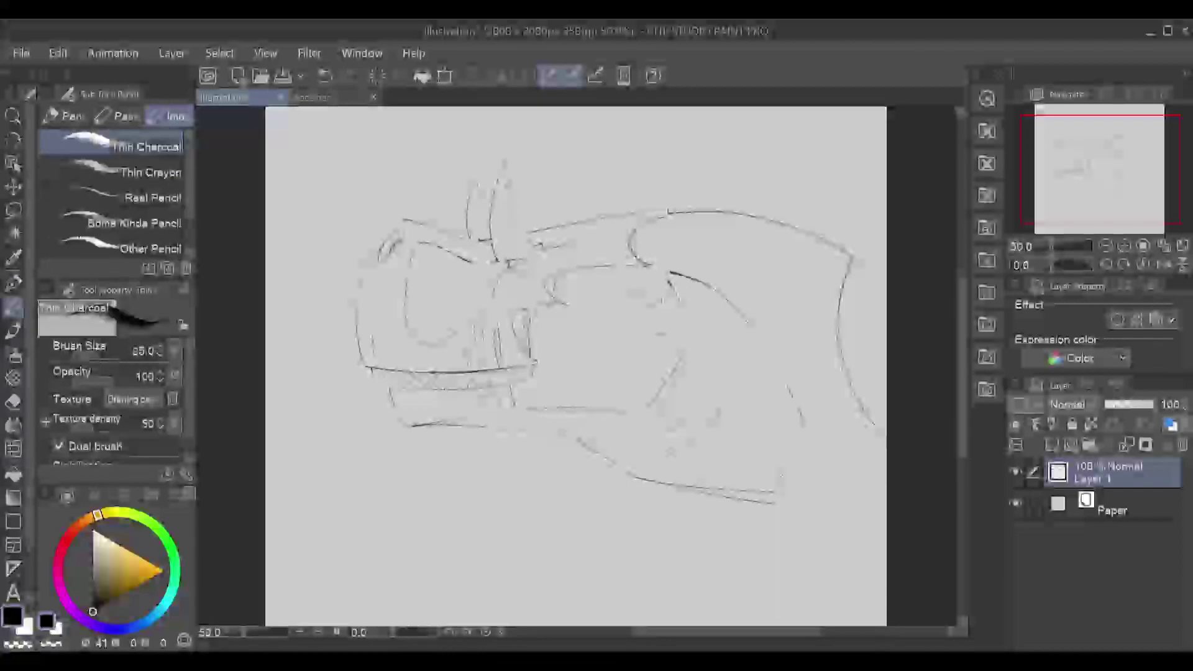
Step: Try a line along the underside of the lower jaw and add a short curved stroke inside the cheek frill spike
{"action": "left_click_drag", "start_coordinate": [500, 421], "coordinate": [577, 440]}
{"action": "key", "text": "ctrl+z"}
{"action": "key", "text": "ctrl+y"}
{"action": "key", "text": "ctrl+z"}
{"action": "left_click_drag", "start_coordinate": [573, 280], "coordinate": [573, 298]}
Step: Add a new layer above the sketch and choose the RFRF pen for inking
{"action": "left_click", "coordinate": [1017, 445]}
{"action": "left_click", "coordinate": [14, 283]}
{"action": "left_click", "coordinate": [165, 188]}
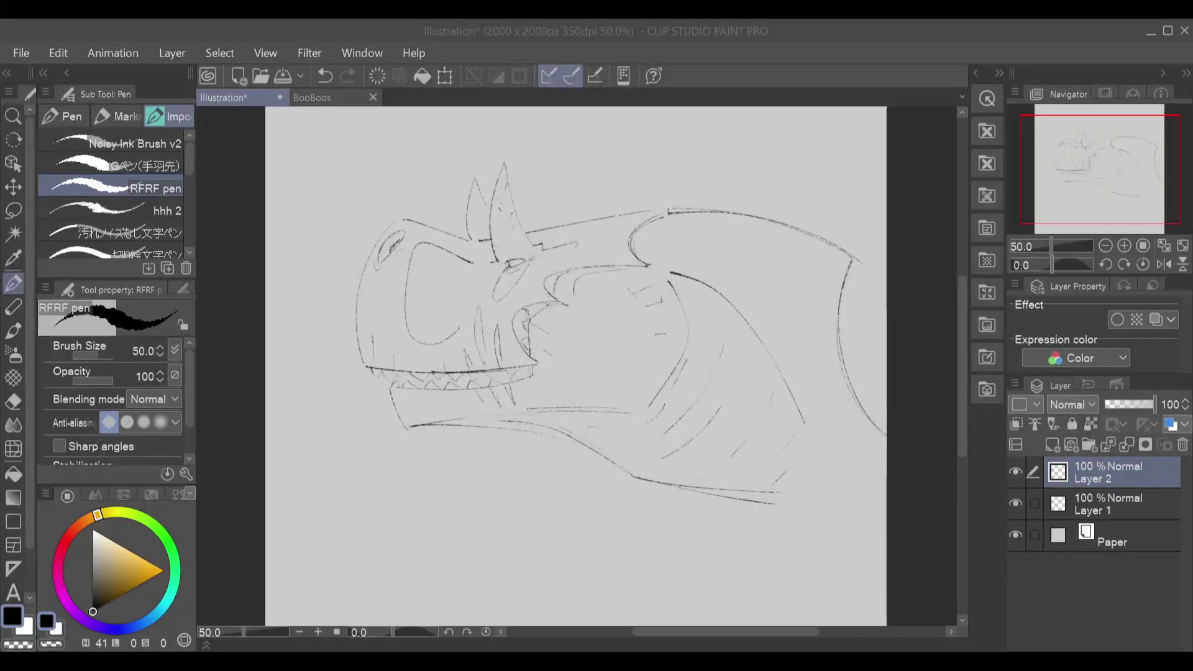
Step: Ink the curved front of the snout from the nose top down to the upper lip
{"action": "mouse_move", "coordinate": [394, 220]}
{"action": "left_mouse_down"}
{"action": "mouse_move", "coordinate": [361, 339]}
{"action": "mouse_move", "coordinate": [374, 327]}
{"action": "mouse_move", "coordinate": [366, 274]}
{"action": "mouse_move", "coordinate": [404, 216]}
{"action": "mouse_move", "coordinate": [362, 279]}
{"action": "mouse_move", "coordinate": [363, 370]}
{"action": "mouse_move", "coordinate": [354, 328]}
{"action": "mouse_move", "coordinate": [393, 219]}
{"action": "left_mouse_up"}
{"action": "key", "text": "ctrl+z"}
{"action": "key", "text": "ctrl+z"}
{"action": "key", "text": "ctrl+z"}
{"action": "key", "text": "ctrl+z"}
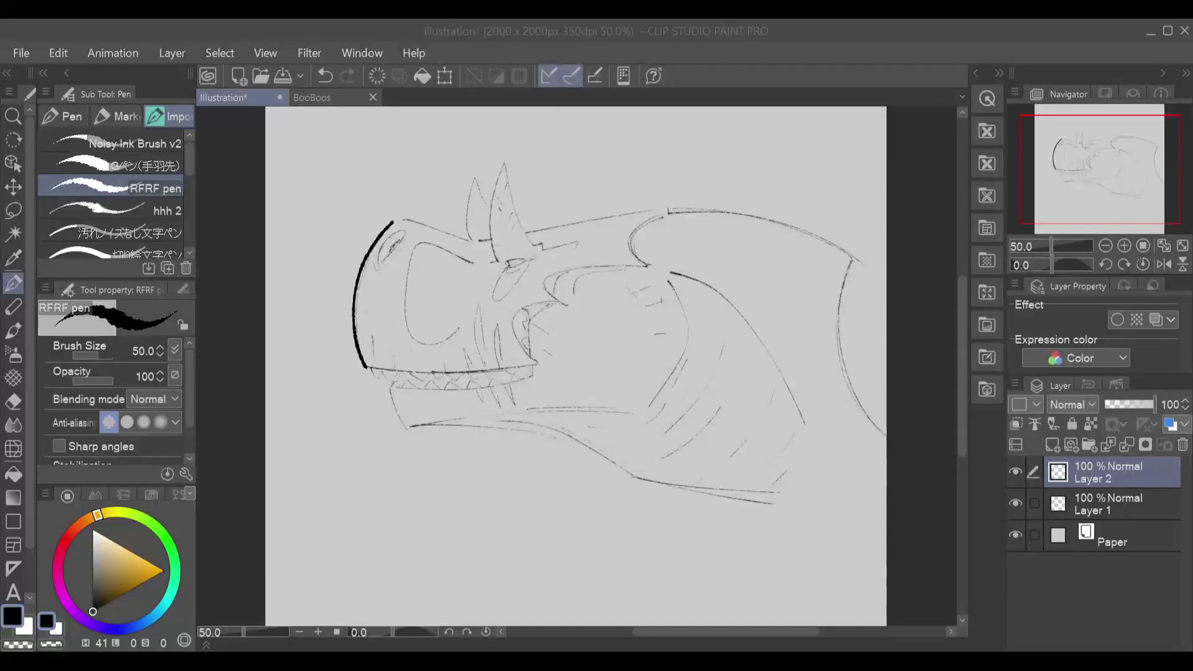
Step: Ink the upper mouth line from the base of the snout curve back to the mouth corner
{"action": "left_click", "coordinate": [1124, 245]}
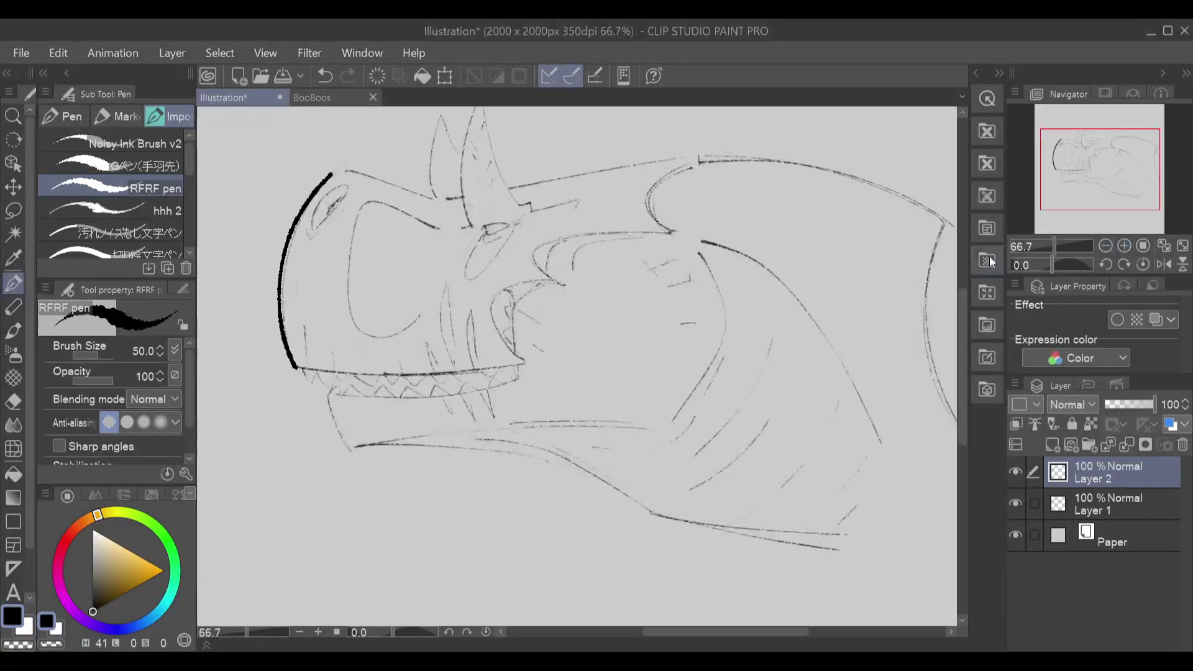
{"action": "left_click_drag", "start_coordinate": [295, 367], "coordinate": [494, 369]}
{"action": "key", "text": "ctrl+z"}
{"action": "left_click_drag", "start_coordinate": [295, 368], "coordinate": [500, 368]}
{"action": "key", "text": "ctrl+z"}
{"action": "left_click_drag", "start_coordinate": [296, 368], "coordinate": [517, 365]}
{"action": "key", "text": "ctrl+z"}
{"action": "mouse_move", "coordinate": [296, 368]}
{"action": "left_mouse_down"}
{"action": "mouse_move", "coordinate": [542, 365]}
{"action": "mouse_move", "coordinate": [301, 370]}
{"action": "mouse_move", "coordinate": [520, 364]}
{"action": "left_mouse_up"}
{"action": "key", "text": "ctrl+z"}
{"action": "key", "text": "ctrl+z"}
{"action": "key", "text": "ctrl+z"}
{"action": "key", "text": "ctrl+z"}
{"action": "left_click_drag", "start_coordinate": [291, 366], "coordinate": [525, 363]}
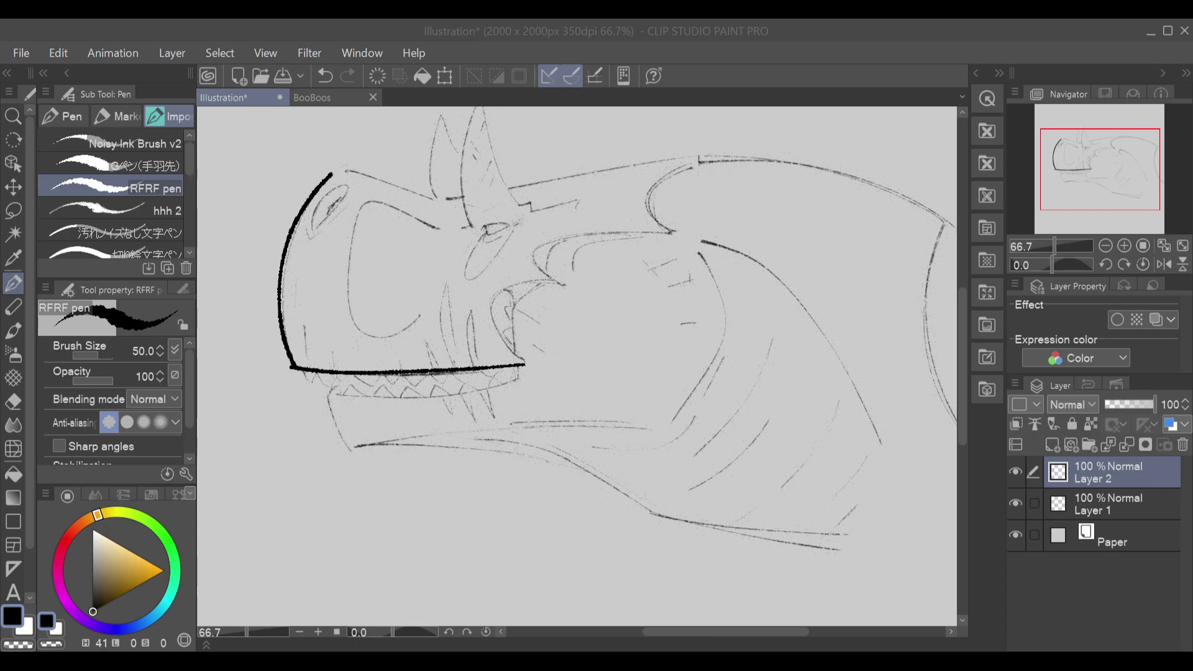
Step: Ink the sloping top of the snout from the nose back to the base of the front horn
{"action": "left_click_drag", "start_coordinate": [331, 175], "coordinate": [451, 200]}
{"action": "key", "text": "ctrl+z"}
{"action": "left_click_drag", "start_coordinate": [333, 172], "coordinate": [453, 209]}
{"action": "key", "text": "ctrl+z"}
{"action": "key", "text": "ctrl+z"}
{"action": "left_click_drag", "start_coordinate": [339, 169], "coordinate": [451, 206]}
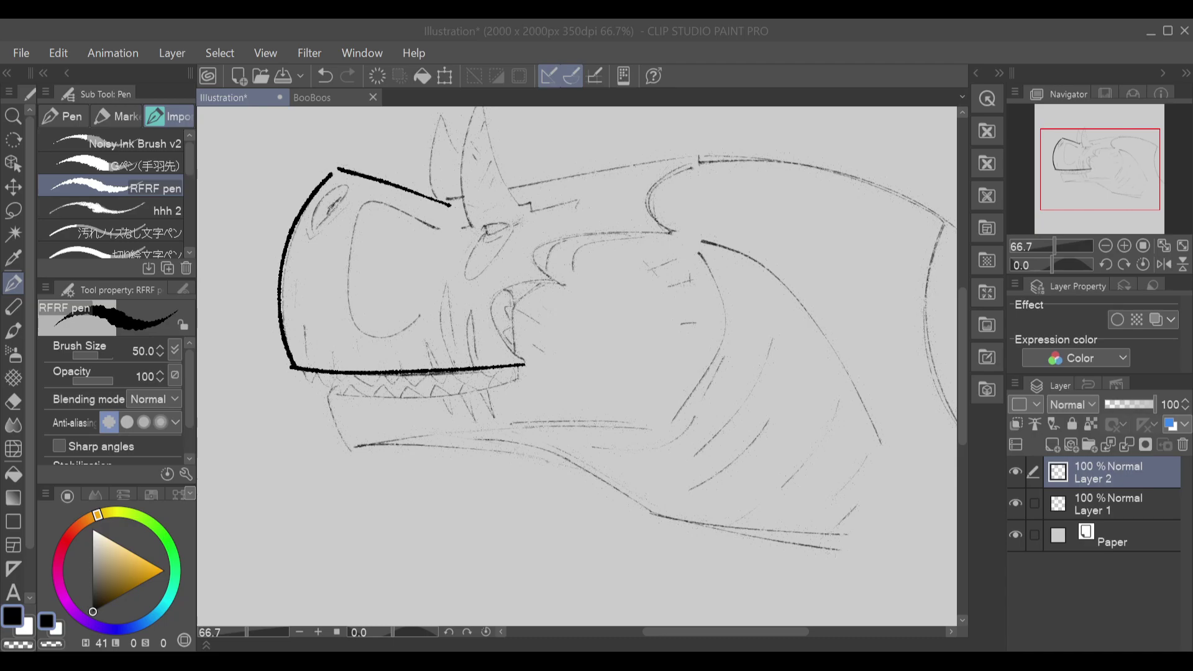
Step: Ink the upper edge of the lower jaw as a shallow curve and close it at the mouth corner
{"action": "left_click_drag", "start_coordinate": [323, 395], "coordinate": [451, 398]}
{"action": "key", "text": "ctrl+z"}
{"action": "left_click_drag", "start_coordinate": [320, 394], "coordinate": [497, 397]}
{"action": "key", "text": "ctrl+z"}
{"action": "left_click_drag", "start_coordinate": [326, 394], "coordinate": [515, 378]}
{"action": "key", "text": "ctrl+z"}
{"action": "left_click_drag", "start_coordinate": [323, 396], "coordinate": [520, 369]}
{"action": "key", "text": "ctrl+z"}
{"action": "left_click_drag", "start_coordinate": [323, 396], "coordinate": [509, 371]}
{"action": "key", "text": "ctrl+z"}
{"action": "mouse_move", "coordinate": [322, 395]}
{"action": "left_mouse_down"}
{"action": "mouse_move", "coordinate": [391, 397]}
{"action": "mouse_move", "coordinate": [521, 371]}
{"action": "left_mouse_up"}
{"action": "key", "text": "ctrl+z"}
{"action": "left_click_drag", "start_coordinate": [323, 396], "coordinate": [520, 370]}
{"action": "key", "text": "ctrl+z"}
{"action": "mouse_move", "coordinate": [324, 395]}
{"action": "left_mouse_down"}
{"action": "mouse_move", "coordinate": [415, 398]}
{"action": "mouse_move", "coordinate": [521, 371]}
{"action": "left_mouse_up"}
{"action": "key", "text": "ctrl+z"}
{"action": "left_click_drag", "start_coordinate": [324, 395], "coordinate": [521, 371]}
{"action": "key", "text": "ctrl+z"}
{"action": "mouse_move", "coordinate": [324, 395]}
{"action": "left_mouse_down"}
{"action": "mouse_move", "coordinate": [409, 398]}
{"action": "mouse_move", "coordinate": [521, 372]}
{"action": "mouse_move", "coordinate": [328, 398]}
{"action": "mouse_move", "coordinate": [482, 392]}
{"action": "mouse_move", "coordinate": [520, 371]}
{"action": "left_mouse_up"}
{"action": "key", "text": "ctrl+z"}
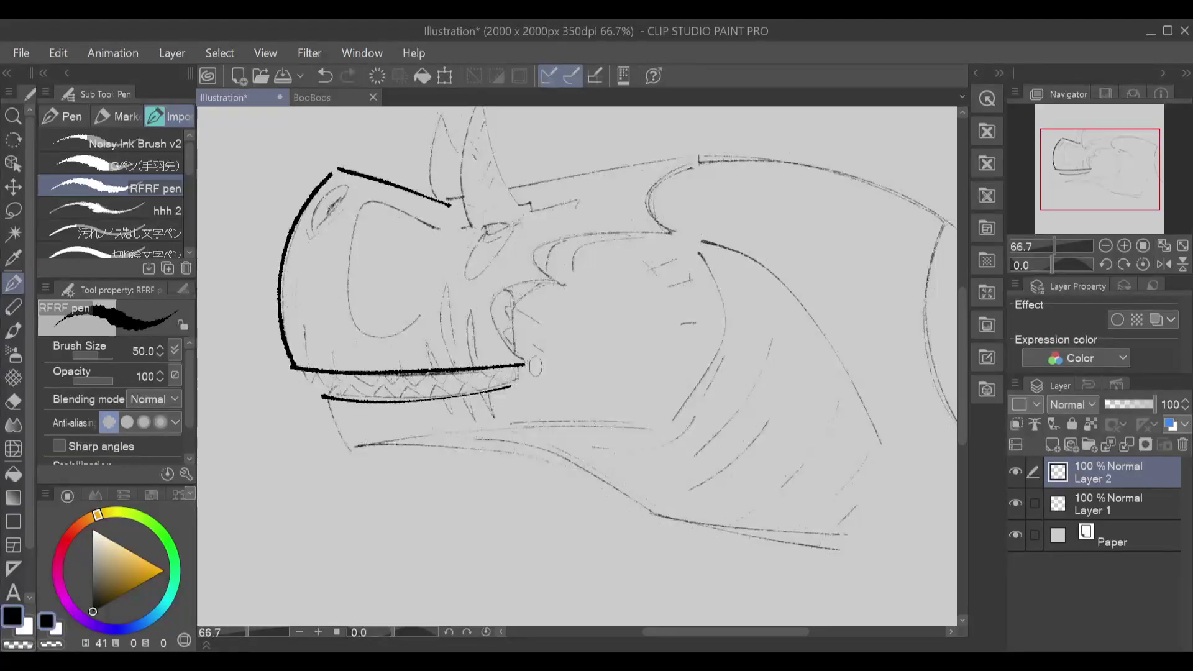
{"action": "key", "text": "ctrl+z"}
{"action": "left_click_drag", "start_coordinate": [322, 396], "coordinate": [521, 371]}
{"action": "key", "text": "ctrl+z"}
{"action": "left_click_drag", "start_coordinate": [323, 395], "coordinate": [517, 375]}
{"action": "key", "text": "ctrl+z"}
{"action": "left_click_drag", "start_coordinate": [321, 395], "coordinate": [526, 375]}
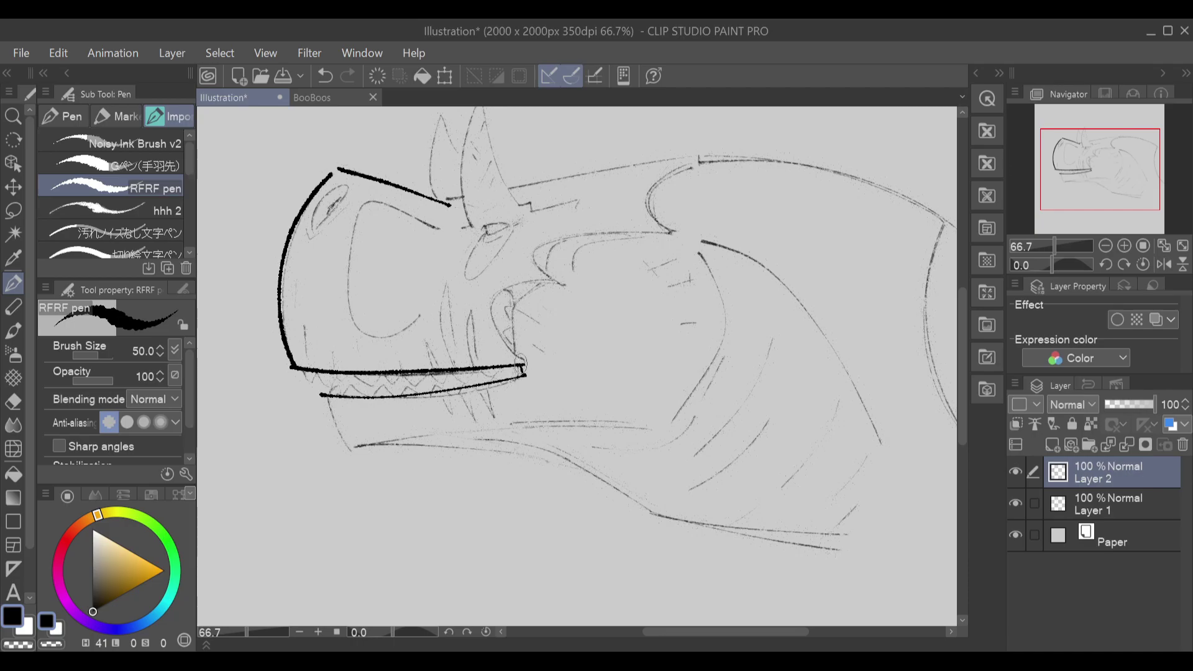
Step: Ink the concave cheek edge curving from the mouth corner up to the first frill spike tip
{"action": "mouse_move", "coordinate": [523, 366]}
{"action": "left_mouse_down"}
{"action": "mouse_move", "coordinate": [513, 314]}
{"action": "mouse_move", "coordinate": [528, 294]}
{"action": "left_mouse_up"}
{"action": "key", "text": "ctrl+z"}
{"action": "mouse_move", "coordinate": [526, 367]}
{"action": "left_mouse_down"}
{"action": "mouse_move", "coordinate": [491, 300]}
{"action": "mouse_move", "coordinate": [547, 284]}
{"action": "left_mouse_up"}
{"action": "key", "text": "ctrl+z"}
{"action": "mouse_move", "coordinate": [526, 368]}
{"action": "left_mouse_down"}
{"action": "mouse_move", "coordinate": [509, 348]}
{"action": "mouse_move", "coordinate": [540, 279]}
{"action": "mouse_move", "coordinate": [562, 283]}
{"action": "left_mouse_up"}
{"action": "key", "text": "ctrl+z"}
{"action": "mouse_move", "coordinate": [526, 368]}
{"action": "left_mouse_down"}
{"action": "mouse_move", "coordinate": [524, 280]}
{"action": "mouse_move", "coordinate": [559, 282]}
{"action": "mouse_move", "coordinate": [530, 250]}
{"action": "mouse_move", "coordinate": [675, 232]}
{"action": "left_mouse_up"}
{"action": "key", "text": "ctrl+z"}
Step: Ink the pointed notch above the first spike tip and continue the frill's upper edge back toward the neck
{"action": "mouse_move", "coordinate": [555, 285]}
{"action": "left_mouse_down"}
{"action": "mouse_move", "coordinate": [545, 267]}
{"action": "mouse_move", "coordinate": [640, 228]}
{"action": "mouse_move", "coordinate": [676, 232]}
{"action": "left_mouse_up"}
{"action": "key", "text": "ctrl+z"}
{"action": "mouse_move", "coordinate": [558, 285]}
{"action": "left_mouse_down"}
{"action": "mouse_move", "coordinate": [546, 269]}
{"action": "mouse_move", "coordinate": [621, 230]}
{"action": "mouse_move", "coordinate": [665, 229]}
{"action": "left_mouse_up"}
{"action": "key", "text": "ctrl+z"}
{"action": "mouse_move", "coordinate": [555, 282]}
{"action": "left_mouse_down"}
{"action": "mouse_move", "coordinate": [533, 255]}
{"action": "mouse_move", "coordinate": [554, 285]}
{"action": "mouse_move", "coordinate": [545, 273]}
{"action": "mouse_move", "coordinate": [563, 247]}
{"action": "mouse_move", "coordinate": [641, 227]}
{"action": "left_mouse_up"}
{"action": "key", "text": "ctrl+z"}
{"action": "key", "text": "ctrl+z"}
{"action": "key", "text": "ctrl+z"}
{"action": "mouse_move", "coordinate": [557, 278]}
{"action": "left_mouse_down"}
{"action": "mouse_move", "coordinate": [539, 256]}
{"action": "mouse_move", "coordinate": [648, 237]}
{"action": "left_mouse_up"}
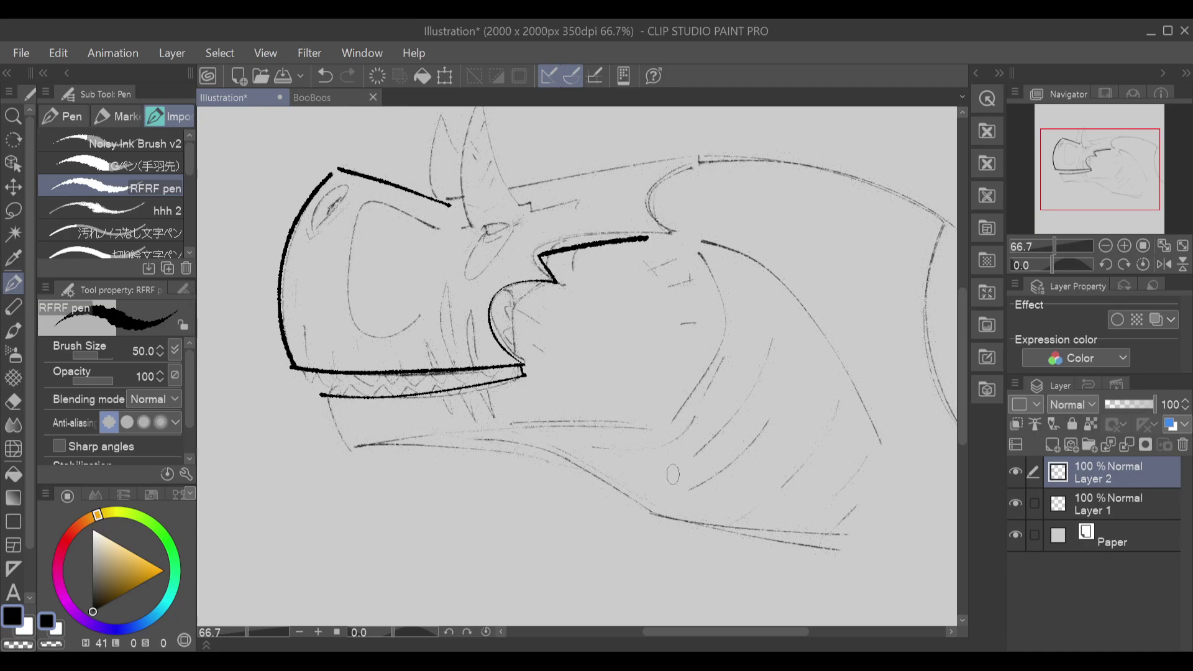
{"action": "key", "text": "ctrl+z"}
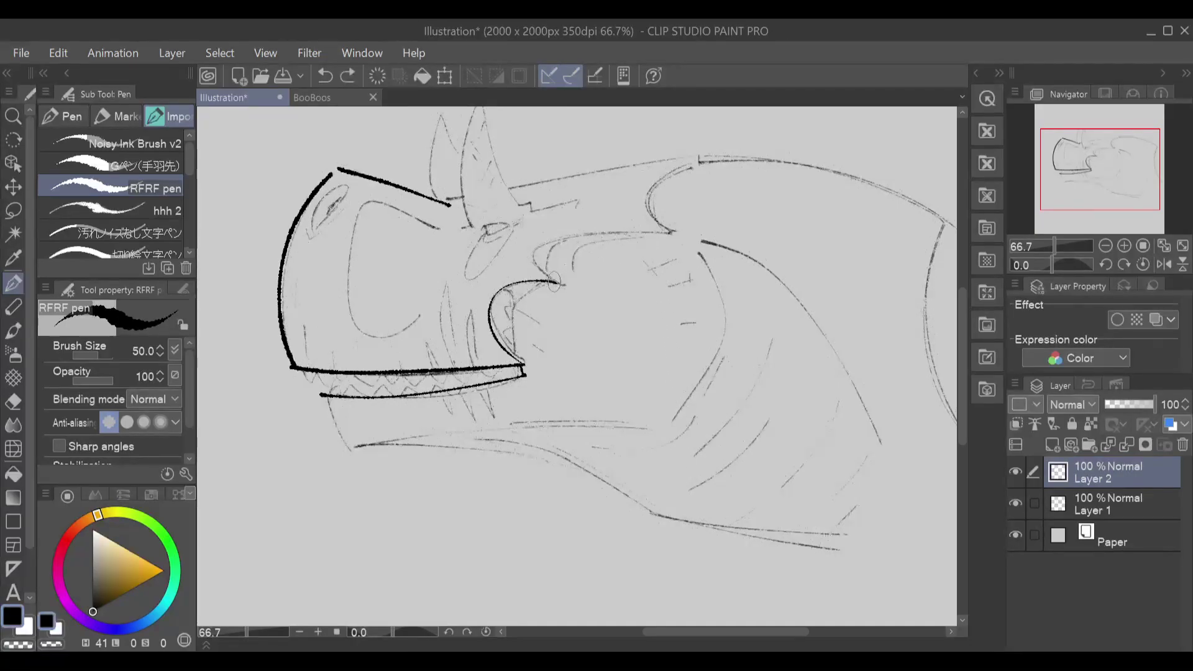
{"action": "mouse_move", "coordinate": [552, 280]}
{"action": "left_mouse_down"}
{"action": "mouse_move", "coordinate": [538, 247]}
{"action": "mouse_move", "coordinate": [650, 237]}
{"action": "left_mouse_up"}
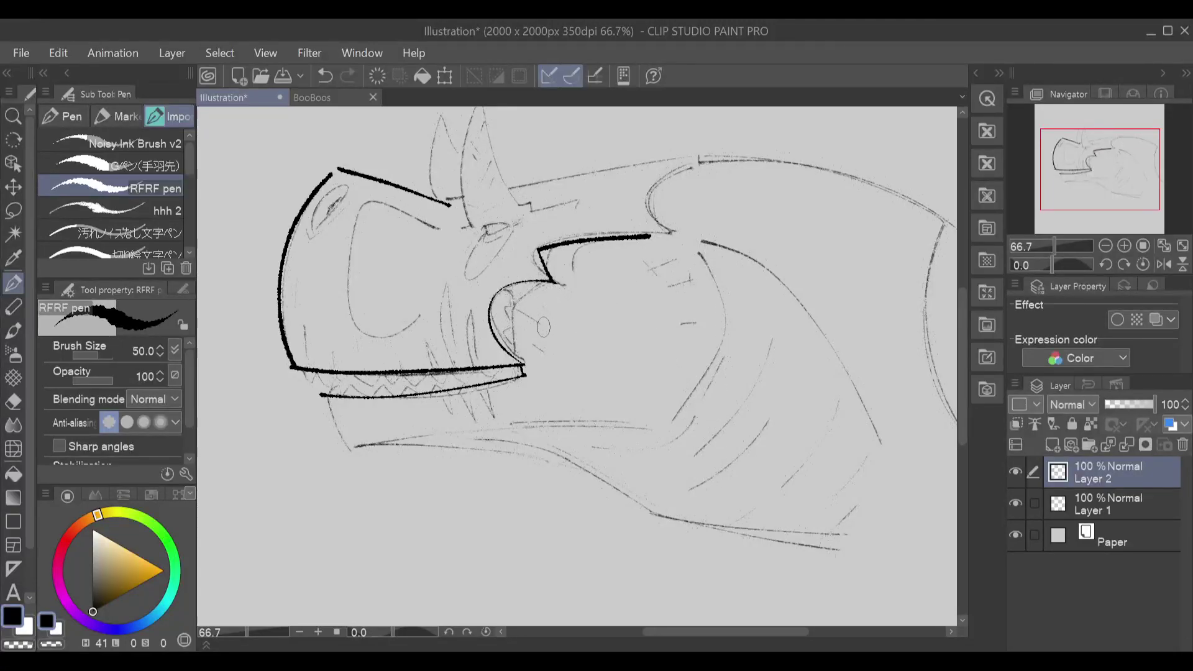
Step: Ink the inner cheek edge from the mouth corner up and out to the first frill spike tip
{"action": "key", "text": "ctrl+z"}
{"action": "left_click_drag", "start_coordinate": [525, 288], "coordinate": [522, 360]}
{"action": "key", "text": "ctrl+z"}
{"action": "mouse_move", "coordinate": [521, 361]}
{"action": "left_mouse_down"}
{"action": "mouse_move", "coordinate": [518, 306]}
{"action": "mouse_move", "coordinate": [539, 286]}
{"action": "mouse_move", "coordinate": [527, 311]}
{"action": "left_mouse_up"}
{"action": "key", "text": "ctrl+z"}
{"action": "mouse_move", "coordinate": [524, 360]}
{"action": "left_mouse_down"}
{"action": "mouse_move", "coordinate": [513, 306]}
{"action": "mouse_move", "coordinate": [560, 282]}
{"action": "left_mouse_up"}
{"action": "key", "text": "ctrl+z"}
{"action": "mouse_move", "coordinate": [513, 310]}
{"action": "left_mouse_down"}
{"action": "mouse_move", "coordinate": [522, 358]}
{"action": "mouse_move", "coordinate": [511, 304]}
{"action": "mouse_move", "coordinate": [547, 278]}
{"action": "left_mouse_up"}
{"action": "key", "text": "ctrl+z"}
{"action": "key", "text": "ctrl+z"}
Step: Ink the rear edge of the upper frill spike and add a short fold line inside the lower spike
{"action": "mouse_move", "coordinate": [516, 355]}
{"action": "left_mouse_down"}
{"action": "mouse_move", "coordinate": [514, 304]}
{"action": "mouse_move", "coordinate": [584, 238]}
{"action": "left_mouse_up"}
{"action": "key", "text": "ctrl+z"}
{"action": "left_click_drag", "start_coordinate": [552, 280], "coordinate": [585, 236]}
{"action": "key", "text": "ctrl+z"}
{"action": "left_click_drag", "start_coordinate": [552, 279], "coordinate": [590, 238]}
{"action": "key", "text": "ctrl+z"}
{"action": "left_click_drag", "start_coordinate": [551, 280], "coordinate": [598, 237]}
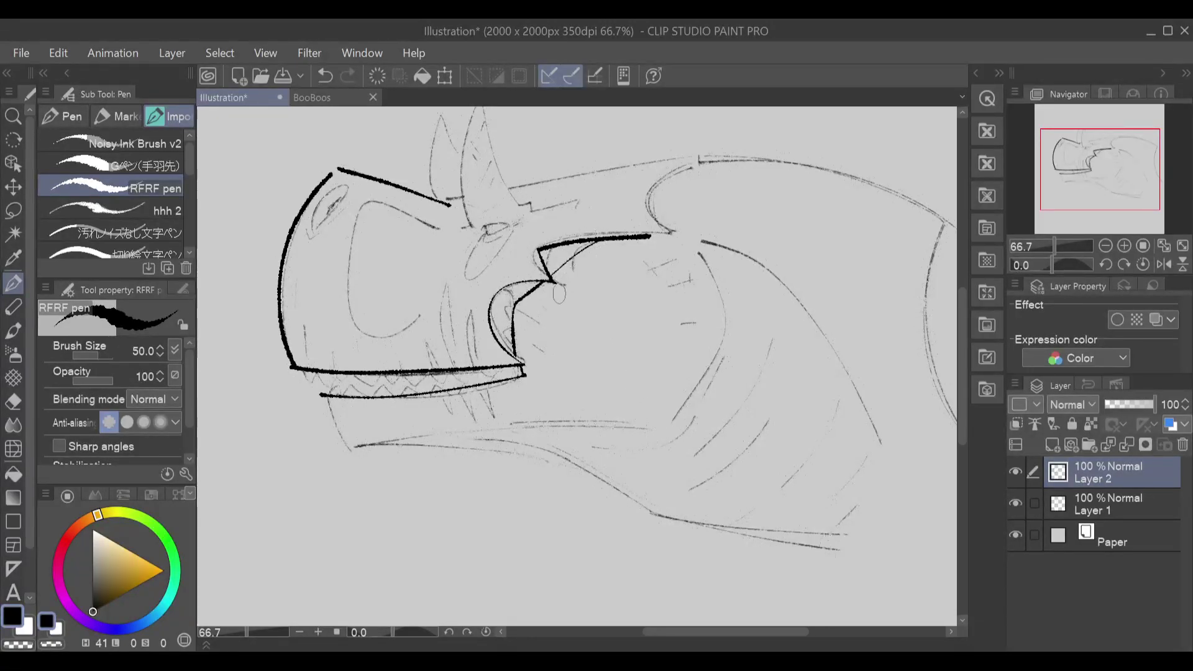
{"action": "left_click_drag", "start_coordinate": [503, 288], "coordinate": [520, 315]}
{"action": "key", "text": "ctrl+z"}
{"action": "key", "text": "ctrl+z"}
Step: Ink the slanted front of the lower jaw and its underside back toward the throat
{"action": "left_click_drag", "start_coordinate": [323, 396], "coordinate": [353, 453]}
{"action": "key", "text": "ctrl+z"}
{"action": "left_click_drag", "start_coordinate": [323, 395], "coordinate": [352, 452]}
{"action": "key", "text": "ctrl+z"}
{"action": "mouse_move", "coordinate": [321, 396]}
{"action": "left_mouse_down"}
{"action": "mouse_move", "coordinate": [349, 448]}
{"action": "mouse_move", "coordinate": [511, 436]}
{"action": "left_mouse_up"}
{"action": "key", "text": "ctrl+z"}
{"action": "mouse_move", "coordinate": [346, 446]}
{"action": "left_mouse_down"}
{"action": "mouse_move", "coordinate": [547, 468]}
{"action": "mouse_move", "coordinate": [373, 448]}
{"action": "mouse_move", "coordinate": [534, 456]}
{"action": "left_mouse_up"}
{"action": "key", "text": "ctrl+z"}
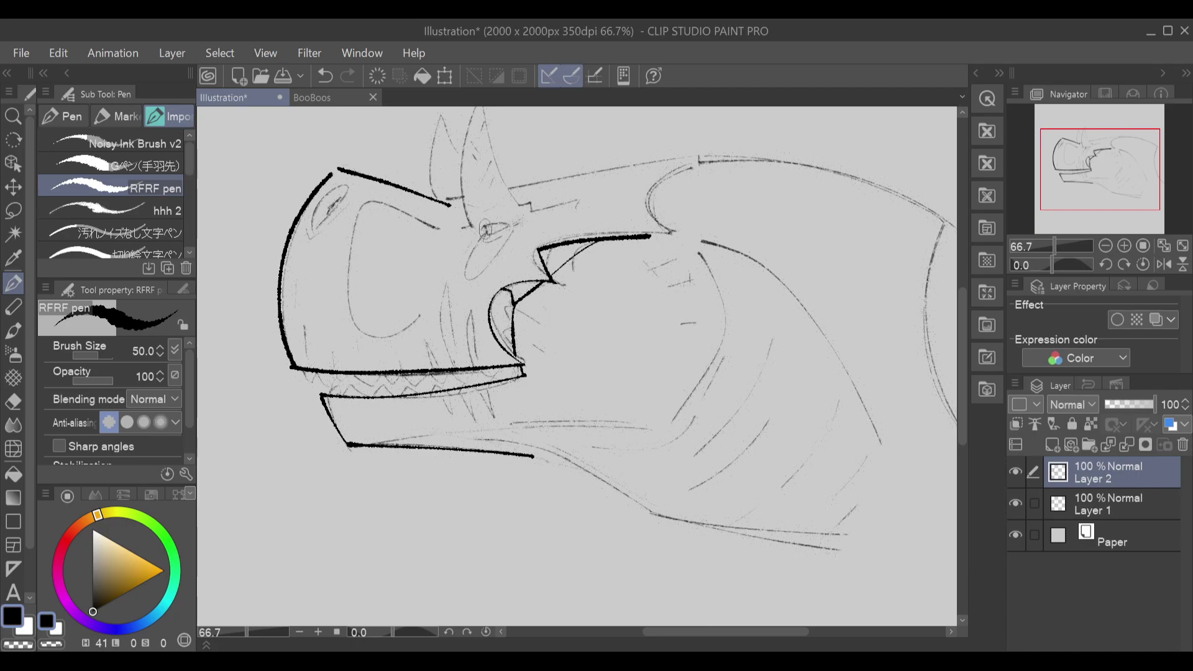
Step: Ink the upper eyelid line below the rear horn
{"action": "left_click_drag", "start_coordinate": [484, 225], "coordinate": [513, 220]}
{"action": "key", "text": "ctrl+z"}
{"action": "key", "text": "ctrl+z"}
{"action": "key", "text": "ctrl+z"}
{"action": "left_click_drag", "start_coordinate": [508, 223], "coordinate": [509, 224]}
{"action": "key", "text": "ctrl+z"}
Step: Ink the elongated teardrop contour slanting down and forward beneath the eye
{"action": "left_click_drag", "start_coordinate": [485, 235], "coordinate": [464, 278]}
{"action": "key", "text": "ctrl+z"}
{"action": "mouse_move", "coordinate": [485, 234]}
{"action": "left_mouse_down"}
{"action": "mouse_move", "coordinate": [465, 277]}
{"action": "mouse_move", "coordinate": [512, 234]}
{"action": "mouse_move", "coordinate": [473, 276]}
{"action": "mouse_move", "coordinate": [469, 261]}
{"action": "mouse_move", "coordinate": [503, 236]}
{"action": "mouse_move", "coordinate": [475, 274]}
{"action": "left_mouse_up"}
{"action": "key", "text": "ctrl+z"}
{"action": "key", "text": "ctrl+z"}
{"action": "key", "text": "ctrl+z"}
{"action": "key", "text": "ctrl+z"}
Step: Redraw the eye's lower edge and add a thin line inside the eye
{"action": "mouse_move", "coordinate": [485, 233]}
{"action": "left_mouse_down"}
{"action": "mouse_move", "coordinate": [507, 240]}
{"action": "mouse_move", "coordinate": [513, 228]}
{"action": "mouse_move", "coordinate": [467, 280]}
{"action": "mouse_move", "coordinate": [512, 230]}
{"action": "left_mouse_up"}
{"action": "key", "text": "ctrl+z"}
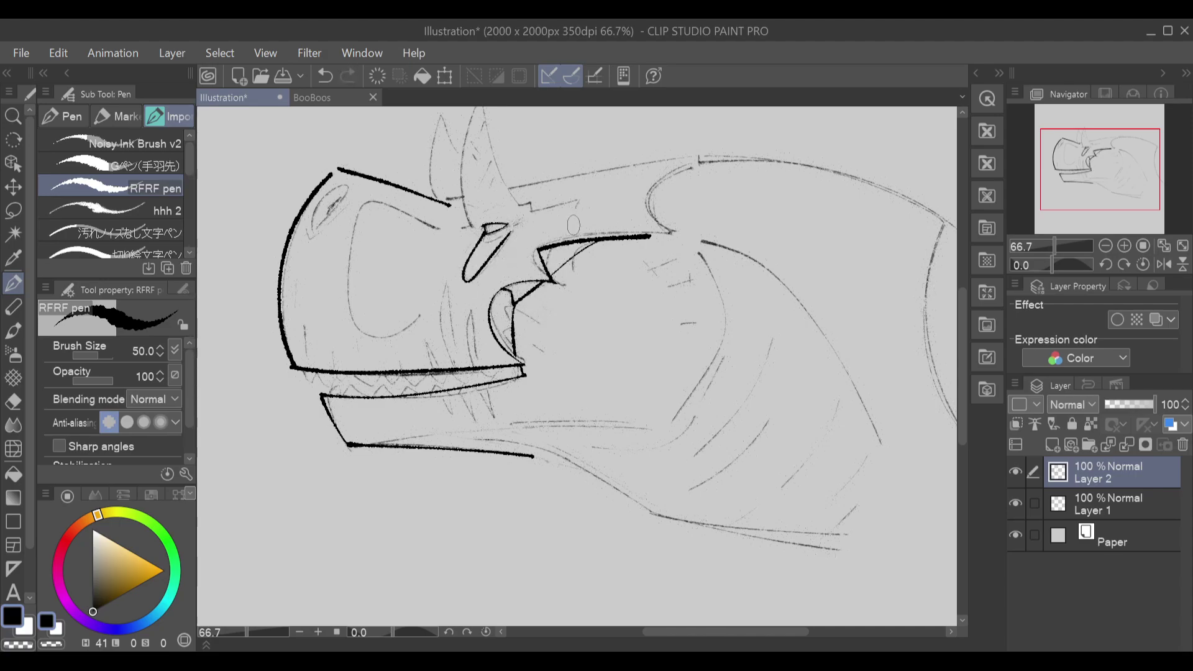
{"action": "key", "text": "ctrl+z"}
{"action": "left_click_drag", "start_coordinate": [489, 229], "coordinate": [508, 235]}
{"action": "key", "text": "ctrl+z"}
{"action": "mouse_move", "coordinate": [486, 231]}
{"action": "left_mouse_down"}
{"action": "mouse_move", "coordinate": [474, 274]}
{"action": "mouse_move", "coordinate": [509, 238]}
{"action": "left_mouse_up"}
{"action": "key", "text": "ctrl+z"}
{"action": "key", "text": "ctrl+z"}
{"action": "key", "text": "ctrl+z"}
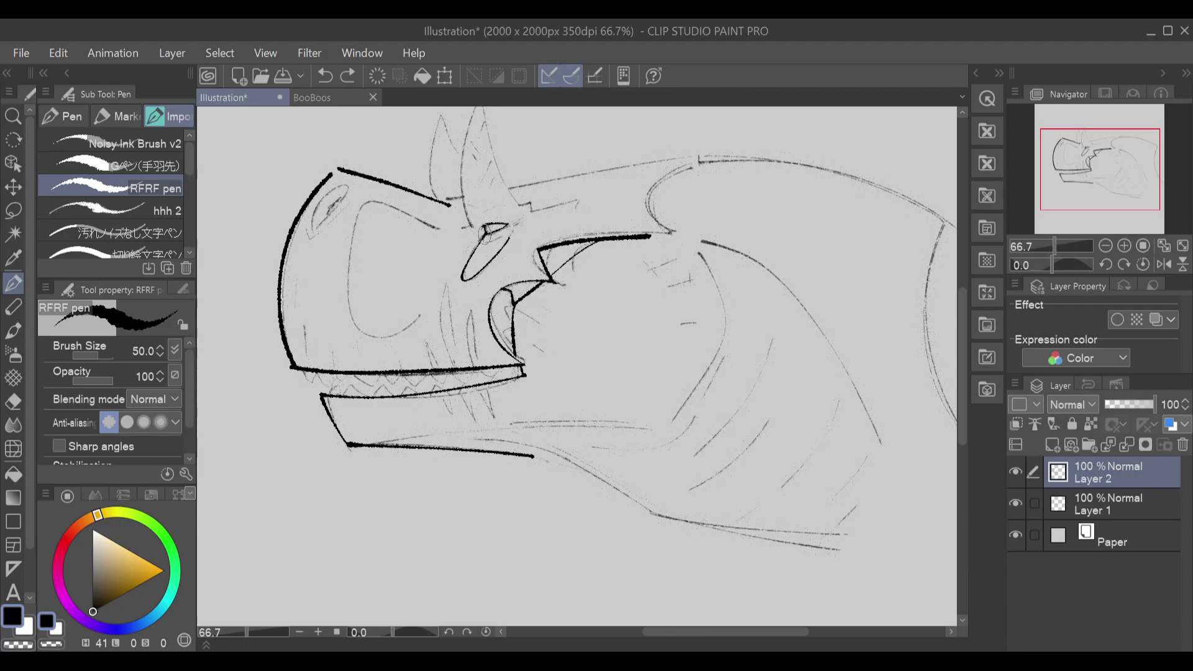
{"action": "left_click_drag", "start_coordinate": [487, 234], "coordinate": [505, 226]}
Step: Lower the opacity of sketch Layer 1 to 30% and make Layer 2 active again
{"action": "left_click", "coordinate": [1072, 499]}
{"action": "left_click_drag", "start_coordinate": [1153, 404], "coordinate": [1120, 404]}
{"action": "left_click", "coordinate": [1128, 469]}
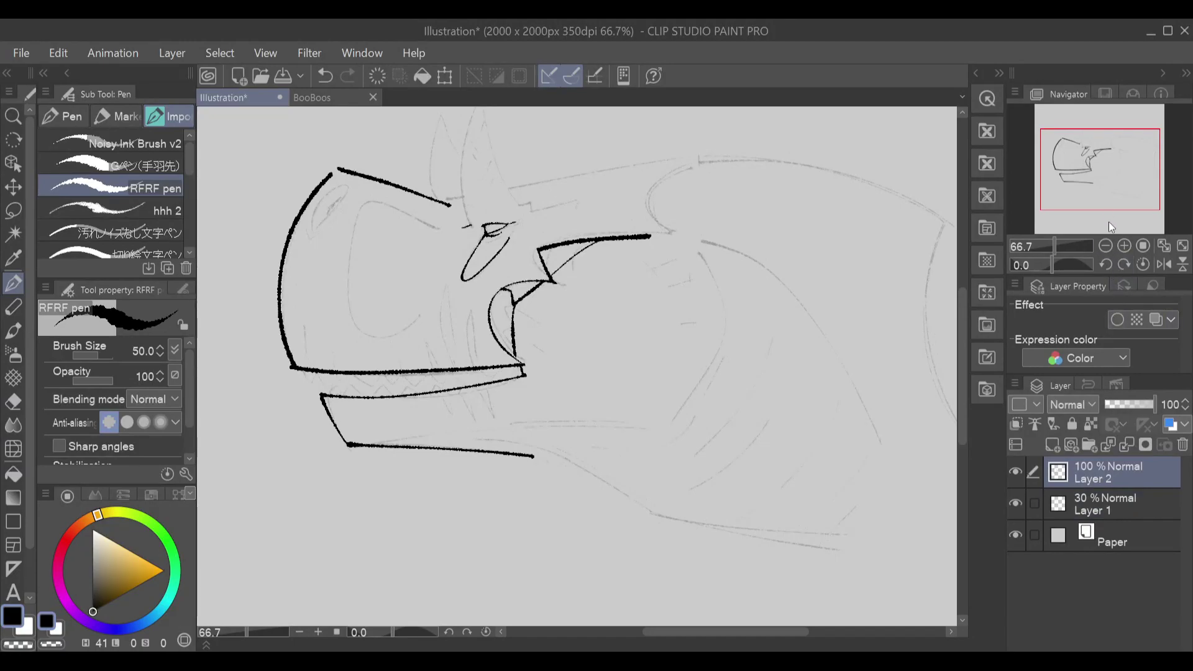
Step: Redraw the rear edge of the upper frill spike and try a stroke along the rear horn
{"action": "scroll", "coordinate": [752, 251], "scroll_direction": "up", "scroll_amount": 2}
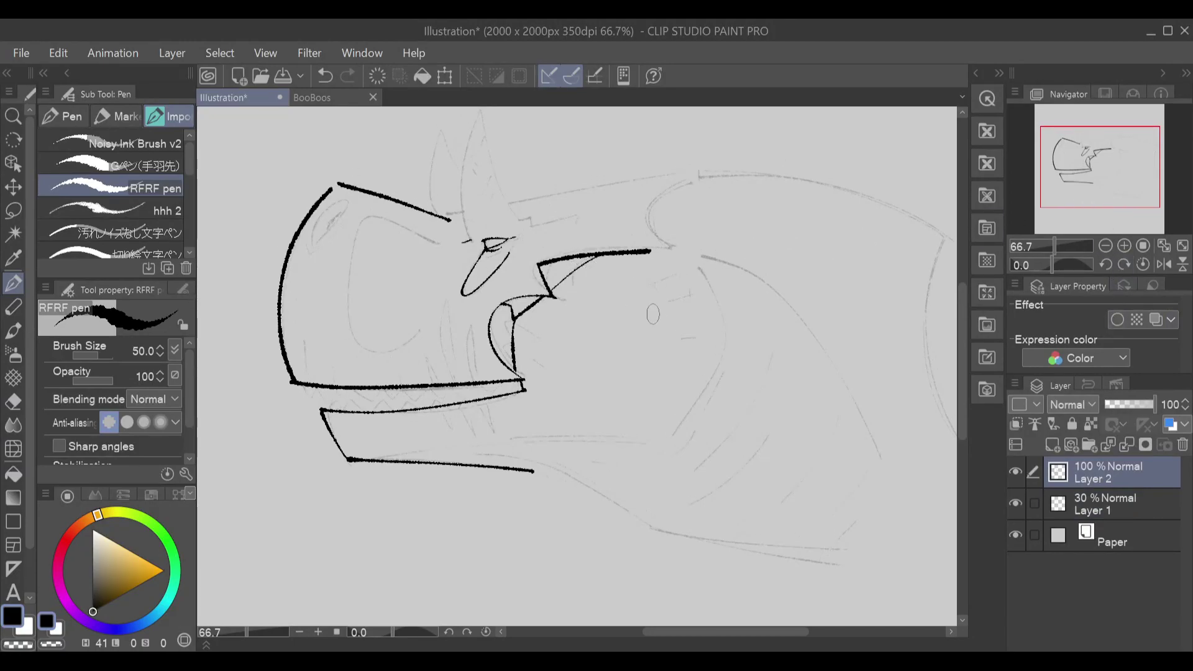
{"action": "mouse_move", "coordinate": [594, 257]}
{"action": "left_mouse_down"}
{"action": "mouse_move", "coordinate": [552, 288]}
{"action": "mouse_move", "coordinate": [596, 256]}
{"action": "left_mouse_up"}
{"action": "key", "text": "ctrl+z"}
{"action": "key", "text": "ctrl+z"}
{"action": "left_click_drag", "start_coordinate": [550, 297], "coordinate": [596, 253]}
{"action": "key", "text": "ctrl+z"}
{"action": "mouse_move", "coordinate": [515, 299]}
{"action": "left_mouse_down"}
{"action": "mouse_move", "coordinate": [544, 306]}
{"action": "mouse_move", "coordinate": [551, 282]}
{"action": "mouse_move", "coordinate": [571, 281]}
{"action": "mouse_move", "coordinate": [526, 311]}
{"action": "left_mouse_up"}
{"action": "key", "text": "ctrl+z"}
{"action": "mouse_move", "coordinate": [476, 249]}
{"action": "left_mouse_down"}
{"action": "mouse_move", "coordinate": [467, 208]}
{"action": "mouse_move", "coordinate": [488, 121]}
{"action": "left_mouse_up"}
{"action": "key", "text": "ctrl+z"}
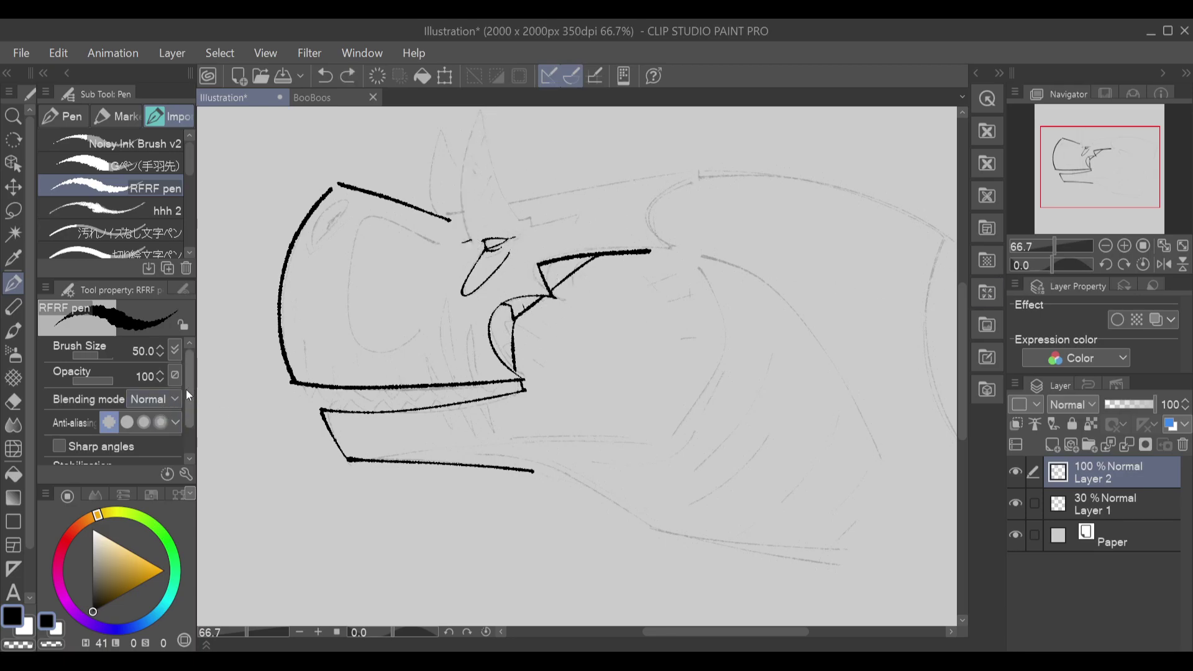
Step: Set the pen's stabilization to 20 and ink the oval nostril with a dark inner slit
{"action": "left_click_drag", "start_coordinate": [187, 391], "coordinate": [184, 427]}
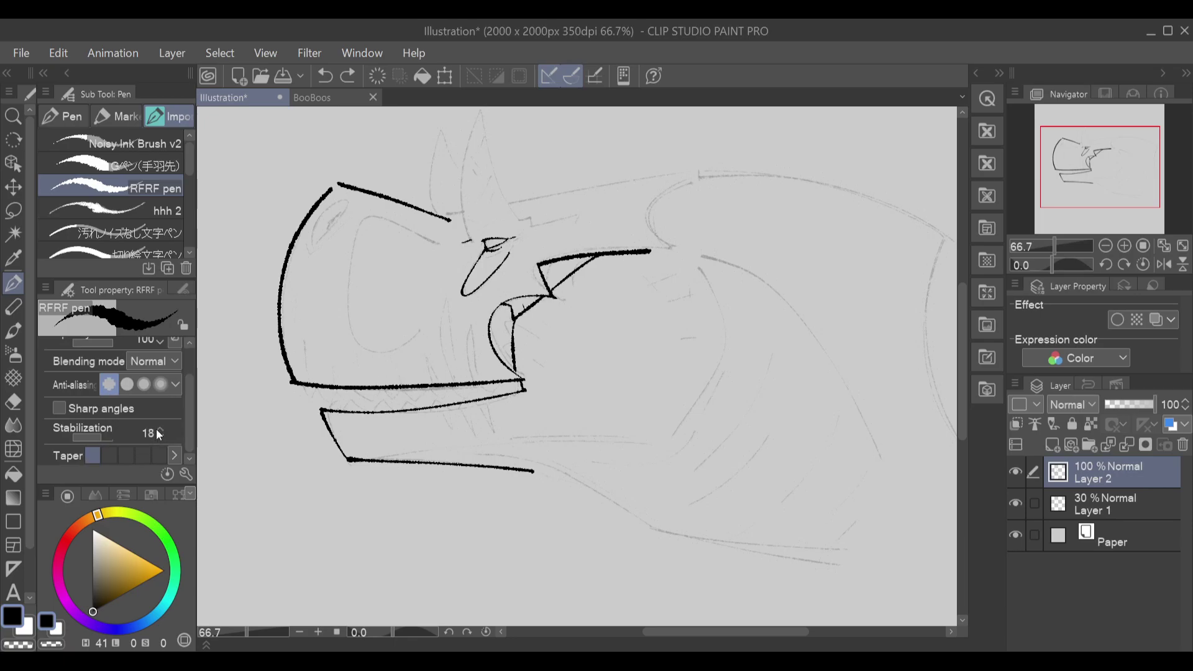
{"action": "left_click_drag", "start_coordinate": [1112, 188], "coordinate": [1113, 185]}
{"action": "mouse_move", "coordinate": [338, 224]}
{"action": "left_mouse_down"}
{"action": "mouse_move", "coordinate": [320, 258]}
{"action": "mouse_move", "coordinate": [341, 225]}
{"action": "left_mouse_up"}
{"action": "key", "text": "ctrl+z"}
{"action": "mouse_move", "coordinate": [310, 270]}
{"action": "left_mouse_down"}
{"action": "mouse_move", "coordinate": [337, 225]}
{"action": "mouse_move", "coordinate": [311, 268]}
{"action": "left_mouse_up"}
{"action": "key", "text": "ctrl+z"}
{"action": "mouse_move", "coordinate": [344, 219]}
{"action": "left_mouse_down"}
{"action": "mouse_move", "coordinate": [307, 271]}
{"action": "mouse_move", "coordinate": [345, 225]}
{"action": "mouse_move", "coordinate": [325, 261]}
{"action": "mouse_move", "coordinate": [341, 237]}
{"action": "left_mouse_up"}
{"action": "key", "text": "ctrl+z"}
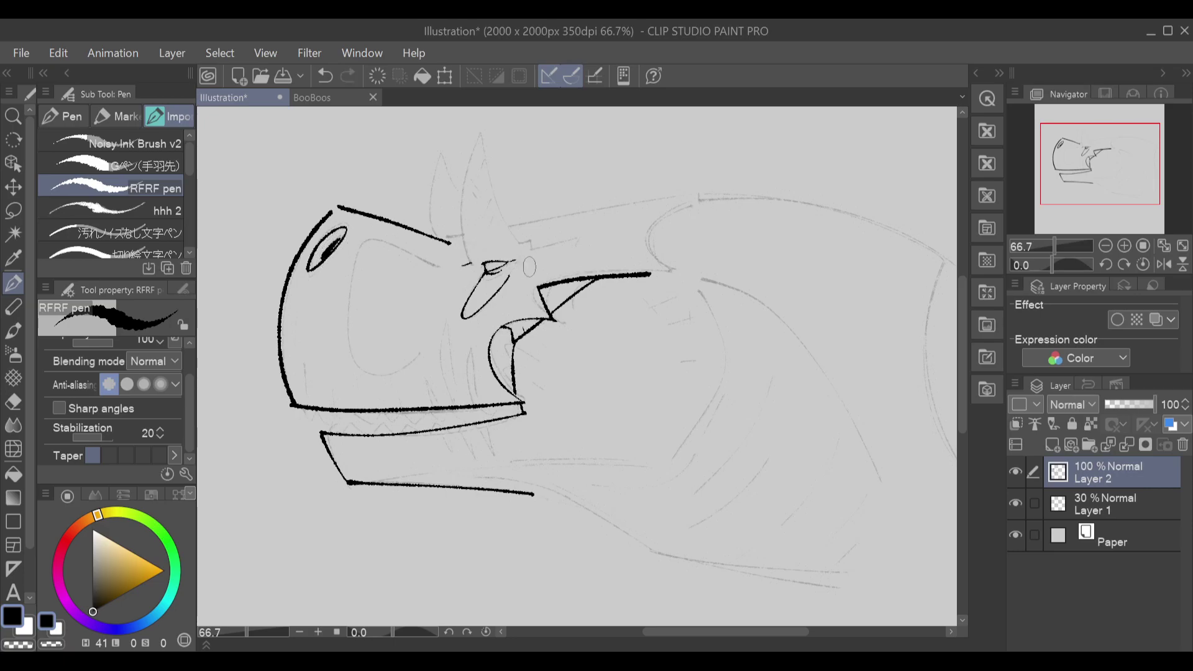
Step: Ink the inner snout contour from below the brow forward to a corner and down the side of the muzzle
{"action": "mouse_move", "coordinate": [439, 269]}
{"action": "left_mouse_down"}
{"action": "mouse_move", "coordinate": [362, 253]}
{"action": "mouse_move", "coordinate": [371, 353]}
{"action": "left_mouse_up"}
{"action": "key", "text": "ctrl+z"}
{"action": "mouse_move", "coordinate": [439, 269]}
{"action": "left_mouse_down"}
{"action": "mouse_move", "coordinate": [367, 241]}
{"action": "mouse_move", "coordinate": [350, 330]}
{"action": "mouse_move", "coordinate": [373, 373]}
{"action": "left_mouse_up"}
{"action": "key", "text": "ctrl+z"}
{"action": "mouse_move", "coordinate": [432, 266]}
{"action": "left_mouse_down"}
{"action": "mouse_move", "coordinate": [332, 323]}
{"action": "mouse_move", "coordinate": [331, 357]}
{"action": "mouse_move", "coordinate": [343, 255]}
{"action": "mouse_move", "coordinate": [444, 274]}
{"action": "mouse_move", "coordinate": [452, 292]}
{"action": "left_mouse_up"}
{"action": "key", "text": "ctrl+z"}
{"action": "key", "text": "ctrl+z"}
{"action": "mouse_move", "coordinate": [332, 370]}
{"action": "left_mouse_down"}
{"action": "mouse_move", "coordinate": [339, 303]}
{"action": "mouse_move", "coordinate": [380, 238]}
{"action": "mouse_move", "coordinate": [445, 262]}
{"action": "mouse_move", "coordinate": [362, 254]}
{"action": "mouse_move", "coordinate": [378, 241]}
{"action": "mouse_move", "coordinate": [455, 266]}
{"action": "left_mouse_up"}
{"action": "key", "text": "ctrl+z"}
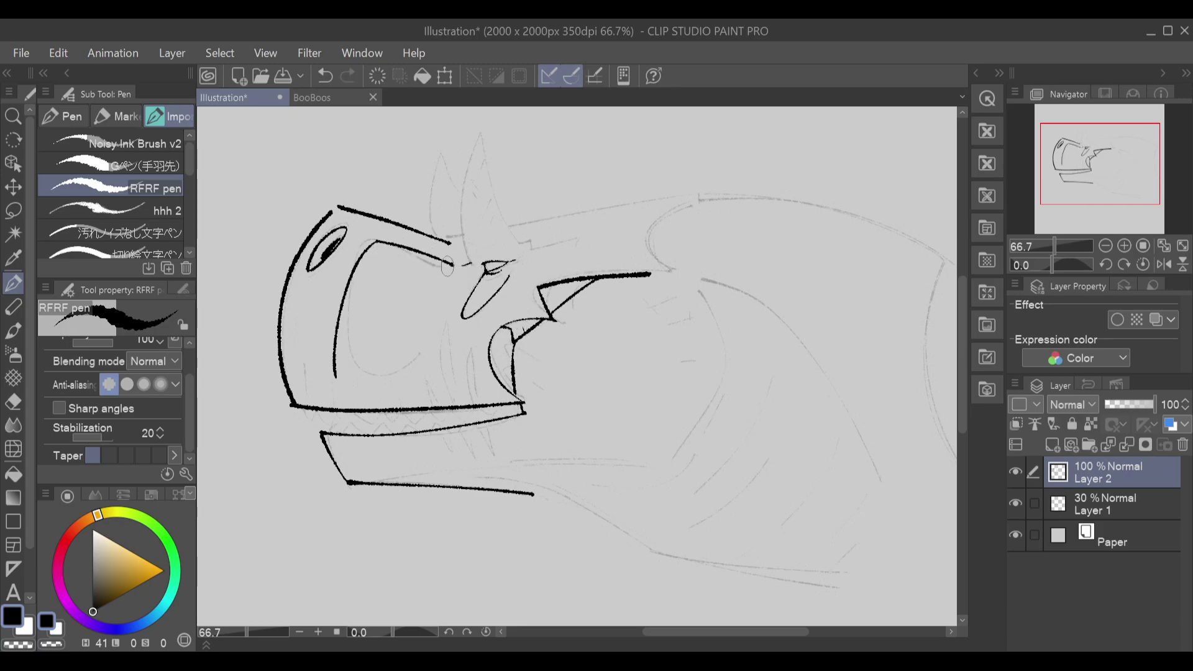
Step: Ink the rear curve of the cheek patch from the brow's end down and forward to its lower edge
{"action": "left_click_drag", "start_coordinate": [449, 271], "coordinate": [378, 372]}
{"action": "key", "text": "ctrl+z"}
{"action": "mouse_move", "coordinate": [448, 268]}
{"action": "left_mouse_down"}
{"action": "mouse_move", "coordinate": [386, 371]}
{"action": "mouse_move", "coordinate": [365, 374]}
{"action": "mouse_move", "coordinate": [431, 325]}
{"action": "mouse_move", "coordinate": [362, 365]}
{"action": "left_mouse_up"}
{"action": "key", "text": "ctrl+z"}
{"action": "left_click_drag", "start_coordinate": [445, 297], "coordinate": [424, 331]}
Step: Ink rows of pointed teeth along the lower and upper jaws inside the narrow mouth opening
{"action": "mouse_move", "coordinate": [322, 434]}
{"action": "left_mouse_down"}
{"action": "mouse_move", "coordinate": [324, 421]}
{"action": "mouse_move", "coordinate": [353, 435]}
{"action": "mouse_move", "coordinate": [345, 420]}
{"action": "mouse_move", "coordinate": [386, 435]}
{"action": "left_mouse_up"}
{"action": "key", "text": "ctrl+z"}
{"action": "key", "text": "ctrl+z"}
{"action": "key", "text": "ctrl+z"}
{"action": "left_click_drag", "start_coordinate": [391, 434], "coordinate": [525, 404]}
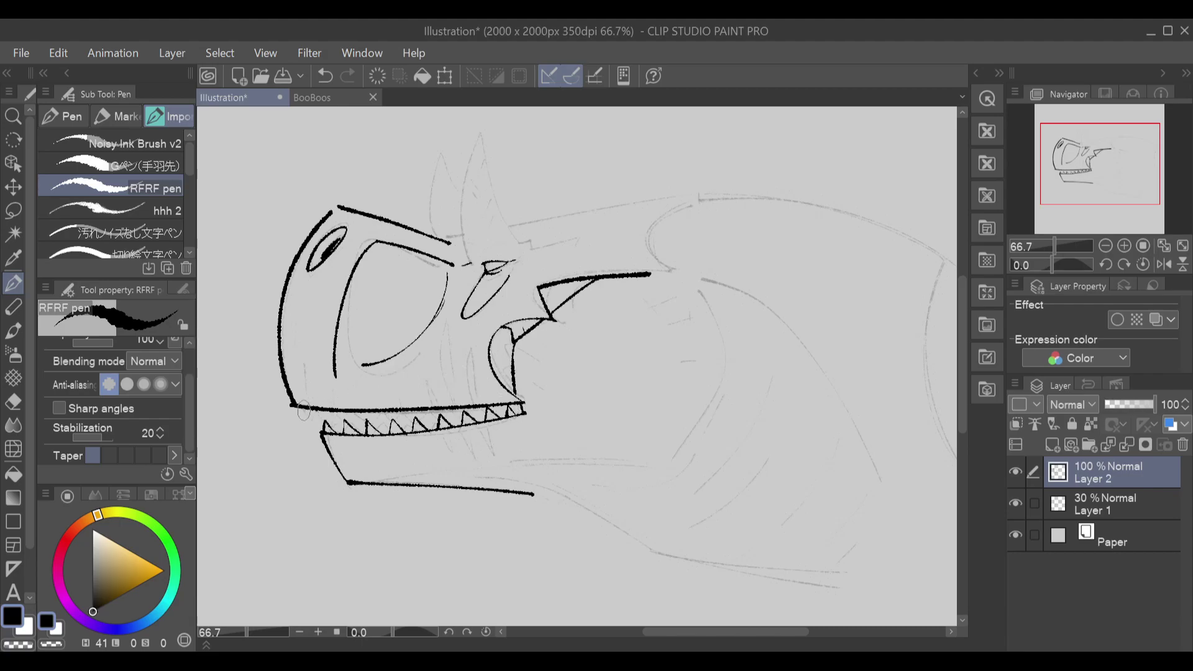
{"action": "mouse_move", "coordinate": [301, 410]}
{"action": "left_mouse_down"}
{"action": "mouse_move", "coordinate": [427, 423]}
{"action": "mouse_move", "coordinate": [438, 408]}
{"action": "mouse_move", "coordinate": [461, 422]}
{"action": "mouse_move", "coordinate": [480, 400]}
{"action": "mouse_move", "coordinate": [488, 423]}
{"action": "mouse_move", "coordinate": [515, 397]}
{"action": "left_mouse_up"}
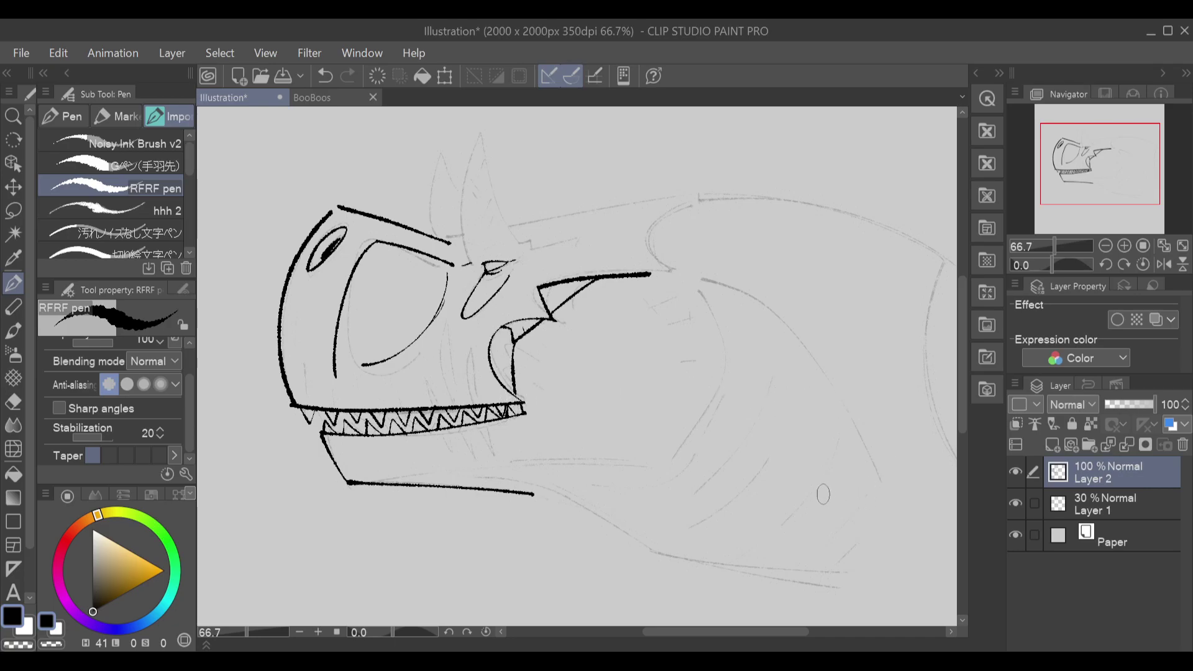
Step: Ink the throat contour from the end of the lower jaw down to the neck's lower edge and rearward
{"action": "left_click_drag", "start_coordinate": [534, 496], "coordinate": [666, 553]}
{"action": "key", "text": "ctrl+z"}
{"action": "left_click_drag", "start_coordinate": [532, 494], "coordinate": [653, 542]}
{"action": "key", "text": "ctrl+z"}
{"action": "left_click_drag", "start_coordinate": [533, 495], "coordinate": [651, 551]}
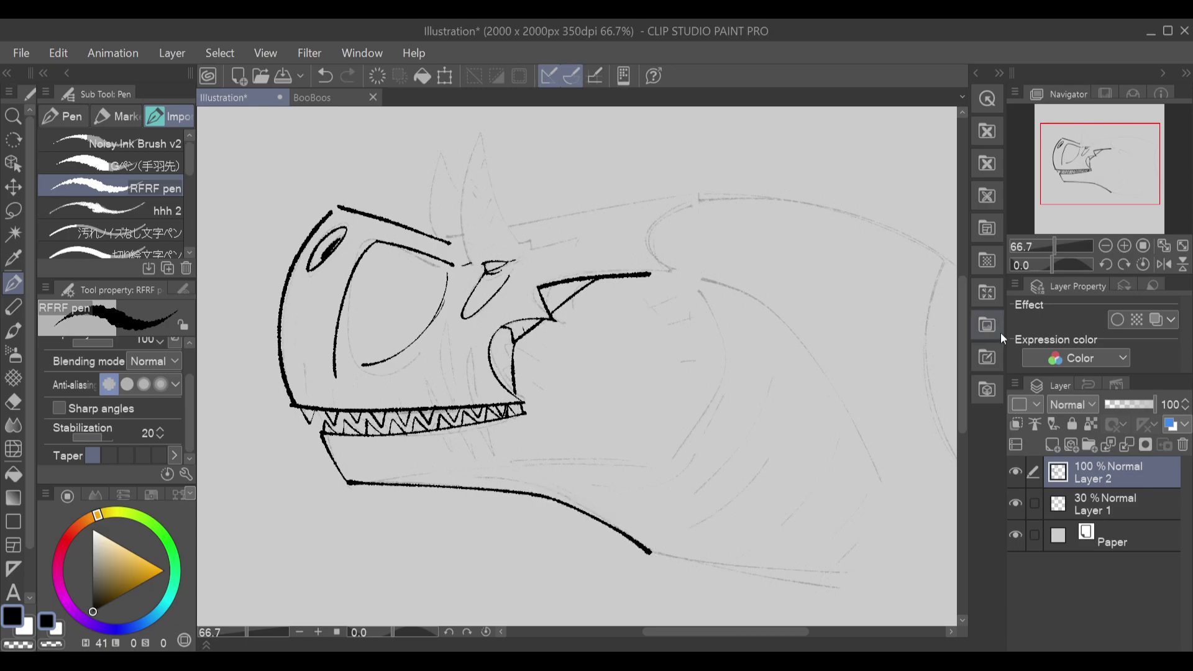
{"action": "left_click", "coordinate": [1106, 246]}
{"action": "left_click_drag", "start_coordinate": [618, 499], "coordinate": [800, 532]}
{"action": "key", "text": "ctrl+z"}
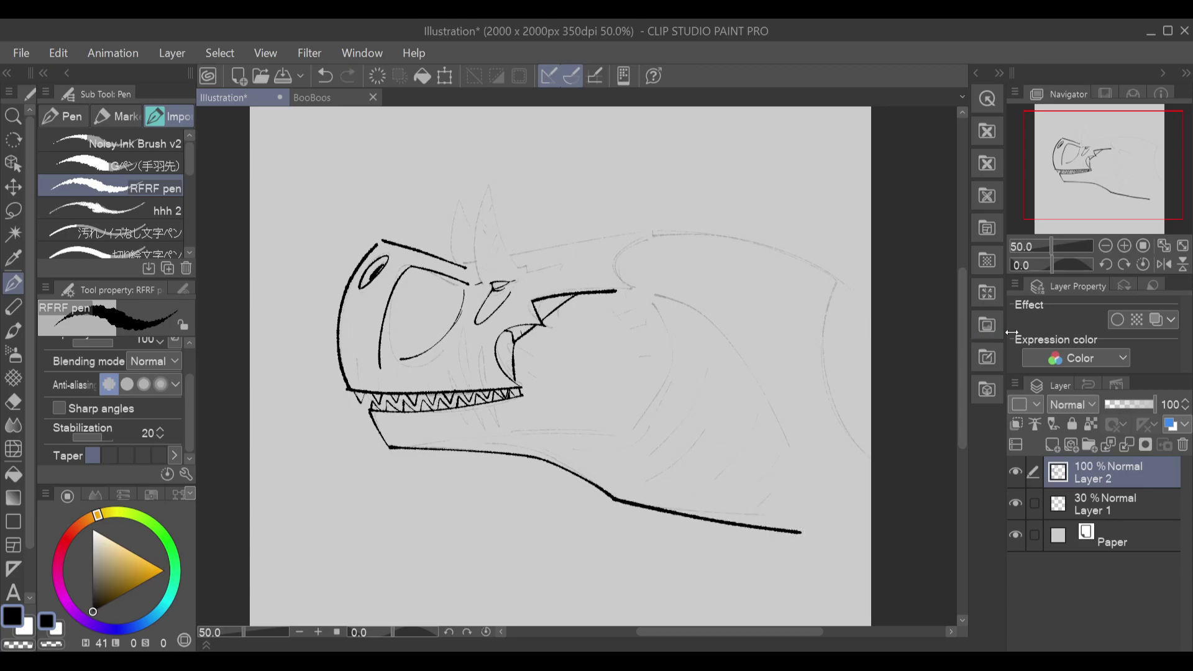
Step: Ink the near curved horn above the eye and the notched brow ridge running back from its base
{"action": "left_click", "coordinate": [1106, 246]}
{"action": "left_click_drag", "start_coordinate": [1105, 200], "coordinate": [1108, 174]}
{"action": "left_click", "coordinate": [1124, 245]}
{"action": "left_click", "coordinate": [1124, 245]}
{"action": "left_click", "coordinate": [1123, 246]}
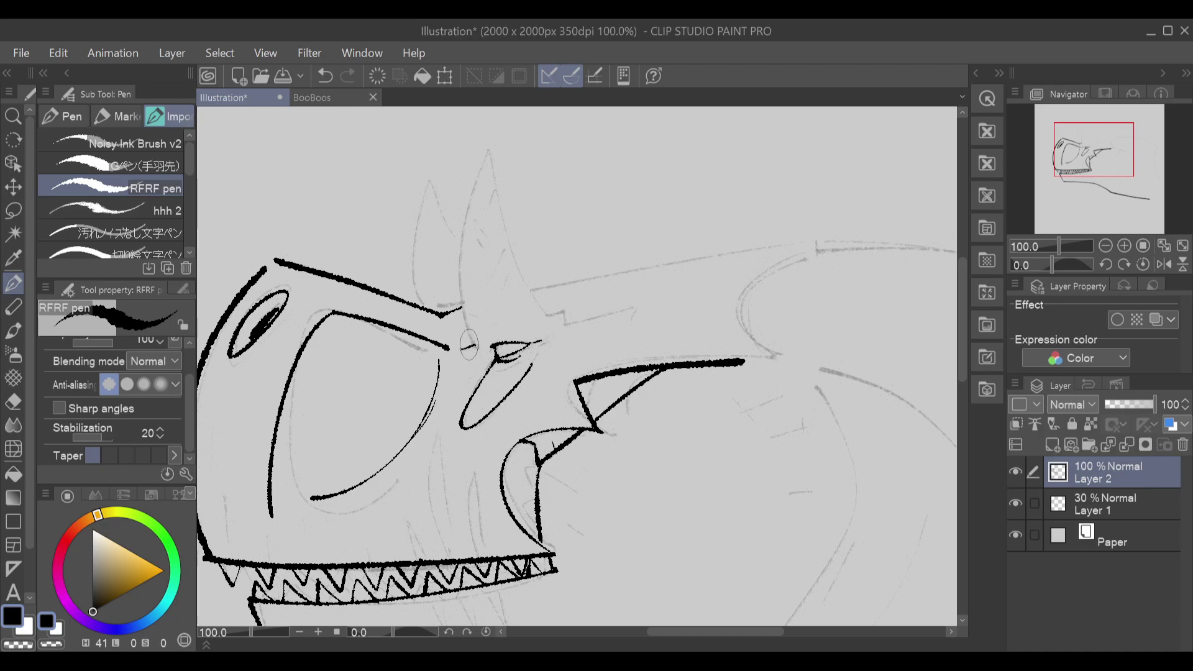
{"action": "mouse_move", "coordinate": [471, 343]}
{"action": "left_mouse_down"}
{"action": "mouse_move", "coordinate": [490, 148]}
{"action": "mouse_move", "coordinate": [542, 310]}
{"action": "left_mouse_up"}
{"action": "key", "text": "ctrl+z"}
{"action": "left_click_drag", "start_coordinate": [489, 149], "coordinate": [548, 312]}
{"action": "mouse_move", "coordinate": [561, 307]}
{"action": "left_mouse_down"}
{"action": "mouse_move", "coordinate": [567, 323]}
{"action": "mouse_move", "coordinate": [611, 315]}
{"action": "left_mouse_up"}
{"action": "key", "text": "ctrl+z"}
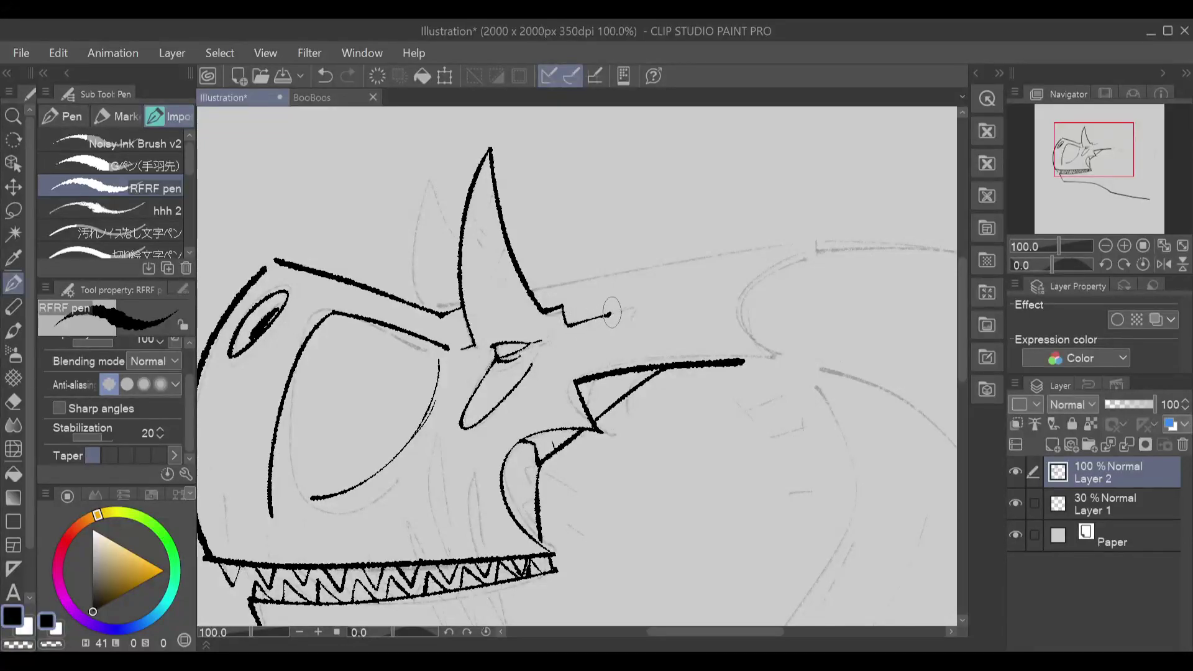
Step: Ink the smaller far horn in front of the near horn, ending it where the two overlap
{"action": "mouse_move", "coordinate": [491, 346]}
{"action": "left_mouse_down"}
{"action": "mouse_move", "coordinate": [486, 317]}
{"action": "mouse_move", "coordinate": [492, 347]}
{"action": "mouse_move", "coordinate": [491, 323]}
{"action": "mouse_move", "coordinate": [511, 318]}
{"action": "mouse_move", "coordinate": [535, 336]}
{"action": "mouse_move", "coordinate": [486, 304]}
{"action": "mouse_move", "coordinate": [538, 341]}
{"action": "left_mouse_up"}
{"action": "key", "text": "ctrl+z"}
{"action": "key", "text": "ctrl+z"}
{"action": "key", "text": "ctrl+z"}
{"action": "key", "text": "ctrl+z"}
{"action": "mouse_move", "coordinate": [433, 308]}
{"action": "left_mouse_down"}
{"action": "mouse_move", "coordinate": [409, 265]}
{"action": "mouse_move", "coordinate": [433, 176]}
{"action": "mouse_move", "coordinate": [435, 219]}
{"action": "mouse_move", "coordinate": [464, 249]}
{"action": "mouse_move", "coordinate": [430, 179]}
{"action": "mouse_move", "coordinate": [417, 257]}
{"action": "mouse_move", "coordinate": [437, 178]}
{"action": "mouse_move", "coordinate": [460, 258]}
{"action": "left_mouse_up"}
{"action": "key", "text": "ctrl+z"}
{"action": "key", "text": "ctrl+z"}
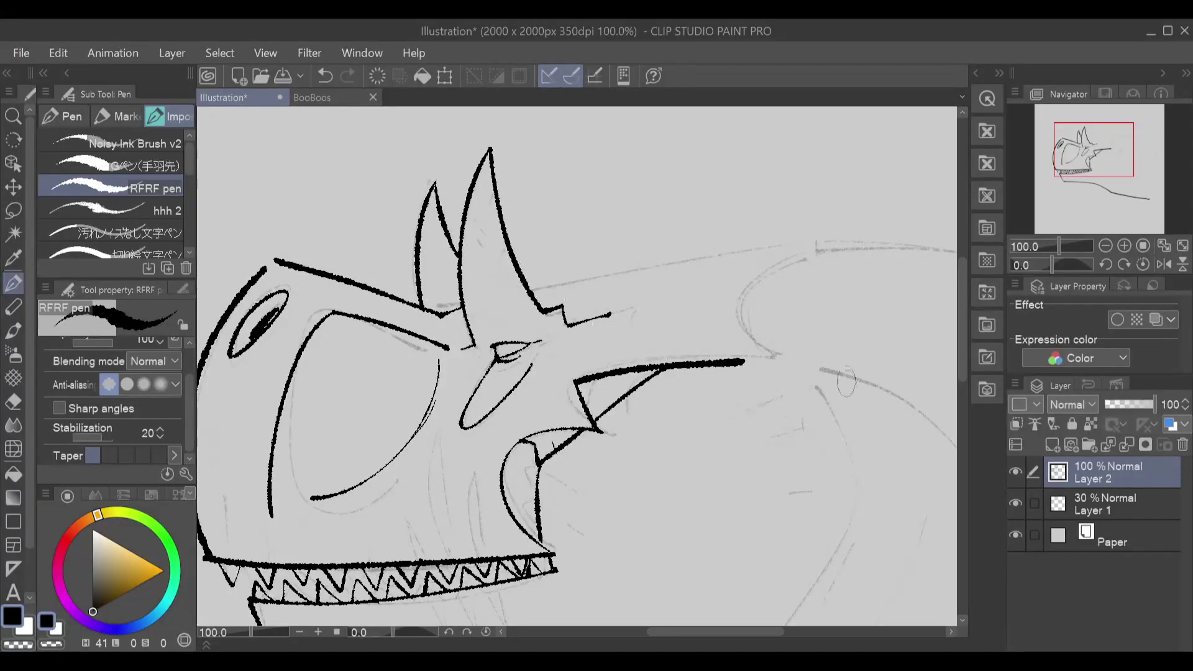
Step: Ink the line for the top of the head, running from the near horn's base back to the neck
{"action": "left_click_drag", "start_coordinate": [535, 293], "coordinate": [788, 243]}
{"action": "key", "text": "ctrl+z"}
{"action": "left_click_drag", "start_coordinate": [534, 293], "coordinate": [814, 238]}
{"action": "key", "text": "ctrl+z"}
{"action": "left_click_drag", "start_coordinate": [533, 293], "coordinate": [734, 248]}
{"action": "key", "text": "ctrl+z"}
{"action": "left_click_drag", "start_coordinate": [533, 293], "coordinate": [792, 231]}
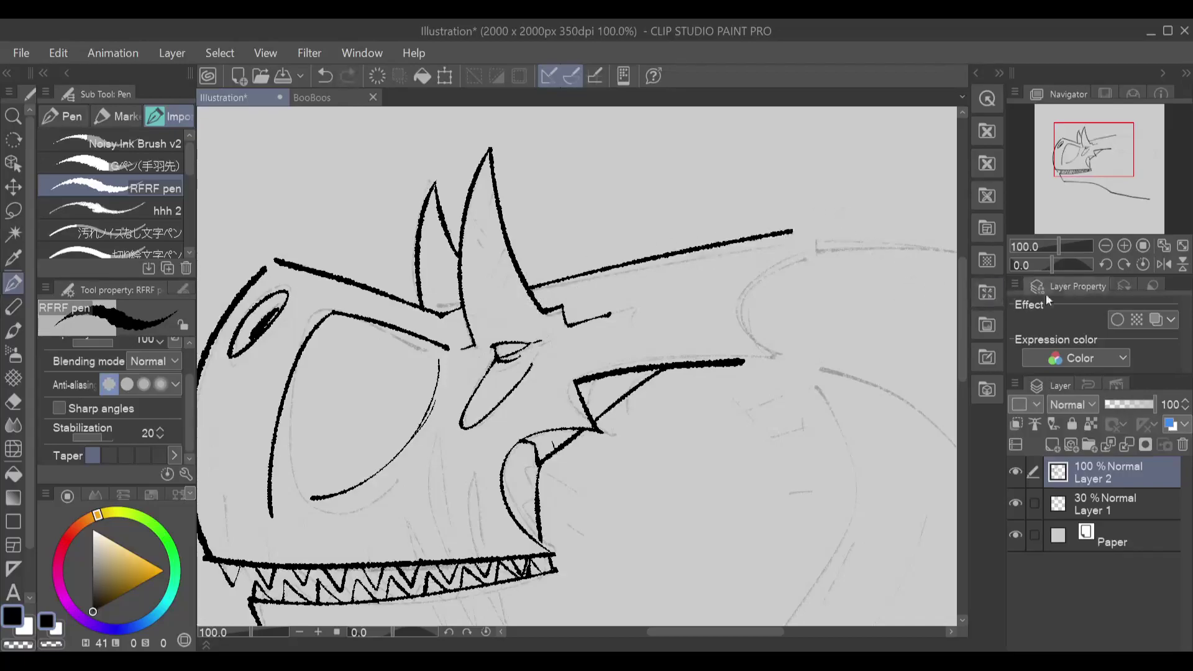
Step: Rework the small ink strokes inside the eye beneath the near horn
{"action": "left_click", "coordinate": [1105, 246]}
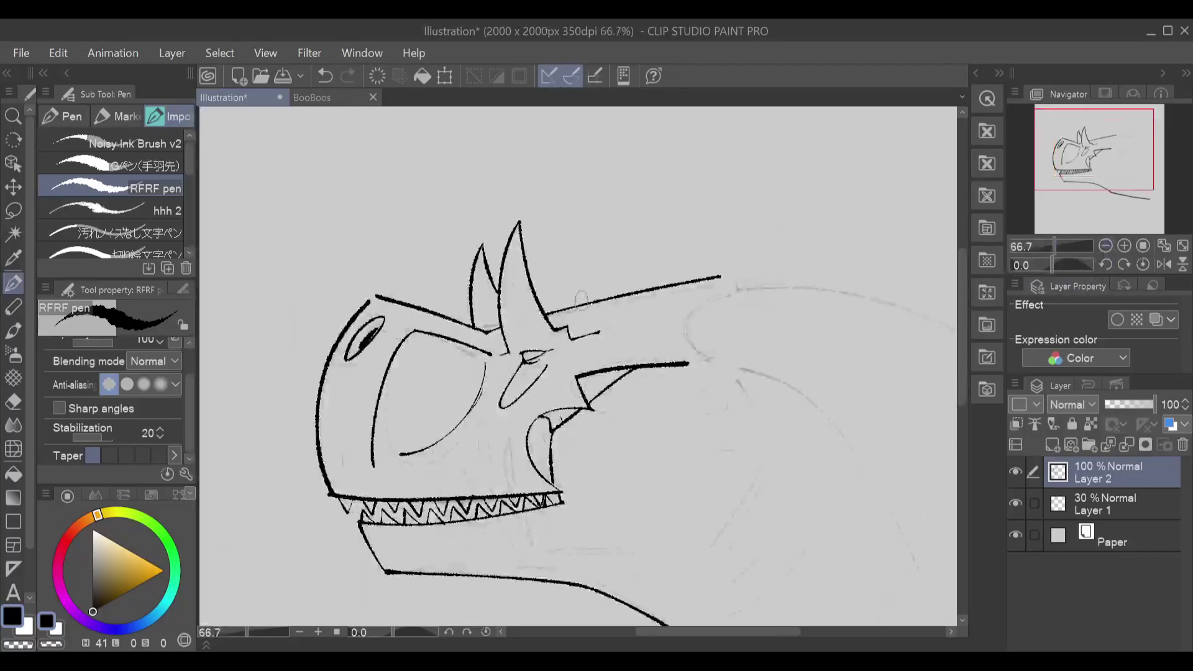
{"action": "left_click_drag", "start_coordinate": [530, 352], "coordinate": [524, 359]}
{"action": "key", "text": "ctrl+z"}
{"action": "key", "text": "ctrl+z"}
{"action": "key", "text": "ctrl+z"}
{"action": "key", "text": "ctrl+z"}
{"action": "left_click_drag", "start_coordinate": [535, 349], "coordinate": [525, 359]}
{"action": "key", "text": "ctrl+z"}
{"action": "key", "text": "ctrl+z"}
{"action": "key", "text": "ctrl+z"}
{"action": "key", "text": "ctrl+z"}
Step: Ink the curved back edge of the head, linking the rear spike's tip to the top head line
{"action": "left_click", "coordinate": [1105, 246]}
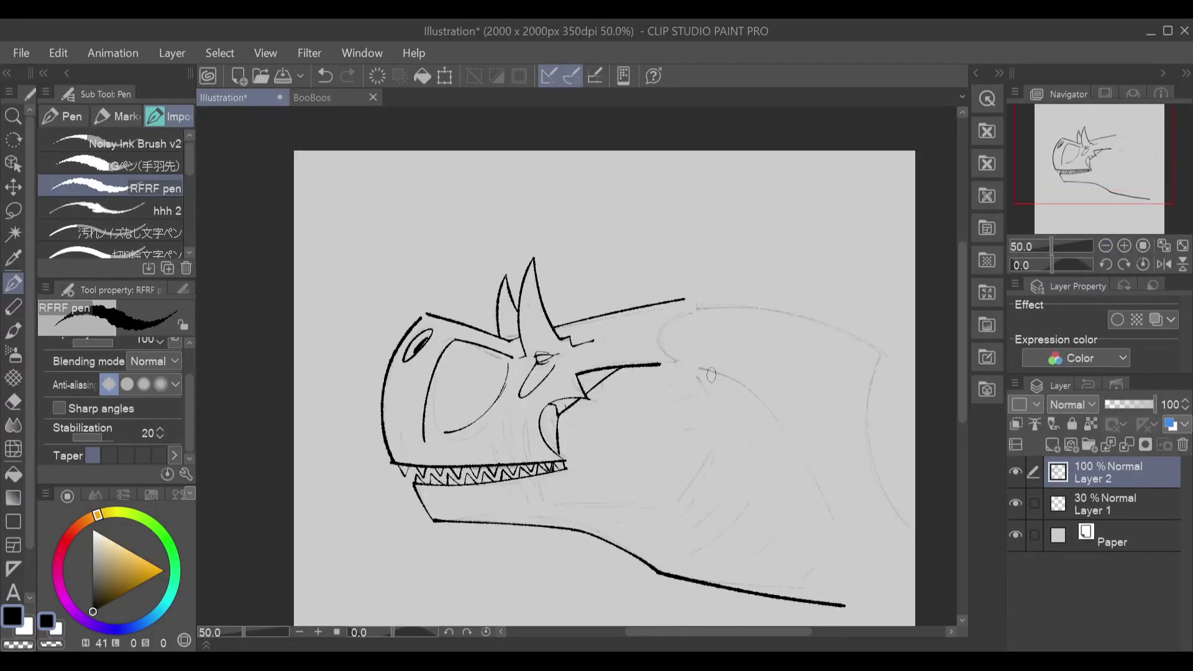
{"action": "left_click_drag", "start_coordinate": [661, 364], "coordinate": [691, 306]}
{"action": "key", "text": "ctrl+z"}
{"action": "mouse_move", "coordinate": [661, 363]}
{"action": "left_mouse_down"}
{"action": "mouse_move", "coordinate": [639, 343]}
{"action": "mouse_move", "coordinate": [692, 307]}
{"action": "left_mouse_up"}
{"action": "key", "text": "ctrl+z"}
{"action": "mouse_move", "coordinate": [660, 363]}
{"action": "left_mouse_down"}
{"action": "mouse_move", "coordinate": [692, 301]}
{"action": "mouse_move", "coordinate": [655, 358]}
{"action": "mouse_move", "coordinate": [672, 311]}
{"action": "left_mouse_up"}
{"action": "key", "text": "ctrl+z"}
{"action": "key", "text": "ctrl+z"}
Step: Ink the neck's upper contour, sloping from the back of the head down to the rear corner
{"action": "mouse_move", "coordinate": [657, 362]}
{"action": "left_mouse_down"}
{"action": "mouse_move", "coordinate": [660, 316]}
{"action": "mouse_move", "coordinate": [688, 298]}
{"action": "mouse_move", "coordinate": [842, 348]}
{"action": "left_mouse_up"}
{"action": "key", "text": "ctrl+z"}
{"action": "mouse_move", "coordinate": [683, 299]}
{"action": "left_mouse_down"}
{"action": "mouse_move", "coordinate": [884, 327]}
{"action": "mouse_move", "coordinate": [733, 301]}
{"action": "mouse_move", "coordinate": [877, 338]}
{"action": "left_mouse_up"}
{"action": "key", "text": "ctrl+z"}
{"action": "key", "text": "ctrl+z"}
{"action": "mouse_move", "coordinate": [683, 299]}
{"action": "left_mouse_down"}
{"action": "mouse_move", "coordinate": [877, 345]}
{"action": "mouse_move", "coordinate": [869, 375]}
{"action": "mouse_move", "coordinate": [884, 501]}
{"action": "mouse_move", "coordinate": [905, 521]}
{"action": "left_mouse_up"}
{"action": "key", "text": "ctrl+z"}
Step: Ink the neck's rear edge as an inward curve running down from the upper corner
{"action": "left_click_drag", "start_coordinate": [878, 347], "coordinate": [926, 532]}
{"action": "key", "text": "ctrl+z"}
{"action": "mouse_move", "coordinate": [876, 344]}
{"action": "left_mouse_down"}
{"action": "mouse_move", "coordinate": [870, 425]}
{"action": "mouse_move", "coordinate": [926, 528]}
{"action": "left_mouse_up"}
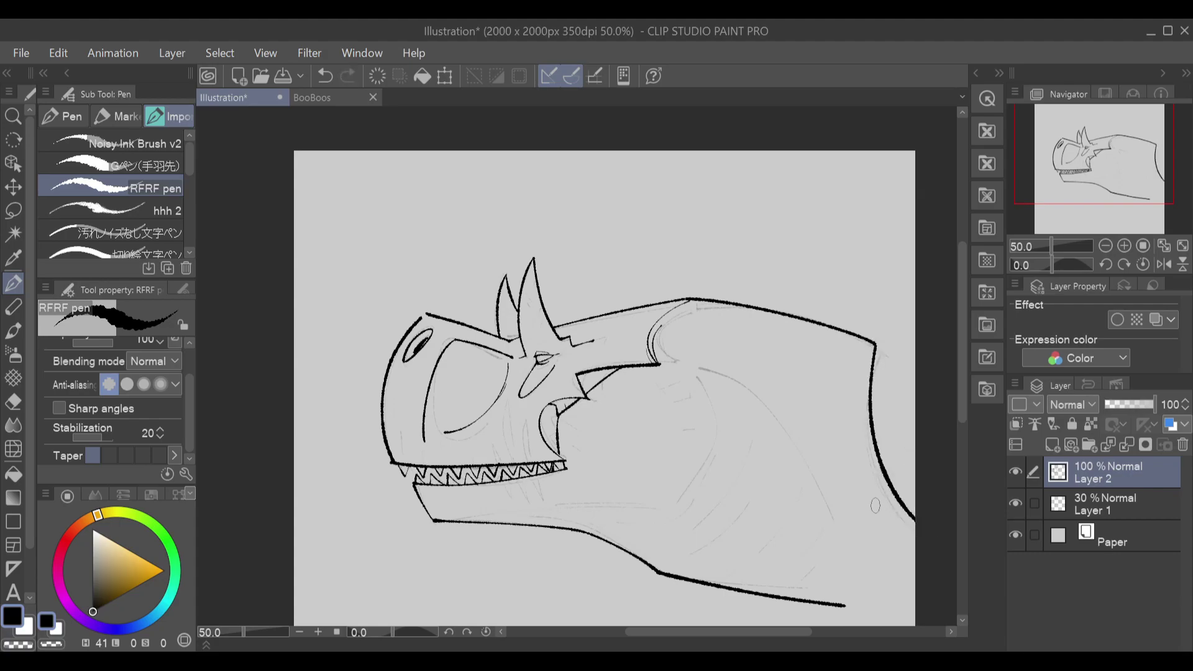
{"action": "key", "text": "ctrl+z"}
{"action": "left_click_drag", "start_coordinate": [876, 345], "coordinate": [907, 499]}
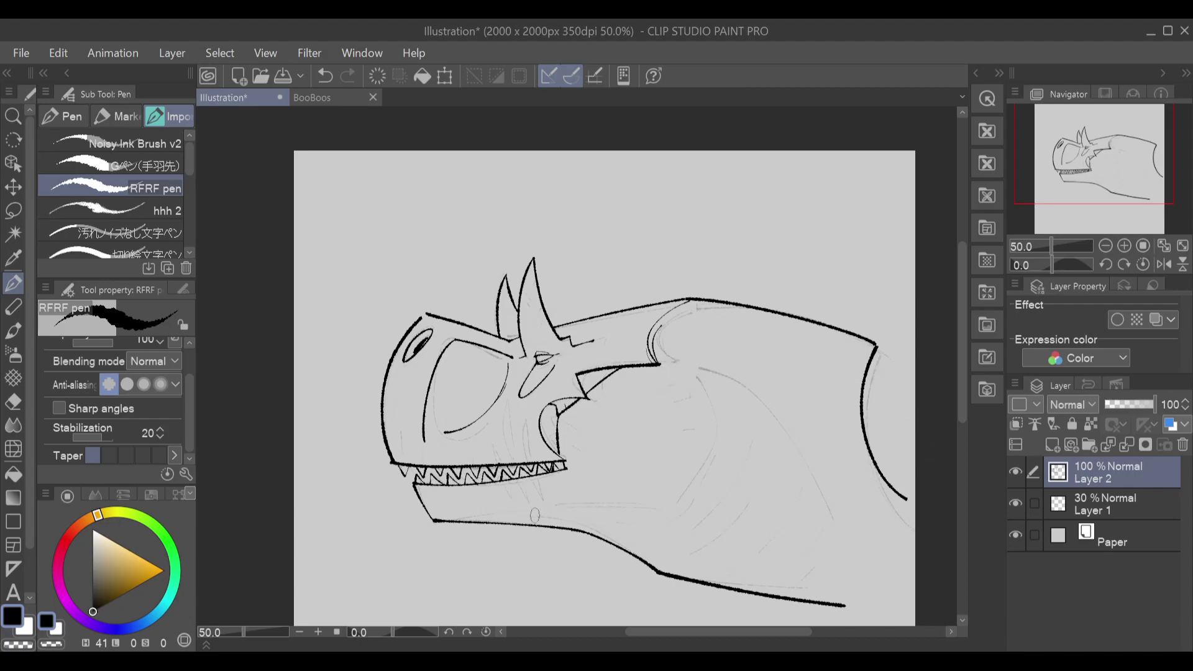
Step: Ink the inner line along the lower jaw and the rounded jaw muscle curve rising behind the cheek
{"action": "left_click_drag", "start_coordinate": [443, 519], "coordinate": [636, 501]}
{"action": "key", "text": "ctrl+z"}
{"action": "key", "text": "ctrl+z"}
{"action": "key", "text": "ctrl+z"}
{"action": "key", "text": "ctrl+z"}
{"action": "key", "text": "ctrl+z"}
{"action": "left_click_drag", "start_coordinate": [504, 520], "coordinate": [671, 491]}
{"action": "key", "text": "ctrl+z"}
{"action": "mouse_move", "coordinate": [526, 513]}
{"action": "left_mouse_down"}
{"action": "mouse_move", "coordinate": [677, 500]}
{"action": "mouse_move", "coordinate": [708, 428]}
{"action": "mouse_move", "coordinate": [698, 378]}
{"action": "left_mouse_up"}
{"action": "key", "text": "ctrl+z"}
{"action": "mouse_move", "coordinate": [679, 500]}
{"action": "left_mouse_down"}
{"action": "mouse_move", "coordinate": [704, 457]}
{"action": "mouse_move", "coordinate": [683, 372]}
{"action": "left_mouse_up"}
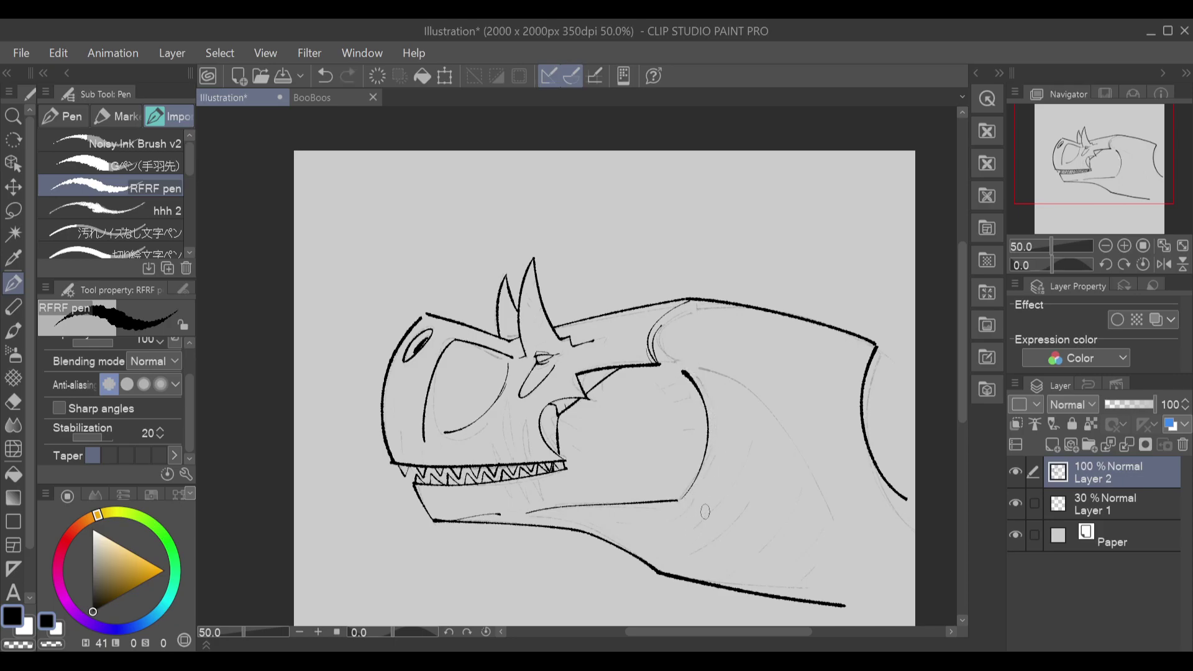
Step: Ink short wrinkle lines inside the top of the jaw muscle curve
{"action": "mouse_move", "coordinate": [680, 382]}
{"action": "left_mouse_down"}
{"action": "mouse_move", "coordinate": [656, 395]}
{"action": "mouse_move", "coordinate": [681, 381]}
{"action": "mouse_move", "coordinate": [691, 419]}
{"action": "left_mouse_up"}
{"action": "key", "text": "ctrl+z"}
{"action": "key", "text": "ctrl+z"}
{"action": "key", "text": "ctrl+z"}
{"action": "key", "text": "ctrl+z"}
{"action": "left_click_drag", "start_coordinate": [559, 418], "coordinate": [559, 454]}
{"action": "key", "text": "ctrl+z"}
Step: Ink a long curved muscle line from behind the head diagonally down the side of the neck
{"action": "mouse_move", "coordinate": [829, 523]}
{"action": "left_mouse_down"}
{"action": "mouse_move", "coordinate": [733, 385]}
{"action": "mouse_move", "coordinate": [699, 363]}
{"action": "left_mouse_up"}
{"action": "key", "text": "ctrl+z"}
{"action": "mouse_move", "coordinate": [833, 524]}
{"action": "left_mouse_down"}
{"action": "mouse_move", "coordinate": [806, 464]}
{"action": "mouse_move", "coordinate": [700, 362]}
{"action": "left_mouse_up"}
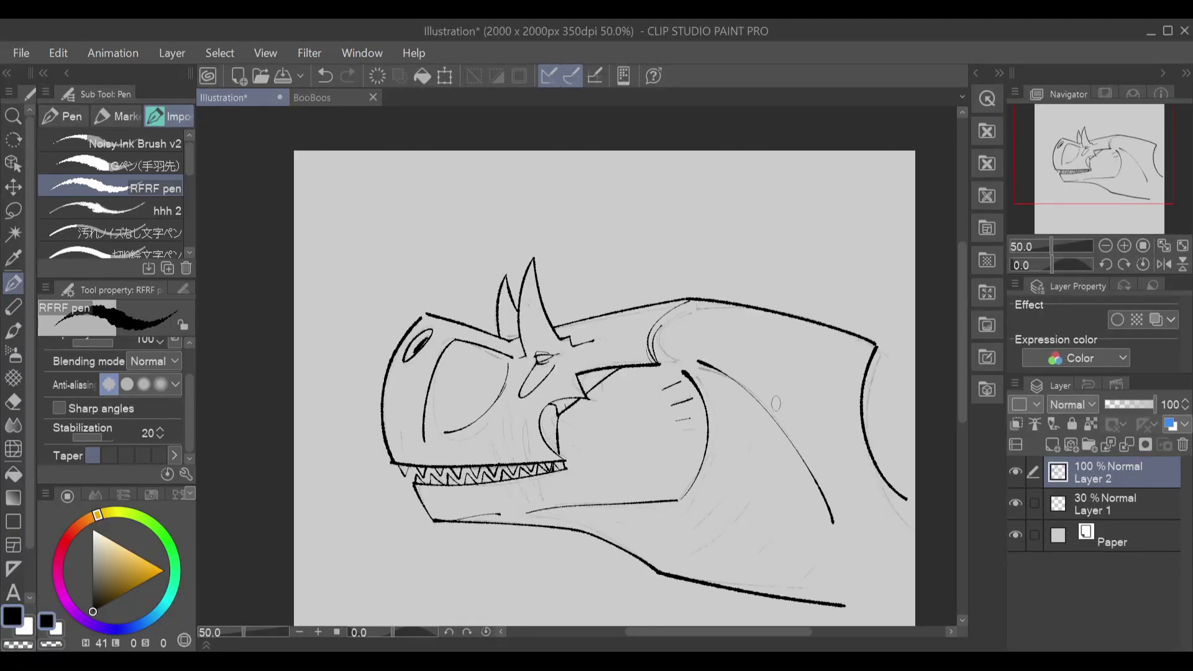
Step: Ink a fold behind the jaw muscle and a series of diagonal skin creases across the lower neck
{"action": "mouse_move", "coordinate": [725, 405]}
{"action": "left_mouse_down"}
{"action": "mouse_move", "coordinate": [718, 452]}
{"action": "mouse_move", "coordinate": [666, 524]}
{"action": "mouse_move", "coordinate": [711, 475]}
{"action": "mouse_move", "coordinate": [639, 530]}
{"action": "left_mouse_up"}
{"action": "key", "text": "ctrl+z"}
{"action": "left_click_drag", "start_coordinate": [721, 491], "coordinate": [644, 557]}
{"action": "left_click_drag", "start_coordinate": [734, 526], "coordinate": [684, 571]}
{"action": "mouse_move", "coordinate": [789, 482]}
{"action": "left_mouse_down"}
{"action": "mouse_move", "coordinate": [752, 522]}
{"action": "mouse_move", "coordinate": [747, 574]}
{"action": "mouse_move", "coordinate": [780, 580]}
{"action": "left_mouse_up"}
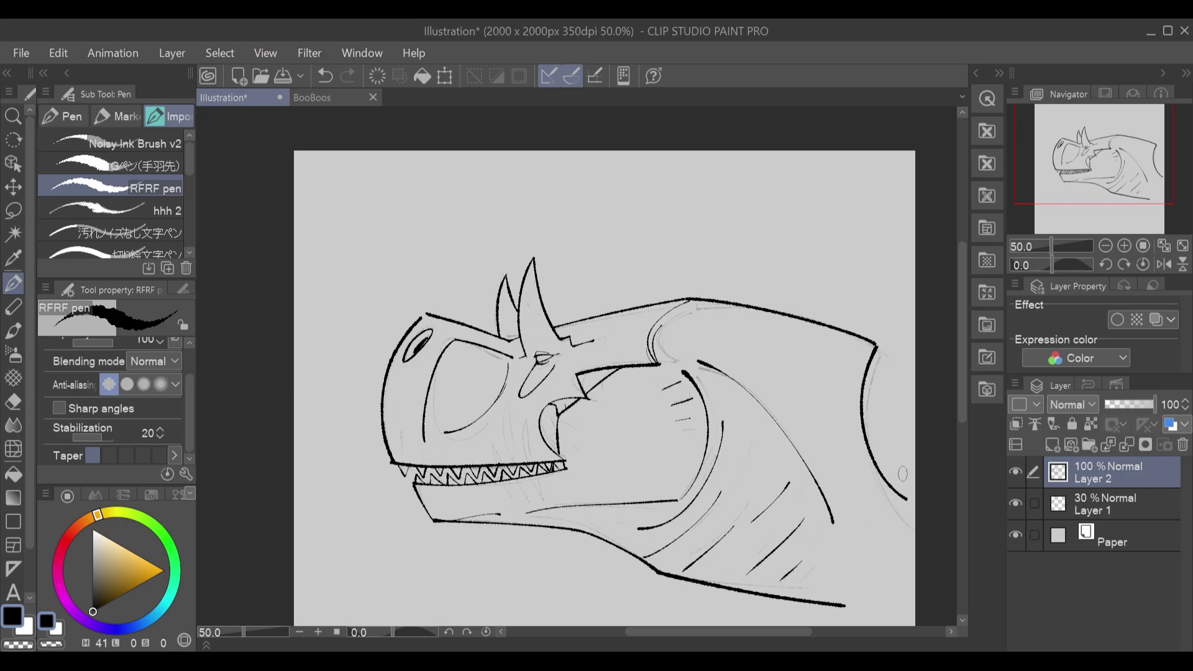
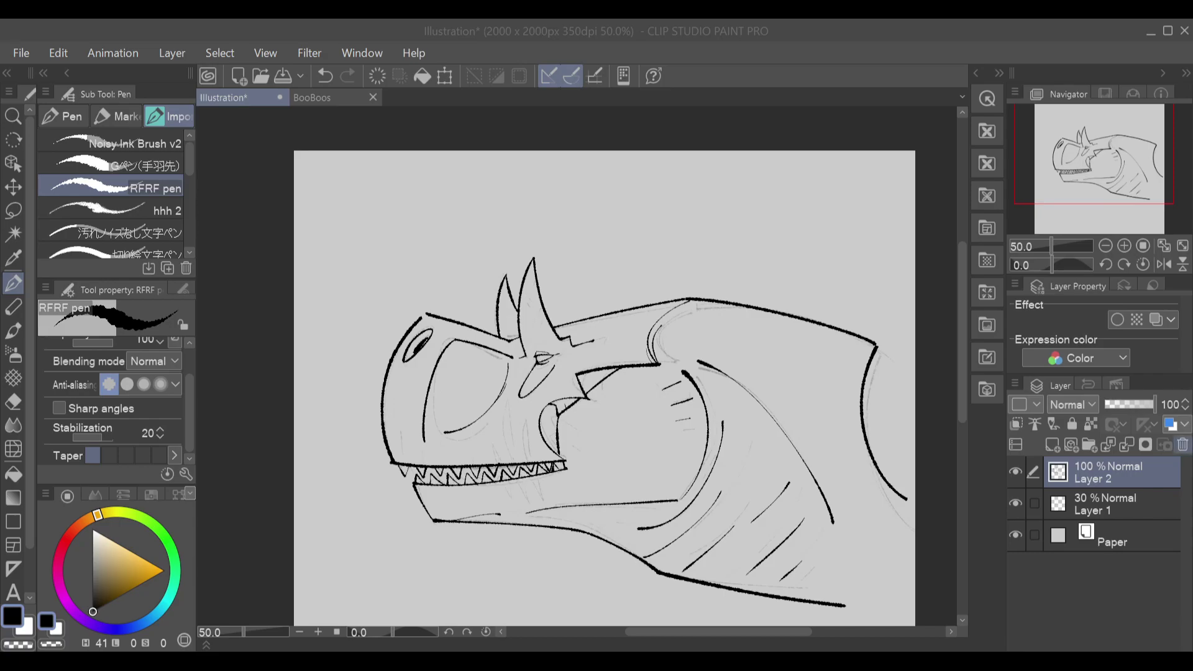
Step: Add a new Layer 3, hide Layers 1 and 2, and switch to the Thin Charcoal pencil
{"action": "left_click_drag", "start_coordinate": [1110, 178], "coordinate": [1105, 187]}
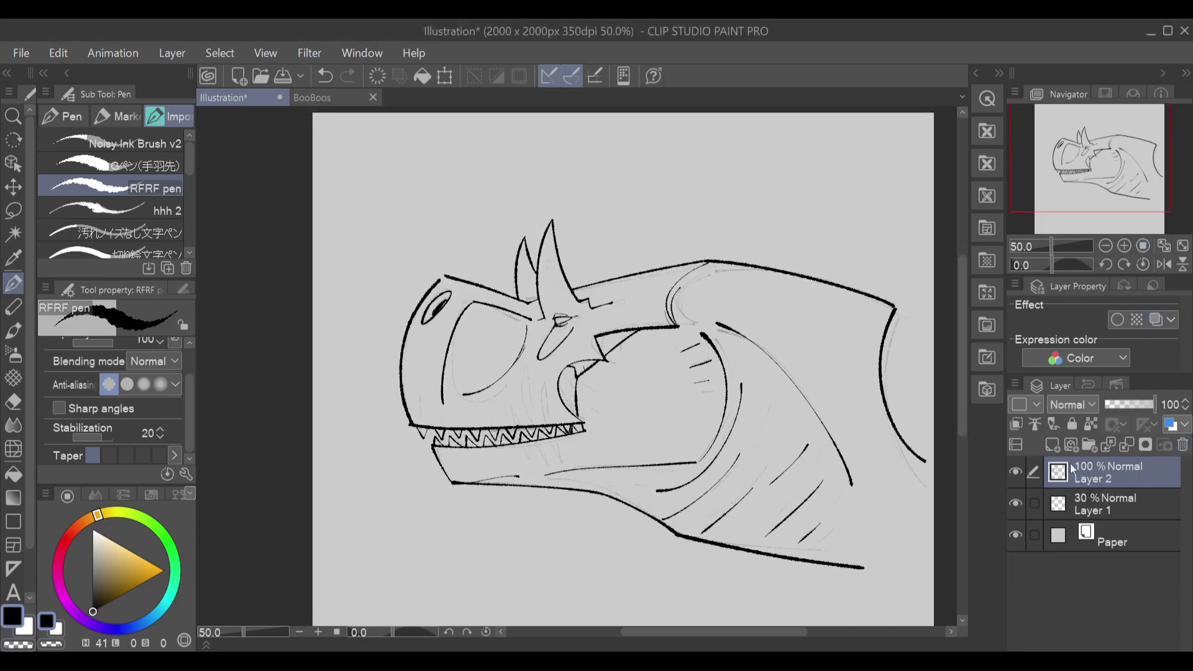
{"action": "left_click", "coordinate": [1076, 445]}
{"action": "left_click_drag", "start_coordinate": [1017, 505], "coordinate": [1018, 534]}
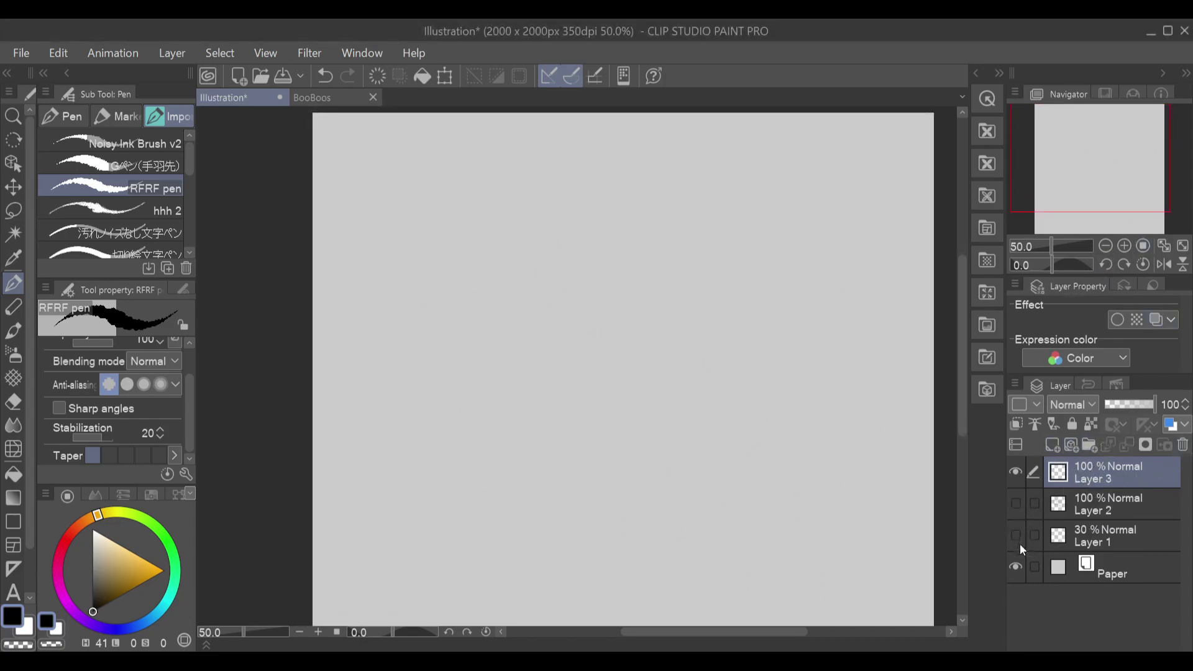
{"action": "key", "text": "p"}
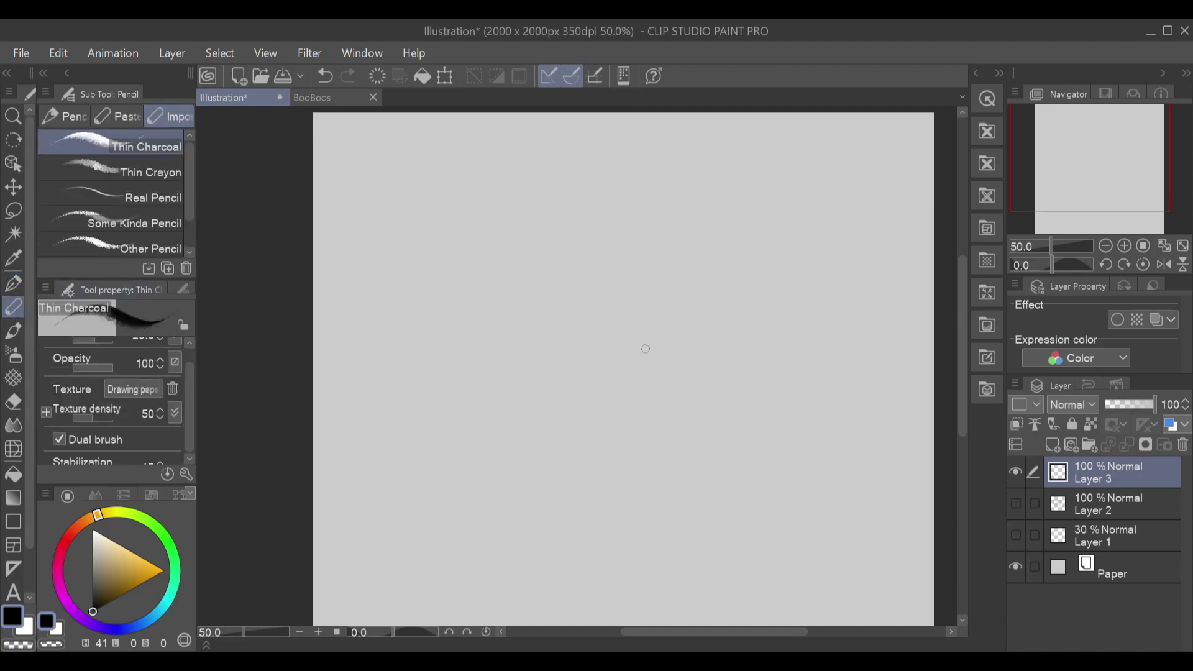
{"action": "mouse_move", "coordinate": [579, 281]}
{"action": "left_mouse_down"}
{"action": "mouse_move", "coordinate": [666, 375]}
{"action": "mouse_move", "coordinate": [562, 281]}
{"action": "mouse_move", "coordinate": [544, 315]}
{"action": "mouse_move", "coordinate": [658, 269]}
{"action": "mouse_move", "coordinate": [668, 431]}
{"action": "mouse_move", "coordinate": [691, 270]}
{"action": "mouse_move", "coordinate": [532, 401]}
{"action": "mouse_move", "coordinate": [647, 269]}
{"action": "mouse_move", "coordinate": [519, 434]}
{"action": "mouse_move", "coordinate": [605, 288]}
{"action": "mouse_move", "coordinate": [650, 268]}
{"action": "mouse_move", "coordinate": [749, 352]}
{"action": "mouse_move", "coordinate": [684, 267]}
{"action": "left_mouse_up"}
{"action": "key", "text": "ctrl+z"}
{"action": "key", "text": "ctrl+z"}
{"action": "key", "text": "ctrl+z"}
{"action": "key", "text": "ctrl+z"}
{"action": "key", "text": "ctrl+z"}
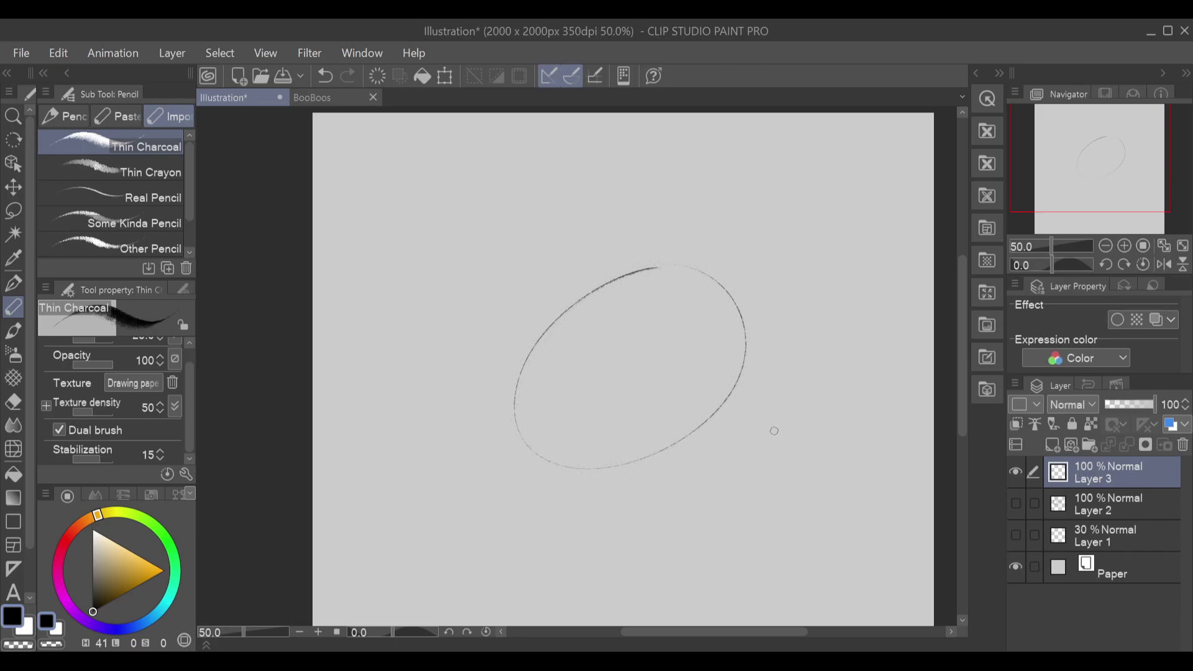
{"action": "key", "text": "ctrl+z"}
Step: Sketch a small narrowed eye with a flat upper lid near the canvas centre
{"action": "mouse_move", "coordinate": [654, 348]}
{"action": "left_mouse_down"}
{"action": "mouse_move", "coordinate": [659, 363]}
{"action": "mouse_move", "coordinate": [634, 360]}
{"action": "mouse_move", "coordinate": [656, 368]}
{"action": "mouse_move", "coordinate": [638, 357]}
{"action": "left_mouse_up"}
{"action": "key", "text": "ctrl+z"}
{"action": "key", "text": "ctrl+z"}
{"action": "key", "text": "ctrl+z"}
{"action": "key", "text": "ctrl+z"}
{"action": "key", "text": "ctrl+z"}
{"action": "key", "text": "ctrl+z"}
{"action": "key", "text": "ctrl+z"}
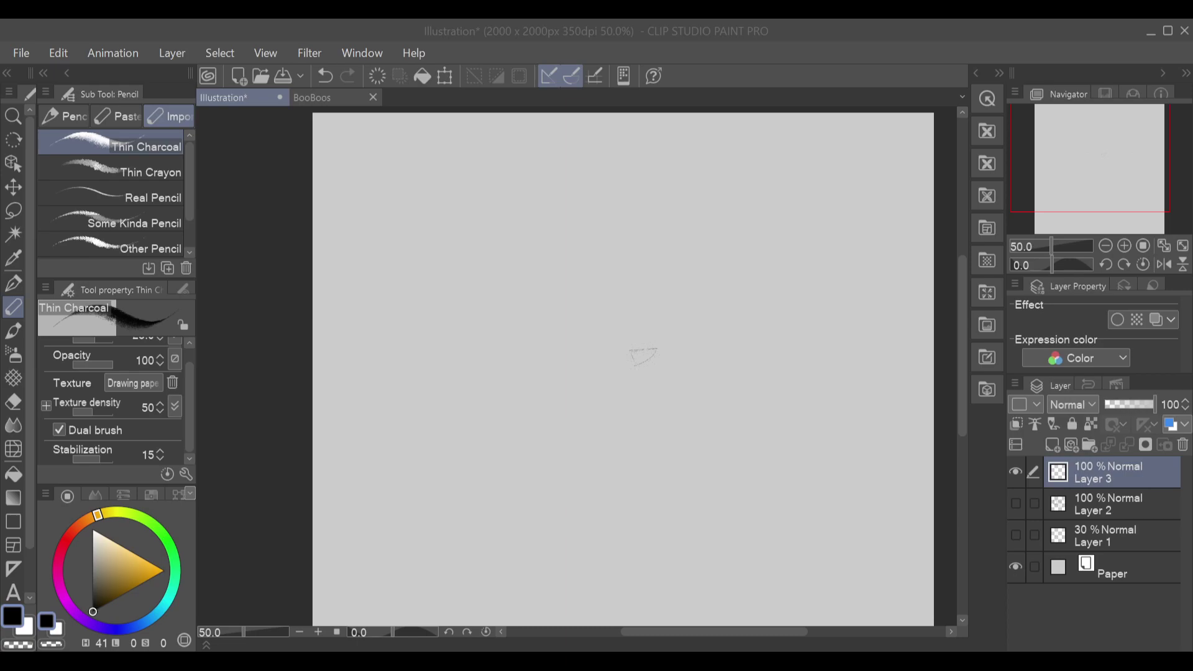
{"action": "mouse_move", "coordinate": [583, 332]}
{"action": "left_mouse_down"}
{"action": "mouse_move", "coordinate": [622, 420]}
{"action": "mouse_move", "coordinate": [497, 480]}
{"action": "left_mouse_up"}
{"action": "key", "text": "ctrl+z"}
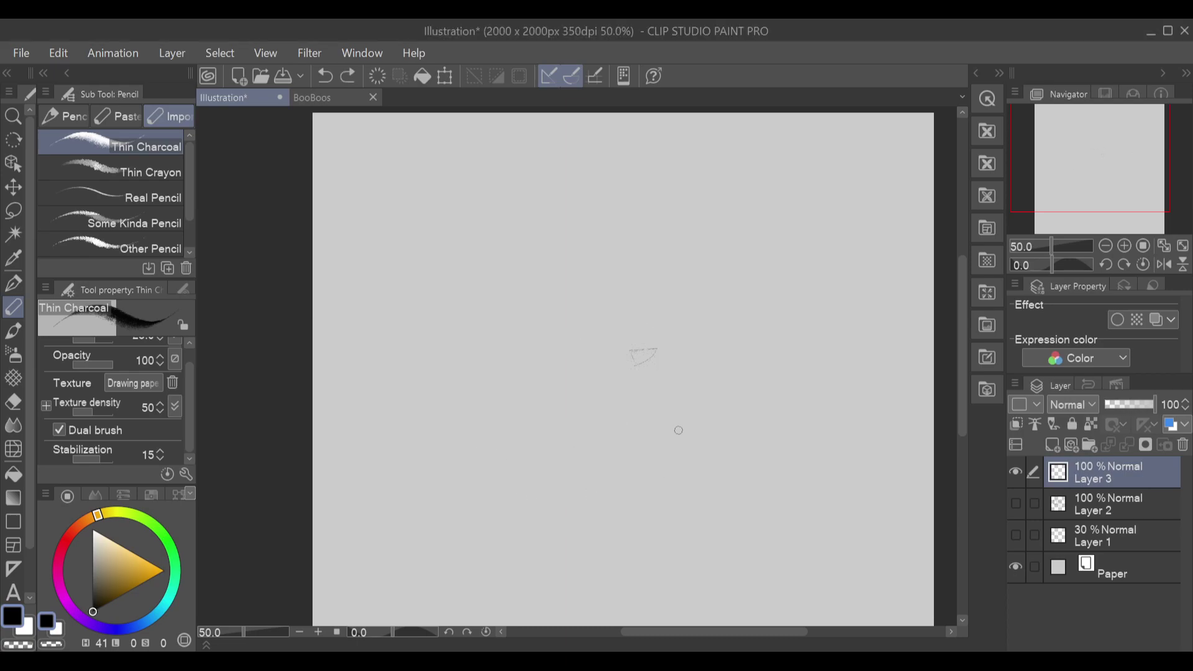
Step: Strengthen the small eye's lid and lower outline
{"action": "left_click", "coordinate": [1124, 246]}
{"action": "left_click", "coordinate": [1124, 245]}
{"action": "mouse_move", "coordinate": [679, 337]}
{"action": "left_mouse_down"}
{"action": "mouse_move", "coordinate": [749, 333]}
{"action": "mouse_move", "coordinate": [684, 344]}
{"action": "mouse_move", "coordinate": [657, 365]}
{"action": "mouse_move", "coordinate": [687, 342]}
{"action": "mouse_move", "coordinate": [658, 361]}
{"action": "left_mouse_up"}
{"action": "left_click", "coordinate": [1106, 246]}
{"action": "key", "text": "ctrl+z"}
{"action": "key", "text": "ctrl+z"}
{"action": "key", "text": "ctrl+z"}
{"action": "key", "text": "ctrl+z"}
{"action": "key", "text": "ctrl+z"}
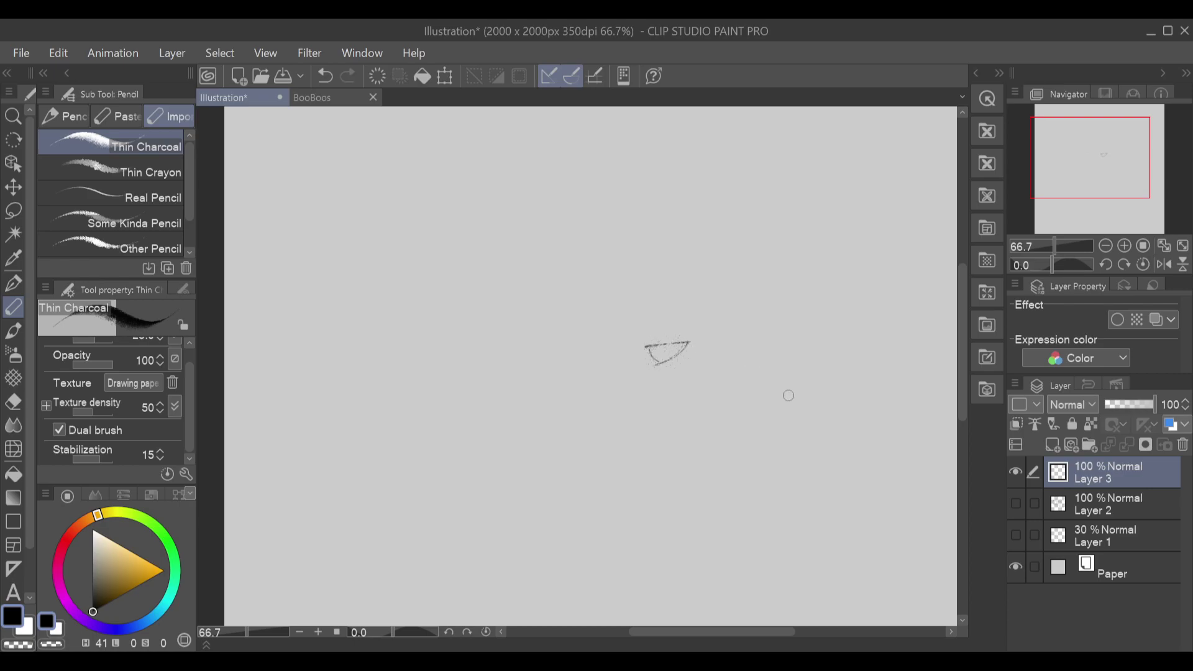
Step: Try a stroke below the small eye and undo the eye sketch
{"action": "left_click_drag", "start_coordinate": [585, 391], "coordinate": [653, 390]}
{"action": "key", "text": "ctrl+z"}
{"action": "key", "text": "ctrl+z"}
{"action": "key", "text": "ctrl+z"}
{"action": "key", "text": "ctrl+z"}
{"action": "key", "text": "ctrl+z"}
{"action": "key", "text": "ctrl+z"}
Step: Sketch a new head's slanted eye, the curve in front of it, and a long arched snout shape below
{"action": "mouse_move", "coordinate": [521, 225]}
{"action": "left_mouse_down"}
{"action": "mouse_move", "coordinate": [502, 275]}
{"action": "mouse_move", "coordinate": [552, 296]}
{"action": "mouse_move", "coordinate": [543, 292]}
{"action": "mouse_move", "coordinate": [583, 263]}
{"action": "mouse_move", "coordinate": [654, 283]}
{"action": "mouse_move", "coordinate": [546, 294]}
{"action": "mouse_move", "coordinate": [557, 263]}
{"action": "mouse_move", "coordinate": [645, 314]}
{"action": "mouse_move", "coordinate": [651, 340]}
{"action": "left_mouse_up"}
{"action": "key", "text": "ctrl+z"}
{"action": "key", "text": "ctrl+z"}
{"action": "mouse_move", "coordinate": [555, 292]}
{"action": "left_mouse_down"}
{"action": "mouse_move", "coordinate": [622, 278]}
{"action": "mouse_move", "coordinate": [660, 364]}
{"action": "mouse_move", "coordinate": [625, 376]}
{"action": "left_mouse_up"}
{"action": "mouse_move", "coordinate": [562, 244]}
{"action": "left_mouse_down"}
{"action": "mouse_move", "coordinate": [547, 216]}
{"action": "mouse_move", "coordinate": [599, 239]}
{"action": "mouse_move", "coordinate": [584, 204]}
{"action": "mouse_move", "coordinate": [596, 212]}
{"action": "mouse_move", "coordinate": [557, 231]}
{"action": "mouse_move", "coordinate": [604, 209]}
{"action": "mouse_move", "coordinate": [585, 237]}
{"action": "mouse_move", "coordinate": [600, 215]}
{"action": "mouse_move", "coordinate": [559, 238]}
{"action": "mouse_move", "coordinate": [601, 212]}
{"action": "mouse_move", "coordinate": [576, 228]}
{"action": "left_mouse_up"}
{"action": "key", "text": "ctrl+z"}
{"action": "key", "text": "ctrl+z"}
{"action": "key", "text": "ctrl+z"}
{"action": "key", "text": "ctrl+z"}
{"action": "key", "text": "ctrl+z"}
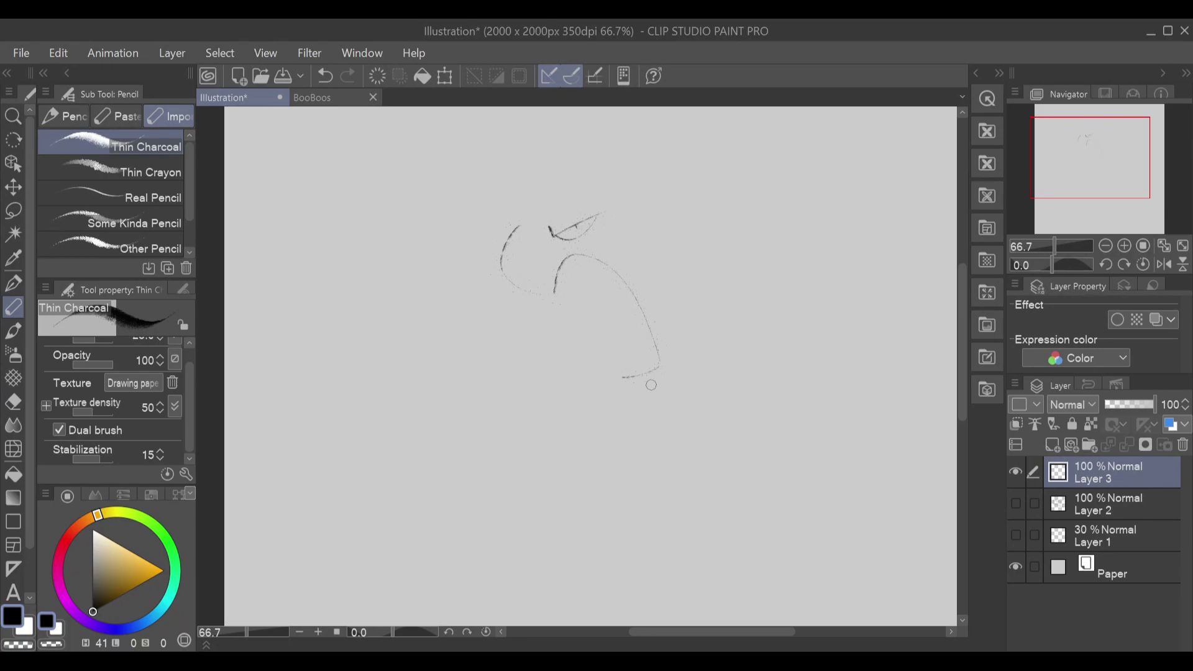
Step: Sketch the creature's lower lip line, jagged triangular teeth on both jaws, and the curved crown above the eye
{"action": "mouse_move", "coordinate": [622, 377]}
{"action": "left_mouse_down"}
{"action": "mouse_move", "coordinate": [629, 361]}
{"action": "mouse_move", "coordinate": [634, 373]}
{"action": "mouse_move", "coordinate": [655, 363]}
{"action": "left_mouse_up"}
{"action": "key", "text": "ctrl+z"}
{"action": "mouse_move", "coordinate": [558, 278]}
{"action": "left_mouse_down"}
{"action": "mouse_move", "coordinate": [566, 290]}
{"action": "mouse_move", "coordinate": [564, 267]}
{"action": "mouse_move", "coordinate": [585, 256]}
{"action": "left_mouse_up"}
{"action": "left_click_drag", "start_coordinate": [520, 226], "coordinate": [550, 191]}
{"action": "key", "text": "ctrl+z"}
{"action": "mouse_move", "coordinate": [548, 234]}
{"action": "left_mouse_down"}
{"action": "mouse_move", "coordinate": [555, 204]}
{"action": "mouse_move", "coordinate": [575, 198]}
{"action": "left_mouse_up"}
{"action": "key", "text": "ctrl+z"}
Step: Rework the front curve of the creature's beak from the crown down to the upper lip
{"action": "mouse_move", "coordinate": [552, 287]}
{"action": "left_mouse_down"}
{"action": "mouse_move", "coordinate": [508, 257]}
{"action": "mouse_move", "coordinate": [540, 217]}
{"action": "left_mouse_up"}
{"action": "key", "text": "ctrl+z"}
{"action": "left_click_drag", "start_coordinate": [553, 291], "coordinate": [530, 226]}
{"action": "key", "text": "ctrl+z"}
{"action": "mouse_move", "coordinate": [550, 293]}
{"action": "left_mouse_down"}
{"action": "mouse_move", "coordinate": [514, 228]}
{"action": "mouse_move", "coordinate": [607, 192]}
{"action": "mouse_move", "coordinate": [703, 313]}
{"action": "left_mouse_up"}
{"action": "key", "text": "ctrl+z"}
Step: Sketch the long sloping line of the neck's back and the throat line running down from the chin
{"action": "mouse_move", "coordinate": [606, 197]}
{"action": "left_mouse_down"}
{"action": "mouse_move", "coordinate": [670, 263]}
{"action": "mouse_move", "coordinate": [732, 421]}
{"action": "left_mouse_up"}
{"action": "key", "text": "ctrl+z"}
{"action": "mouse_move", "coordinate": [608, 198]}
{"action": "left_mouse_down"}
{"action": "mouse_move", "coordinate": [807, 446]}
{"action": "mouse_move", "coordinate": [637, 224]}
{"action": "mouse_move", "coordinate": [819, 437]}
{"action": "mouse_move", "coordinate": [840, 471]}
{"action": "left_mouse_up"}
{"action": "key", "text": "ctrl+z"}
{"action": "mouse_move", "coordinate": [626, 383]}
{"action": "left_mouse_down"}
{"action": "mouse_move", "coordinate": [661, 393]}
{"action": "mouse_move", "coordinate": [666, 542]}
{"action": "left_mouse_up"}
{"action": "key", "text": "ctrl+z"}
{"action": "left_click_drag", "start_coordinate": [658, 394], "coordinate": [624, 563]}
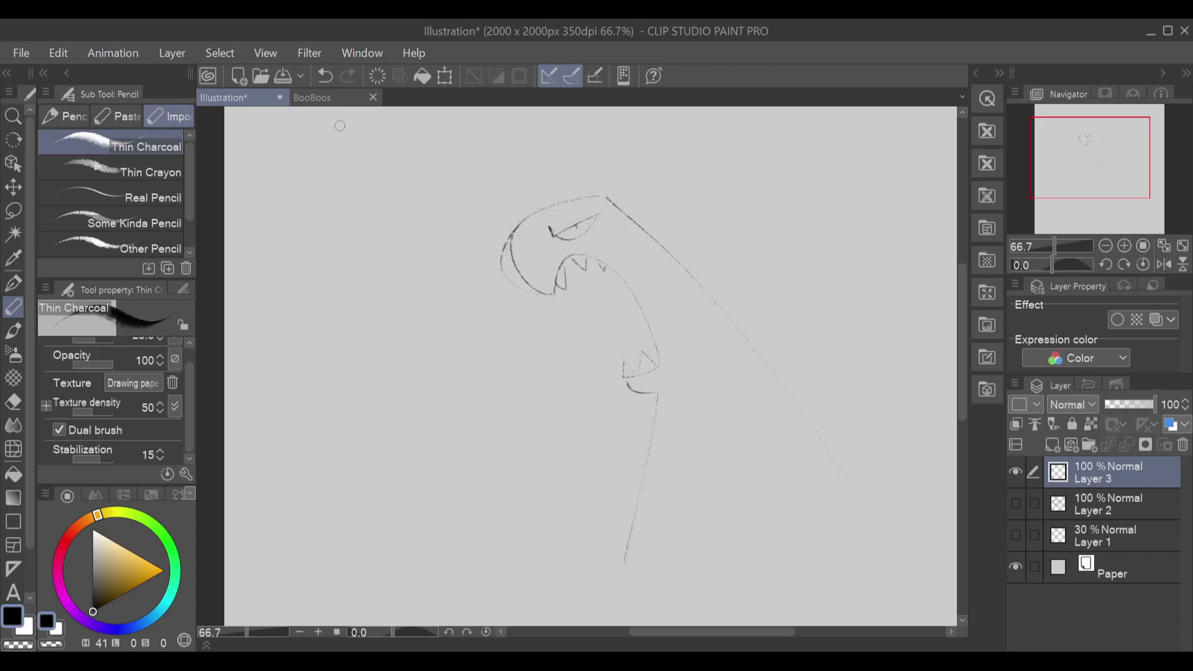
Step: Close the Illustration document and unlock the Big BooBoo Sketch layer in the BooBoos document
{"action": "left_click", "coordinate": [284, 99]}
{"action": "left_click", "coordinate": [602, 279]}
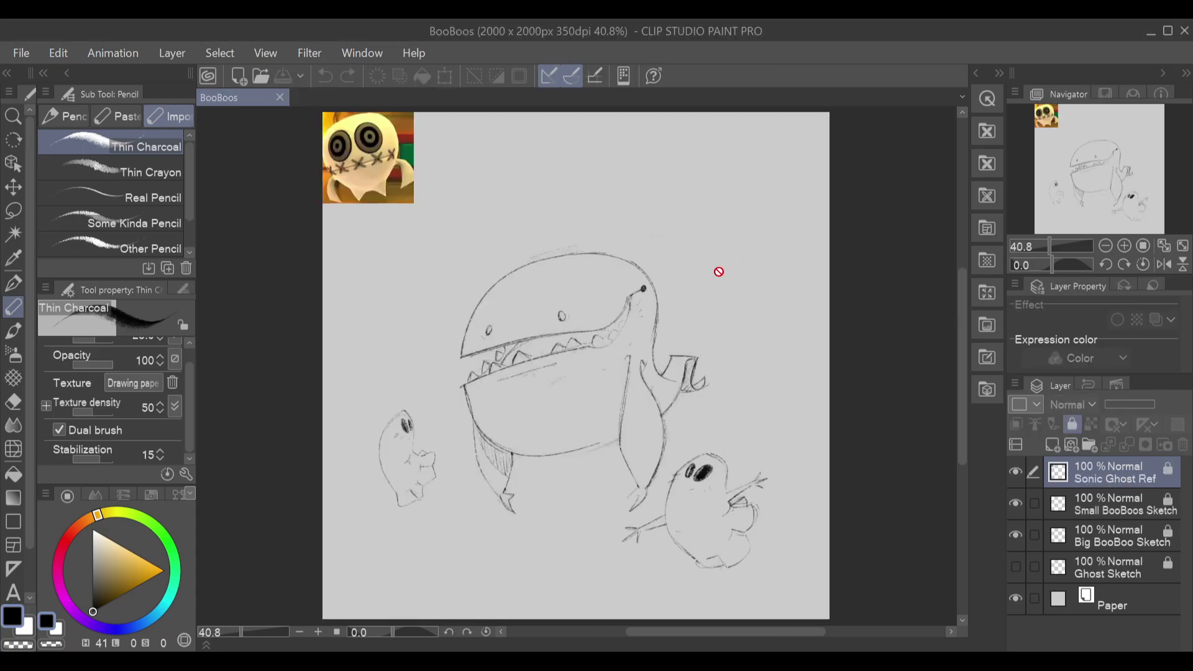
{"action": "left_click", "coordinate": [1125, 503]}
{"action": "left_click", "coordinate": [1114, 539]}
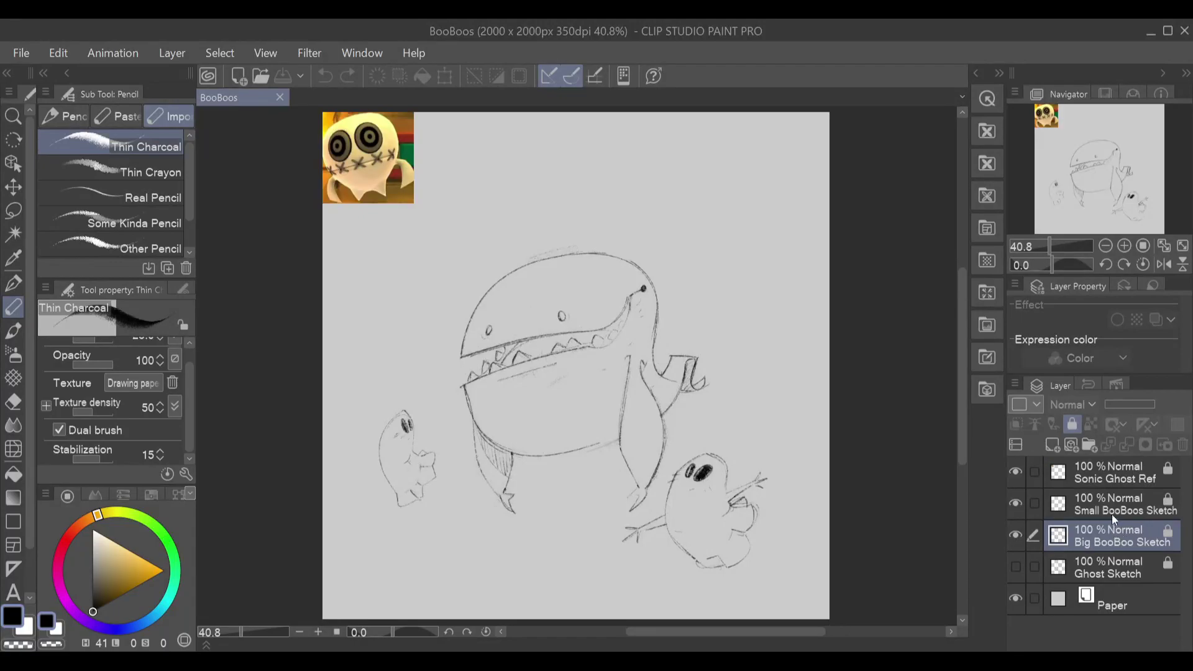
{"action": "left_click", "coordinate": [1125, 479]}
{"action": "left_click", "coordinate": [1124, 543]}
{"action": "left_click", "coordinate": [1073, 425]}
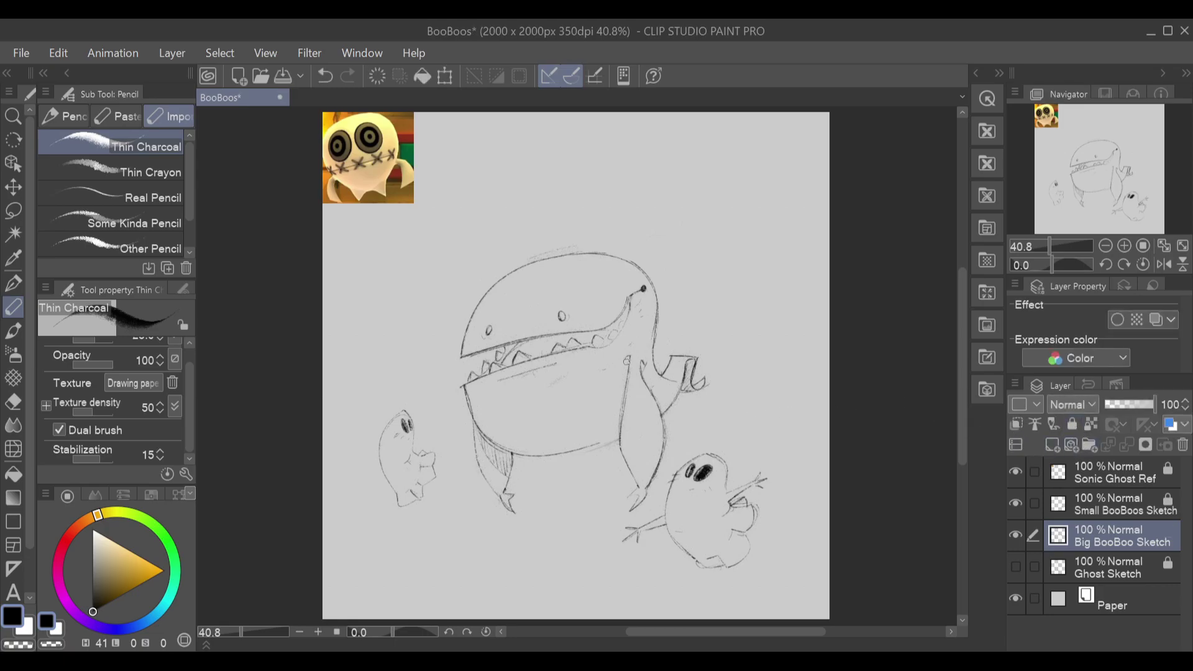
{"action": "key", "text": "ctrl+z"}
{"action": "left_click_drag", "start_coordinate": [653, 417], "coordinate": [639, 435]}
{"action": "key", "text": "ctrl+z"}
{"action": "key", "text": "ctrl+z"}
Step: Retrace the lower lip line of the big BooBoo's open mouth with the Thin Charcoal pencil
{"action": "left_click", "coordinate": [1119, 245]}
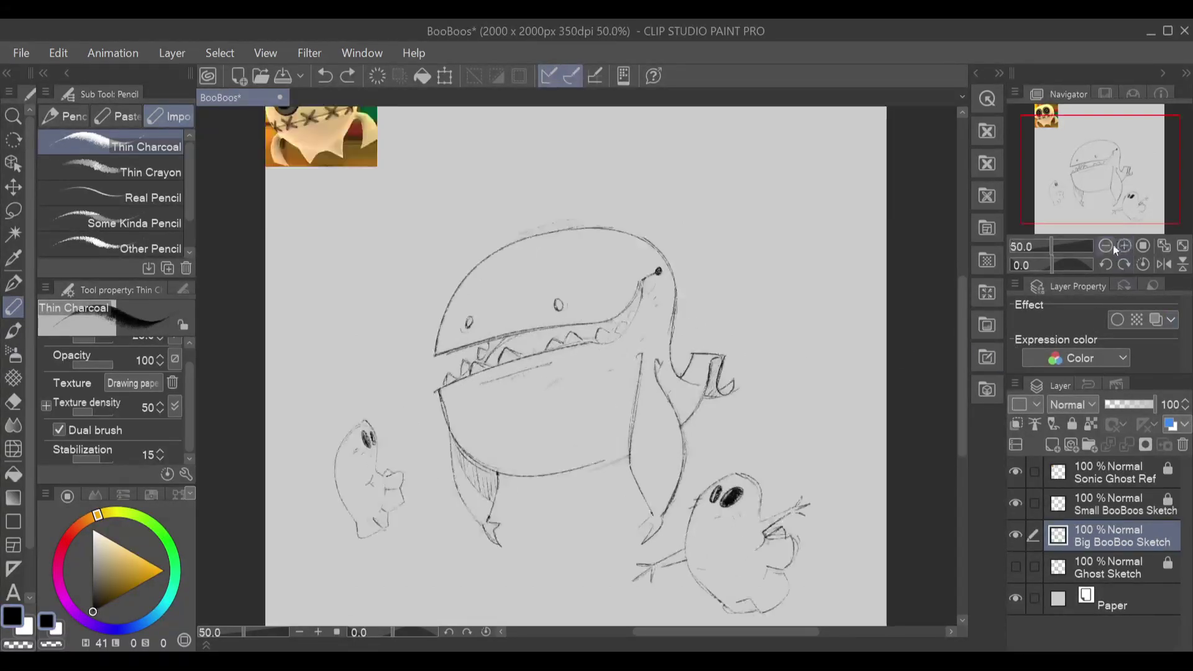
{"action": "left_click_drag", "start_coordinate": [529, 354], "coordinate": [559, 347]}
{"action": "key", "text": "ctrl+z"}
{"action": "left_click_drag", "start_coordinate": [436, 389], "coordinate": [581, 344]}
{"action": "key", "text": "ctrl+z"}
{"action": "left_click_drag", "start_coordinate": [435, 392], "coordinate": [630, 326]}
{"action": "key", "text": "ctrl+z"}
{"action": "key", "text": "ctrl+z"}
Step: Rework the curve at the big BooBoo's mouth corner where it sweeps down into the lower lip
{"action": "left_click_drag", "start_coordinate": [643, 281], "coordinate": [630, 327]}
{"action": "key", "text": "ctrl+z"}
{"action": "left_click_drag", "start_coordinate": [644, 284], "coordinate": [622, 338]}
{"action": "key", "text": "ctrl+z"}
{"action": "mouse_move", "coordinate": [642, 282]}
{"action": "left_mouse_down"}
{"action": "mouse_move", "coordinate": [621, 337]}
{"action": "mouse_move", "coordinate": [641, 300]}
{"action": "mouse_move", "coordinate": [620, 336]}
{"action": "mouse_move", "coordinate": [592, 340]}
{"action": "left_mouse_up"}
{"action": "key", "text": "ctrl+z"}
{"action": "key", "text": "ctrl+z"}
{"action": "left_click_drag", "start_coordinate": [647, 279], "coordinate": [591, 345]}
{"action": "key", "text": "ctrl+z"}
{"action": "mouse_move", "coordinate": [643, 298]}
{"action": "left_mouse_down"}
{"action": "mouse_move", "coordinate": [594, 345]}
{"action": "mouse_move", "coordinate": [500, 366]}
{"action": "left_mouse_up"}
{"action": "key", "text": "ctrl+z"}
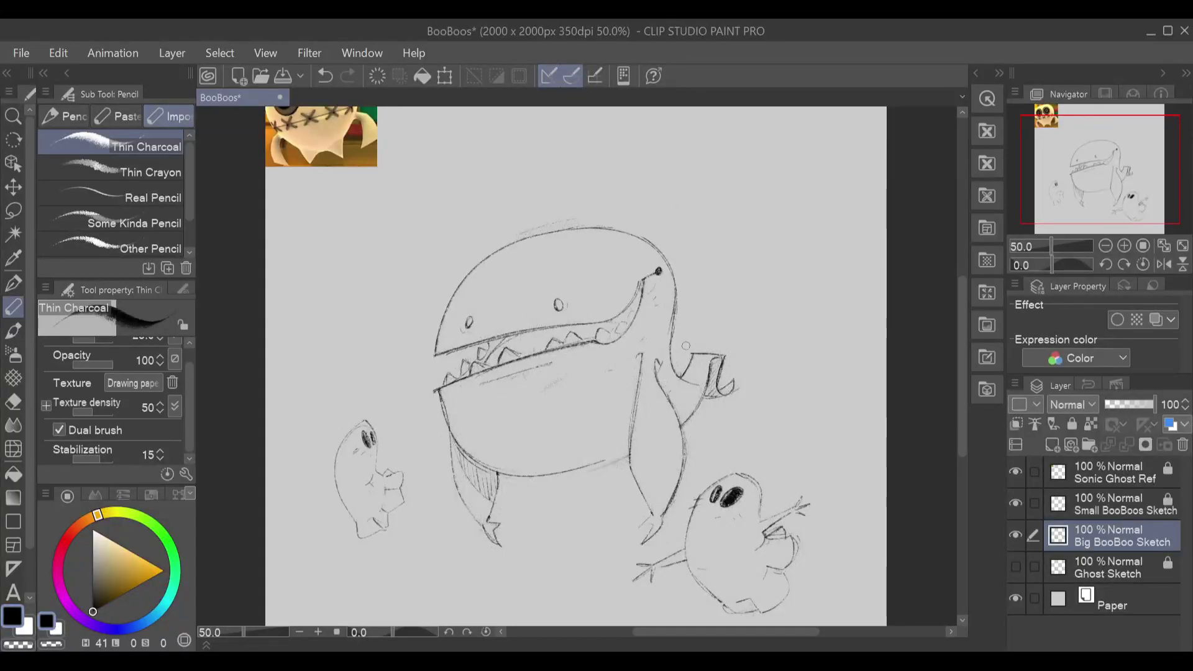
Step: Try large oval outlines around both of the big BooBoo's small eyes and undo them
{"action": "mouse_move", "coordinate": [477, 304]}
{"action": "left_mouse_down"}
{"action": "mouse_move", "coordinate": [456, 335]}
{"action": "mouse_move", "coordinate": [484, 300]}
{"action": "left_mouse_up"}
{"action": "mouse_move", "coordinate": [597, 305]}
{"action": "left_mouse_down"}
{"action": "mouse_move", "coordinate": [549, 282]}
{"action": "mouse_move", "coordinate": [573, 323]}
{"action": "mouse_move", "coordinate": [558, 281]}
{"action": "mouse_move", "coordinate": [540, 312]}
{"action": "mouse_move", "coordinate": [583, 291]}
{"action": "left_mouse_up"}
{"action": "key", "text": "ctrl+z"}
{"action": "key", "text": "ctrl+z"}
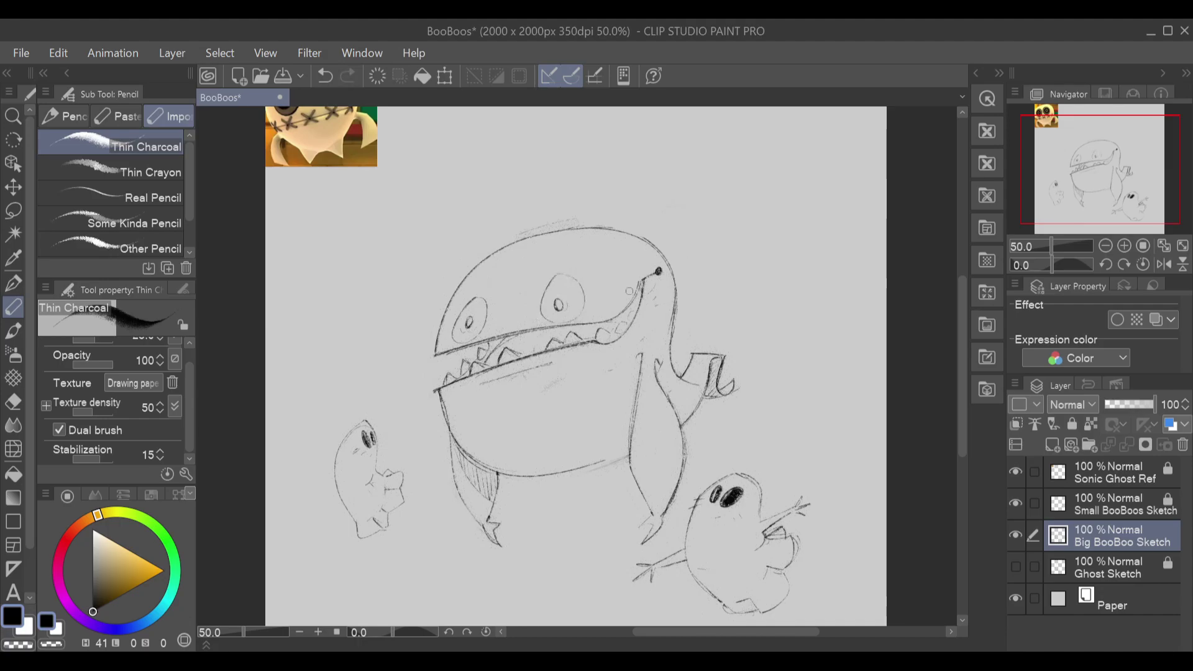
{"action": "key", "text": "ctrl+z"}
{"action": "key", "text": "ctrl+z"}
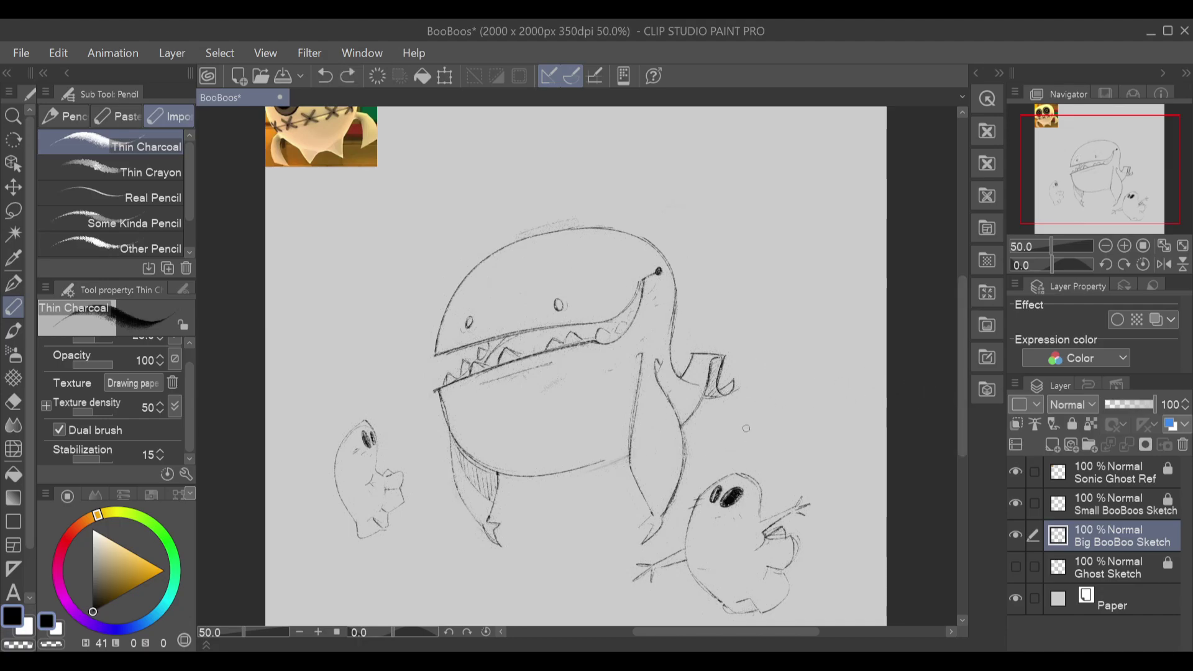
{"action": "left_click", "coordinate": [694, 356]}
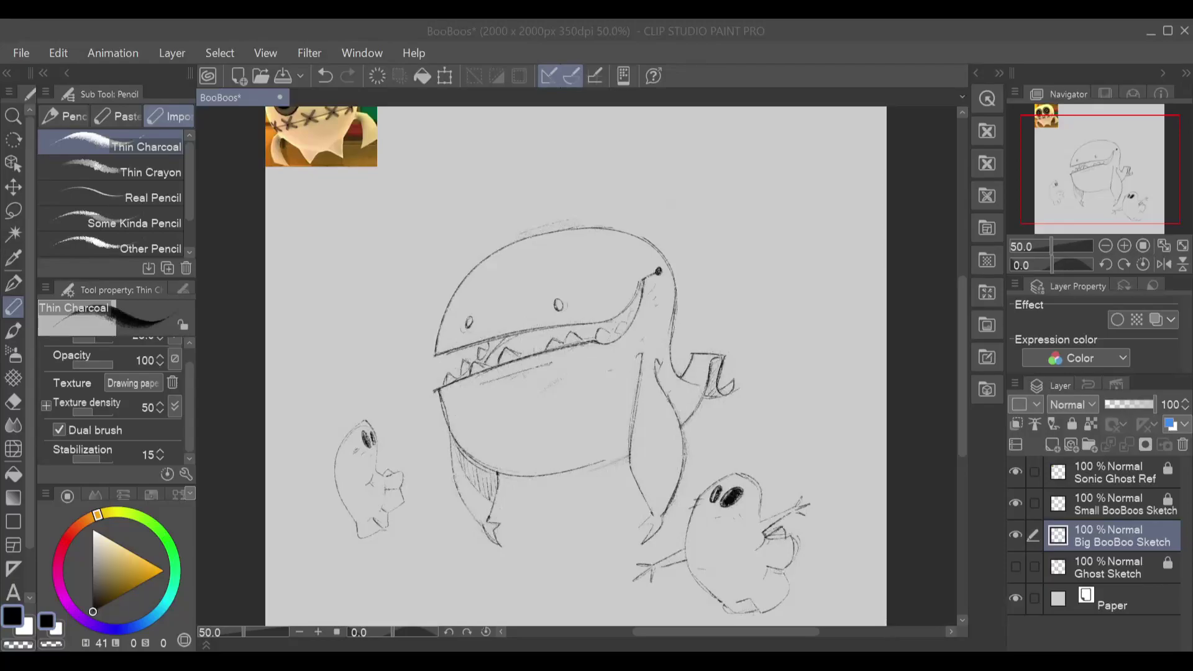
{"action": "left_click_drag", "start_coordinate": [764, 290], "coordinate": [764, 352]}
{"action": "key", "text": "ctrl+z"}
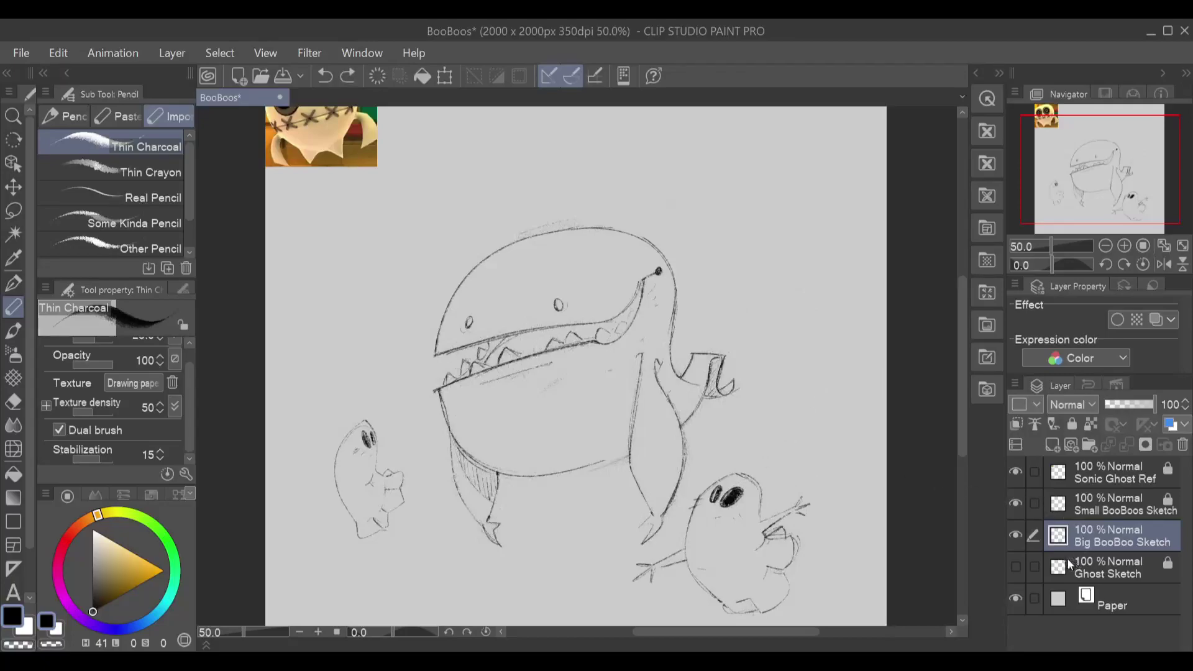
Step: Try inking the big BooBoo's lower jaw outline with the RFRF pen on the sketch layer and undo it
{"action": "left_click", "coordinate": [13, 283]}
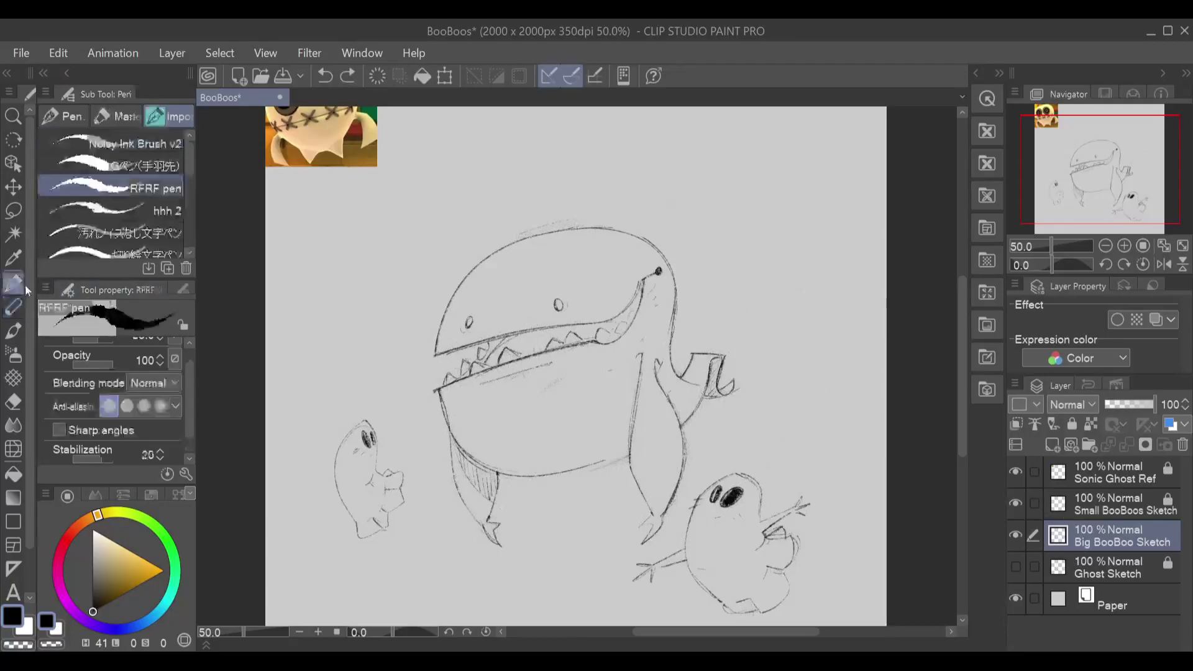
{"action": "left_click_drag", "start_coordinate": [438, 391], "coordinate": [466, 457]}
{"action": "key", "text": "ctrl+z"}
{"action": "mouse_move", "coordinate": [438, 390]}
{"action": "left_mouse_down"}
{"action": "mouse_move", "coordinate": [495, 473]}
{"action": "mouse_move", "coordinate": [524, 477]}
{"action": "left_mouse_up"}
{"action": "key", "text": "ctrl+z"}
{"action": "left_click_drag", "start_coordinate": [439, 391], "coordinate": [585, 468]}
{"action": "key", "text": "ctrl+z"}
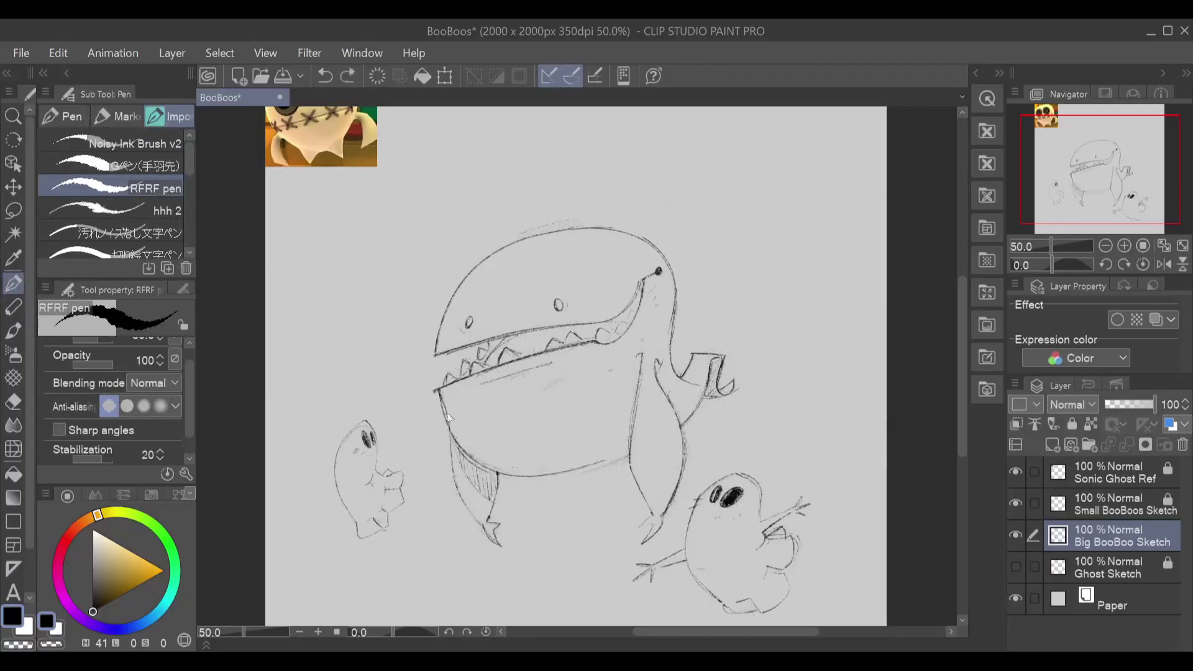
{"action": "left_click_drag", "start_coordinate": [436, 390], "coordinate": [602, 463]}
{"action": "mouse_move", "coordinate": [439, 391]}
{"action": "left_mouse_down"}
{"action": "mouse_move", "coordinate": [467, 451]}
{"action": "mouse_move", "coordinate": [586, 471]}
{"action": "mouse_move", "coordinate": [625, 463]}
{"action": "left_mouse_up"}
{"action": "key", "text": "ctrl+z"}
{"action": "mouse_move", "coordinate": [439, 390]}
{"action": "left_mouse_down"}
{"action": "mouse_move", "coordinate": [578, 477]}
{"action": "mouse_move", "coordinate": [621, 463]}
{"action": "left_mouse_up"}
{"action": "key", "text": "ctrl+z"}
{"action": "mouse_move", "coordinate": [439, 390]}
{"action": "left_mouse_down"}
{"action": "mouse_move", "coordinate": [564, 471]}
{"action": "mouse_move", "coordinate": [624, 461]}
{"action": "left_mouse_up"}
{"action": "key", "text": "ctrl+z"}
{"action": "mouse_move", "coordinate": [439, 390]}
{"action": "left_mouse_down"}
{"action": "mouse_move", "coordinate": [452, 431]}
{"action": "mouse_move", "coordinate": [546, 473]}
{"action": "mouse_move", "coordinate": [625, 453]}
{"action": "left_mouse_up"}
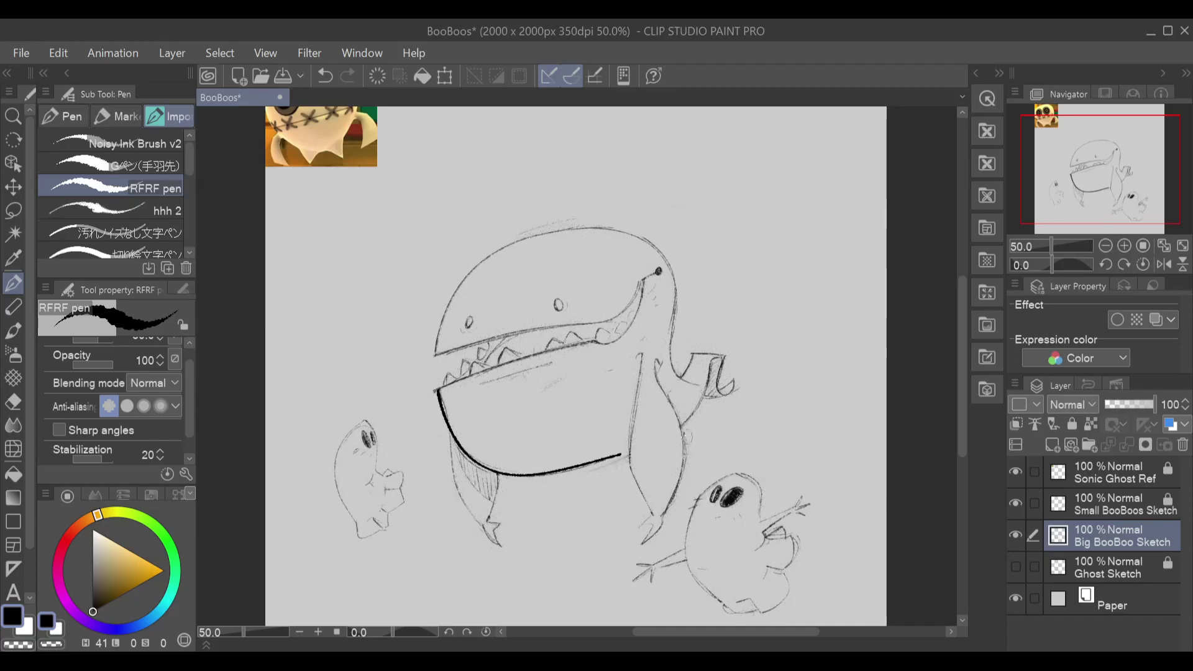
{"action": "key", "text": "ctrl+z"}
Step: Add a layer above Big BooBoo Sketch and fill most of the lower jaw solid black with the RFRF pen
{"action": "left_click", "coordinate": [1052, 445]}
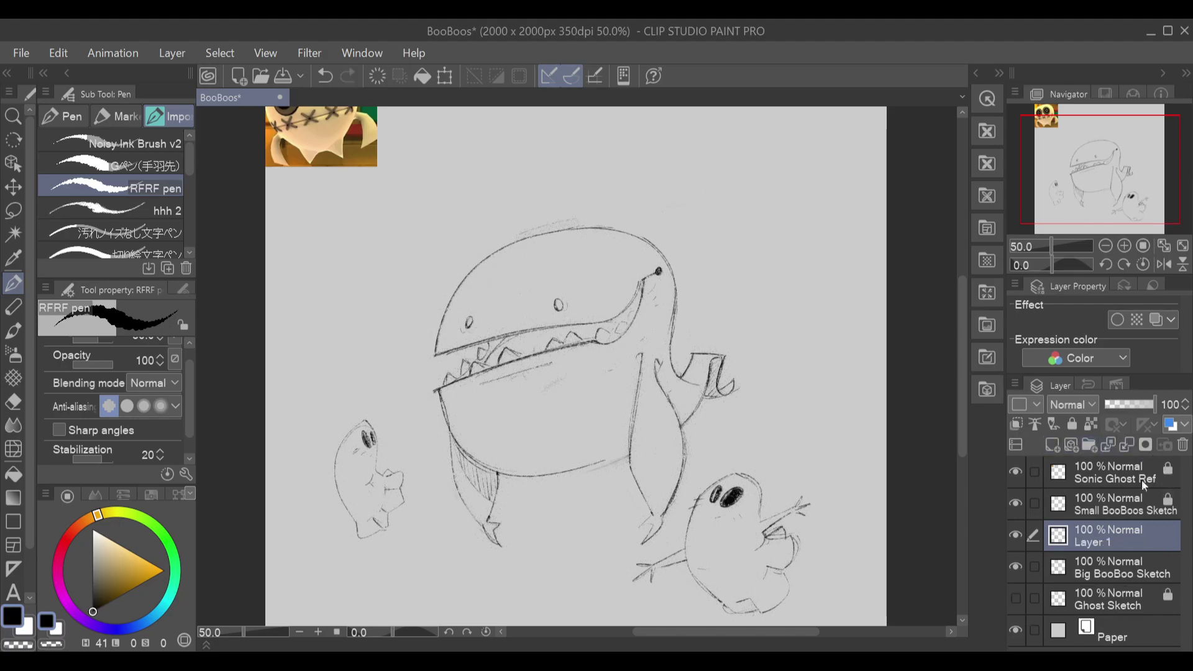
{"action": "mouse_move", "coordinate": [440, 391]}
{"action": "left_mouse_down"}
{"action": "mouse_move", "coordinate": [609, 351]}
{"action": "mouse_move", "coordinate": [527, 361]}
{"action": "mouse_move", "coordinate": [586, 343]}
{"action": "left_mouse_up"}
{"action": "key", "text": "ctrl+z"}
{"action": "key", "text": "ctrl+z"}
{"action": "left_click_drag", "start_coordinate": [439, 393], "coordinate": [590, 341]}
{"action": "key", "text": "ctrl+z"}
{"action": "left_click_drag", "start_coordinate": [439, 390], "coordinate": [585, 342]}
{"action": "key", "text": "ctrl+z"}
{"action": "mouse_move", "coordinate": [438, 391]}
{"action": "left_mouse_down"}
{"action": "mouse_move", "coordinate": [586, 343]}
{"action": "mouse_move", "coordinate": [447, 390]}
{"action": "mouse_move", "coordinate": [448, 411]}
{"action": "mouse_move", "coordinate": [441, 394]}
{"action": "mouse_move", "coordinate": [449, 428]}
{"action": "mouse_move", "coordinate": [445, 394]}
{"action": "mouse_move", "coordinate": [472, 448]}
{"action": "mouse_move", "coordinate": [460, 438]}
{"action": "mouse_move", "coordinate": [457, 427]}
{"action": "mouse_move", "coordinate": [499, 468]}
{"action": "mouse_move", "coordinate": [452, 405]}
{"action": "mouse_move", "coordinate": [468, 443]}
{"action": "mouse_move", "coordinate": [479, 434]}
{"action": "mouse_move", "coordinate": [459, 407]}
{"action": "mouse_move", "coordinate": [492, 451]}
{"action": "mouse_move", "coordinate": [456, 391]}
{"action": "mouse_move", "coordinate": [507, 456]}
{"action": "mouse_move", "coordinate": [454, 404]}
{"action": "mouse_move", "coordinate": [479, 441]}
{"action": "mouse_move", "coordinate": [466, 390]}
{"action": "mouse_move", "coordinate": [506, 451]}
{"action": "mouse_move", "coordinate": [477, 386]}
{"action": "mouse_move", "coordinate": [491, 425]}
{"action": "mouse_move", "coordinate": [503, 378]}
{"action": "mouse_move", "coordinate": [468, 391]}
{"action": "mouse_move", "coordinate": [592, 357]}
{"action": "mouse_move", "coordinate": [484, 404]}
{"action": "mouse_move", "coordinate": [543, 365]}
{"action": "left_mouse_up"}
{"action": "mouse_move", "coordinate": [481, 412]}
{"action": "left_mouse_down"}
{"action": "mouse_move", "coordinate": [581, 364]}
{"action": "mouse_move", "coordinate": [485, 421]}
{"action": "mouse_move", "coordinate": [565, 374]}
{"action": "mouse_move", "coordinate": [491, 438]}
{"action": "mouse_move", "coordinate": [492, 424]}
{"action": "mouse_move", "coordinate": [532, 465]}
{"action": "mouse_move", "coordinate": [478, 456]}
{"action": "mouse_move", "coordinate": [534, 454]}
{"action": "mouse_move", "coordinate": [468, 439]}
{"action": "mouse_move", "coordinate": [535, 466]}
{"action": "mouse_move", "coordinate": [457, 434]}
{"action": "mouse_move", "coordinate": [573, 454]}
{"action": "mouse_move", "coordinate": [515, 454]}
{"action": "mouse_move", "coordinate": [570, 451]}
{"action": "mouse_move", "coordinate": [571, 429]}
{"action": "mouse_move", "coordinate": [541, 422]}
{"action": "mouse_move", "coordinate": [520, 453]}
{"action": "mouse_move", "coordinate": [598, 423]}
{"action": "mouse_move", "coordinate": [500, 464]}
{"action": "mouse_move", "coordinate": [606, 389]}
{"action": "mouse_move", "coordinate": [488, 445]}
{"action": "mouse_move", "coordinate": [607, 366]}
{"action": "mouse_move", "coordinate": [558, 382]}
{"action": "mouse_move", "coordinate": [614, 356]}
{"action": "mouse_move", "coordinate": [597, 347]}
{"action": "mouse_move", "coordinate": [566, 362]}
{"action": "mouse_move", "coordinate": [593, 346]}
{"action": "mouse_move", "coordinate": [538, 363]}
{"action": "mouse_move", "coordinate": [634, 345]}
{"action": "mouse_move", "coordinate": [597, 362]}
{"action": "mouse_move", "coordinate": [644, 316]}
{"action": "left_mouse_up"}
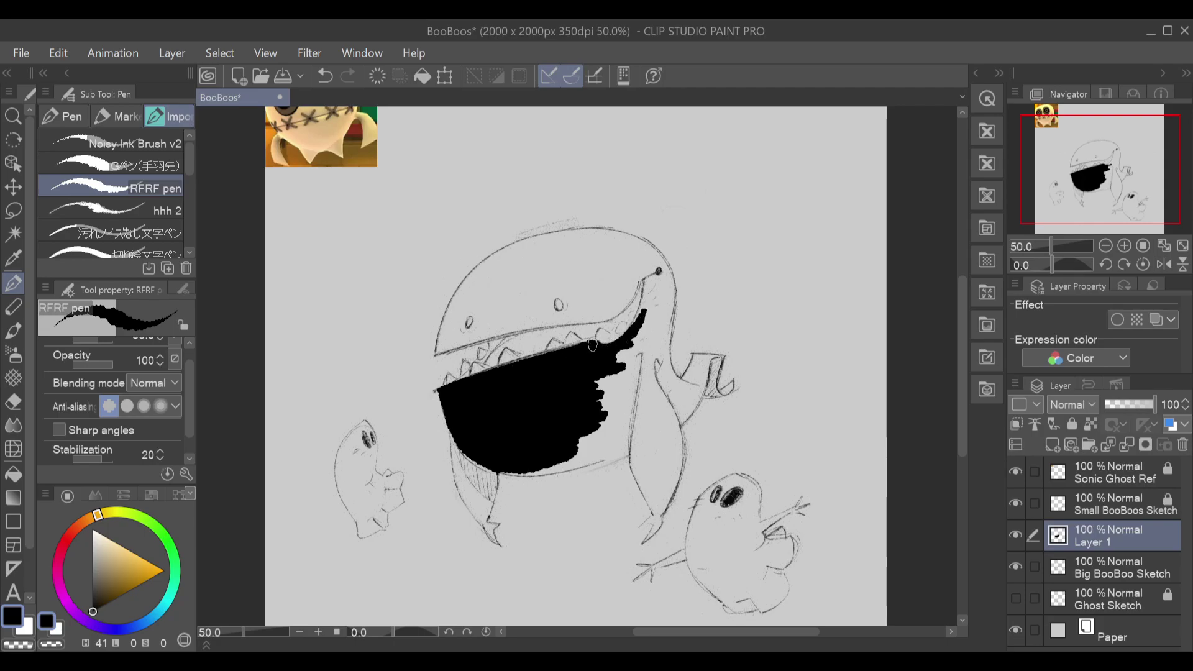
Step: Refine the upper edge of the black jaw and check the shape with the Big BooBoo Sketch layer temporarily hidden
{"action": "left_click_drag", "start_coordinate": [600, 345], "coordinate": [493, 376]}
{"action": "mouse_move", "coordinate": [599, 346]}
{"action": "left_mouse_down"}
{"action": "mouse_move", "coordinate": [548, 353]}
{"action": "mouse_move", "coordinate": [455, 394]}
{"action": "mouse_move", "coordinate": [609, 360]}
{"action": "mouse_move", "coordinate": [595, 347]}
{"action": "mouse_move", "coordinate": [503, 370]}
{"action": "mouse_move", "coordinate": [523, 390]}
{"action": "left_mouse_up"}
{"action": "key", "text": "ctrl+z"}
{"action": "left_click", "coordinate": [1016, 567]}
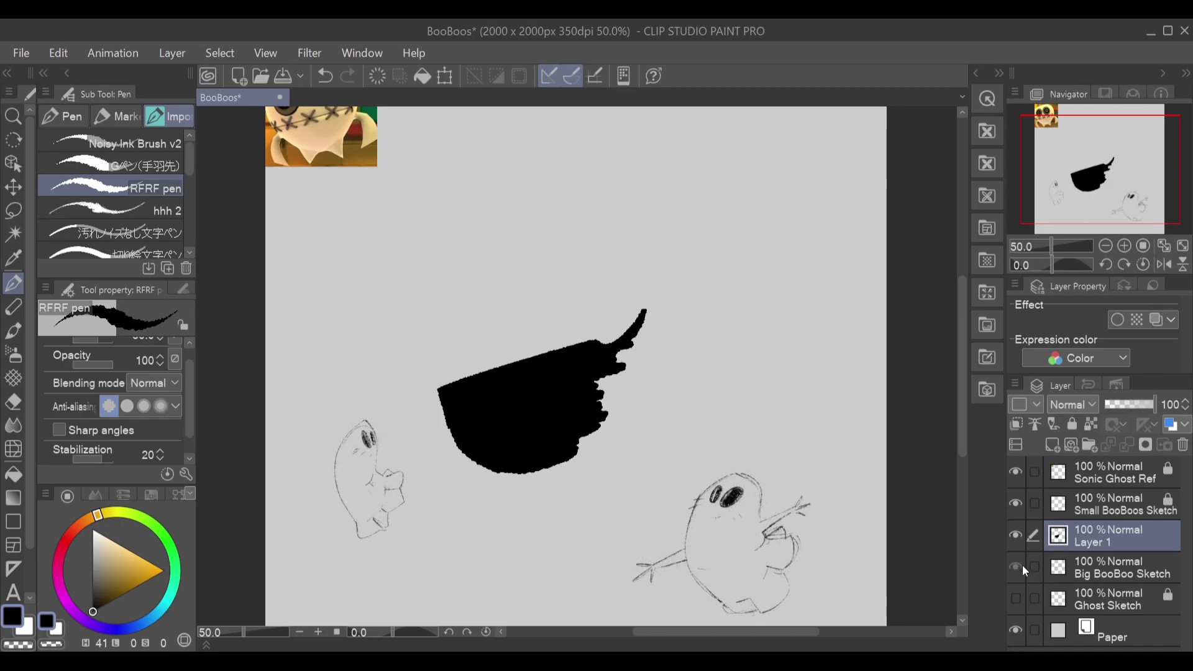
{"action": "left_click", "coordinate": [1023, 566]}
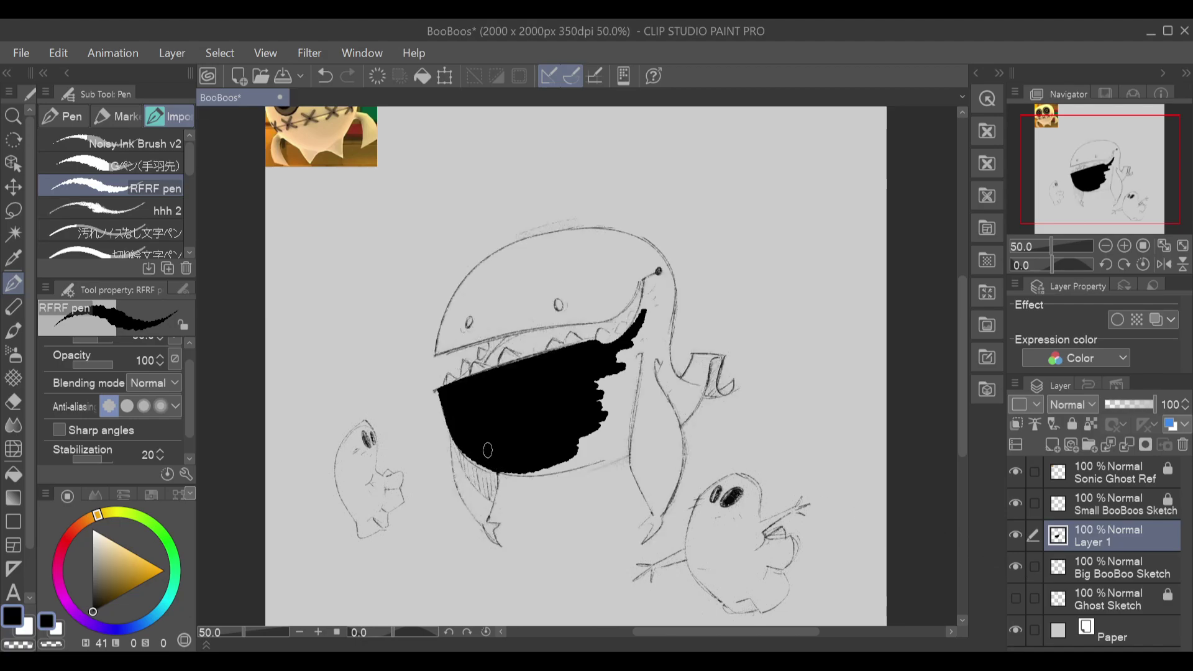
Step: Paint the rest of the big BooBoo's body and head solid black, leaving the mouth opening unpainted
{"action": "left_click_drag", "start_coordinate": [458, 436], "coordinate": [511, 468]}
{"action": "key", "text": "ctrl+z"}
{"action": "mouse_move", "coordinate": [455, 439]}
{"action": "left_mouse_down"}
{"action": "mouse_move", "coordinate": [549, 471]}
{"action": "mouse_move", "coordinate": [455, 436]}
{"action": "mouse_move", "coordinate": [559, 466]}
{"action": "mouse_move", "coordinate": [539, 455]}
{"action": "mouse_move", "coordinate": [542, 426]}
{"action": "mouse_move", "coordinate": [528, 459]}
{"action": "mouse_move", "coordinate": [591, 461]}
{"action": "mouse_move", "coordinate": [537, 473]}
{"action": "mouse_move", "coordinate": [642, 444]}
{"action": "mouse_move", "coordinate": [569, 461]}
{"action": "mouse_move", "coordinate": [639, 437]}
{"action": "mouse_move", "coordinate": [592, 456]}
{"action": "mouse_move", "coordinate": [648, 420]}
{"action": "mouse_move", "coordinate": [564, 458]}
{"action": "mouse_move", "coordinate": [642, 408]}
{"action": "mouse_move", "coordinate": [569, 454]}
{"action": "mouse_move", "coordinate": [634, 389]}
{"action": "mouse_move", "coordinate": [574, 450]}
{"action": "mouse_move", "coordinate": [643, 412]}
{"action": "mouse_move", "coordinate": [640, 381]}
{"action": "mouse_move", "coordinate": [633, 400]}
{"action": "mouse_move", "coordinate": [655, 432]}
{"action": "mouse_move", "coordinate": [659, 382]}
{"action": "mouse_move", "coordinate": [646, 380]}
{"action": "mouse_move", "coordinate": [645, 427]}
{"action": "mouse_move", "coordinate": [668, 426]}
{"action": "mouse_move", "coordinate": [662, 380]}
{"action": "mouse_move", "coordinate": [645, 361]}
{"action": "mouse_move", "coordinate": [633, 403]}
{"action": "mouse_move", "coordinate": [634, 344]}
{"action": "mouse_move", "coordinate": [626, 410]}
{"action": "mouse_move", "coordinate": [636, 397]}
{"action": "mouse_move", "coordinate": [627, 343]}
{"action": "mouse_move", "coordinate": [589, 427]}
{"action": "left_mouse_up"}
{"action": "mouse_move", "coordinate": [632, 347]}
{"action": "left_mouse_down"}
{"action": "mouse_move", "coordinate": [646, 281]}
{"action": "mouse_move", "coordinate": [625, 342]}
{"action": "left_mouse_up"}
{"action": "mouse_move", "coordinate": [650, 277]}
{"action": "left_mouse_down"}
{"action": "mouse_move", "coordinate": [636, 365]}
{"action": "mouse_move", "coordinate": [655, 284]}
{"action": "mouse_move", "coordinate": [645, 358]}
{"action": "mouse_move", "coordinate": [658, 369]}
{"action": "mouse_move", "coordinate": [667, 324]}
{"action": "mouse_move", "coordinate": [665, 376]}
{"action": "left_mouse_up"}
{"action": "mouse_move", "coordinate": [672, 294]}
{"action": "left_mouse_down"}
{"action": "mouse_move", "coordinate": [665, 388]}
{"action": "mouse_move", "coordinate": [662, 355]}
{"action": "mouse_move", "coordinate": [679, 410]}
{"action": "mouse_move", "coordinate": [663, 337]}
{"action": "mouse_move", "coordinate": [681, 392]}
{"action": "mouse_move", "coordinate": [665, 346]}
{"action": "mouse_move", "coordinate": [691, 392]}
{"action": "mouse_move", "coordinate": [663, 354]}
{"action": "mouse_move", "coordinate": [671, 374]}
{"action": "mouse_move", "coordinate": [698, 391]}
{"action": "mouse_move", "coordinate": [666, 376]}
{"action": "mouse_move", "coordinate": [657, 273]}
{"action": "left_mouse_up"}
{"action": "mouse_move", "coordinate": [446, 345]}
{"action": "left_mouse_down"}
{"action": "mouse_move", "coordinate": [559, 317]}
{"action": "mouse_move", "coordinate": [447, 342]}
{"action": "mouse_move", "coordinate": [471, 324]}
{"action": "mouse_move", "coordinate": [443, 347]}
{"action": "mouse_move", "coordinate": [452, 312]}
{"action": "mouse_move", "coordinate": [437, 348]}
{"action": "mouse_move", "coordinate": [469, 283]}
{"action": "mouse_move", "coordinate": [452, 314]}
{"action": "mouse_move", "coordinate": [465, 283]}
{"action": "mouse_move", "coordinate": [451, 303]}
{"action": "mouse_move", "coordinate": [482, 270]}
{"action": "mouse_move", "coordinate": [456, 320]}
{"action": "mouse_move", "coordinate": [502, 275]}
{"action": "mouse_move", "coordinate": [462, 327]}
{"action": "mouse_move", "coordinate": [553, 304]}
{"action": "mouse_move", "coordinate": [467, 334]}
{"action": "mouse_move", "coordinate": [606, 314]}
{"action": "mouse_move", "coordinate": [638, 276]}
{"action": "mouse_move", "coordinate": [614, 313]}
{"action": "mouse_move", "coordinate": [641, 272]}
{"action": "mouse_move", "coordinate": [604, 317]}
{"action": "mouse_move", "coordinate": [654, 268]}
{"action": "mouse_move", "coordinate": [657, 278]}
{"action": "mouse_move", "coordinate": [644, 274]}
{"action": "mouse_move", "coordinate": [665, 293]}
{"action": "mouse_move", "coordinate": [662, 264]}
{"action": "mouse_move", "coordinate": [674, 282]}
{"action": "mouse_move", "coordinate": [646, 255]}
{"action": "mouse_move", "coordinate": [659, 263]}
{"action": "mouse_move", "coordinate": [621, 276]}
{"action": "mouse_move", "coordinate": [601, 308]}
{"action": "mouse_move", "coordinate": [547, 311]}
{"action": "mouse_move", "coordinate": [613, 288]}
{"action": "left_mouse_up"}
{"action": "mouse_move", "coordinate": [552, 311]}
{"action": "left_mouse_down"}
{"action": "mouse_move", "coordinate": [608, 272]}
{"action": "mouse_move", "coordinate": [501, 313]}
{"action": "mouse_move", "coordinate": [609, 262]}
{"action": "mouse_move", "coordinate": [496, 304]}
{"action": "mouse_move", "coordinate": [592, 251]}
{"action": "mouse_move", "coordinate": [476, 290]}
{"action": "mouse_move", "coordinate": [527, 253]}
{"action": "mouse_move", "coordinate": [541, 251]}
{"action": "mouse_move", "coordinate": [460, 294]}
{"action": "mouse_move", "coordinate": [532, 240]}
{"action": "mouse_move", "coordinate": [465, 289]}
{"action": "mouse_move", "coordinate": [543, 242]}
{"action": "mouse_move", "coordinate": [480, 269]}
{"action": "mouse_move", "coordinate": [471, 278]}
{"action": "mouse_move", "coordinate": [568, 240]}
{"action": "mouse_move", "coordinate": [488, 283]}
{"action": "mouse_move", "coordinate": [504, 254]}
{"action": "mouse_move", "coordinate": [563, 255]}
{"action": "mouse_move", "coordinate": [502, 253]}
{"action": "mouse_move", "coordinate": [591, 251]}
{"action": "mouse_move", "coordinate": [572, 237]}
{"action": "mouse_move", "coordinate": [563, 251]}
{"action": "mouse_move", "coordinate": [632, 257]}
{"action": "mouse_move", "coordinate": [592, 240]}
{"action": "mouse_move", "coordinate": [614, 265]}
{"action": "mouse_move", "coordinate": [656, 256]}
{"action": "mouse_move", "coordinate": [597, 240]}
{"action": "mouse_move", "coordinate": [647, 257]}
{"action": "mouse_move", "coordinate": [614, 237]}
{"action": "mouse_move", "coordinate": [652, 253]}
{"action": "mouse_move", "coordinate": [597, 236]}
{"action": "mouse_move", "coordinate": [660, 267]}
{"action": "mouse_move", "coordinate": [624, 239]}
{"action": "mouse_move", "coordinate": [540, 254]}
{"action": "mouse_move", "coordinate": [638, 253]}
{"action": "mouse_move", "coordinate": [591, 232]}
{"action": "mouse_move", "coordinate": [524, 254]}
{"action": "mouse_move", "coordinate": [608, 234]}
{"action": "mouse_move", "coordinate": [638, 245]}
{"action": "mouse_move", "coordinate": [538, 241]}
{"action": "mouse_move", "coordinate": [648, 248]}
{"action": "mouse_move", "coordinate": [666, 270]}
{"action": "mouse_move", "coordinate": [625, 234]}
{"action": "mouse_move", "coordinate": [516, 271]}
{"action": "mouse_move", "coordinate": [662, 296]}
{"action": "mouse_move", "coordinate": [657, 263]}
{"action": "mouse_move", "coordinate": [671, 272]}
{"action": "mouse_move", "coordinate": [622, 232]}
{"action": "mouse_move", "coordinate": [634, 231]}
{"action": "mouse_move", "coordinate": [674, 287]}
{"action": "left_mouse_up"}
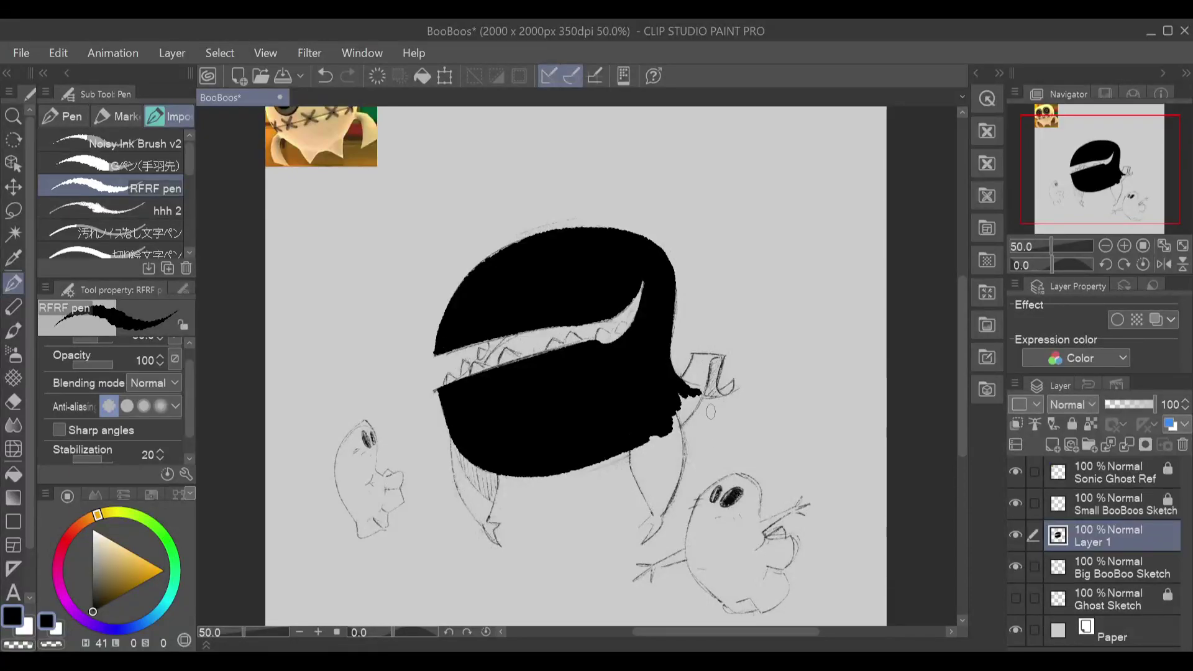
Step: Fill the small raised arm behind the big BooBoo's body with black, following the sketch
{"action": "mouse_move", "coordinate": [709, 365]}
{"action": "left_mouse_down"}
{"action": "mouse_move", "coordinate": [698, 397]}
{"action": "mouse_move", "coordinate": [666, 418]}
{"action": "mouse_move", "coordinate": [686, 417]}
{"action": "mouse_move", "coordinate": [698, 389]}
{"action": "left_mouse_up"}
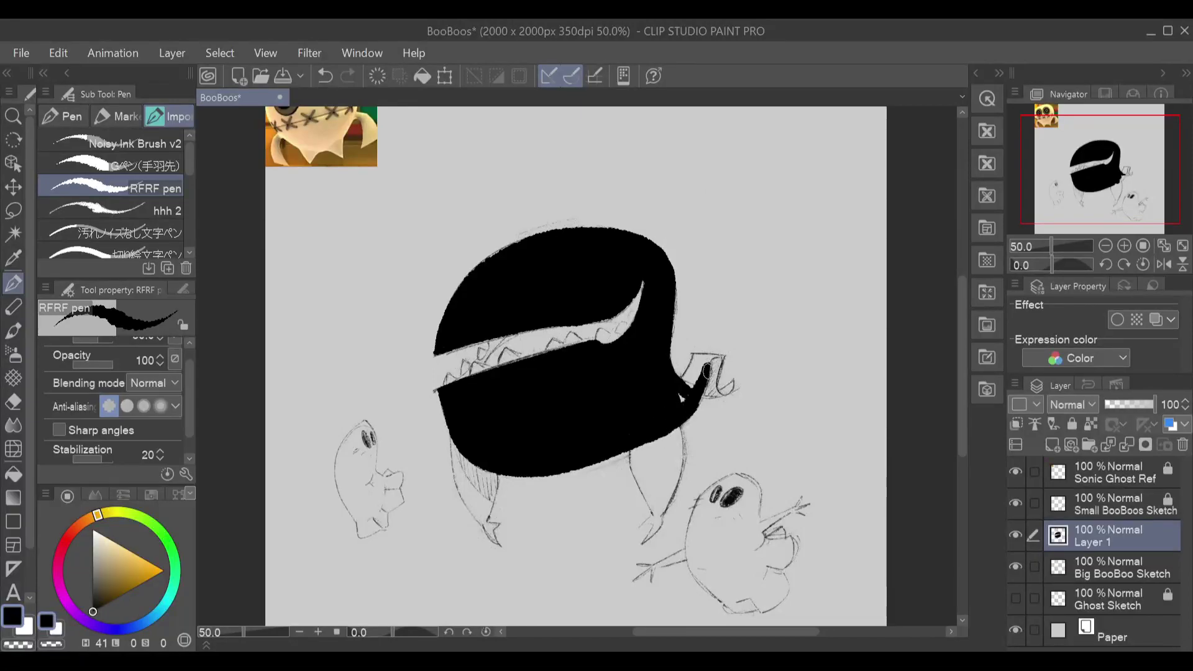
{"action": "left_click_drag", "start_coordinate": [678, 413], "coordinate": [676, 401]}
{"action": "left_click_drag", "start_coordinate": [689, 371], "coordinate": [702, 361]}
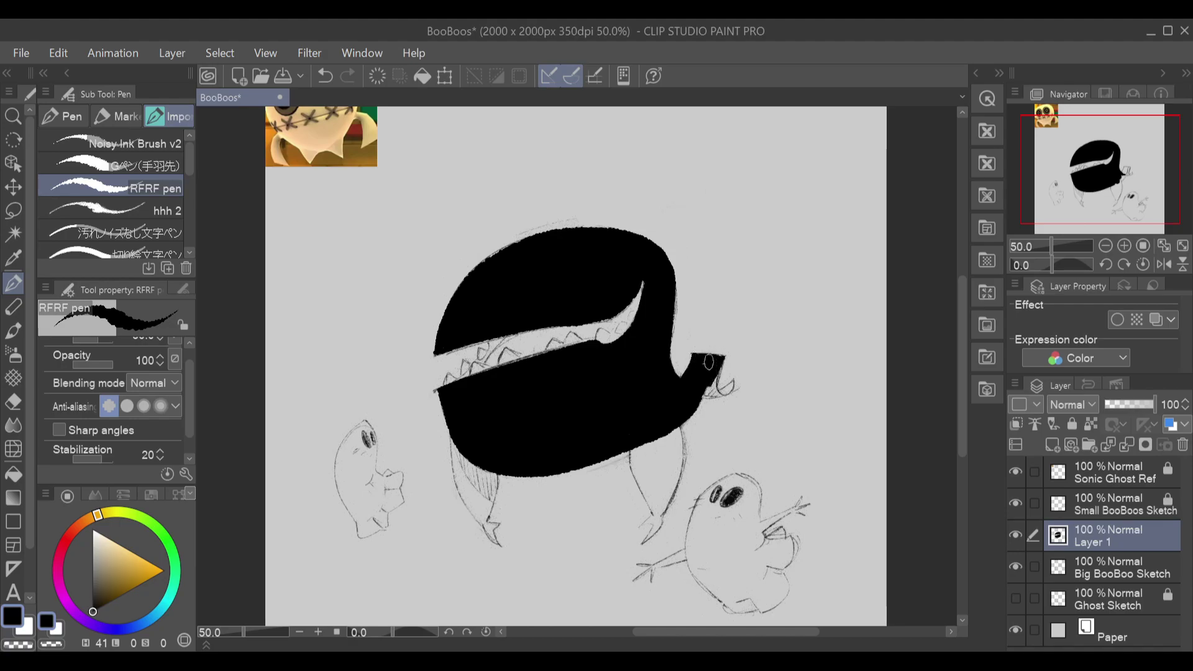
{"action": "left_click_drag", "start_coordinate": [705, 384], "coordinate": [722, 358]}
Step: Hide the Big BooBoo Sketch layer, try reshaping the mouth opening's edges, and undo those strokes
{"action": "left_click", "coordinate": [1016, 567]}
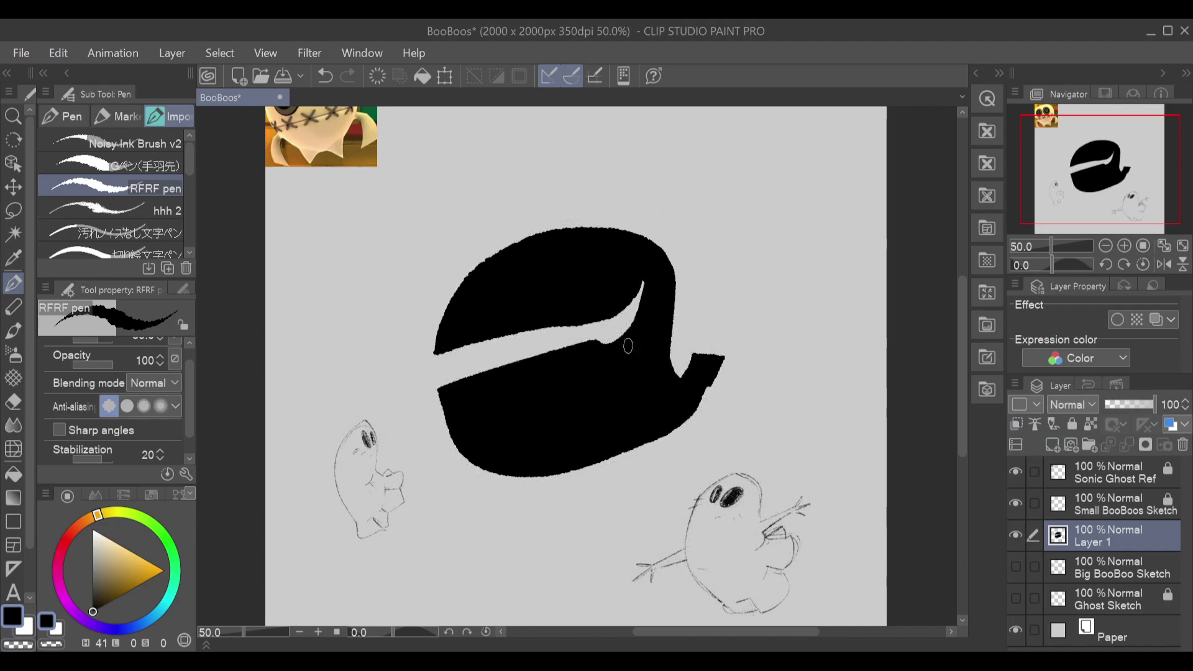
{"action": "left_click_drag", "start_coordinate": [611, 311], "coordinate": [489, 333]}
{"action": "left_click_drag", "start_coordinate": [646, 281], "coordinate": [614, 346]}
{"action": "key", "text": "ctrl+z"}
{"action": "left_click_drag", "start_coordinate": [439, 349], "coordinate": [443, 355]}
{"action": "key", "text": "ctrl+z"}
{"action": "key", "text": "ctrl+z"}
{"action": "key", "text": "ctrl+z"}
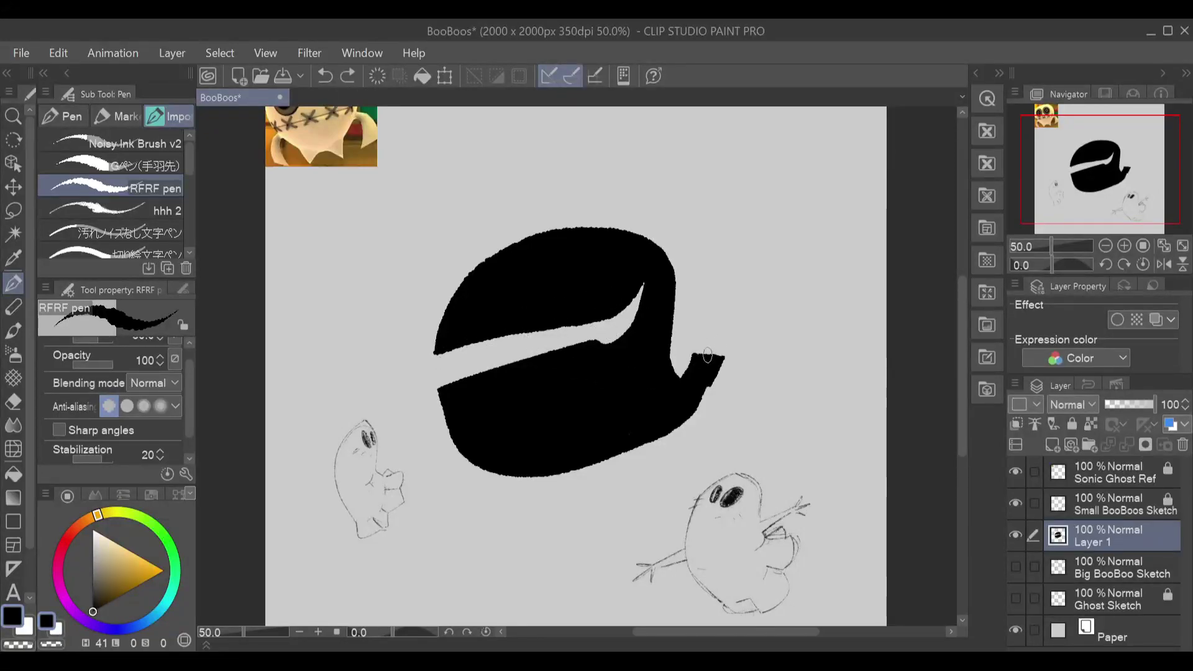
Step: Smooth the upper edge of the silhouette's mouth opening and paint pointed fingers hanging from the raised hand
{"action": "left_click_drag", "start_coordinate": [433, 358], "coordinate": [558, 321]}
{"action": "left_click_drag", "start_coordinate": [434, 356], "coordinate": [511, 335]}
{"action": "left_click_drag", "start_coordinate": [444, 355], "coordinate": [585, 323]}
{"action": "key", "text": "ctrl+z"}
{"action": "left_click_drag", "start_coordinate": [443, 355], "coordinate": [585, 324]}
{"action": "key", "text": "ctrl+z"}
{"action": "mouse_move", "coordinate": [494, 338]}
{"action": "left_mouse_down"}
{"action": "mouse_move", "coordinate": [621, 314]}
{"action": "mouse_move", "coordinate": [644, 284]}
{"action": "left_mouse_up"}
{"action": "key", "text": "ctrl+z"}
{"action": "left_click_drag", "start_coordinate": [556, 326], "coordinate": [596, 321]}
{"action": "left_click_drag", "start_coordinate": [513, 330], "coordinate": [595, 328]}
{"action": "key", "text": "ctrl+z"}
{"action": "mouse_move", "coordinate": [502, 334]}
{"action": "left_mouse_down"}
{"action": "mouse_move", "coordinate": [613, 323]}
{"action": "mouse_move", "coordinate": [645, 284]}
{"action": "left_mouse_up"}
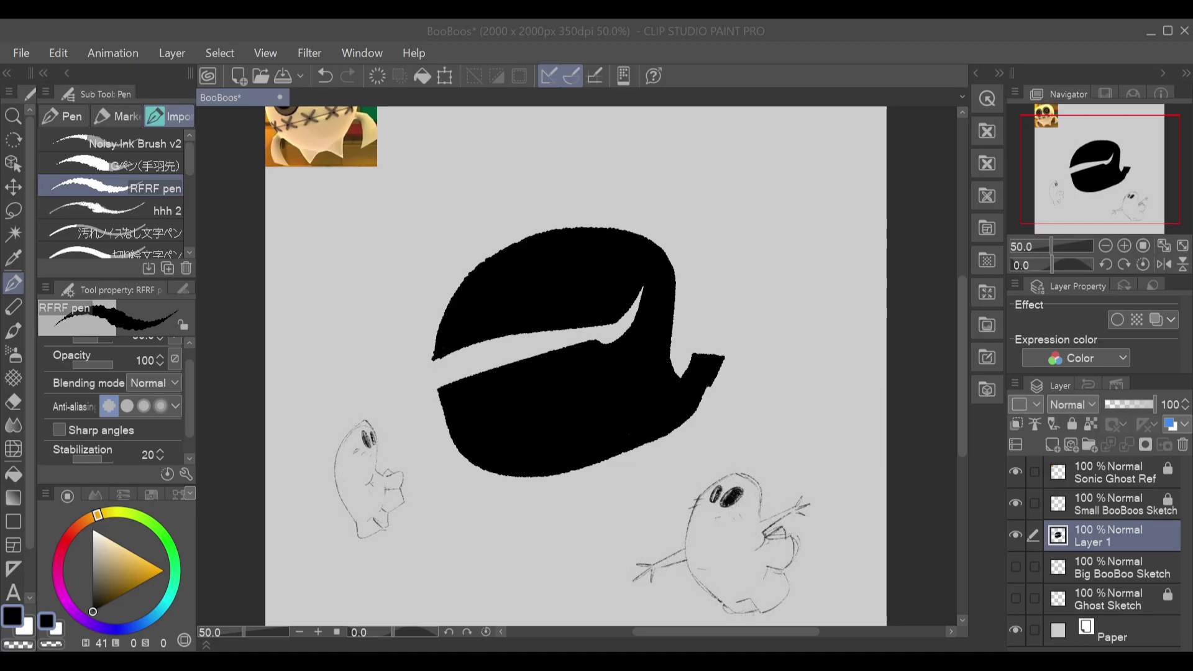
{"action": "mouse_move", "coordinate": [721, 362]}
{"action": "left_mouse_down"}
{"action": "mouse_move", "coordinate": [703, 399]}
{"action": "mouse_move", "coordinate": [726, 375]}
{"action": "mouse_move", "coordinate": [721, 398]}
{"action": "mouse_move", "coordinate": [720, 373]}
{"action": "mouse_move", "coordinate": [727, 404]}
{"action": "mouse_move", "coordinate": [708, 373]}
{"action": "left_mouse_up"}
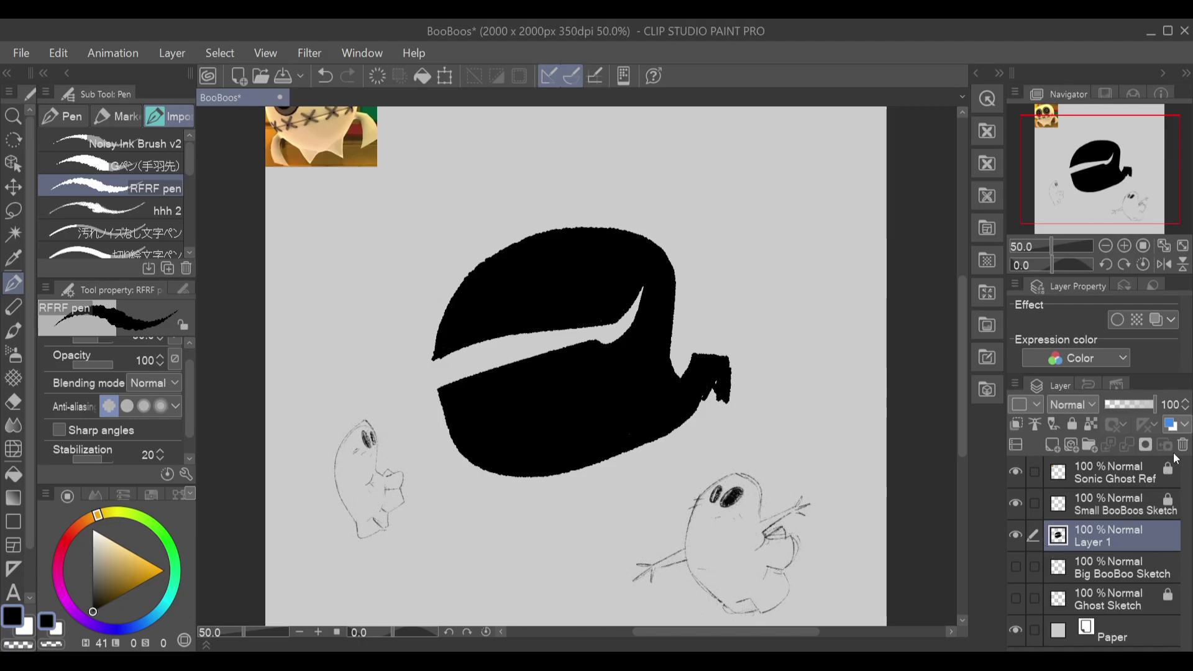
Step: Delete the black silhouette layer, and show and lock the Big BooBoo Sketch layer
{"action": "left_click", "coordinate": [1183, 445]}
{"action": "left_click", "coordinate": [1016, 537]}
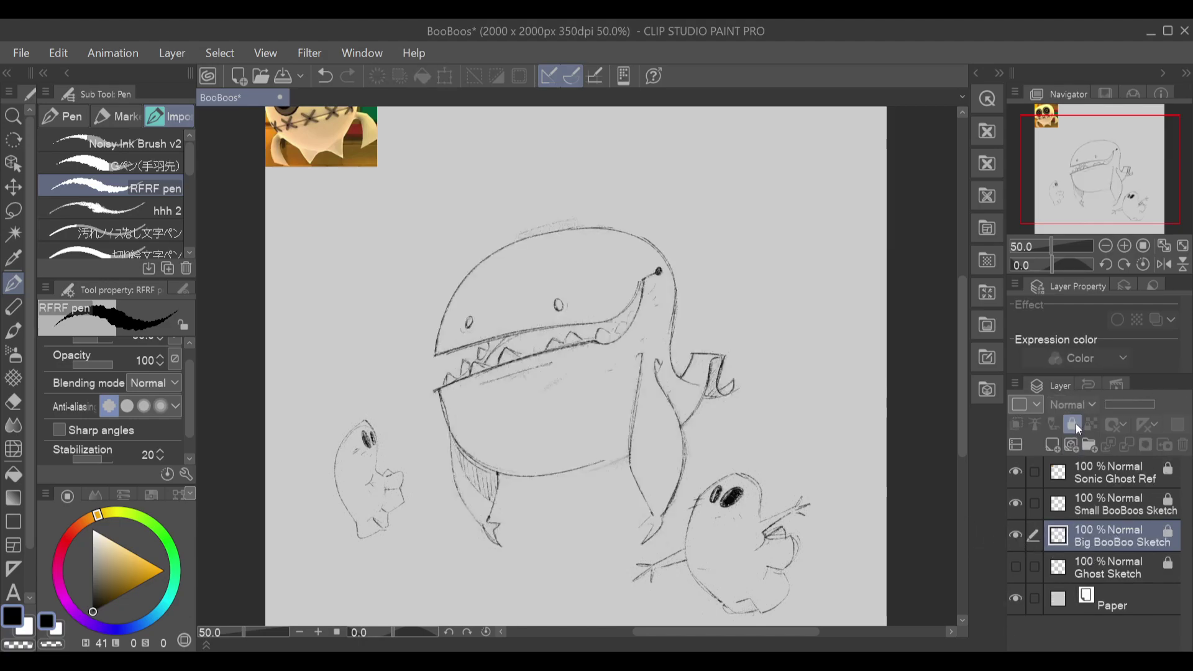
Step: Add a new layer above Big BooBoo Sketch and place a vertical two-line symmetrical ruler through the canvas centre
{"action": "left_click", "coordinate": [1053, 446]}
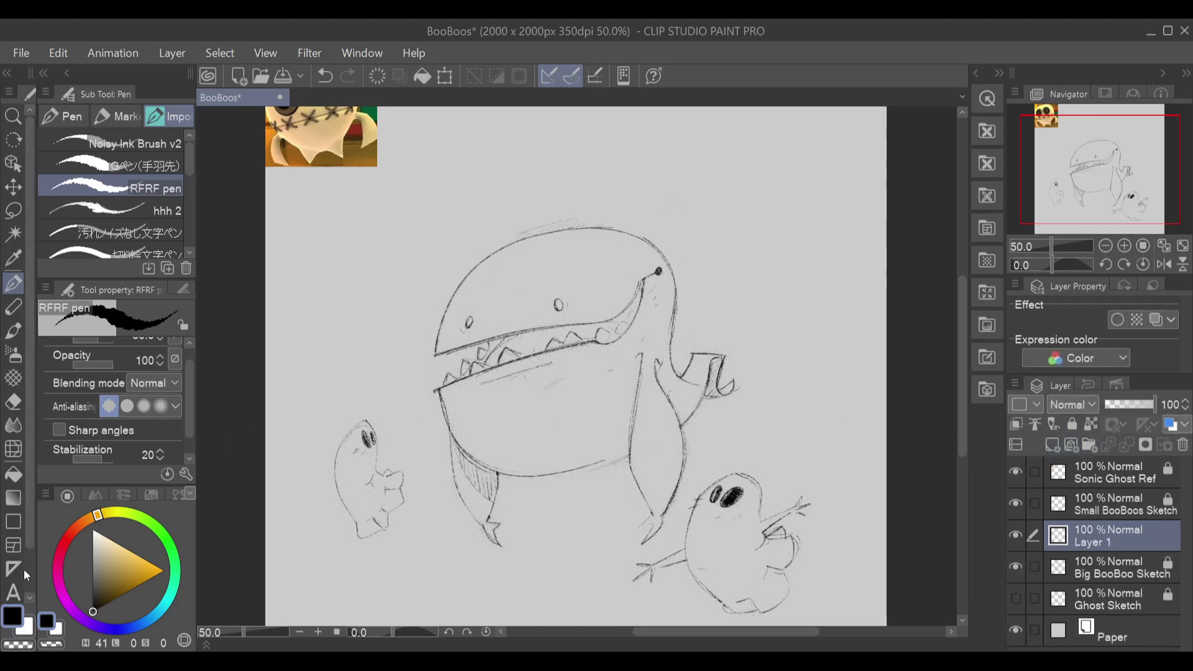
{"action": "key", "text": "u"}
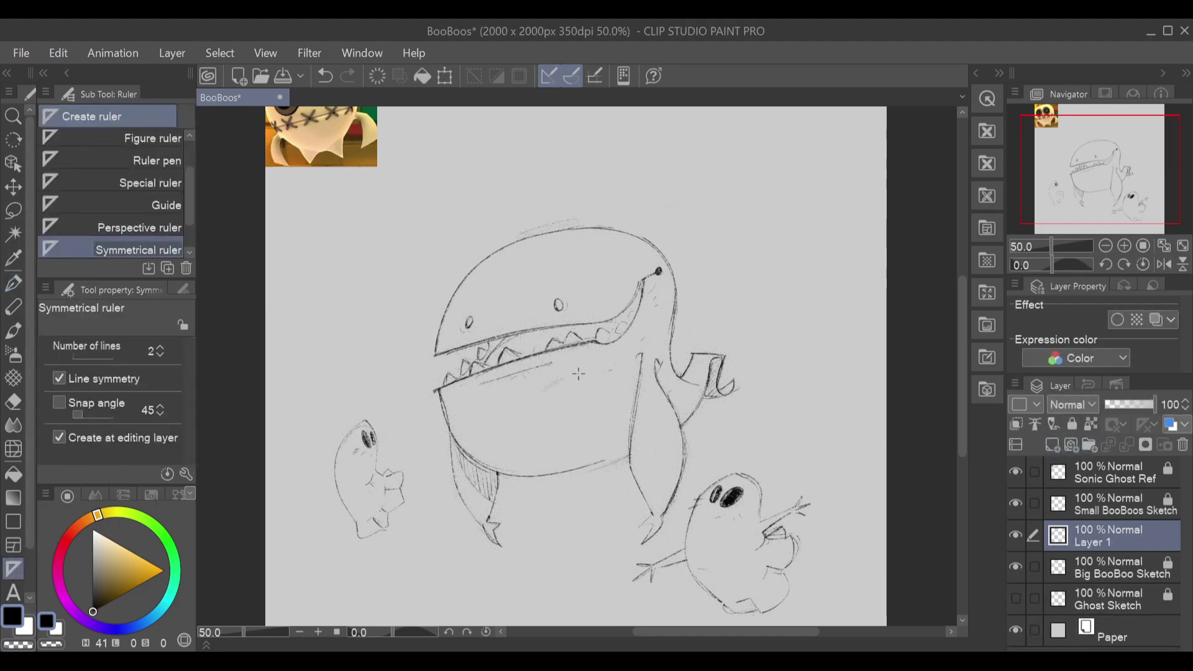
{"action": "left_click_drag", "start_coordinate": [580, 371], "coordinate": [582, 373]}
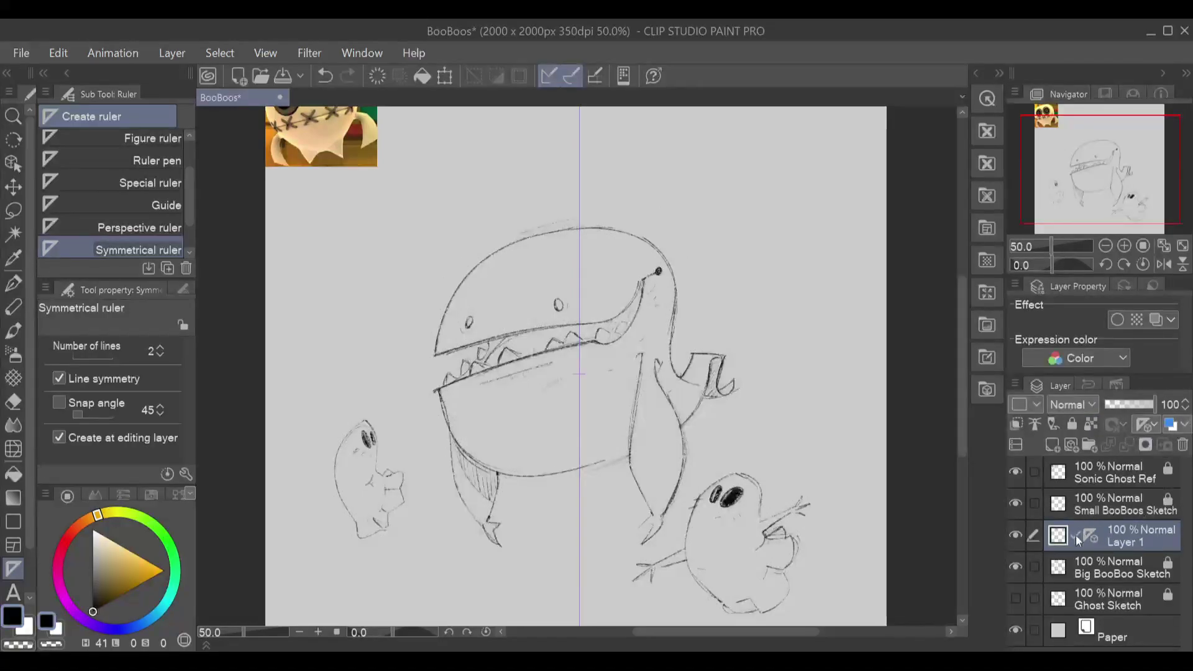
Step: Move Layer 1 above Small BooBoos Sketch, hide both BooBoo sketch layers, and make Layer 1 the active layer
{"action": "left_click", "coordinate": [1016, 568]}
{"action": "left_click_drag", "start_coordinate": [1113, 504], "coordinate": [1103, 563]}
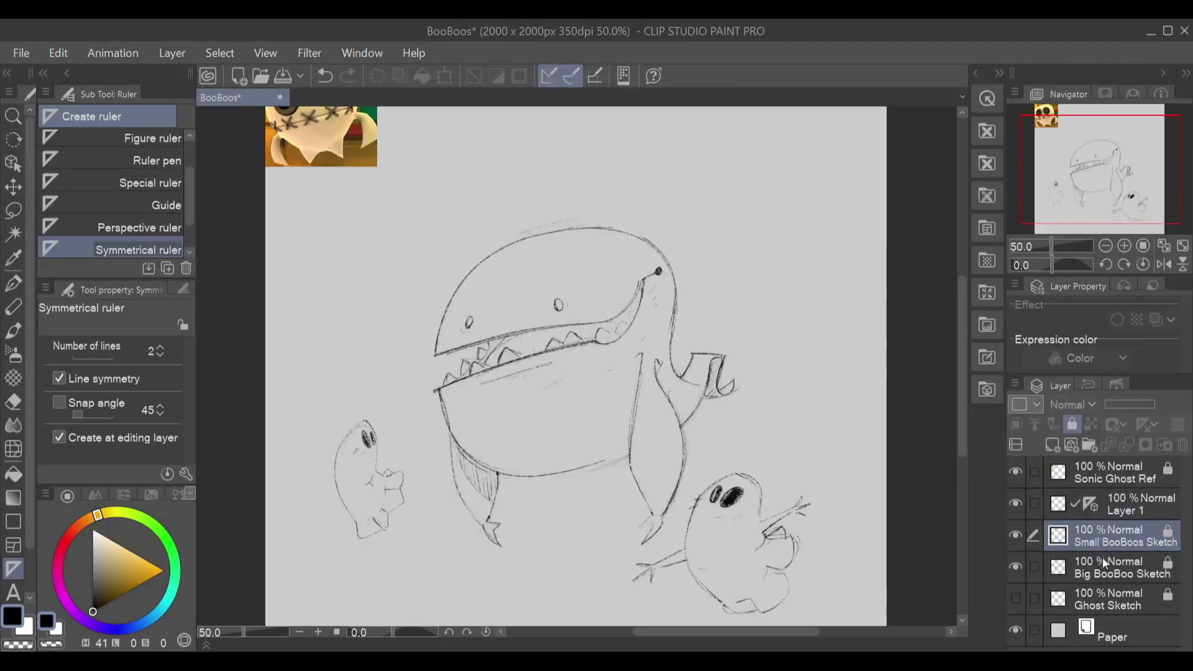
{"action": "left_click", "coordinate": [1016, 567]}
{"action": "left_click", "coordinate": [1016, 536]}
{"action": "left_click", "coordinate": [1113, 515]}
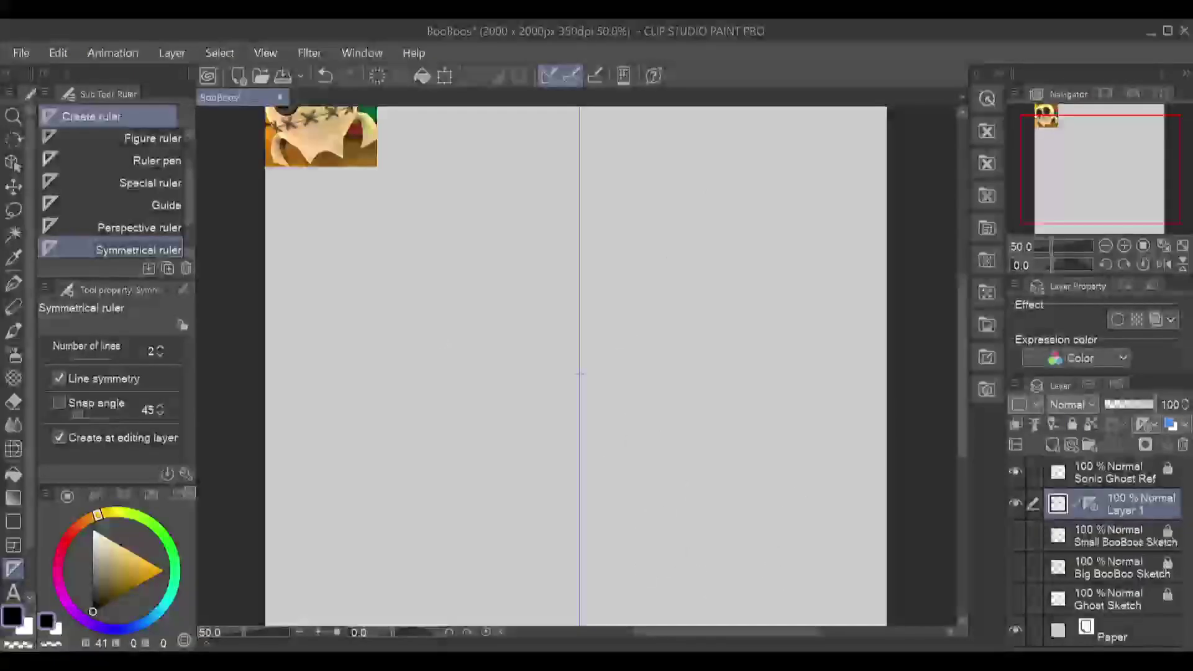
Step: Sketch the wide domed top of a symmetrical head across the ruler with the Thin Charcoal pencil
{"action": "key", "text": "p"}
{"action": "key", "text": "p"}
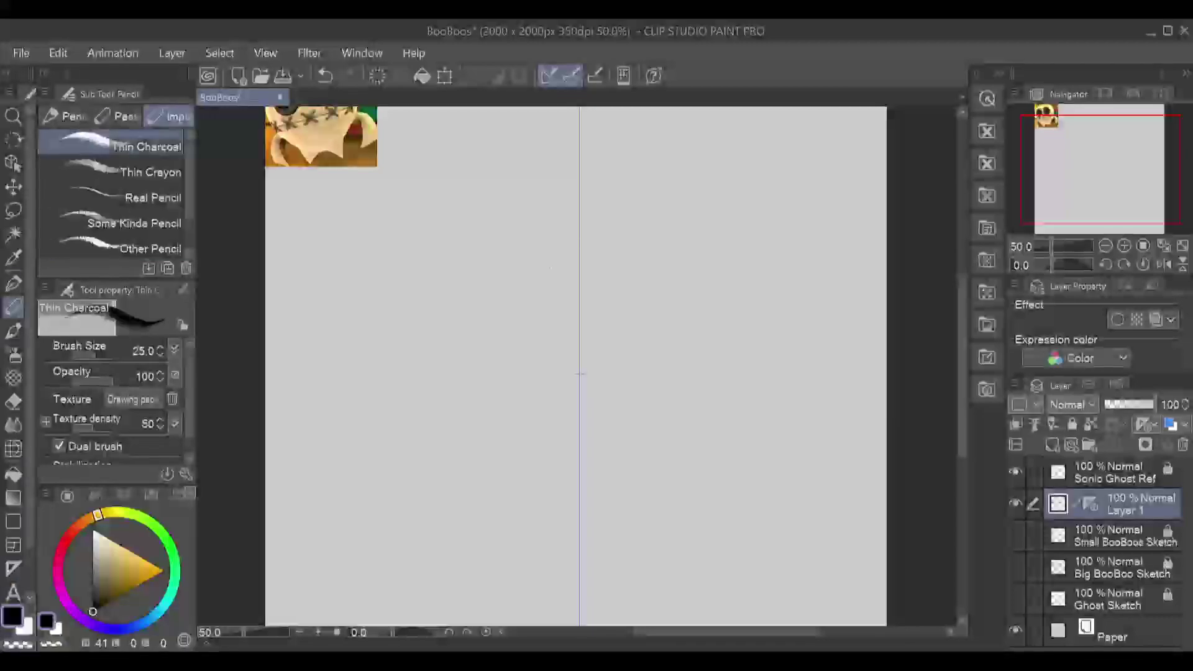
{"action": "left_click_drag", "start_coordinate": [463, 323], "coordinate": [503, 411]}
{"action": "key", "text": "ctrl+z"}
{"action": "left_click_drag", "start_coordinate": [483, 320], "coordinate": [515, 424]}
{"action": "key", "text": "ctrl+z"}
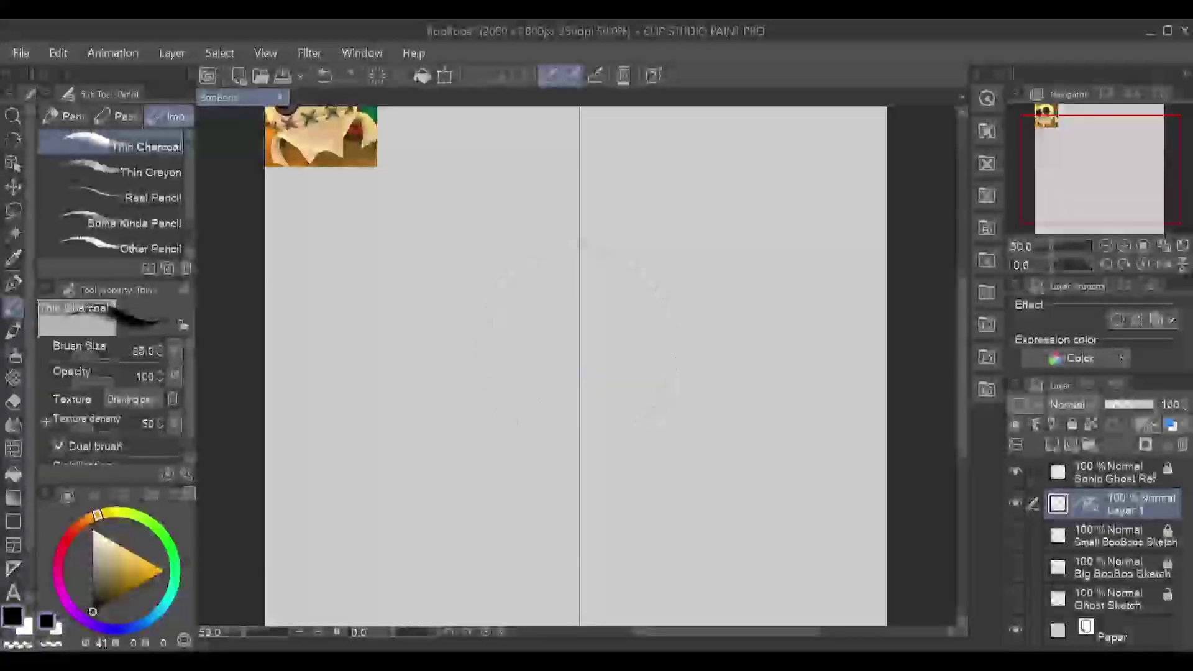
{"action": "left_click_drag", "start_coordinate": [573, 263], "coordinate": [503, 435]}
{"action": "key", "text": "ctrl+z"}
{"action": "key", "text": "ctrl+z"}
{"action": "mouse_move", "coordinate": [580, 265]}
{"action": "left_mouse_down"}
{"action": "mouse_move", "coordinate": [442, 324]}
{"action": "mouse_move", "coordinate": [563, 269]}
{"action": "left_mouse_up"}
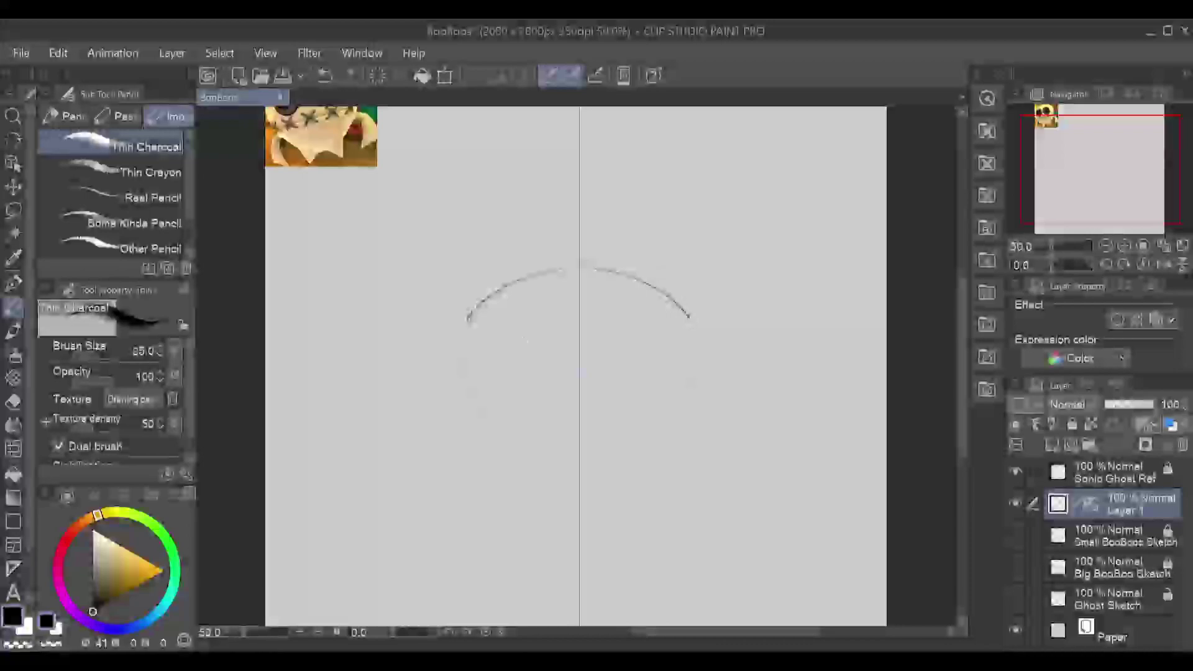
Step: Sketch the head's mirrored rounded sides, curving inward below the domed top
{"action": "key", "text": "ctrl+z"}
{"action": "mouse_move", "coordinate": [460, 336]}
{"action": "left_mouse_down"}
{"action": "mouse_move", "coordinate": [470, 315]}
{"action": "mouse_move", "coordinate": [448, 394]}
{"action": "left_mouse_up"}
{"action": "key", "text": "ctrl+z"}
{"action": "key", "text": "ctrl+z"}
{"action": "mouse_move", "coordinate": [469, 316]}
{"action": "left_mouse_down"}
{"action": "mouse_move", "coordinate": [462, 413]}
{"action": "mouse_move", "coordinate": [494, 446]}
{"action": "left_mouse_up"}
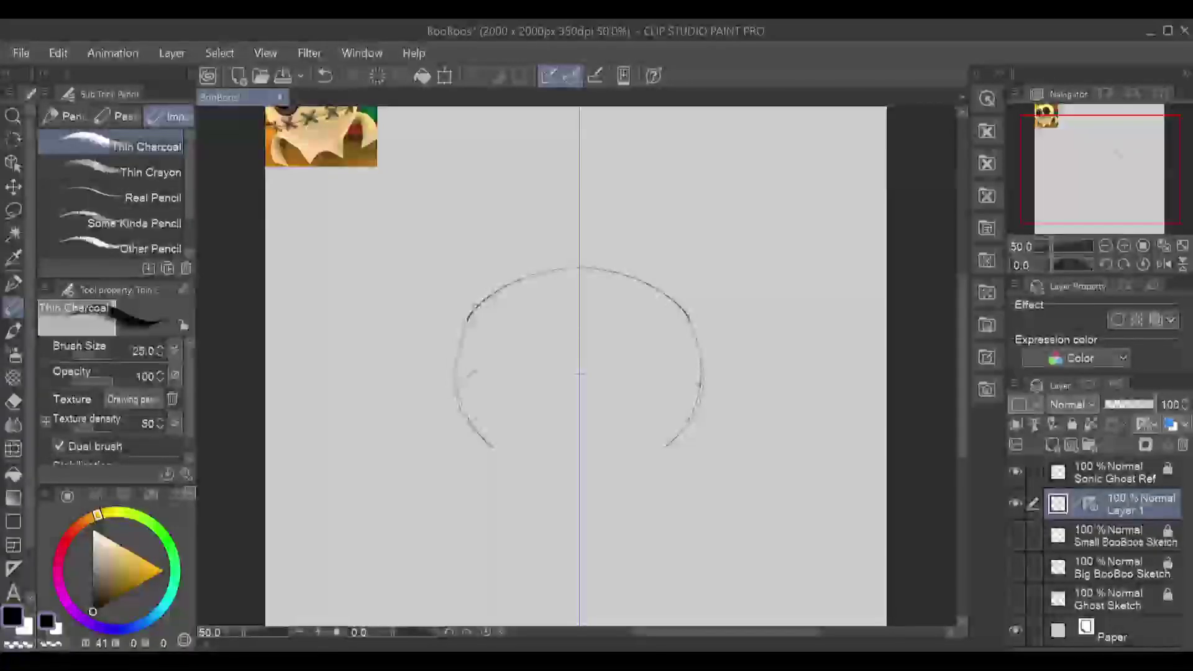
Step: Sketch a mirrored arched line across the face and slanted oval eyes with small pupil marks above it
{"action": "mouse_move", "coordinate": [457, 386]}
{"action": "left_mouse_down"}
{"action": "mouse_move", "coordinate": [579, 333]}
{"action": "mouse_move", "coordinate": [553, 285]}
{"action": "left_mouse_up"}
{"action": "key", "text": "ctrl+z"}
{"action": "mouse_move", "coordinate": [521, 339]}
{"action": "left_mouse_down"}
{"action": "mouse_move", "coordinate": [552, 282]}
{"action": "mouse_move", "coordinate": [527, 333]}
{"action": "mouse_move", "coordinate": [556, 324]}
{"action": "left_mouse_up"}
{"action": "key", "text": "ctrl+z"}
{"action": "key", "text": "ctrl+z"}
{"action": "mouse_move", "coordinate": [547, 273]}
{"action": "left_mouse_down"}
{"action": "mouse_move", "coordinate": [516, 308]}
{"action": "mouse_move", "coordinate": [578, 263]}
{"action": "mouse_move", "coordinate": [537, 314]}
{"action": "left_mouse_up"}
{"action": "key", "text": "ctrl+z"}
{"action": "key", "text": "ctrl+z"}
{"action": "key", "text": "ctrl+z"}
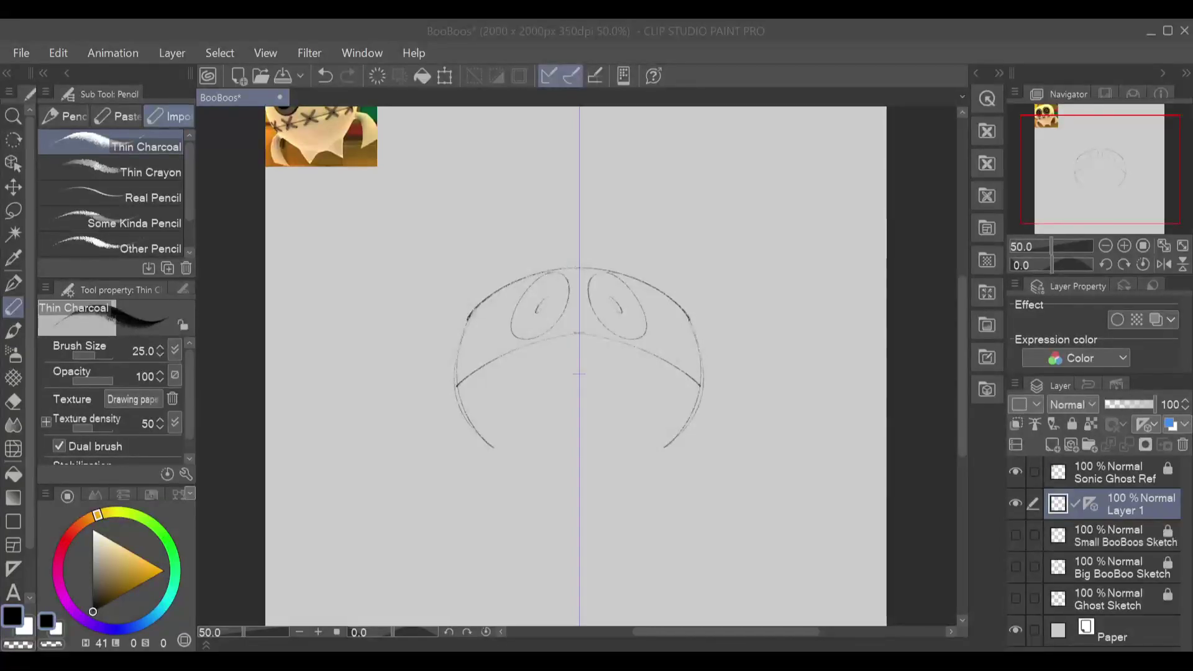
Step: Draw short mirrored stitch marks across the arched mouth line and extend the lower head curves inward
{"action": "mouse_move", "coordinate": [468, 372]}
{"action": "left_mouse_down"}
{"action": "mouse_move", "coordinate": [466, 387]}
{"action": "mouse_move", "coordinate": [561, 341]}
{"action": "left_mouse_up"}
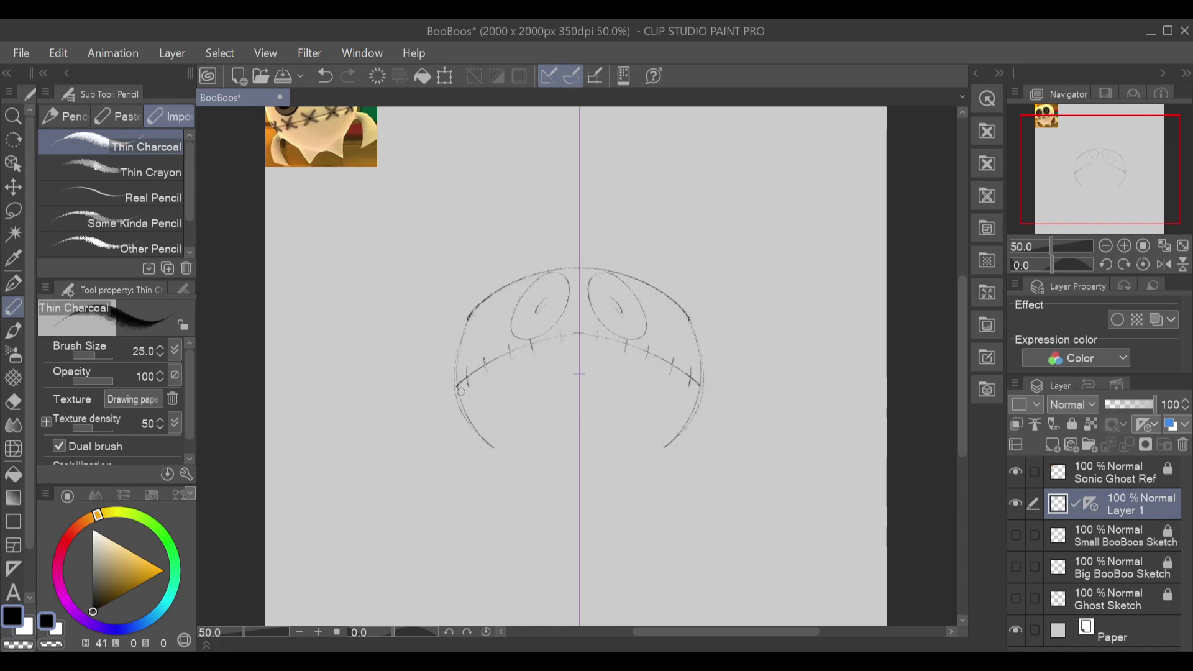
{"action": "key", "text": "ctrl+z"}
{"action": "left_click_drag", "start_coordinate": [538, 474], "coordinate": [473, 429]}
Step: Darken the pupils into narrow slanted ovals inside both eyes
{"action": "left_click_drag", "start_coordinate": [546, 299], "coordinate": [538, 311]}
{"action": "key", "text": "ctrl+z"}
{"action": "key", "text": "ctrl+z"}
Step: Redraw the head's upper sides as rounder curves and erase the old angular corner lines outside them
{"action": "left_click_drag", "start_coordinate": [562, 268], "coordinate": [463, 351]}
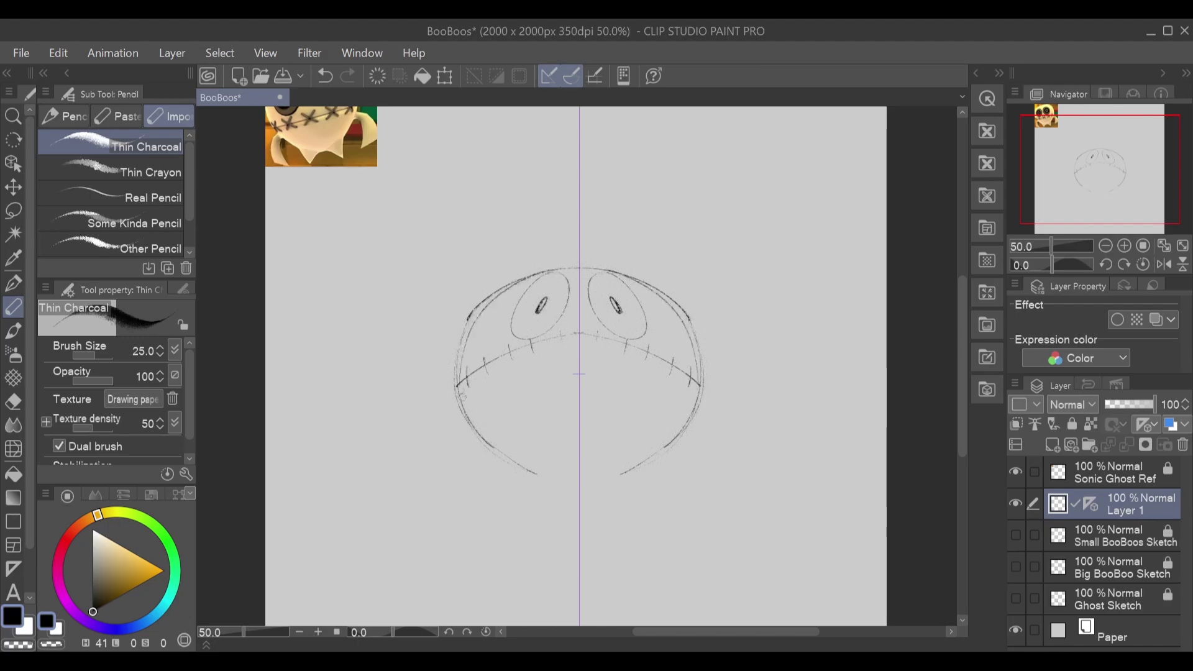
{"action": "key", "text": "ctrl+z"}
{"action": "key", "text": "ctrl+y"}
{"action": "key", "text": "ctrl+z"}
{"action": "mouse_move", "coordinate": [458, 387]}
{"action": "left_mouse_down"}
{"action": "mouse_move", "coordinate": [516, 286]}
{"action": "mouse_move", "coordinate": [585, 266]}
{"action": "left_mouse_up"}
{"action": "key", "text": "ctrl+z"}
{"action": "key", "text": "ctrl+y"}
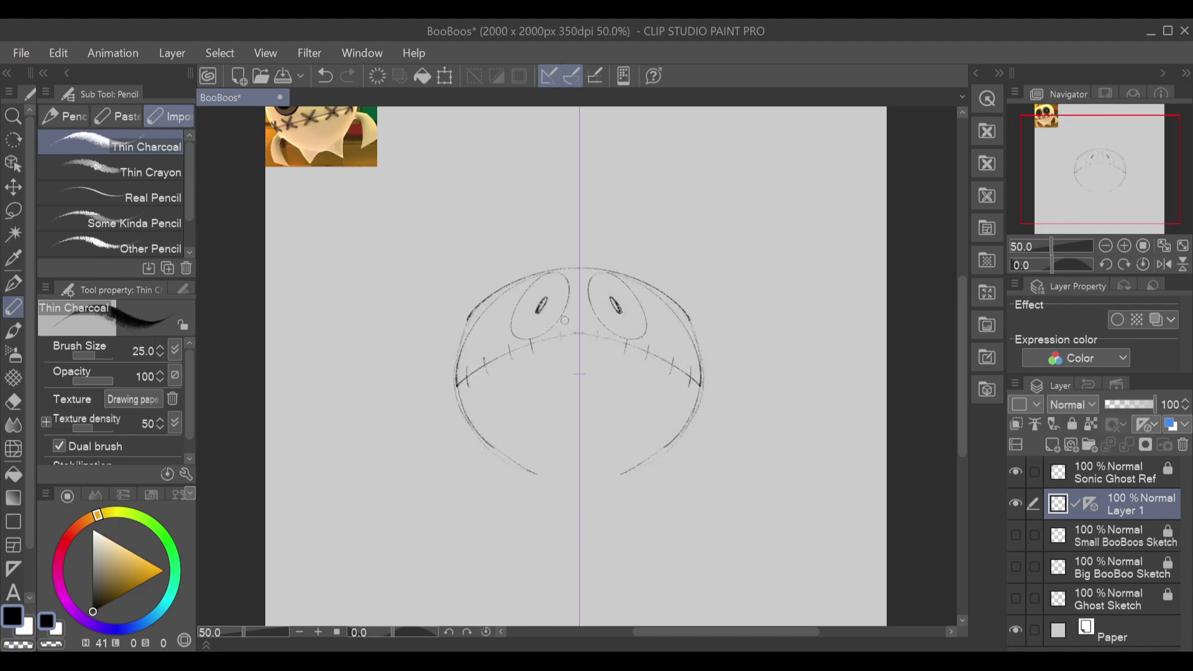
{"action": "key", "text": "e"}
{"action": "left_click_drag", "start_coordinate": [489, 297], "coordinate": [448, 327]}
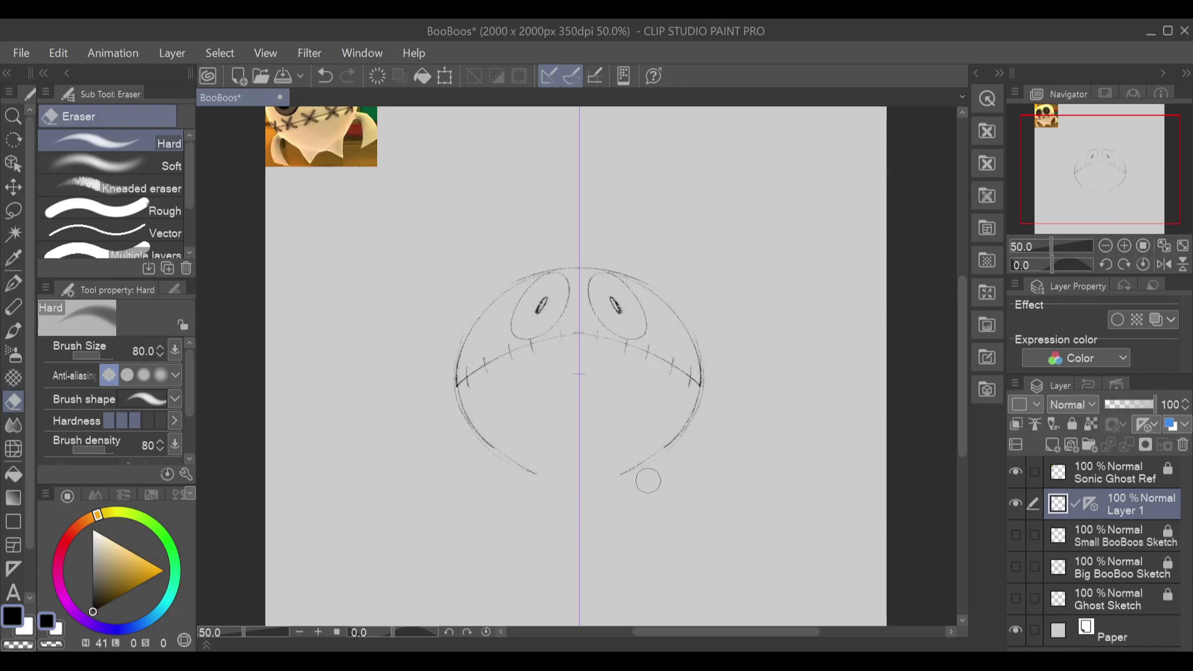
{"action": "key", "text": "p"}
{"action": "key", "text": "p"}
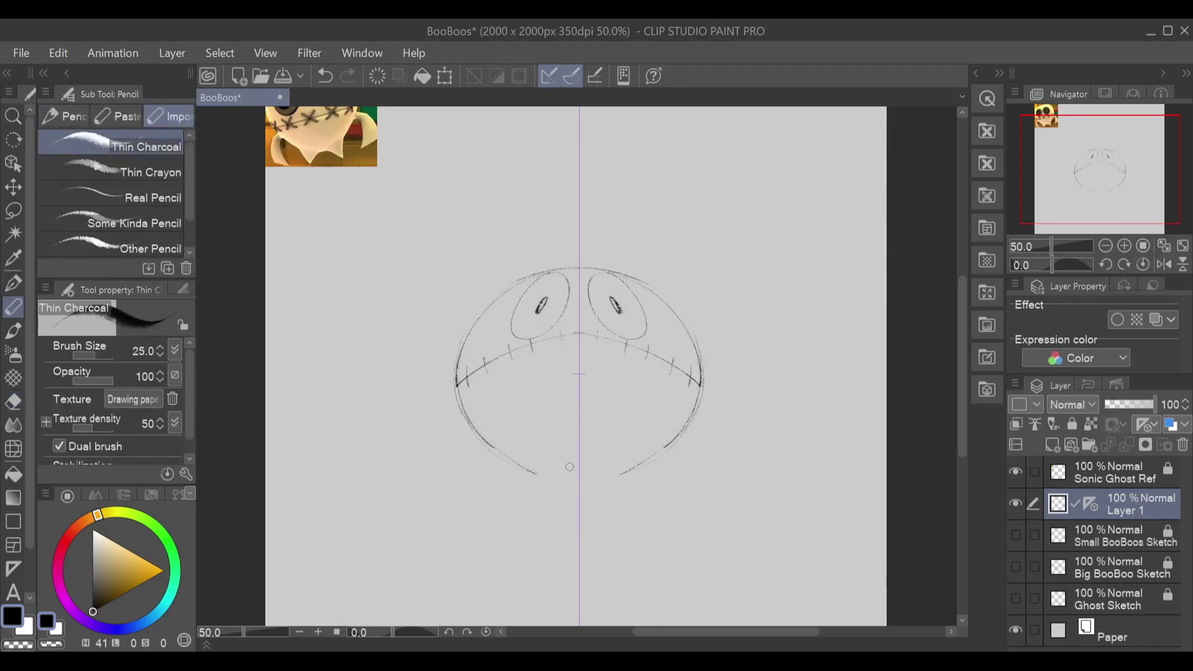
Step: Sketch a mirrored flared tail with a jagged bottom edge beneath the head
{"action": "key", "text": "ctrl+z"}
{"action": "left_click_drag", "start_coordinate": [514, 512], "coordinate": [514, 516]}
{"action": "key", "text": "ctrl+z"}
{"action": "mouse_move", "coordinate": [538, 476]}
{"action": "left_mouse_down"}
{"action": "mouse_move", "coordinate": [528, 511]}
{"action": "mouse_move", "coordinate": [574, 478]}
{"action": "mouse_move", "coordinate": [517, 506]}
{"action": "mouse_move", "coordinate": [570, 483]}
{"action": "mouse_move", "coordinate": [535, 476]}
{"action": "mouse_move", "coordinate": [513, 518]}
{"action": "mouse_move", "coordinate": [571, 489]}
{"action": "mouse_move", "coordinate": [538, 477]}
{"action": "mouse_move", "coordinate": [505, 511]}
{"action": "mouse_move", "coordinate": [577, 494]}
{"action": "mouse_move", "coordinate": [505, 524]}
{"action": "mouse_move", "coordinate": [580, 511]}
{"action": "mouse_move", "coordinate": [544, 507]}
{"action": "left_mouse_up"}
{"action": "key", "text": "ctrl+z"}
{"action": "key", "text": "ctrl+z"}
{"action": "key", "text": "ctrl+z"}
{"action": "key", "text": "ctrl+z"}
{"action": "key", "text": "ctrl+z"}
{"action": "key", "text": "ctrl+z"}
{"action": "left_click_drag", "start_coordinate": [543, 472], "coordinate": [573, 463]}
{"action": "key", "text": "ctrl+z"}
{"action": "key", "text": "ctrl+y"}
{"action": "key", "text": "ctrl+z"}
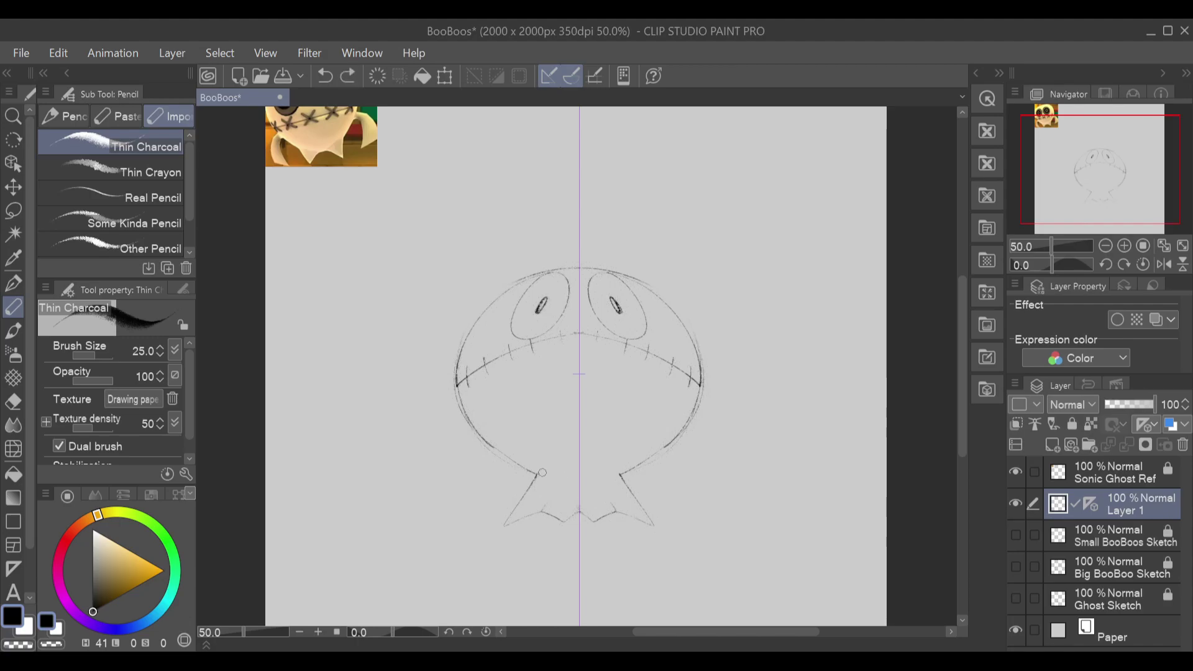
{"action": "key", "text": "ctrl+y"}
Step: Try mirrored round shapes inside the lower face and curved arm arcs outside the head
{"action": "mouse_move", "coordinate": [457, 386]}
{"action": "left_mouse_down"}
{"action": "mouse_move", "coordinate": [455, 456]}
{"action": "mouse_move", "coordinate": [479, 452]}
{"action": "left_mouse_up"}
{"action": "key", "text": "ctrl+z"}
{"action": "mouse_move", "coordinate": [480, 395]}
{"action": "left_mouse_down"}
{"action": "mouse_move", "coordinate": [535, 397]}
{"action": "mouse_move", "coordinate": [492, 431]}
{"action": "mouse_move", "coordinate": [504, 434]}
{"action": "mouse_move", "coordinate": [539, 384]}
{"action": "mouse_move", "coordinate": [500, 432]}
{"action": "mouse_move", "coordinate": [498, 379]}
{"action": "mouse_move", "coordinate": [521, 434]}
{"action": "left_mouse_up"}
{"action": "key", "text": "ctrl+z"}
{"action": "key", "text": "ctrl+z"}
{"action": "key", "text": "ctrl+z"}
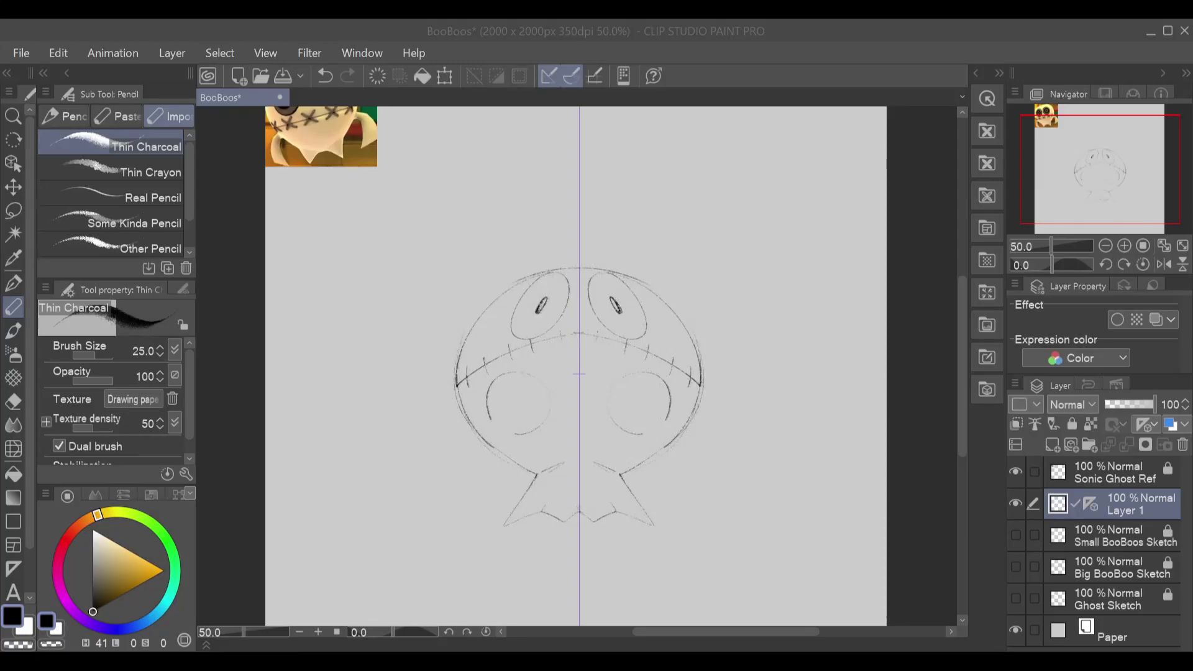
{"action": "key", "text": "ctrl+z"}
{"action": "key", "text": "ctrl+z"}
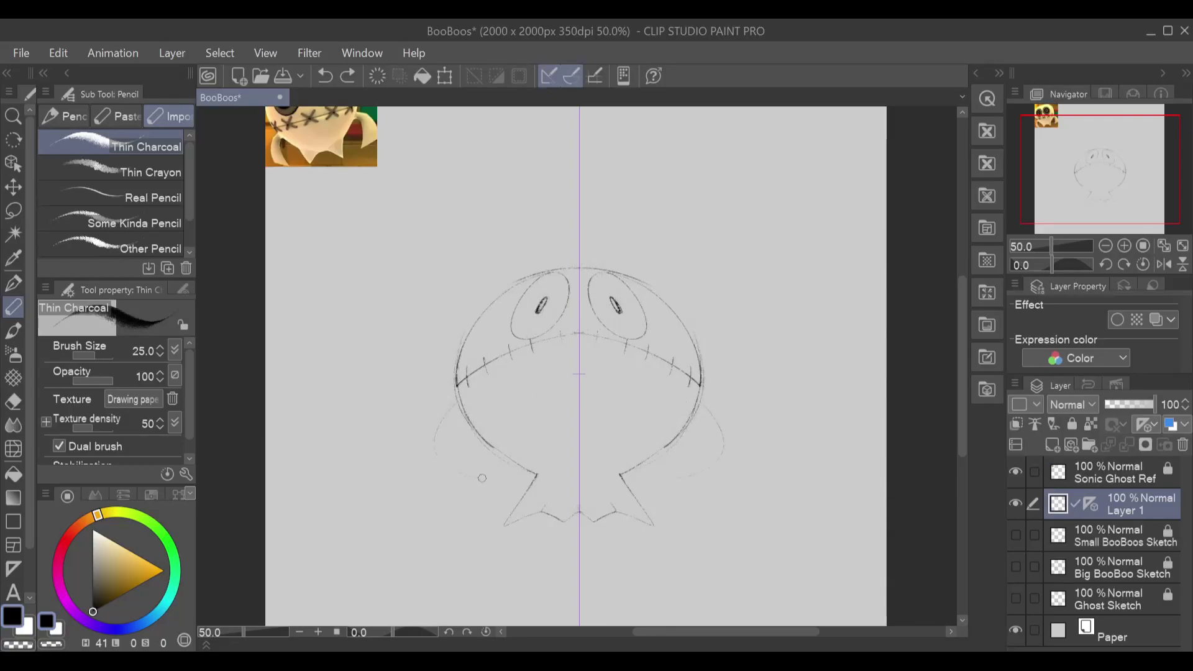
{"action": "left_click_drag", "start_coordinate": [457, 385], "coordinate": [435, 459]}
{"action": "key", "text": "ctrl+z"}
Step: Sketch mirrored drooping arms with curved outer edges and small pointed claws at the head's lower sides
{"action": "mouse_move", "coordinate": [456, 387]}
{"action": "left_mouse_down"}
{"action": "mouse_move", "coordinate": [442, 433]}
{"action": "mouse_move", "coordinate": [483, 501]}
{"action": "left_mouse_up"}
{"action": "key", "text": "ctrl+z"}
{"action": "left_click_drag", "start_coordinate": [495, 449], "coordinate": [481, 516]}
{"action": "key", "text": "ctrl+z"}
{"action": "left_click_drag", "start_coordinate": [495, 449], "coordinate": [472, 515]}
{"action": "key", "text": "ctrl+z"}
{"action": "mouse_move", "coordinate": [497, 449]}
{"action": "left_mouse_down"}
{"action": "mouse_move", "coordinate": [473, 497]}
{"action": "mouse_move", "coordinate": [483, 525]}
{"action": "mouse_move", "coordinate": [465, 502]}
{"action": "left_mouse_up"}
{"action": "key", "text": "ctrl+z"}
{"action": "key", "text": "ctrl+z"}
{"action": "key", "text": "ctrl+z"}
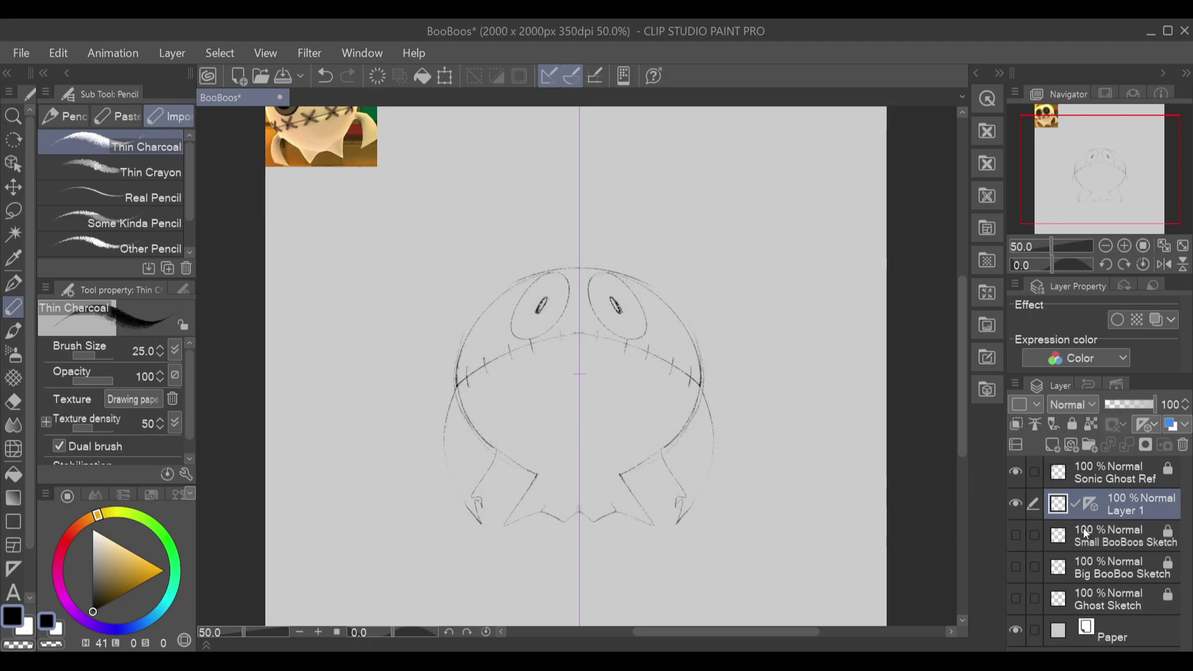
Step: Briefly show the Small BooBoos Sketch and Big BooBoo Sketch layers to compare them with the new drawing
{"action": "left_click", "coordinate": [1017, 535]}
{"action": "left_click", "coordinate": [1020, 535]}
{"action": "left_click", "coordinate": [1016, 568]}
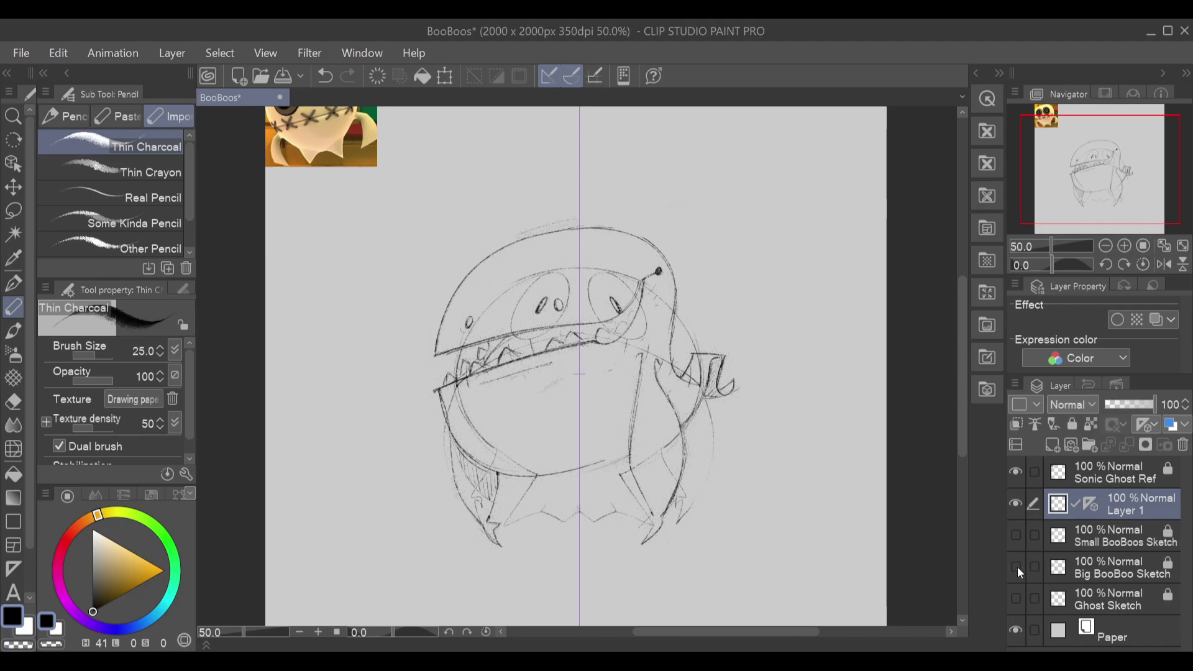
{"action": "left_click", "coordinate": [1017, 567]}
Step: Erase the eyes, the stitched mouth line and the jagged tail, keeping the round outline and arms
{"action": "key", "text": "e"}
{"action": "left_click", "coordinate": [560, 312]}
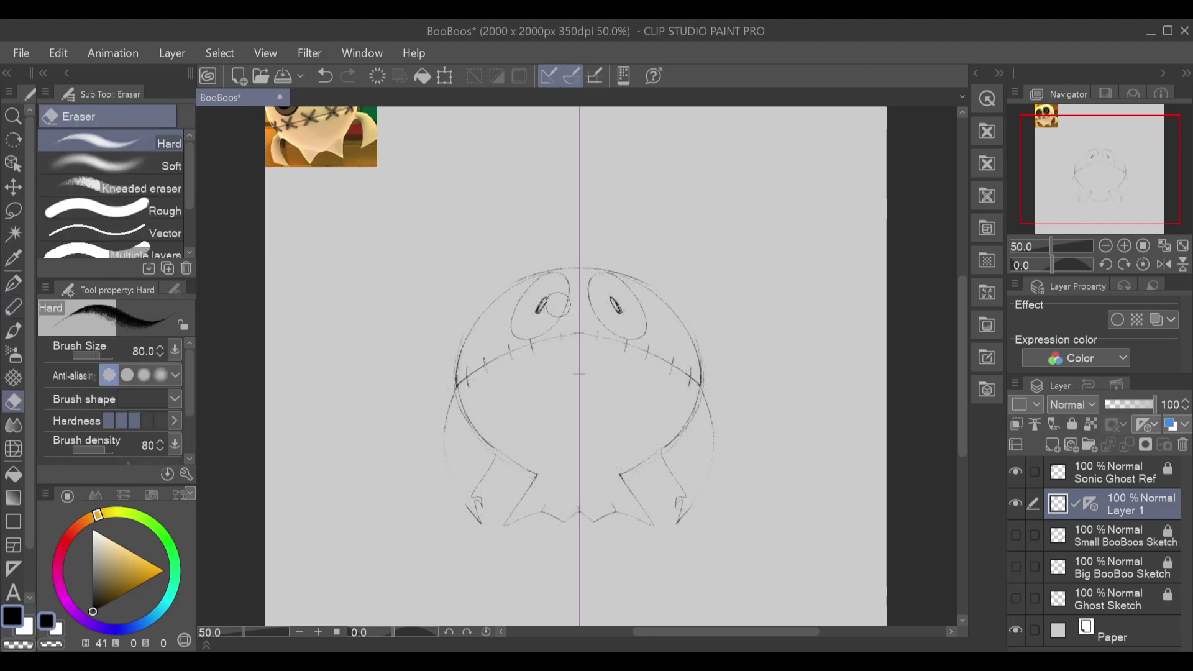
{"action": "mouse_move", "coordinate": [532, 319]}
{"action": "left_mouse_down"}
{"action": "mouse_move", "coordinate": [568, 291]}
{"action": "mouse_move", "coordinate": [581, 304]}
{"action": "mouse_move", "coordinate": [584, 289]}
{"action": "mouse_move", "coordinate": [551, 285]}
{"action": "mouse_move", "coordinate": [498, 327]}
{"action": "mouse_move", "coordinate": [572, 274]}
{"action": "mouse_move", "coordinate": [507, 329]}
{"action": "mouse_move", "coordinate": [575, 278]}
{"action": "mouse_move", "coordinate": [549, 315]}
{"action": "mouse_move", "coordinate": [519, 332]}
{"action": "mouse_move", "coordinate": [548, 279]}
{"action": "mouse_move", "coordinate": [505, 312]}
{"action": "mouse_move", "coordinate": [564, 288]}
{"action": "mouse_move", "coordinate": [516, 330]}
{"action": "mouse_move", "coordinate": [574, 272]}
{"action": "mouse_move", "coordinate": [489, 340]}
{"action": "mouse_move", "coordinate": [566, 285]}
{"action": "mouse_move", "coordinate": [547, 330]}
{"action": "mouse_move", "coordinate": [507, 339]}
{"action": "mouse_move", "coordinate": [592, 281]}
{"action": "mouse_move", "coordinate": [575, 329]}
{"action": "mouse_move", "coordinate": [601, 321]}
{"action": "mouse_move", "coordinate": [532, 333]}
{"action": "mouse_move", "coordinate": [491, 386]}
{"action": "left_mouse_up"}
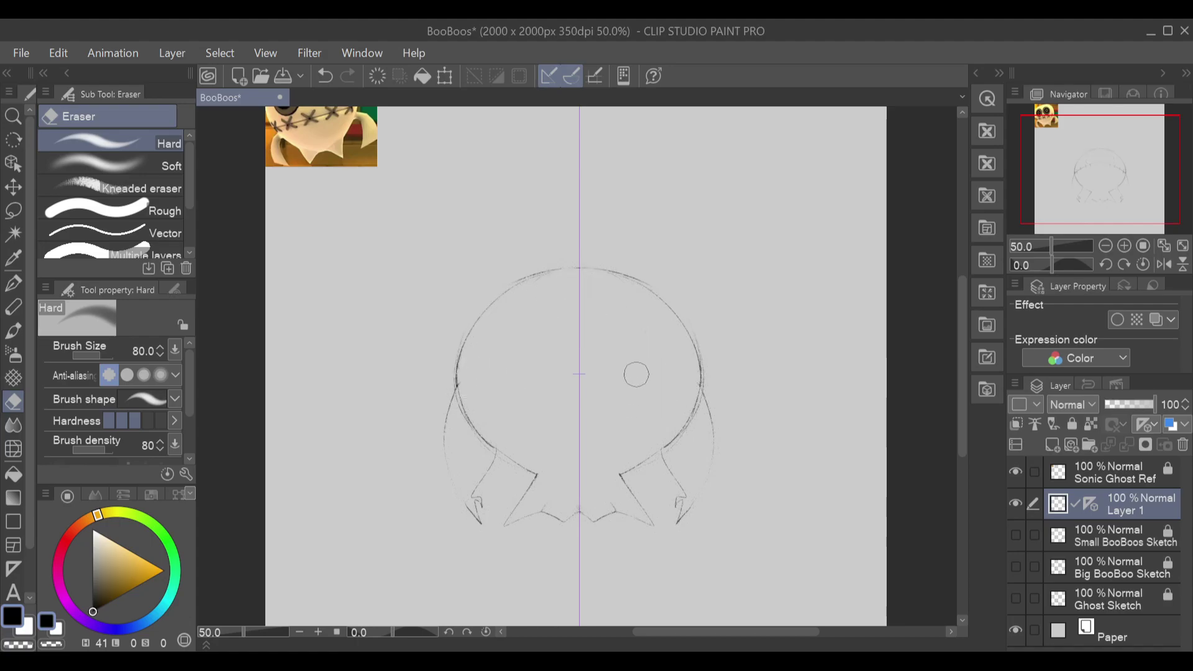
{"action": "mouse_move", "coordinate": [613, 460]}
{"action": "left_mouse_down"}
{"action": "mouse_move", "coordinate": [620, 515]}
{"action": "mouse_move", "coordinate": [609, 491]}
{"action": "mouse_move", "coordinate": [555, 508]}
{"action": "mouse_move", "coordinate": [539, 479]}
{"action": "mouse_move", "coordinate": [514, 521]}
{"action": "mouse_move", "coordinate": [557, 512]}
{"action": "mouse_move", "coordinate": [610, 527]}
{"action": "mouse_move", "coordinate": [528, 506]}
{"action": "left_mouse_up"}
Step: Redraw the body's lower outline with the Thin Charcoal pencil as a mirrored round curve reaching the centre line
{"action": "key", "text": "p"}
{"action": "key", "text": "ctrl+z"}
{"action": "left_click_drag", "start_coordinate": [483, 441], "coordinate": [569, 485]}
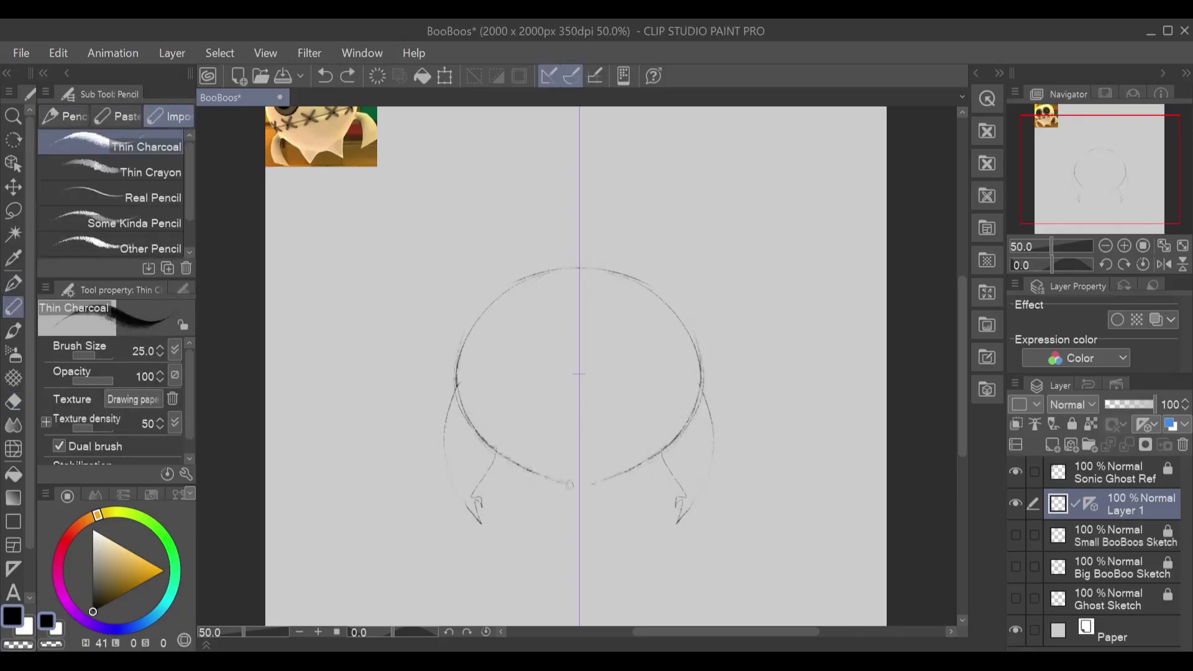
{"action": "key", "text": "ctrl+z"}
{"action": "left_click_drag", "start_coordinate": [456, 380], "coordinate": [563, 484]}
{"action": "key", "text": "ctrl+z"}
{"action": "mouse_move", "coordinate": [458, 396]}
{"action": "left_mouse_down"}
{"action": "mouse_move", "coordinate": [541, 471]}
{"action": "mouse_move", "coordinate": [576, 481]}
{"action": "left_mouse_up"}
{"action": "key", "text": "ctrl+z"}
{"action": "mouse_move", "coordinate": [457, 388]}
{"action": "left_mouse_down"}
{"action": "mouse_move", "coordinate": [526, 477]}
{"action": "mouse_move", "coordinate": [575, 485]}
{"action": "left_mouse_up"}
{"action": "key", "text": "ctrl+z"}
{"action": "mouse_move", "coordinate": [458, 398]}
{"action": "left_mouse_down"}
{"action": "mouse_move", "coordinate": [488, 445]}
{"action": "mouse_move", "coordinate": [569, 485]}
{"action": "left_mouse_up"}
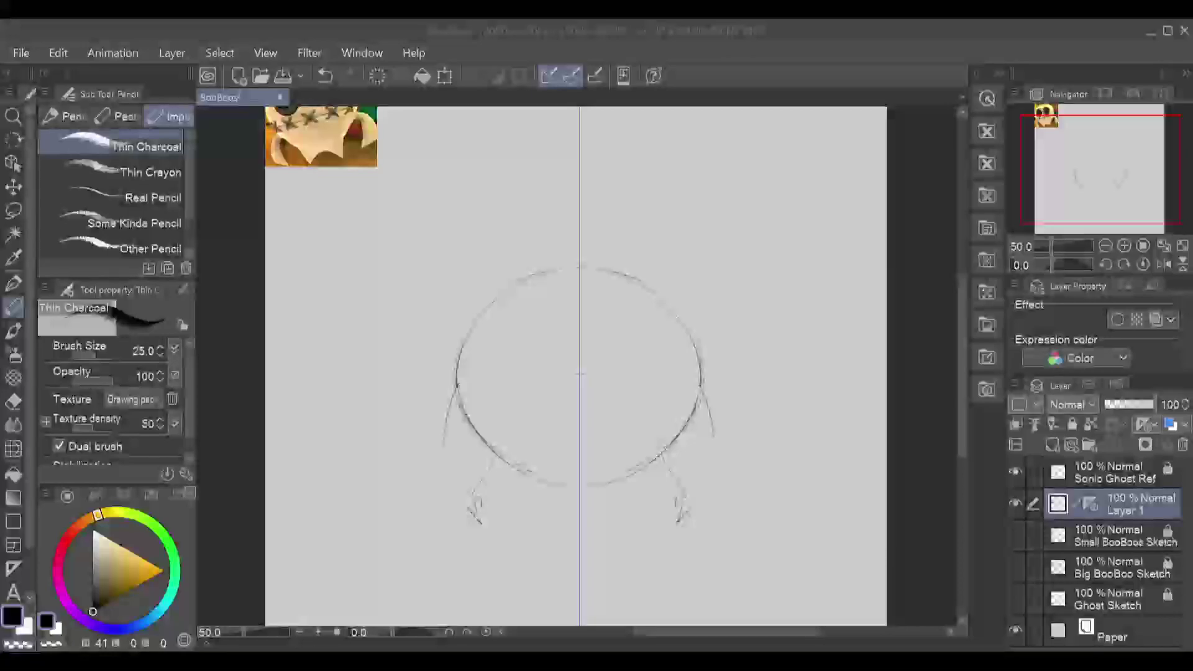
Step: Show and unlock the Big BooBoo Sketch layer, and lower its opacity to 28%
{"action": "left_click", "coordinate": [1017, 569]}
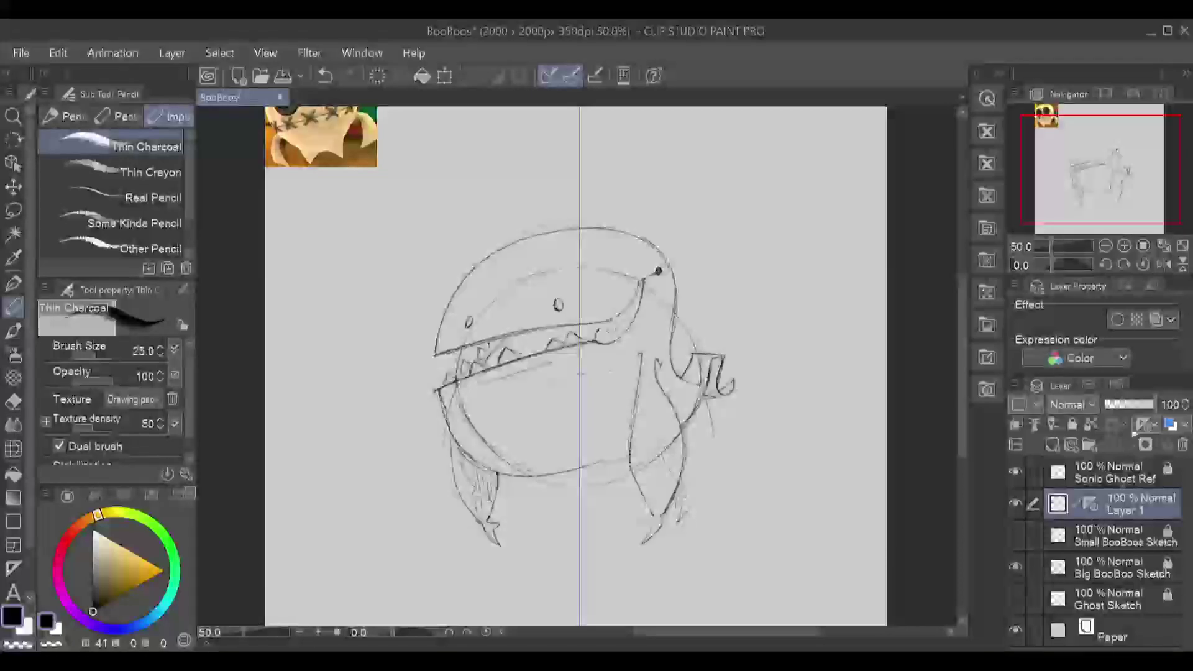
{"action": "left_click", "coordinate": [1162, 569]}
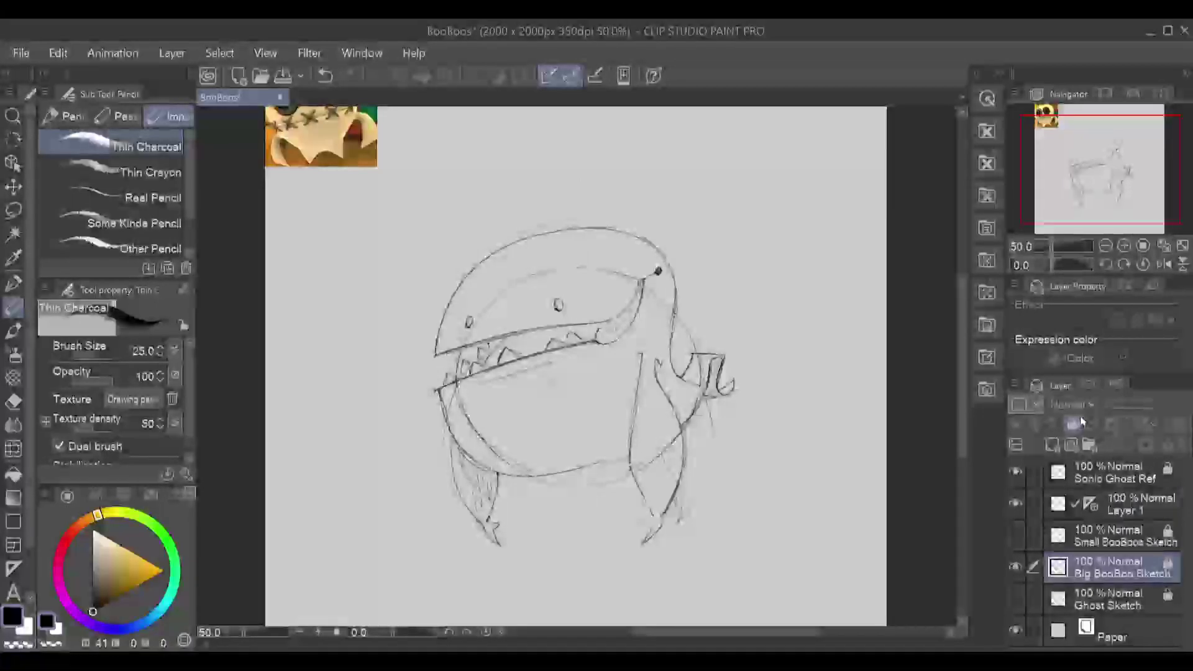
{"action": "left_click_drag", "start_coordinate": [1133, 404], "coordinate": [1119, 405]}
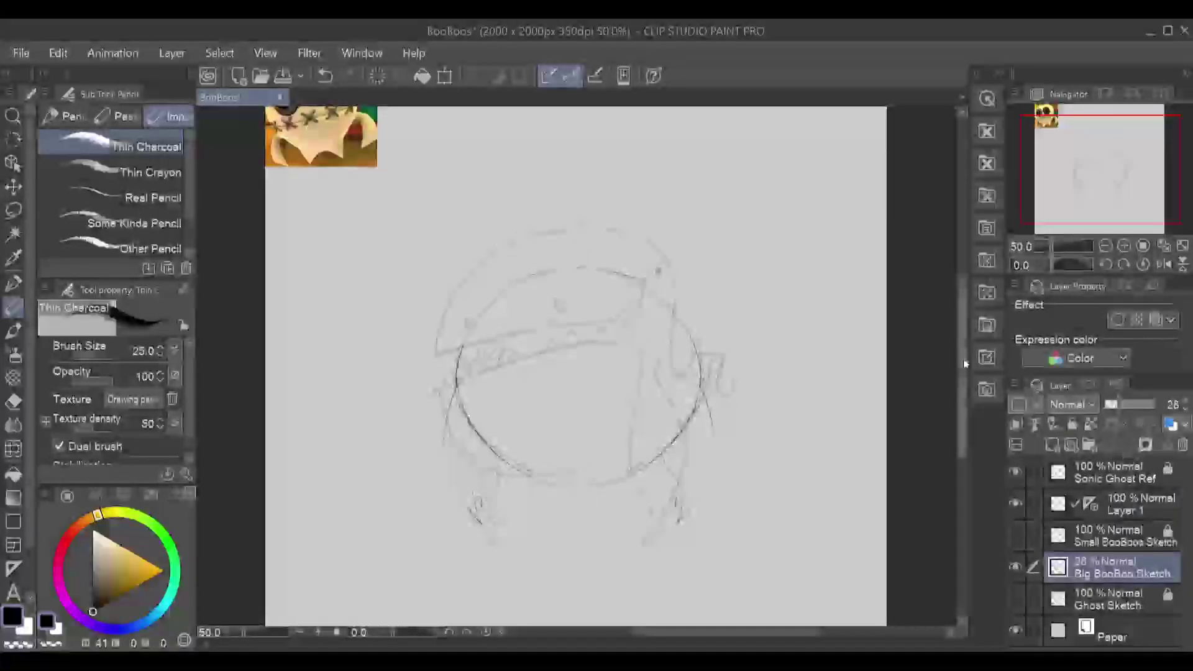
Step: Move the Big BooBoo sketch toward the canvas's upper left as a reference, and make Layer 1 active again
{"action": "left_click", "coordinate": [445, 75]}
{"action": "mouse_move", "coordinate": [708, 345]}
{"action": "left_mouse_down"}
{"action": "mouse_move", "coordinate": [561, 341]}
{"action": "mouse_move", "coordinate": [645, 274]}
{"action": "mouse_move", "coordinate": [634, 219]}
{"action": "mouse_move", "coordinate": [597, 216]}
{"action": "left_mouse_up"}
{"action": "mouse_move", "coordinate": [580, 274]}
{"action": "left_mouse_down"}
{"action": "mouse_move", "coordinate": [572, 311]}
{"action": "mouse_move", "coordinate": [555, 303]}
{"action": "left_mouse_up"}
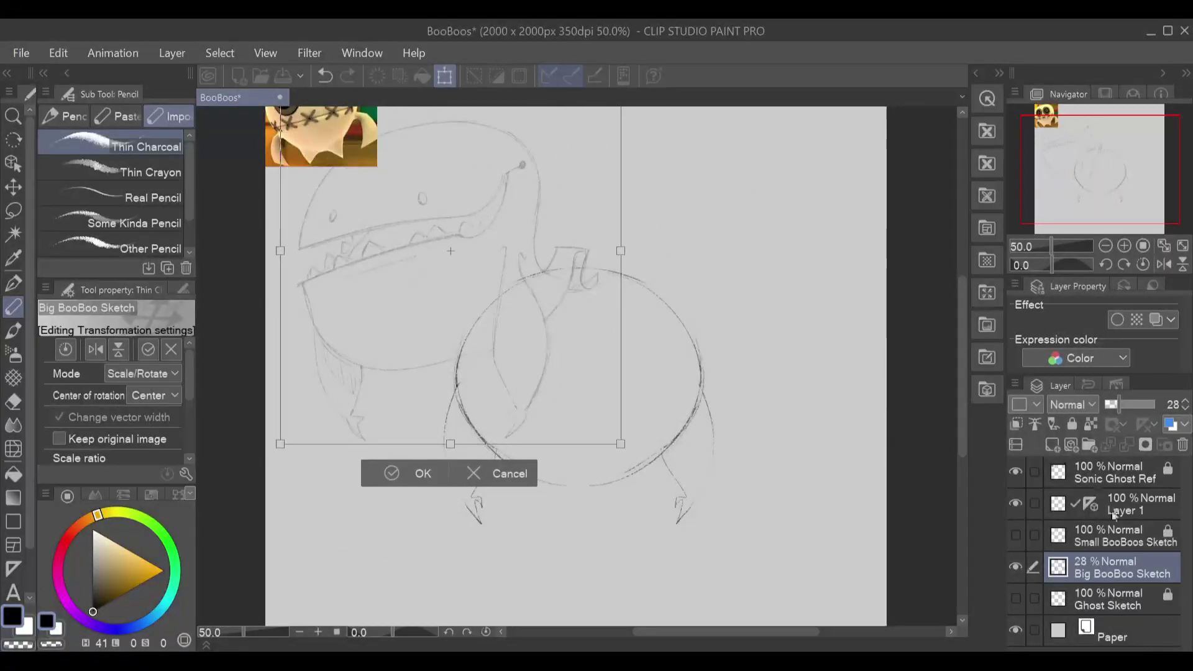
{"action": "left_click", "coordinate": [487, 475]}
{"action": "left_click", "coordinate": [1132, 509]}
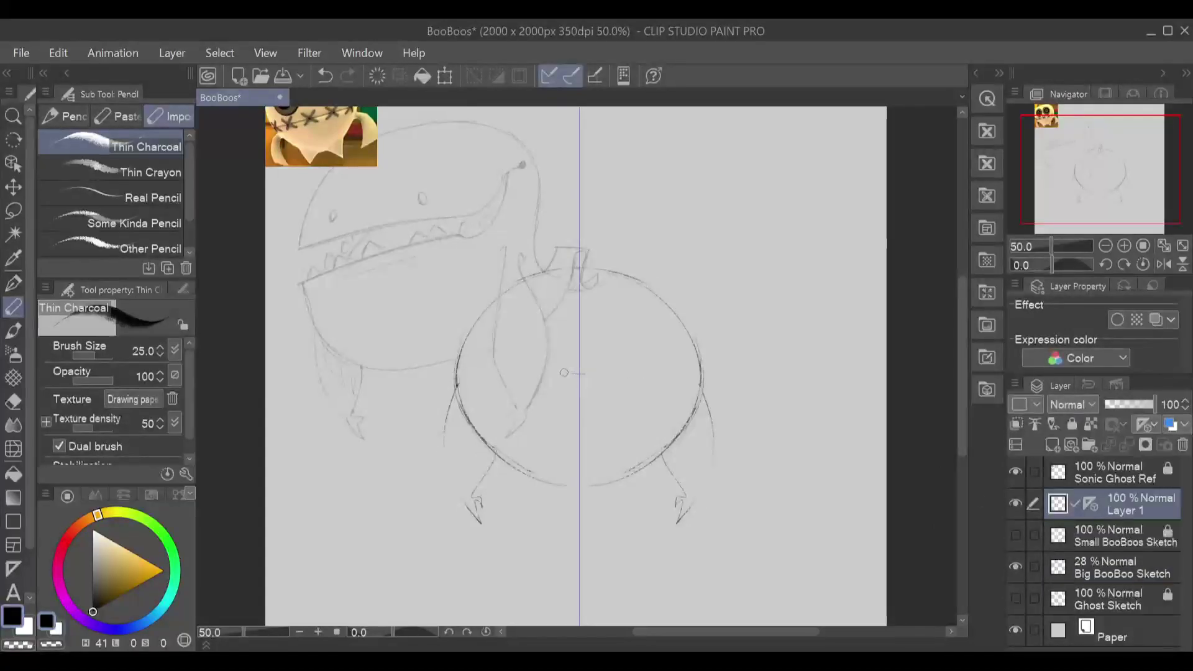
Step: Try small mirrored oval eyes at the middle height of the round body
{"action": "mouse_move", "coordinate": [563, 345]}
{"action": "left_mouse_down"}
{"action": "mouse_move", "coordinate": [601, 342]}
{"action": "mouse_move", "coordinate": [559, 373]}
{"action": "left_mouse_up"}
{"action": "key", "text": "ctrl+z"}
{"action": "key", "text": "ctrl+z"}
{"action": "key", "text": "ctrl+y"}
{"action": "key", "text": "ctrl+z"}
{"action": "key", "text": "ctrl+y"}
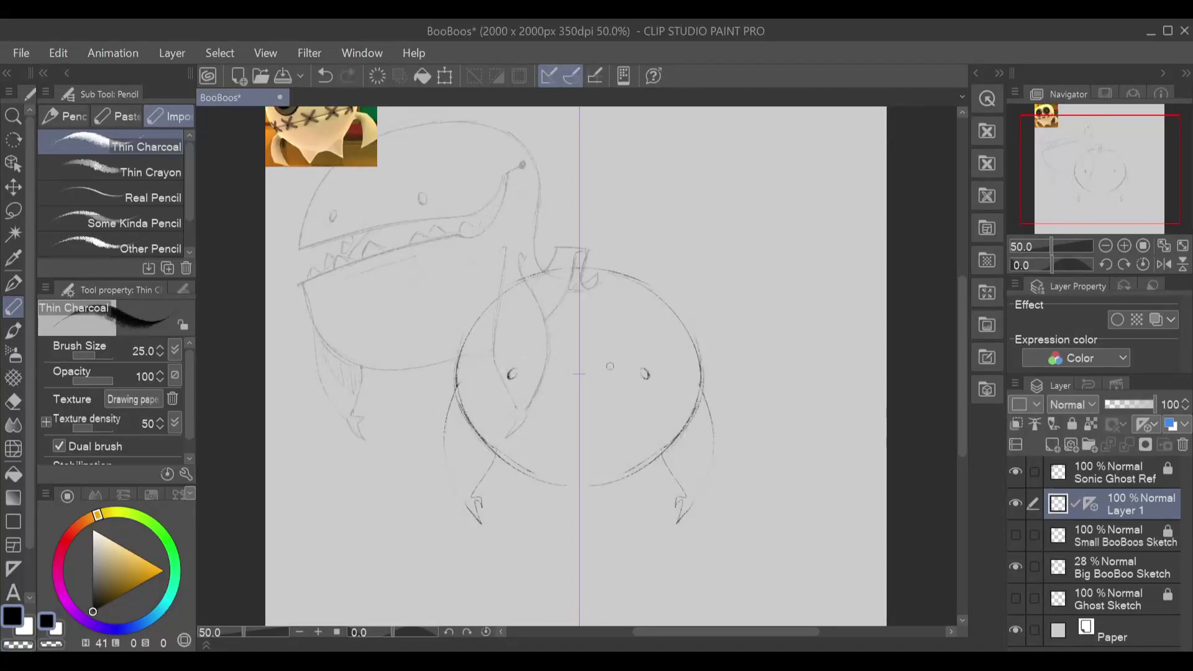
{"action": "key", "text": "ctrl+z"}
Step: Try a wide mirrored mouth curve across the lower half of the body
{"action": "left_click_drag", "start_coordinate": [544, 443], "coordinate": [570, 448]}
{"action": "key", "text": "ctrl+z"}
{"action": "left_click_drag", "start_coordinate": [461, 373], "coordinate": [579, 430]}
{"action": "key", "text": "ctrl+z"}
{"action": "key", "text": "ctrl+z"}
{"action": "key", "text": "ctrl+z"}
{"action": "mouse_move", "coordinate": [497, 377]}
{"action": "left_mouse_down"}
{"action": "mouse_move", "coordinate": [518, 417]}
{"action": "mouse_move", "coordinate": [567, 429]}
{"action": "left_mouse_up"}
{"action": "key", "text": "ctrl+z"}
{"action": "mouse_move", "coordinate": [496, 377]}
{"action": "left_mouse_down"}
{"action": "mouse_move", "coordinate": [503, 410]}
{"action": "mouse_move", "coordinate": [577, 430]}
{"action": "left_mouse_up"}
{"action": "mouse_move", "coordinate": [497, 376]}
{"action": "left_mouse_down"}
{"action": "mouse_move", "coordinate": [457, 372]}
{"action": "mouse_move", "coordinate": [471, 397]}
{"action": "left_mouse_up"}
{"action": "key", "text": "ctrl+z"}
{"action": "key", "text": "ctrl+z"}
{"action": "key", "text": "ctrl+z"}
{"action": "key", "text": "ctrl+z"}
{"action": "key", "text": "ctrl+z"}
{"action": "key", "text": "ctrl+z"}
Step: Draw small slanted oval eyes in the upper half of the body, mirrored across the ruler
{"action": "mouse_move", "coordinate": [524, 340]}
{"action": "left_mouse_down"}
{"action": "mouse_move", "coordinate": [517, 320]}
{"action": "mouse_move", "coordinate": [512, 332]}
{"action": "left_mouse_up"}
{"action": "key", "text": "ctrl+z"}
{"action": "key", "text": "ctrl+z"}
{"action": "key", "text": "ctrl+z"}
Step: Try a wide wavy mouth that starts beside the eyes and dips below them to the centre line
{"action": "left_click_drag", "start_coordinate": [474, 342], "coordinate": [578, 373]}
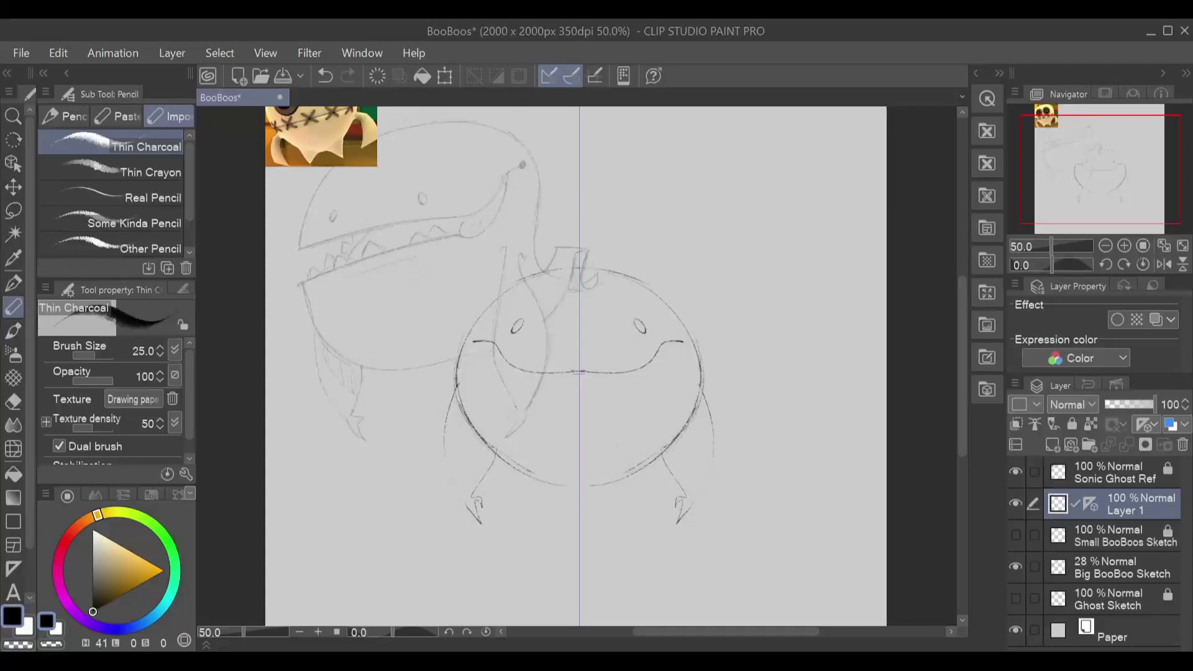
{"action": "key", "text": "ctrl+z"}
{"action": "mouse_move", "coordinate": [477, 341]}
{"action": "left_mouse_down"}
{"action": "mouse_move", "coordinate": [506, 351]}
{"action": "mouse_move", "coordinate": [528, 386]}
{"action": "mouse_move", "coordinate": [573, 389]}
{"action": "left_mouse_up"}
{"action": "key", "text": "ctrl+z"}
{"action": "left_click_drag", "start_coordinate": [477, 342], "coordinate": [577, 372]}
{"action": "key", "text": "ctrl+z"}
{"action": "key", "text": "ctrl+z"}
{"action": "mouse_move", "coordinate": [476, 342]}
{"action": "left_mouse_down"}
{"action": "mouse_move", "coordinate": [497, 331]}
{"action": "mouse_move", "coordinate": [562, 363]}
{"action": "left_mouse_up"}
{"action": "key", "text": "ctrl+z"}
{"action": "key", "text": "ctrl+z"}
Step: Draw a flat mouth line below the eyes with slanted ends and short mirrored strokes beside them
{"action": "left_click_drag", "start_coordinate": [501, 333], "coordinate": [578, 366]}
{"action": "key", "text": "ctrl+z"}
{"action": "left_click_drag", "start_coordinate": [502, 333], "coordinate": [578, 371]}
{"action": "mouse_move", "coordinate": [511, 335]}
{"action": "left_mouse_down"}
{"action": "mouse_move", "coordinate": [570, 374]}
{"action": "mouse_move", "coordinate": [596, 358]}
{"action": "mouse_move", "coordinate": [530, 364]}
{"action": "mouse_move", "coordinate": [568, 365]}
{"action": "left_mouse_up"}
{"action": "key", "text": "ctrl+z"}
{"action": "mouse_move", "coordinate": [502, 336]}
{"action": "left_mouse_down"}
{"action": "mouse_move", "coordinate": [525, 365]}
{"action": "mouse_move", "coordinate": [575, 359]}
{"action": "left_mouse_up"}
{"action": "key", "text": "ctrl+z"}
{"action": "mouse_move", "coordinate": [504, 334]}
{"action": "left_mouse_down"}
{"action": "mouse_move", "coordinate": [516, 354]}
{"action": "mouse_move", "coordinate": [578, 352]}
{"action": "left_mouse_up"}
{"action": "key", "text": "ctrl+z"}
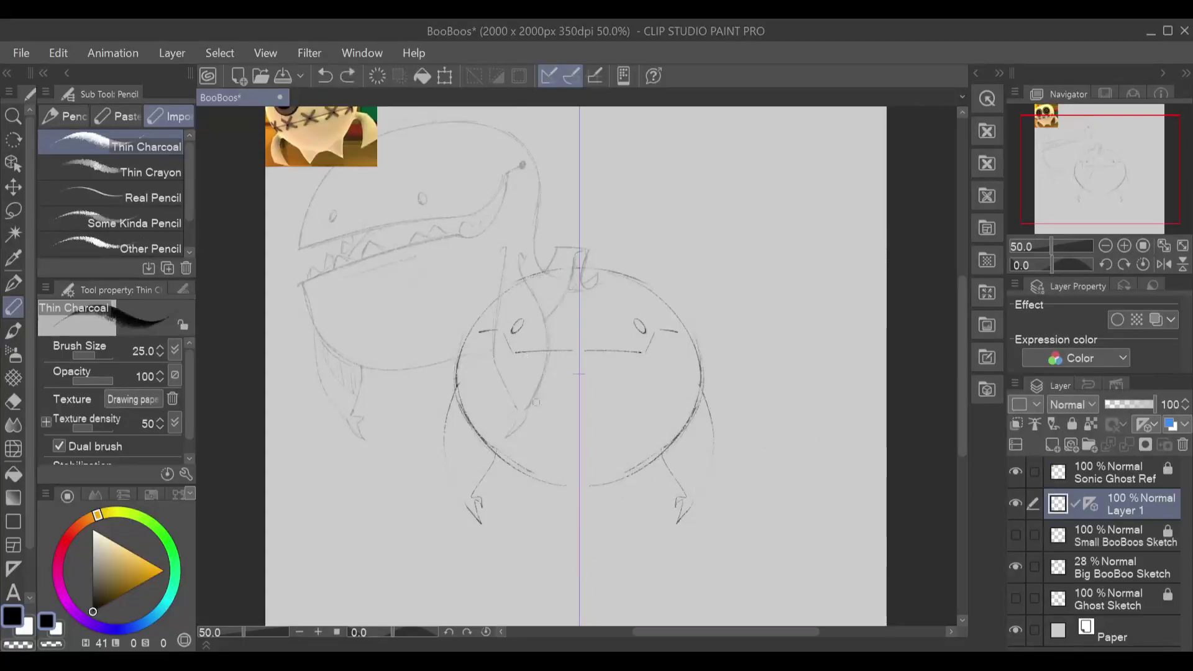
Step: Erase both arms and the body's lower outline, leaving the domed top and the face
{"action": "key", "text": "e"}
{"action": "mouse_move", "coordinate": [479, 491]}
{"action": "left_mouse_down"}
{"action": "mouse_move", "coordinate": [444, 473]}
{"action": "mouse_move", "coordinate": [496, 521]}
{"action": "left_mouse_up"}
{"action": "mouse_move", "coordinate": [445, 440]}
{"action": "left_mouse_down"}
{"action": "mouse_move", "coordinate": [470, 448]}
{"action": "mouse_move", "coordinate": [491, 477]}
{"action": "mouse_move", "coordinate": [445, 381]}
{"action": "mouse_move", "coordinate": [484, 468]}
{"action": "mouse_move", "coordinate": [446, 385]}
{"action": "mouse_move", "coordinate": [483, 433]}
{"action": "mouse_move", "coordinate": [467, 381]}
{"action": "mouse_move", "coordinate": [580, 496]}
{"action": "left_mouse_up"}
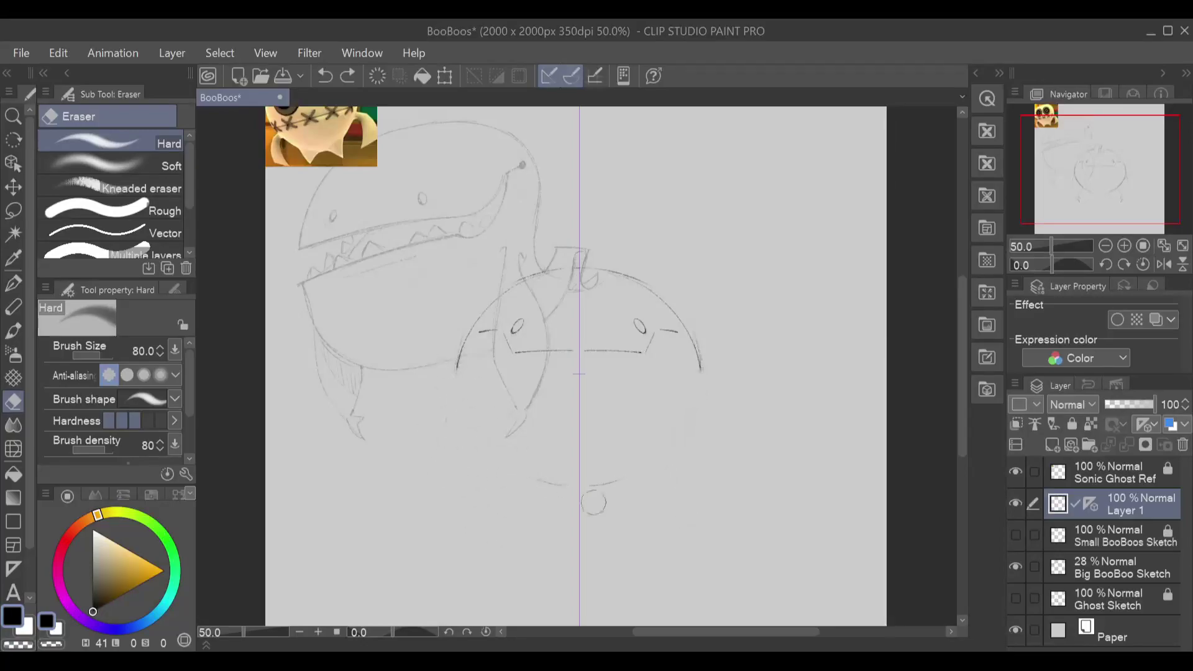
Step: Extend the body downward with the Thin Charcoal pencil, drawing longer mirrored sides that curve inward at the bottom
{"action": "key", "text": "p"}
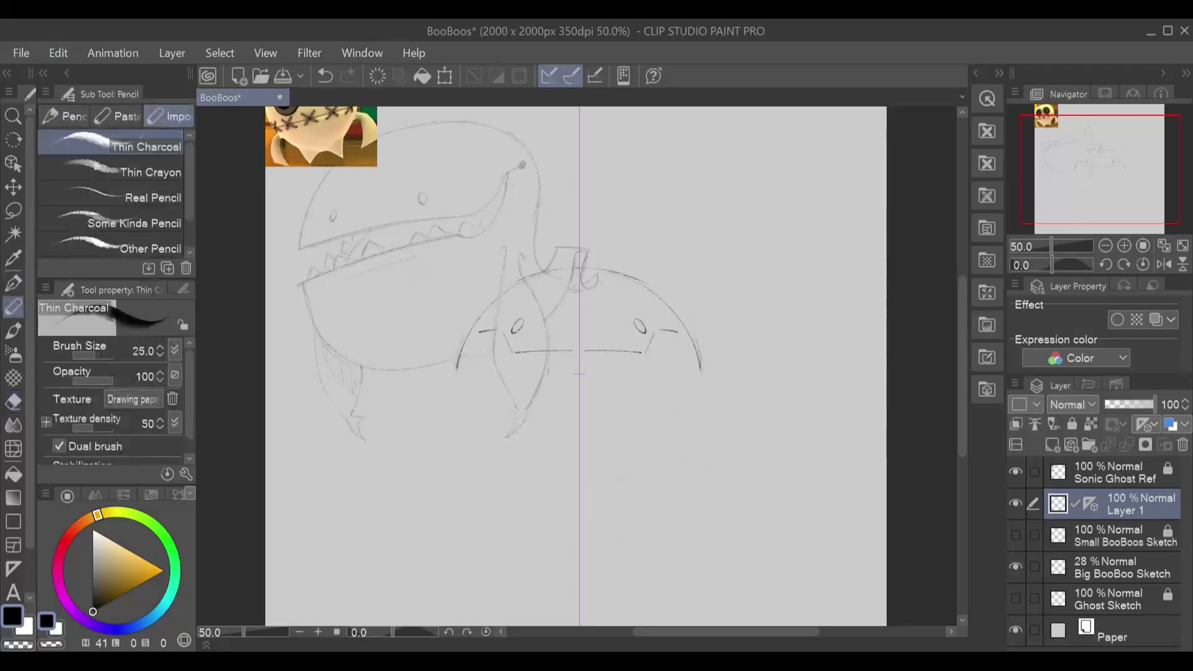
{"action": "mouse_move", "coordinate": [461, 359]}
{"action": "left_mouse_down"}
{"action": "mouse_move", "coordinate": [488, 444]}
{"action": "mouse_move", "coordinate": [536, 450]}
{"action": "mouse_move", "coordinate": [457, 442]}
{"action": "left_mouse_up"}
{"action": "left_click_drag", "start_coordinate": [461, 367], "coordinate": [457, 438]}
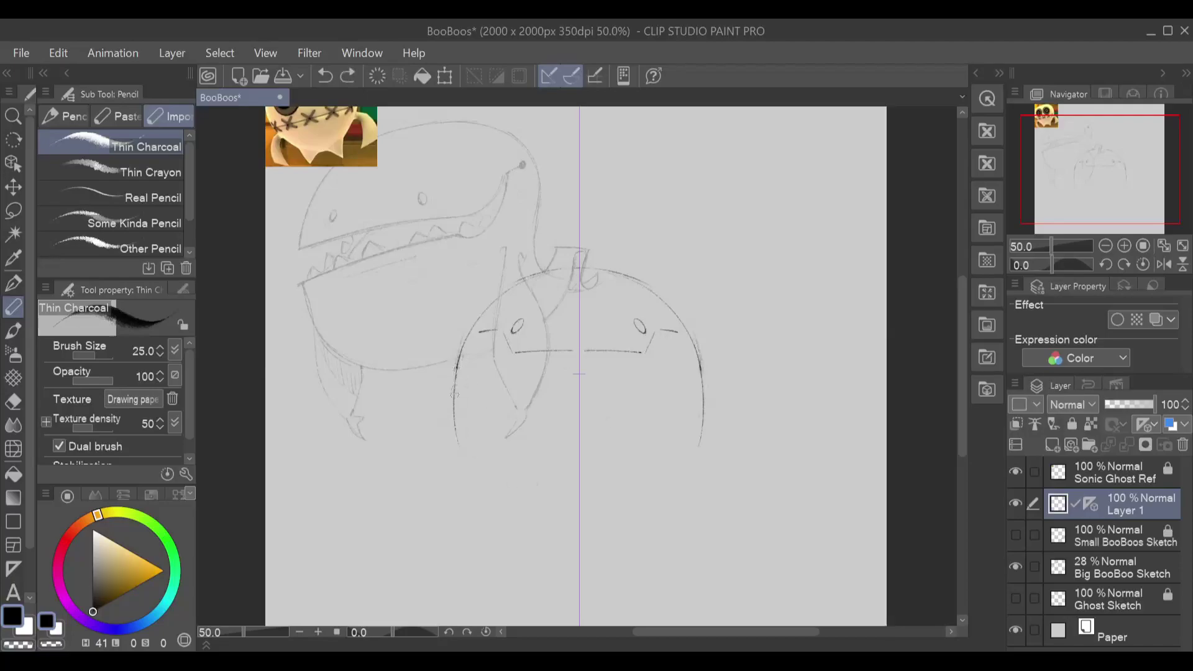
{"action": "left_click_drag", "start_coordinate": [457, 429], "coordinate": [545, 510]}
{"action": "key", "text": "ctrl+z"}
{"action": "key", "text": "ctrl+y"}
Step: Sketch long mirrored arms hanging beside the body, with curved outer and inner edges
{"action": "left_click_drag", "start_coordinate": [459, 364], "coordinate": [445, 408]}
{"action": "key", "text": "ctrl+z"}
{"action": "mouse_move", "coordinate": [455, 402]}
{"action": "left_mouse_down"}
{"action": "mouse_move", "coordinate": [460, 522]}
{"action": "mouse_move", "coordinate": [478, 554]}
{"action": "mouse_move", "coordinate": [495, 488]}
{"action": "left_mouse_up"}
{"action": "key", "text": "ctrl+z"}
{"action": "left_click_drag", "start_coordinate": [487, 494], "coordinate": [484, 552]}
{"action": "key", "text": "ctrl+z"}
{"action": "mouse_move", "coordinate": [487, 490]}
{"action": "left_mouse_down"}
{"action": "mouse_move", "coordinate": [483, 547]}
{"action": "mouse_move", "coordinate": [502, 571]}
{"action": "mouse_move", "coordinate": [485, 548]}
{"action": "mouse_move", "coordinate": [495, 571]}
{"action": "mouse_move", "coordinate": [482, 562]}
{"action": "left_mouse_up"}
{"action": "key", "text": "ctrl+z"}
Step: Refine the lower ends of both arms into small pointed claws angled toward the centre
{"action": "key", "text": "ctrl+z"}
{"action": "key", "text": "ctrl+z"}
{"action": "key", "text": "ctrl+z"}
{"action": "key", "text": "ctrl+z"}
{"action": "key", "text": "ctrl+z"}
{"action": "key", "text": "ctrl+z"}
{"action": "key", "text": "ctrl+z"}
{"action": "key", "text": "ctrl+z"}
{"action": "mouse_move", "coordinate": [499, 554]}
{"action": "left_mouse_down"}
{"action": "mouse_move", "coordinate": [497, 578]}
{"action": "mouse_move", "coordinate": [475, 553]}
{"action": "mouse_move", "coordinate": [505, 577]}
{"action": "mouse_move", "coordinate": [482, 547]}
{"action": "left_mouse_up"}
{"action": "key", "text": "ctrl+z"}
{"action": "key", "text": "ctrl+z"}
{"action": "key", "text": "ctrl+z"}
{"action": "key", "text": "ctrl+z"}
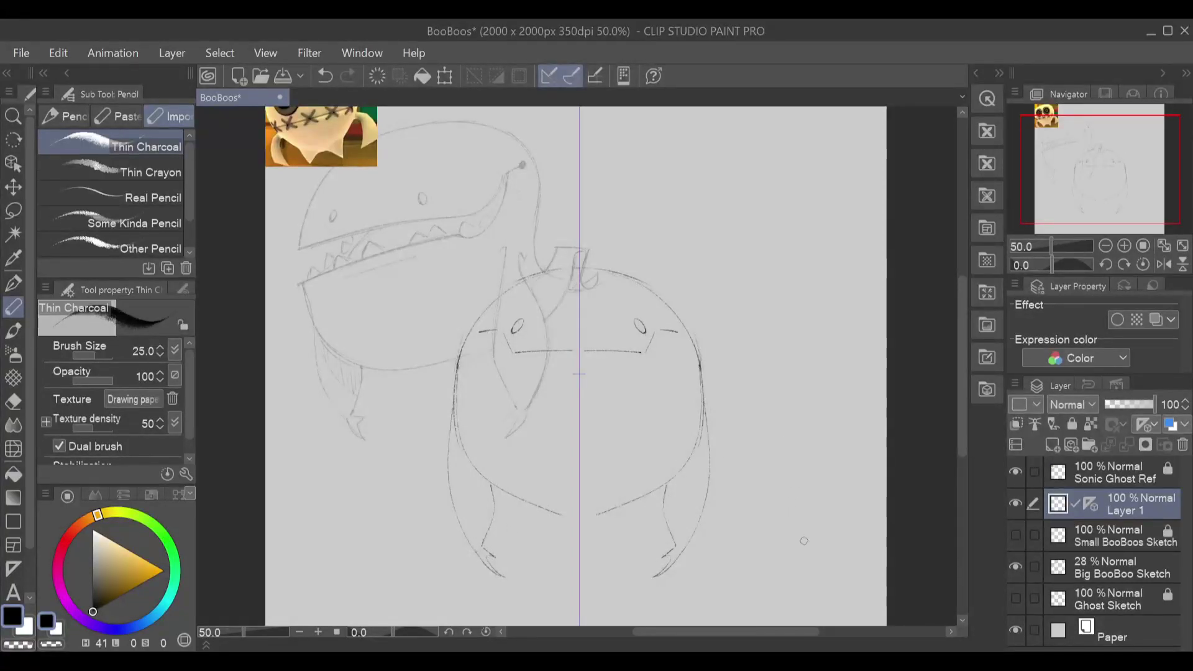
Step: Rework the mirrored claws at the arm ends and add short marks at the outer ends of the face line
{"action": "key", "text": "ctrl+z"}
{"action": "mouse_move", "coordinate": [482, 547]}
{"action": "left_mouse_down"}
{"action": "mouse_move", "coordinate": [507, 557]}
{"action": "mouse_move", "coordinate": [489, 560]}
{"action": "mouse_move", "coordinate": [501, 576]}
{"action": "mouse_move", "coordinate": [497, 556]}
{"action": "left_mouse_up"}
{"action": "key", "text": "ctrl+z"}
{"action": "key", "text": "ctrl+z"}
{"action": "key", "text": "ctrl+z"}
{"action": "left_click_drag", "start_coordinate": [479, 334], "coordinate": [486, 327]}
{"action": "left_click_drag", "start_coordinate": [472, 324], "coordinate": [463, 343]}
{"action": "key", "text": "ctrl+z"}
{"action": "left_click_drag", "start_coordinate": [507, 292], "coordinate": [540, 271]}
{"action": "key", "text": "ctrl+z"}
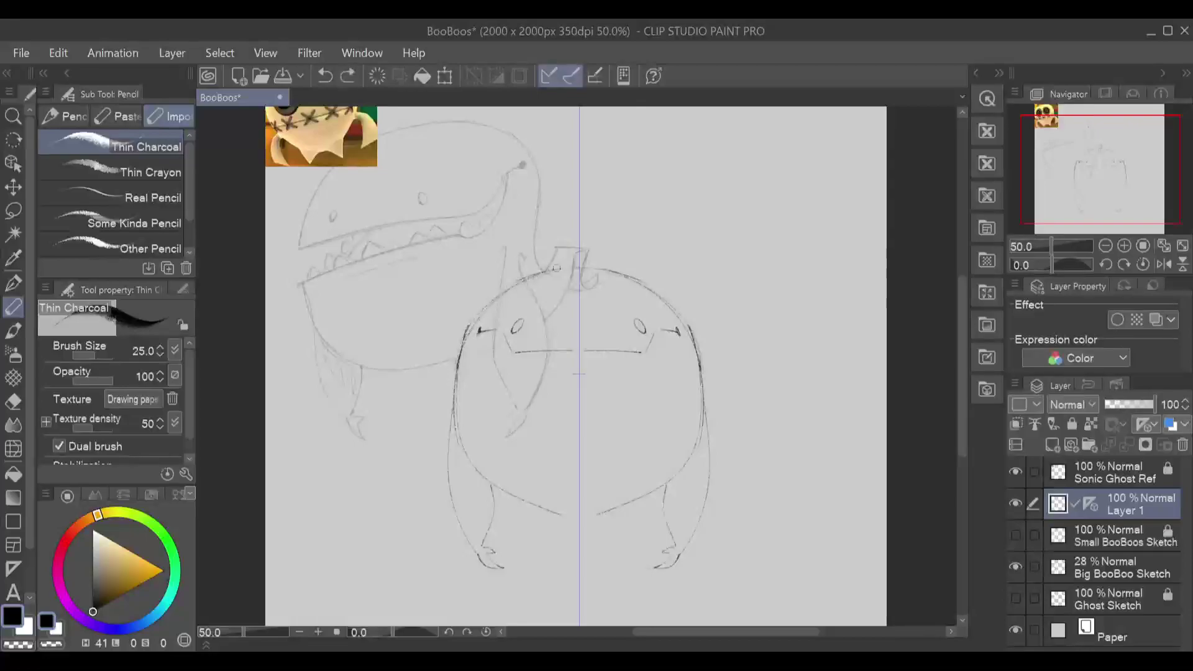
Step: Redraw the top of the head as a lower, flatter mirrored dome running from the sides to the centre line
{"action": "left_click_drag", "start_coordinate": [476, 319], "coordinate": [563, 271]}
{"action": "key", "text": "ctrl+z"}
{"action": "left_click_drag", "start_coordinate": [474, 318], "coordinate": [562, 271]}
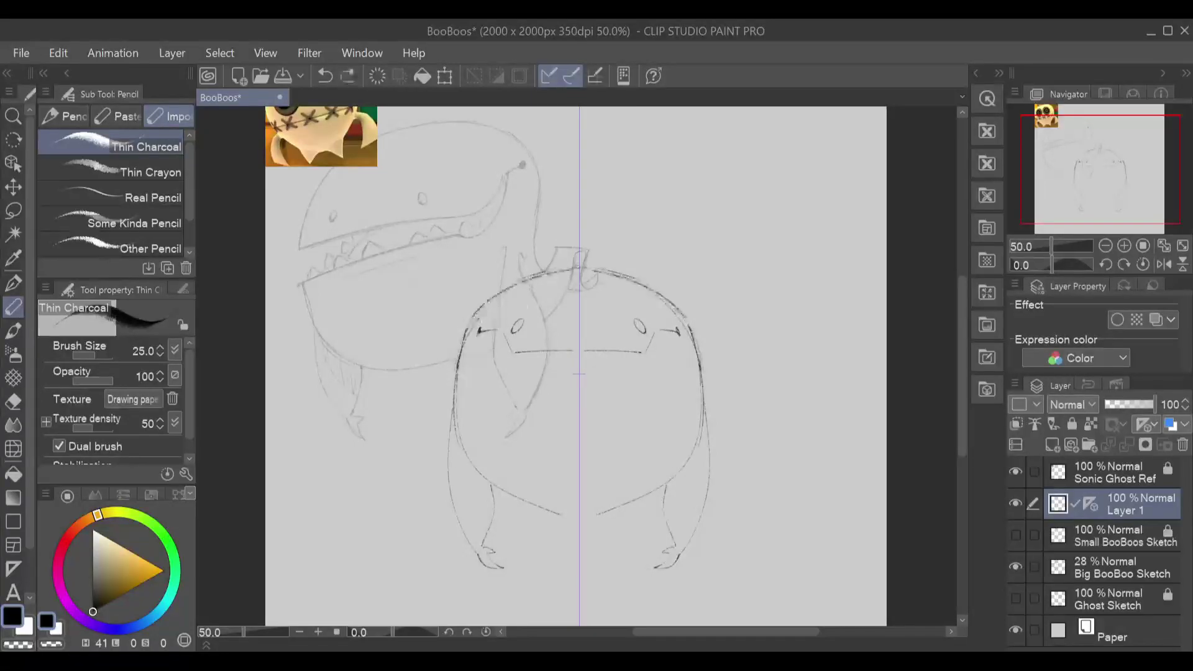
{"action": "key", "text": "ctrl+z"}
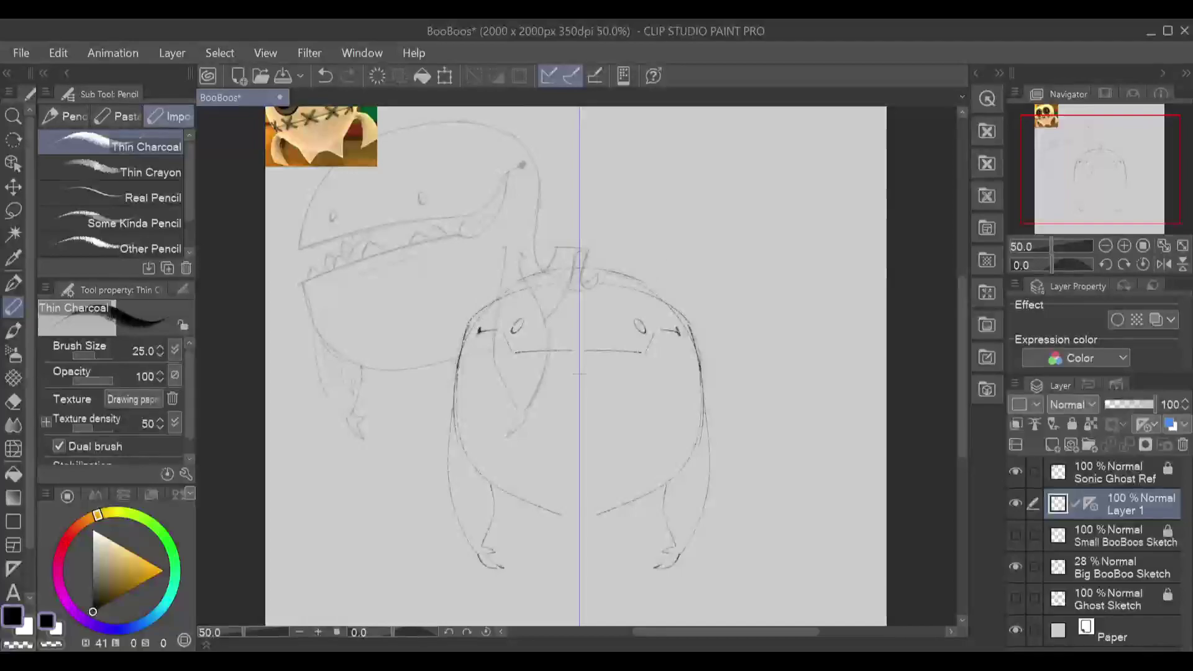
{"action": "key", "text": "ctrl+z"}
{"action": "mouse_move", "coordinate": [469, 329]}
{"action": "left_mouse_down"}
{"action": "mouse_move", "coordinate": [506, 301]}
{"action": "mouse_move", "coordinate": [583, 284]}
{"action": "left_mouse_up"}
{"action": "key", "text": "ctrl+z"}
{"action": "mouse_move", "coordinate": [470, 329]}
{"action": "left_mouse_down"}
{"action": "mouse_move", "coordinate": [513, 296]}
{"action": "mouse_move", "coordinate": [572, 283]}
{"action": "left_mouse_up"}
{"action": "mouse_move", "coordinate": [471, 327]}
{"action": "left_mouse_down"}
{"action": "mouse_move", "coordinate": [506, 300]}
{"action": "mouse_move", "coordinate": [580, 287]}
{"action": "left_mouse_up"}
{"action": "key", "text": "ctrl+z"}
{"action": "left_click_drag", "start_coordinate": [514, 352], "coordinate": [560, 346]}
{"action": "key", "text": "ctrl+z"}
{"action": "key", "text": "ctrl+z"}
{"action": "left_click_drag", "start_coordinate": [513, 351], "coordinate": [524, 350]}
{"action": "key", "text": "ctrl+z"}
{"action": "mouse_move", "coordinate": [460, 342]}
{"action": "left_mouse_down"}
{"action": "mouse_move", "coordinate": [480, 311]}
{"action": "mouse_move", "coordinate": [461, 343]}
{"action": "left_mouse_up"}
{"action": "key", "text": "ctrl+z"}
Step: Add a second long outer contour to both arms, curving from the claws up along the body's sides
{"action": "left_click_drag", "start_coordinate": [480, 558], "coordinate": [460, 523]}
{"action": "key", "text": "ctrl+z"}
{"action": "left_click_drag", "start_coordinate": [483, 562], "coordinate": [479, 555]}
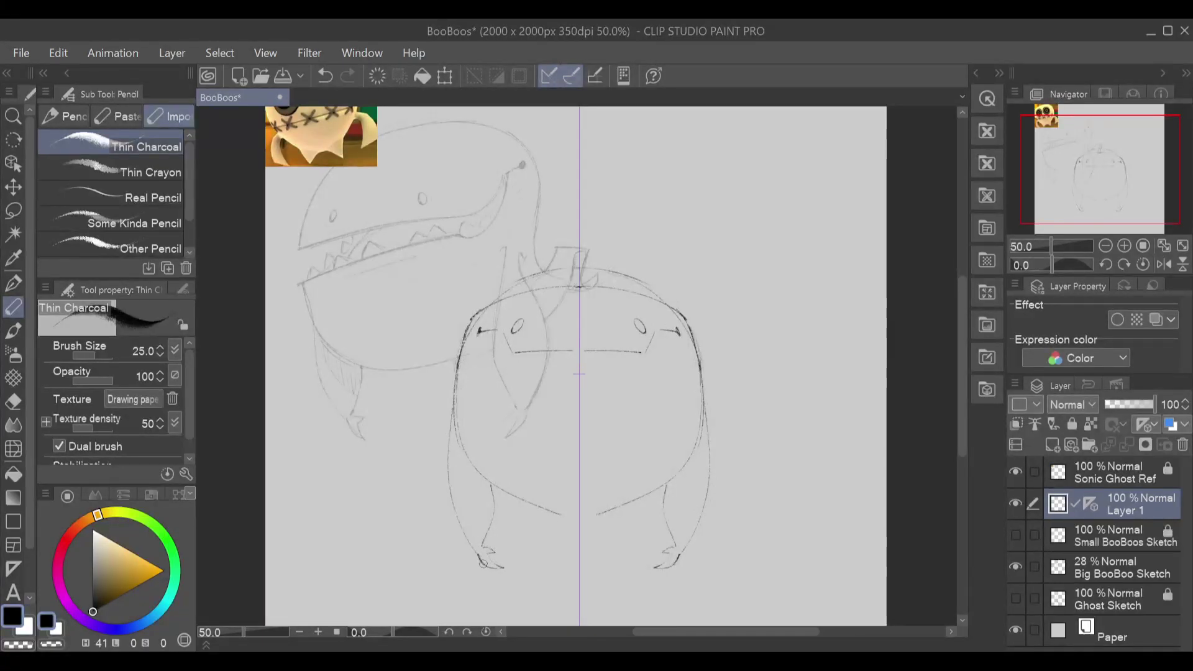
{"action": "key", "text": "ctrl+z"}
{"action": "left_click_drag", "start_coordinate": [483, 563], "coordinate": [455, 481]}
{"action": "key", "text": "ctrl+z"}
{"action": "left_click_drag", "start_coordinate": [480, 558], "coordinate": [466, 524]}
{"action": "key", "text": "ctrl+z"}
{"action": "mouse_move", "coordinate": [483, 564]}
{"action": "left_mouse_down"}
{"action": "mouse_move", "coordinate": [453, 471]}
{"action": "mouse_move", "coordinate": [453, 435]}
{"action": "left_mouse_up"}
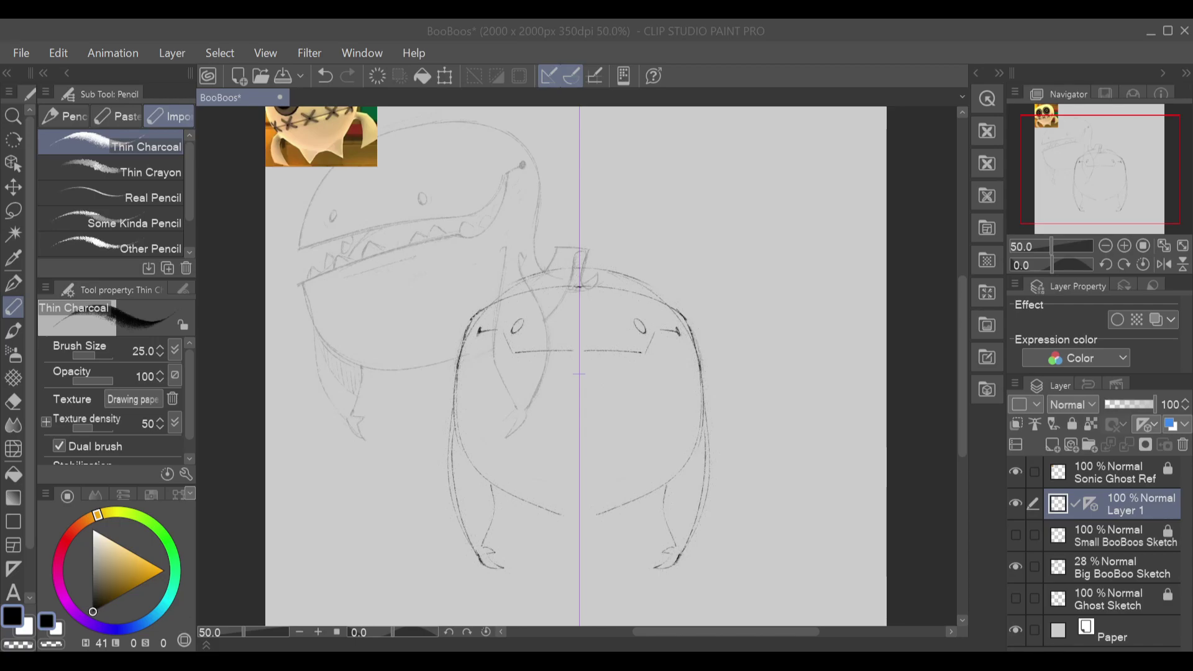
Step: Hide the Big BooBoo Sketch layer and erase the old higher dome line above the new head outline
{"action": "left_click", "coordinate": [1016, 565]}
{"action": "key", "text": "e"}
{"action": "left_click_drag", "start_coordinate": [563, 274], "coordinate": [468, 294]}
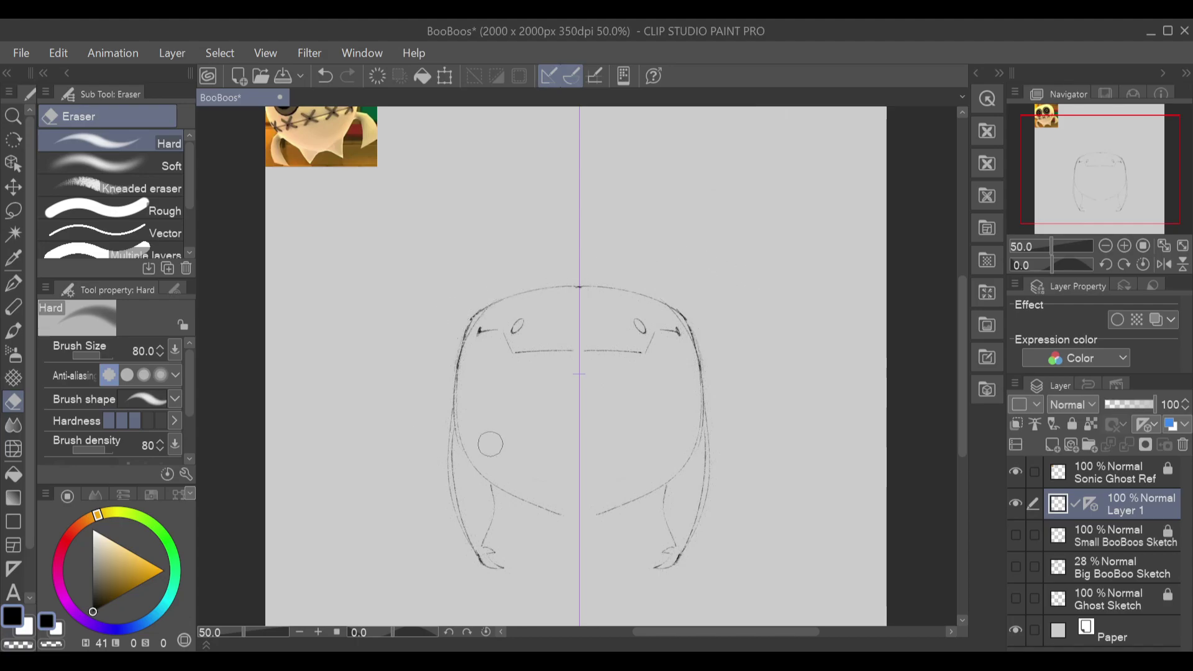
Step: Try new Thin Charcoal strokes for the head's dome and for the body's lower tip
{"action": "key", "text": "p"}
{"action": "key", "text": "p"}
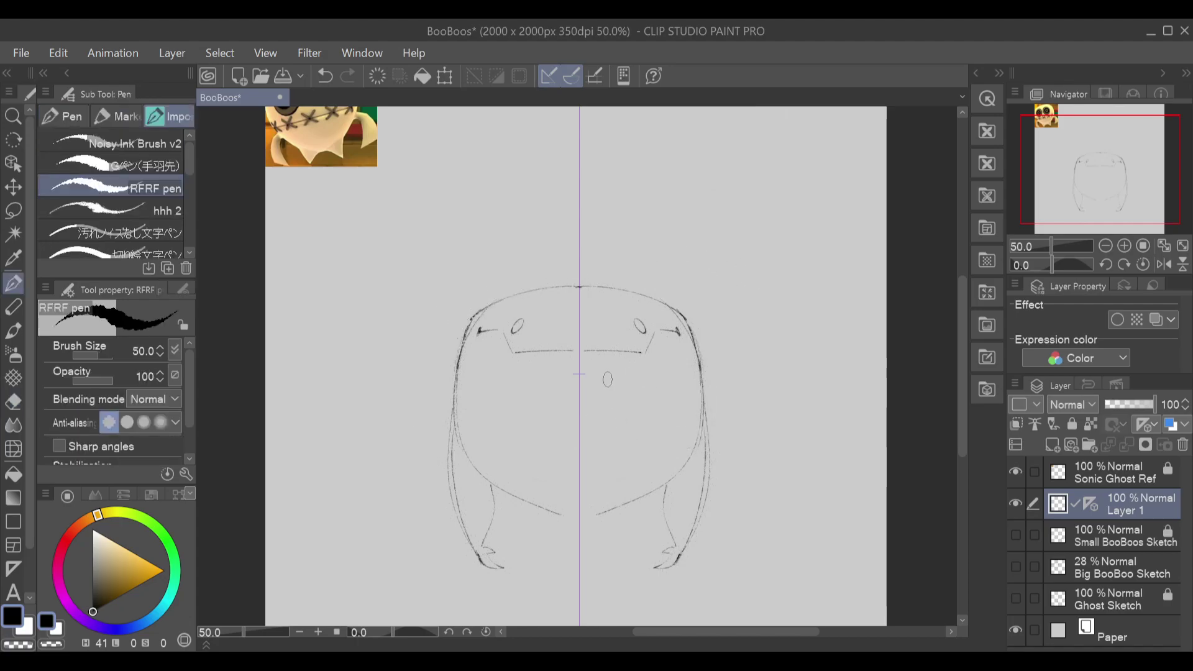
{"action": "key", "text": "ctrl+z"}
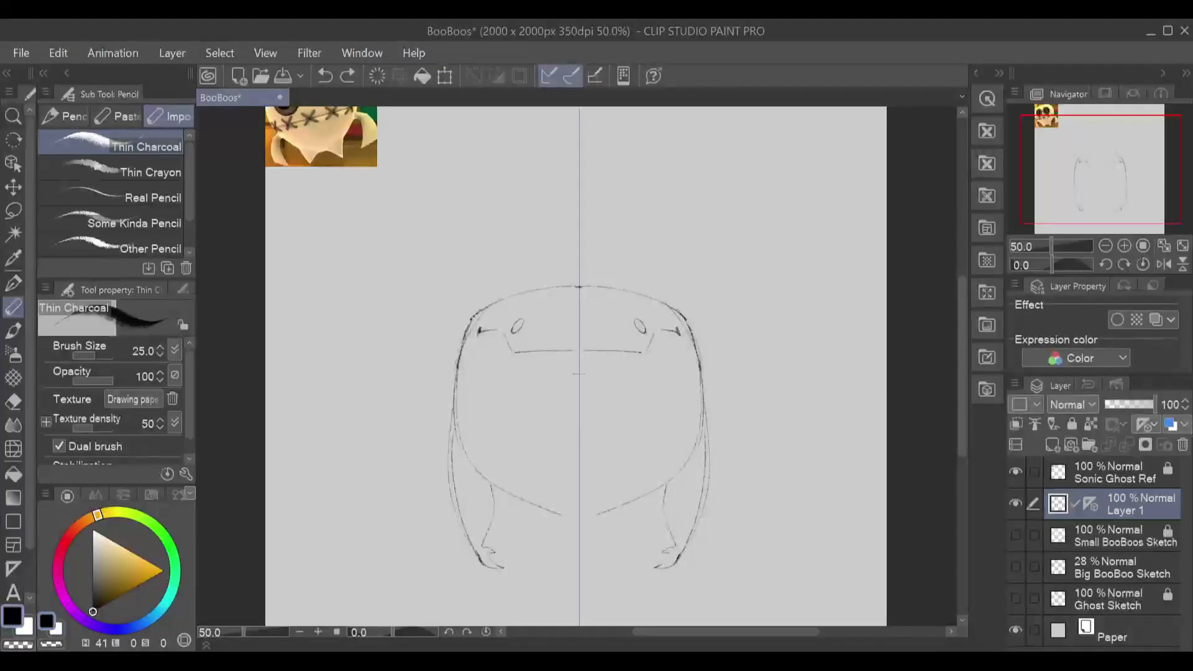
{"action": "left_click_drag", "start_coordinate": [561, 513], "coordinate": [577, 538]}
{"action": "key", "text": "ctrl+z"}
{"action": "left_click_drag", "start_coordinate": [489, 310], "coordinate": [463, 371]}
{"action": "key", "text": "ctrl+z"}
{"action": "mouse_move", "coordinate": [579, 288]}
{"action": "left_mouse_down"}
{"action": "mouse_move", "coordinate": [686, 331]}
{"action": "mouse_move", "coordinate": [699, 371]}
{"action": "left_mouse_up"}
{"action": "key", "text": "ctrl+z"}
{"action": "left_click_drag", "start_coordinate": [574, 287], "coordinate": [503, 302]}
{"action": "key", "text": "ctrl+z"}
{"action": "mouse_move", "coordinate": [571, 288]}
{"action": "left_mouse_down"}
{"action": "mouse_move", "coordinate": [488, 314]}
{"action": "mouse_move", "coordinate": [459, 422]}
{"action": "left_mouse_up"}
{"action": "key", "text": "ctrl+z"}
{"action": "mouse_move", "coordinate": [579, 288]}
{"action": "left_mouse_down"}
{"action": "mouse_move", "coordinate": [454, 388]}
{"action": "mouse_move", "coordinate": [473, 442]}
{"action": "mouse_move", "coordinate": [620, 376]}
{"action": "mouse_move", "coordinate": [540, 337]}
{"action": "mouse_move", "coordinate": [458, 365]}
{"action": "mouse_move", "coordinate": [524, 295]}
{"action": "mouse_move", "coordinate": [579, 286]}
{"action": "left_mouse_up"}
{"action": "key", "text": "ctrl+z"}
{"action": "key", "text": "ctrl+z"}
{"action": "key", "text": "ctrl+z"}
{"action": "mouse_move", "coordinate": [461, 353]}
{"action": "left_mouse_down"}
{"action": "mouse_move", "coordinate": [493, 310]}
{"action": "mouse_move", "coordinate": [579, 286]}
{"action": "left_mouse_up"}
Step: Erase the doubled dome line across the top of the head with the Hard eraser
{"action": "key", "text": "e"}
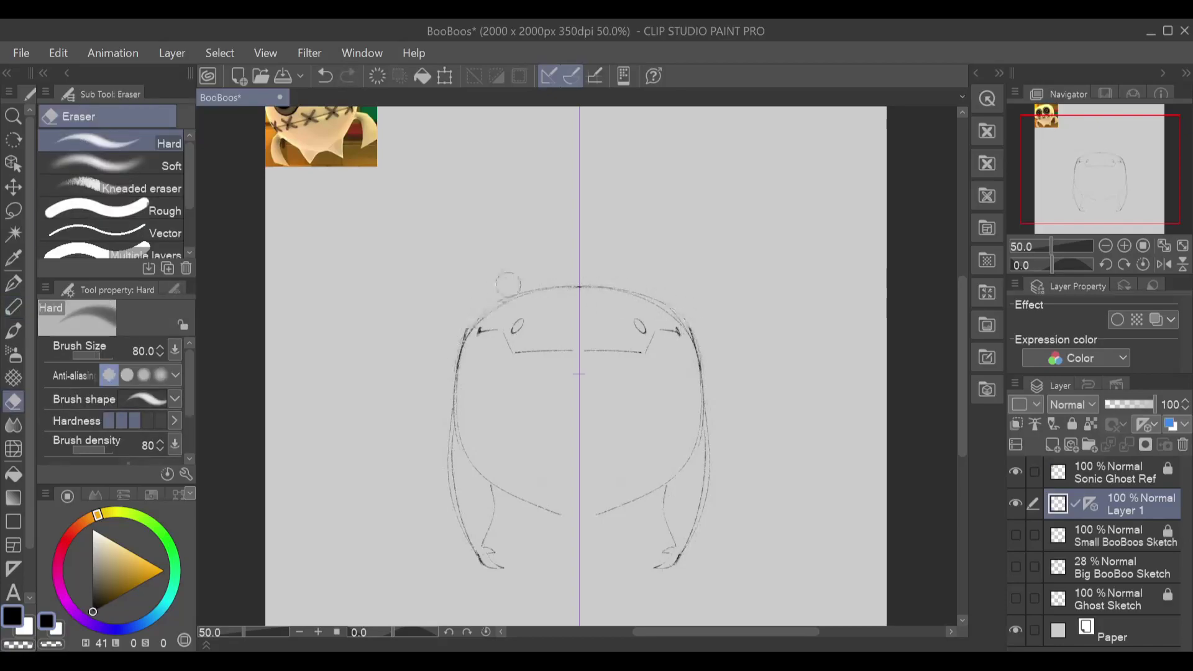
{"action": "left_click_drag", "start_coordinate": [491, 306], "coordinate": [536, 284]}
{"action": "left_click_drag", "start_coordinate": [641, 281], "coordinate": [579, 286]}
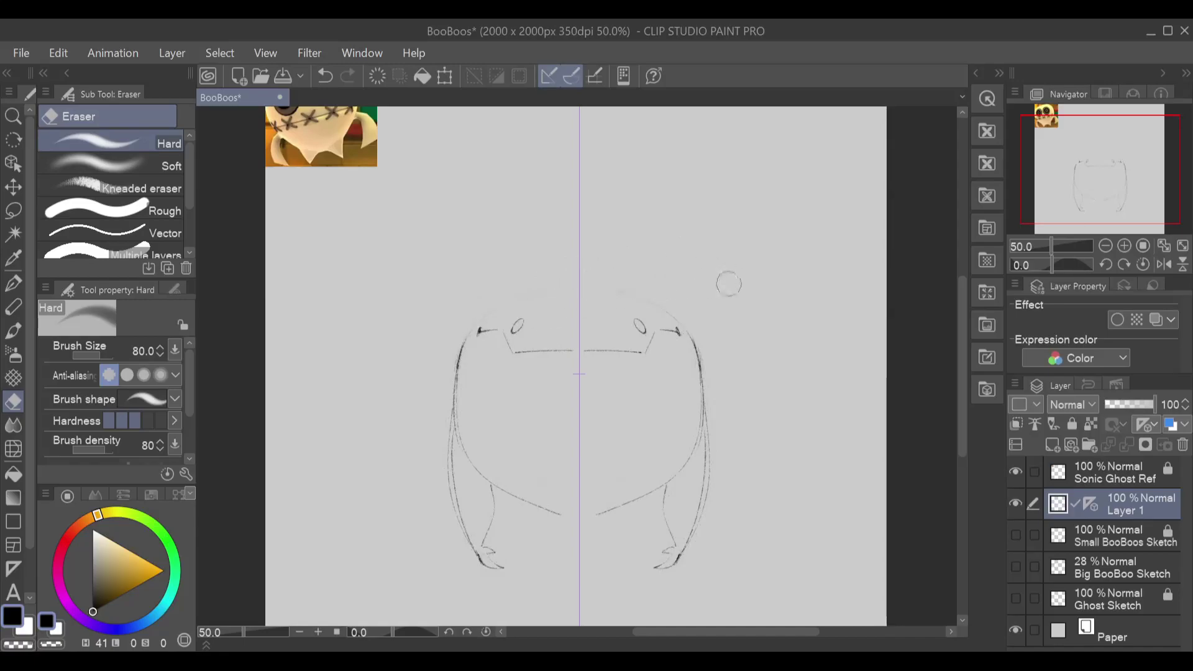
Step: Redraw the top of the head with Thin Charcoal as one clean mirrored curve joining both sides
{"action": "key", "text": "p"}
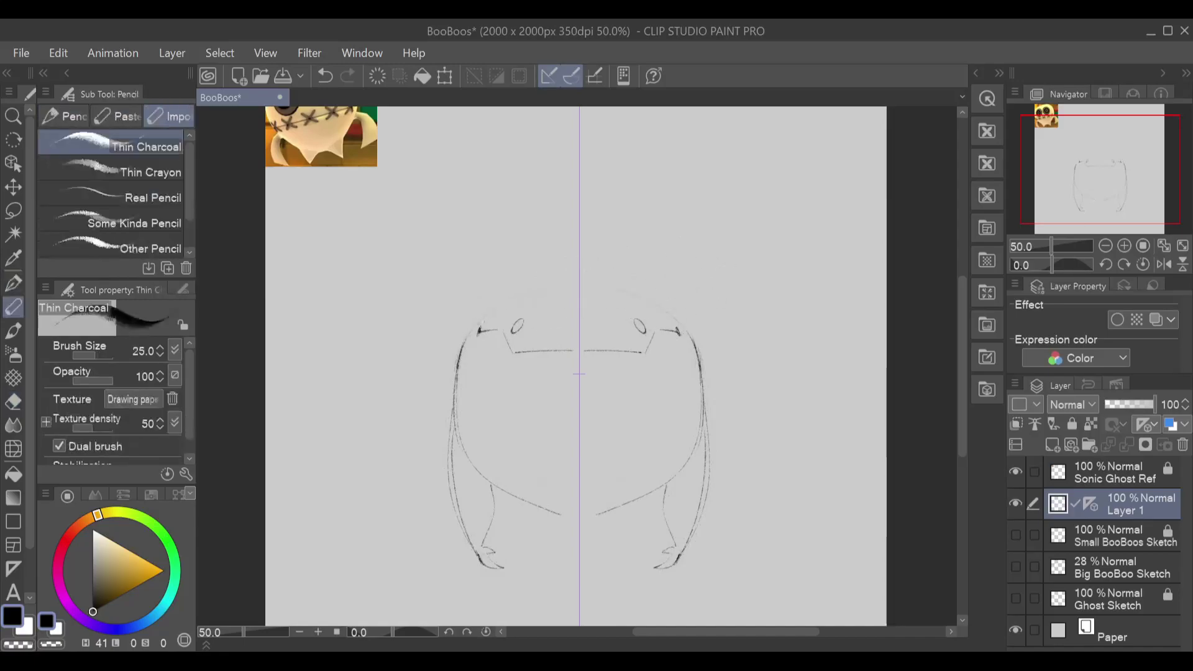
{"action": "left_click_drag", "start_coordinate": [463, 345], "coordinate": [501, 309]}
{"action": "key", "text": "ctrl+z"}
{"action": "mouse_move", "coordinate": [463, 345]}
{"action": "left_mouse_down"}
{"action": "mouse_move", "coordinate": [537, 288]}
{"action": "mouse_move", "coordinate": [463, 349]}
{"action": "mouse_move", "coordinate": [482, 316]}
{"action": "mouse_move", "coordinate": [463, 352]}
{"action": "mouse_move", "coordinate": [480, 317]}
{"action": "mouse_move", "coordinate": [460, 351]}
{"action": "mouse_move", "coordinate": [482, 318]}
{"action": "mouse_move", "coordinate": [547, 290]}
{"action": "left_mouse_up"}
{"action": "key", "text": "ctrl+z"}
{"action": "key", "text": "ctrl+z"}
{"action": "key", "text": "ctrl+z"}
{"action": "left_click_drag", "start_coordinate": [481, 317], "coordinate": [571, 286]}
{"action": "key", "text": "ctrl+z"}
{"action": "left_click_drag", "start_coordinate": [480, 318], "coordinate": [550, 287]}
{"action": "key", "text": "ctrl+z"}
{"action": "left_click_drag", "start_coordinate": [675, 314], "coordinate": [598, 284]}
{"action": "key", "text": "ctrl+z"}
{"action": "left_click_drag", "start_coordinate": [481, 318], "coordinate": [575, 283]}
{"action": "key", "text": "ctrl+z"}
{"action": "left_click_drag", "start_coordinate": [483, 318], "coordinate": [578, 286]}
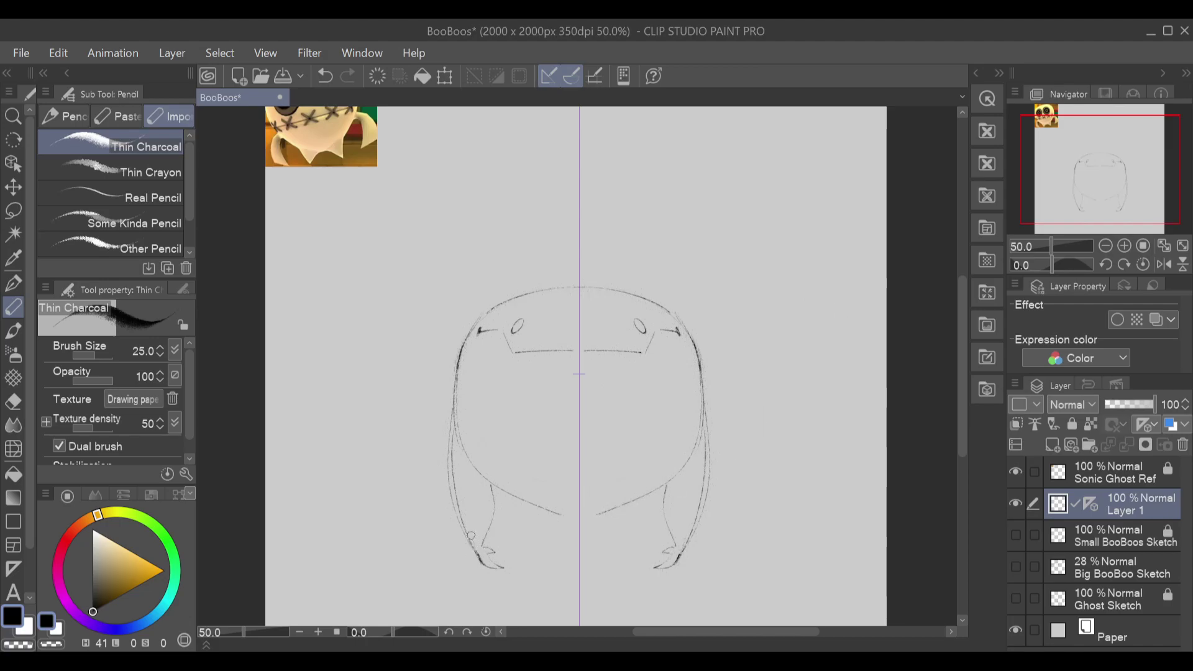
Step: Sketch short inner strokes on the lower arms above the claws, comparing the drawing with and without them
{"action": "key", "text": "ctrl+z"}
{"action": "mouse_move", "coordinate": [473, 530]}
{"action": "left_mouse_down"}
{"action": "mouse_move", "coordinate": [476, 547]}
{"action": "mouse_move", "coordinate": [473, 533]}
{"action": "left_mouse_up"}
{"action": "key", "text": "ctrl+z"}
{"action": "key", "text": "ctrl+y"}
{"action": "key", "text": "ctrl+z"}
{"action": "key", "text": "ctrl+y"}
{"action": "key", "text": "ctrl+z"}
{"action": "key", "text": "ctrl+y"}
{"action": "key", "text": "ctrl+z"}
{"action": "key", "text": "ctrl+y"}
{"action": "key", "text": "ctrl+z"}
{"action": "key", "text": "ctrl+y"}
{"action": "key", "text": "ctrl+z"}
{"action": "key", "text": "ctrl+y"}
{"action": "key", "text": "ctrl+z"}
{"action": "key", "text": "ctrl+y"}
{"action": "key", "text": "ctrl+z"}
{"action": "left_click_drag", "start_coordinate": [470, 513], "coordinate": [481, 552]}
{"action": "key", "text": "ctrl+z"}
{"action": "key", "text": "ctrl+z"}
{"action": "key", "text": "ctrl+y"}
{"action": "key", "text": "ctrl+z"}
{"action": "key", "text": "ctrl+y"}
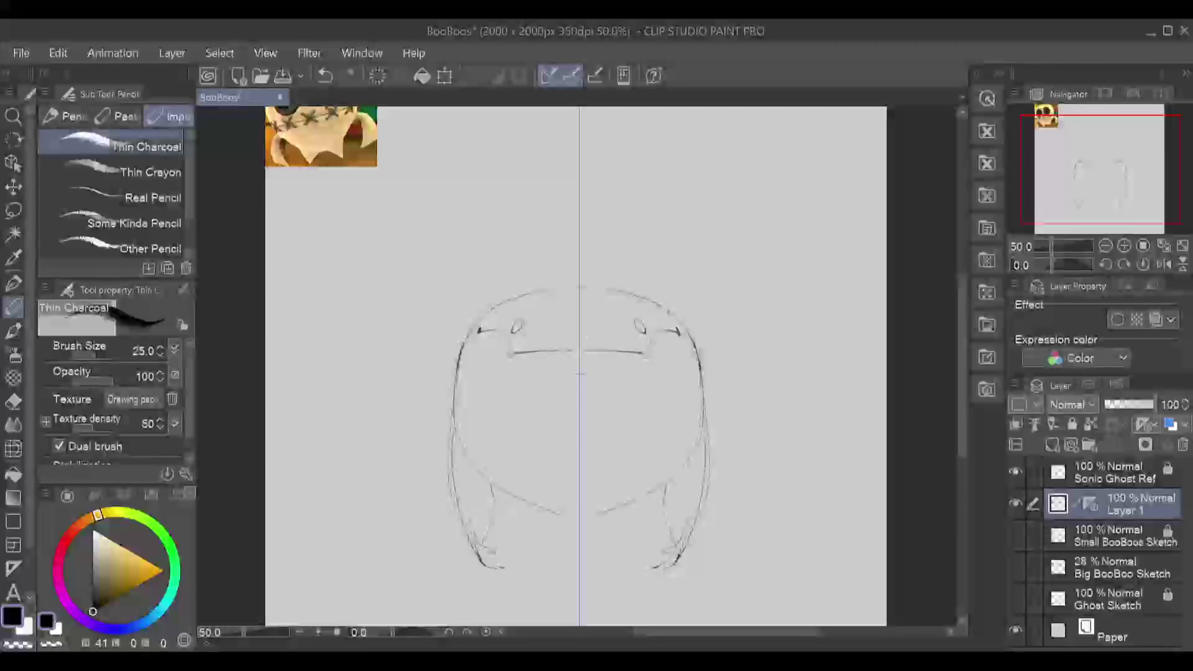
{"action": "key", "text": "ctrl+z"}
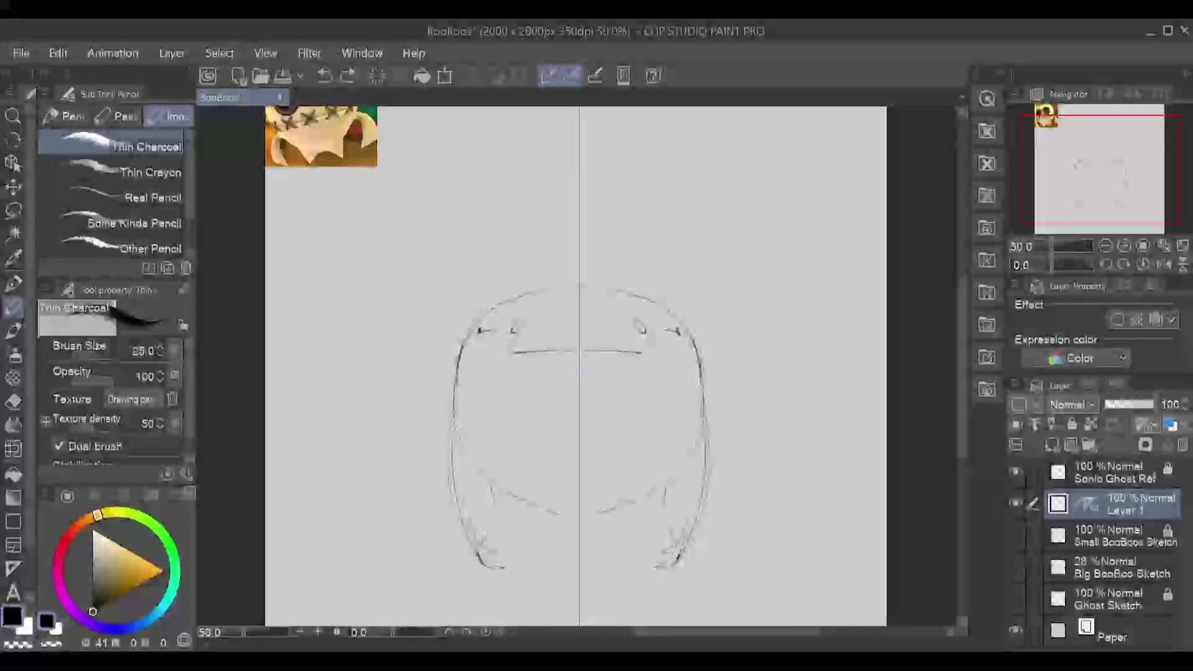
Step: Shade the inside of both oval eyes, comparing the face with and without the added strokes
{"action": "left_click_drag", "start_coordinate": [523, 321], "coordinate": [520, 335]}
{"action": "key", "text": "ctrl+z"}
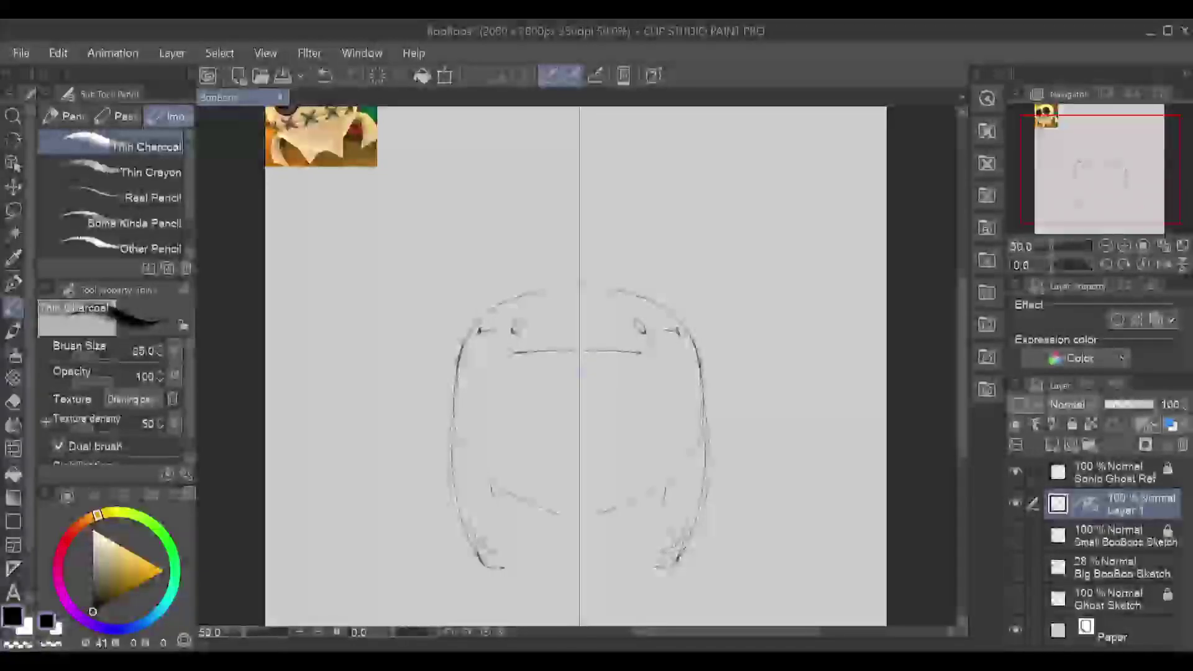
{"action": "key", "text": "ctrl+z"}
{"action": "key", "text": "ctrl+y"}
{"action": "key", "text": "ctrl+z"}
{"action": "key", "text": "ctrl+y"}
{"action": "key", "text": "ctrl+z"}
{"action": "key", "text": "ctrl+y"}
{"action": "key", "text": "ctrl+z"}
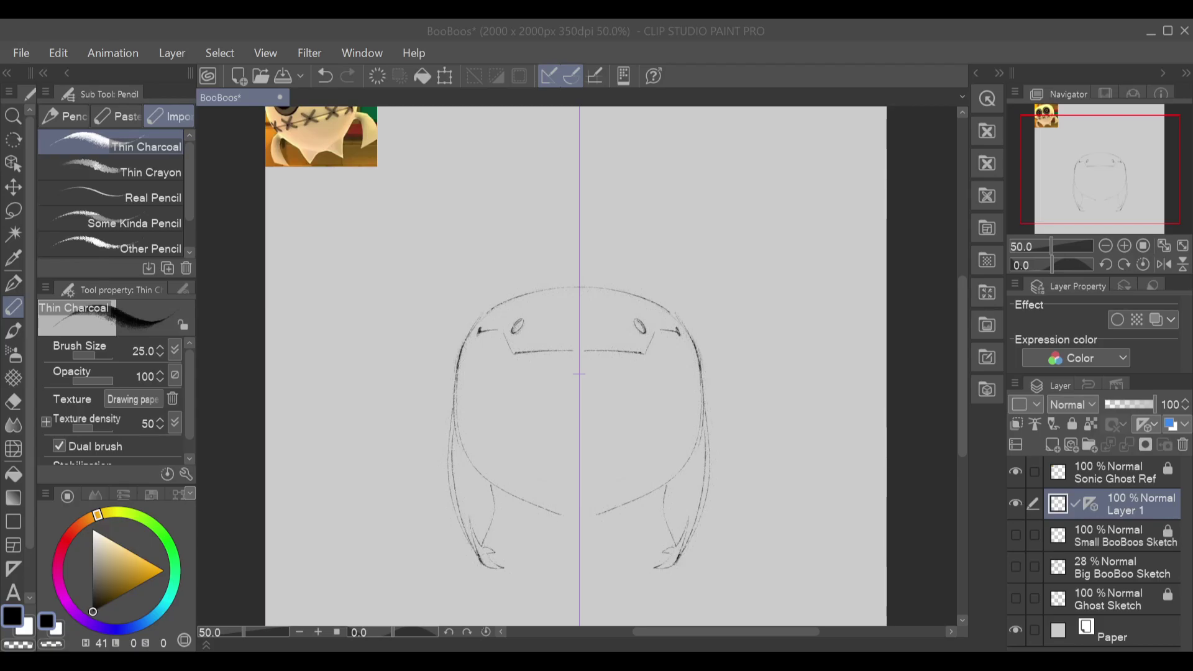
Step: Reinforce the inner line of both lower arms just above the claws
{"action": "left_click_drag", "start_coordinate": [471, 517], "coordinate": [480, 547]}
{"action": "key", "text": "ctrl+z"}
{"action": "key", "text": "ctrl+z"}
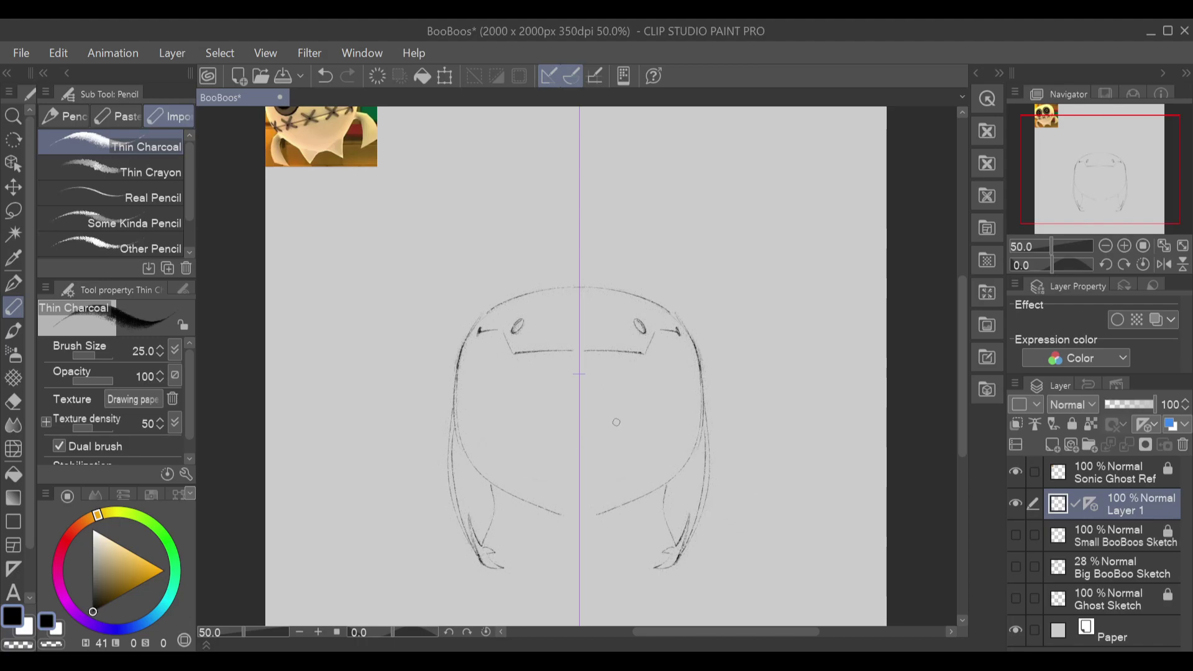
Step: Erase the outermost duplicate contour of both arms and retouch the claws with Thin Charcoal
{"action": "key", "text": "e"}
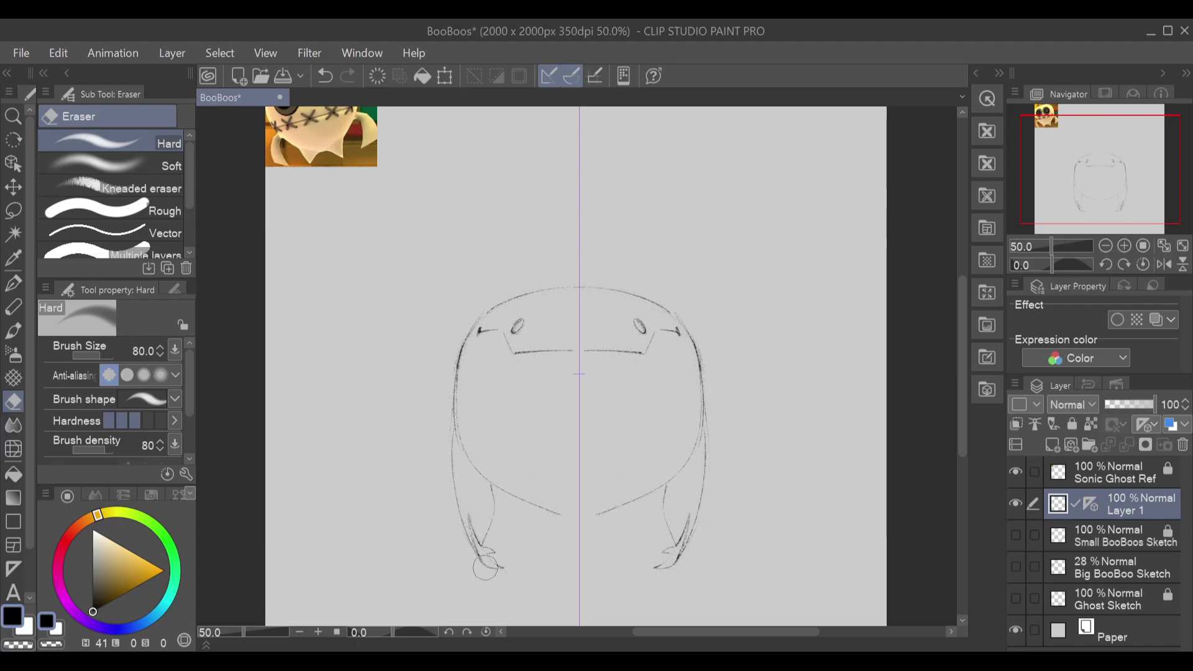
{"action": "key", "text": "p"}
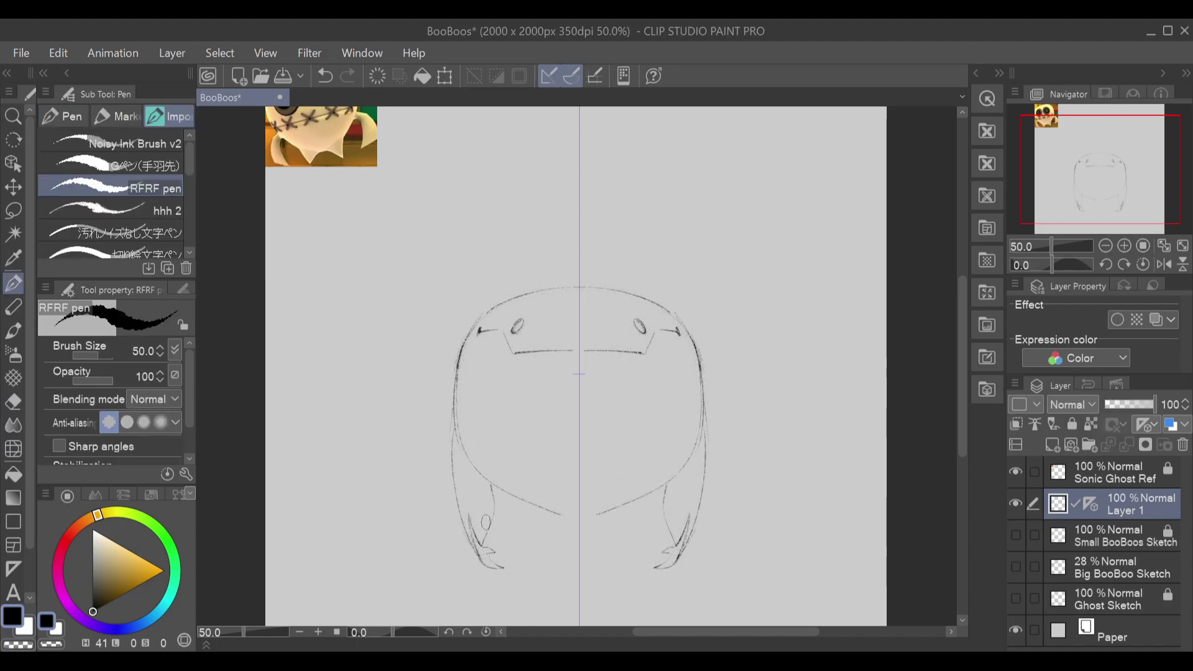
{"action": "key", "text": "p"}
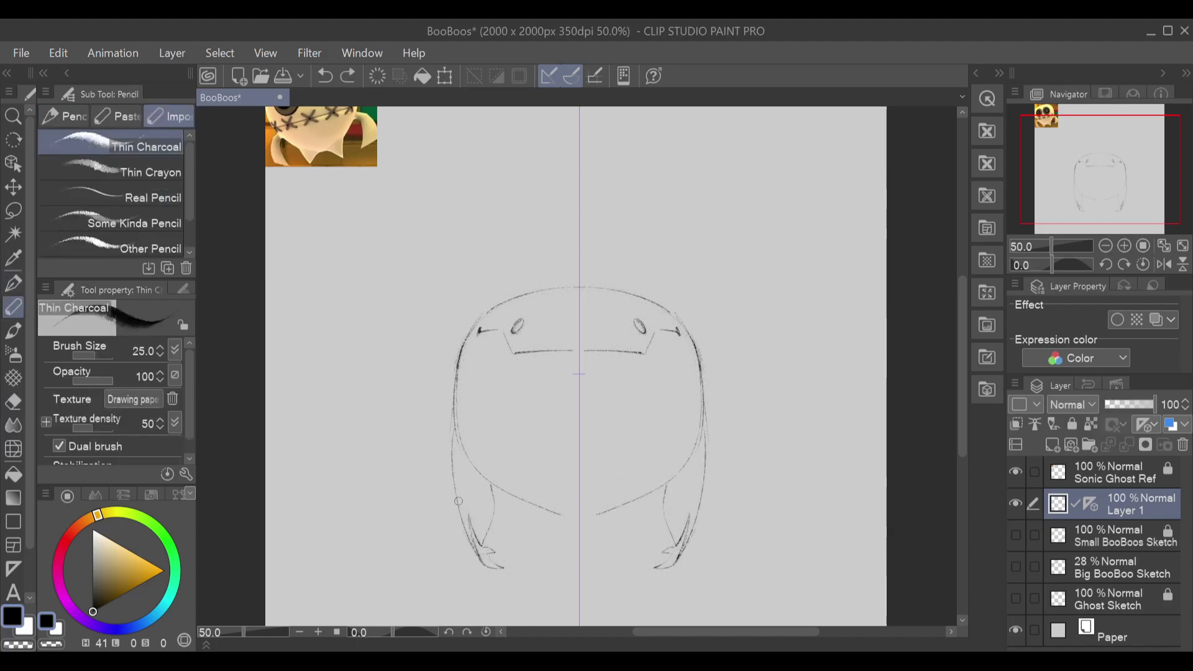
{"action": "key", "text": "ctrl+z"}
{"action": "left_click_drag", "start_coordinate": [497, 571], "coordinate": [479, 558]}
{"action": "key", "text": "ctrl+z"}
{"action": "key", "text": "ctrl+z"}
{"action": "key", "text": "ctrl+z"}
{"action": "key", "text": "ctrl+z"}
{"action": "key", "text": "ctrl+z"}
Step: Extend the inner line up both arms with faint strokes and small marks beside the lower body
{"action": "left_click_drag", "start_coordinate": [470, 511], "coordinate": [469, 466]}
{"action": "key", "text": "ctrl+z"}
{"action": "left_click_drag", "start_coordinate": [469, 515], "coordinate": [468, 480]}
{"action": "key", "text": "ctrl+z"}
{"action": "mouse_move", "coordinate": [470, 519]}
{"action": "left_mouse_down"}
{"action": "mouse_move", "coordinate": [468, 455]}
{"action": "mouse_move", "coordinate": [469, 476]}
{"action": "left_mouse_up"}
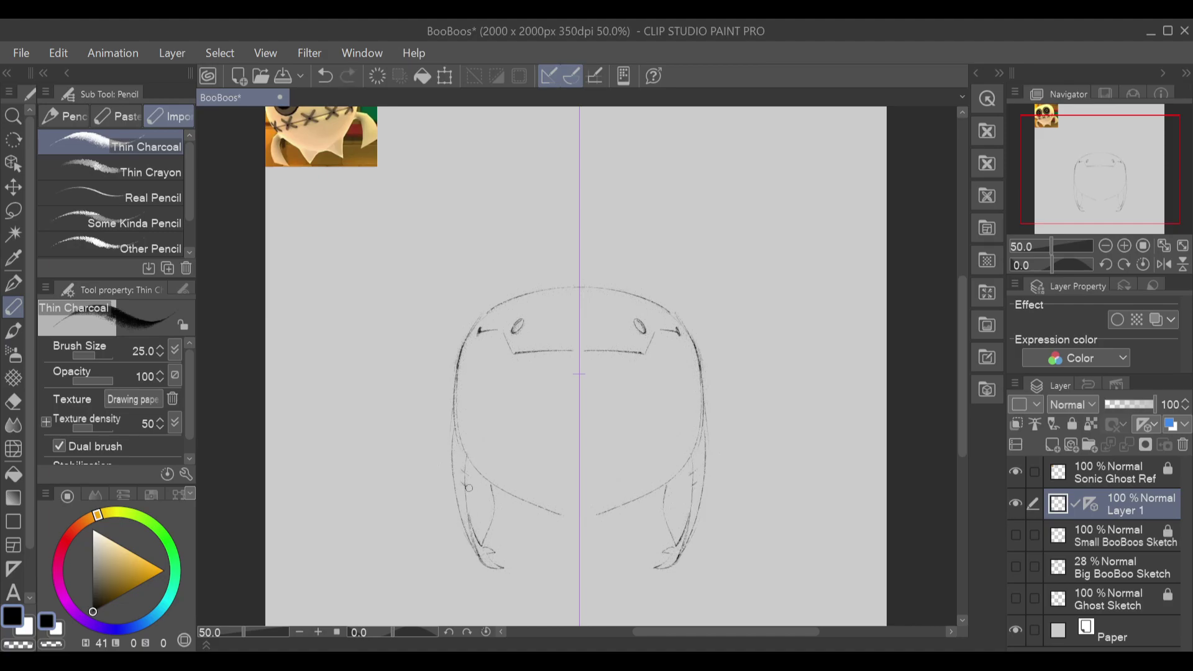
{"action": "key", "text": "ctrl+z"}
{"action": "left_click", "coordinate": [471, 479]}
{"action": "key", "text": "ctrl+z"}
{"action": "left_click_drag", "start_coordinate": [462, 473], "coordinate": [470, 497]}
{"action": "key", "text": "ctrl+z"}
{"action": "key", "text": "ctrl+z"}
Step: Sketch a mirrored tail below the body, its sides curving down from the lower outline to a point at the centre line
{"action": "mouse_move", "coordinate": [561, 525]}
{"action": "left_mouse_down"}
{"action": "mouse_move", "coordinate": [571, 537]}
{"action": "mouse_move", "coordinate": [555, 535]}
{"action": "mouse_move", "coordinate": [566, 547]}
{"action": "mouse_move", "coordinate": [571, 532]}
{"action": "mouse_move", "coordinate": [565, 548]}
{"action": "mouse_move", "coordinate": [562, 521]}
{"action": "mouse_move", "coordinate": [564, 569]}
{"action": "left_mouse_up"}
{"action": "key", "text": "ctrl+z"}
{"action": "key", "text": "ctrl+z"}
{"action": "key", "text": "ctrl+z"}
{"action": "key", "text": "ctrl+z"}
{"action": "key", "text": "ctrl+z"}
{"action": "key", "text": "ctrl+z"}
{"action": "key", "text": "ctrl+z"}
{"action": "mouse_move", "coordinate": [563, 517]}
{"action": "left_mouse_down"}
{"action": "mouse_move", "coordinate": [566, 560]}
{"action": "mouse_move", "coordinate": [575, 554]}
{"action": "left_mouse_up"}
{"action": "key", "text": "ctrl+z"}
{"action": "key", "text": "ctrl+z"}
{"action": "key", "text": "ctrl+z"}
{"action": "left_click_drag", "start_coordinate": [548, 513], "coordinate": [573, 562]}
{"action": "key", "text": "ctrl+z"}
{"action": "left_click_drag", "start_coordinate": [552, 514], "coordinate": [576, 567]}
{"action": "left_click", "coordinate": [548, 511]}
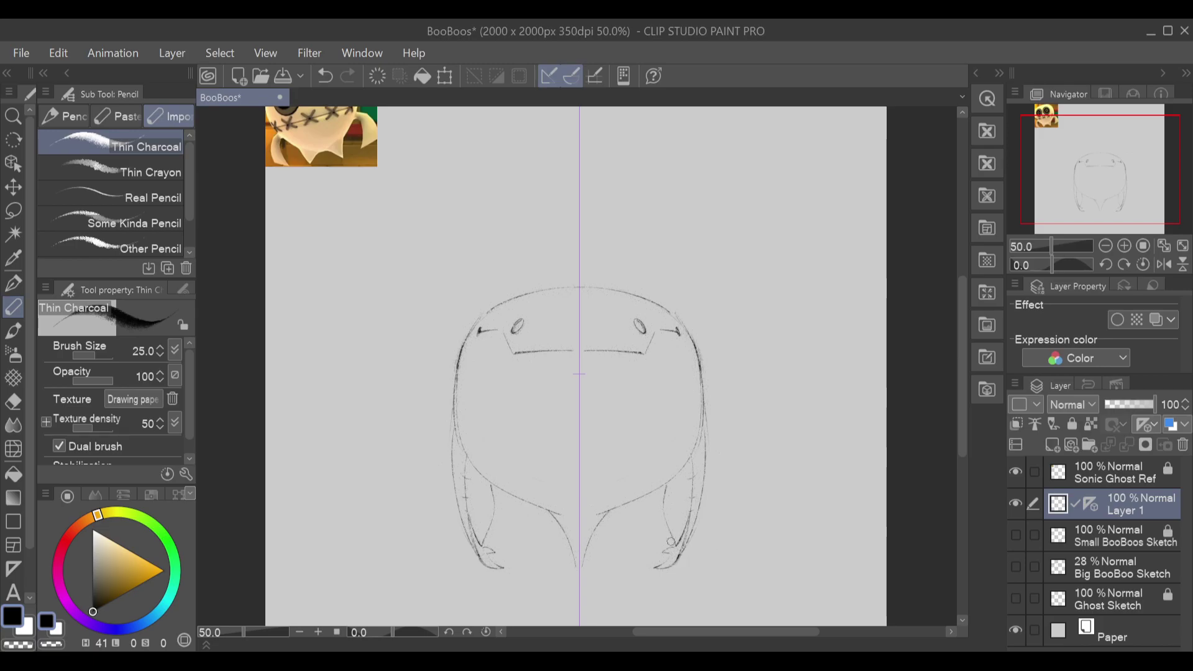
Step: Remove the sketched tail and draw mirrored X-shaped stitches across both halves of the mouth line with Thin Charcoal
{"action": "key", "text": "ctrl+z"}
{"action": "left_click", "coordinate": [614, 514]}
{"action": "mouse_move", "coordinate": [547, 345]}
{"action": "left_mouse_down"}
{"action": "mouse_move", "coordinate": [541, 363]}
{"action": "mouse_move", "coordinate": [571, 358]}
{"action": "left_mouse_up"}
{"action": "key", "text": "ctrl+z"}
{"action": "key", "text": "ctrl+z"}
{"action": "key", "text": "ctrl+z"}
{"action": "key", "text": "ctrl+z"}
{"action": "left_click_drag", "start_coordinate": [523, 347], "coordinate": [515, 360]}
{"action": "key", "text": "ctrl+z"}
{"action": "mouse_move", "coordinate": [549, 343]}
{"action": "left_mouse_down"}
{"action": "mouse_move", "coordinate": [538, 362]}
{"action": "mouse_move", "coordinate": [552, 359]}
{"action": "left_mouse_up"}
Step: Retrace the upper sides of the head outline with a mirrored curve down towards the arms
{"action": "left_click_drag", "start_coordinate": [486, 314], "coordinate": [455, 366]}
{"action": "key", "text": "ctrl+z"}
{"action": "key", "text": "ctrl+z"}
{"action": "key", "text": "ctrl+z"}
{"action": "left_click_drag", "start_coordinate": [491, 311], "coordinate": [459, 360]}
Step: Letter "BRB" above the head and undo the lettering
{"action": "mouse_move", "coordinate": [484, 173]}
{"action": "left_mouse_down"}
{"action": "mouse_move", "coordinate": [492, 248]}
{"action": "mouse_move", "coordinate": [503, 192]}
{"action": "mouse_move", "coordinate": [491, 242]}
{"action": "mouse_move", "coordinate": [531, 161]}
{"action": "mouse_move", "coordinate": [516, 200]}
{"action": "mouse_move", "coordinate": [535, 245]}
{"action": "left_mouse_up"}
{"action": "mouse_move", "coordinate": [546, 166]}
{"action": "left_mouse_down"}
{"action": "mouse_move", "coordinate": [542, 242]}
{"action": "mouse_move", "coordinate": [552, 193]}
{"action": "mouse_move", "coordinate": [542, 243]}
{"action": "left_mouse_up"}
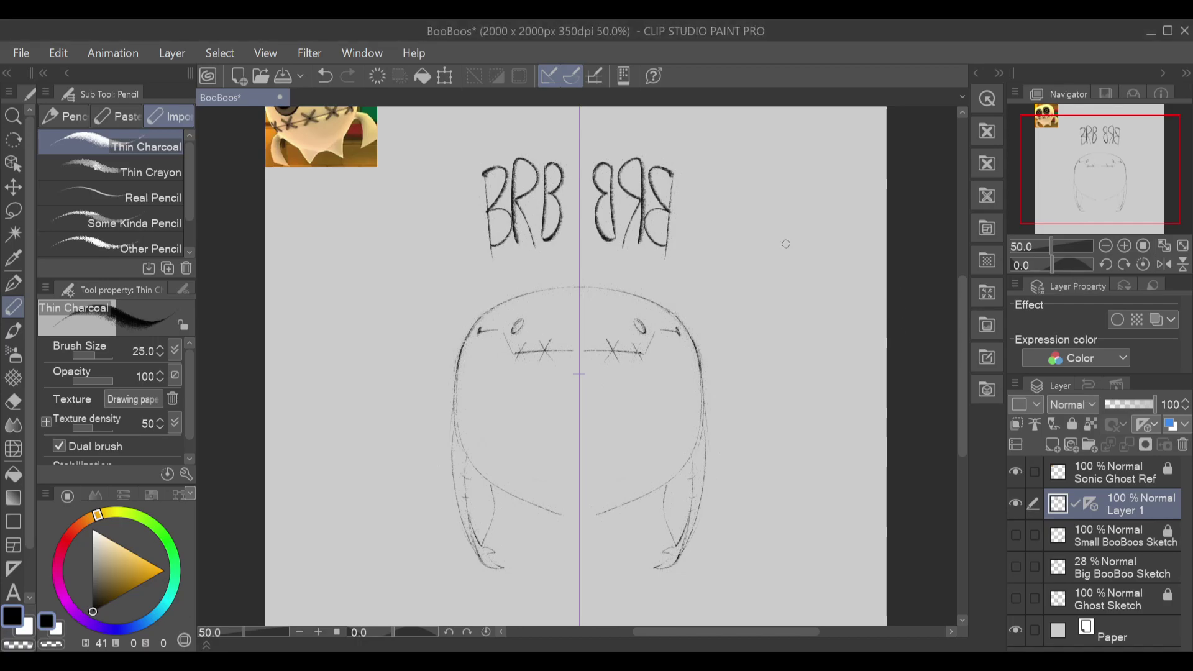
{"action": "left_click", "coordinate": [327, 76]}
{"action": "left_click", "coordinate": [326, 75]}
{"action": "left_click", "coordinate": [327, 76]}
{"action": "key", "text": "ctrl+z"}
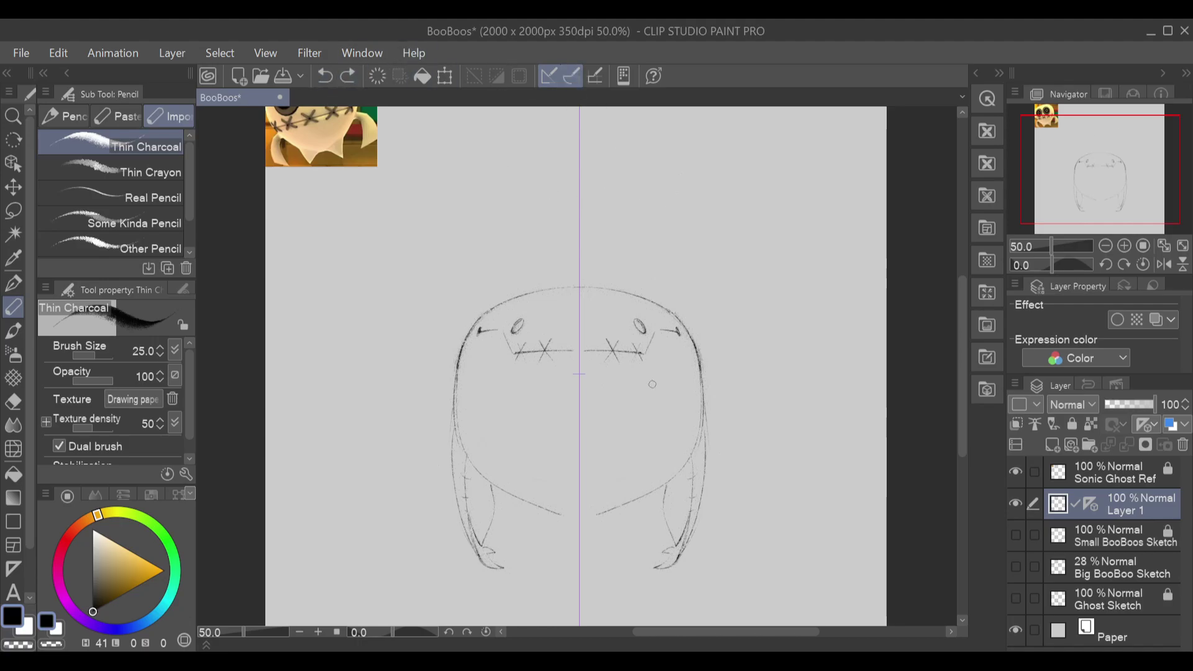
Step: Try to sketch the tail's mirrored curved sides from the lower outline to the centre line, and to darken the eyes
{"action": "left_click_drag", "start_coordinate": [561, 514], "coordinate": [575, 555]}
{"action": "key", "text": "ctrl+z"}
{"action": "left_click_drag", "start_coordinate": [561, 516], "coordinate": [575, 555]}
{"action": "key", "text": "ctrl+z"}
{"action": "key", "text": "ctrl+z"}
{"action": "left_click_drag", "start_coordinate": [561, 515], "coordinate": [577, 567]}
{"action": "key", "text": "ctrl+z"}
{"action": "left_click_drag", "start_coordinate": [560, 518], "coordinate": [580, 565]}
{"action": "key", "text": "ctrl+z"}
{"action": "left_click_drag", "start_coordinate": [561, 516], "coordinate": [579, 559]}
{"action": "key", "text": "ctrl+z"}
{"action": "key", "text": "ctrl+z"}
{"action": "key", "text": "ctrl+z"}
{"action": "mouse_move", "coordinate": [571, 517]}
{"action": "left_mouse_down"}
{"action": "mouse_move", "coordinate": [604, 506]}
{"action": "mouse_move", "coordinate": [579, 518]}
{"action": "left_mouse_up"}
{"action": "key", "text": "ctrl+z"}
{"action": "key", "text": "ctrl+z"}
{"action": "key", "text": "ctrl+z"}
{"action": "key", "text": "ctrl+z"}
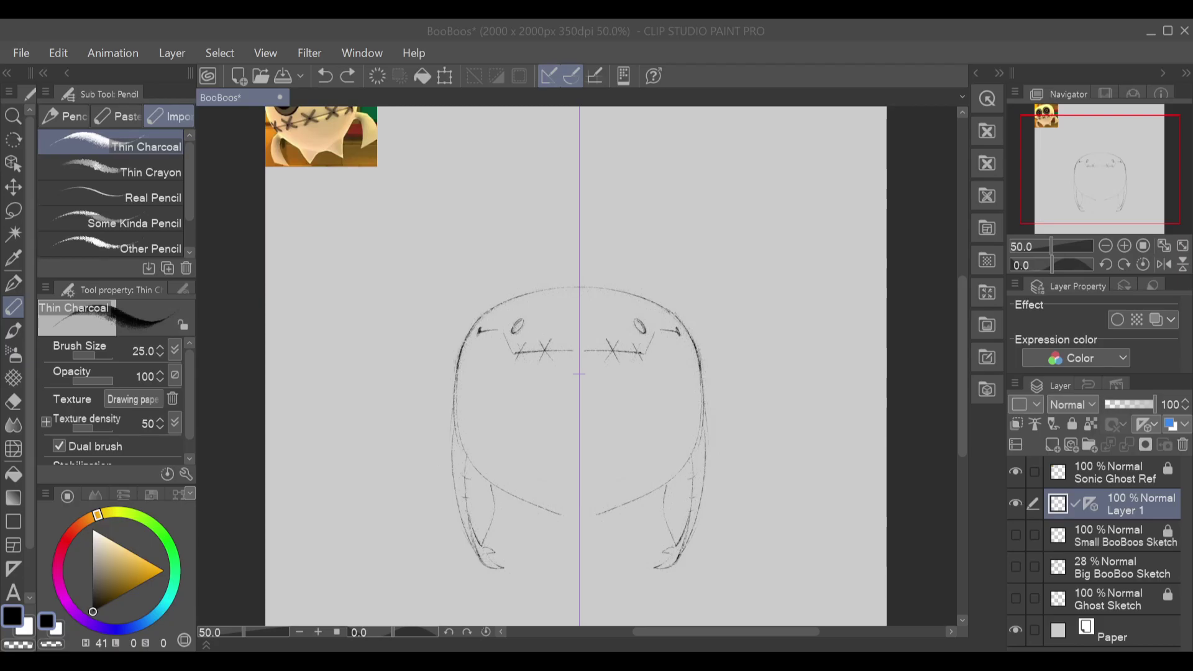
{"action": "left_click_drag", "start_coordinate": [521, 322], "coordinate": [520, 323]}
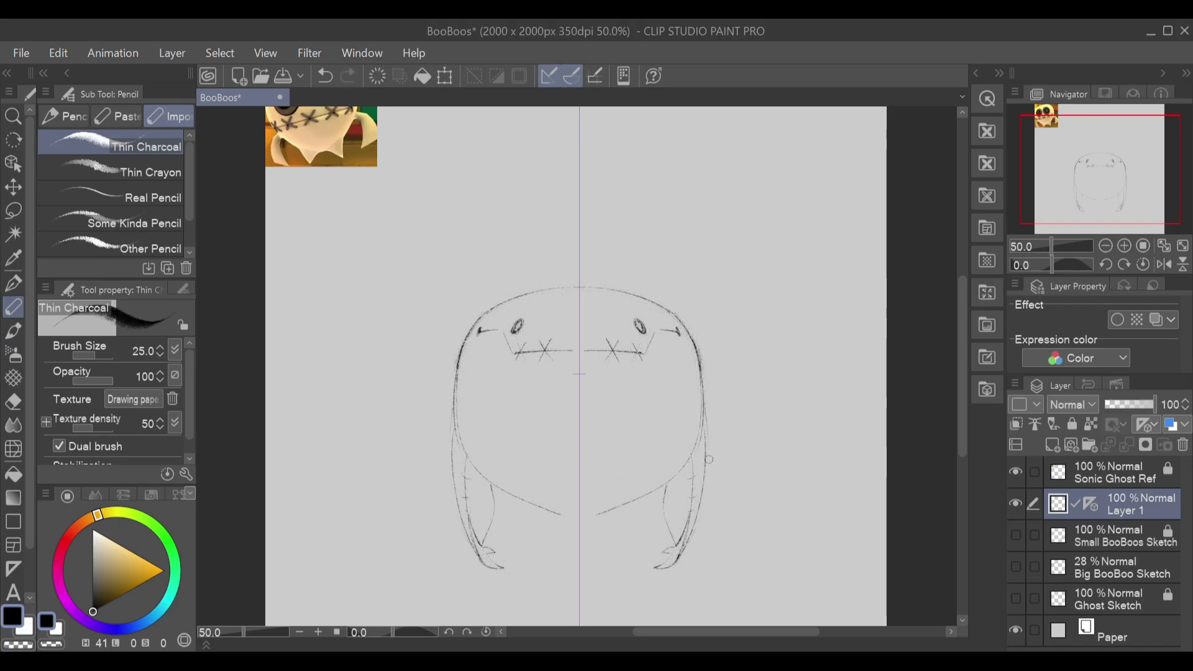
{"action": "key", "text": "ctrl+z"}
Step: Hide Layer 1, show the Big BooBoo Sketch layer and set its opacity to 100
{"action": "left_click", "coordinate": [1018, 534]}
{"action": "left_click", "coordinate": [1019, 535]}
{"action": "left_click", "coordinate": [1016, 566]}
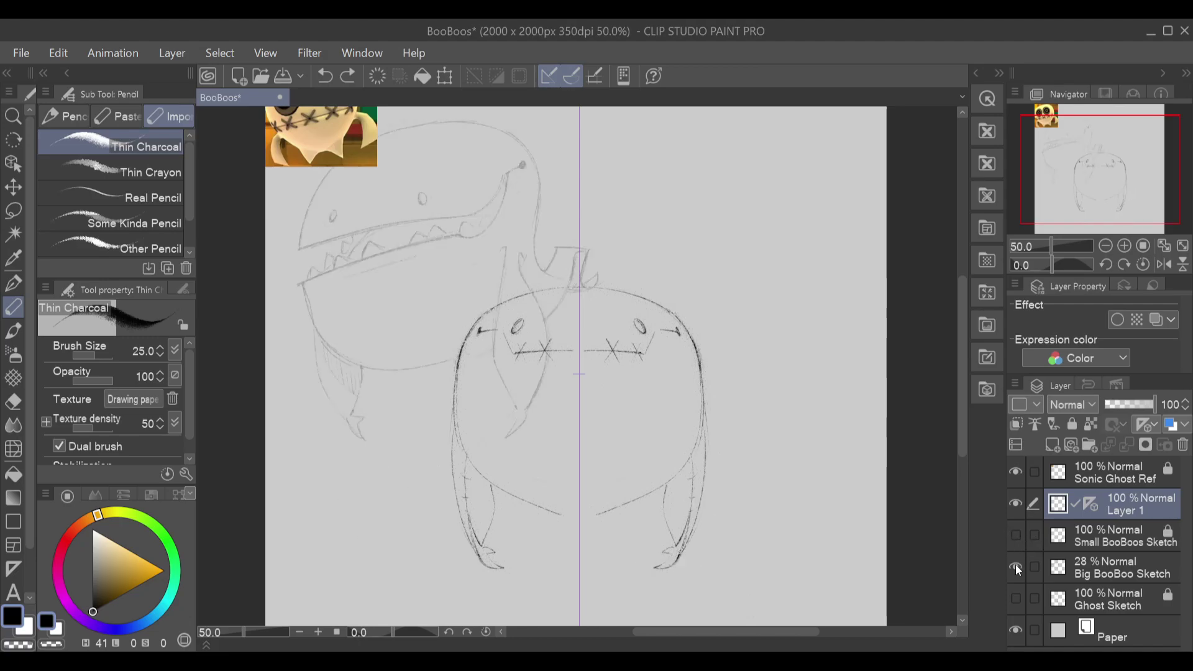
{"action": "left_click", "coordinate": [1018, 504]}
{"action": "left_click", "coordinate": [1092, 570]}
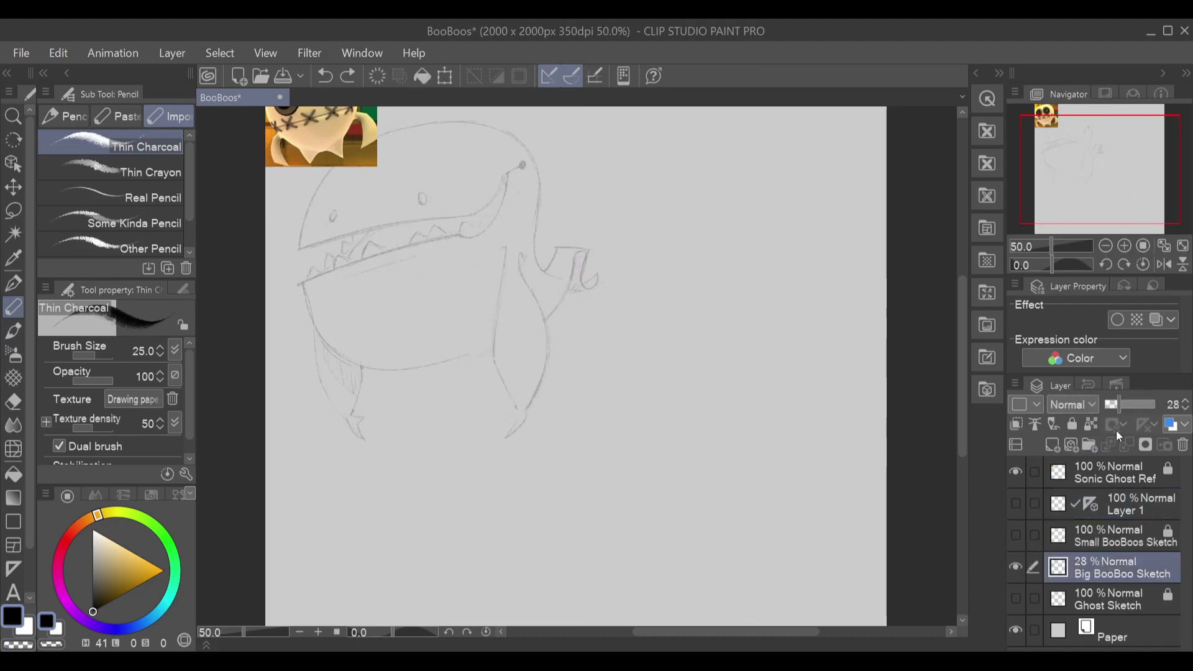
{"action": "left_click", "coordinate": [1156, 409]}
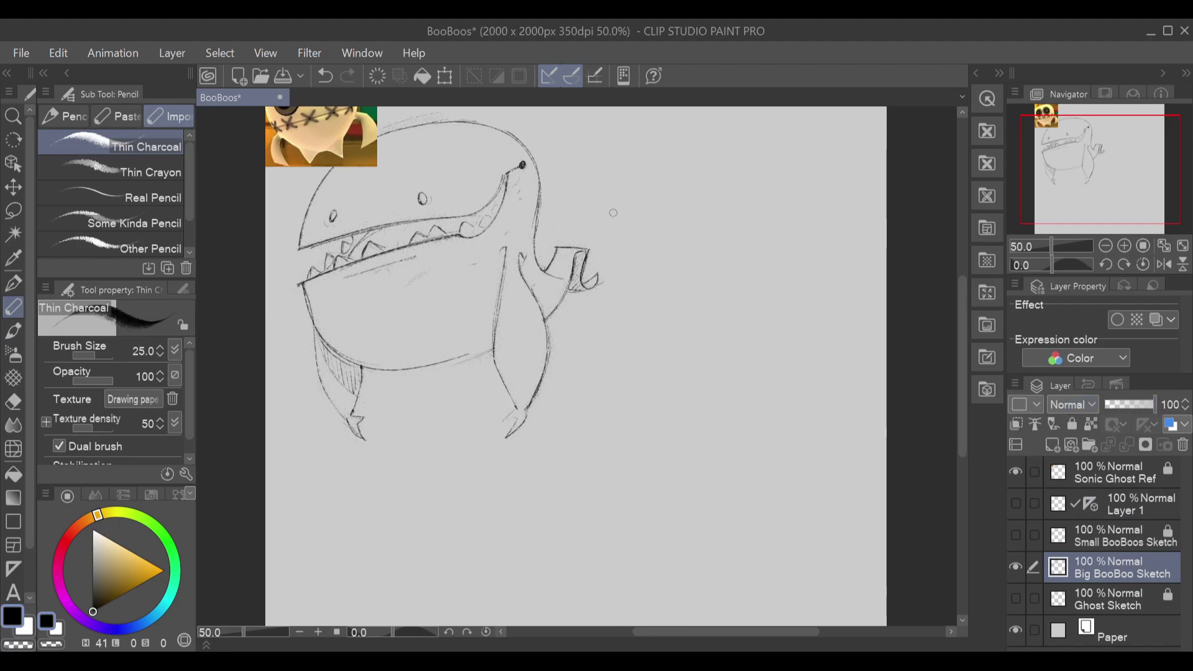
Step: Transform the Big BooBoo sketch, moving it down and right to the middle of the canvas
{"action": "left_click", "coordinate": [445, 76]}
{"action": "mouse_move", "coordinate": [544, 279]}
{"action": "left_mouse_down"}
{"action": "mouse_move", "coordinate": [643, 290]}
{"action": "mouse_move", "coordinate": [676, 326]}
{"action": "left_mouse_up"}
{"action": "left_click", "coordinate": [558, 566]}
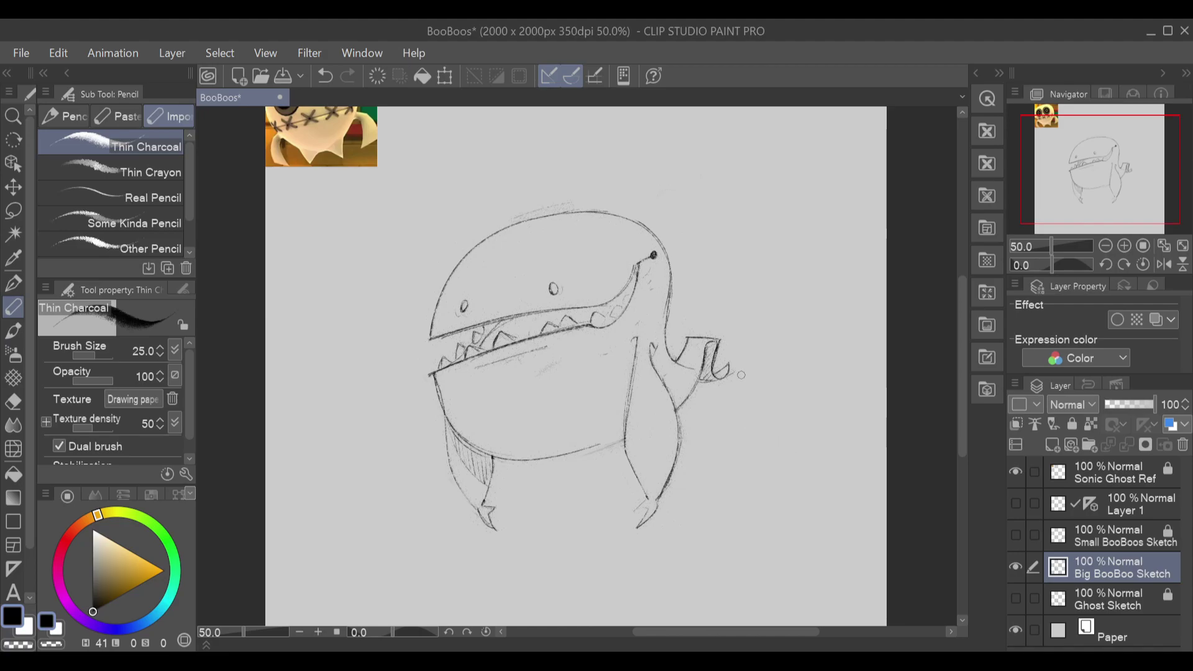
Step: Try to restroke the head, back and belly outlines of the Big BooBoo sketch with Thin Charcoal
{"action": "mouse_move", "coordinate": [433, 336]}
{"action": "left_mouse_down"}
{"action": "mouse_move", "coordinate": [433, 320]}
{"action": "mouse_move", "coordinate": [563, 217]}
{"action": "left_mouse_up"}
{"action": "key", "text": "ctrl+z"}
{"action": "left_click_drag", "start_coordinate": [672, 275], "coordinate": [665, 318]}
{"action": "key", "text": "ctrl+z"}
{"action": "left_click_drag", "start_coordinate": [672, 272], "coordinate": [669, 304]}
{"action": "key", "text": "ctrl+z"}
{"action": "mouse_move", "coordinate": [623, 438]}
{"action": "left_mouse_down"}
{"action": "mouse_move", "coordinate": [535, 448]}
{"action": "mouse_move", "coordinate": [650, 429]}
{"action": "mouse_move", "coordinate": [590, 452]}
{"action": "mouse_move", "coordinate": [559, 456]}
{"action": "mouse_move", "coordinate": [627, 434]}
{"action": "left_mouse_up"}
{"action": "key", "text": "ctrl+z"}
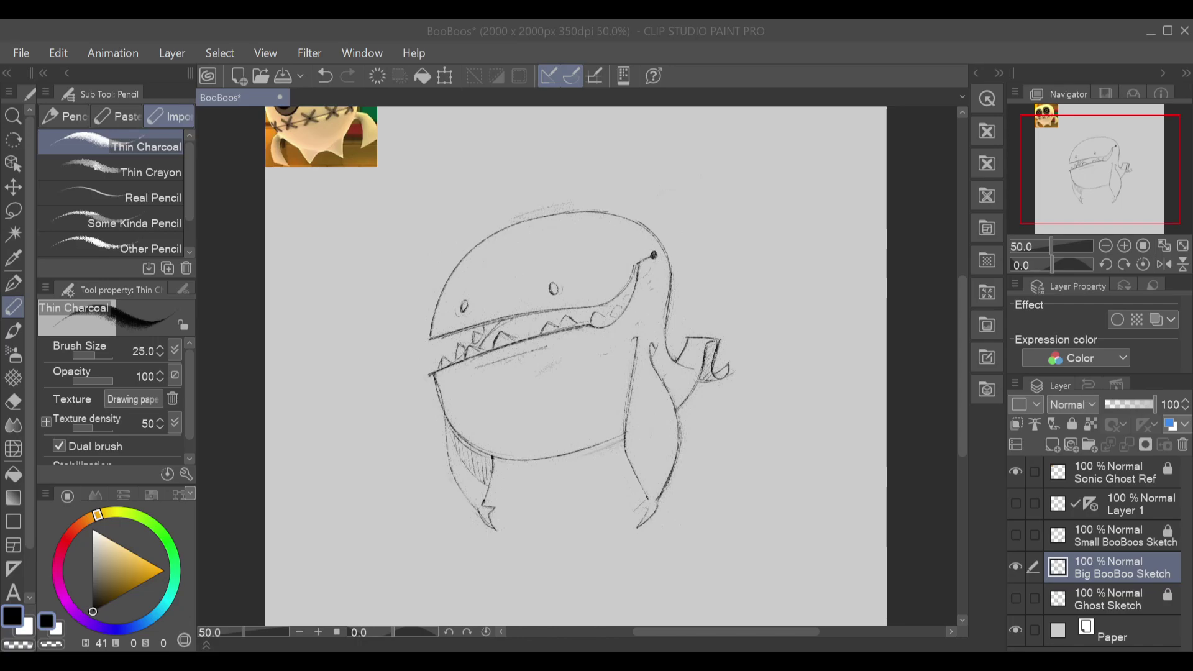
{"action": "left_click", "coordinate": [775, 496]}
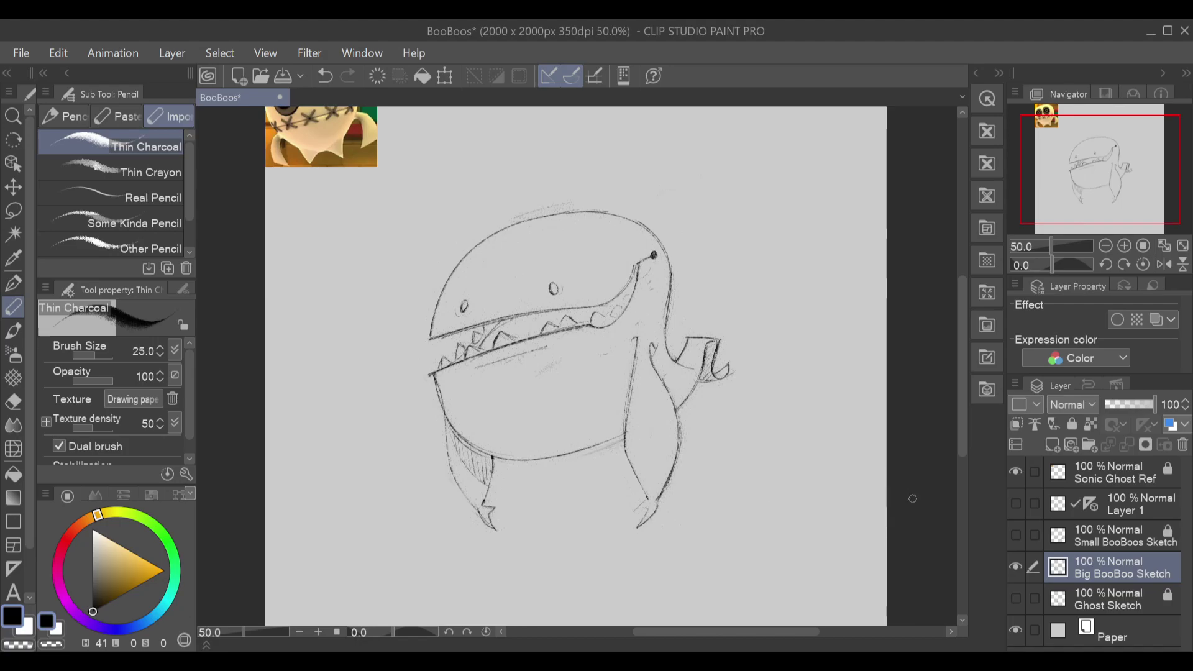
Step: Set the drawing colour to white, choose the RFRF pen and add a raster layer above Big BooBoo Sketch
{"action": "left_click_drag", "start_coordinate": [142, 553], "coordinate": [94, 530]}
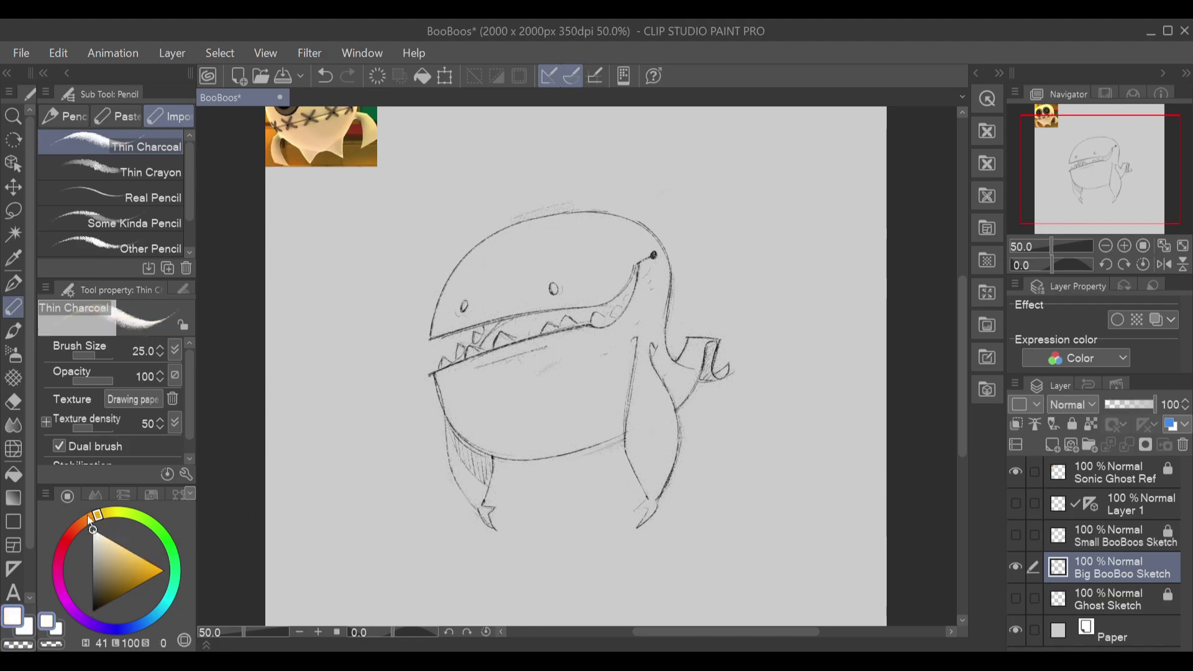
{"action": "left_click", "coordinate": [14, 288]}
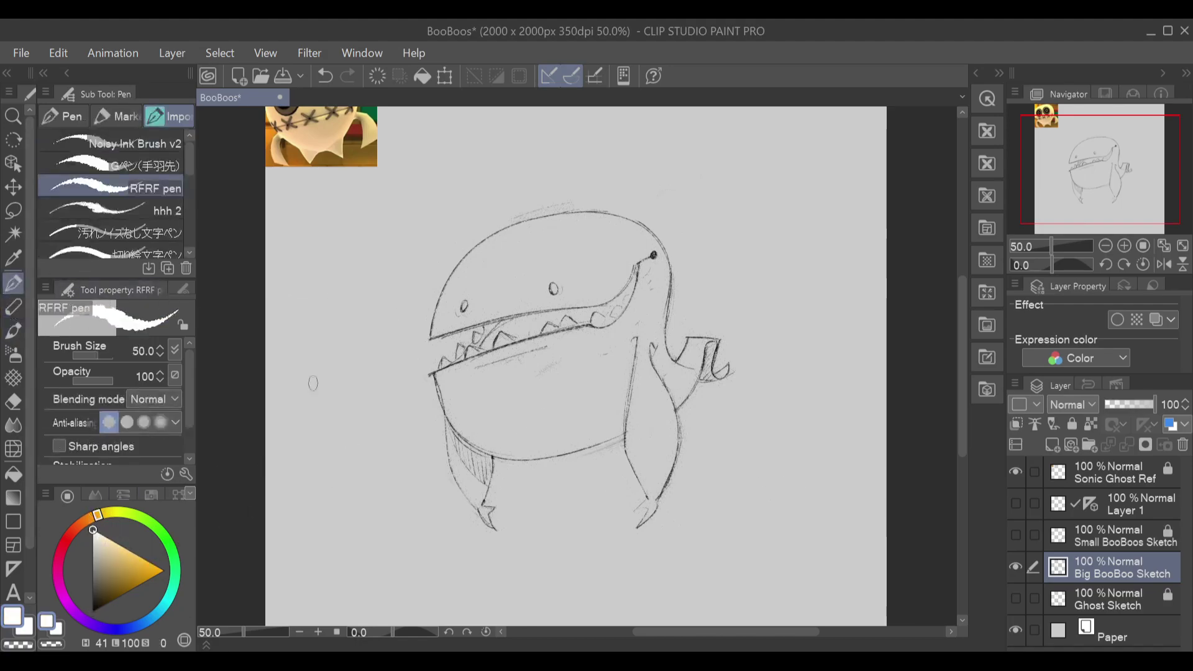
{"action": "left_click", "coordinate": [1052, 445]}
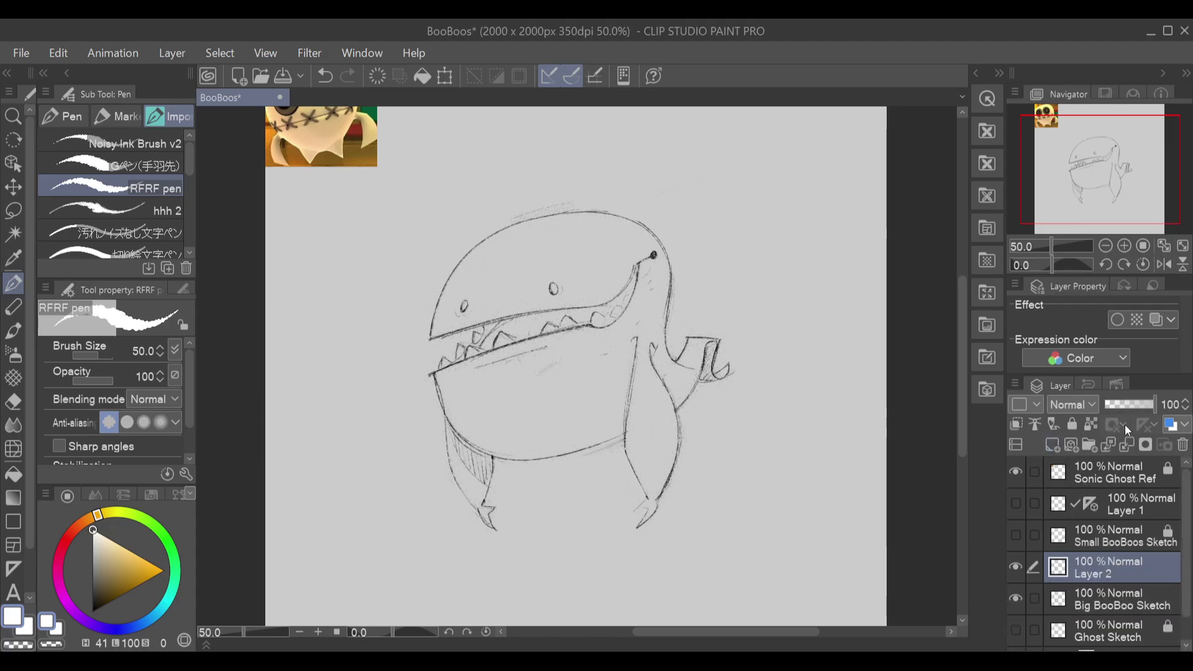
{"action": "mouse_move", "coordinate": [684, 414]}
{"action": "left_mouse_down"}
{"action": "mouse_move", "coordinate": [652, 459]}
{"action": "mouse_move", "coordinate": [743, 437]}
{"action": "mouse_move", "coordinate": [656, 459]}
{"action": "left_mouse_up"}
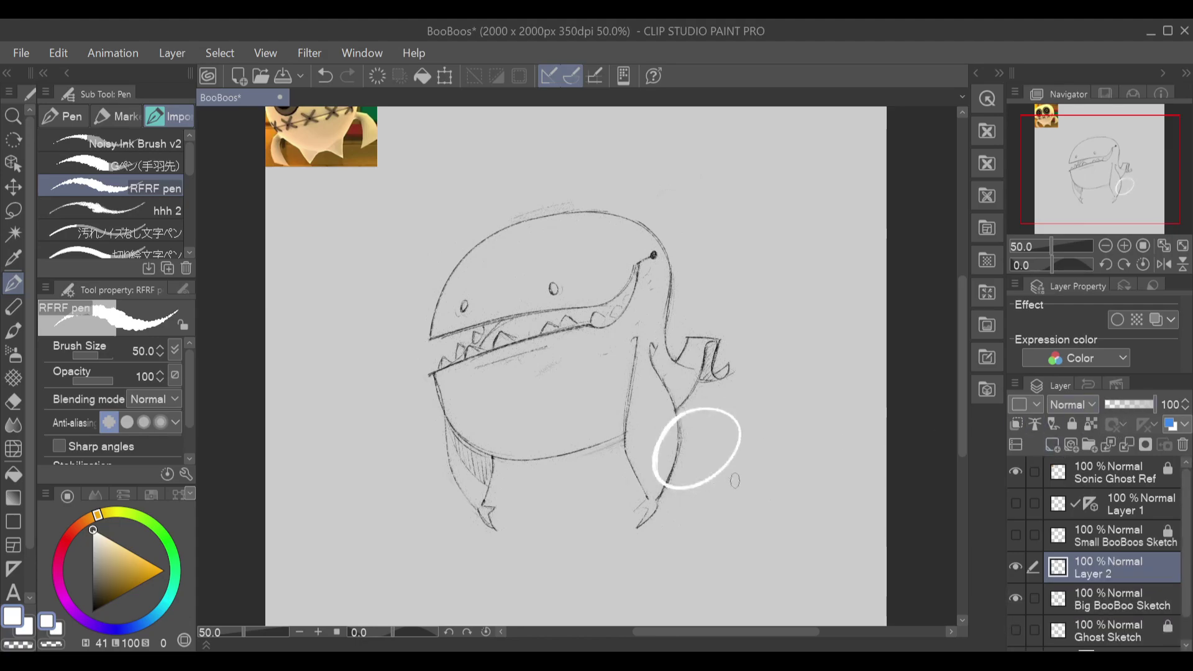
{"action": "key", "text": "ctrl+z"}
{"action": "mouse_move", "coordinate": [686, 403]}
{"action": "left_mouse_down"}
{"action": "mouse_move", "coordinate": [724, 471]}
{"action": "mouse_move", "coordinate": [661, 445]}
{"action": "mouse_move", "coordinate": [710, 400]}
{"action": "mouse_move", "coordinate": [672, 426]}
{"action": "left_mouse_up"}
{"action": "key", "text": "ctrl+z"}
{"action": "key", "text": "ctrl+z"}
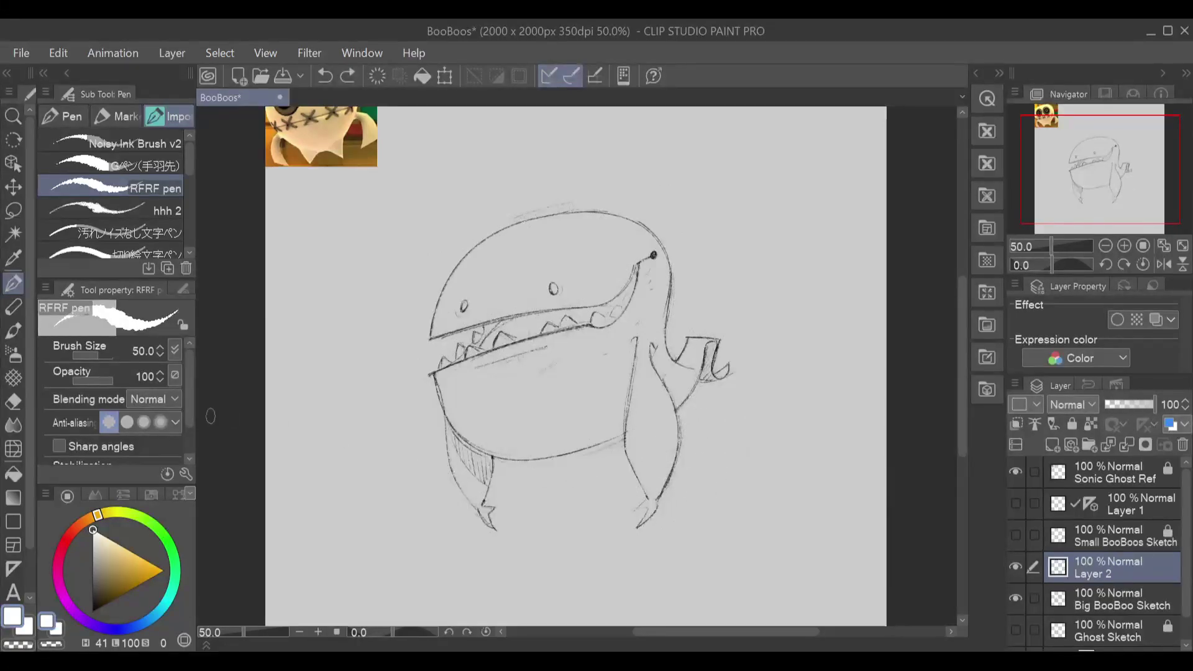
Step: Set the RFRF pen's stabilization to 21 and trace the belly curve in white from the jaw tip to the near arm
{"action": "scroll", "coordinate": [148, 433], "scroll_direction": "down", "scroll_amount": 2}
{"action": "left_click", "coordinate": [160, 429]}
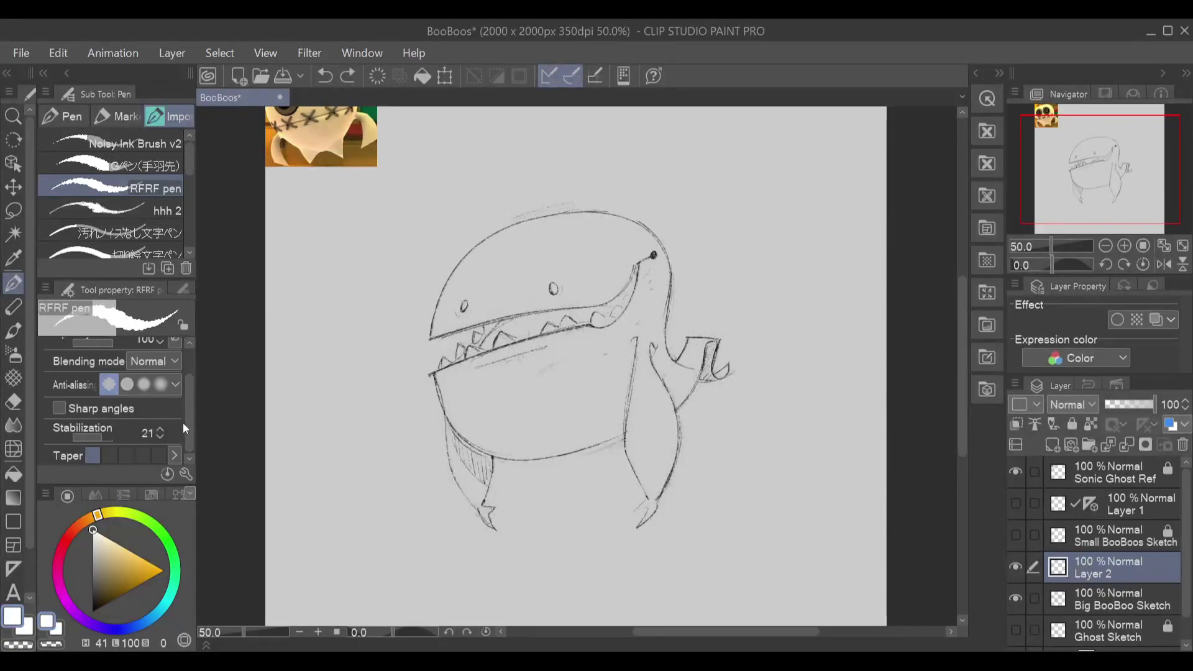
{"action": "left_click_drag", "start_coordinate": [432, 376], "coordinate": [497, 452]}
{"action": "mouse_move", "coordinate": [433, 373]}
{"action": "left_mouse_down"}
{"action": "mouse_move", "coordinate": [461, 428]}
{"action": "mouse_move", "coordinate": [578, 457]}
{"action": "left_mouse_up"}
{"action": "key", "text": "ctrl+z"}
{"action": "mouse_move", "coordinate": [434, 373]}
{"action": "left_mouse_down"}
{"action": "mouse_move", "coordinate": [563, 456]}
{"action": "mouse_move", "coordinate": [622, 438]}
{"action": "left_mouse_up"}
{"action": "key", "text": "ctrl+z"}
{"action": "mouse_move", "coordinate": [433, 373]}
{"action": "left_mouse_down"}
{"action": "mouse_move", "coordinate": [476, 444]}
{"action": "mouse_move", "coordinate": [625, 438]}
{"action": "left_mouse_up"}
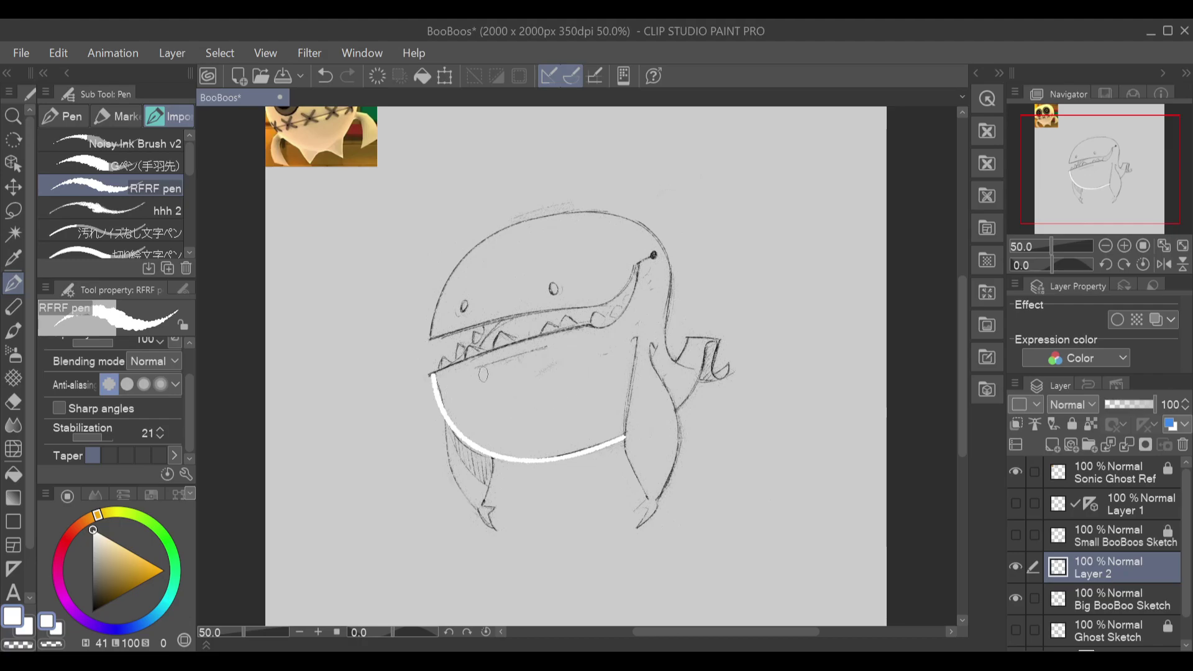
Step: Trace the lower edge of the mouth in white from the jaw tip up to the mouth corner
{"action": "left_click_drag", "start_coordinate": [433, 376], "coordinate": [575, 327]}
{"action": "key", "text": "ctrl+z"}
{"action": "left_click_drag", "start_coordinate": [433, 376], "coordinate": [575, 328]}
{"action": "key", "text": "ctrl+z"}
{"action": "mouse_move", "coordinate": [434, 376]}
{"action": "left_mouse_down"}
{"action": "mouse_move", "coordinate": [618, 319]}
{"action": "mouse_move", "coordinate": [636, 271]}
{"action": "left_mouse_up"}
{"action": "key", "text": "ctrl+z"}
{"action": "mouse_move", "coordinate": [588, 325]}
{"action": "left_mouse_down"}
{"action": "mouse_move", "coordinate": [627, 310]}
{"action": "mouse_move", "coordinate": [638, 269]}
{"action": "mouse_move", "coordinate": [600, 323]}
{"action": "mouse_move", "coordinate": [628, 308]}
{"action": "mouse_move", "coordinate": [637, 266]}
{"action": "left_mouse_up"}
{"action": "key", "text": "ctrl+z"}
{"action": "key", "text": "ctrl+z"}
{"action": "mouse_move", "coordinate": [592, 330]}
{"action": "left_mouse_down"}
{"action": "mouse_move", "coordinate": [633, 299]}
{"action": "mouse_move", "coordinate": [640, 264]}
{"action": "left_mouse_up"}
{"action": "key", "text": "ctrl+z"}
{"action": "mouse_move", "coordinate": [584, 327]}
{"action": "left_mouse_down"}
{"action": "mouse_move", "coordinate": [643, 284]}
{"action": "mouse_move", "coordinate": [650, 258]}
{"action": "left_mouse_up"}
{"action": "key", "text": "ctrl+z"}
{"action": "mouse_move", "coordinate": [587, 327]}
{"action": "left_mouse_down"}
{"action": "mouse_move", "coordinate": [627, 299]}
{"action": "mouse_move", "coordinate": [642, 265]}
{"action": "left_mouse_up"}
{"action": "key", "text": "ctrl+z"}
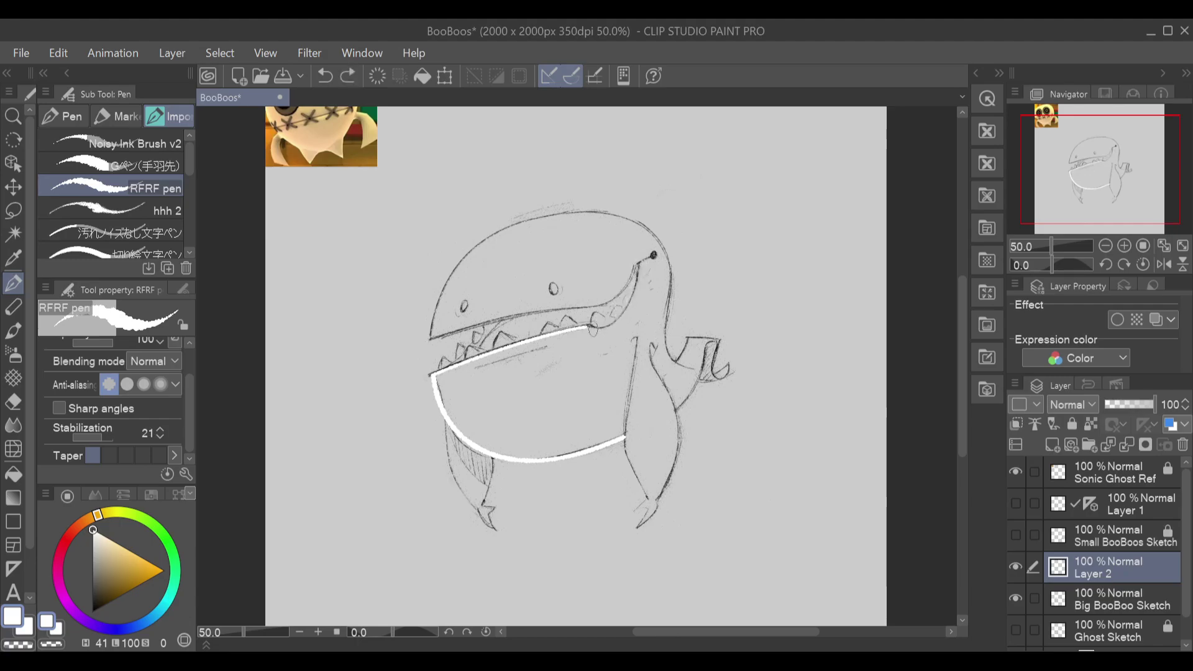
{"action": "mouse_move", "coordinate": [587, 328]}
{"action": "left_mouse_down"}
{"action": "mouse_move", "coordinate": [643, 258]}
{"action": "mouse_move", "coordinate": [634, 296]}
{"action": "mouse_move", "coordinate": [591, 328]}
{"action": "mouse_move", "coordinate": [615, 318]}
{"action": "mouse_move", "coordinate": [641, 263]}
{"action": "left_mouse_up"}
{"action": "key", "text": "ctrl+z"}
{"action": "key", "text": "ctrl+z"}
{"action": "key", "text": "ctrl+z"}
{"action": "mouse_move", "coordinate": [586, 329]}
{"action": "left_mouse_down"}
{"action": "mouse_move", "coordinate": [628, 303]}
{"action": "mouse_move", "coordinate": [639, 266]}
{"action": "left_mouse_up"}
Step: Try to fill the lower jaw with white strokes at the current pen size
{"action": "left_click_drag", "start_coordinate": [594, 330], "coordinate": [493, 397]}
{"action": "left_click_drag", "start_coordinate": [536, 359], "coordinate": [493, 398]}
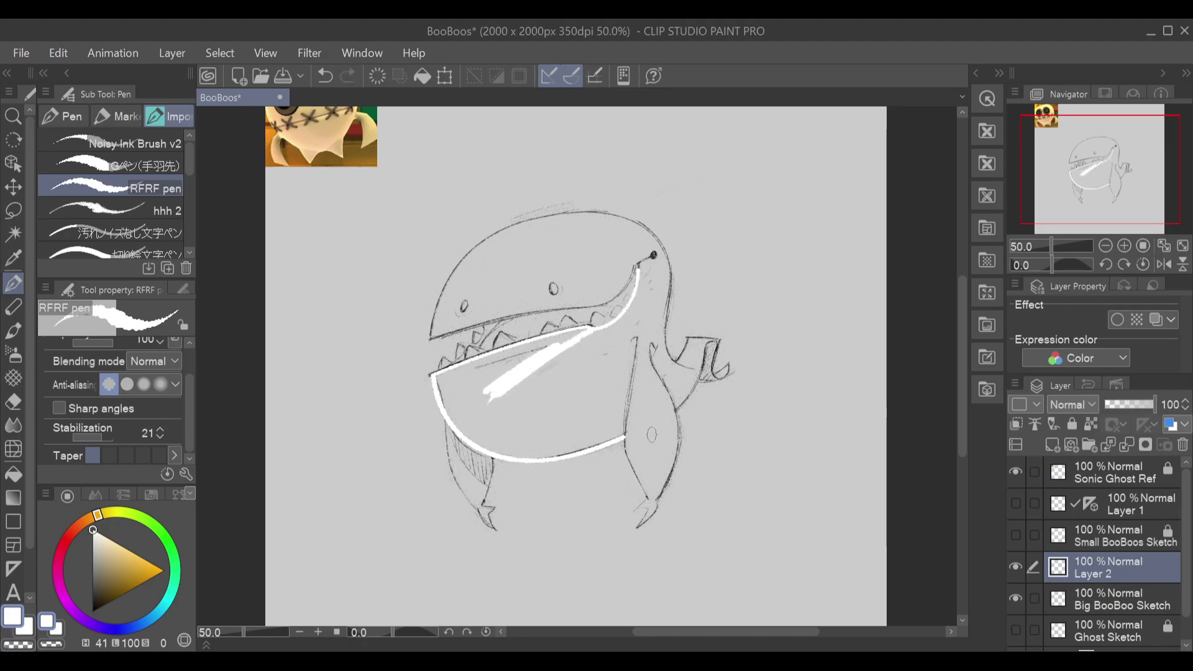
{"action": "key", "text": "ctrl+z"}
{"action": "key", "text": "ctrl+z"}
{"action": "key", "text": "ctrl+z"}
{"action": "key", "text": "ctrl+z"}
{"action": "key", "text": "ctrl+z"}
{"action": "key", "text": "ctrl+z"}
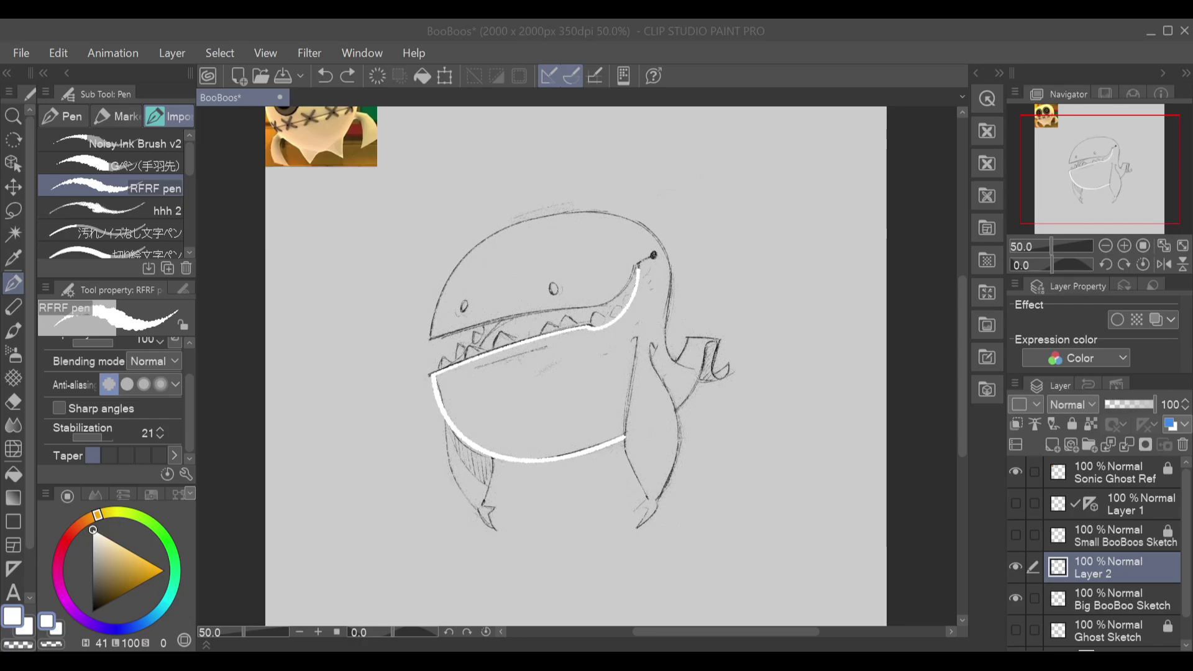
{"action": "left_click_drag", "start_coordinate": [603, 330], "coordinate": [596, 416]}
{"action": "key", "text": "ctrl+z"}
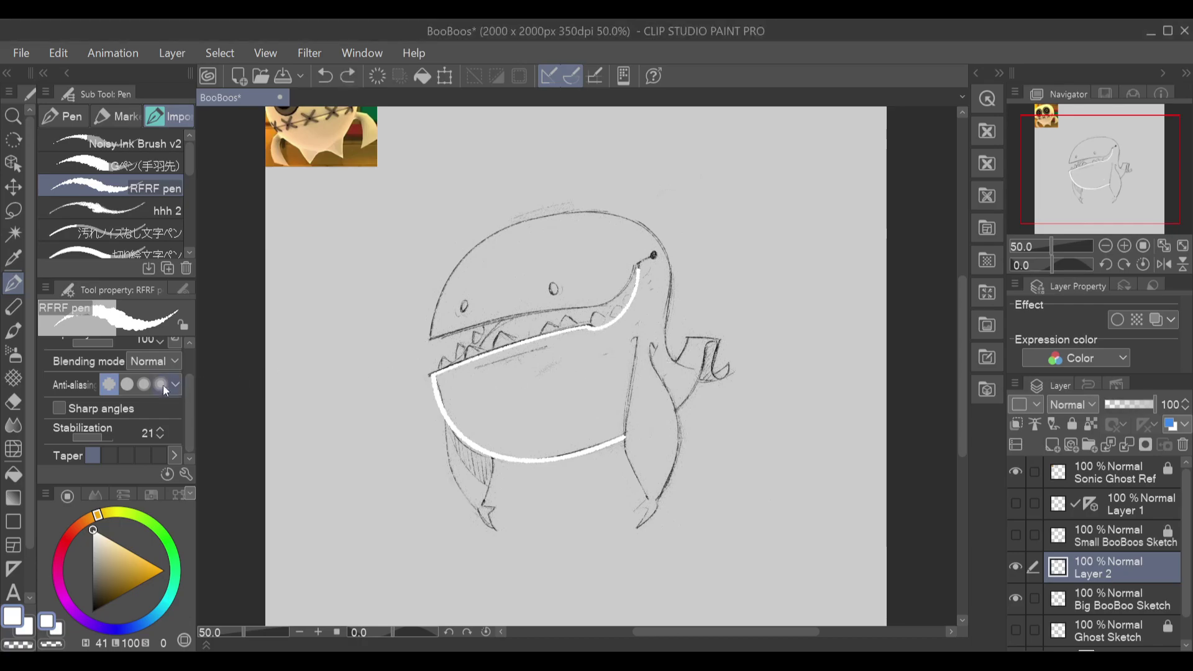
Step: Set the RFRF pen size to 100 and start filling the middle of the belly in white
{"action": "scroll", "coordinate": [185, 364], "scroll_direction": "up", "scroll_amount": 2}
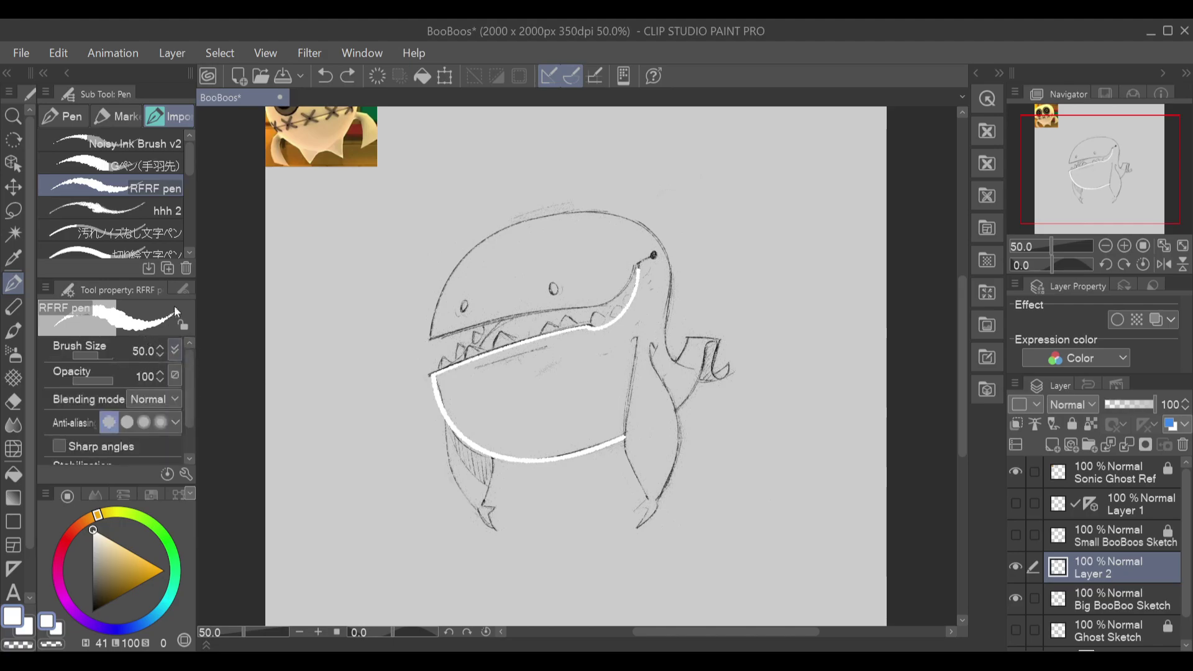
{"action": "left_click", "coordinate": [182, 289]}
{"action": "left_click", "coordinate": [140, 428]}
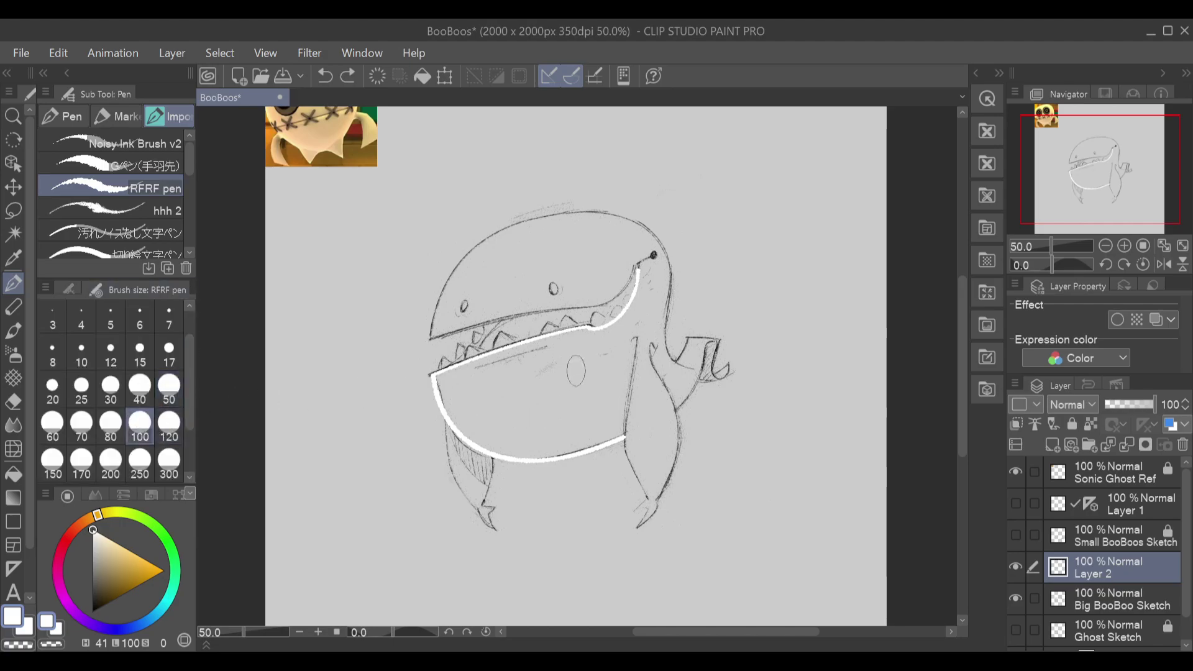
{"action": "mouse_move", "coordinate": [580, 368]}
{"action": "left_mouse_down"}
{"action": "mouse_move", "coordinate": [529, 390]}
{"action": "mouse_move", "coordinate": [555, 411]}
{"action": "mouse_move", "coordinate": [513, 415]}
{"action": "mouse_move", "coordinate": [562, 377]}
{"action": "mouse_move", "coordinate": [601, 376]}
{"action": "mouse_move", "coordinate": [535, 420]}
{"action": "left_mouse_up"}
Step: Delete Layer 1 and make Layer 2 the active layer
{"action": "left_click", "coordinate": [1133, 505]}
{"action": "left_click", "coordinate": [1183, 445]}
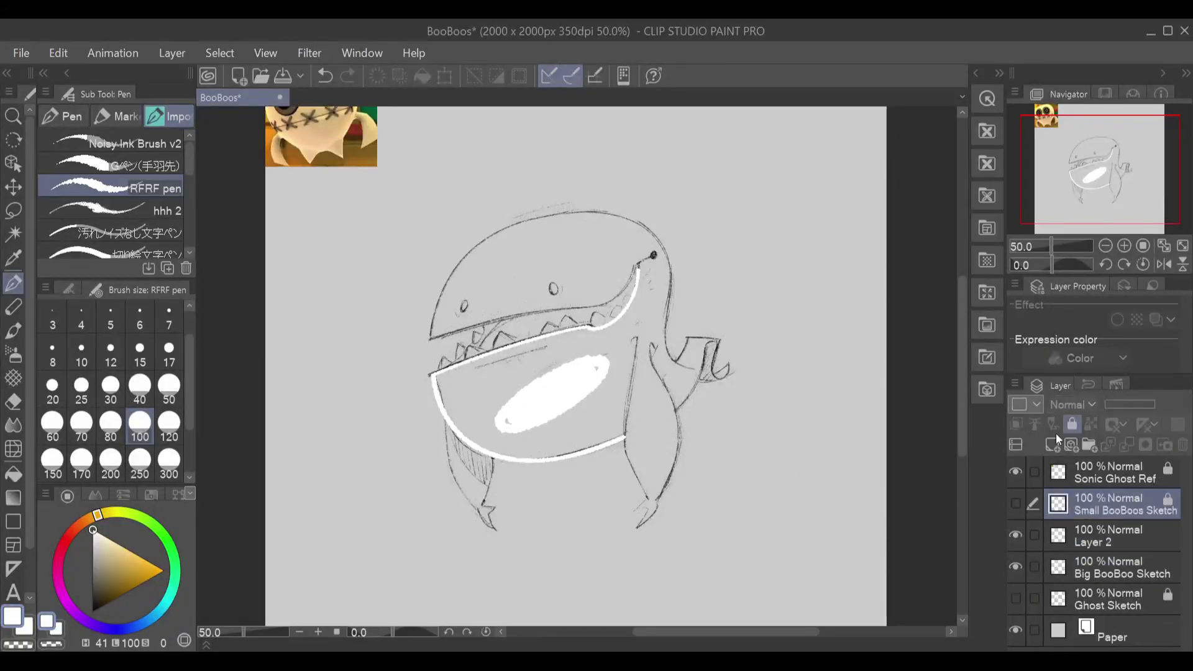
{"action": "left_click", "coordinate": [1138, 591]}
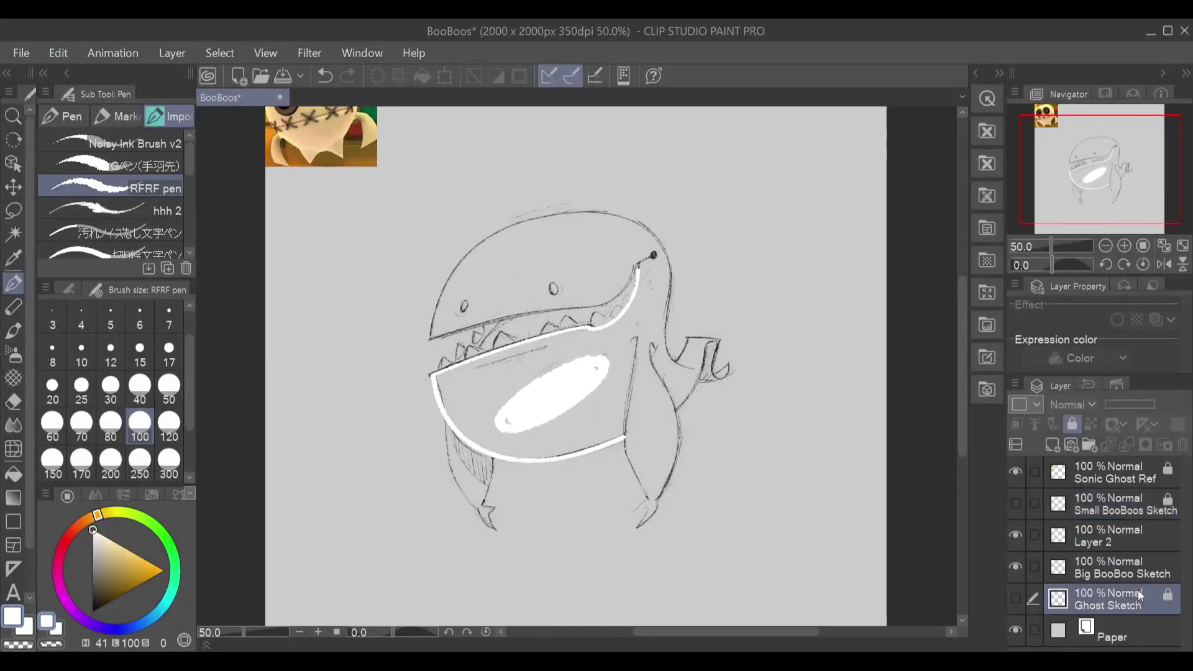
{"action": "left_click", "coordinate": [1150, 568]}
{"action": "left_click", "coordinate": [1137, 536]}
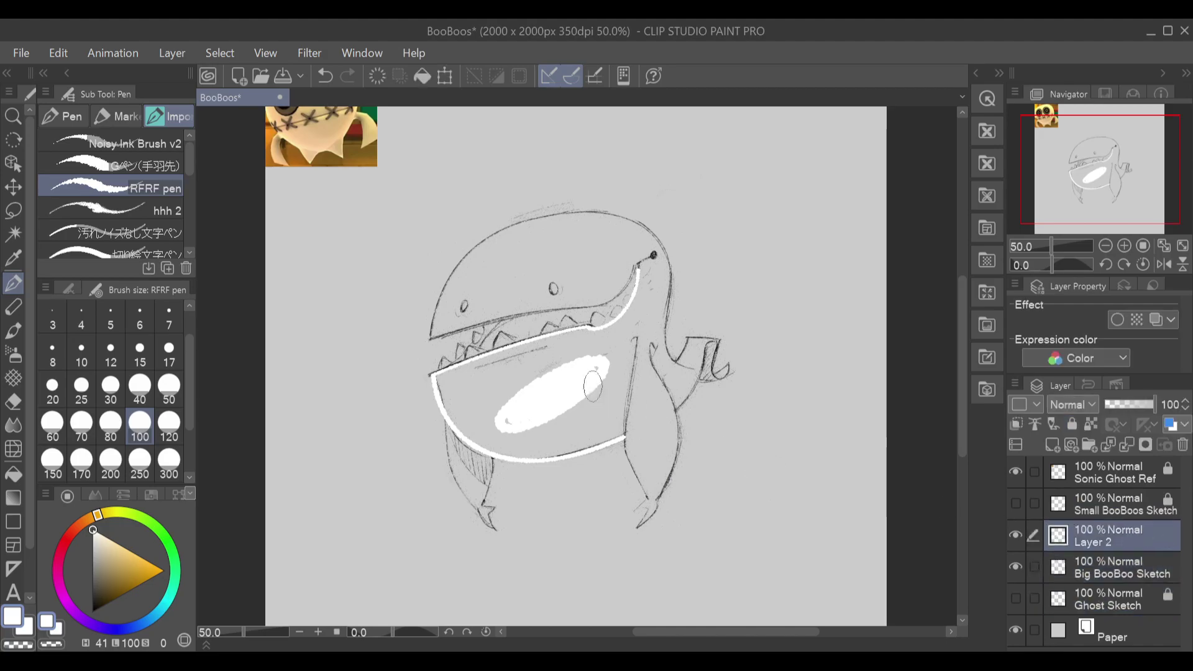
Step: Fill the lower body, back and tail in white, and shape the curled tail tip with the Hard eraser
{"action": "mouse_move", "coordinate": [510, 431]}
{"action": "left_mouse_down"}
{"action": "mouse_move", "coordinate": [595, 355]}
{"action": "mouse_move", "coordinate": [565, 395]}
{"action": "mouse_move", "coordinate": [496, 408]}
{"action": "mouse_move", "coordinate": [581, 374]}
{"action": "mouse_move", "coordinate": [485, 421]}
{"action": "mouse_move", "coordinate": [565, 391]}
{"action": "mouse_move", "coordinate": [510, 390]}
{"action": "mouse_move", "coordinate": [543, 406]}
{"action": "mouse_move", "coordinate": [519, 435]}
{"action": "mouse_move", "coordinate": [495, 433]}
{"action": "mouse_move", "coordinate": [480, 408]}
{"action": "mouse_move", "coordinate": [526, 431]}
{"action": "mouse_move", "coordinate": [463, 386]}
{"action": "mouse_move", "coordinate": [520, 439]}
{"action": "mouse_move", "coordinate": [454, 394]}
{"action": "mouse_move", "coordinate": [476, 434]}
{"action": "mouse_move", "coordinate": [442, 384]}
{"action": "mouse_move", "coordinate": [485, 443]}
{"action": "mouse_move", "coordinate": [452, 405]}
{"action": "mouse_move", "coordinate": [534, 450]}
{"action": "mouse_move", "coordinate": [476, 431]}
{"action": "mouse_move", "coordinate": [486, 446]}
{"action": "mouse_move", "coordinate": [555, 443]}
{"action": "mouse_move", "coordinate": [479, 436]}
{"action": "mouse_move", "coordinate": [539, 453]}
{"action": "mouse_move", "coordinate": [545, 402]}
{"action": "mouse_move", "coordinate": [510, 447]}
{"action": "mouse_move", "coordinate": [586, 421]}
{"action": "mouse_move", "coordinate": [500, 444]}
{"action": "mouse_move", "coordinate": [529, 443]}
{"action": "mouse_move", "coordinate": [503, 439]}
{"action": "mouse_move", "coordinate": [591, 397]}
{"action": "mouse_move", "coordinate": [531, 442]}
{"action": "mouse_move", "coordinate": [592, 413]}
{"action": "mouse_move", "coordinate": [574, 406]}
{"action": "mouse_move", "coordinate": [569, 438]}
{"action": "mouse_move", "coordinate": [616, 402]}
{"action": "mouse_move", "coordinate": [539, 451]}
{"action": "mouse_move", "coordinate": [641, 399]}
{"action": "mouse_move", "coordinate": [543, 447]}
{"action": "mouse_move", "coordinate": [656, 405]}
{"action": "mouse_move", "coordinate": [549, 450]}
{"action": "mouse_move", "coordinate": [642, 402]}
{"action": "mouse_move", "coordinate": [561, 448]}
{"action": "mouse_move", "coordinate": [558, 431]}
{"action": "mouse_move", "coordinate": [603, 403]}
{"action": "mouse_move", "coordinate": [575, 418]}
{"action": "mouse_move", "coordinate": [534, 414]}
{"action": "mouse_move", "coordinate": [642, 347]}
{"action": "mouse_move", "coordinate": [512, 412]}
{"action": "mouse_move", "coordinate": [576, 349]}
{"action": "mouse_move", "coordinate": [485, 424]}
{"action": "mouse_move", "coordinate": [601, 343]}
{"action": "mouse_move", "coordinate": [465, 408]}
{"action": "mouse_move", "coordinate": [530, 355]}
{"action": "mouse_move", "coordinate": [439, 379]}
{"action": "mouse_move", "coordinate": [555, 340]}
{"action": "mouse_move", "coordinate": [594, 334]}
{"action": "mouse_move", "coordinate": [588, 344]}
{"action": "mouse_move", "coordinate": [641, 300]}
{"action": "mouse_move", "coordinate": [593, 368]}
{"action": "mouse_move", "coordinate": [578, 361]}
{"action": "mouse_move", "coordinate": [615, 323]}
{"action": "mouse_move", "coordinate": [578, 327]}
{"action": "mouse_move", "coordinate": [646, 296]}
{"action": "mouse_move", "coordinate": [629, 317]}
{"action": "mouse_move", "coordinate": [609, 302]}
{"action": "mouse_move", "coordinate": [653, 276]}
{"action": "mouse_move", "coordinate": [632, 319]}
{"action": "mouse_move", "coordinate": [658, 264]}
{"action": "mouse_move", "coordinate": [634, 394]}
{"action": "mouse_move", "coordinate": [660, 260]}
{"action": "mouse_move", "coordinate": [639, 342]}
{"action": "mouse_move", "coordinate": [664, 311]}
{"action": "mouse_move", "coordinate": [607, 432]}
{"action": "mouse_move", "coordinate": [624, 414]}
{"action": "mouse_move", "coordinate": [636, 412]}
{"action": "mouse_move", "coordinate": [618, 432]}
{"action": "mouse_move", "coordinate": [649, 420]}
{"action": "mouse_move", "coordinate": [697, 364]}
{"action": "mouse_move", "coordinate": [594, 435]}
{"action": "mouse_move", "coordinate": [647, 428]}
{"action": "mouse_move", "coordinate": [693, 379]}
{"action": "mouse_move", "coordinate": [528, 423]}
{"action": "mouse_move", "coordinate": [700, 341]}
{"action": "mouse_move", "coordinate": [690, 336]}
{"action": "mouse_move", "coordinate": [647, 377]}
{"action": "mouse_move", "coordinate": [679, 376]}
{"action": "mouse_move", "coordinate": [678, 345]}
{"action": "mouse_move", "coordinate": [690, 378]}
{"action": "mouse_move", "coordinate": [698, 339]}
{"action": "mouse_move", "coordinate": [718, 342]}
{"action": "mouse_move", "coordinate": [696, 376]}
{"action": "mouse_move", "coordinate": [680, 376]}
{"action": "mouse_move", "coordinate": [718, 360]}
{"action": "left_mouse_up"}
{"action": "key", "text": "ctrl+z"}
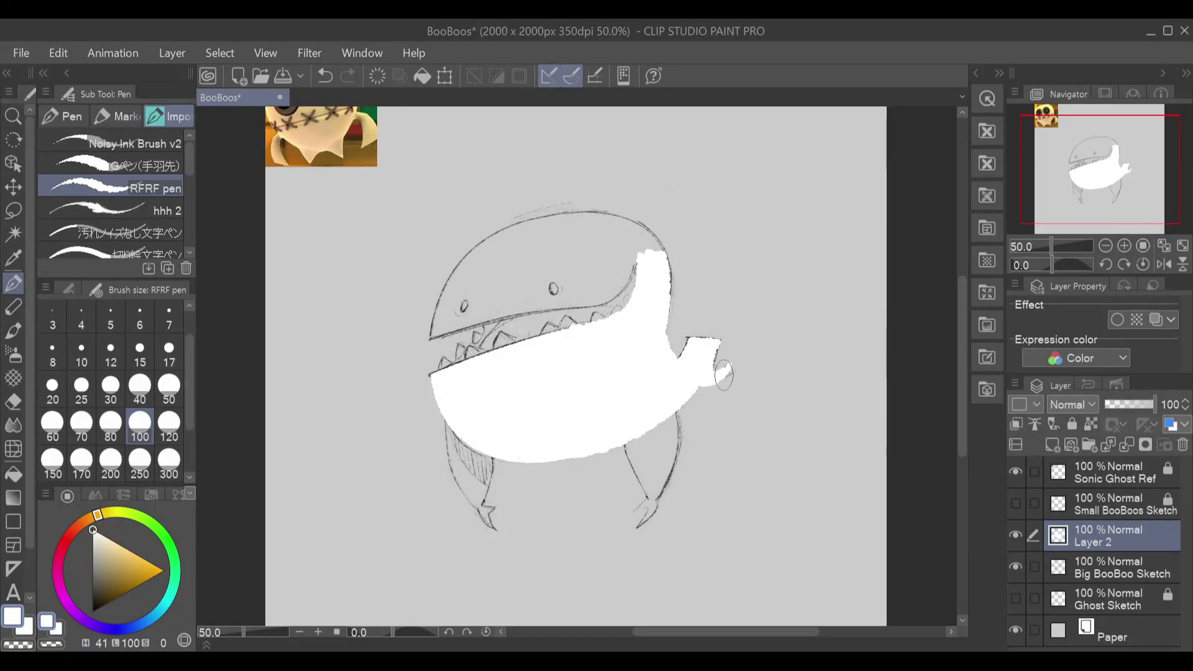
{"action": "key", "text": "e"}
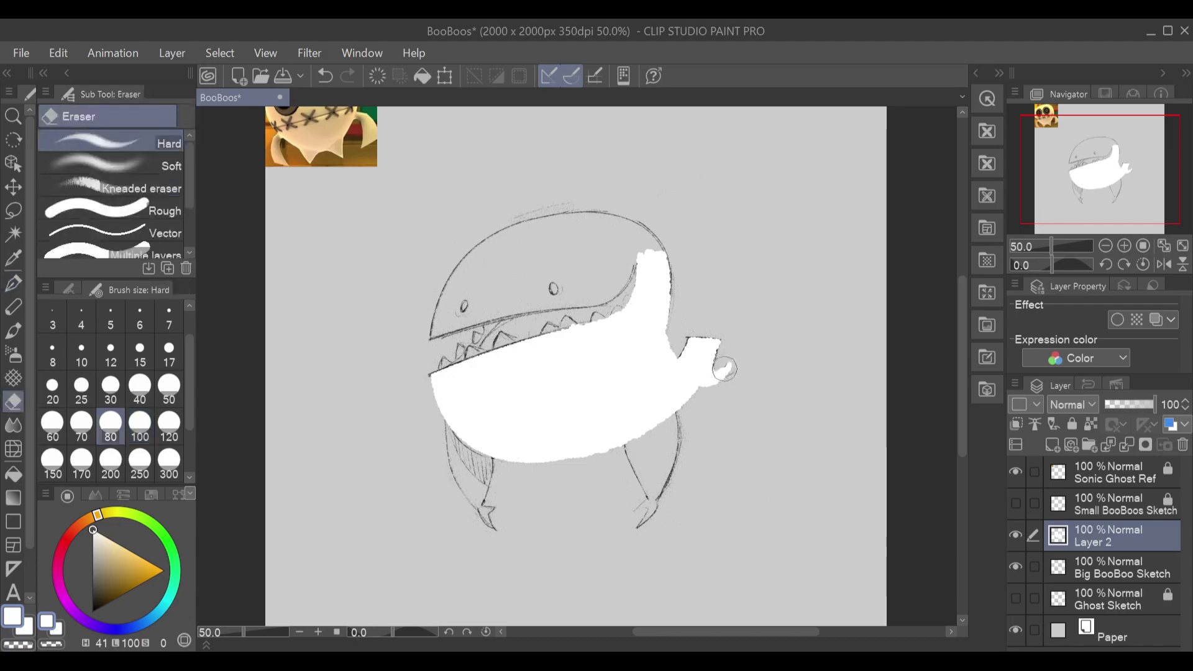
{"action": "left_click", "coordinate": [70, 290]}
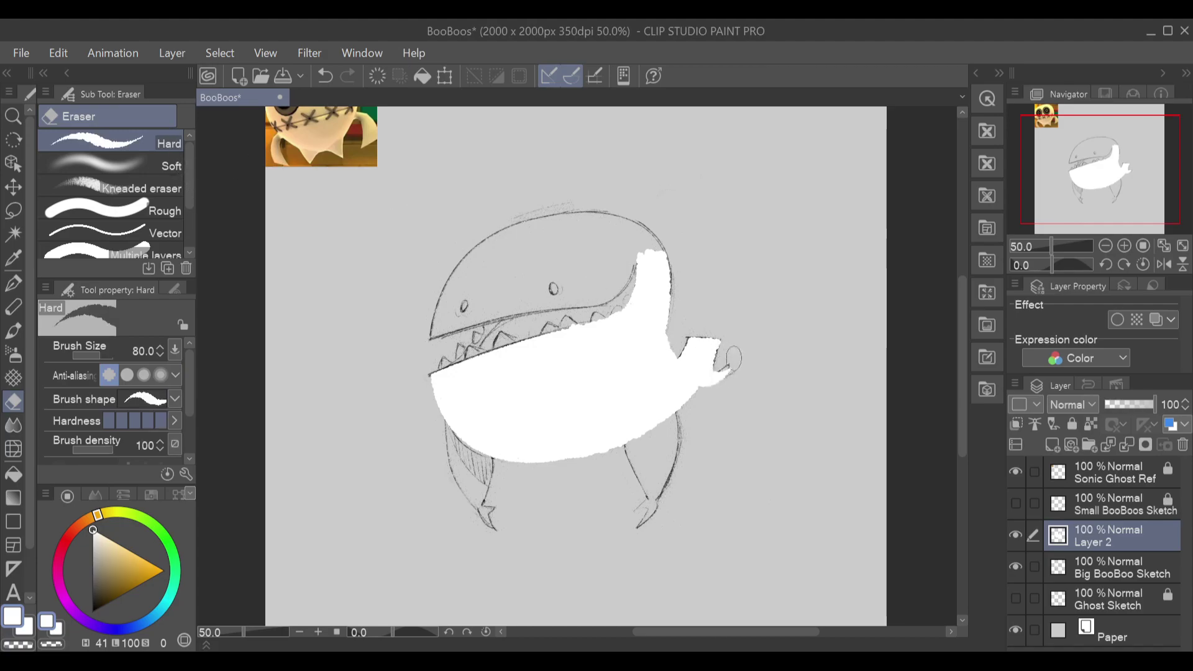
{"action": "left_click_drag", "start_coordinate": [736, 373], "coordinate": [709, 399]}
{"action": "left_click_drag", "start_coordinate": [688, 338], "coordinate": [739, 338]}
{"action": "key", "text": "ctrl+z"}
{"action": "key", "text": "ctrl+z"}
Step: Fill the head in white with the RFRF pen, following the upper mouth edge and joining the lower body along the back
{"action": "key", "text": "p"}
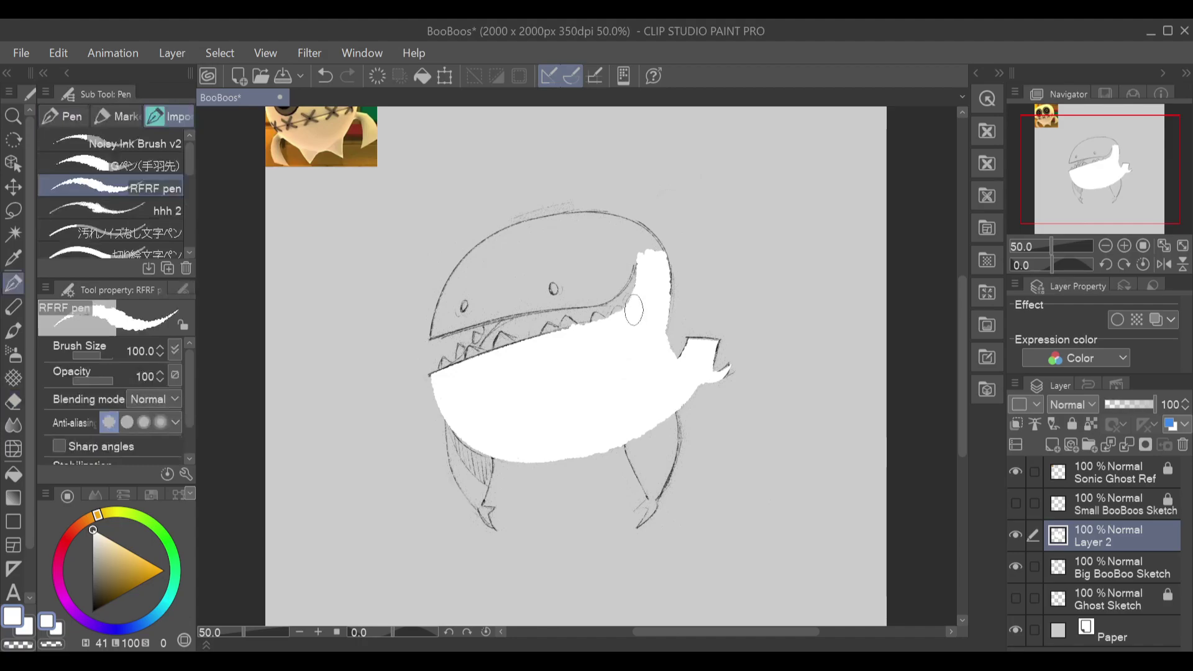
{"action": "left_click_drag", "start_coordinate": [434, 339], "coordinate": [589, 302]}
{"action": "key", "text": "ctrl+z"}
{"action": "mouse_move", "coordinate": [434, 341]}
{"action": "left_mouse_down"}
{"action": "mouse_move", "coordinate": [608, 302]}
{"action": "mouse_move", "coordinate": [599, 306]}
{"action": "mouse_move", "coordinate": [638, 258]}
{"action": "mouse_move", "coordinate": [595, 287]}
{"action": "mouse_move", "coordinate": [636, 258]}
{"action": "mouse_move", "coordinate": [637, 239]}
{"action": "mouse_move", "coordinate": [645, 264]}
{"action": "mouse_move", "coordinate": [652, 256]}
{"action": "mouse_move", "coordinate": [627, 236]}
{"action": "mouse_move", "coordinate": [658, 262]}
{"action": "mouse_move", "coordinate": [633, 230]}
{"action": "mouse_move", "coordinate": [661, 258]}
{"action": "mouse_move", "coordinate": [633, 228]}
{"action": "mouse_move", "coordinate": [665, 254]}
{"action": "mouse_move", "coordinate": [661, 336]}
{"action": "left_mouse_up"}
{"action": "key", "text": "ctrl+z"}
{"action": "mouse_move", "coordinate": [669, 283]}
{"action": "left_mouse_down"}
{"action": "mouse_move", "coordinate": [653, 360]}
{"action": "mouse_move", "coordinate": [665, 258]}
{"action": "mouse_move", "coordinate": [650, 369]}
{"action": "mouse_move", "coordinate": [653, 352]}
{"action": "mouse_move", "coordinate": [685, 370]}
{"action": "left_mouse_up"}
{"action": "left_click_drag", "start_coordinate": [664, 323], "coordinate": [684, 368]}
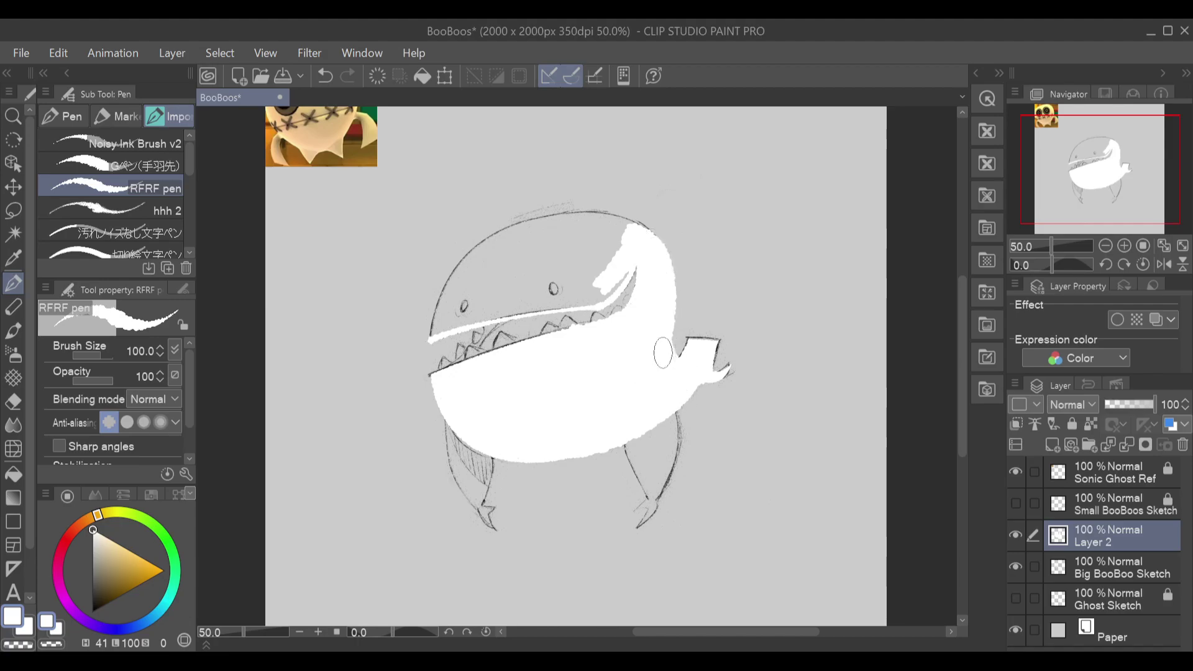
{"action": "mouse_move", "coordinate": [646, 214]}
{"action": "left_mouse_down"}
{"action": "mouse_move", "coordinate": [508, 269]}
{"action": "mouse_move", "coordinate": [638, 250]}
{"action": "mouse_move", "coordinate": [513, 255]}
{"action": "mouse_move", "coordinate": [613, 233]}
{"action": "mouse_move", "coordinate": [556, 267]}
{"action": "mouse_move", "coordinate": [501, 276]}
{"action": "mouse_move", "coordinate": [616, 248]}
{"action": "mouse_move", "coordinate": [595, 244]}
{"action": "mouse_move", "coordinate": [600, 280]}
{"action": "mouse_move", "coordinate": [603, 250]}
{"action": "mouse_move", "coordinate": [544, 301]}
{"action": "mouse_move", "coordinate": [618, 280]}
{"action": "mouse_move", "coordinate": [608, 254]}
{"action": "mouse_move", "coordinate": [607, 291]}
{"action": "left_mouse_up"}
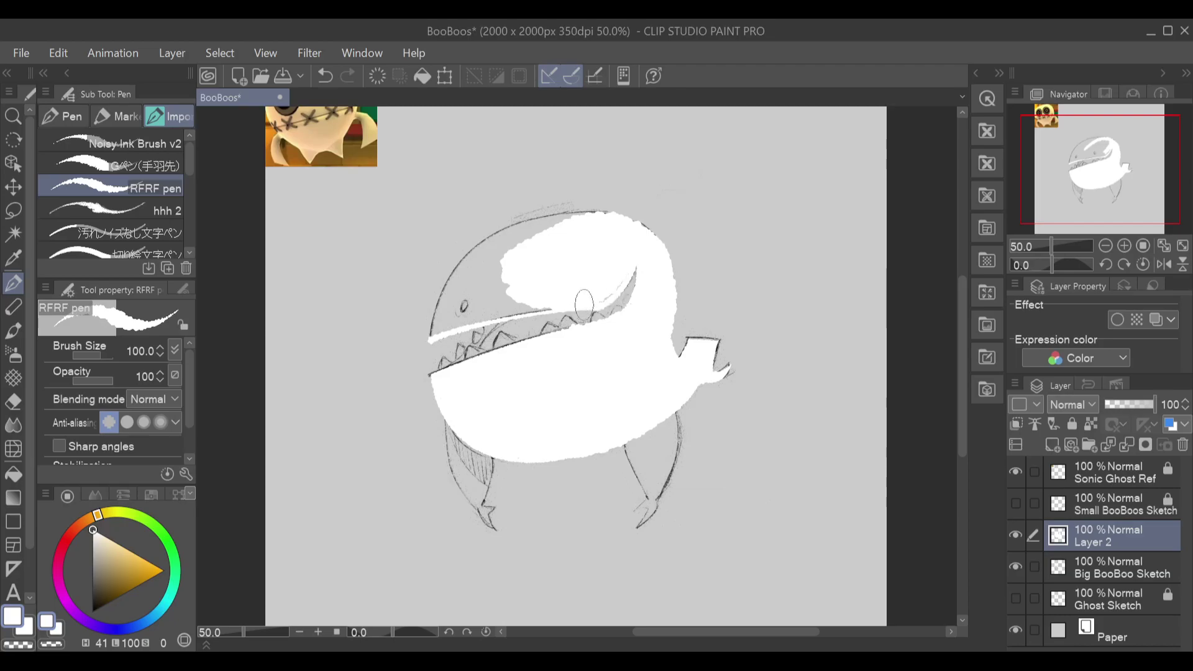
{"action": "mouse_move", "coordinate": [592, 248]}
{"action": "left_mouse_down"}
{"action": "mouse_move", "coordinate": [571, 295]}
{"action": "mouse_move", "coordinate": [523, 306]}
{"action": "mouse_move", "coordinate": [565, 304]}
{"action": "mouse_move", "coordinate": [454, 327]}
{"action": "mouse_move", "coordinate": [478, 307]}
{"action": "mouse_move", "coordinate": [446, 329]}
{"action": "mouse_move", "coordinate": [453, 298]}
{"action": "mouse_move", "coordinate": [437, 332]}
{"action": "mouse_move", "coordinate": [447, 295]}
{"action": "mouse_move", "coordinate": [434, 335]}
{"action": "mouse_move", "coordinate": [481, 249]}
{"action": "mouse_move", "coordinate": [440, 305]}
{"action": "mouse_move", "coordinate": [497, 242]}
{"action": "mouse_move", "coordinate": [467, 308]}
{"action": "mouse_move", "coordinate": [492, 302]}
{"action": "mouse_move", "coordinate": [555, 238]}
{"action": "mouse_move", "coordinate": [487, 247]}
{"action": "mouse_move", "coordinate": [528, 227]}
{"action": "mouse_move", "coordinate": [462, 269]}
{"action": "mouse_move", "coordinate": [555, 219]}
{"action": "mouse_move", "coordinate": [597, 221]}
{"action": "mouse_move", "coordinate": [478, 259]}
{"action": "mouse_move", "coordinate": [598, 221]}
{"action": "mouse_move", "coordinate": [599, 233]}
{"action": "mouse_move", "coordinate": [551, 227]}
{"action": "mouse_move", "coordinate": [633, 225]}
{"action": "mouse_move", "coordinate": [592, 236]}
{"action": "mouse_move", "coordinate": [589, 223]}
{"action": "mouse_move", "coordinate": [651, 255]}
{"action": "mouse_move", "coordinate": [604, 226]}
{"action": "mouse_move", "coordinate": [640, 233]}
{"action": "left_mouse_up"}
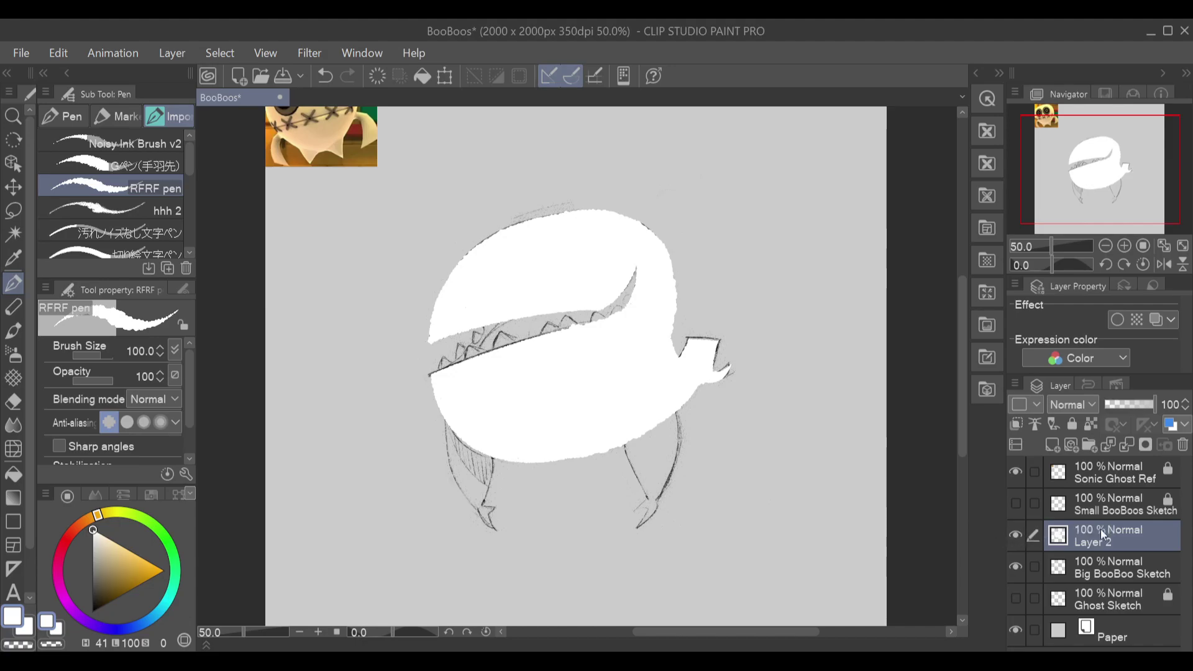
Step: Hide the Big BooBoo Sketch layer
{"action": "left_click", "coordinate": [1016, 504]}
{"action": "left_click", "coordinate": [1016, 504]}
{"action": "left_click", "coordinate": [1016, 567]}
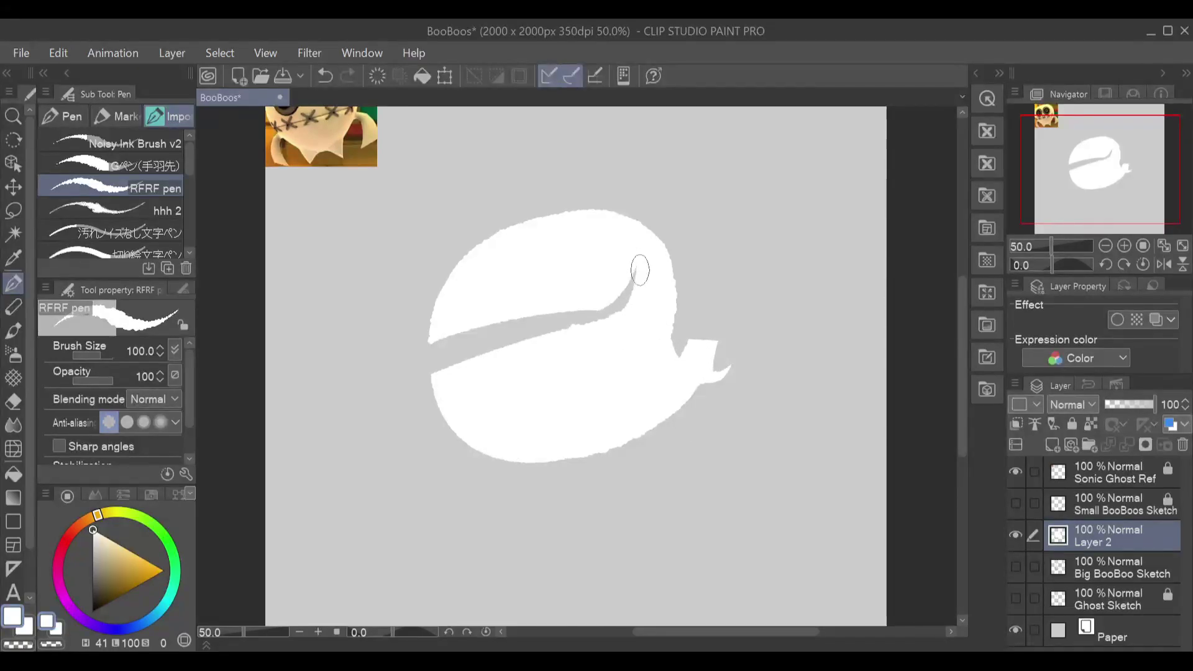
Step: Try to smooth the lower edge of the mouth and the jaw tip with white strokes
{"action": "left_click_drag", "start_coordinate": [437, 378], "coordinate": [526, 347]}
{"action": "key", "text": "ctrl+z"}
{"action": "mouse_move", "coordinate": [440, 376]}
{"action": "left_mouse_down"}
{"action": "mouse_move", "coordinate": [472, 357]}
{"action": "mouse_move", "coordinate": [625, 336]}
{"action": "left_mouse_up"}
{"action": "key", "text": "ctrl+z"}
{"action": "mouse_move", "coordinate": [437, 376]}
{"action": "left_mouse_down"}
{"action": "mouse_move", "coordinate": [637, 331]}
{"action": "mouse_move", "coordinate": [606, 374]}
{"action": "mouse_move", "coordinate": [614, 388]}
{"action": "mouse_move", "coordinate": [692, 328]}
{"action": "mouse_move", "coordinate": [691, 309]}
{"action": "mouse_move", "coordinate": [497, 348]}
{"action": "mouse_move", "coordinate": [435, 323]}
{"action": "left_mouse_up"}
{"action": "key", "text": "ctrl+z"}
{"action": "key", "text": "ctrl+z"}
Step: Smooth the tail's underside in white and clean the upper edge of the mouth gap with the Hard eraser
{"action": "mouse_move", "coordinate": [721, 386]}
{"action": "left_mouse_down"}
{"action": "mouse_move", "coordinate": [690, 389]}
{"action": "mouse_move", "coordinate": [687, 361]}
{"action": "left_mouse_up"}
{"action": "key", "text": "e"}
{"action": "mouse_move", "coordinate": [636, 271]}
{"action": "left_mouse_down"}
{"action": "mouse_move", "coordinate": [609, 314]}
{"action": "mouse_move", "coordinate": [536, 320]}
{"action": "left_mouse_up"}
{"action": "key", "text": "ctrl+z"}
{"action": "left_click_drag", "start_coordinate": [611, 310], "coordinate": [419, 358]}
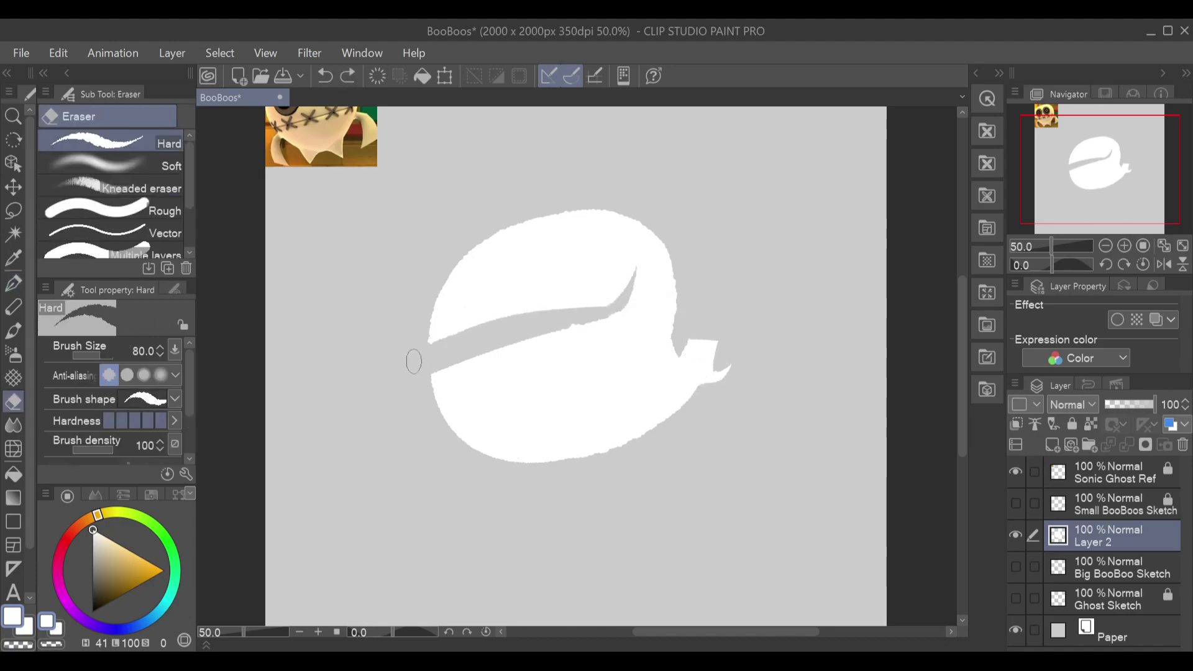
Step: Smooth the lower edge of the mouth gap along the top of the jaw with the Hard eraser
{"action": "key", "text": "ctrl+z"}
{"action": "left_click_drag", "start_coordinate": [610, 313], "coordinate": [457, 326]}
{"action": "key", "text": "ctrl+z"}
{"action": "left_click_drag", "start_coordinate": [618, 310], "coordinate": [435, 373]}
{"action": "key", "text": "ctrl+z"}
{"action": "mouse_move", "coordinate": [623, 302]}
{"action": "left_mouse_down"}
{"action": "mouse_move", "coordinate": [496, 356]}
{"action": "mouse_move", "coordinate": [464, 334]}
{"action": "mouse_move", "coordinate": [574, 347]}
{"action": "mouse_move", "coordinate": [451, 372]}
{"action": "mouse_move", "coordinate": [424, 362]}
{"action": "mouse_move", "coordinate": [621, 317]}
{"action": "mouse_move", "coordinate": [485, 334]}
{"action": "left_mouse_up"}
{"action": "key", "text": "ctrl+z"}
{"action": "key", "text": "ctrl+z"}
{"action": "left_click_drag", "start_coordinate": [622, 309], "coordinate": [506, 333]}
{"action": "key", "text": "ctrl+z"}
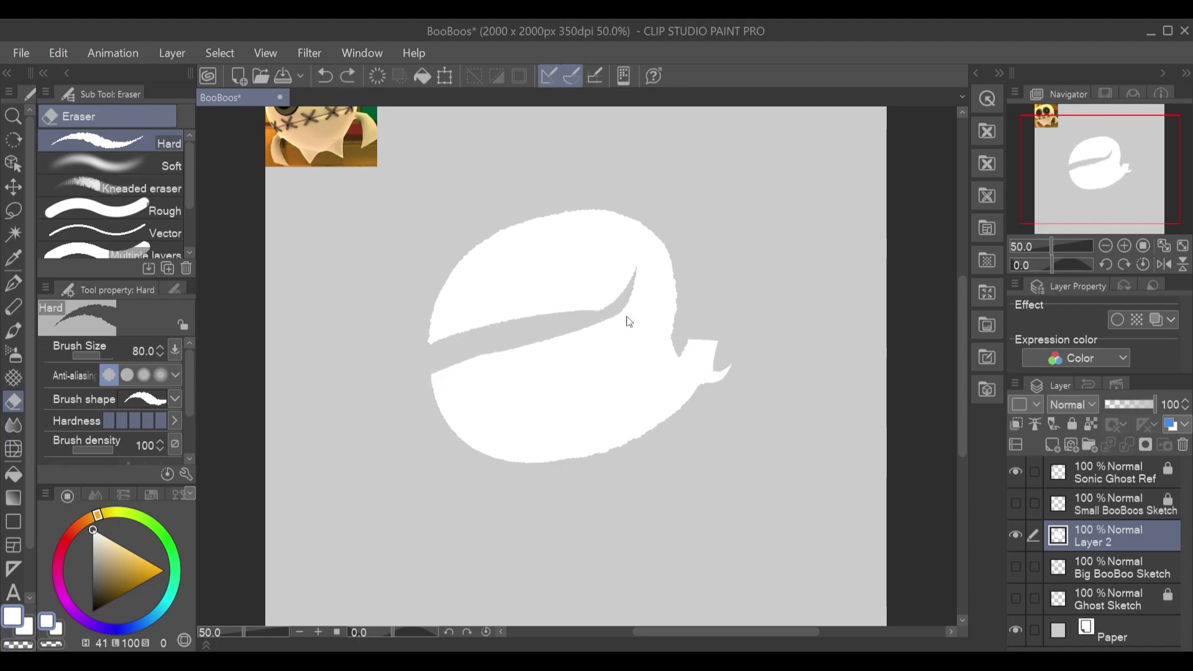
Step: Trim the jaw's upper edge toward its tip with the Hard eraser to widen the front of the mouth
{"action": "left_click_drag", "start_coordinate": [606, 320], "coordinate": [433, 358]}
{"action": "key", "text": "ctrl+z"}
{"action": "mouse_move", "coordinate": [604, 317]}
{"action": "left_mouse_down"}
{"action": "mouse_move", "coordinate": [375, 401]}
{"action": "mouse_move", "coordinate": [564, 328]}
{"action": "left_mouse_up"}
{"action": "key", "text": "ctrl+z"}
{"action": "left_click_drag", "start_coordinate": [487, 352], "coordinate": [389, 388]}
{"action": "left_click_drag", "start_coordinate": [579, 325], "coordinate": [329, 413]}
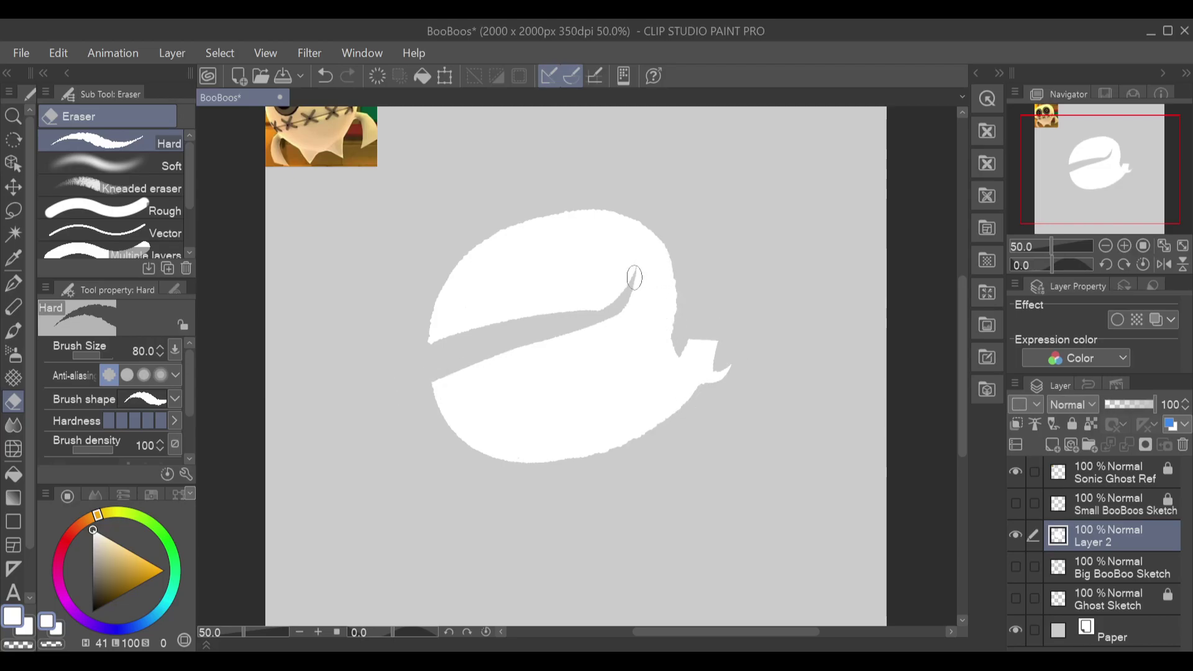
Step: Erase a small curved hook extending the upper corner of the mouth toward the back of the head
{"action": "key", "text": "ctrl+z"}
{"action": "left_click", "coordinate": [655, 257]}
{"action": "key", "text": "ctrl+z"}
{"action": "left_click_drag", "start_coordinate": [639, 261], "coordinate": [655, 255]}
{"action": "key", "text": "ctrl+z"}
{"action": "key", "text": "ctrl+z"}
{"action": "mouse_move", "coordinate": [575, 314]}
{"action": "left_mouse_down"}
{"action": "mouse_move", "coordinate": [428, 345]}
{"action": "mouse_move", "coordinate": [391, 382]}
{"action": "left_mouse_up"}
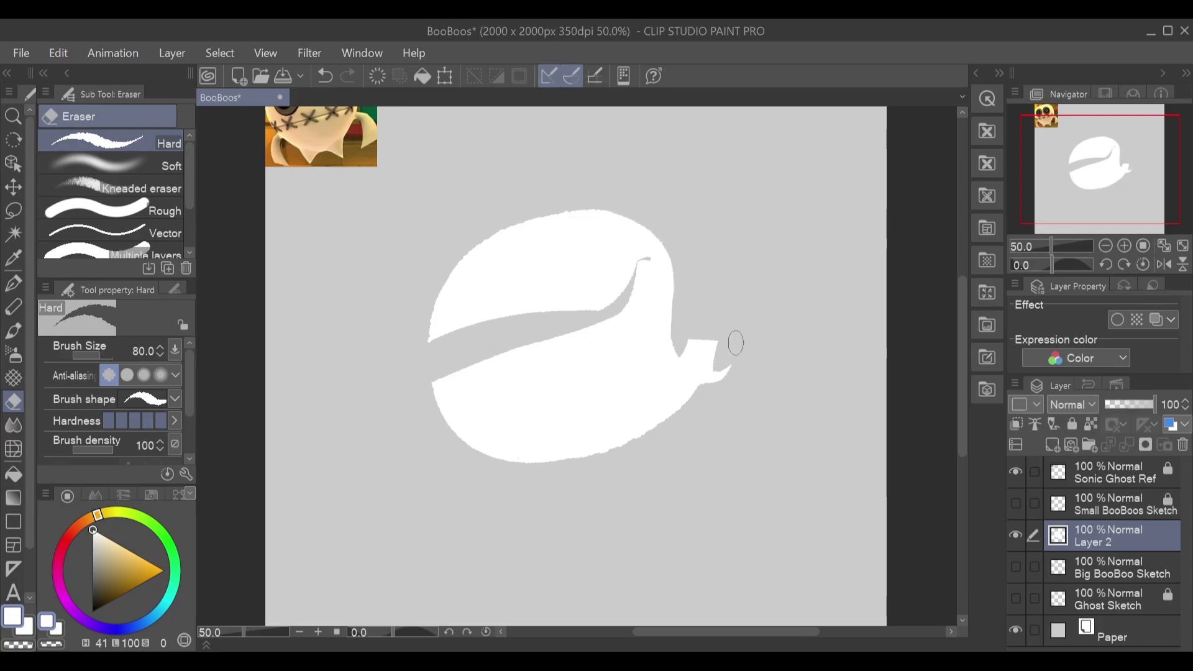
Step: Smooth the outer edge of the back between the head and the tail with the Hard eraser
{"action": "key", "text": "ctrl+z"}
{"action": "left_click", "coordinate": [679, 293]}
{"action": "key", "text": "ctrl+z"}
{"action": "left_click_drag", "start_coordinate": [676, 333], "coordinate": [677, 272]}
{"action": "key", "text": "ctrl+z"}
{"action": "left_click_drag", "start_coordinate": [677, 324], "coordinate": [676, 257]}
Step: Move the Big BooBoo Sketch layer above Layer 2, lock it, and make Layer 2 active again
{"action": "mouse_move", "coordinate": [1120, 565]}
{"action": "left_mouse_down"}
{"action": "mouse_move", "coordinate": [1122, 527]}
{"action": "mouse_move", "coordinate": [1138, 531]}
{"action": "left_mouse_up"}
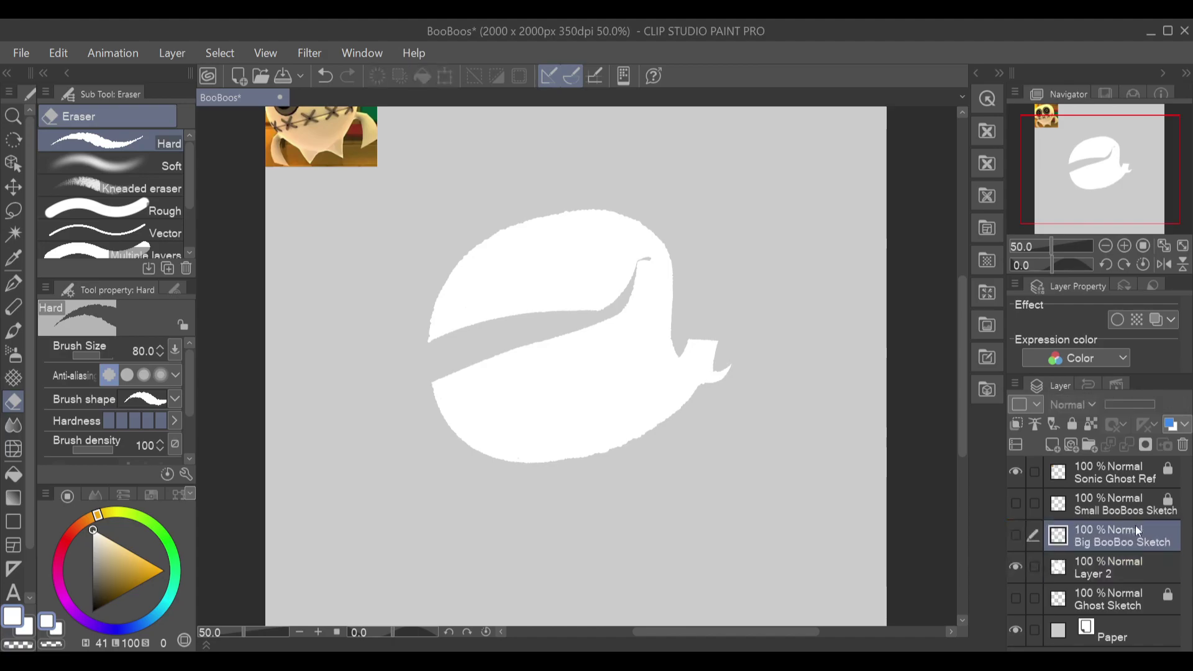
{"action": "left_click", "coordinate": [1073, 425]}
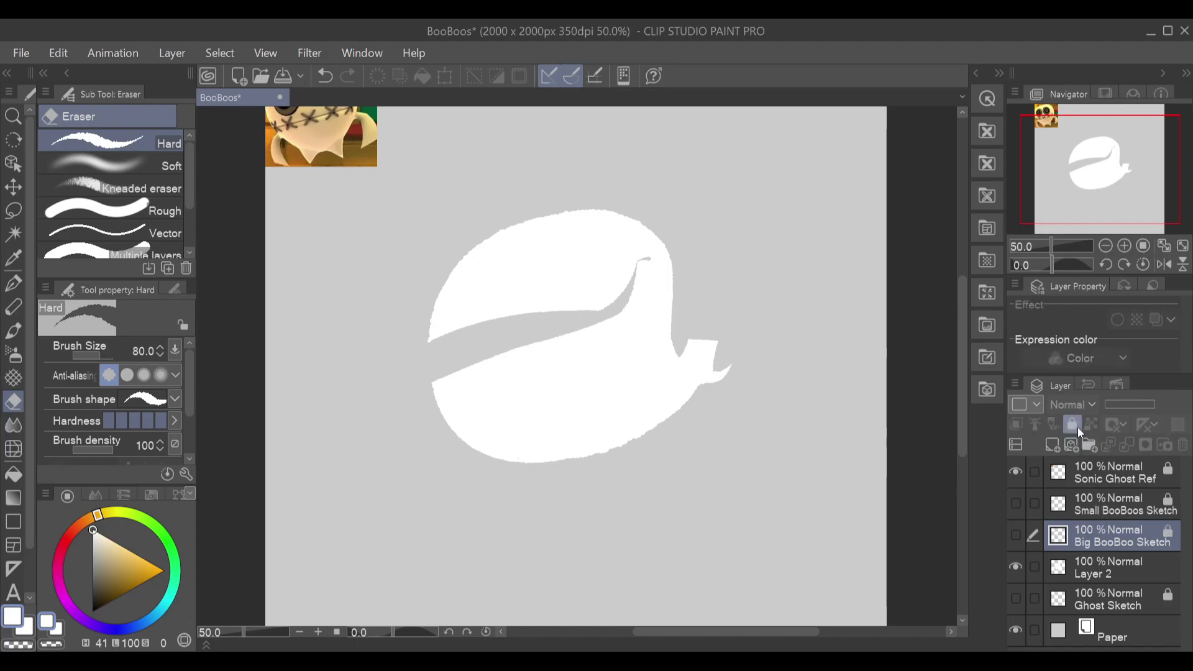
{"action": "left_click", "coordinate": [1017, 536]}
{"action": "left_click", "coordinate": [1021, 533]}
{"action": "left_click", "coordinate": [1098, 568]}
{"action": "left_click", "coordinate": [1018, 568]}
{"action": "left_click", "coordinate": [1018, 568]}
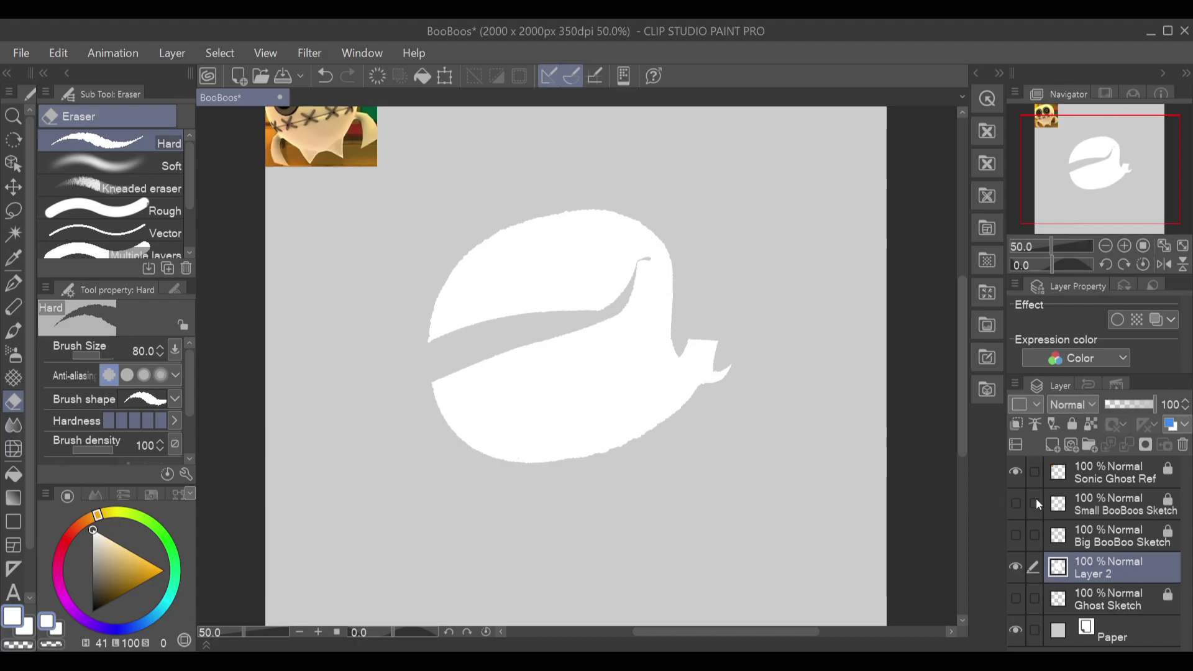
Step: Add a new layer clipped to Layer 2 and ready the RFRF pen with dark grey at luminosity 26
{"action": "left_click", "coordinate": [1053, 445]}
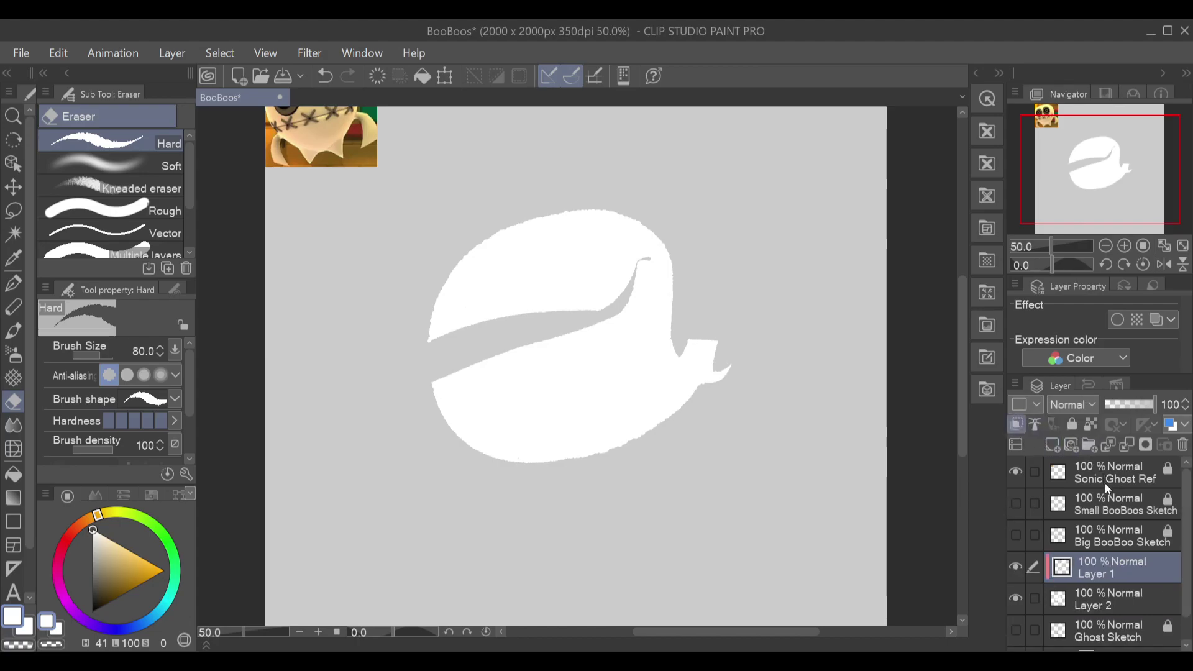
{"action": "left_click_drag", "start_coordinate": [136, 563], "coordinate": [93, 590]}
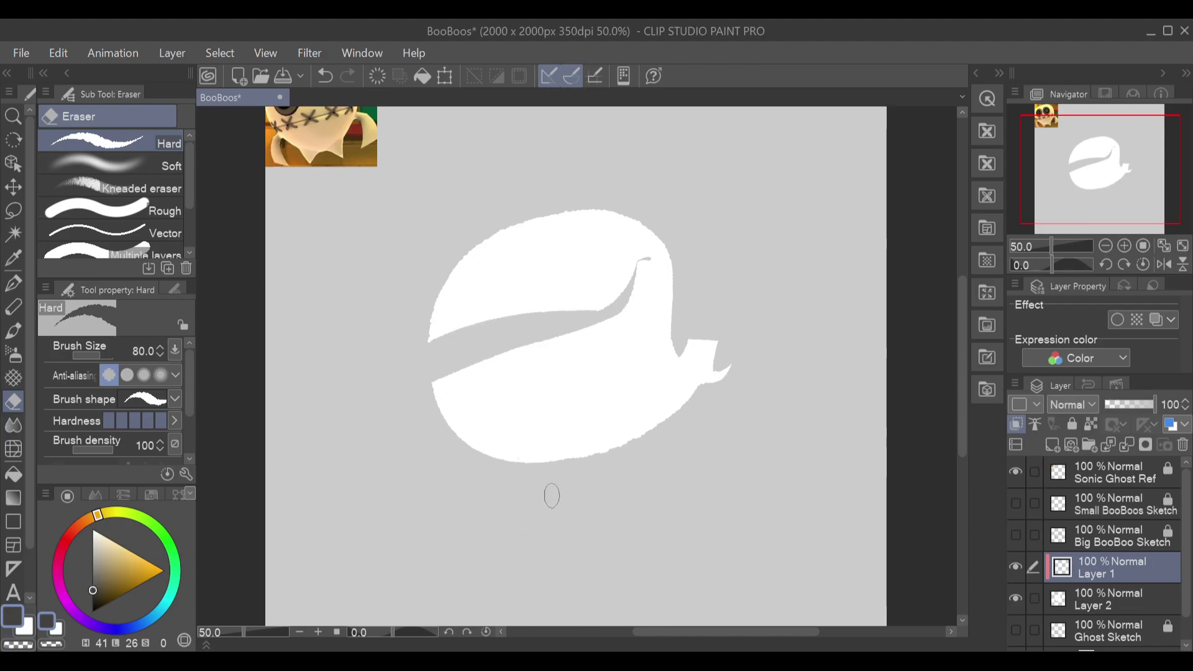
{"action": "key", "text": "p"}
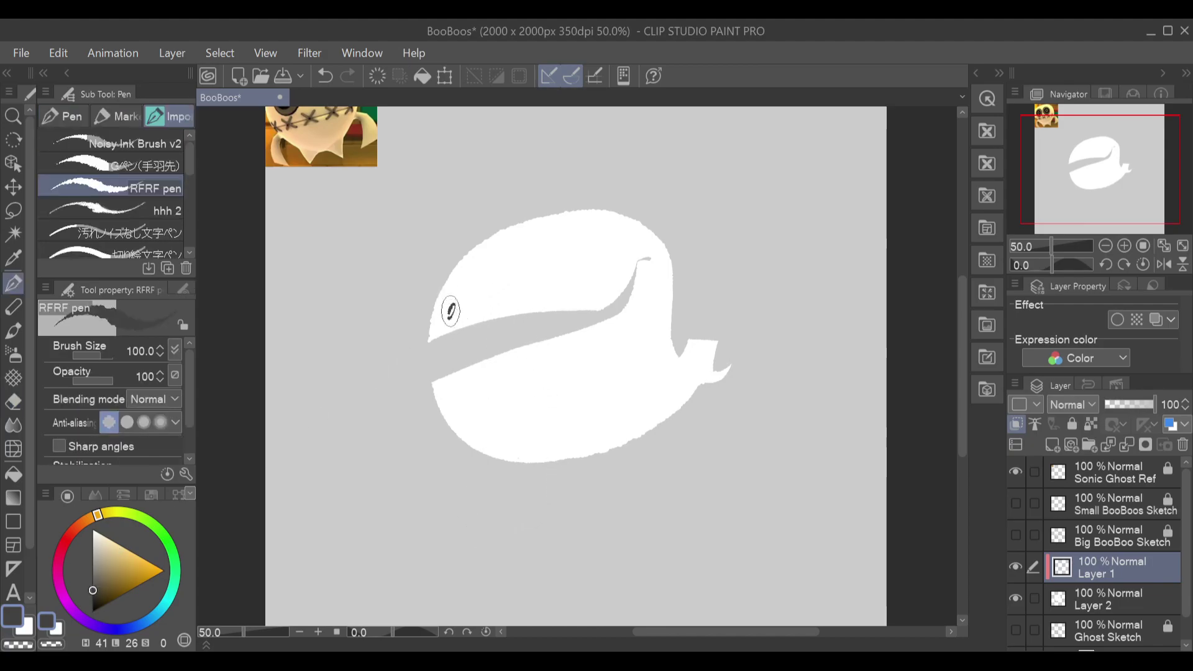
Step: Draw the front eye as a narrow dark vertical oval near the tip of the snout
{"action": "key", "text": "ctrl+z"}
{"action": "left_click_drag", "start_coordinate": [448, 306], "coordinate": [448, 318]}
{"action": "key", "text": "ctrl+z"}
{"action": "key", "text": "ctrl+z"}
{"action": "key", "text": "ctrl+z"}
{"action": "key", "text": "ctrl+z"}
{"action": "key", "text": "ctrl+z"}
{"action": "key", "text": "ctrl+z"}
{"action": "key", "text": "ctrl+z"}
Step: Draw the second eye as a slightly tilted dark oval above the middle of the mouth
{"action": "left_click_drag", "start_coordinate": [561, 283], "coordinate": [566, 301]}
{"action": "key", "text": "ctrl+z"}
{"action": "key", "text": "ctrl+z"}
{"action": "key", "text": "ctrl+z"}
{"action": "key", "text": "ctrl+z"}
{"action": "key", "text": "ctrl+z"}
{"action": "key", "text": "ctrl+z"}
{"action": "key", "text": "ctrl+z"}
{"action": "key", "text": "ctrl+z"}
{"action": "key", "text": "ctrl+z"}
{"action": "left_click", "coordinate": [319, 19]}
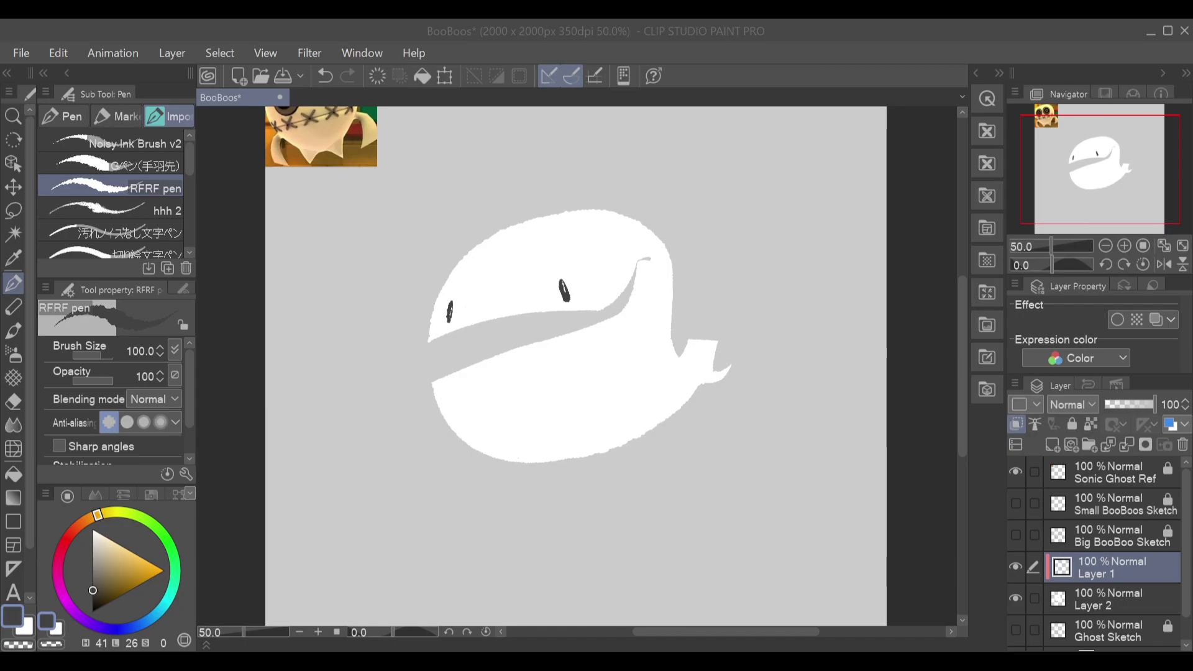
Step: Pick white from the body, then show and unlock the Big BooBoo Sketch layer at 31% opacity, with Layer 2 active
{"action": "left_click", "coordinate": [629, 392], "text": "alt"}
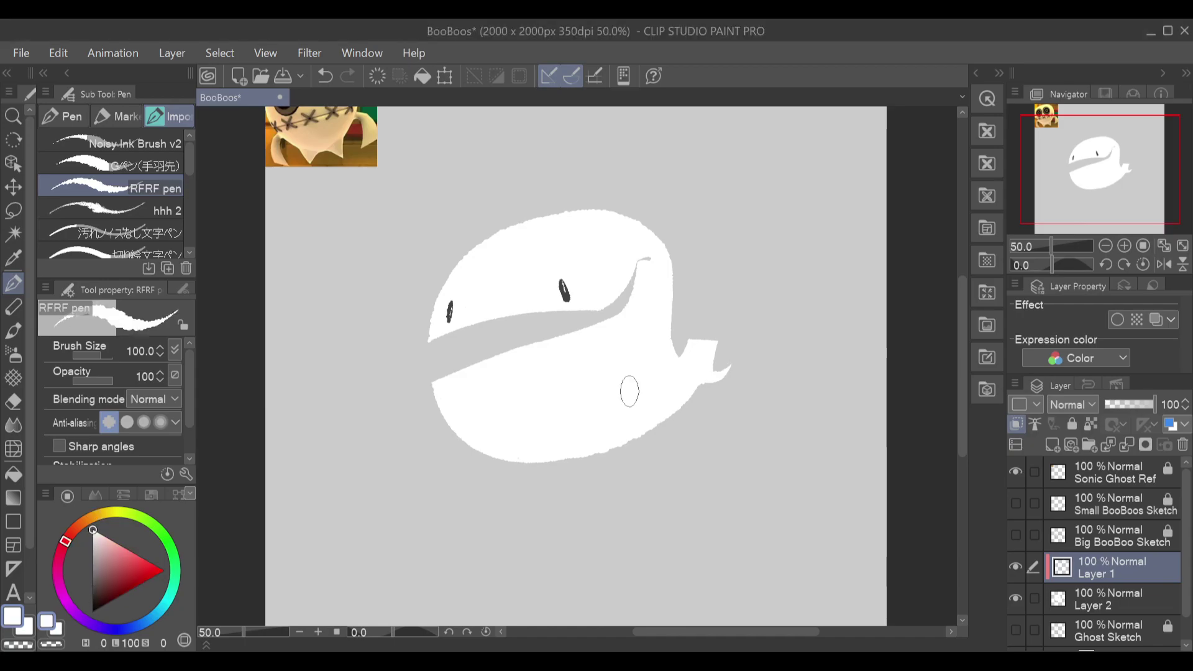
{"action": "left_click", "coordinate": [1094, 604]}
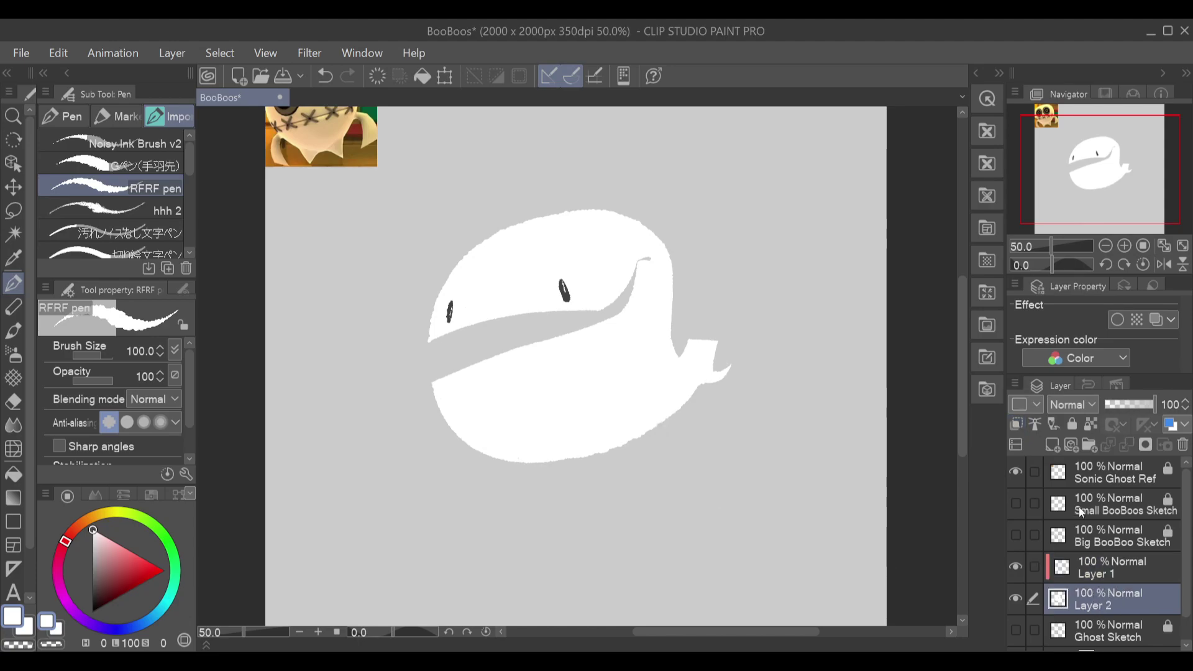
{"action": "left_click", "coordinate": [1016, 536]}
{"action": "left_click", "coordinate": [1111, 537]}
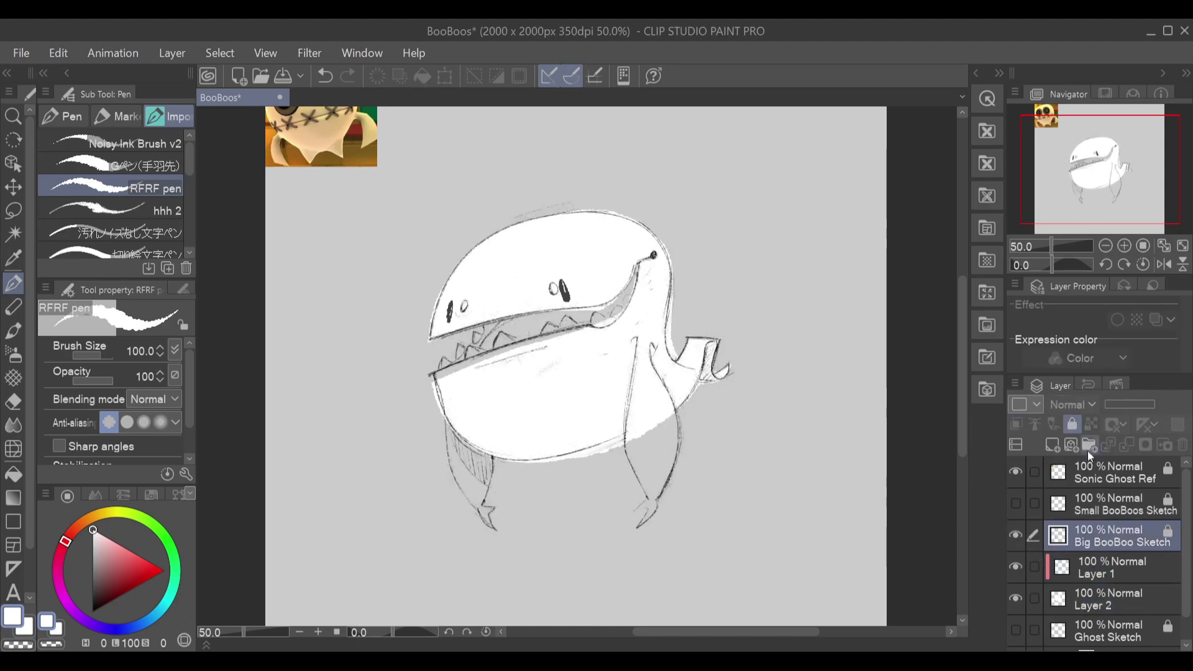
{"action": "left_click_drag", "start_coordinate": [1147, 405], "coordinate": [1122, 405]}
{"action": "left_click", "coordinate": [1096, 599]}
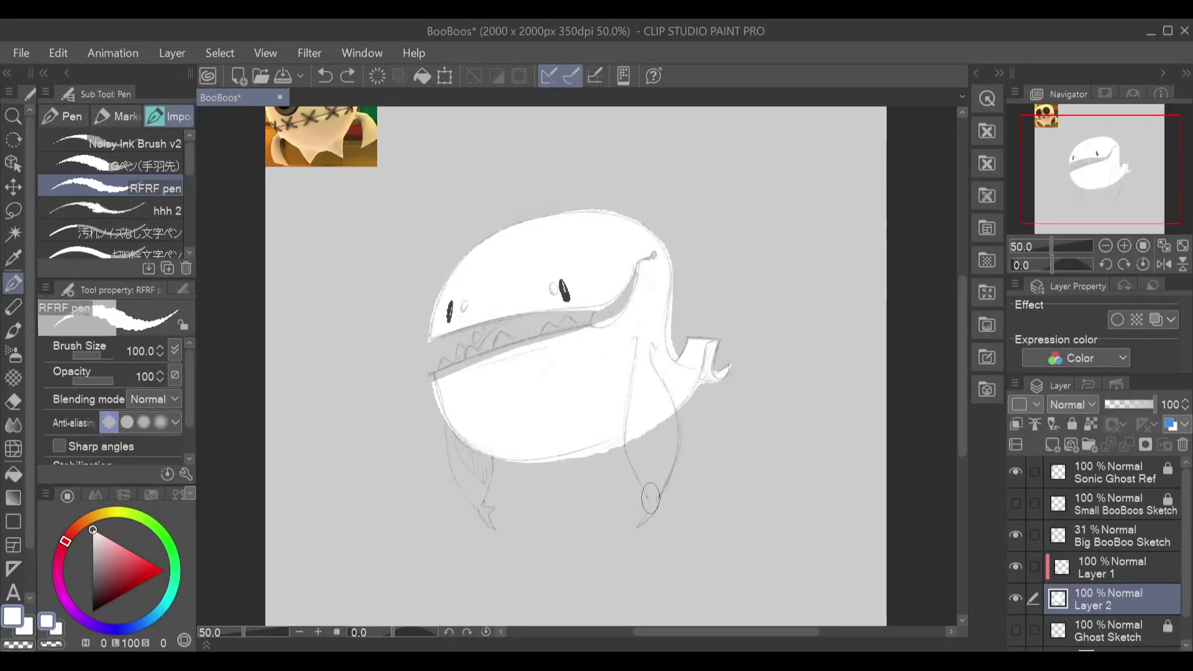
Step: Fill the near arm and its clawed hand in white over the sketch, checking the silhouette with the sketch hidden
{"action": "mouse_move", "coordinate": [627, 442]}
{"action": "left_mouse_down"}
{"action": "mouse_move", "coordinate": [646, 491]}
{"action": "mouse_move", "coordinate": [626, 443]}
{"action": "left_mouse_up"}
{"action": "key", "text": "ctrl+z"}
{"action": "key", "text": "ctrl+z"}
{"action": "left_click_drag", "start_coordinate": [639, 527], "coordinate": [649, 507]}
{"action": "key", "text": "ctrl+z"}
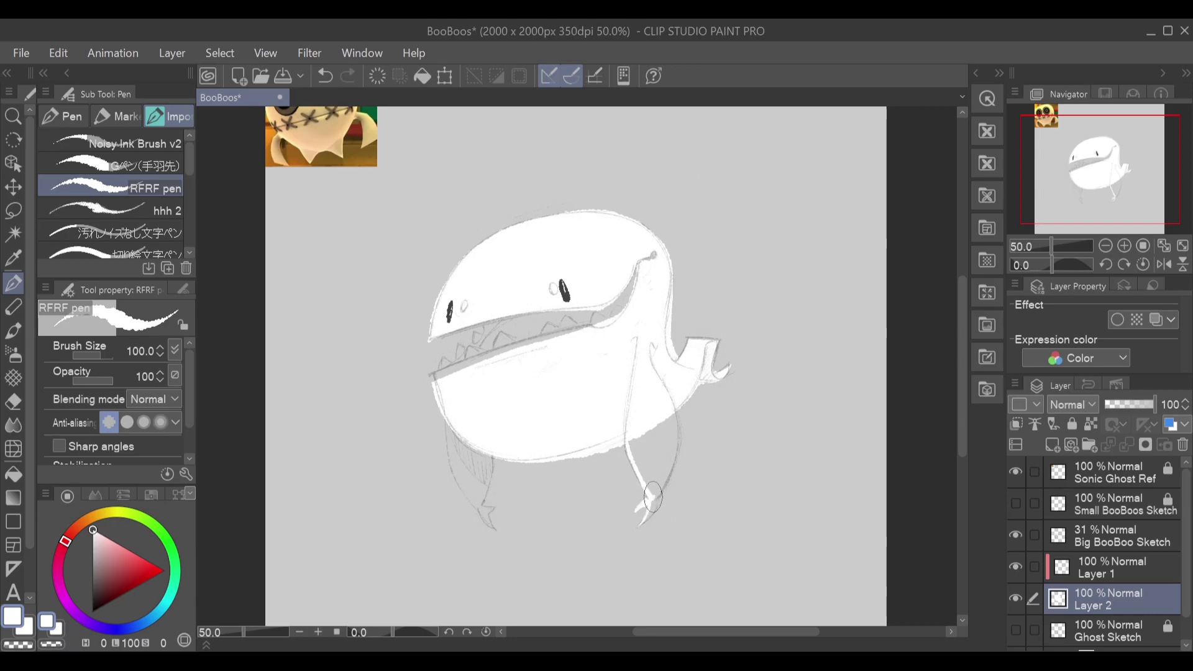
{"action": "mouse_move", "coordinate": [641, 525]}
{"action": "left_mouse_down"}
{"action": "mouse_move", "coordinate": [666, 475]}
{"action": "mouse_move", "coordinate": [663, 489]}
{"action": "mouse_move", "coordinate": [671, 402]}
{"action": "mouse_move", "coordinate": [675, 457]}
{"action": "mouse_move", "coordinate": [654, 495]}
{"action": "mouse_move", "coordinate": [671, 424]}
{"action": "mouse_move", "coordinate": [661, 468]}
{"action": "mouse_move", "coordinate": [662, 419]}
{"action": "mouse_move", "coordinate": [656, 483]}
{"action": "mouse_move", "coordinate": [634, 444]}
{"action": "mouse_move", "coordinate": [651, 486]}
{"action": "mouse_move", "coordinate": [638, 444]}
{"action": "left_mouse_up"}
{"action": "key", "text": "ctrl+z"}
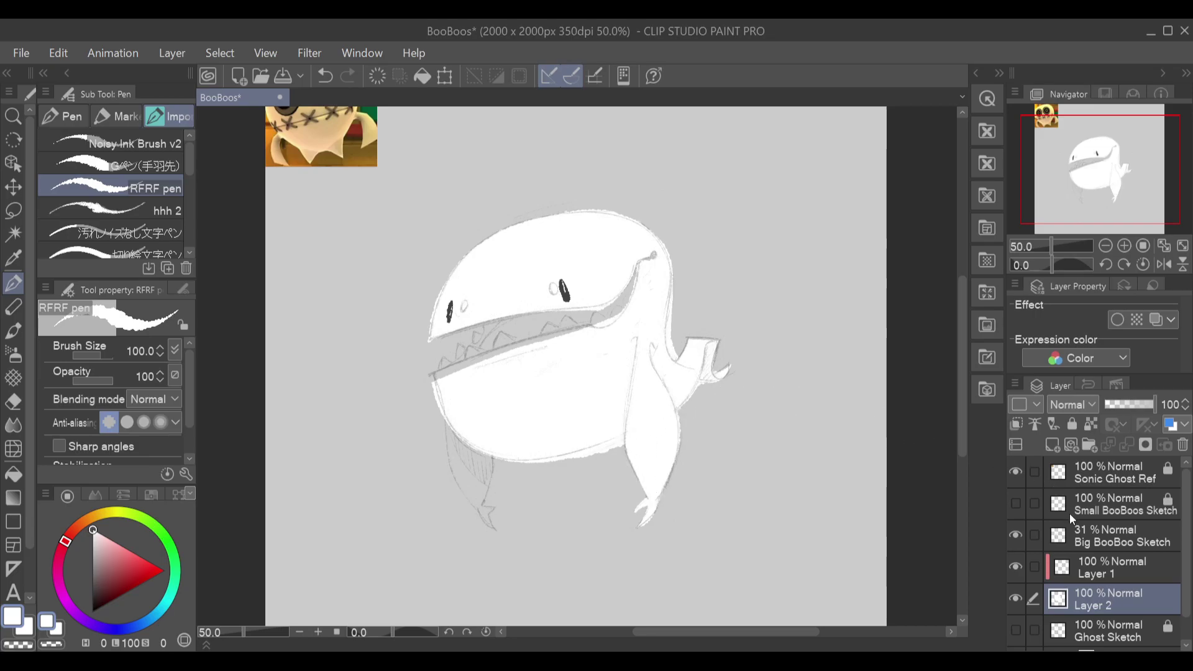
{"action": "left_click", "coordinate": [1016, 535]}
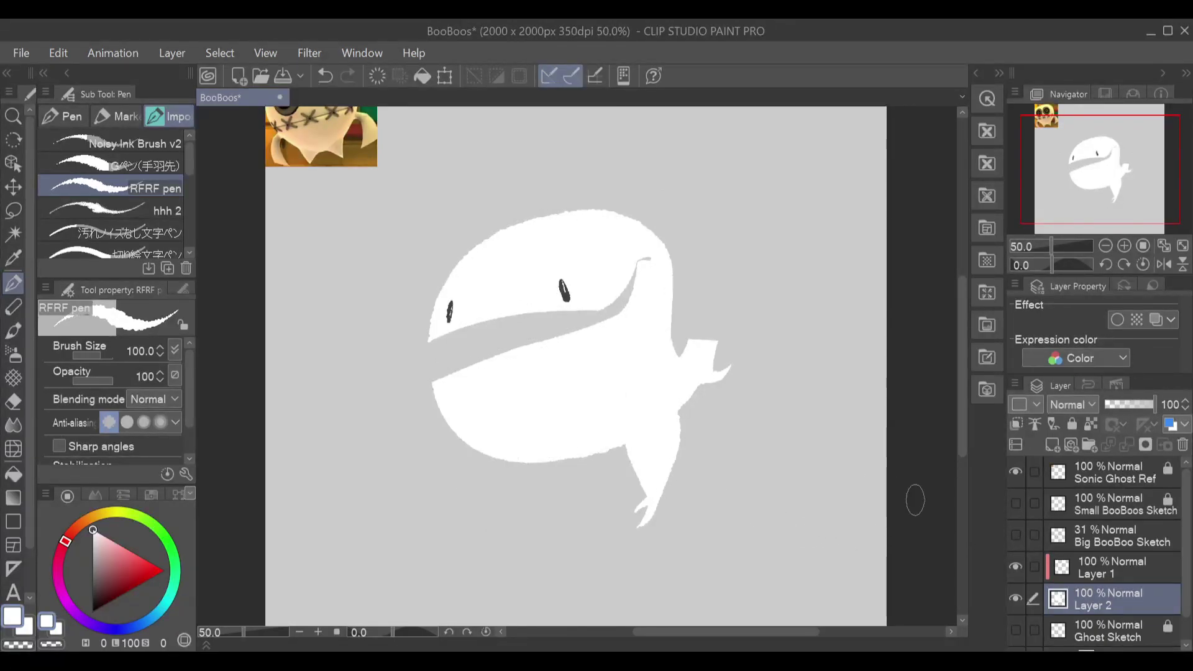
{"action": "left_click", "coordinate": [1017, 535]}
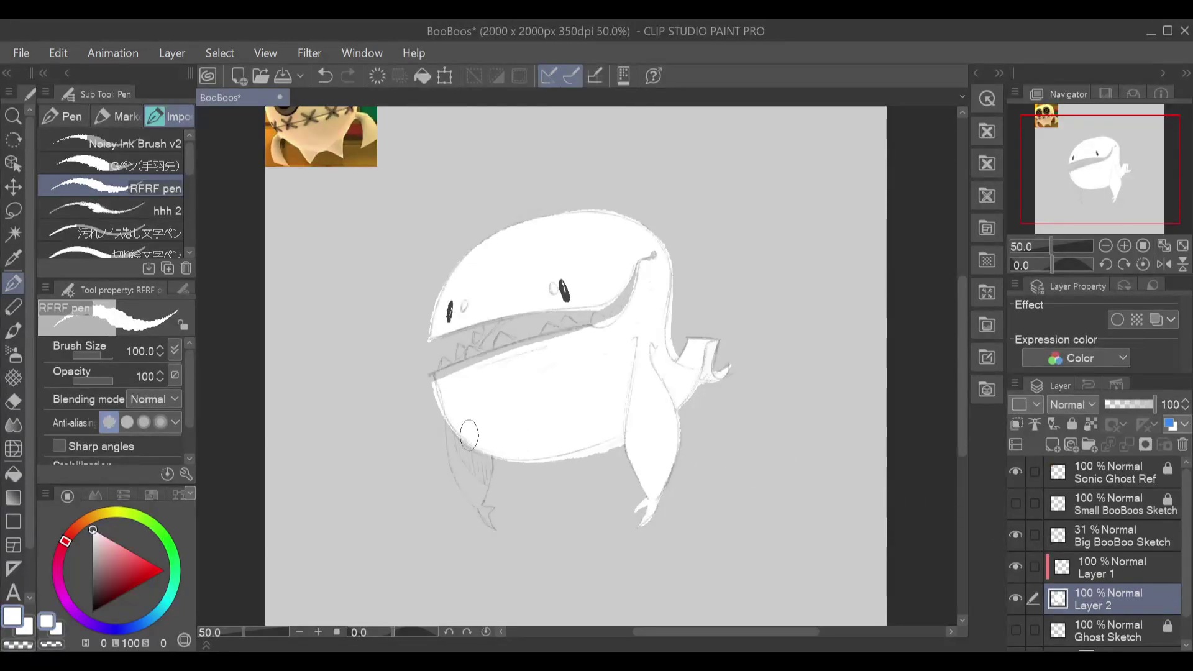
Step: Fill the far arm and its clawed hand in white under the jaw, and hide the Big BooBoo Sketch layer
{"action": "mouse_move", "coordinate": [447, 435]}
{"action": "left_mouse_down"}
{"action": "mouse_move", "coordinate": [477, 507]}
{"action": "mouse_move", "coordinate": [446, 444]}
{"action": "mouse_move", "coordinate": [447, 415]}
{"action": "left_mouse_up"}
{"action": "key", "text": "ctrl+z"}
{"action": "key", "text": "ctrl+z"}
{"action": "mouse_move", "coordinate": [479, 510]}
{"action": "left_mouse_down"}
{"action": "mouse_move", "coordinate": [456, 471]}
{"action": "mouse_move", "coordinate": [455, 412]}
{"action": "left_mouse_up"}
{"action": "key", "text": "ctrl+z"}
{"action": "mouse_move", "coordinate": [479, 508]}
{"action": "left_mouse_down"}
{"action": "mouse_move", "coordinate": [451, 469]}
{"action": "mouse_move", "coordinate": [447, 414]}
{"action": "left_mouse_up"}
{"action": "left_click_drag", "start_coordinate": [481, 505], "coordinate": [485, 432]}
{"action": "key", "text": "ctrl+z"}
{"action": "left_click_drag", "start_coordinate": [487, 482], "coordinate": [488, 441]}
{"action": "key", "text": "ctrl+z"}
{"action": "mouse_move", "coordinate": [481, 503]}
{"action": "left_mouse_down"}
{"action": "mouse_move", "coordinate": [488, 442]}
{"action": "mouse_move", "coordinate": [479, 487]}
{"action": "mouse_move", "coordinate": [471, 430]}
{"action": "mouse_move", "coordinate": [476, 487]}
{"action": "mouse_move", "coordinate": [459, 423]}
{"action": "mouse_move", "coordinate": [469, 486]}
{"action": "mouse_move", "coordinate": [452, 417]}
{"action": "mouse_move", "coordinate": [466, 483]}
{"action": "mouse_move", "coordinate": [449, 431]}
{"action": "mouse_move", "coordinate": [458, 474]}
{"action": "mouse_move", "coordinate": [476, 507]}
{"action": "mouse_move", "coordinate": [484, 489]}
{"action": "mouse_move", "coordinate": [494, 527]}
{"action": "mouse_move", "coordinate": [476, 501]}
{"action": "mouse_move", "coordinate": [494, 529]}
{"action": "mouse_move", "coordinate": [481, 504]}
{"action": "left_mouse_up"}
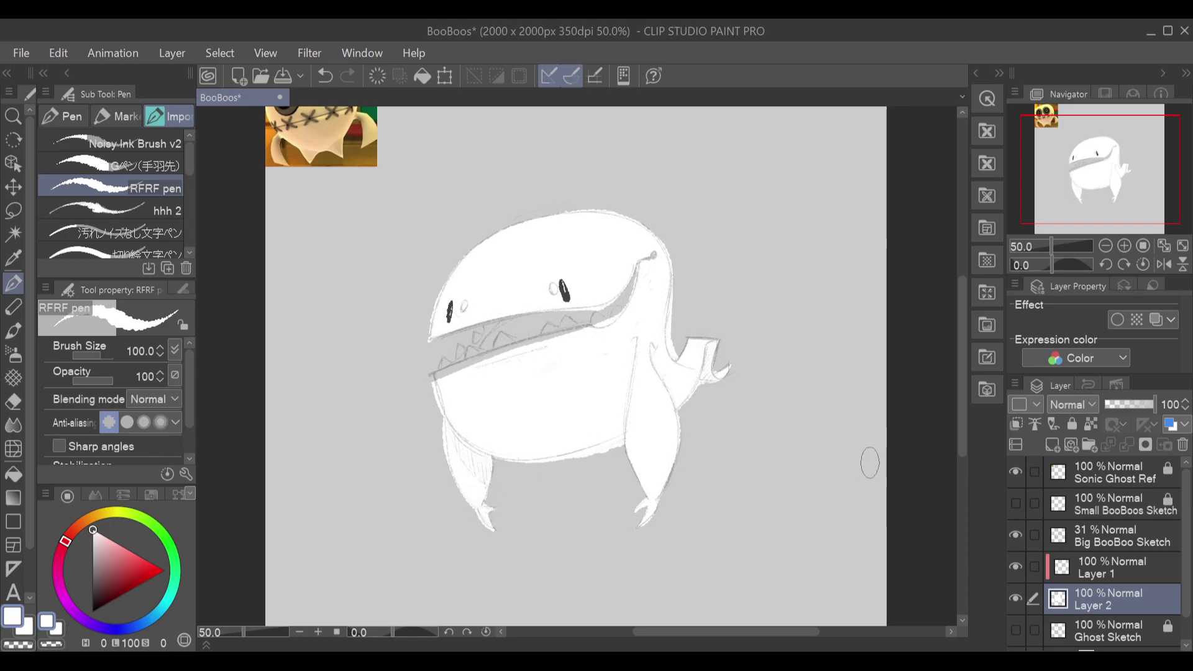
{"action": "left_click", "coordinate": [1019, 534]}
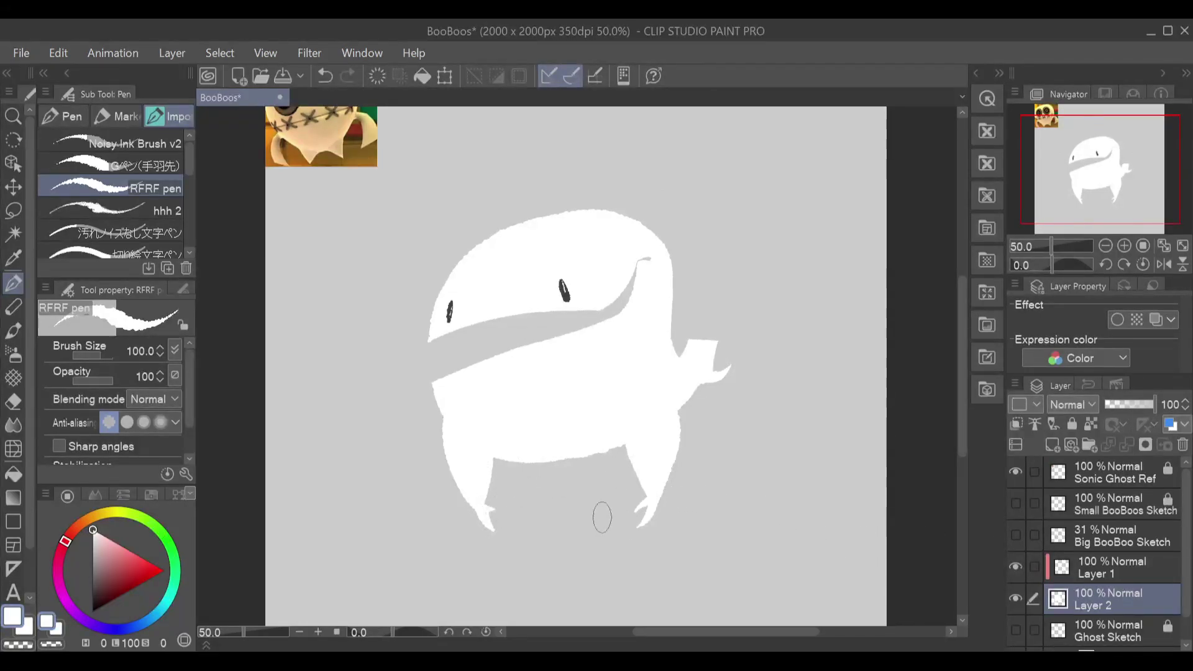
Step: Clean up the far hand's claws with the Hard eraser
{"action": "key", "text": "e"}
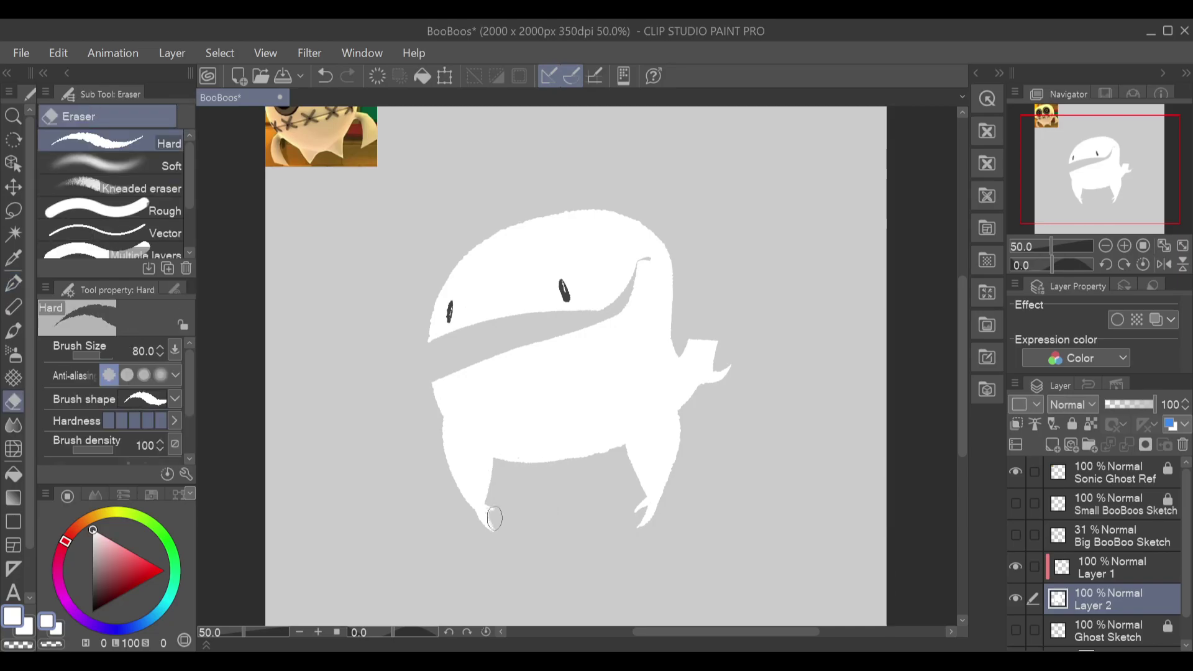
{"action": "key", "text": "ctrl+z"}
{"action": "left_click", "coordinate": [499, 535]}
{"action": "key", "text": "p"}
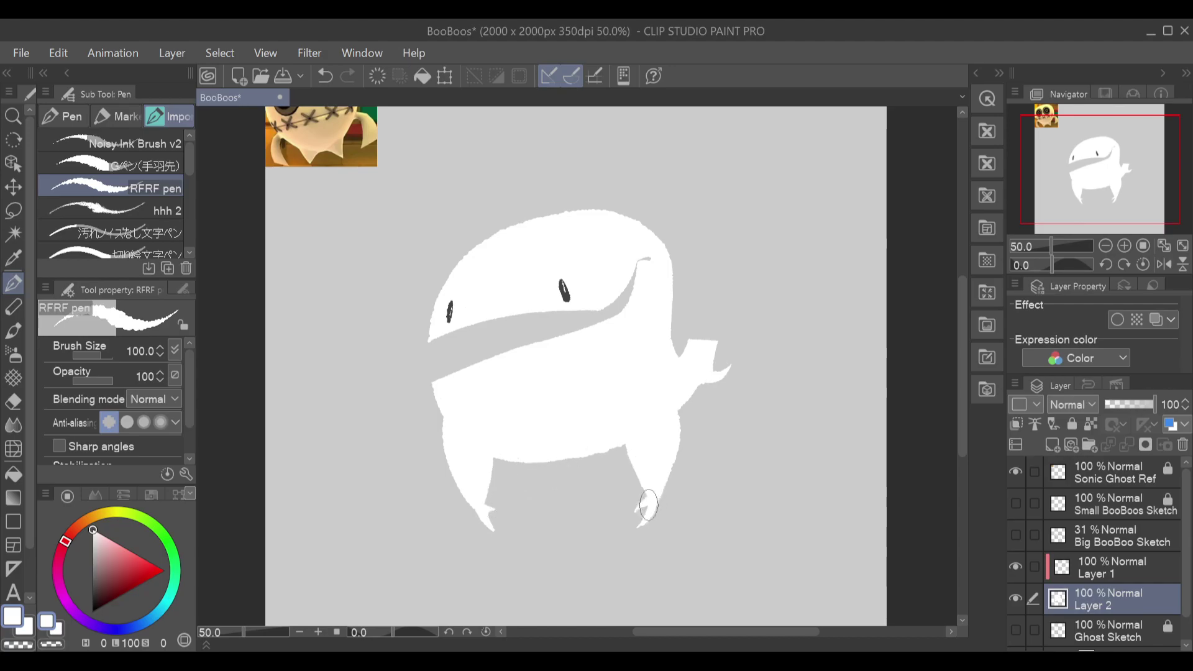
Step: Reshape the near hand's claws with the RFRF pen in white and touch up the edge between tail and arm
{"action": "key", "text": "ctrl+z"}
{"action": "left_click_drag", "start_coordinate": [638, 512], "coordinate": [652, 505]}
{"action": "key", "text": "e"}
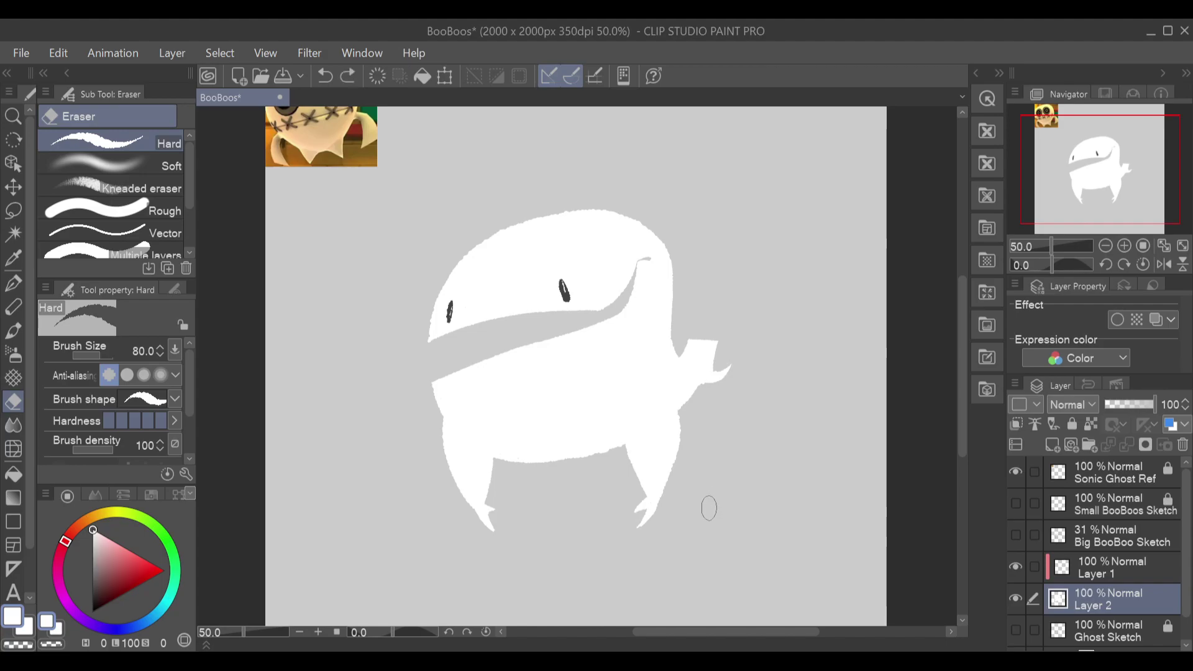
{"action": "key", "text": "p"}
{"action": "key", "text": "ctrl+z"}
{"action": "mouse_move", "coordinate": [639, 528]}
{"action": "left_mouse_down"}
{"action": "mouse_move", "coordinate": [683, 489]}
{"action": "mouse_move", "coordinate": [636, 529]}
{"action": "mouse_move", "coordinate": [650, 503]}
{"action": "mouse_move", "coordinate": [637, 530]}
{"action": "mouse_move", "coordinate": [657, 504]}
{"action": "left_mouse_up"}
{"action": "key", "text": "ctrl+z"}
{"action": "key", "text": "ctrl+z"}
{"action": "key", "text": "ctrl+z"}
{"action": "key", "text": "ctrl+z"}
{"action": "key", "text": "ctrl+z"}
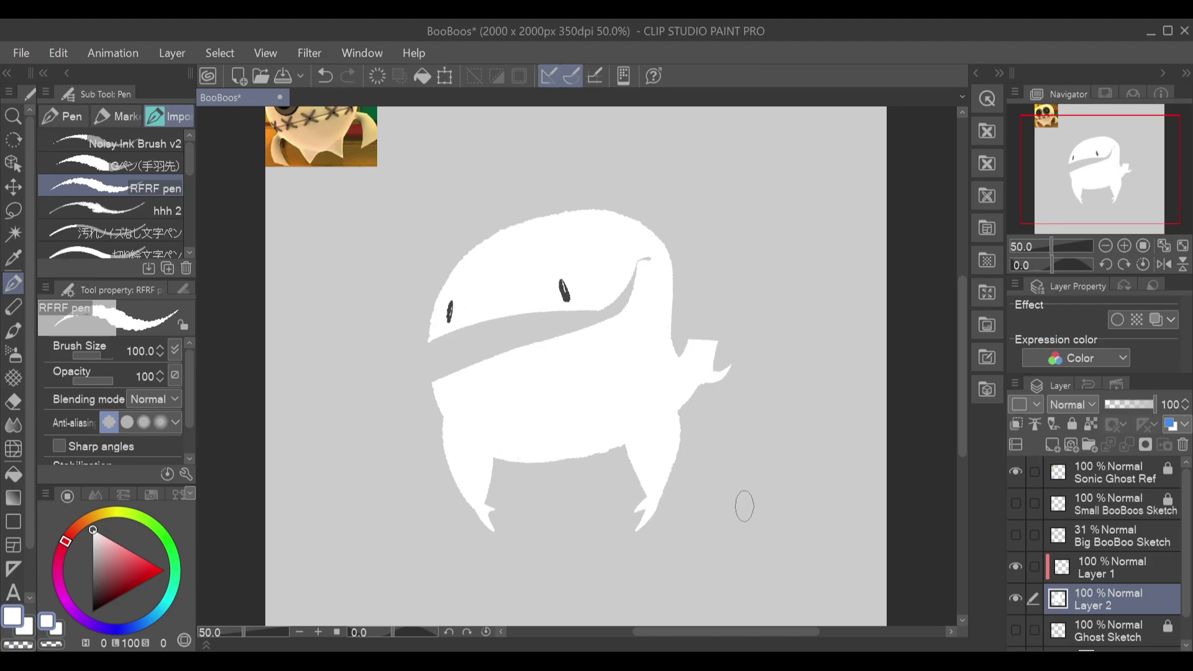
{"action": "key", "text": "ctrl+z"}
{"action": "left_click_drag", "start_coordinate": [704, 377], "coordinate": [664, 418]}
Step: Add a clipped layer above Layer 1 and set the RFRF pen to size 50 with light grey at luminosity 86
{"action": "left_click", "coordinate": [1122, 561]}
{"action": "left_click", "coordinate": [1053, 445]}
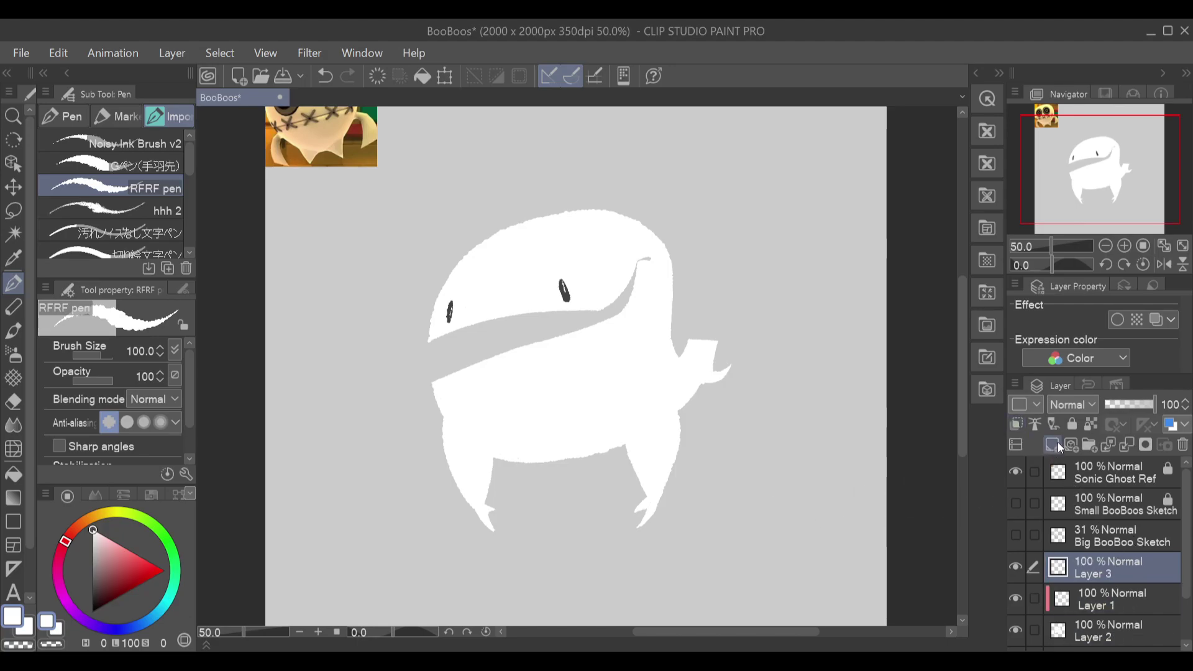
{"action": "left_click", "coordinate": [94, 540]}
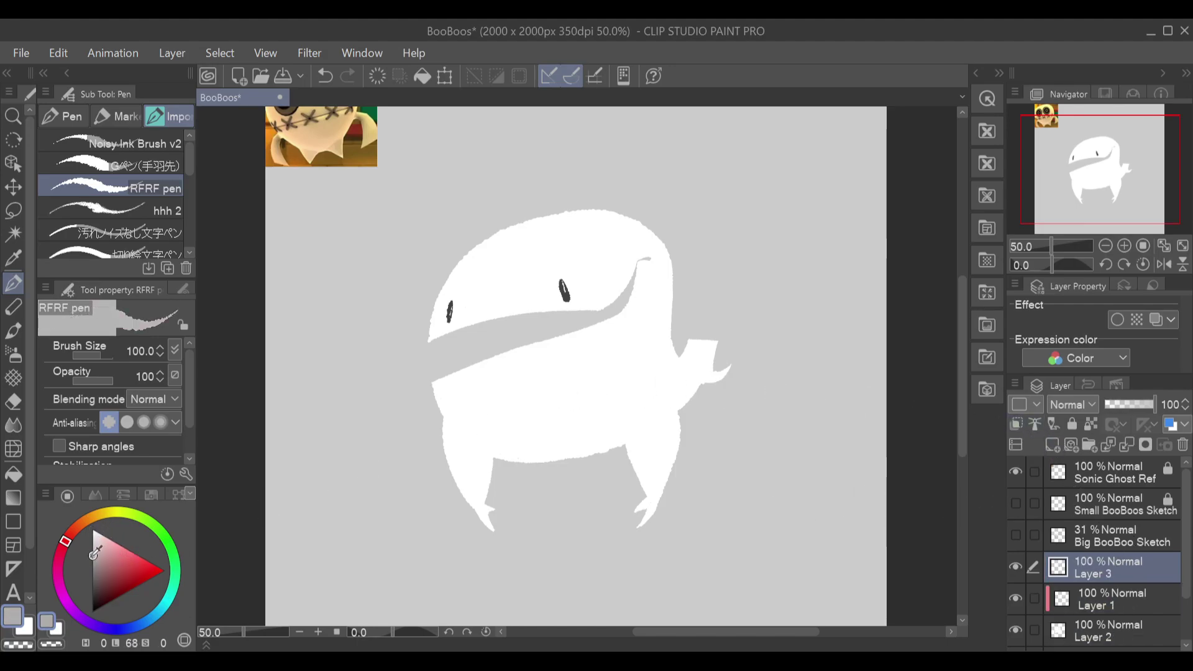
{"action": "mouse_move", "coordinate": [542, 384]}
{"action": "left_mouse_down"}
{"action": "mouse_move", "coordinate": [528, 420]}
{"action": "mouse_move", "coordinate": [555, 466]}
{"action": "left_mouse_up"}
{"action": "key", "text": "ctrl+z"}
{"action": "left_click", "coordinate": [183, 290]}
{"action": "left_click", "coordinate": [110, 429]}
{"action": "left_click", "coordinate": [168, 390]}
{"action": "mouse_move", "coordinate": [94, 542]}
{"action": "left_mouse_down"}
{"action": "mouse_move", "coordinate": [93, 554]}
{"action": "mouse_move", "coordinate": [93, 537]}
{"action": "left_mouse_up"}
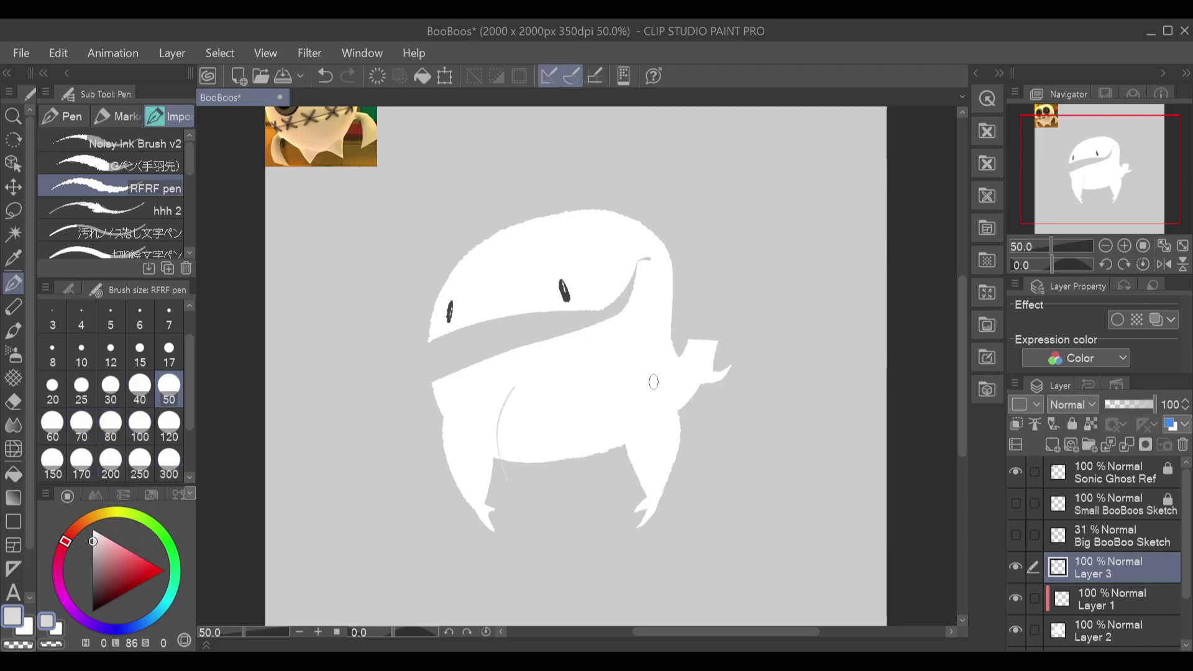
{"action": "left_click", "coordinate": [1017, 424]}
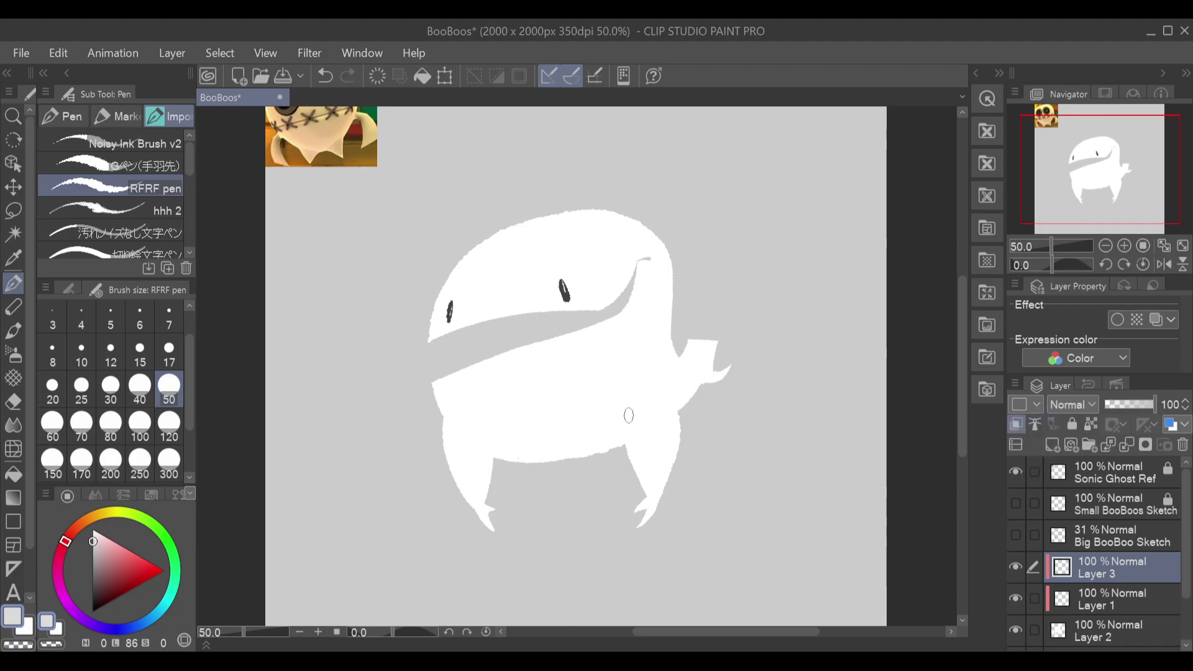
Step: Draw a light grey contour line along the front edge of the near arm over the body
{"action": "left_click_drag", "start_coordinate": [633, 374], "coordinate": [631, 466]}
{"action": "key", "text": "ctrl+z"}
{"action": "left_click_drag", "start_coordinate": [634, 352], "coordinate": [630, 474]}
{"action": "key", "text": "ctrl+z"}
{"action": "mouse_move", "coordinate": [632, 350]}
{"action": "left_mouse_down"}
{"action": "mouse_move", "coordinate": [623, 421]}
{"action": "mouse_move", "coordinate": [626, 447]}
{"action": "left_mouse_up"}
Step: Draw the light grey contour of the near arm's back edge, from the shoulder down to the tail base
{"action": "left_click_drag", "start_coordinate": [649, 348], "coordinate": [687, 422]}
{"action": "key", "text": "ctrl+z"}
{"action": "left_click_drag", "start_coordinate": [648, 347], "coordinate": [695, 450]}
{"action": "key", "text": "ctrl+z"}
{"action": "left_click_drag", "start_coordinate": [645, 347], "coordinate": [692, 437]}
{"action": "key", "text": "ctrl+z"}
{"action": "left_click_drag", "start_coordinate": [652, 350], "coordinate": [682, 410]}
{"action": "key", "text": "ctrl+z"}
{"action": "left_click_drag", "start_coordinate": [655, 350], "coordinate": [683, 417]}
{"action": "key", "text": "ctrl+z"}
{"action": "left_click_drag", "start_coordinate": [651, 346], "coordinate": [683, 426]}
{"action": "key", "text": "ctrl+z"}
{"action": "left_click_drag", "start_coordinate": [651, 346], "coordinate": [706, 494]}
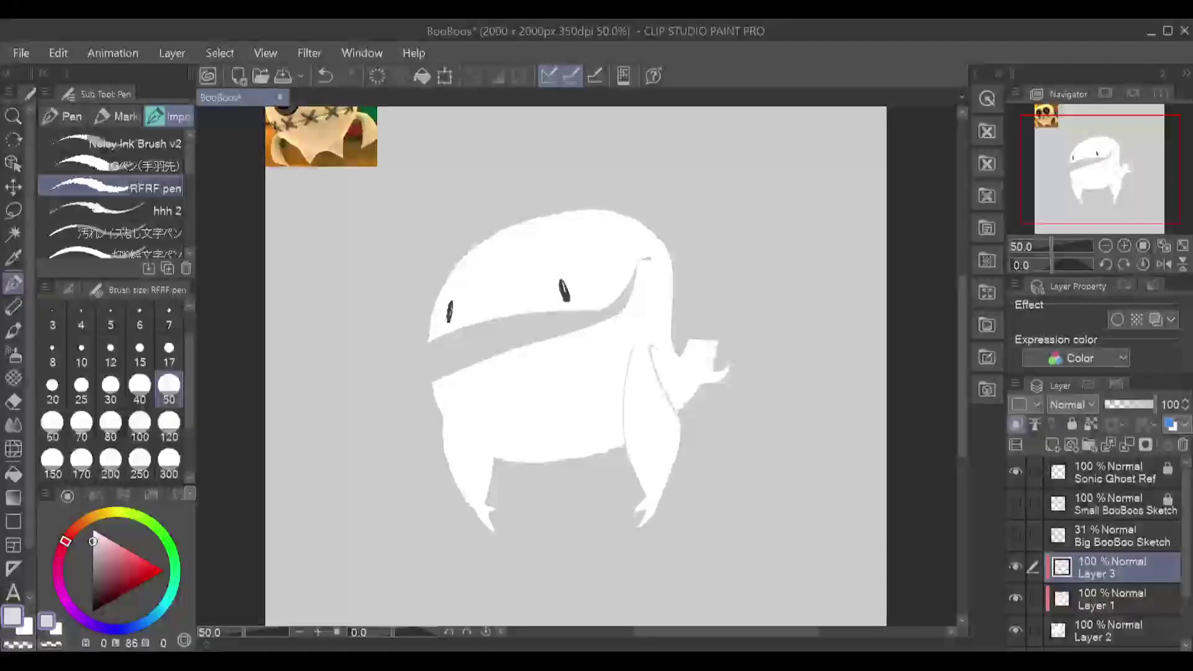
{"action": "key", "text": "ctrl+z"}
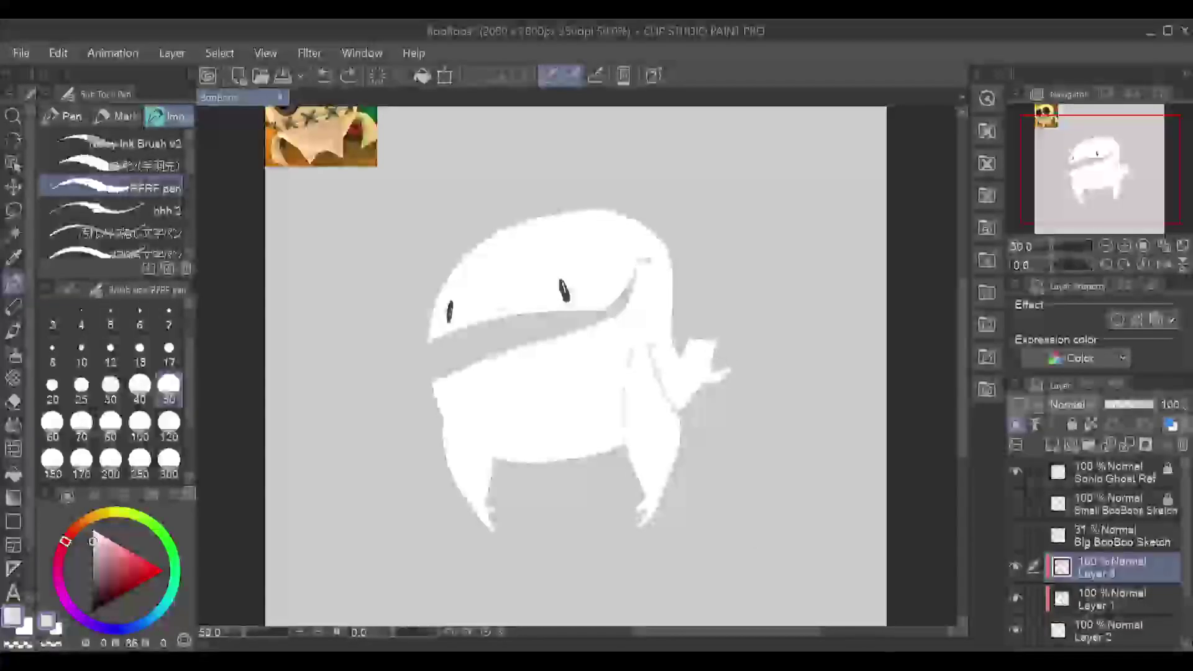
Step: Shade the fold of the tail near its tip in light grey
{"action": "left_click_drag", "start_coordinate": [708, 363], "coordinate": [703, 383]}
{"action": "key", "text": "ctrl+z"}
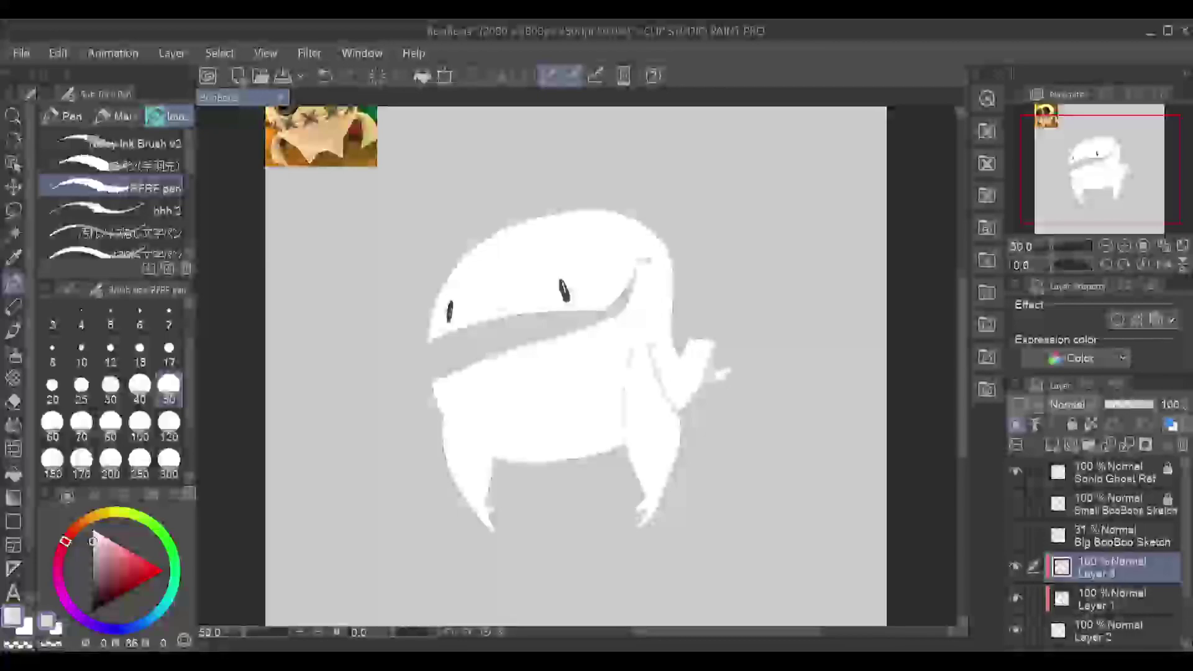
{"action": "key", "text": "ctrl+z"}
{"action": "key", "text": "ctrl+z"}
{"action": "key", "text": "ctrl+y"}
{"action": "key", "text": "ctrl+y"}
{"action": "left_click_drag", "start_coordinate": [703, 378], "coordinate": [720, 373]}
{"action": "key", "text": "ctrl+z"}
{"action": "key", "text": "ctrl+z"}
{"action": "key", "text": "ctrl+z"}
{"action": "left_click_drag", "start_coordinate": [681, 360], "coordinate": [695, 370]}
Step: Shade the far arm in light grey beneath the jaw and retouch the near arm's front contour and wrist
{"action": "left_click_drag", "start_coordinate": [445, 421], "coordinate": [497, 457]}
{"action": "mouse_move", "coordinate": [450, 424]}
{"action": "left_mouse_down"}
{"action": "mouse_move", "coordinate": [494, 454]}
{"action": "mouse_move", "coordinate": [443, 421]}
{"action": "mouse_move", "coordinate": [494, 475]}
{"action": "mouse_move", "coordinate": [443, 426]}
{"action": "left_mouse_up"}
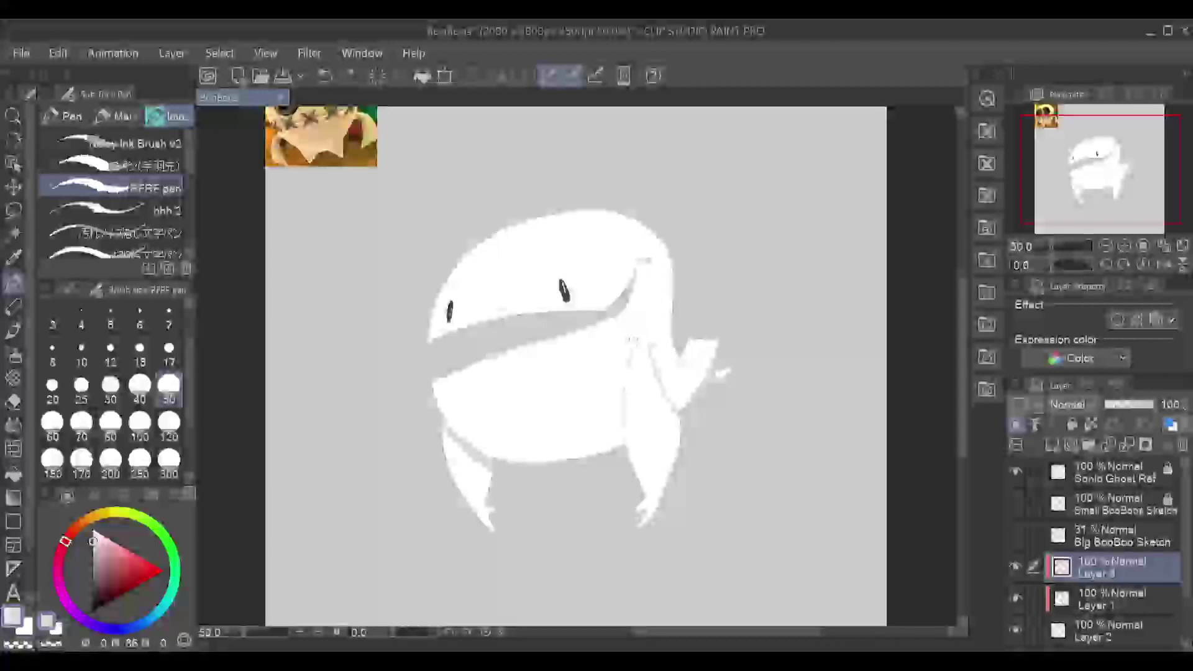
{"action": "left_click_drag", "start_coordinate": [622, 438], "coordinate": [629, 368]}
{"action": "key", "text": "ctrl+z"}
{"action": "left_click_drag", "start_coordinate": [657, 480], "coordinate": [646, 506]}
{"action": "key", "text": "ctrl+z"}
{"action": "key", "text": "ctrl+z"}
{"action": "left_click_drag", "start_coordinate": [645, 496], "coordinate": [663, 494]}
Step: Create a clipped layer folder above Layer 1, move Layer 3 into it, and make Layer 3 active
{"action": "left_click", "coordinate": [1089, 447]}
{"action": "left_click_drag", "start_coordinate": [1096, 603], "coordinate": [1102, 578]}
{"action": "left_click", "coordinate": [1103, 575]}
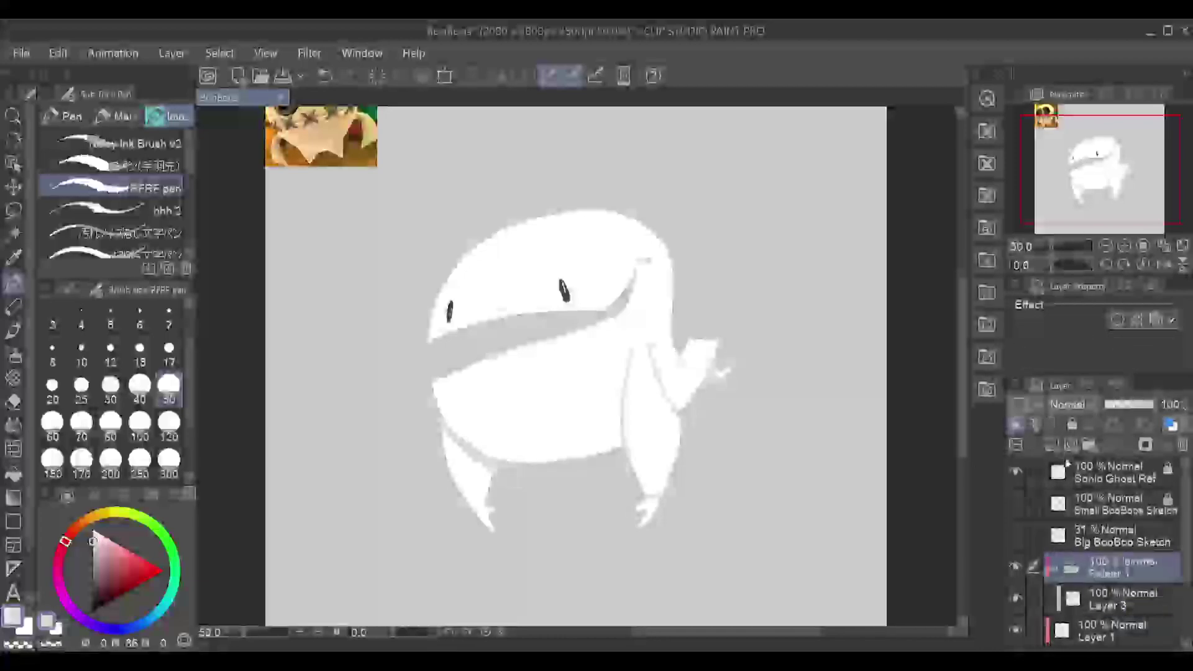
{"action": "left_click", "coordinate": [1085, 596]}
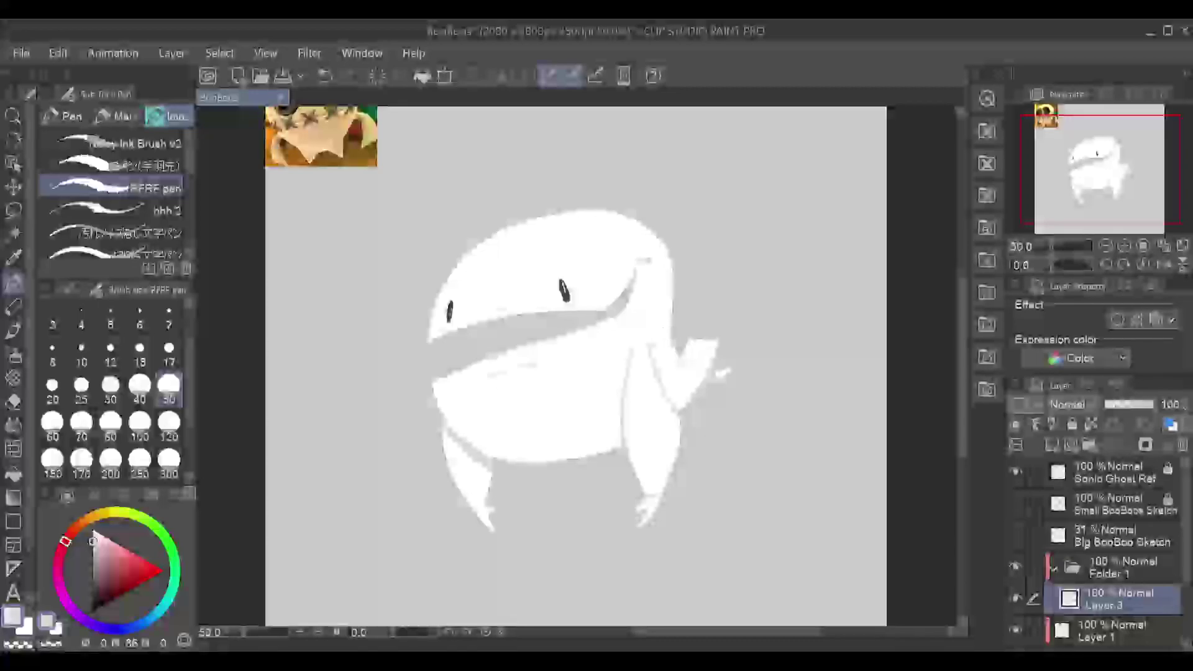
Step: Draw a light grey seam line down the middle of the near arm with the RFRF pen
{"action": "key", "text": "ctrl+z"}
{"action": "key", "text": "ctrl+z"}
{"action": "key", "text": "ctrl+z"}
{"action": "mouse_move", "coordinate": [656, 461]}
{"action": "left_mouse_down"}
{"action": "mouse_move", "coordinate": [655, 491]}
{"action": "mouse_move", "coordinate": [658, 378]}
{"action": "left_mouse_up"}
{"action": "key", "text": "ctrl+z"}
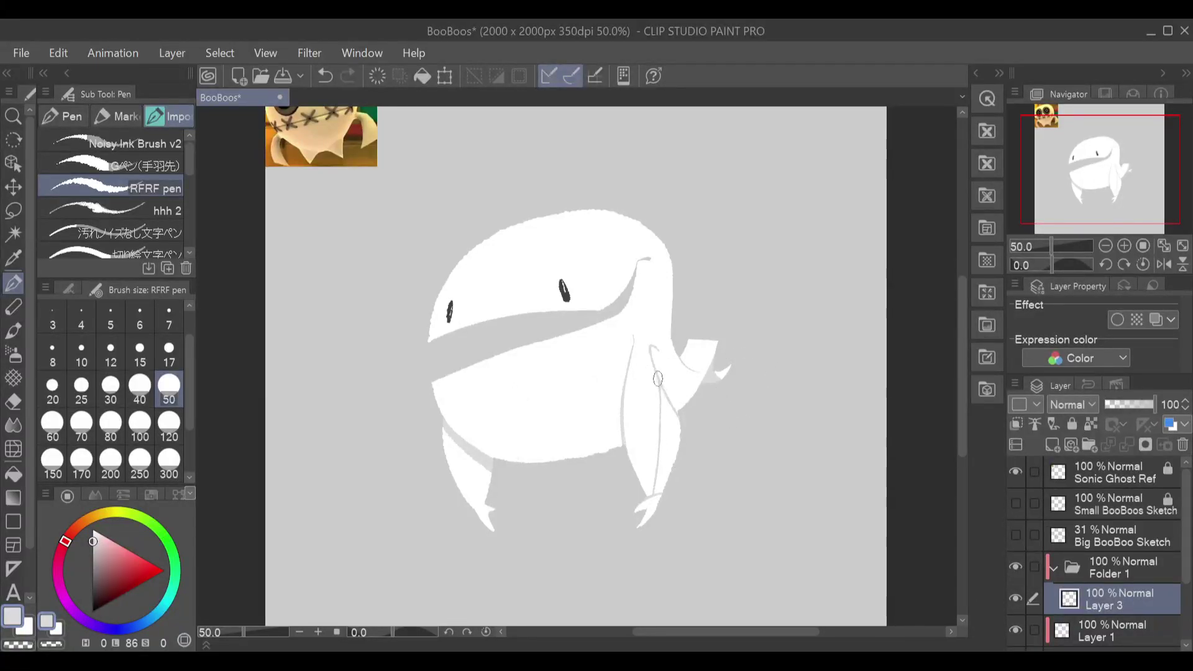
Step: Draw a light grey seam line down the far arm and add short stitch marks across both arms' seams
{"action": "mouse_move", "coordinate": [460, 445]}
{"action": "left_mouse_down"}
{"action": "mouse_move", "coordinate": [494, 508]}
{"action": "mouse_move", "coordinate": [463, 515]}
{"action": "mouse_move", "coordinate": [446, 432]}
{"action": "left_mouse_up"}
{"action": "key", "text": "ctrl+z"}
{"action": "key", "text": "ctrl+z"}
{"action": "key", "text": "ctrl+z"}
{"action": "key", "text": "ctrl+z"}
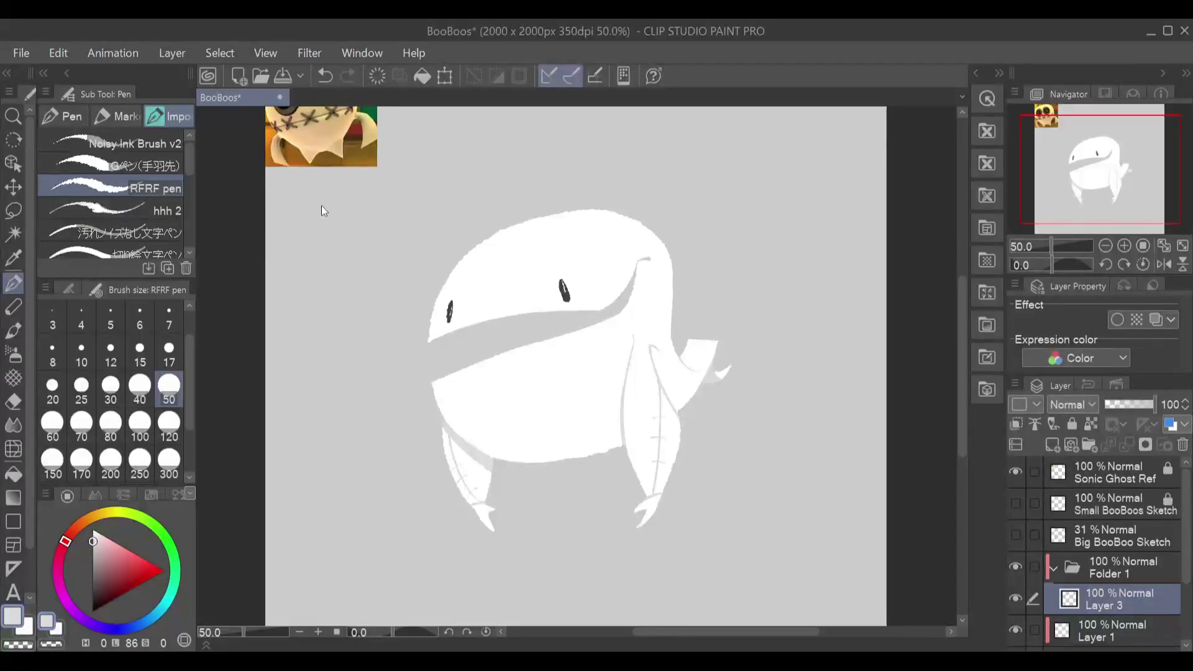
{"action": "key", "text": "alt+Tab"}
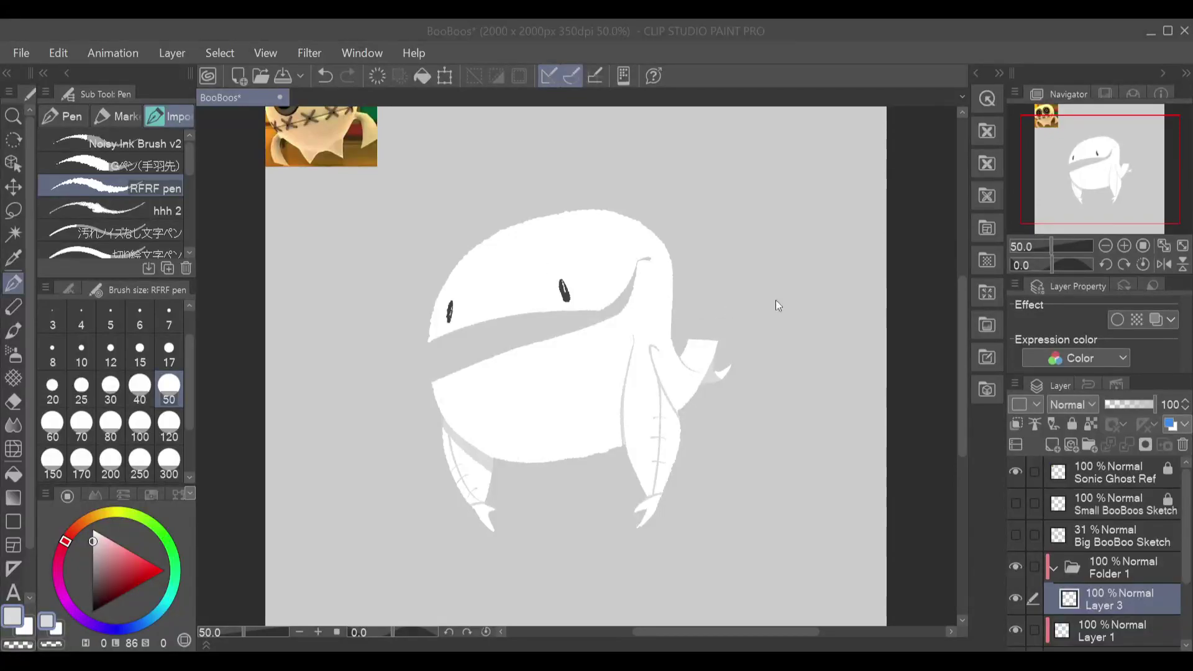
Step: Switch to the RFRF pen 2 brush and set its blending mode to Multiply
{"action": "left_click", "coordinate": [677, 312]}
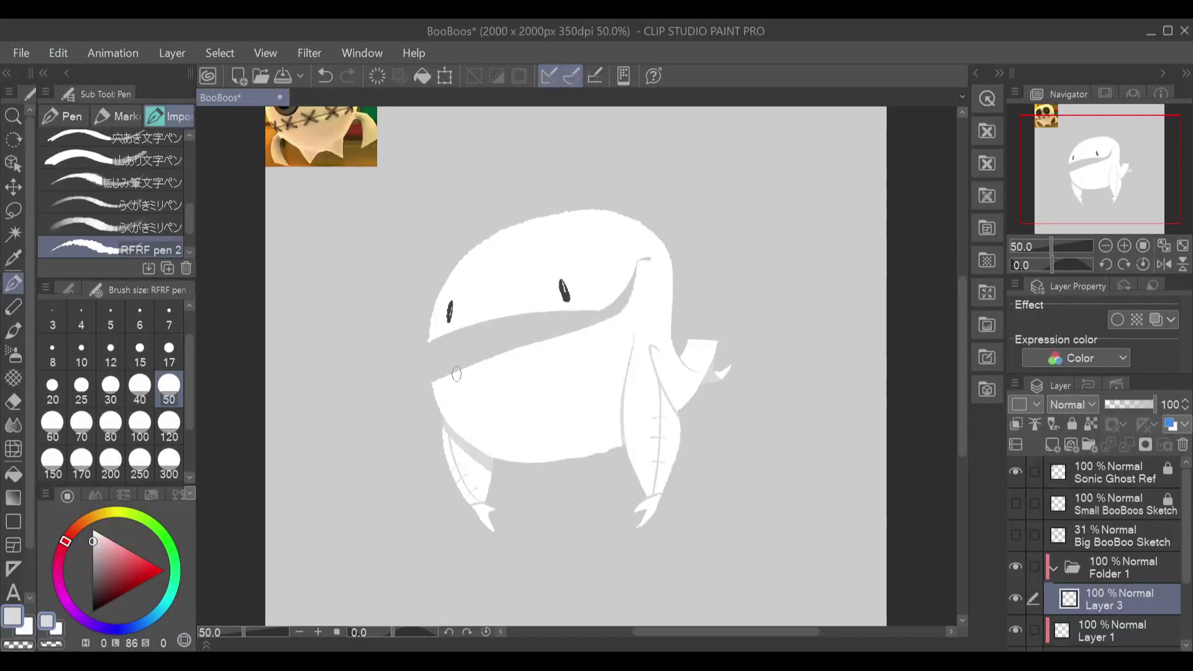
{"action": "left_click", "coordinate": [66, 289]}
{"action": "left_click", "coordinate": [177, 400]}
{"action": "left_click", "coordinate": [130, 82]}
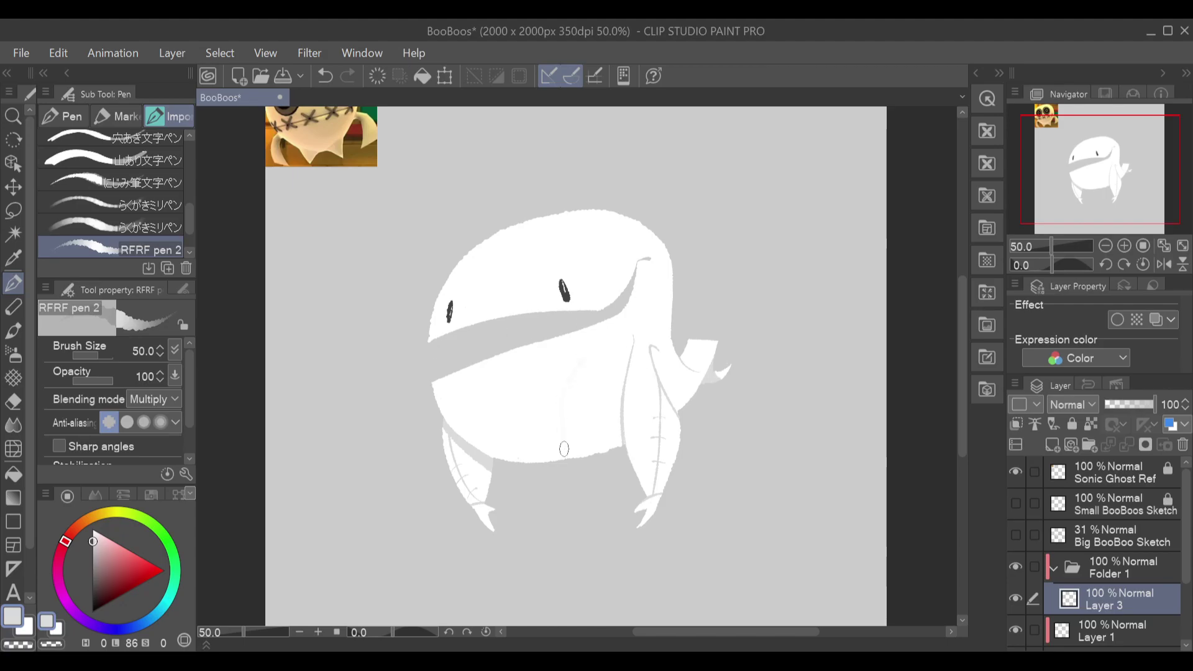
Step: Test the RFRF pen 2 with light grey strokes down the belly and clear everything drawn on Layer 3
{"action": "key", "text": "ctrl+z"}
{"action": "left_click_drag", "start_coordinate": [575, 428], "coordinate": [587, 453]}
{"action": "key", "text": "ctrl+z"}
{"action": "mouse_move", "coordinate": [601, 356]}
{"action": "left_mouse_down"}
{"action": "mouse_move", "coordinate": [579, 431]}
{"action": "mouse_move", "coordinate": [584, 472]}
{"action": "left_mouse_up"}
{"action": "key", "text": "ctrl+z"}
{"action": "left_click_drag", "start_coordinate": [600, 350], "coordinate": [570, 487]}
{"action": "key", "text": "ctrl+z"}
{"action": "left_click_drag", "start_coordinate": [582, 426], "coordinate": [585, 478]}
{"action": "left_click_drag", "start_coordinate": [594, 364], "coordinate": [606, 449]}
{"action": "key", "text": "ctrl+z"}
{"action": "left_click", "coordinate": [377, 79]}
{"action": "key", "text": "ctrl+z"}
Step: Draw the near arm's front and back contours in soft light grey with the RFRF pen 2
{"action": "left_click_drag", "start_coordinate": [658, 364], "coordinate": [692, 430]}
{"action": "key", "text": "ctrl+z"}
{"action": "left_click_drag", "start_coordinate": [654, 326], "coordinate": [698, 439]}
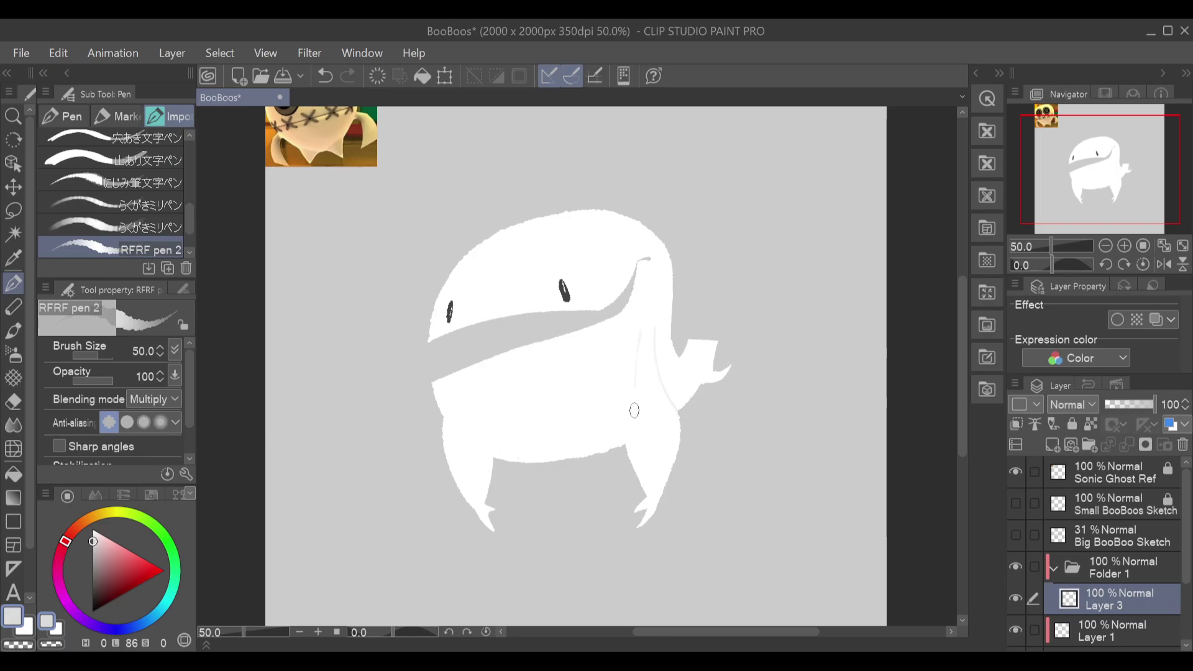
{"action": "key", "text": "ctrl+z"}
{"action": "left_click_drag", "start_coordinate": [624, 376], "coordinate": [625, 445]}
{"action": "key", "text": "ctrl+z"}
{"action": "left_click_drag", "start_coordinate": [642, 336], "coordinate": [624, 469]}
{"action": "key", "text": "ctrl+z"}
{"action": "mouse_move", "coordinate": [641, 339]}
{"action": "left_mouse_down"}
{"action": "mouse_move", "coordinate": [623, 414]}
{"action": "mouse_move", "coordinate": [640, 488]}
{"action": "mouse_move", "coordinate": [679, 459]}
{"action": "left_mouse_up"}
{"action": "left_click_drag", "start_coordinate": [666, 392], "coordinate": [690, 429]}
{"action": "key", "text": "ctrl+z"}
{"action": "left_click", "coordinate": [1125, 246]}
{"action": "left_click_drag", "start_coordinate": [1101, 187], "coordinate": [1104, 190]}
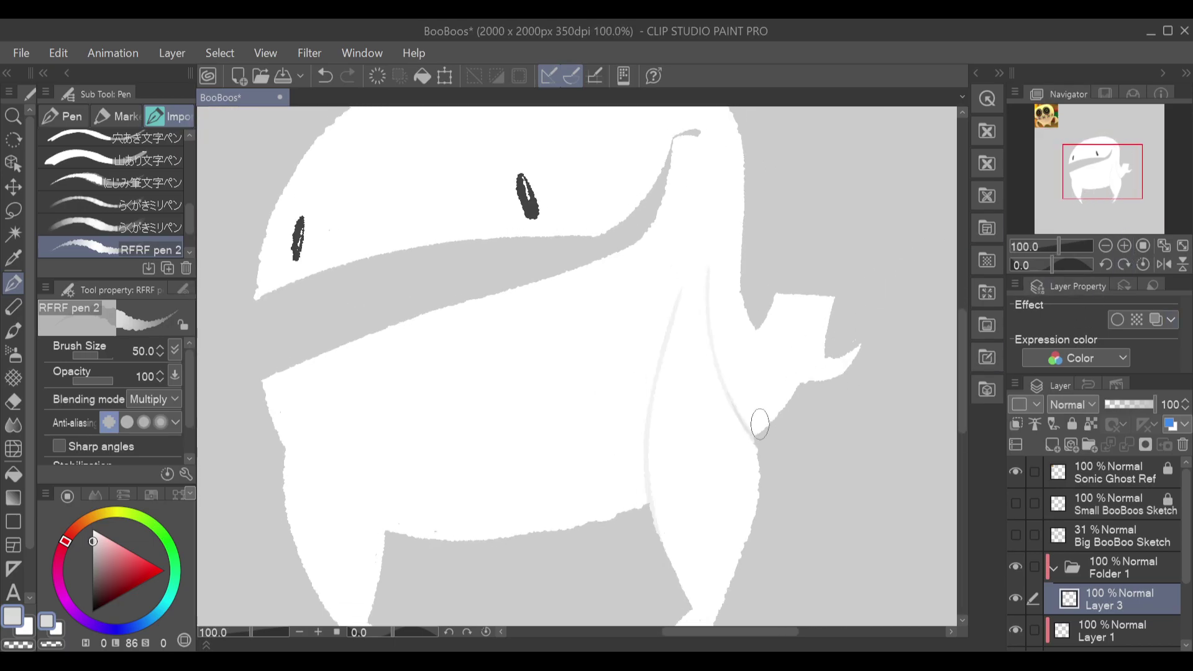
{"action": "left_click_drag", "start_coordinate": [645, 438], "coordinate": [668, 562]}
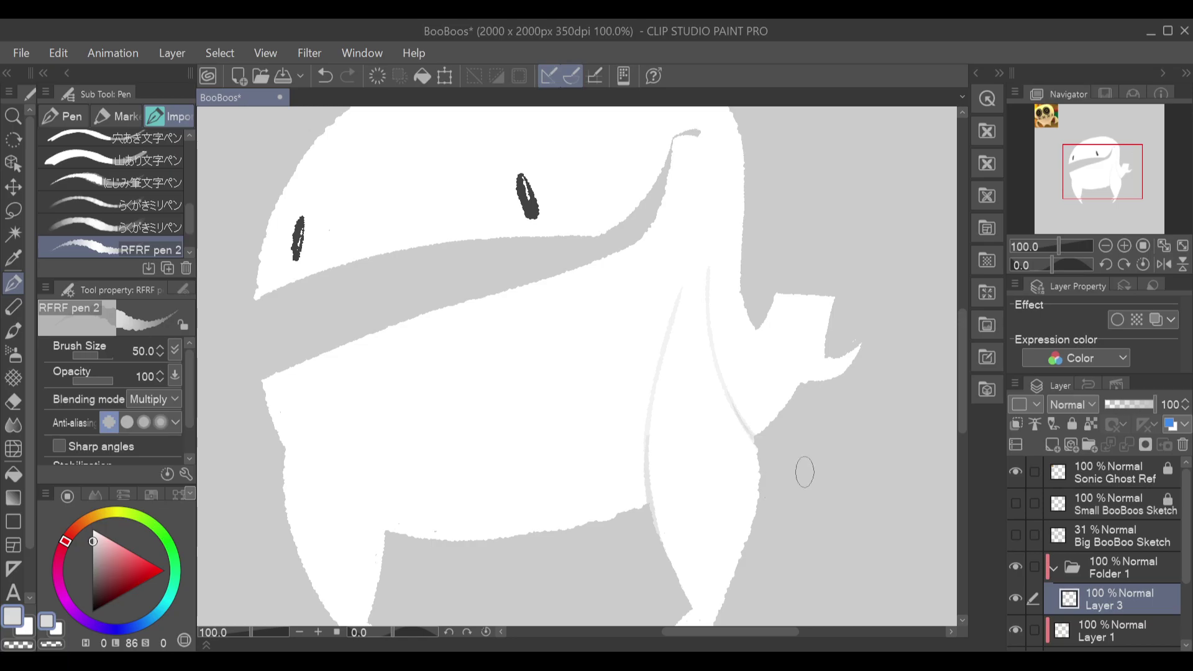
{"action": "left_click", "coordinate": [1105, 245]}
{"action": "left_click_drag", "start_coordinate": [1102, 190], "coordinate": [1106, 195]}
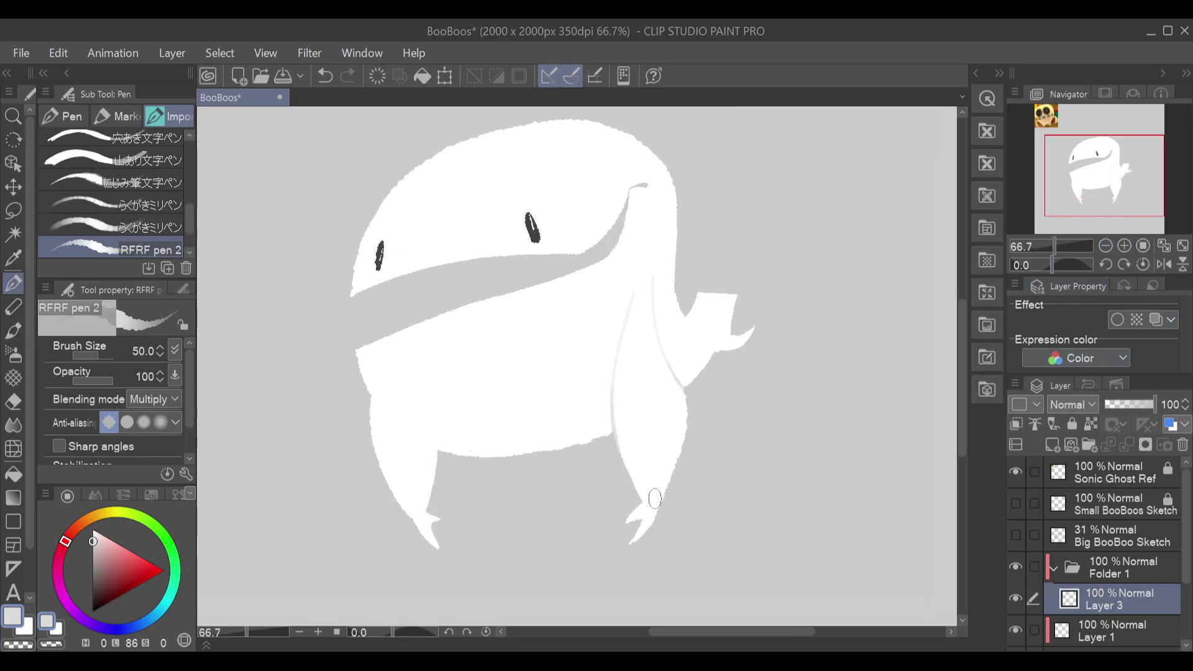
Step: Try shading the near hand and draw a light grey line across its wrist
{"action": "key", "text": "ctrl+z"}
{"action": "mouse_move", "coordinate": [652, 499]}
{"action": "left_mouse_down"}
{"action": "mouse_move", "coordinate": [614, 523]}
{"action": "mouse_move", "coordinate": [674, 496]}
{"action": "mouse_move", "coordinate": [618, 557]}
{"action": "mouse_move", "coordinate": [636, 510]}
{"action": "mouse_move", "coordinate": [615, 534]}
{"action": "mouse_move", "coordinate": [666, 501]}
{"action": "mouse_move", "coordinate": [623, 520]}
{"action": "mouse_move", "coordinate": [632, 540]}
{"action": "mouse_move", "coordinate": [671, 499]}
{"action": "mouse_move", "coordinate": [617, 551]}
{"action": "left_mouse_up"}
{"action": "key", "text": "ctrl+z"}
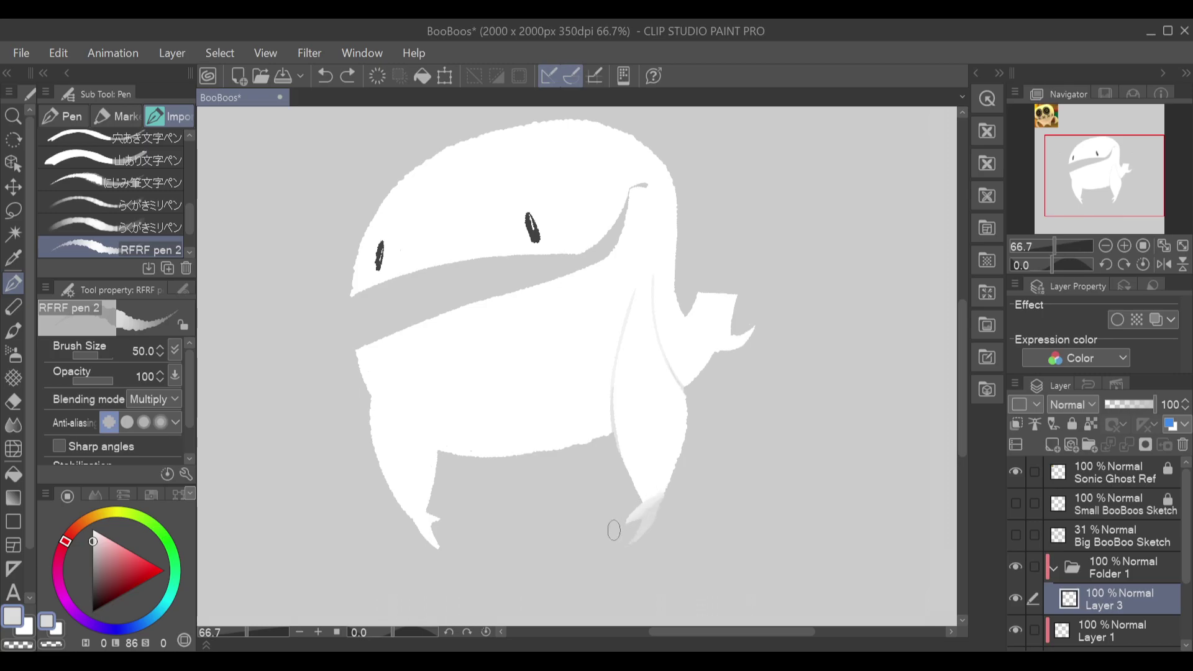
{"action": "key", "text": "ctrl+z"}
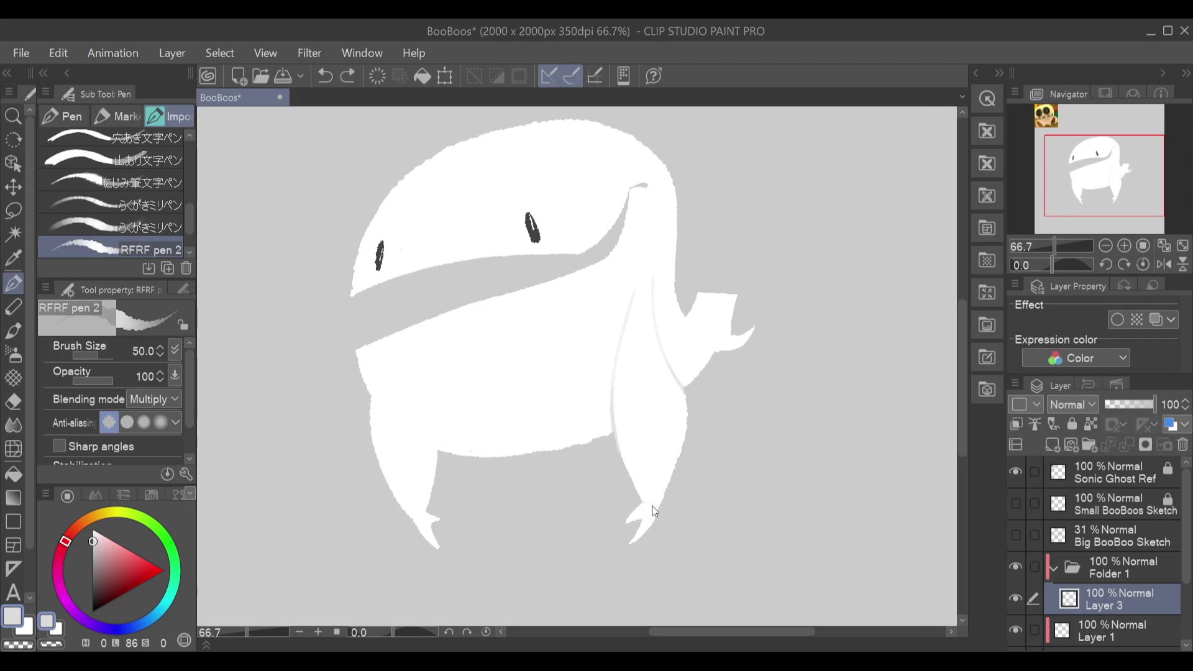
{"action": "mouse_move", "coordinate": [673, 496]}
{"action": "left_mouse_down"}
{"action": "mouse_move", "coordinate": [638, 503]}
{"action": "mouse_move", "coordinate": [665, 499]}
{"action": "left_mouse_up"}
{"action": "key", "text": "ctrl+z"}
{"action": "key", "text": "ctrl+z"}
{"action": "left_click_drag", "start_coordinate": [672, 498], "coordinate": [643, 507]}
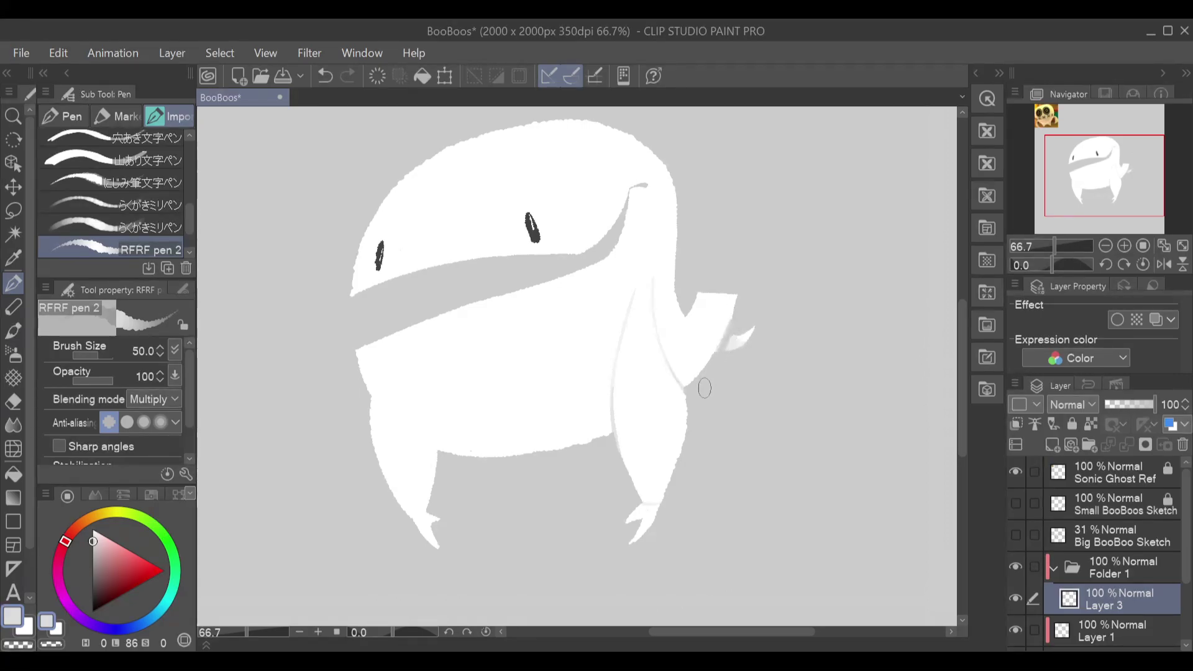
Step: Shade the fold near the tail's tip in light grey with the RFRF pen 2
{"action": "key", "text": "ctrl+z"}
{"action": "left_click_drag", "start_coordinate": [710, 381], "coordinate": [728, 342]}
{"action": "key", "text": "ctrl+z"}
{"action": "left_click", "coordinate": [726, 339]}
{"action": "key", "text": "ctrl+z"}
{"action": "mouse_move", "coordinate": [738, 303]}
{"action": "left_mouse_down"}
{"action": "mouse_move", "coordinate": [709, 378]}
{"action": "mouse_move", "coordinate": [746, 299]}
{"action": "mouse_move", "coordinate": [720, 351]}
{"action": "mouse_move", "coordinate": [738, 311]}
{"action": "left_mouse_up"}
{"action": "key", "text": "ctrl+z"}
{"action": "key", "text": "ctrl+z"}
Step: Draw a soft light grey shading curve across the base of the tail
{"action": "left_click_drag", "start_coordinate": [684, 301], "coordinate": [725, 381]}
{"action": "key", "text": "ctrl+z"}
{"action": "key", "text": "ctrl+z"}
{"action": "key", "text": "ctrl+z"}
{"action": "key", "text": "ctrl+z"}
{"action": "left_click_drag", "start_coordinate": [686, 318], "coordinate": [731, 373]}
{"action": "key", "text": "ctrl+z"}
{"action": "left_click_drag", "start_coordinate": [682, 302], "coordinate": [738, 389]}
Step: Try shading the top of the far arm beneath the jaw with overlapping light grey strokes
{"action": "left_click", "coordinate": [1106, 246]}
{"action": "left_click_drag", "start_coordinate": [421, 386], "coordinate": [492, 432]}
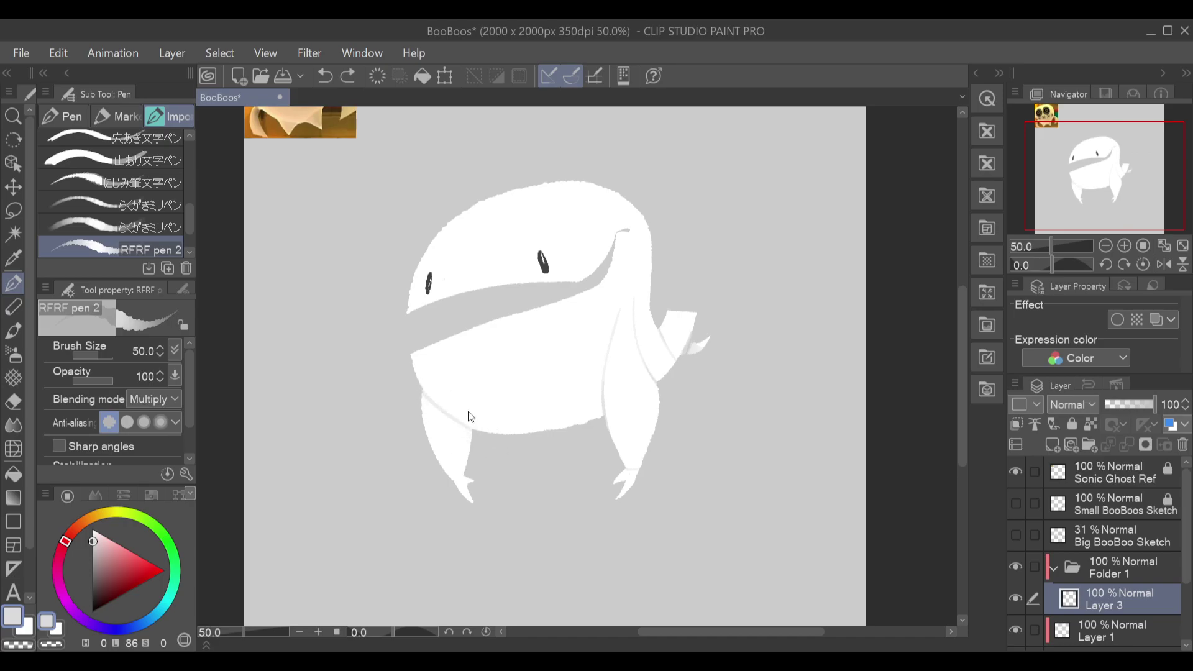
{"action": "left_click_drag", "start_coordinate": [420, 389], "coordinate": [426, 395]}
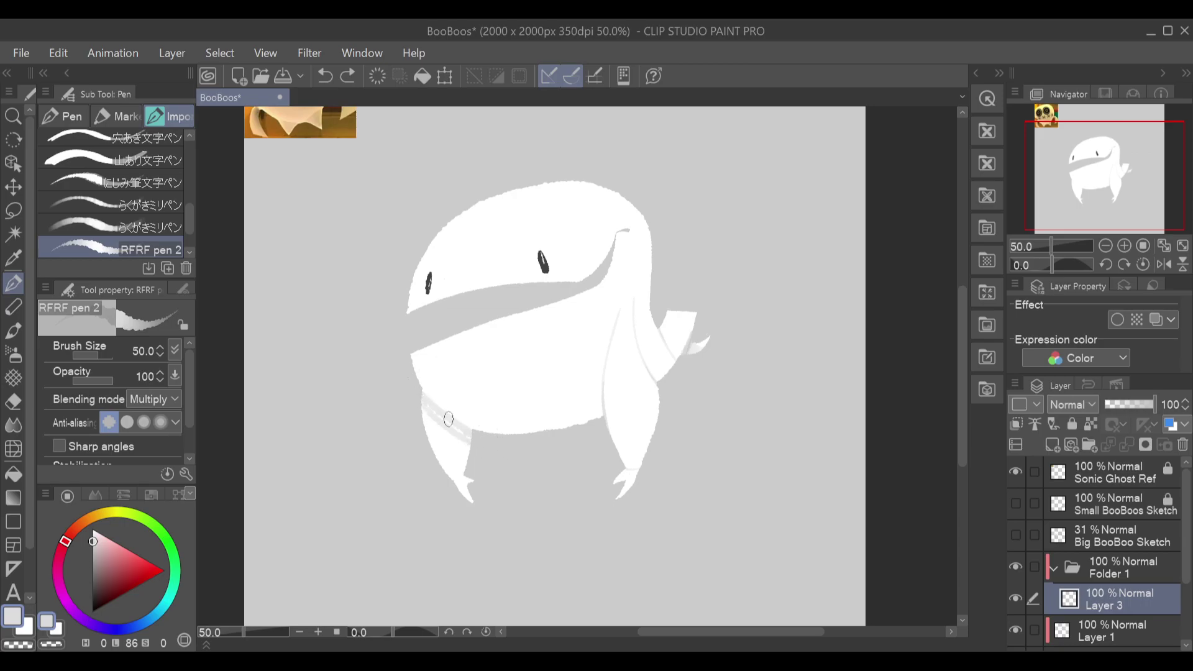
{"action": "left_click_drag", "start_coordinate": [422, 395], "coordinate": [482, 441]}
{"action": "key", "text": "ctrl+z"}
{"action": "key", "text": "ctrl+z"}
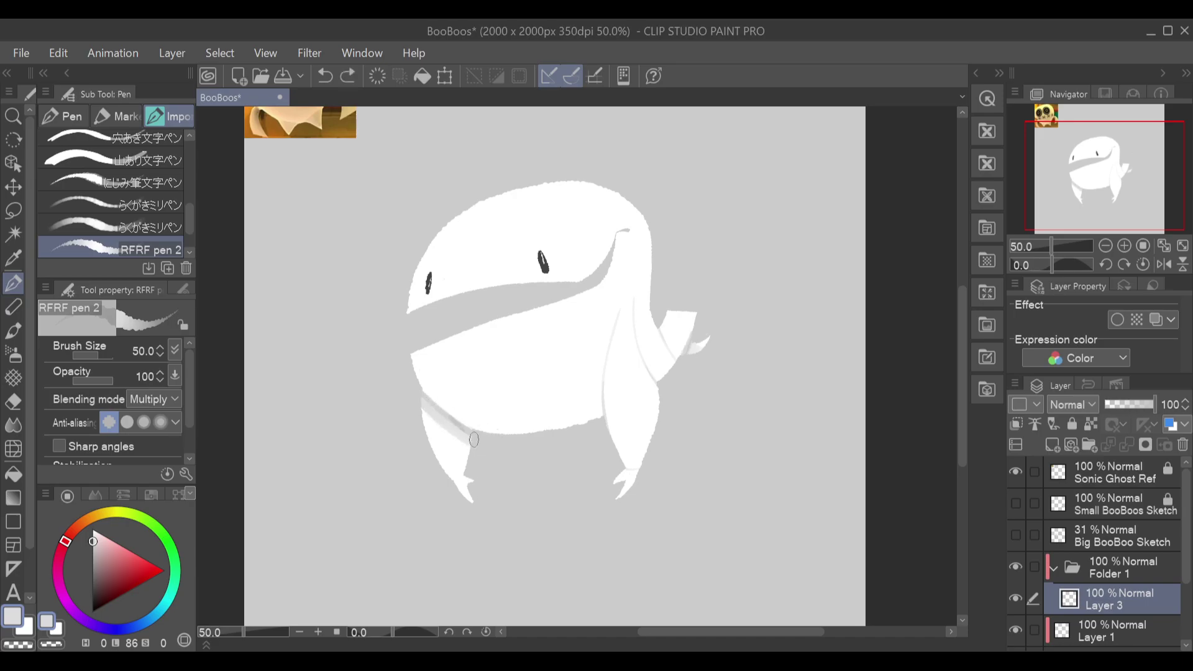
{"action": "key", "text": "ctrl+z"}
{"action": "key", "text": "ctrl+z"}
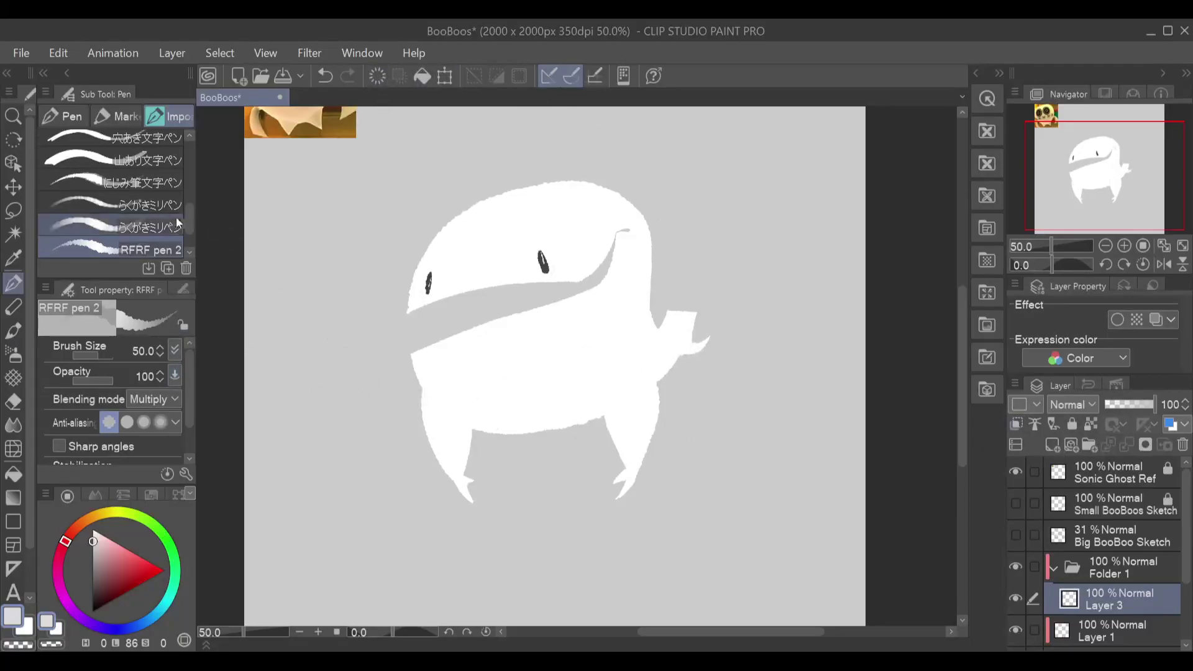
Step: Switch to the Noisy Ink Brush v2 and draw the near arm's front contour in light grey
{"action": "left_click_drag", "start_coordinate": [189, 214], "coordinate": [172, 136]}
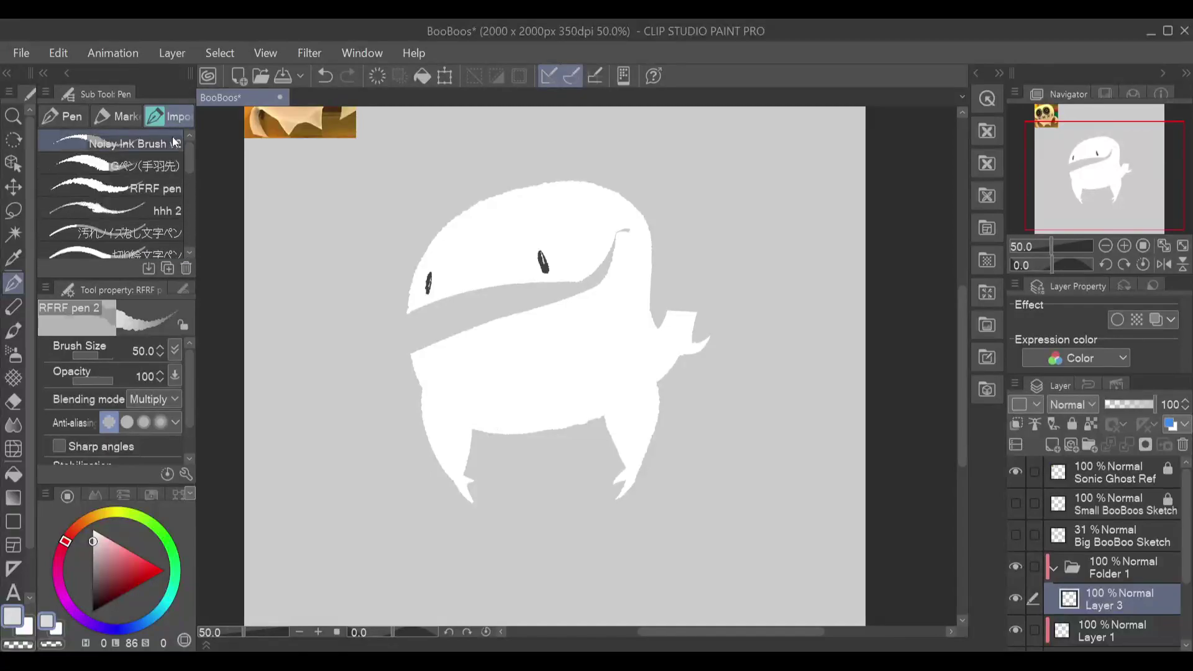
{"action": "left_click", "coordinate": [174, 139]}
{"action": "mouse_move", "coordinate": [615, 317]}
{"action": "left_mouse_down"}
{"action": "mouse_move", "coordinate": [600, 374]}
{"action": "mouse_move", "coordinate": [619, 453]}
{"action": "left_mouse_up"}
{"action": "key", "text": "ctrl+z"}
{"action": "mouse_move", "coordinate": [616, 309]}
{"action": "left_mouse_down"}
{"action": "mouse_move", "coordinate": [596, 371]}
{"action": "mouse_move", "coordinate": [607, 440]}
{"action": "mouse_move", "coordinate": [603, 337]}
{"action": "mouse_move", "coordinate": [613, 314]}
{"action": "left_mouse_up"}
{"action": "mouse_move", "coordinate": [657, 384]}
{"action": "left_mouse_down"}
{"action": "mouse_move", "coordinate": [627, 312]}
{"action": "mouse_move", "coordinate": [664, 373]}
{"action": "left_mouse_up"}
{"action": "key", "text": "ctrl+z"}
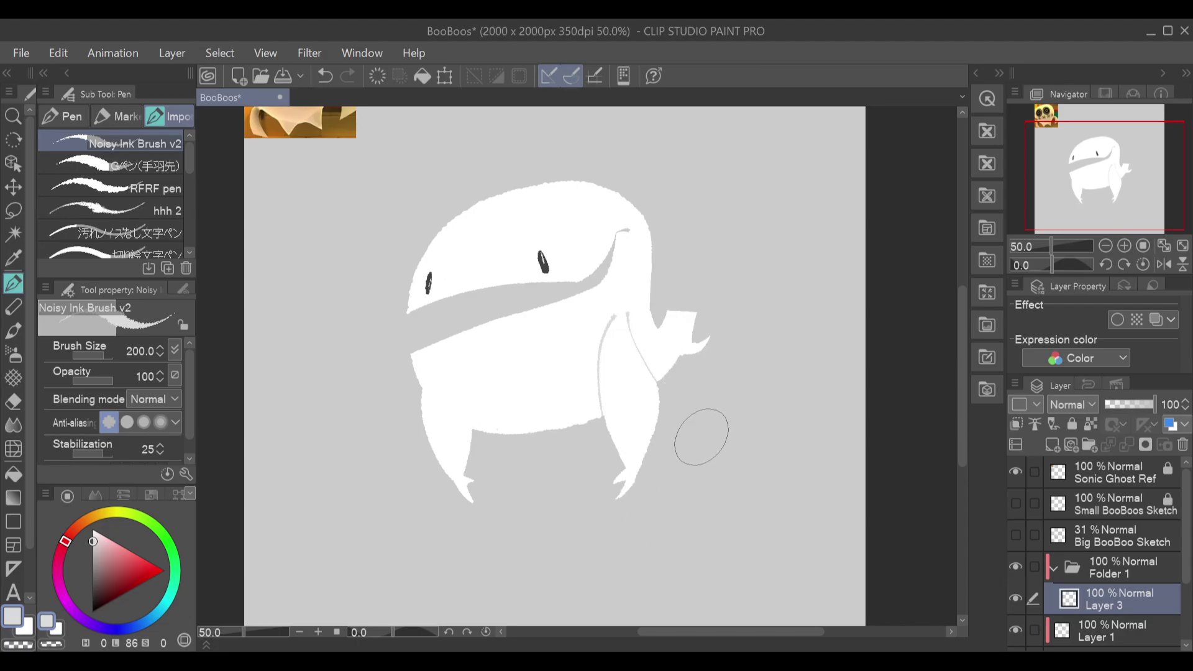
{"action": "key", "text": "ctrl+z"}
{"action": "key", "text": "ctrl+z"}
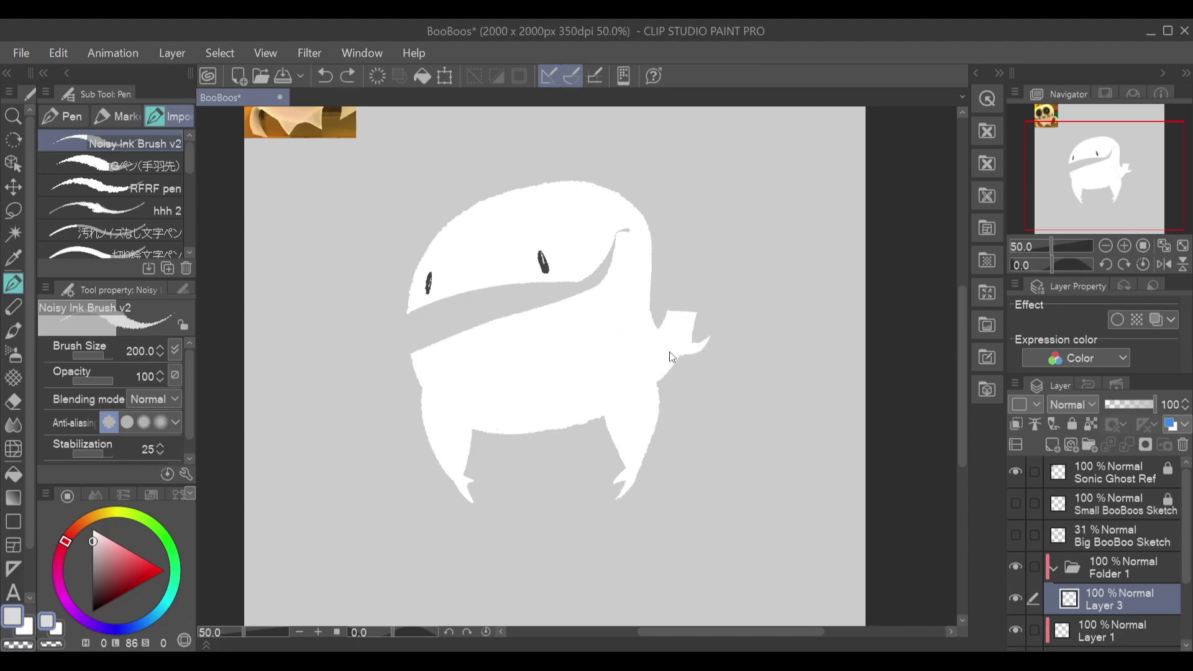
{"action": "left_click_drag", "start_coordinate": [614, 310], "coordinate": [612, 463]}
{"action": "key", "text": "ctrl+z"}
{"action": "left_click_drag", "start_coordinate": [619, 314], "coordinate": [612, 439]}
{"action": "mouse_move", "coordinate": [617, 315]}
{"action": "left_mouse_down"}
{"action": "mouse_move", "coordinate": [648, 329]}
{"action": "mouse_move", "coordinate": [663, 392]}
{"action": "left_mouse_up"}
{"action": "key", "text": "ctrl+z"}
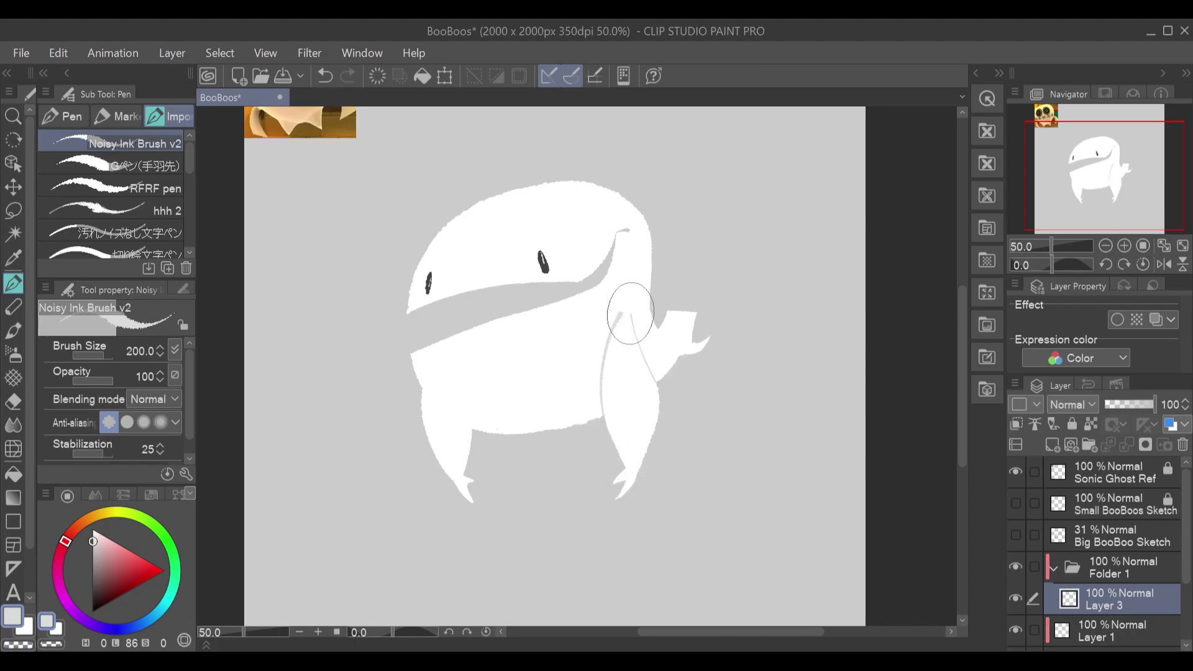
Step: Try several light grey strokes for the near arm's back contour, from the shoulder down to the tail base
{"action": "left_click_drag", "start_coordinate": [642, 341], "coordinate": [674, 394]}
{"action": "key", "text": "ctrl+z"}
{"action": "left_click_drag", "start_coordinate": [639, 315], "coordinate": [671, 402]}
{"action": "key", "text": "ctrl+z"}
{"action": "mouse_move", "coordinate": [634, 313]}
{"action": "left_mouse_down"}
{"action": "mouse_move", "coordinate": [666, 400]}
{"action": "mouse_move", "coordinate": [646, 316]}
{"action": "left_mouse_up"}
{"action": "key", "text": "ctrl+z"}
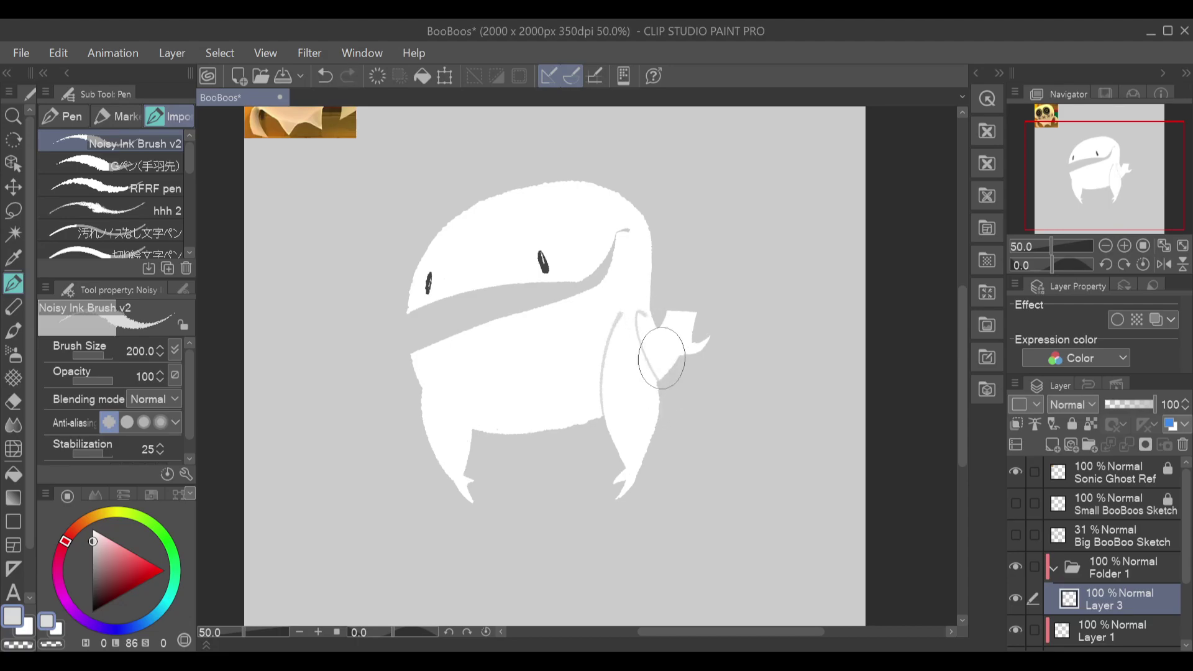
{"action": "key", "text": "ctrl+z"}
{"action": "left_click_drag", "start_coordinate": [660, 386], "coordinate": [637, 312]}
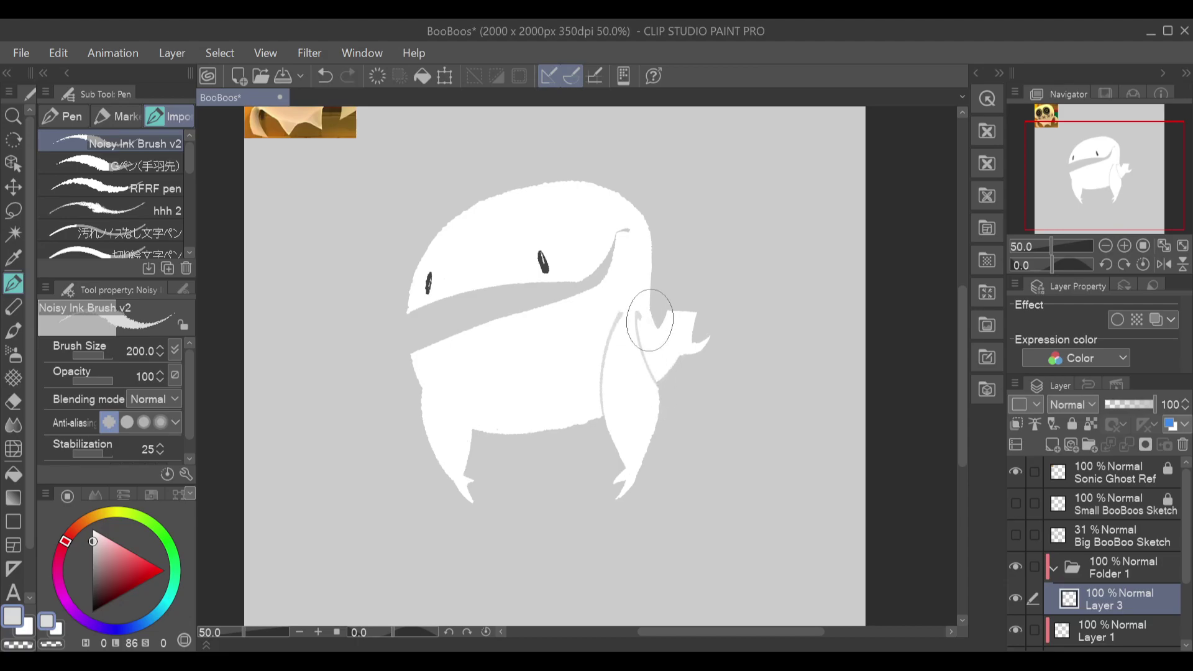
{"action": "key", "text": "ctrl+z"}
Step: Draw light grey lines across the wrists of the near and far arms
{"action": "left_click_drag", "start_coordinate": [639, 474], "coordinate": [619, 464]}
{"action": "key", "text": "ctrl+z"}
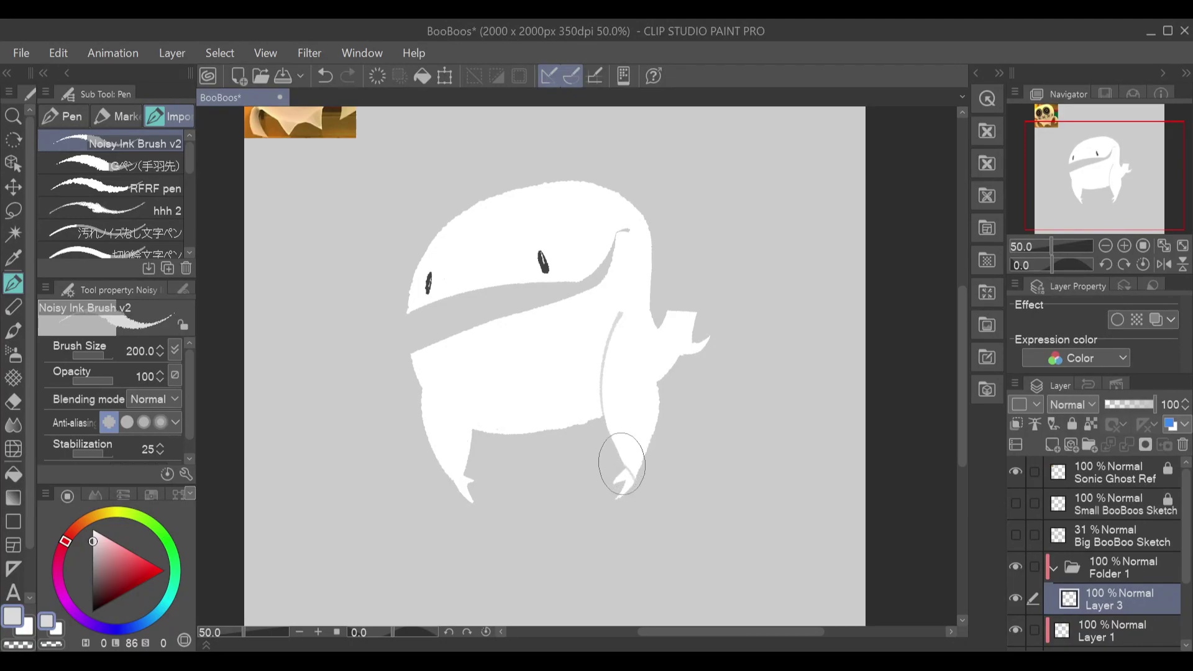
{"action": "key", "text": "ctrl+z"}
{"action": "left_click_drag", "start_coordinate": [469, 471], "coordinate": [445, 497]}
{"action": "key", "text": "ctrl+z"}
Step: Draw the light grey contour separating the far arm from the underside of the jaw
{"action": "left_click_drag", "start_coordinate": [413, 386], "coordinate": [487, 436]}
{"action": "key", "text": "ctrl+z"}
{"action": "left_click_drag", "start_coordinate": [421, 384], "coordinate": [501, 443]}
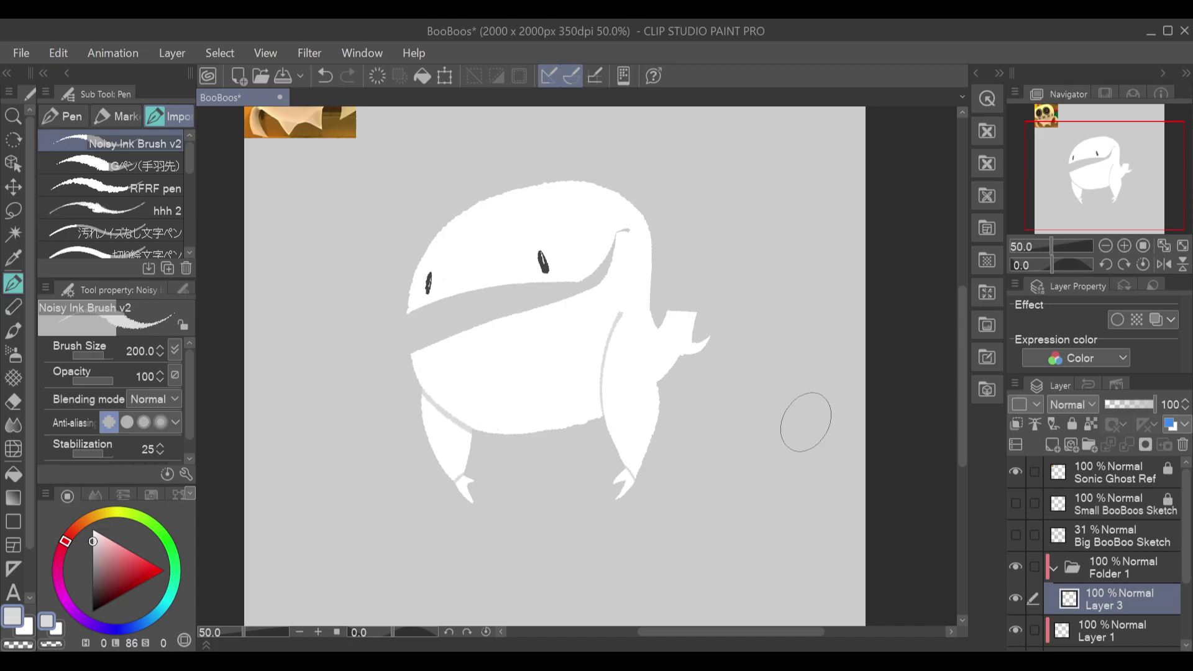
Step: Shade the fold near the tail's tip in light grey and add a small crease mark on the tail
{"action": "left_click_drag", "start_coordinate": [701, 301], "coordinate": [675, 385]}
{"action": "key", "text": "ctrl+z"}
{"action": "mouse_move", "coordinate": [694, 333]}
{"action": "left_mouse_down"}
{"action": "mouse_move", "coordinate": [682, 368]}
{"action": "mouse_move", "coordinate": [688, 343]}
{"action": "mouse_move", "coordinate": [696, 363]}
{"action": "mouse_move", "coordinate": [692, 340]}
{"action": "mouse_move", "coordinate": [710, 368]}
{"action": "mouse_move", "coordinate": [703, 316]}
{"action": "mouse_move", "coordinate": [675, 392]}
{"action": "mouse_move", "coordinate": [704, 318]}
{"action": "mouse_move", "coordinate": [659, 323]}
{"action": "mouse_move", "coordinate": [670, 350]}
{"action": "mouse_move", "coordinate": [645, 304]}
{"action": "mouse_move", "coordinate": [670, 347]}
{"action": "mouse_move", "coordinate": [654, 290]}
{"action": "mouse_move", "coordinate": [667, 357]}
{"action": "left_mouse_up"}
{"action": "left_click_drag", "start_coordinate": [652, 311], "coordinate": [666, 336]}
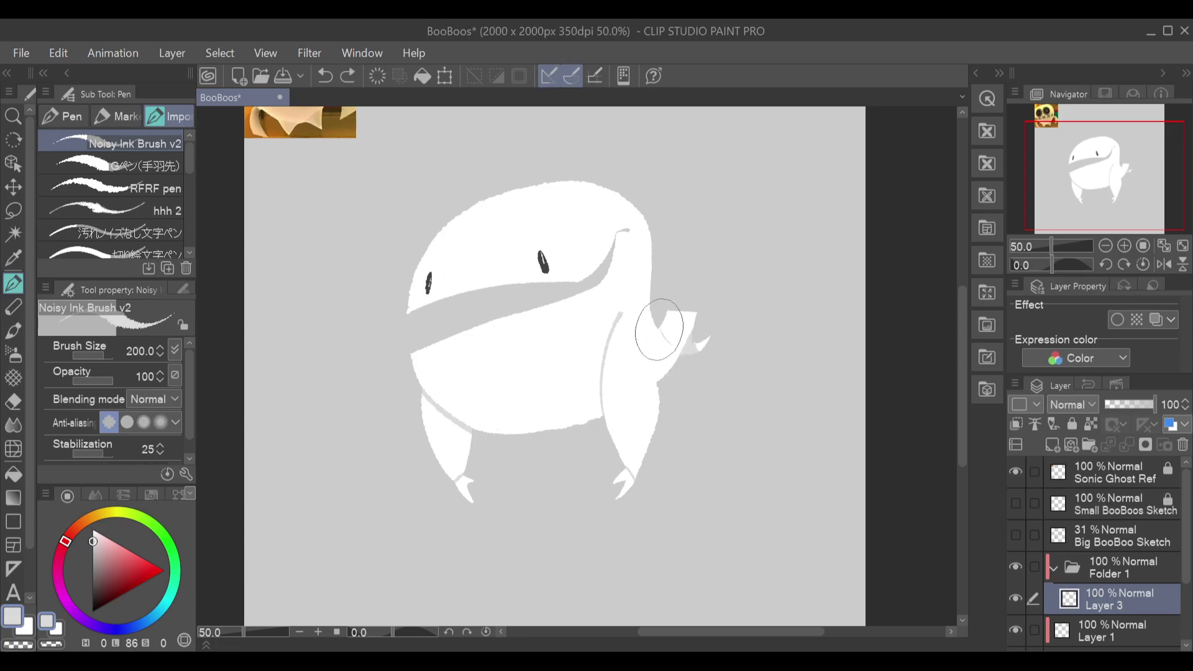
{"action": "key", "text": "ctrl+z"}
Step: Draw the near arm's back contour in light grey, from the tail base up to the shoulder
{"action": "mouse_move", "coordinate": [657, 389]}
{"action": "left_mouse_down"}
{"action": "mouse_move", "coordinate": [665, 439]}
{"action": "mouse_move", "coordinate": [666, 391]}
{"action": "left_mouse_up"}
{"action": "key", "text": "ctrl+z"}
{"action": "left_click_drag", "start_coordinate": [660, 390], "coordinate": [632, 330]}
{"action": "key", "text": "ctrl+z"}
{"action": "left_click_drag", "start_coordinate": [659, 379], "coordinate": [645, 331]}
{"action": "key", "text": "ctrl+z"}
{"action": "left_click_drag", "start_coordinate": [658, 389], "coordinate": [637, 331]}
Step: Create a new layer above Layer 3, set its blending mode to Multiply and clip it to Layer 3
{"action": "left_click", "coordinate": [1053, 445]}
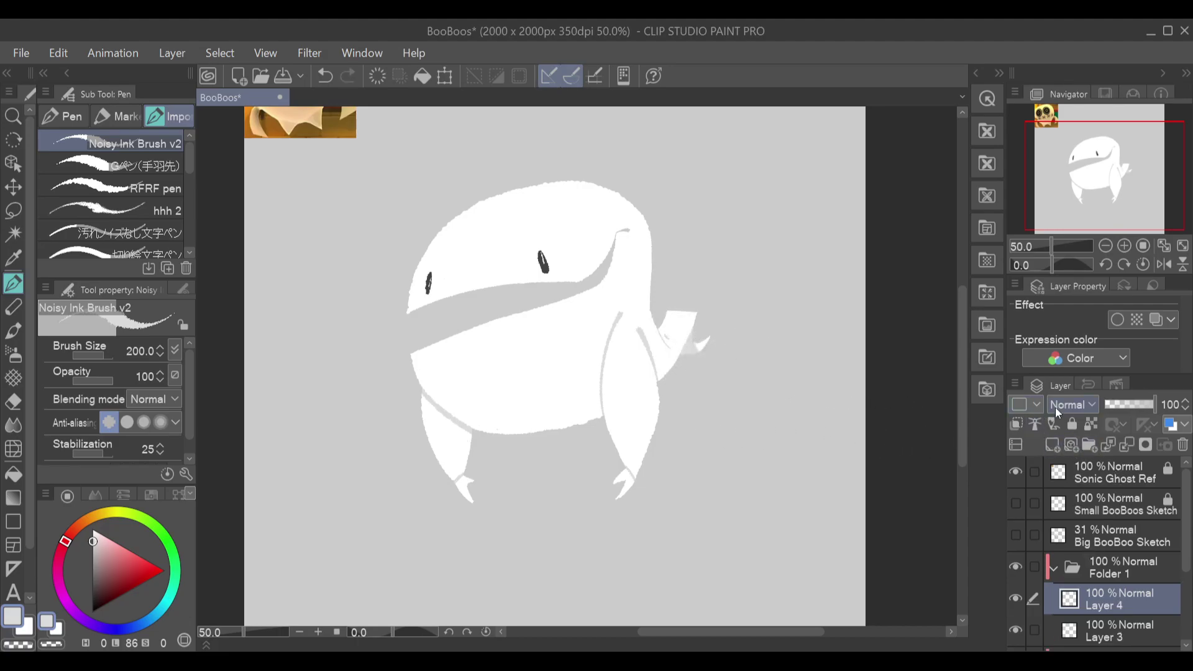
{"action": "left_click", "coordinate": [1084, 84]}
{"action": "left_click", "coordinate": [1017, 425]}
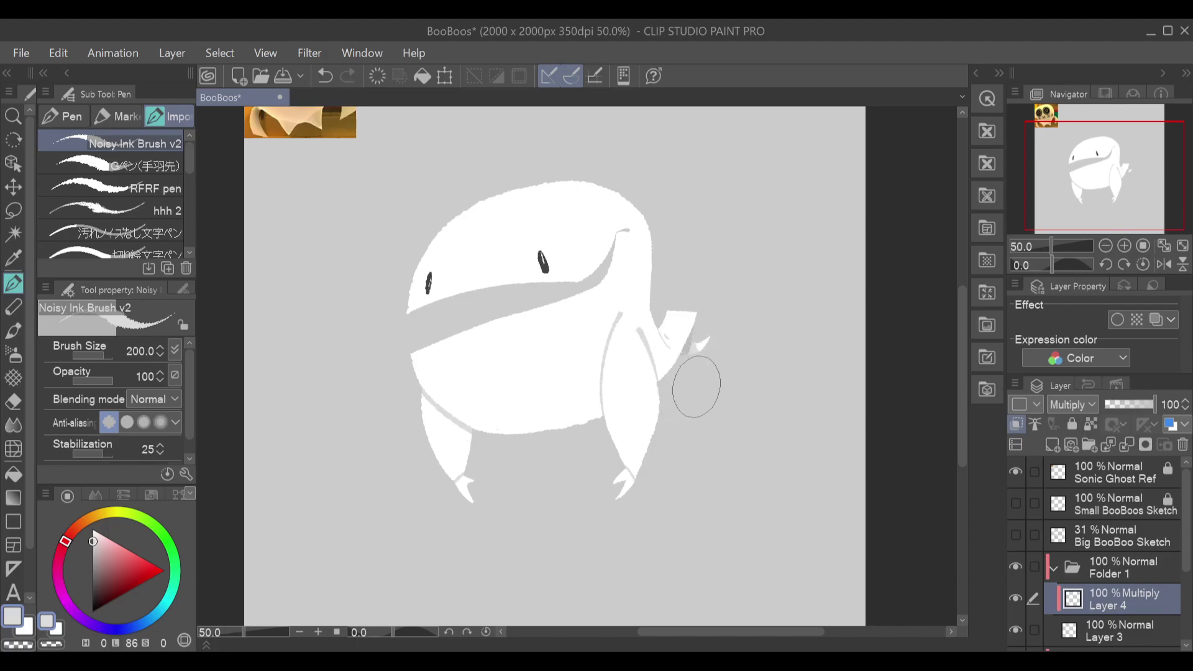
Step: Darken parts of the arm and tail contours on the Multiply layer and set its opacity to 58%
{"action": "key", "text": "ctrl+z"}
{"action": "left_click_drag", "start_coordinate": [622, 301], "coordinate": [615, 427]}
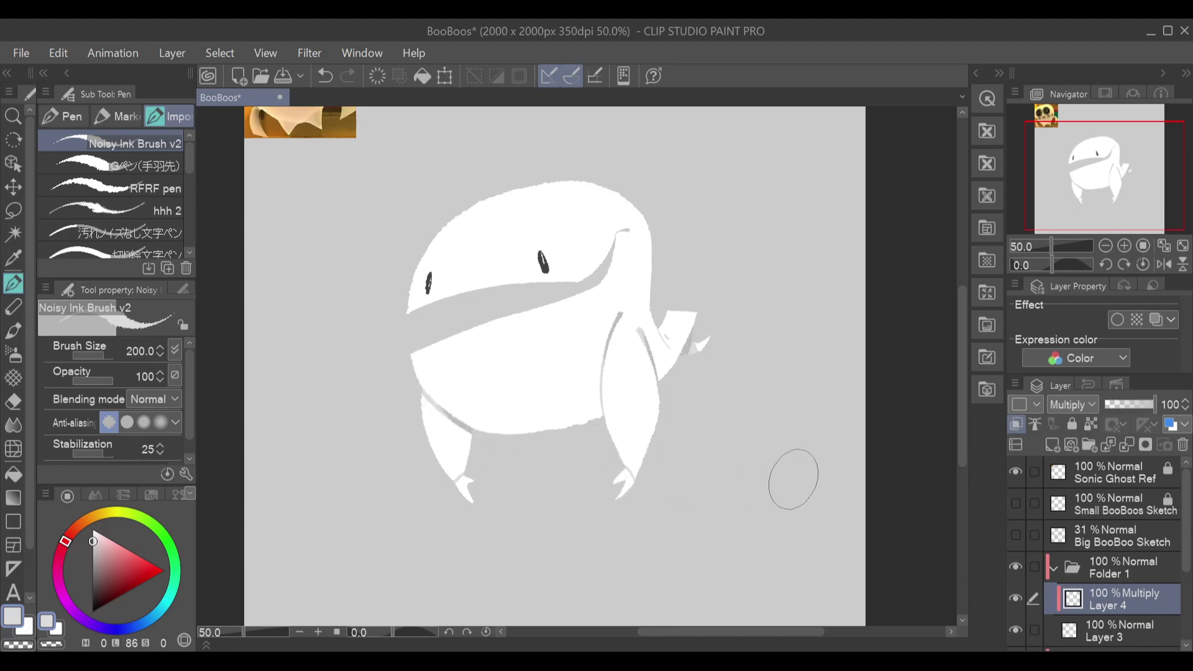
{"action": "left_click", "coordinate": [1135, 406]}
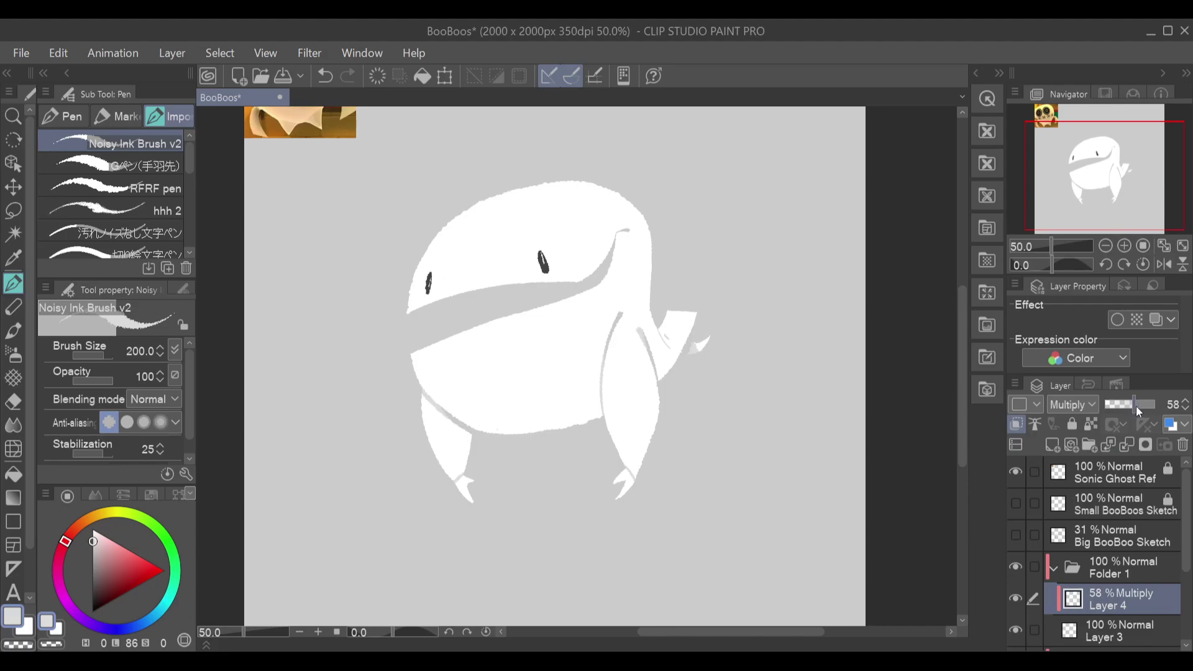
{"action": "left_click", "coordinate": [1183, 246]}
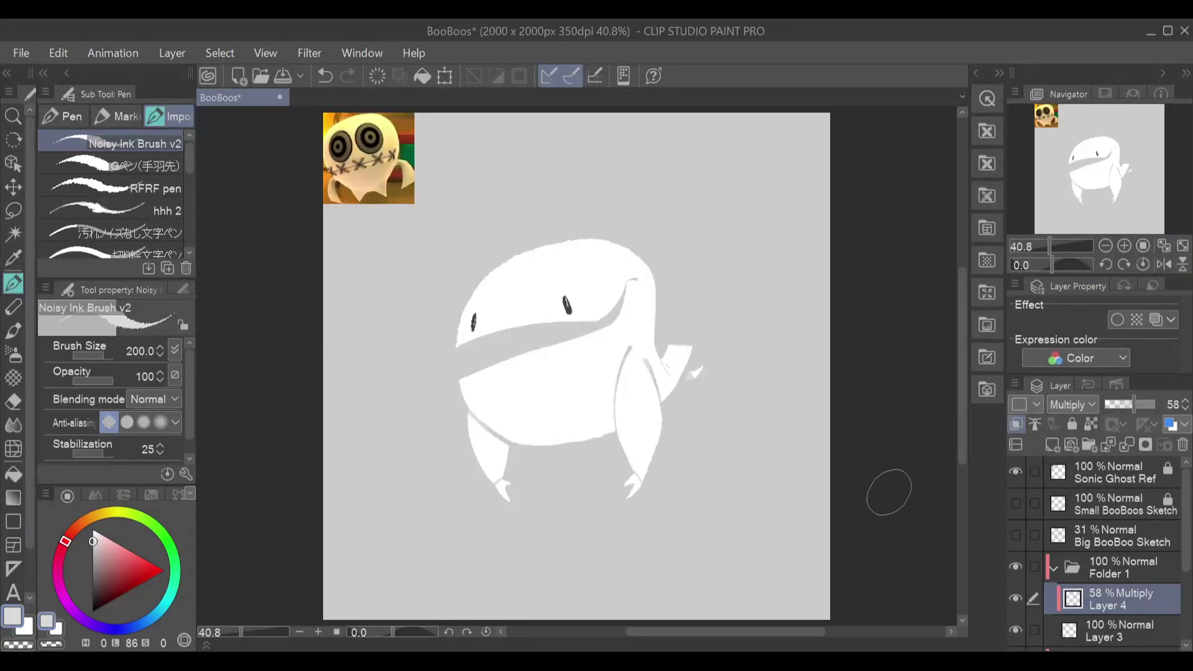
Step: Create a new layer and move it below Layer 2, directly above Ghost Sketch
{"action": "scroll", "coordinate": [1186, 524], "scroll_direction": "down", "scroll_amount": 3}
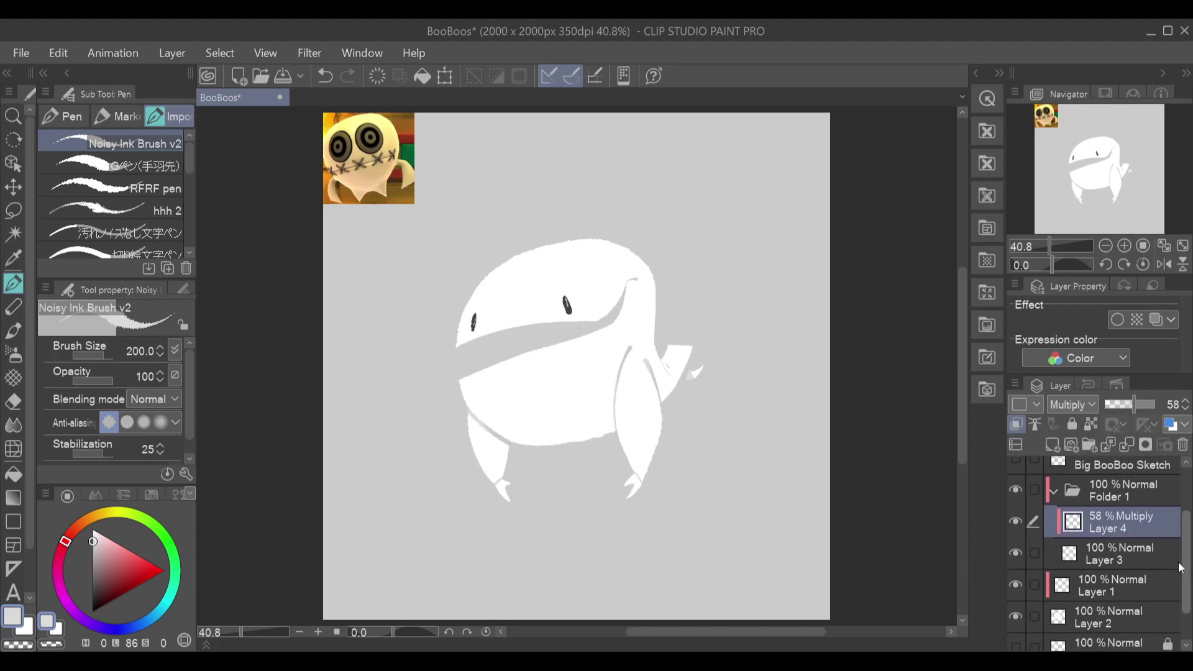
{"action": "left_click", "coordinate": [1115, 616]}
{"action": "left_click", "coordinate": [1053, 447]}
{"action": "scroll", "coordinate": [1105, 646], "scroll_direction": "down", "scroll_amount": 2}
{"action": "left_click_drag", "start_coordinate": [1113, 542], "coordinate": [1113, 590]}
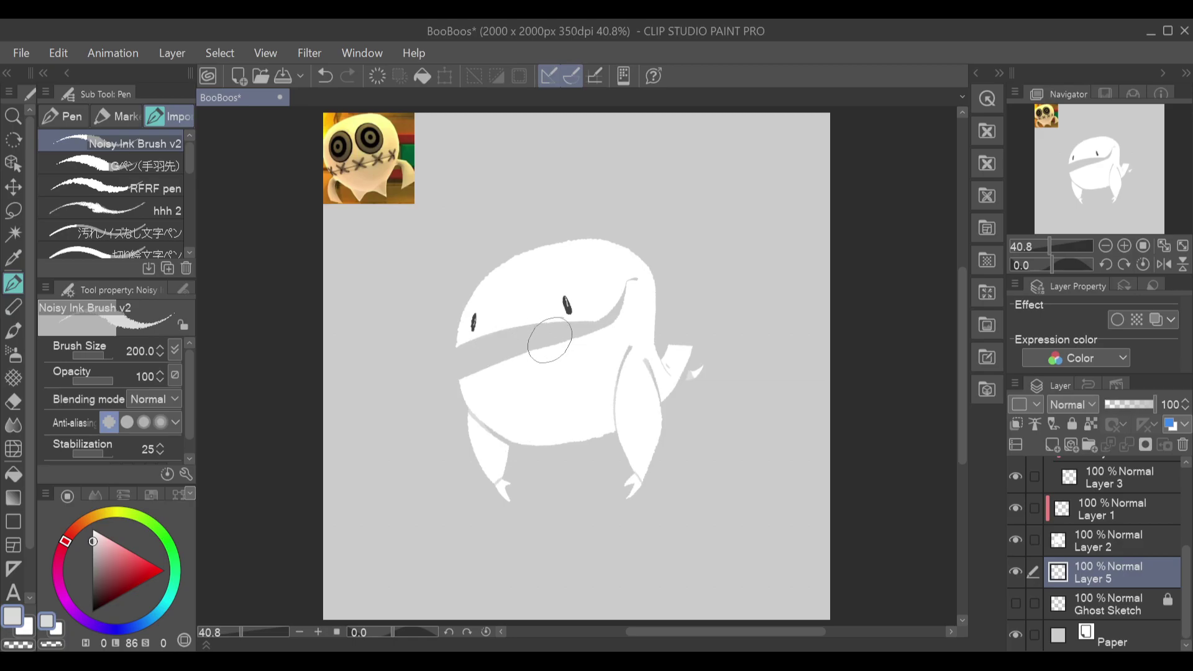
Step: Choose a dark grey and draw a thin curve inside the mouth, from the lower jaw's tip to the upper lip
{"action": "left_click", "coordinate": [101, 556]}
{"action": "left_click", "coordinate": [92, 579]}
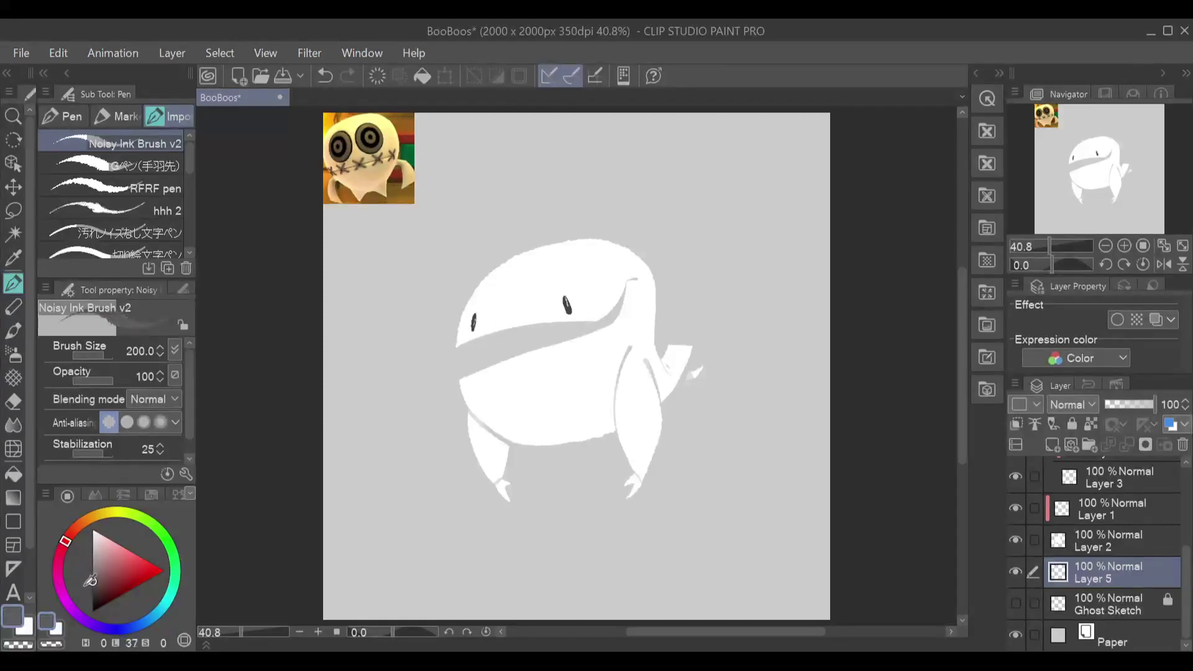
{"action": "left_click_drag", "start_coordinate": [461, 377], "coordinate": [525, 320]}
{"action": "key", "text": "ctrl+z"}
{"action": "mouse_move", "coordinate": [461, 379]}
{"action": "left_mouse_down"}
{"action": "mouse_move", "coordinate": [511, 321]}
{"action": "mouse_move", "coordinate": [460, 378]}
{"action": "left_mouse_up"}
{"action": "key", "text": "ctrl+z"}
{"action": "left_click_drag", "start_coordinate": [522, 327], "coordinate": [509, 335]}
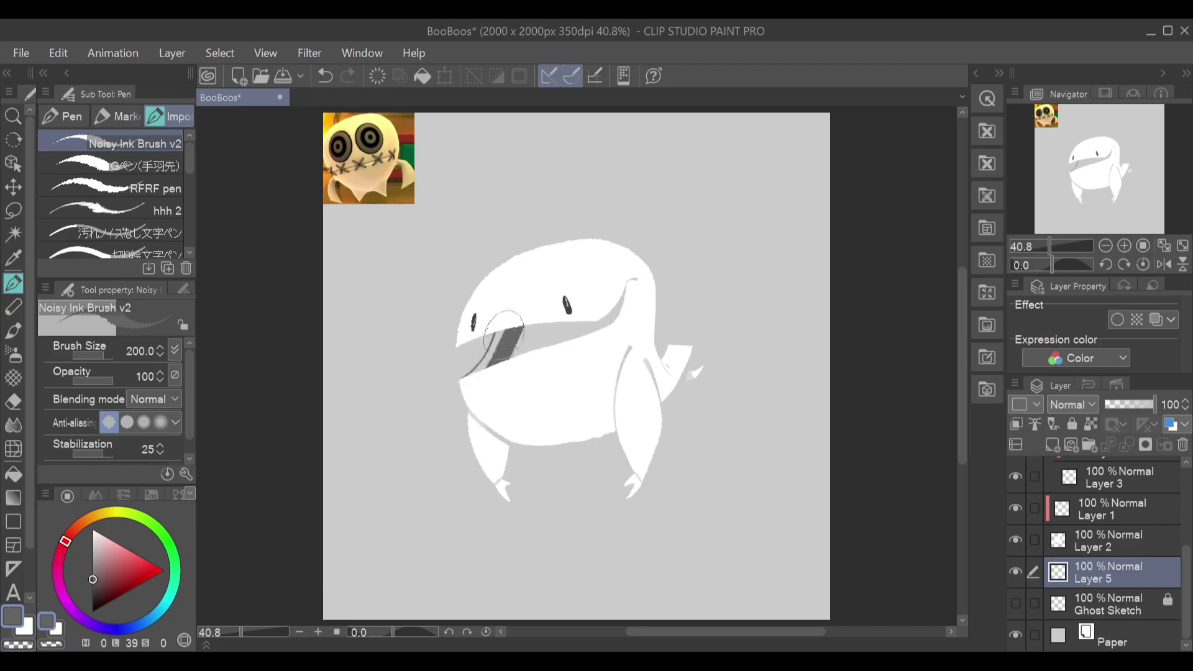
{"action": "key", "text": "ctrl+z"}
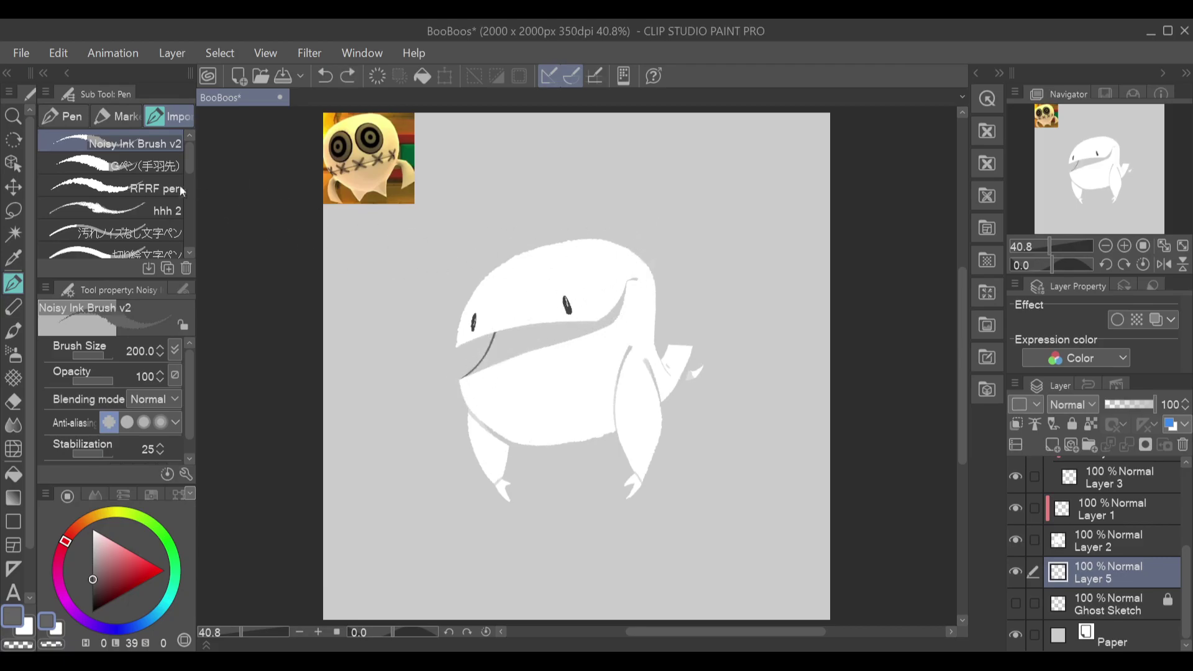
Step: Fill the mouth interior with dark grey using the RFRF pen, ending in a jagged edge near the front
{"action": "left_click", "coordinate": [156, 188]}
{"action": "key", "text": "ctrl+z"}
{"action": "left_click_drag", "start_coordinate": [499, 336], "coordinate": [471, 380]}
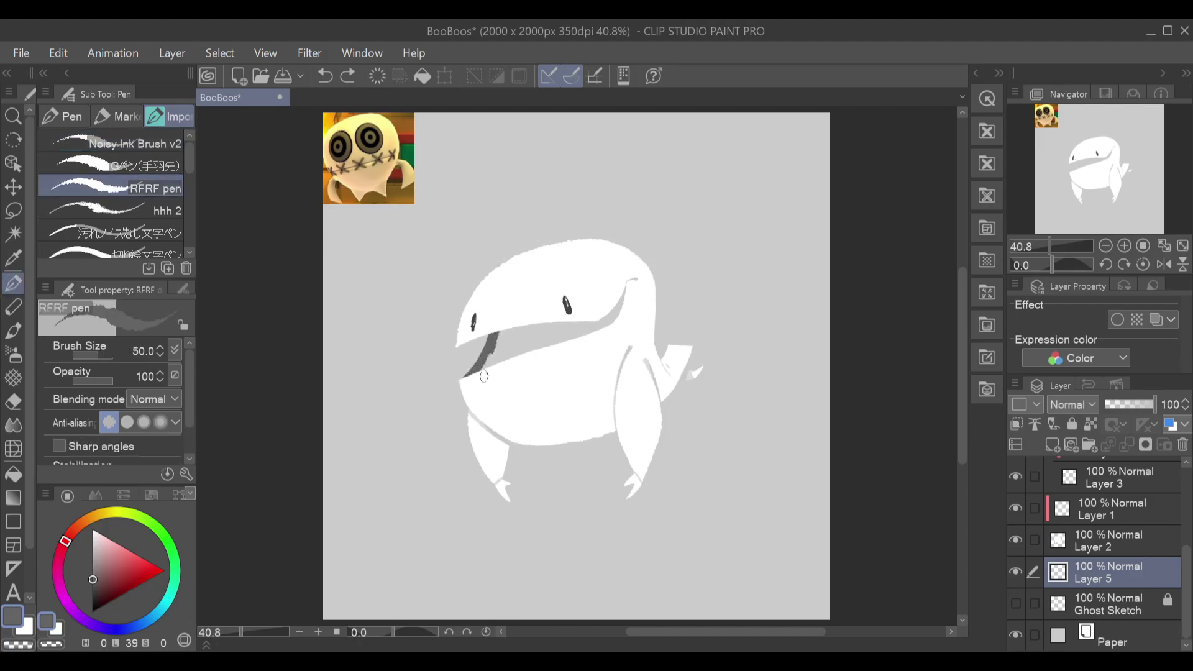
{"action": "left_click_drag", "start_coordinate": [521, 320], "coordinate": [513, 323]}
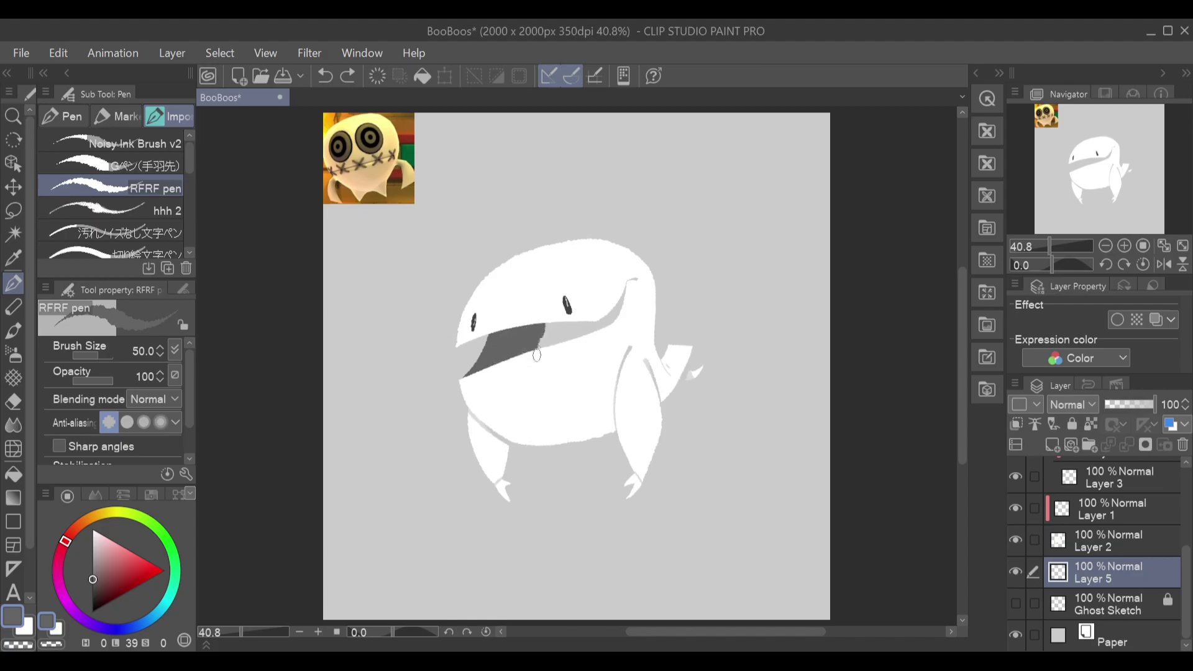
{"action": "mouse_move", "coordinate": [579, 323]}
{"action": "left_mouse_down"}
{"action": "mouse_move", "coordinate": [612, 315]}
{"action": "mouse_move", "coordinate": [602, 317]}
{"action": "left_mouse_up"}
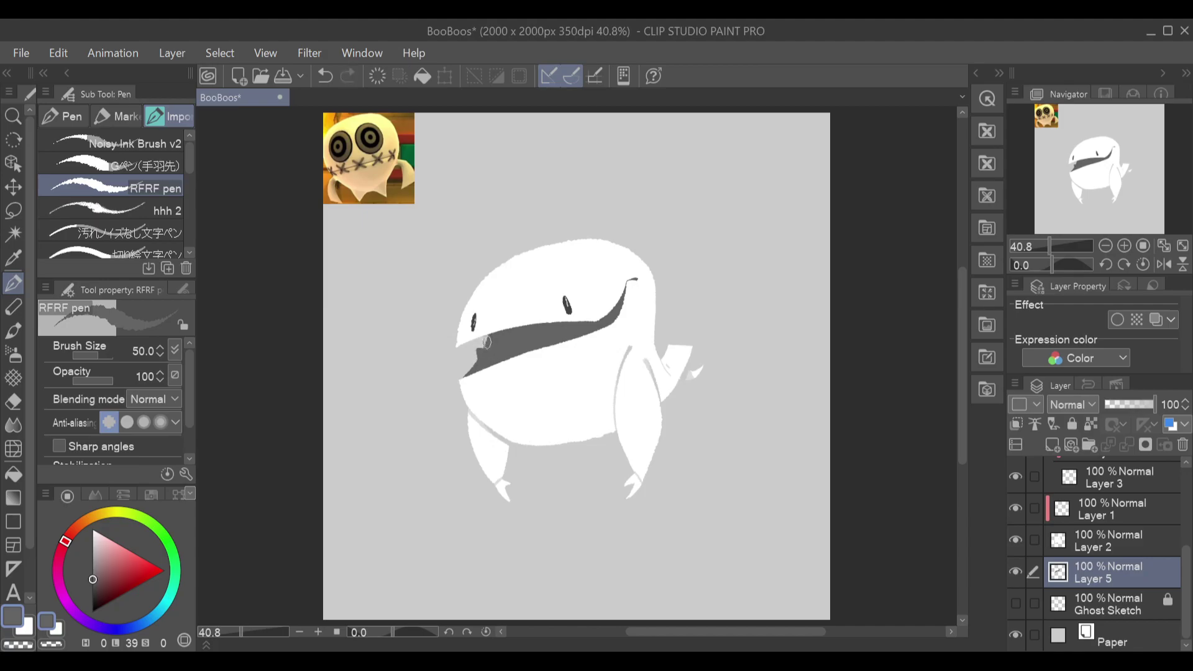
{"action": "mouse_move", "coordinate": [486, 344]}
{"action": "left_mouse_down"}
{"action": "mouse_move", "coordinate": [490, 335]}
{"action": "mouse_move", "coordinate": [493, 349]}
{"action": "mouse_move", "coordinate": [470, 372]}
{"action": "mouse_move", "coordinate": [485, 355]}
{"action": "left_mouse_up"}
Step: Create a new layer above Layer 5 and draw a row of pointed teeth inside the mouth in a darker grey
{"action": "left_click", "coordinate": [93, 585]}
{"action": "left_click", "coordinate": [1052, 445]}
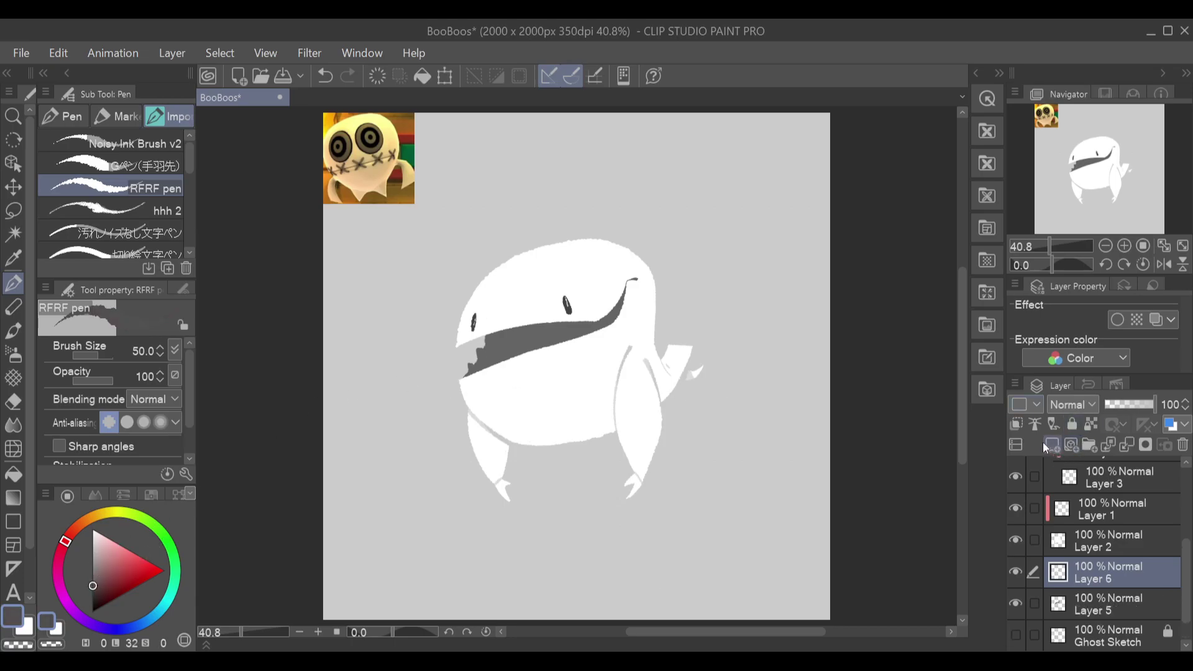
{"action": "key", "text": "ctrl+z"}
{"action": "mouse_move", "coordinate": [485, 361]}
{"action": "left_mouse_down"}
{"action": "mouse_move", "coordinate": [510, 351]}
{"action": "mouse_move", "coordinate": [528, 356]}
{"action": "mouse_move", "coordinate": [531, 340]}
{"action": "mouse_move", "coordinate": [533, 355]}
{"action": "mouse_move", "coordinate": [593, 331]}
{"action": "left_mouse_up"}
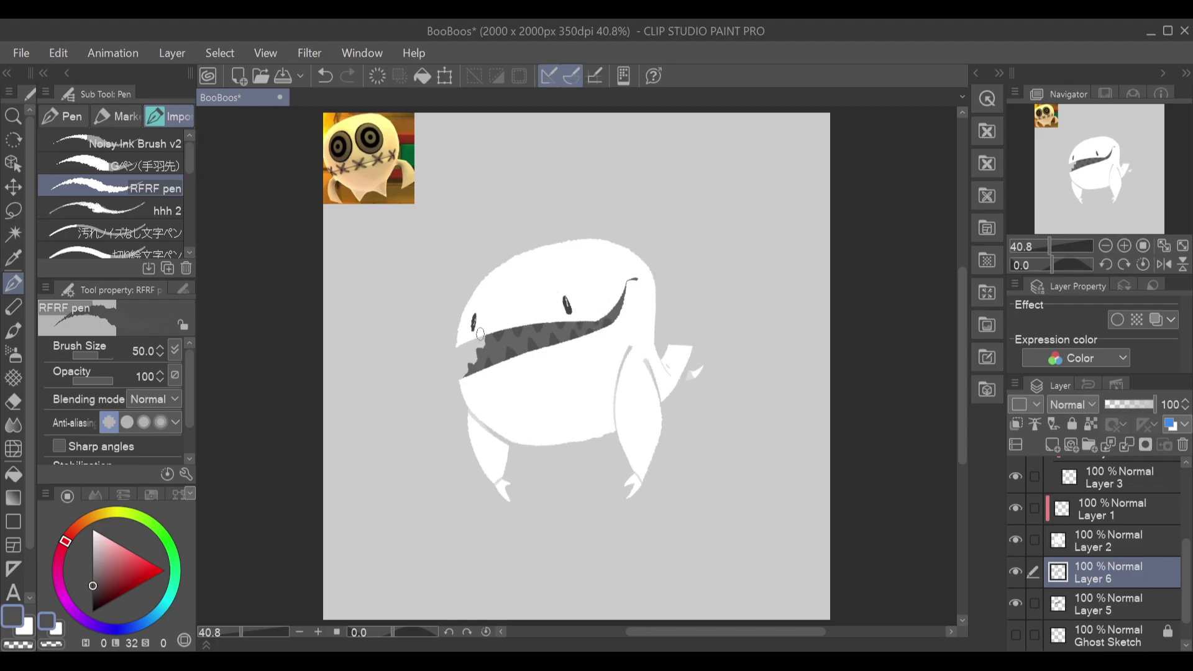
{"action": "key", "text": "ctrl+z"}
Step: Add small dark pointed teeth at the front of the mouth, on the upper lip and the lower jaw's tip
{"action": "left_click_drag", "start_coordinate": [462, 349], "coordinate": [466, 345]}
{"action": "key", "text": "ctrl+z"}
{"action": "left_click", "coordinate": [477, 366]}
{"action": "left_click_drag", "start_coordinate": [466, 368], "coordinate": [470, 377]}
{"action": "key", "text": "ctrl+z"}
{"action": "left_click_drag", "start_coordinate": [467, 373], "coordinate": [465, 382]}
{"action": "key", "text": "ctrl+z"}
{"action": "key", "text": "ctrl+z"}
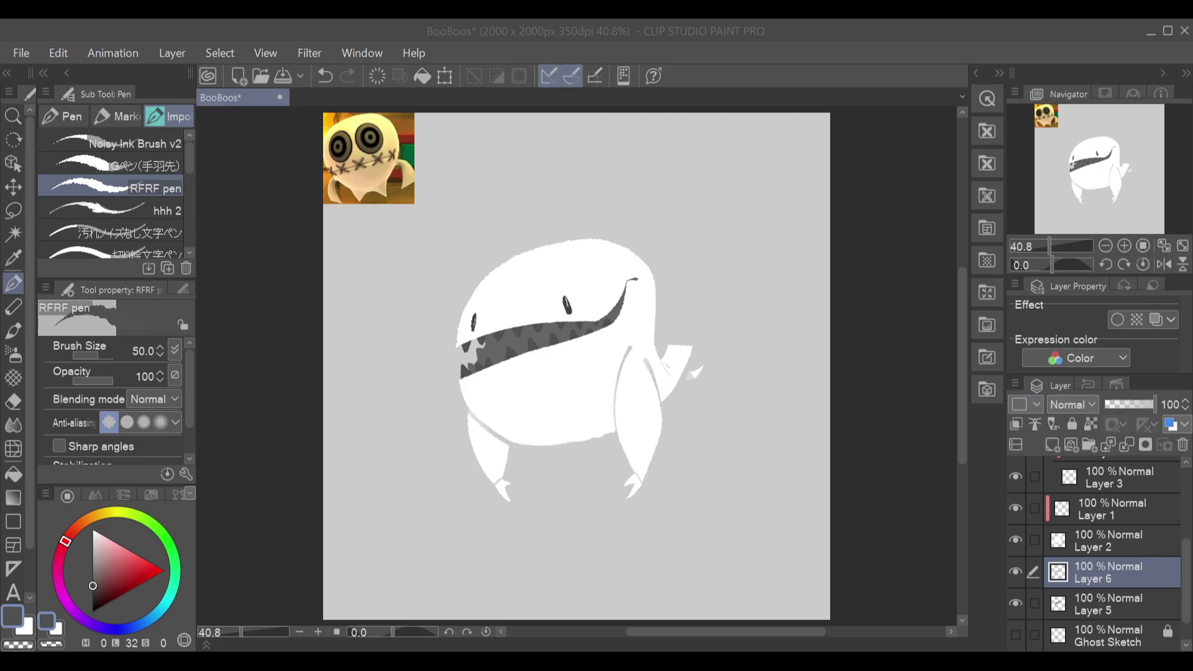
{"action": "left_click", "coordinate": [1125, 245]}
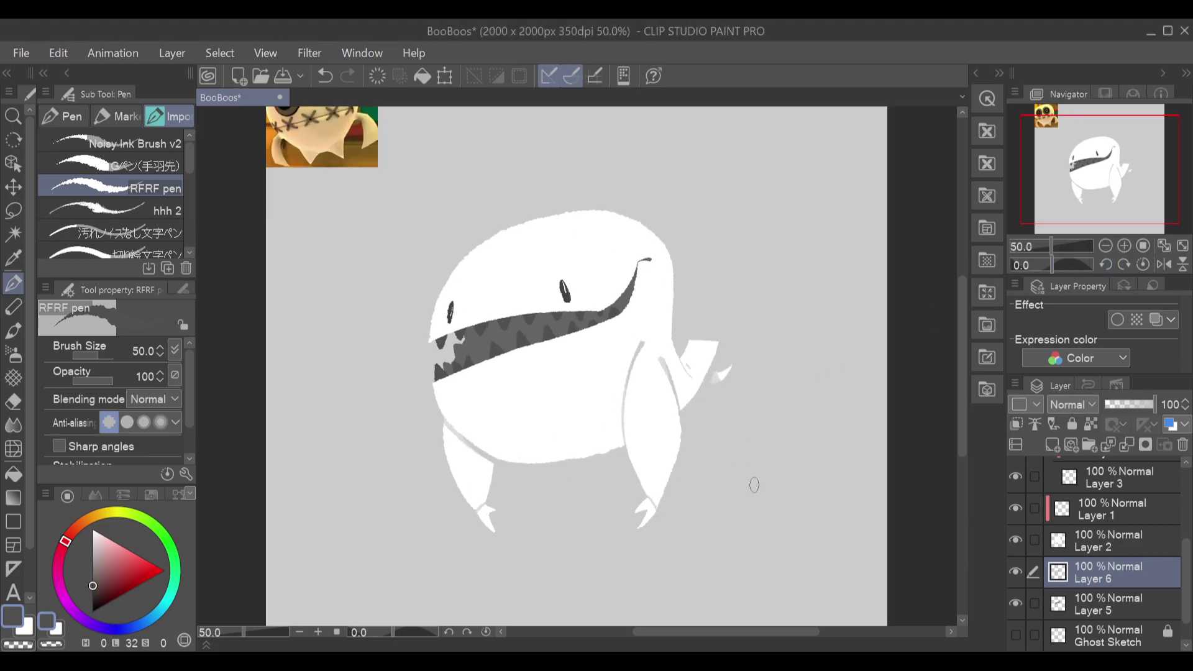
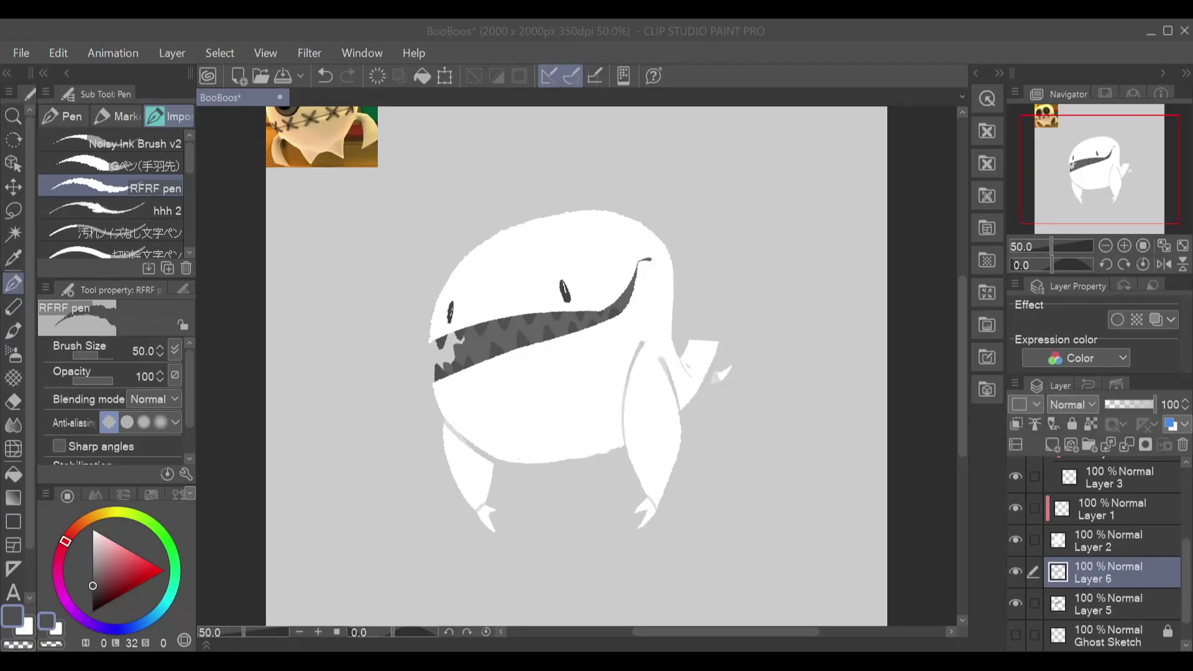
Step: Refine and lengthen the dark teeth along both lips so they form a zigzag pattern through the mouth
{"action": "left_click", "coordinate": [621, 377]}
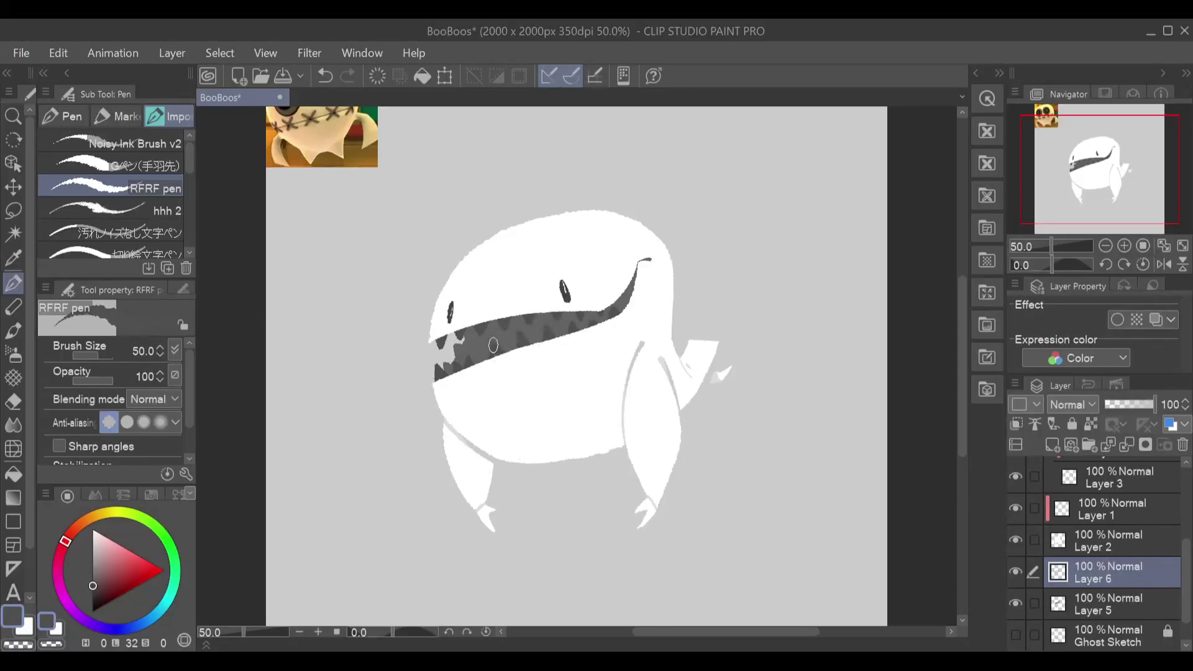
{"action": "key", "text": "ctrl+z"}
{"action": "key", "text": "ctrl+y"}
{"action": "key", "text": "ctrl+z"}
{"action": "key", "text": "ctrl+z"}
{"action": "left_click_drag", "start_coordinate": [452, 360], "coordinate": [453, 374]}
{"action": "key", "text": "ctrl+z"}
{"action": "mouse_move", "coordinate": [467, 325]}
{"action": "left_mouse_down"}
{"action": "mouse_move", "coordinate": [478, 317]}
{"action": "mouse_move", "coordinate": [477, 329]}
{"action": "left_mouse_up"}
{"action": "key", "text": "ctrl+z"}
{"action": "key", "text": "ctrl+z"}
{"action": "left_click_drag", "start_coordinate": [558, 323], "coordinate": [567, 304]}
{"action": "key", "text": "ctrl+z"}
{"action": "left_click_drag", "start_coordinate": [436, 350], "coordinate": [451, 322]}
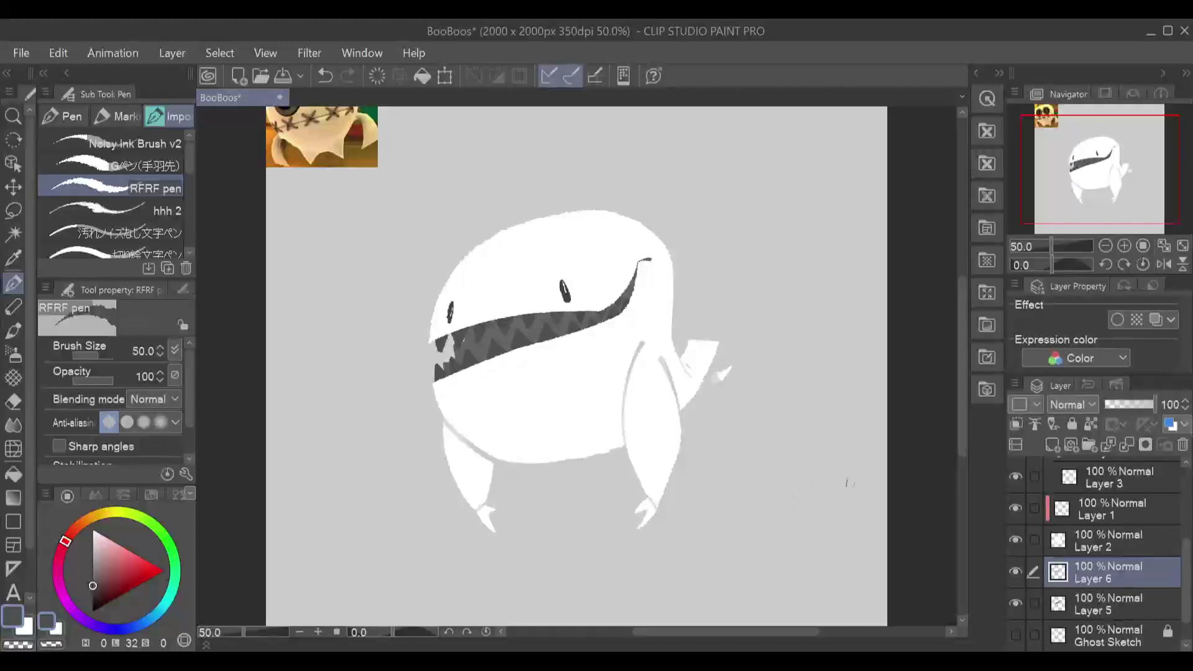
Step: Switch to white and create a new clipped layer directly above Layer 2
{"action": "key", "text": "x"}
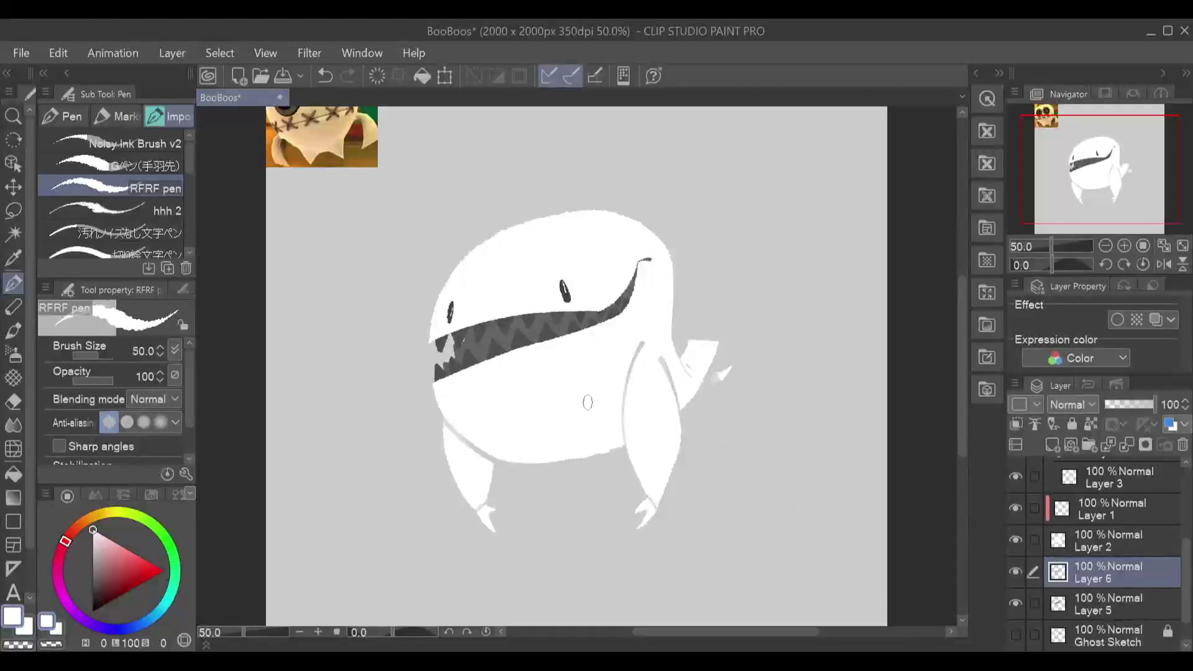
{"action": "left_click", "coordinate": [1113, 515]}
{"action": "left_click", "coordinate": [1015, 540]}
{"action": "left_click", "coordinate": [1017, 541]}
{"action": "left_click", "coordinate": [1106, 540]}
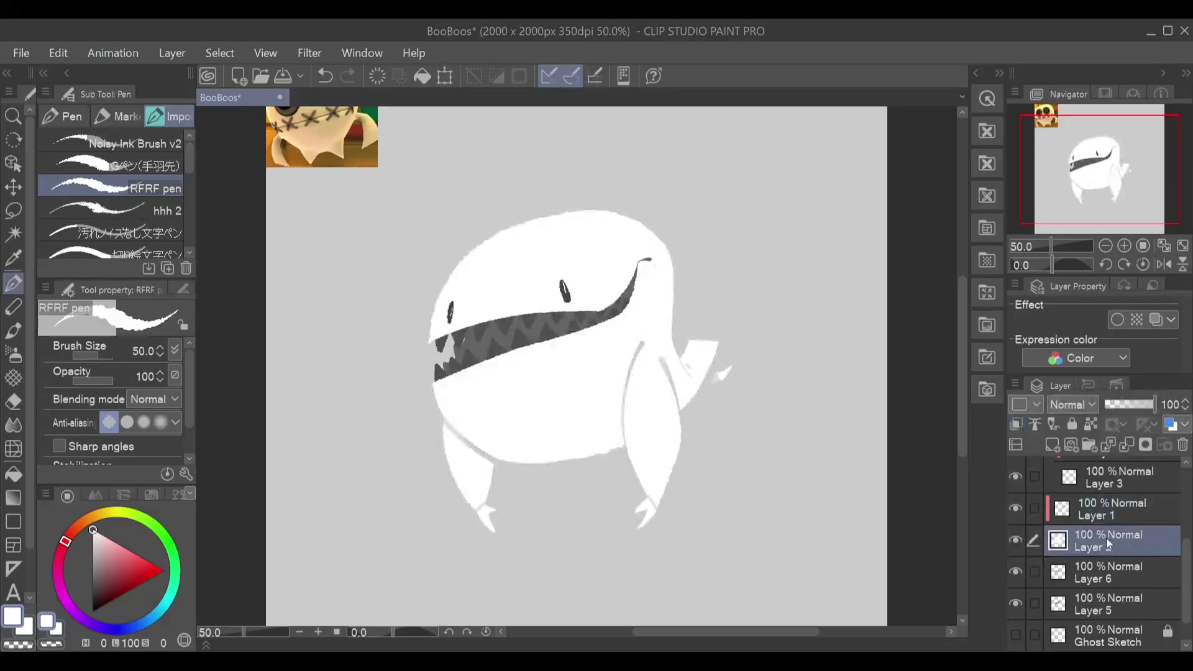
{"action": "left_click", "coordinate": [1052, 445]}
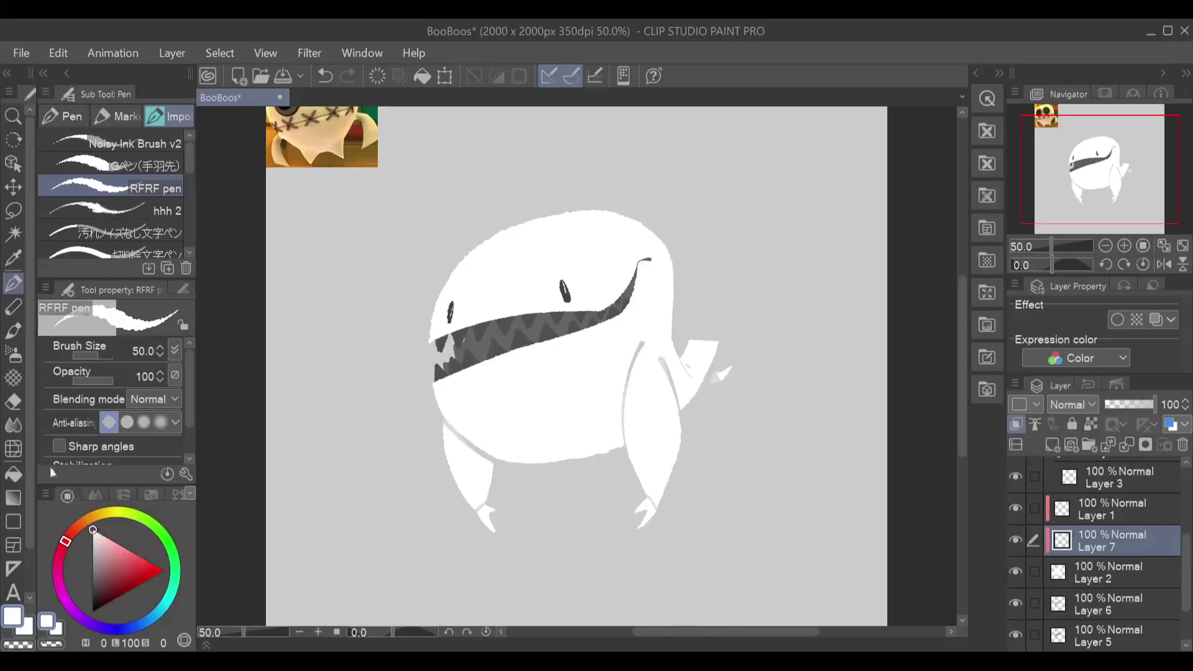
Step: Try shading the body beside the near arm in light grey with the Thick oil paint brush
{"action": "left_click", "coordinate": [17, 353]}
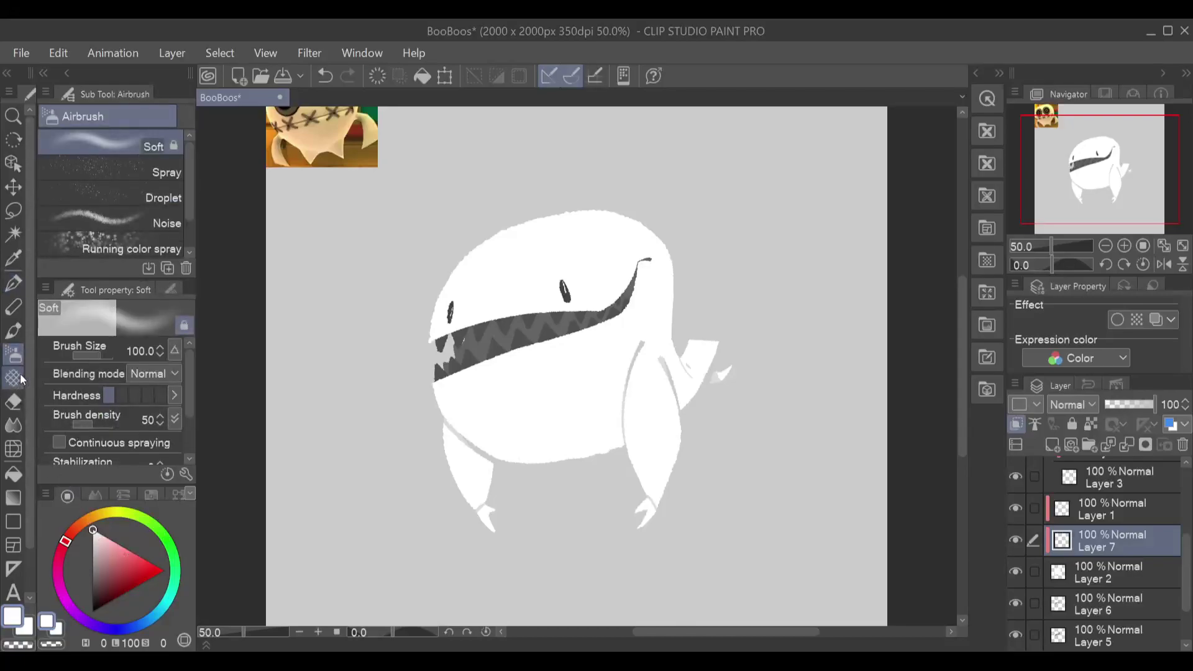
{"action": "left_click", "coordinate": [14, 331]}
{"action": "left_click", "coordinate": [117, 116]}
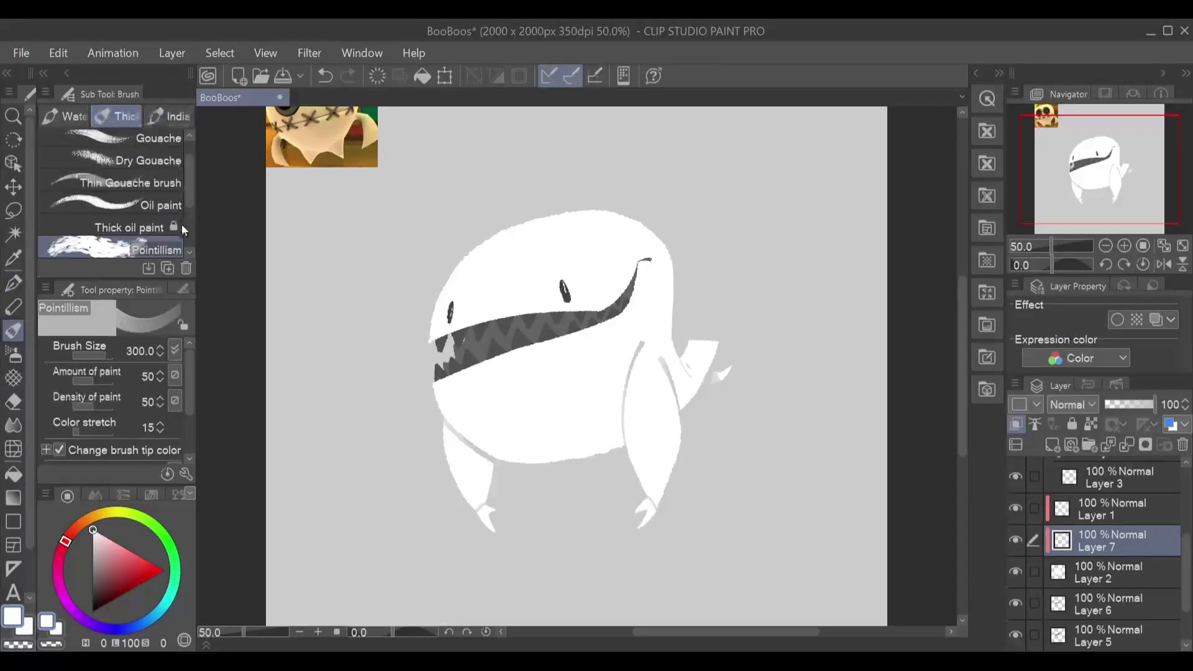
{"action": "left_click", "coordinate": [163, 225]}
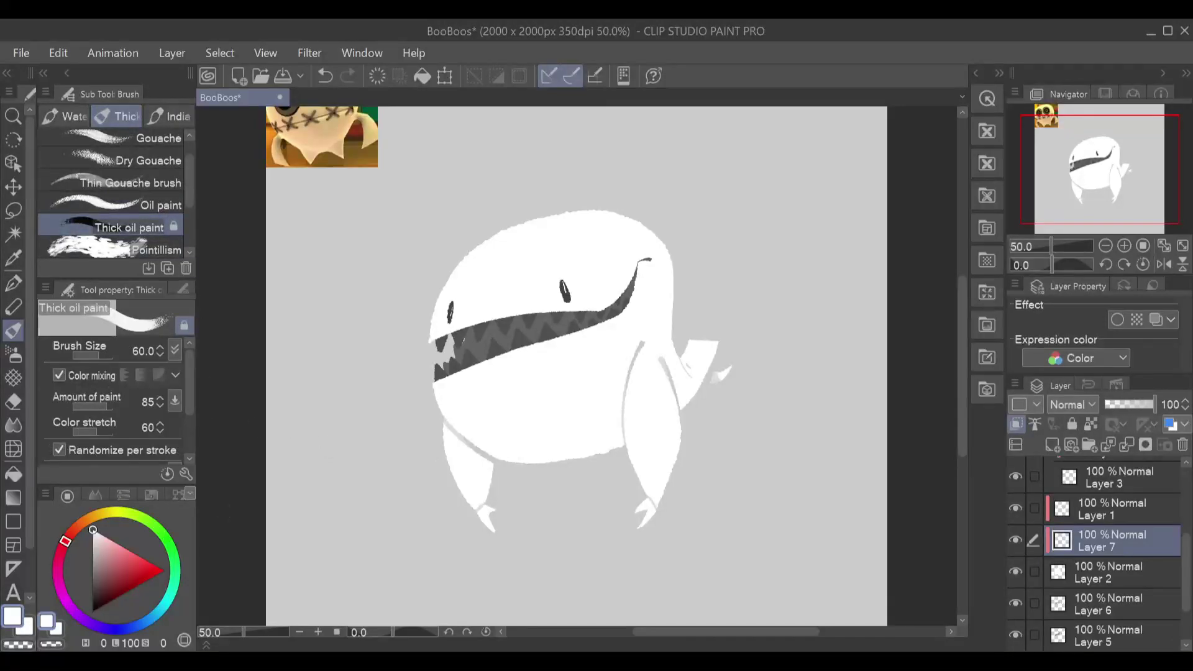
{"action": "left_click", "coordinate": [91, 545]}
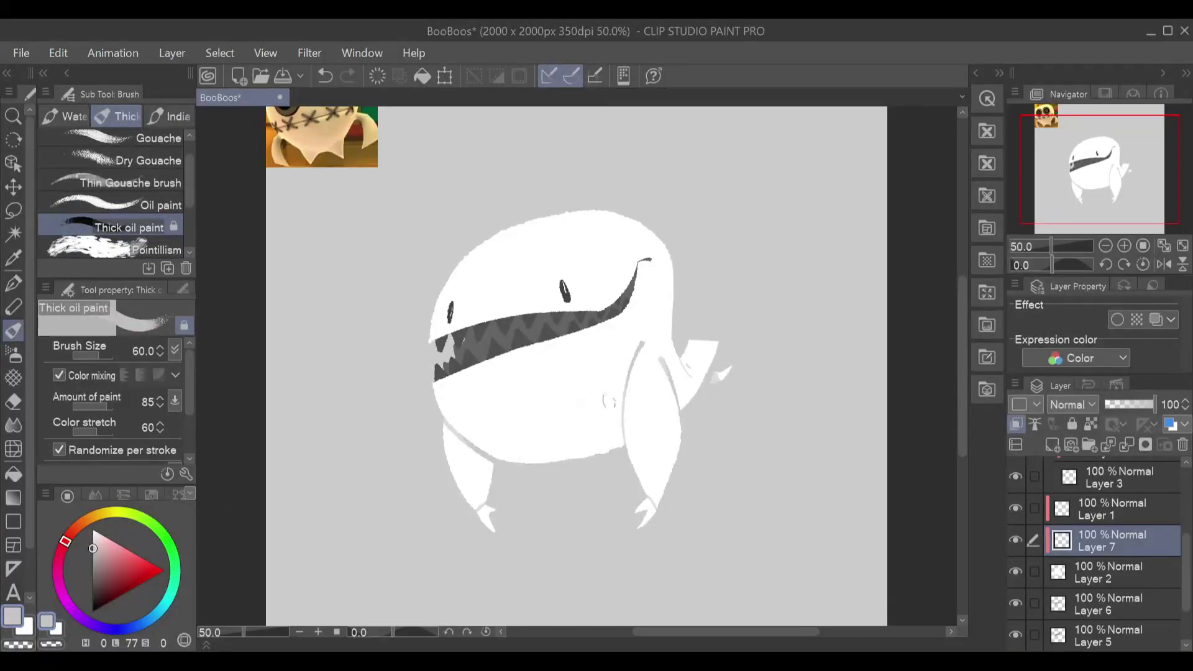
{"action": "left_click_drag", "start_coordinate": [626, 351], "coordinate": [618, 466]}
{"action": "mouse_move", "coordinate": [628, 351]}
{"action": "left_mouse_down"}
{"action": "mouse_move", "coordinate": [621, 454]}
{"action": "mouse_move", "coordinate": [622, 363]}
{"action": "mouse_move", "coordinate": [614, 432]}
{"action": "mouse_move", "coordinate": [603, 403]}
{"action": "mouse_move", "coordinate": [601, 471]}
{"action": "mouse_move", "coordinate": [577, 488]}
{"action": "left_mouse_up"}
{"action": "key", "text": "ctrl+z"}
{"action": "key", "text": "ctrl+z"}
{"action": "left_click_drag", "start_coordinate": [96, 547], "coordinate": [93, 537]}
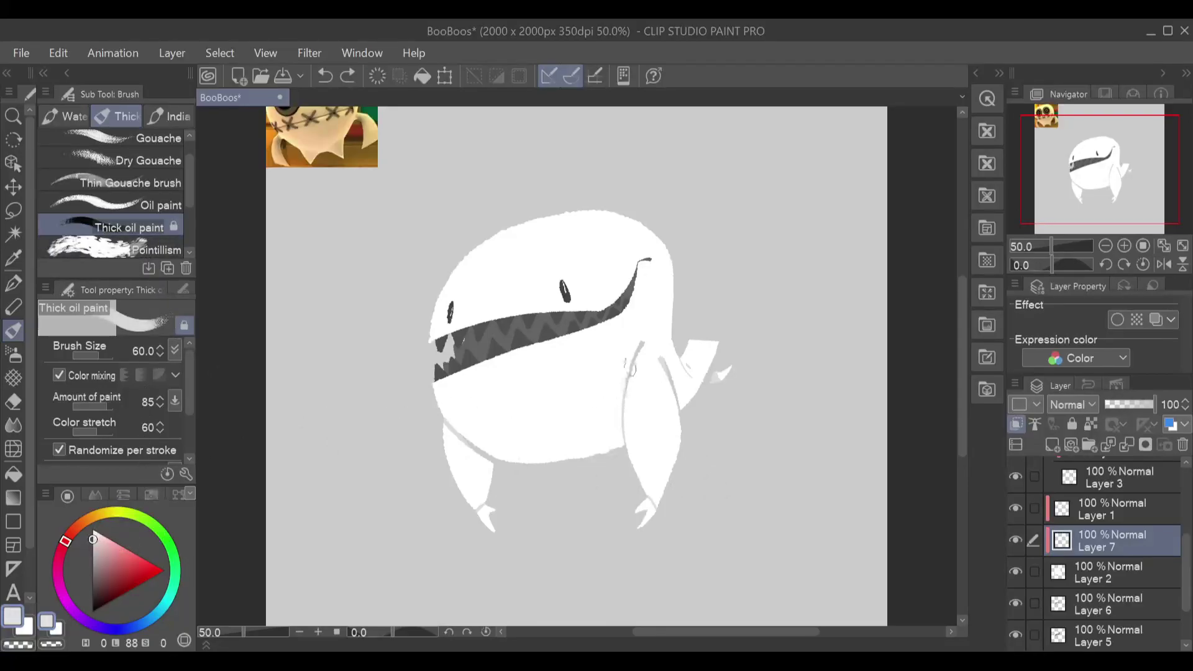
{"action": "mouse_move", "coordinate": [630, 352]}
{"action": "left_mouse_down"}
{"action": "mouse_move", "coordinate": [613, 473]}
{"action": "mouse_move", "coordinate": [629, 368]}
{"action": "mouse_move", "coordinate": [623, 468]}
{"action": "mouse_move", "coordinate": [623, 373]}
{"action": "mouse_move", "coordinate": [623, 440]}
{"action": "left_mouse_up"}
{"action": "key", "text": "ctrl+z"}
{"action": "key", "text": "ctrl+z"}
Step: Paint light grey shading along the belly's lower edge and beside the near arm with the Oil paint brush
{"action": "left_click", "coordinate": [118, 203]}
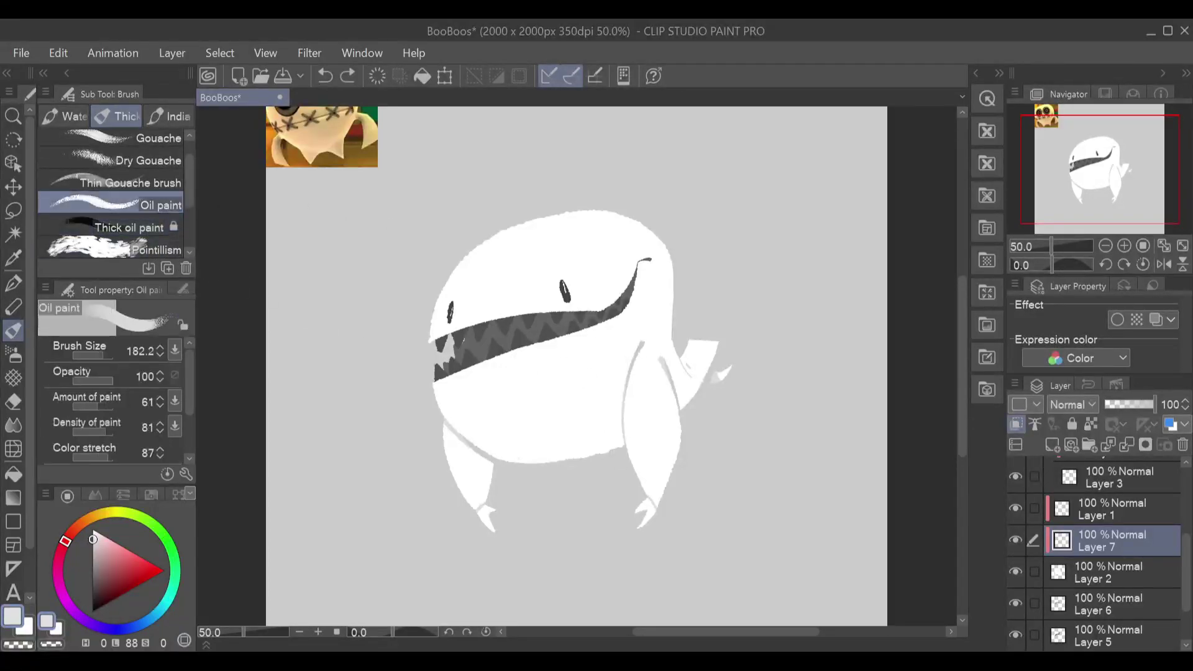
{"action": "mouse_move", "coordinate": [628, 346]}
{"action": "left_mouse_down"}
{"action": "mouse_move", "coordinate": [602, 412]}
{"action": "mouse_move", "coordinate": [602, 474]}
{"action": "left_mouse_up"}
{"action": "key", "text": "ctrl+z"}
{"action": "mouse_move", "coordinate": [629, 346]}
{"action": "left_mouse_down"}
{"action": "mouse_move", "coordinate": [619, 465]}
{"action": "mouse_move", "coordinate": [618, 363]}
{"action": "mouse_move", "coordinate": [602, 464]}
{"action": "left_mouse_up"}
{"action": "left_click_drag", "start_coordinate": [618, 409], "coordinate": [638, 478]}
{"action": "mouse_move", "coordinate": [637, 434]}
{"action": "left_mouse_down"}
{"action": "mouse_move", "coordinate": [617, 413]}
{"action": "mouse_move", "coordinate": [627, 473]}
{"action": "mouse_move", "coordinate": [600, 397]}
{"action": "mouse_move", "coordinate": [600, 484]}
{"action": "mouse_move", "coordinate": [589, 410]}
{"action": "mouse_move", "coordinate": [579, 483]}
{"action": "mouse_move", "coordinate": [563, 437]}
{"action": "mouse_move", "coordinate": [554, 482]}
{"action": "mouse_move", "coordinate": [528, 469]}
{"action": "mouse_move", "coordinate": [616, 455]}
{"action": "mouse_move", "coordinate": [568, 465]}
{"action": "mouse_move", "coordinate": [543, 428]}
{"action": "mouse_move", "coordinate": [546, 479]}
{"action": "mouse_move", "coordinate": [520, 426]}
{"action": "mouse_move", "coordinate": [508, 457]}
{"action": "mouse_move", "coordinate": [477, 432]}
{"action": "mouse_move", "coordinate": [490, 445]}
{"action": "mouse_move", "coordinate": [462, 438]}
{"action": "mouse_move", "coordinate": [485, 481]}
{"action": "mouse_move", "coordinate": [476, 466]}
{"action": "mouse_move", "coordinate": [500, 472]}
{"action": "mouse_move", "coordinate": [516, 420]}
{"action": "mouse_move", "coordinate": [572, 430]}
{"action": "mouse_move", "coordinate": [584, 359]}
{"action": "mouse_move", "coordinate": [575, 408]}
{"action": "mouse_move", "coordinate": [598, 366]}
{"action": "mouse_move", "coordinate": [596, 474]}
{"action": "mouse_move", "coordinate": [622, 365]}
{"action": "mouse_move", "coordinate": [621, 447]}
{"action": "left_mouse_up"}
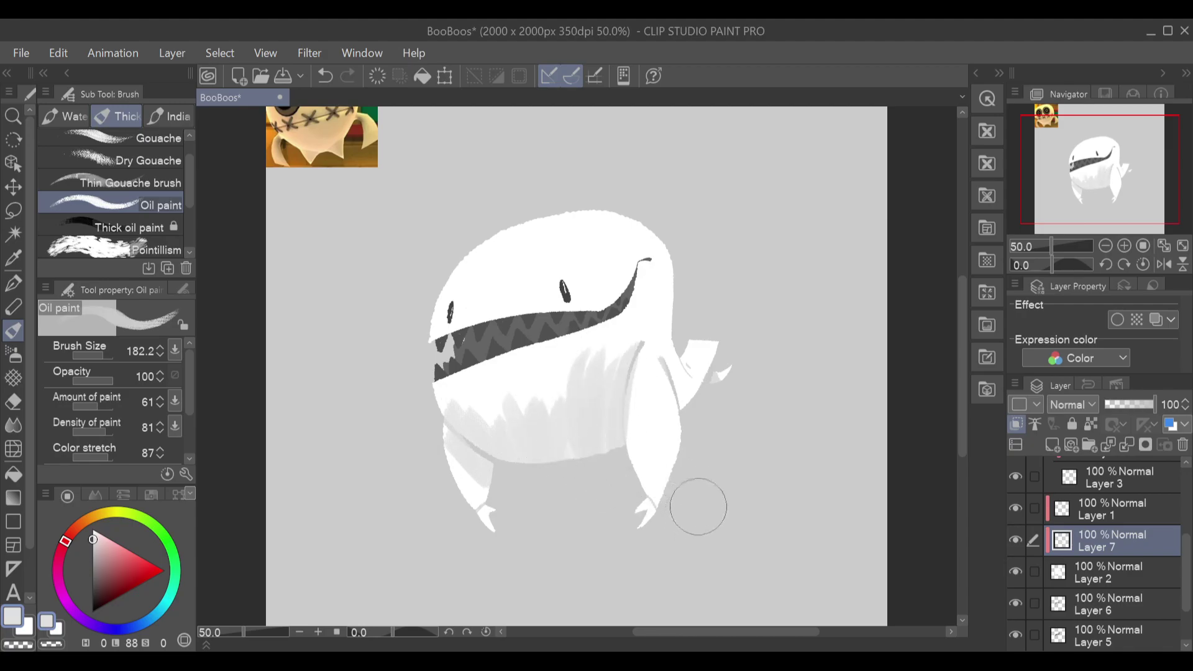
Step: Sample white from the body and blend it over the belly shading up to the mouth corner
{"action": "left_click", "coordinate": [553, 355], "text": "alt"}
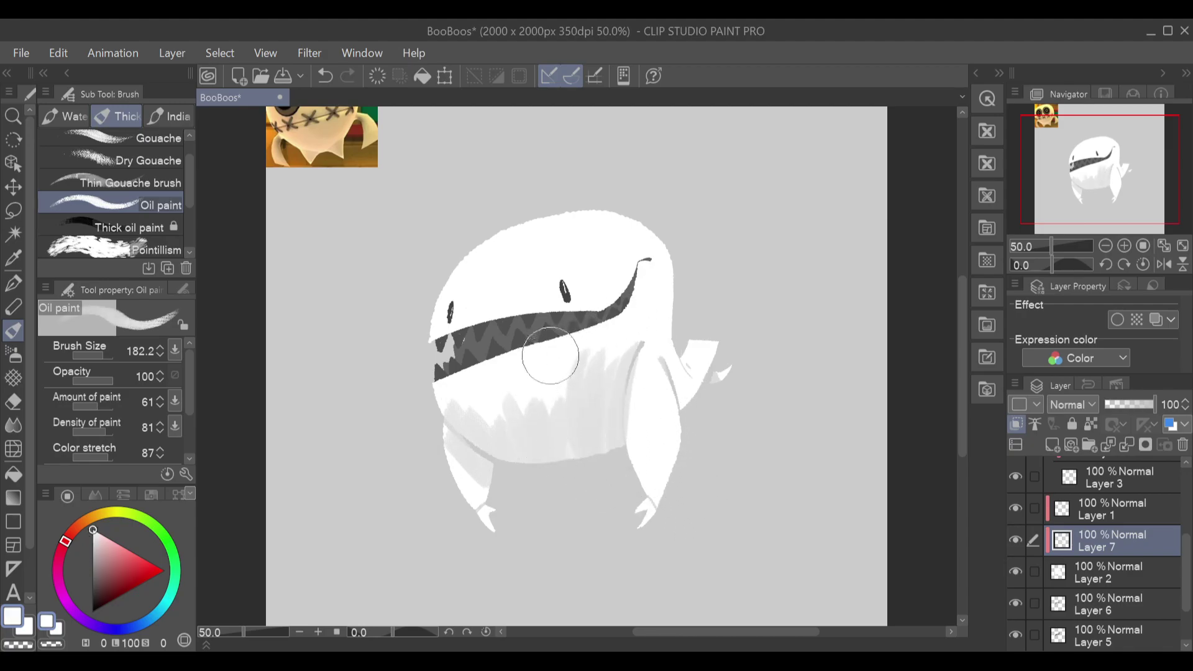
{"action": "mouse_move", "coordinate": [584, 344]}
{"action": "left_mouse_down"}
{"action": "mouse_move", "coordinate": [566, 409]}
{"action": "mouse_move", "coordinate": [600, 330]}
{"action": "mouse_move", "coordinate": [598, 406]}
{"action": "mouse_move", "coordinate": [627, 332]}
{"action": "mouse_move", "coordinate": [618, 397]}
{"action": "mouse_move", "coordinate": [638, 360]}
{"action": "mouse_move", "coordinate": [623, 413]}
{"action": "mouse_move", "coordinate": [649, 355]}
{"action": "mouse_move", "coordinate": [639, 458]}
{"action": "mouse_move", "coordinate": [637, 381]}
{"action": "mouse_move", "coordinate": [610, 423]}
{"action": "mouse_move", "coordinate": [597, 375]}
{"action": "mouse_move", "coordinate": [556, 413]}
{"action": "mouse_move", "coordinate": [539, 411]}
{"action": "mouse_move", "coordinate": [515, 381]}
{"action": "mouse_move", "coordinate": [487, 424]}
{"action": "mouse_move", "coordinate": [452, 419]}
{"action": "mouse_move", "coordinate": [479, 437]}
{"action": "mouse_move", "coordinate": [636, 397]}
{"action": "mouse_move", "coordinate": [636, 383]}
{"action": "mouse_move", "coordinate": [569, 353]}
{"action": "mouse_move", "coordinate": [481, 364]}
{"action": "mouse_move", "coordinate": [518, 453]}
{"action": "mouse_move", "coordinate": [504, 414]}
{"action": "mouse_move", "coordinate": [459, 410]}
{"action": "mouse_move", "coordinate": [489, 437]}
{"action": "mouse_move", "coordinate": [485, 356]}
{"action": "mouse_move", "coordinate": [586, 396]}
{"action": "mouse_move", "coordinate": [551, 422]}
{"action": "mouse_move", "coordinate": [523, 371]}
{"action": "mouse_move", "coordinate": [490, 387]}
{"action": "mouse_move", "coordinate": [501, 418]}
{"action": "mouse_move", "coordinate": [534, 375]}
{"action": "mouse_move", "coordinate": [551, 425]}
{"action": "mouse_move", "coordinate": [585, 430]}
{"action": "mouse_move", "coordinate": [610, 367]}
{"action": "mouse_move", "coordinate": [560, 424]}
{"action": "mouse_move", "coordinate": [578, 440]}
{"action": "mouse_move", "coordinate": [496, 396]}
{"action": "mouse_move", "coordinate": [475, 455]}
{"action": "mouse_move", "coordinate": [446, 441]}
{"action": "mouse_move", "coordinate": [487, 478]}
{"action": "mouse_move", "coordinate": [468, 450]}
{"action": "left_mouse_up"}
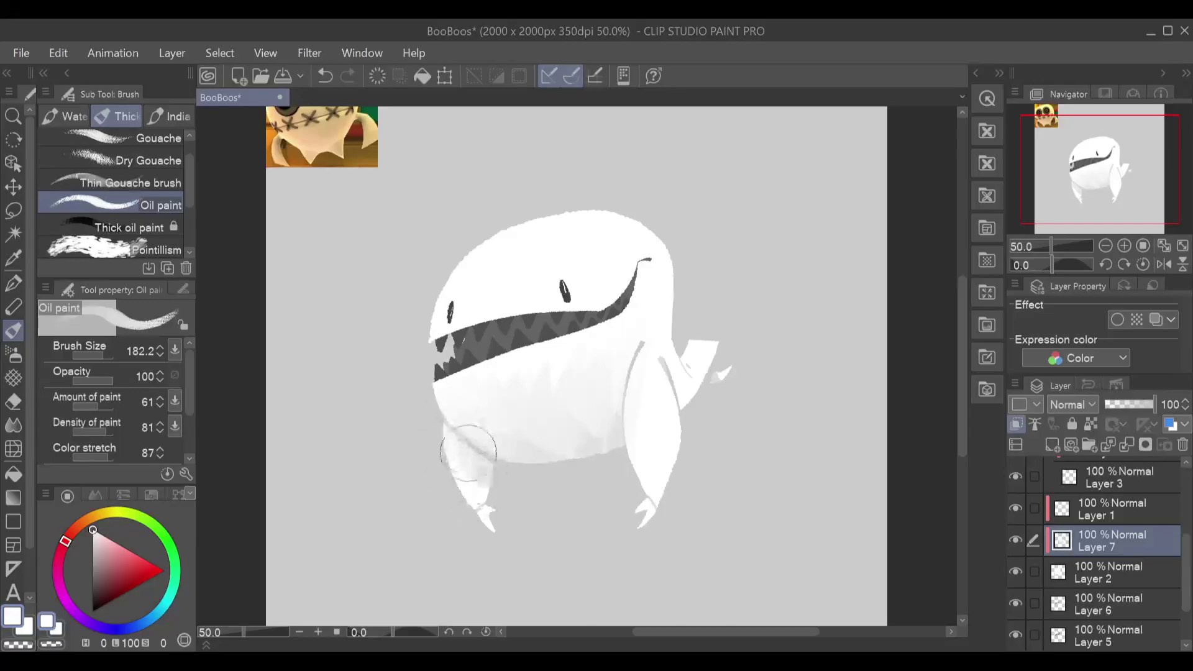
{"action": "mouse_move", "coordinate": [575, 368]}
{"action": "left_mouse_down"}
{"action": "mouse_move", "coordinate": [659, 395]}
{"action": "mouse_move", "coordinate": [671, 423]}
{"action": "mouse_move", "coordinate": [651, 358]}
{"action": "mouse_move", "coordinate": [657, 497]}
{"action": "mouse_move", "coordinate": [692, 457]}
{"action": "mouse_move", "coordinate": [618, 320]}
{"action": "left_mouse_up"}
Step: Choose a slightly darker light grey and shade the near arm and the far arm
{"action": "left_click", "coordinate": [93, 543]}
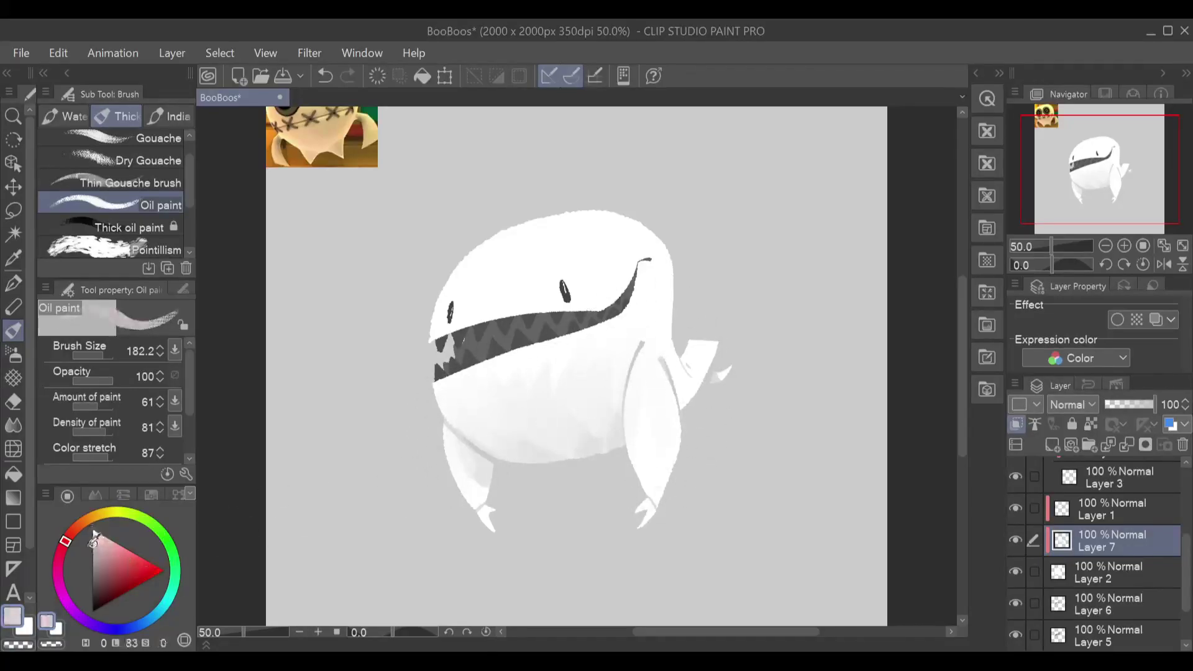
{"action": "mouse_move", "coordinate": [680, 386]}
{"action": "left_mouse_down"}
{"action": "mouse_move", "coordinate": [647, 379]}
{"action": "mouse_move", "coordinate": [656, 459]}
{"action": "mouse_move", "coordinate": [643, 470]}
{"action": "mouse_move", "coordinate": [646, 367]}
{"action": "mouse_move", "coordinate": [651, 506]}
{"action": "left_mouse_up"}
{"action": "mouse_move", "coordinate": [472, 429]}
{"action": "left_mouse_down"}
{"action": "mouse_move", "coordinate": [474, 458]}
{"action": "mouse_move", "coordinate": [497, 522]}
{"action": "mouse_move", "coordinate": [465, 455]}
{"action": "mouse_move", "coordinate": [496, 539]}
{"action": "mouse_move", "coordinate": [493, 490]}
{"action": "mouse_move", "coordinate": [469, 448]}
{"action": "mouse_move", "coordinate": [509, 500]}
{"action": "mouse_move", "coordinate": [475, 480]}
{"action": "left_mouse_up"}
Step: Choose a medium grey and darken the far arm, the near arm's outer edge and the tail
{"action": "left_click_drag", "start_coordinate": [109, 553], "coordinate": [92, 572]}
{"action": "mouse_move", "coordinate": [474, 447]}
{"action": "left_mouse_down"}
{"action": "mouse_move", "coordinate": [499, 532]}
{"action": "mouse_move", "coordinate": [460, 450]}
{"action": "mouse_move", "coordinate": [493, 554]}
{"action": "mouse_move", "coordinate": [482, 473]}
{"action": "left_mouse_up"}
{"action": "left_click_drag", "start_coordinate": [663, 360], "coordinate": [666, 554]}
{"action": "left_click_drag", "start_coordinate": [645, 398], "coordinate": [660, 507]}
{"action": "key", "text": "ctrl+z"}
{"action": "key", "text": "ctrl+z"}
{"action": "mouse_move", "coordinate": [673, 424]}
{"action": "left_mouse_down"}
{"action": "mouse_move", "coordinate": [656, 522]}
{"action": "mouse_move", "coordinate": [643, 488]}
{"action": "mouse_move", "coordinate": [666, 469]}
{"action": "left_mouse_up"}
{"action": "mouse_move", "coordinate": [696, 338]}
{"action": "left_mouse_down"}
{"action": "mouse_move", "coordinate": [702, 374]}
{"action": "mouse_move", "coordinate": [730, 371]}
{"action": "mouse_move", "coordinate": [723, 355]}
{"action": "mouse_move", "coordinate": [693, 355]}
{"action": "mouse_move", "coordinate": [696, 386]}
{"action": "mouse_move", "coordinate": [686, 324]}
{"action": "mouse_move", "coordinate": [683, 401]}
{"action": "mouse_move", "coordinate": [679, 279]}
{"action": "mouse_move", "coordinate": [678, 305]}
{"action": "mouse_move", "coordinate": [649, 321]}
{"action": "mouse_move", "coordinate": [658, 281]}
{"action": "mouse_move", "coordinate": [649, 339]}
{"action": "mouse_move", "coordinate": [671, 290]}
{"action": "mouse_move", "coordinate": [647, 349]}
{"action": "mouse_move", "coordinate": [673, 277]}
{"action": "mouse_move", "coordinate": [652, 414]}
{"action": "mouse_move", "coordinate": [652, 349]}
{"action": "mouse_move", "coordinate": [662, 412]}
{"action": "mouse_move", "coordinate": [655, 383]}
{"action": "mouse_move", "coordinate": [649, 462]}
{"action": "mouse_move", "coordinate": [649, 372]}
{"action": "mouse_move", "coordinate": [647, 410]}
{"action": "mouse_move", "coordinate": [654, 401]}
{"action": "mouse_move", "coordinate": [674, 466]}
{"action": "mouse_move", "coordinate": [656, 368]}
{"action": "mouse_move", "coordinate": [669, 478]}
{"action": "mouse_move", "coordinate": [655, 379]}
{"action": "mouse_move", "coordinate": [653, 480]}
{"action": "mouse_move", "coordinate": [655, 392]}
{"action": "mouse_move", "coordinate": [651, 479]}
{"action": "mouse_move", "coordinate": [669, 458]}
{"action": "mouse_move", "coordinate": [674, 419]}
{"action": "mouse_move", "coordinate": [646, 425]}
{"action": "mouse_move", "coordinate": [642, 479]}
{"action": "mouse_move", "coordinate": [641, 388]}
{"action": "mouse_move", "coordinate": [648, 420]}
{"action": "left_mouse_up"}
Step: Sample white from the head and blend it over both arms and the tail to soften the grey shading
{"action": "left_click", "coordinate": [648, 285], "text": "alt"}
{"action": "mouse_move", "coordinate": [652, 463]}
{"action": "left_mouse_down"}
{"action": "mouse_move", "coordinate": [662, 509]}
{"action": "mouse_move", "coordinate": [653, 479]}
{"action": "left_mouse_up"}
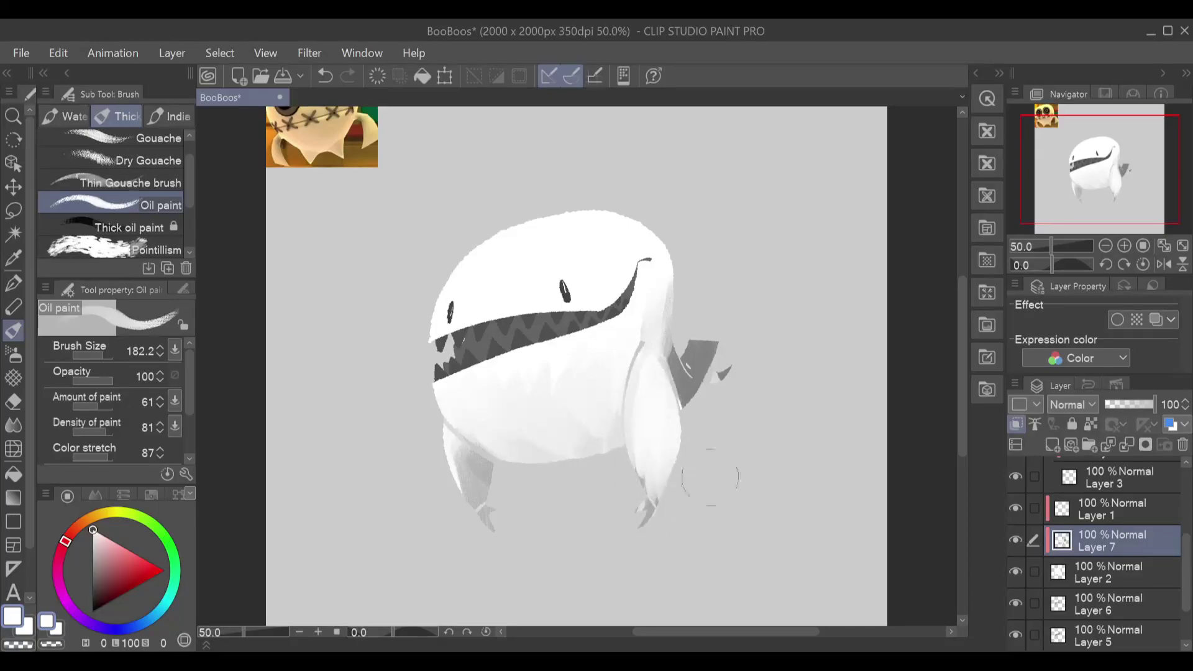
{"action": "mouse_move", "coordinate": [662, 525]}
{"action": "left_mouse_down"}
{"action": "mouse_move", "coordinate": [666, 473]}
{"action": "mouse_move", "coordinate": [645, 528]}
{"action": "left_mouse_up"}
{"action": "mouse_move", "coordinate": [655, 474]}
{"action": "left_mouse_down"}
{"action": "mouse_move", "coordinate": [667, 506]}
{"action": "mouse_move", "coordinate": [668, 445]}
{"action": "mouse_move", "coordinate": [675, 470]}
{"action": "left_mouse_up"}
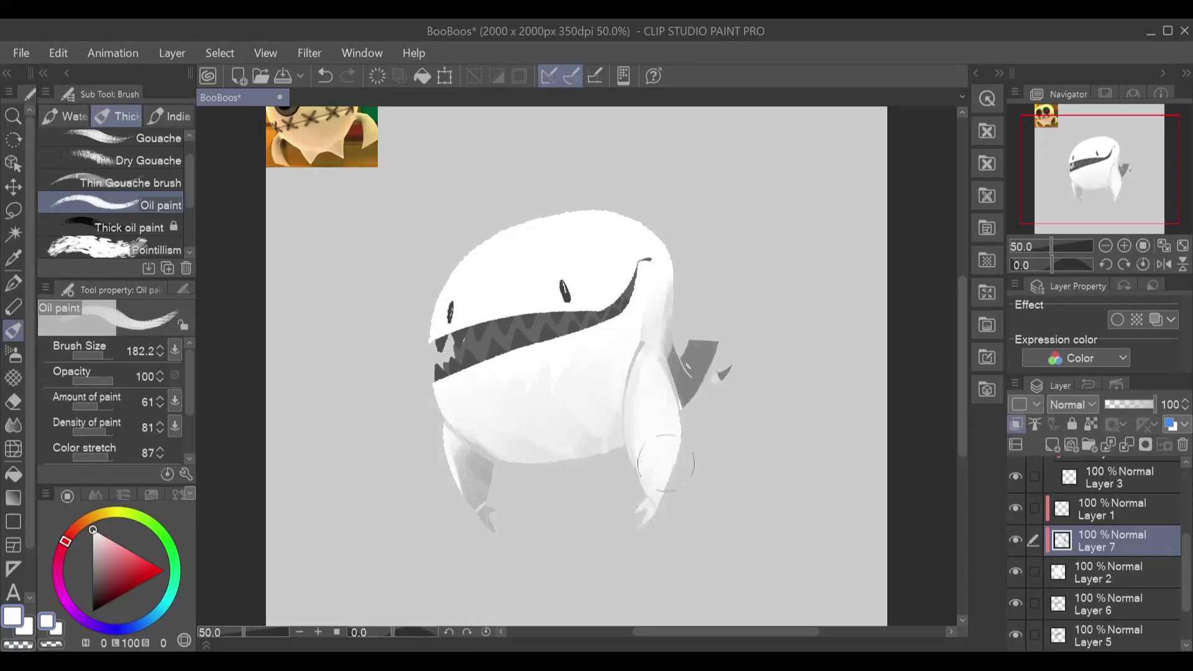
{"action": "left_click_drag", "start_coordinate": [457, 455], "coordinate": [475, 536]}
{"action": "mouse_move", "coordinate": [446, 433]}
{"action": "left_mouse_down"}
{"action": "mouse_move", "coordinate": [490, 516]}
{"action": "mouse_move", "coordinate": [460, 454]}
{"action": "mouse_move", "coordinate": [478, 491]}
{"action": "mouse_move", "coordinate": [489, 469]}
{"action": "mouse_move", "coordinate": [496, 489]}
{"action": "left_mouse_up"}
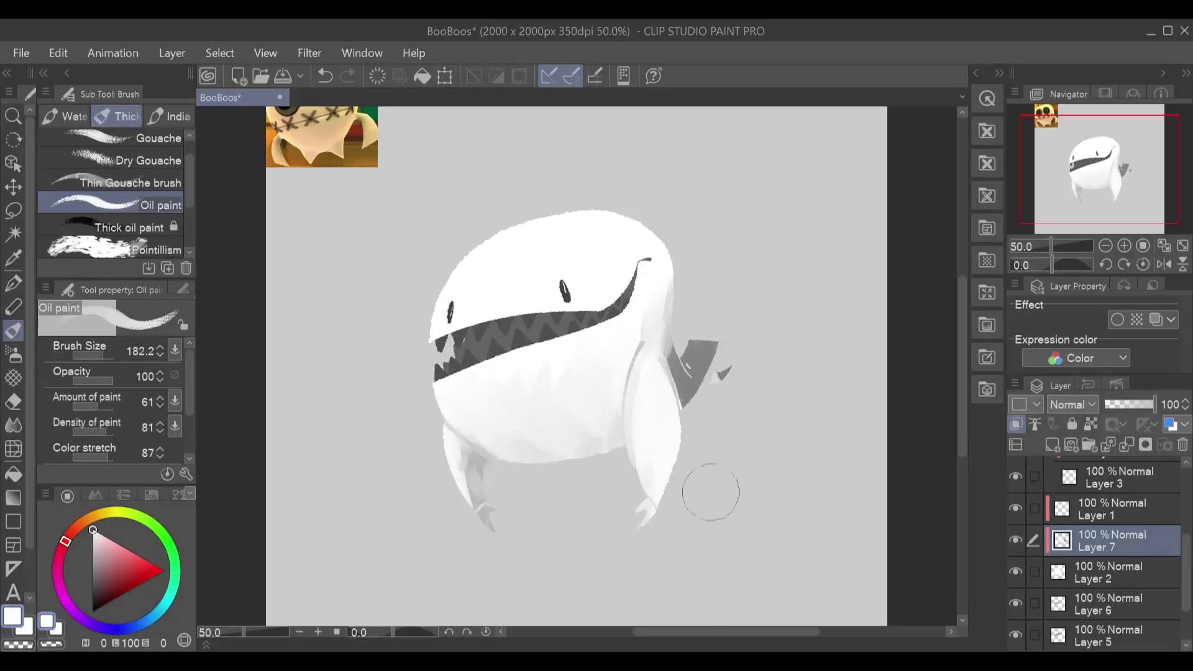
{"action": "mouse_move", "coordinate": [701, 358]}
{"action": "left_mouse_down"}
{"action": "mouse_move", "coordinate": [701, 326]}
{"action": "mouse_move", "coordinate": [707, 349]}
{"action": "mouse_move", "coordinate": [686, 408]}
{"action": "mouse_move", "coordinate": [664, 313]}
{"action": "mouse_move", "coordinate": [675, 345]}
{"action": "mouse_move", "coordinate": [680, 267]}
{"action": "mouse_move", "coordinate": [666, 317]}
{"action": "mouse_move", "coordinate": [679, 255]}
{"action": "mouse_move", "coordinate": [670, 347]}
{"action": "mouse_move", "coordinate": [663, 282]}
{"action": "mouse_move", "coordinate": [684, 249]}
{"action": "mouse_move", "coordinate": [666, 363]}
{"action": "mouse_move", "coordinate": [687, 376]}
{"action": "mouse_move", "coordinate": [691, 401]}
{"action": "mouse_move", "coordinate": [709, 330]}
{"action": "mouse_move", "coordinate": [692, 385]}
{"action": "mouse_move", "coordinate": [708, 376]}
{"action": "mouse_move", "coordinate": [718, 334]}
{"action": "mouse_move", "coordinate": [683, 409]}
{"action": "left_mouse_up"}
{"action": "mouse_move", "coordinate": [711, 333]}
{"action": "left_mouse_down"}
{"action": "mouse_move", "coordinate": [679, 407]}
{"action": "mouse_move", "coordinate": [680, 355]}
{"action": "left_mouse_up"}
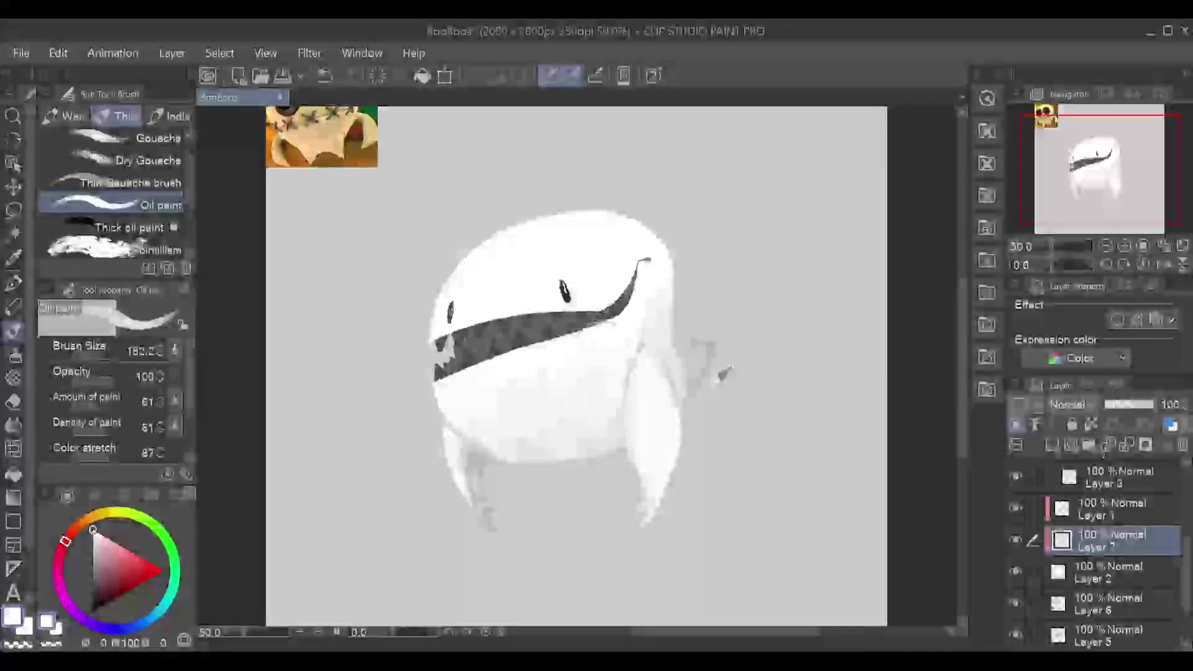
Step: Choose a light grey and paint shading patches below the mouth corner and on the head behind the eye
{"action": "left_click_drag", "start_coordinate": [92, 530], "coordinate": [93, 551]}
{"action": "key", "text": "ctrl+z"}
{"action": "mouse_move", "coordinate": [563, 356]}
{"action": "left_mouse_down"}
{"action": "mouse_move", "coordinate": [552, 413]}
{"action": "mouse_move", "coordinate": [592, 334]}
{"action": "mouse_move", "coordinate": [580, 375]}
{"action": "mouse_move", "coordinate": [605, 346]}
{"action": "left_mouse_up"}
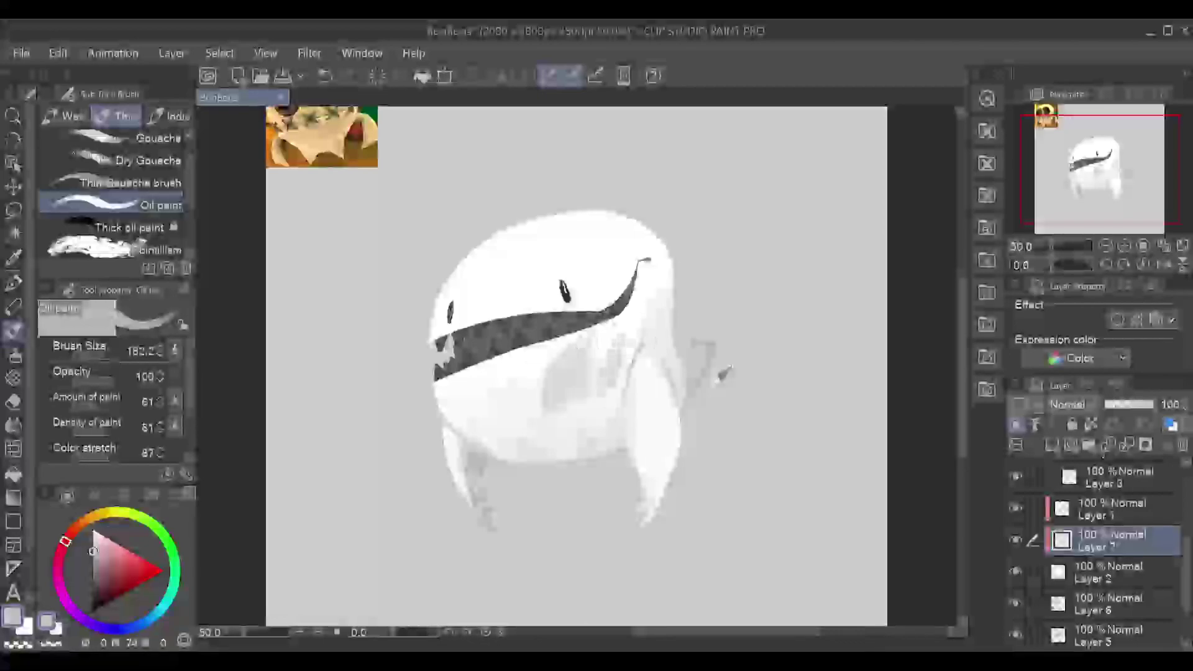
{"action": "mouse_move", "coordinate": [648, 243]}
{"action": "left_mouse_down"}
{"action": "mouse_move", "coordinate": [606, 289]}
{"action": "mouse_move", "coordinate": [631, 258]}
{"action": "mouse_move", "coordinate": [585, 292]}
{"action": "left_mouse_up"}
{"action": "mouse_move", "coordinate": [616, 255]}
{"action": "left_mouse_down"}
{"action": "mouse_move", "coordinate": [606, 236]}
{"action": "mouse_move", "coordinate": [581, 273]}
{"action": "mouse_move", "coordinate": [562, 257]}
{"action": "mouse_move", "coordinate": [537, 262]}
{"action": "mouse_move", "coordinate": [497, 298]}
{"action": "mouse_move", "coordinate": [571, 304]}
{"action": "mouse_move", "coordinate": [656, 258]}
{"action": "mouse_move", "coordinate": [653, 298]}
{"action": "mouse_move", "coordinate": [619, 326]}
{"action": "mouse_move", "coordinate": [665, 277]}
{"action": "left_mouse_up"}
Step: Sample white and blend the grey patch on the head between the eye and the mouth corner
{"action": "left_click", "coordinate": [653, 245], "text": "alt"}
{"action": "mouse_move", "coordinate": [498, 304]}
{"action": "left_mouse_down"}
{"action": "mouse_move", "coordinate": [510, 279]}
{"action": "mouse_move", "coordinate": [528, 270]}
{"action": "mouse_move", "coordinate": [540, 283]}
{"action": "mouse_move", "coordinate": [528, 245]}
{"action": "mouse_move", "coordinate": [566, 296]}
{"action": "left_mouse_up"}
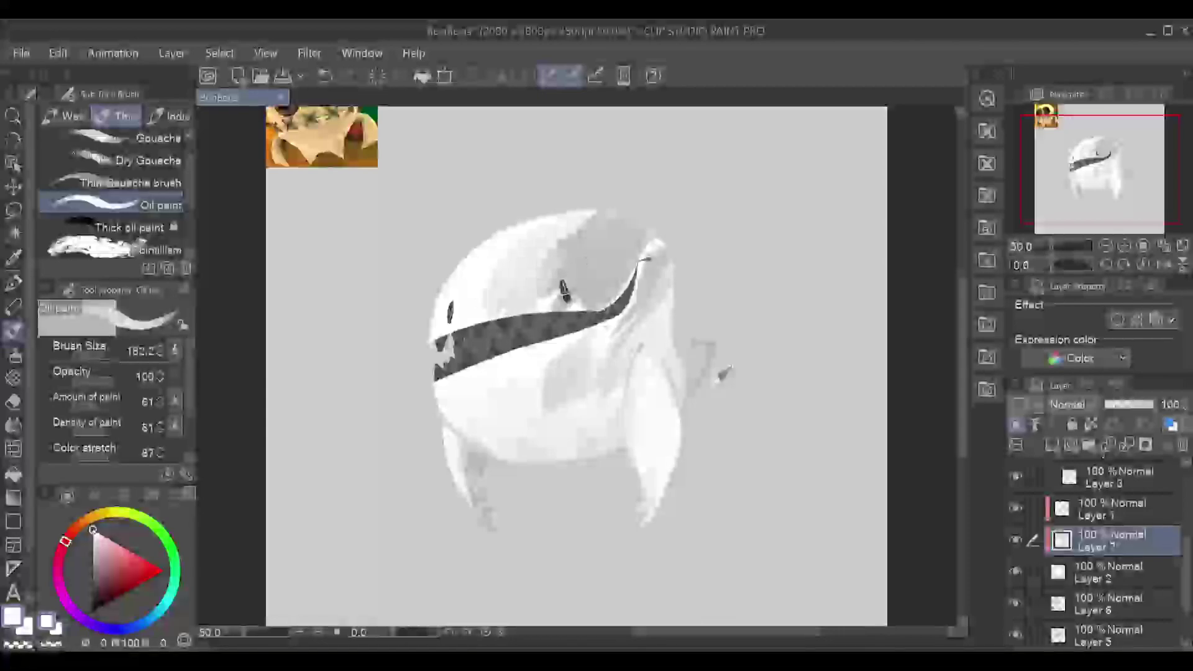
{"action": "mouse_move", "coordinate": [562, 220]}
{"action": "left_mouse_down"}
{"action": "mouse_move", "coordinate": [590, 215]}
{"action": "mouse_move", "coordinate": [547, 266]}
{"action": "left_mouse_up"}
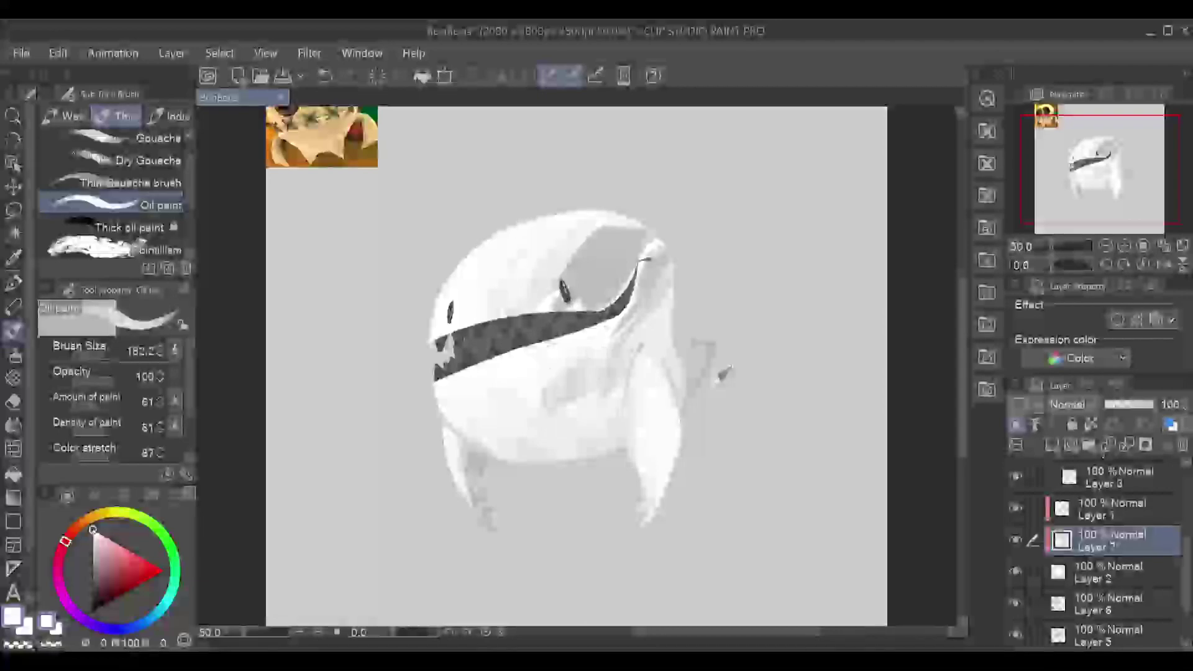
{"action": "key", "text": "ctrl+z"}
{"action": "key", "text": "ctrl+z"}
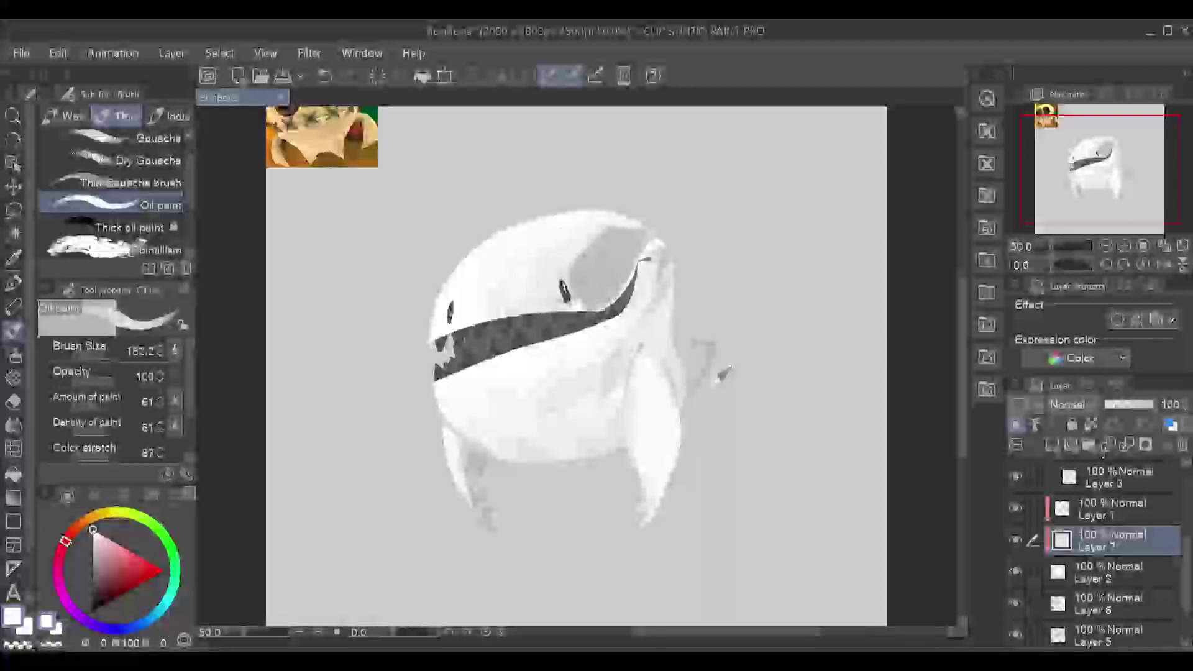
{"action": "left_click_drag", "start_coordinate": [624, 214], "coordinate": [569, 302]}
{"action": "mouse_move", "coordinate": [603, 246]}
{"action": "left_mouse_down"}
{"action": "mouse_move", "coordinate": [572, 295]}
{"action": "mouse_move", "coordinate": [591, 285]}
{"action": "mouse_move", "coordinate": [603, 302]}
{"action": "left_mouse_up"}
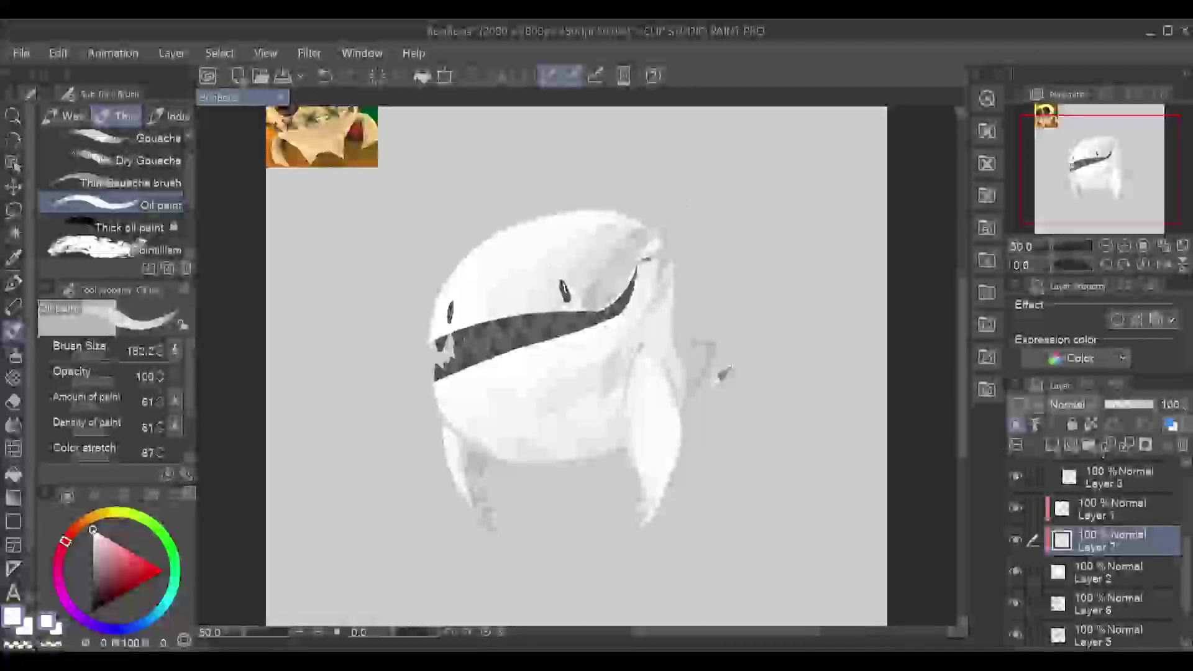
Step: Soften the shading around the mouth corner and the back of the head, and brush white over the tail
{"action": "left_click_drag", "start_coordinate": [644, 261], "coordinate": [622, 301]}
{"action": "left_click_drag", "start_coordinate": [659, 237], "coordinate": [644, 273]}
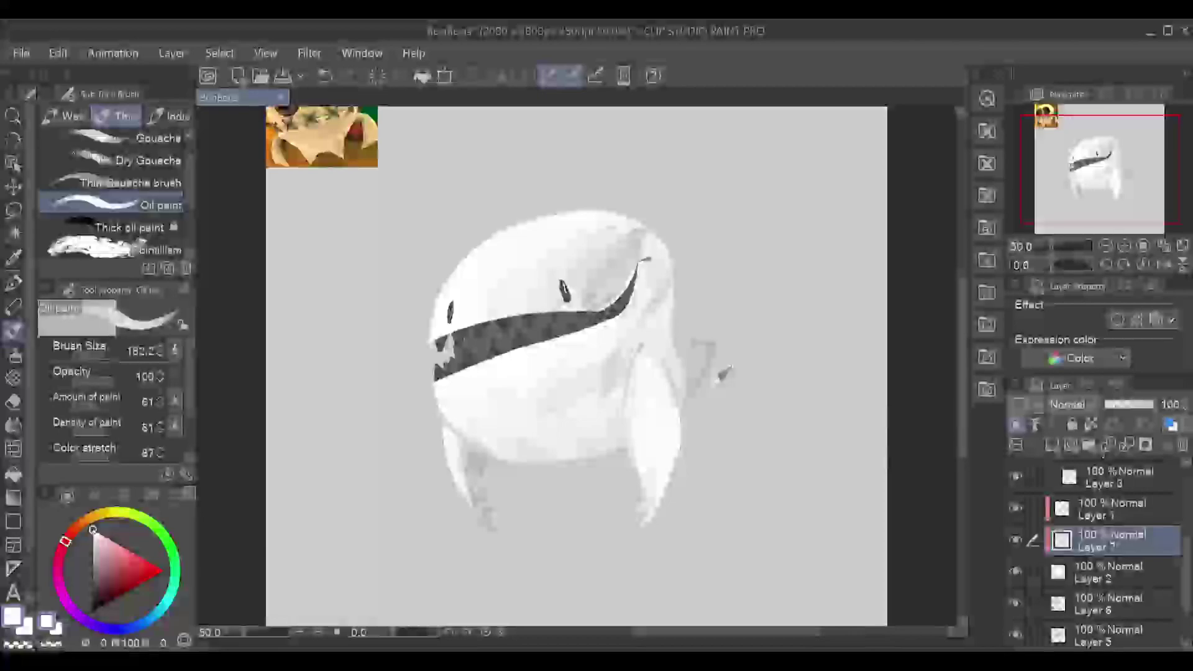
{"action": "left_click_drag", "start_coordinate": [650, 280], "coordinate": [616, 317]}
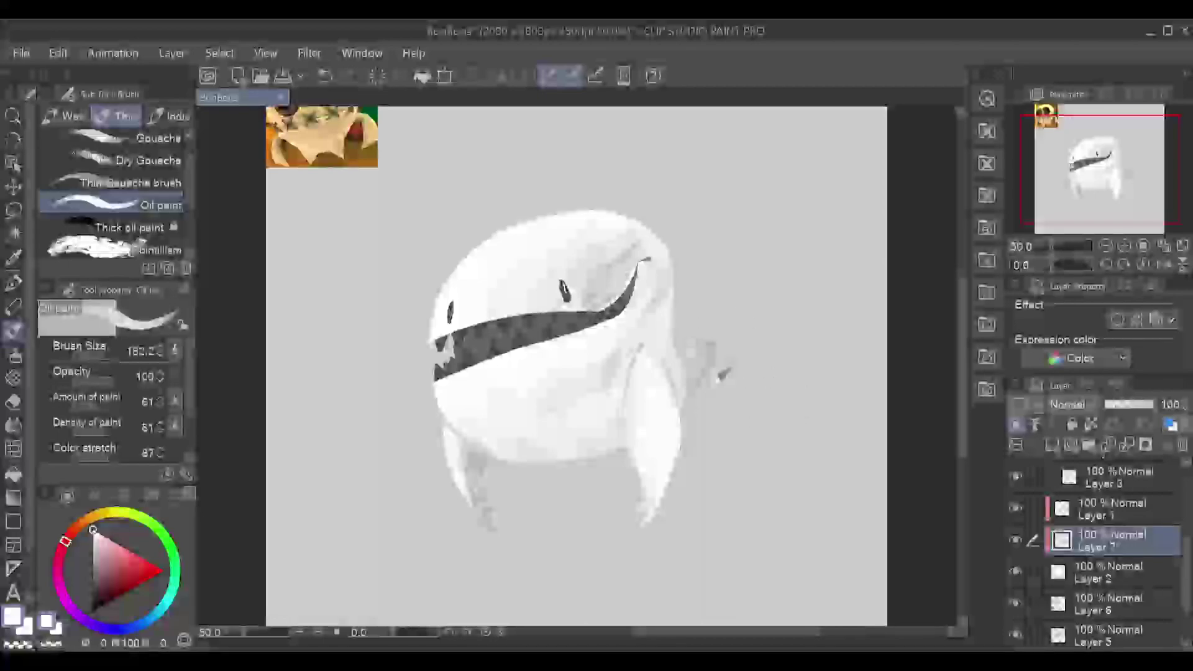
{"action": "left_click_drag", "start_coordinate": [719, 374], "coordinate": [705, 349]}
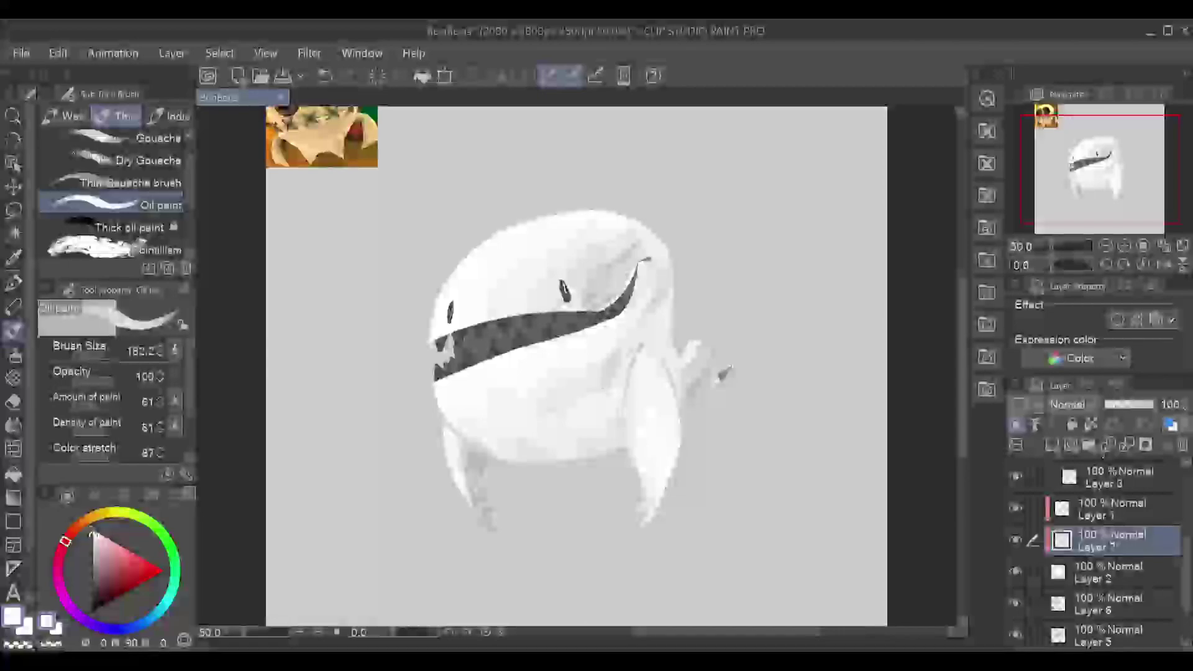
Step: Choose a near-white and brush over the tips of both arms to soften their grey shading
{"action": "left_click", "coordinate": [93, 536]}
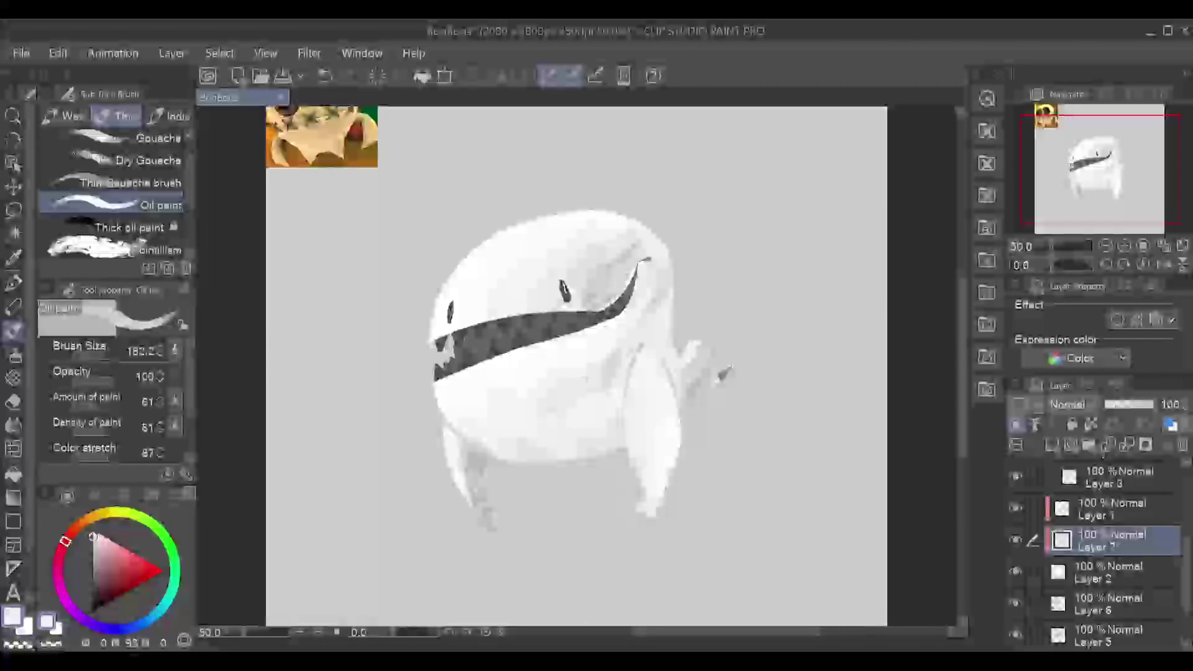
{"action": "left_click", "coordinate": [586, 378], "text": "alt"}
{"action": "left_click_drag", "start_coordinate": [474, 459], "coordinate": [483, 510]}
{"action": "left_click_drag", "start_coordinate": [671, 476], "coordinate": [646, 524]}
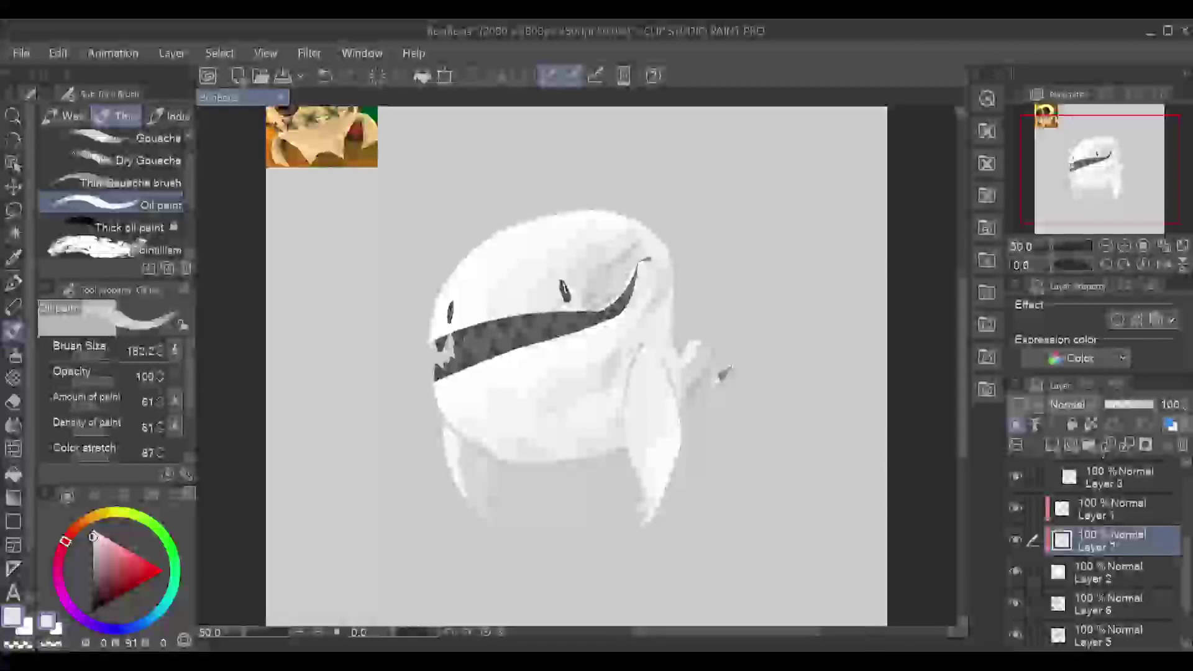
Step: Paint muted pink patches on the lower jaw and blend them into the body with white
{"action": "mouse_move", "coordinate": [109, 553]}
{"action": "left_mouse_down"}
{"action": "mouse_move", "coordinate": [110, 539]}
{"action": "mouse_move", "coordinate": [107, 550]}
{"action": "left_mouse_up"}
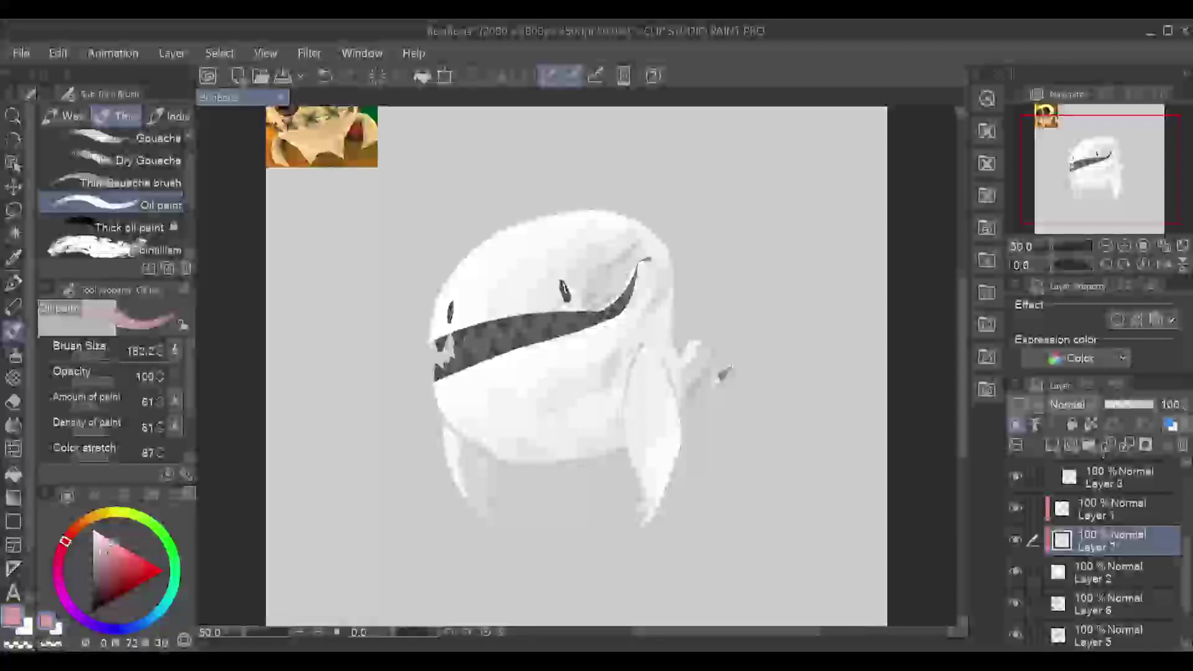
{"action": "mouse_move", "coordinate": [560, 422]}
{"action": "left_mouse_down"}
{"action": "mouse_move", "coordinate": [567, 384]}
{"action": "mouse_move", "coordinate": [488, 422]}
{"action": "left_mouse_up"}
{"action": "left_click", "coordinate": [94, 533]}
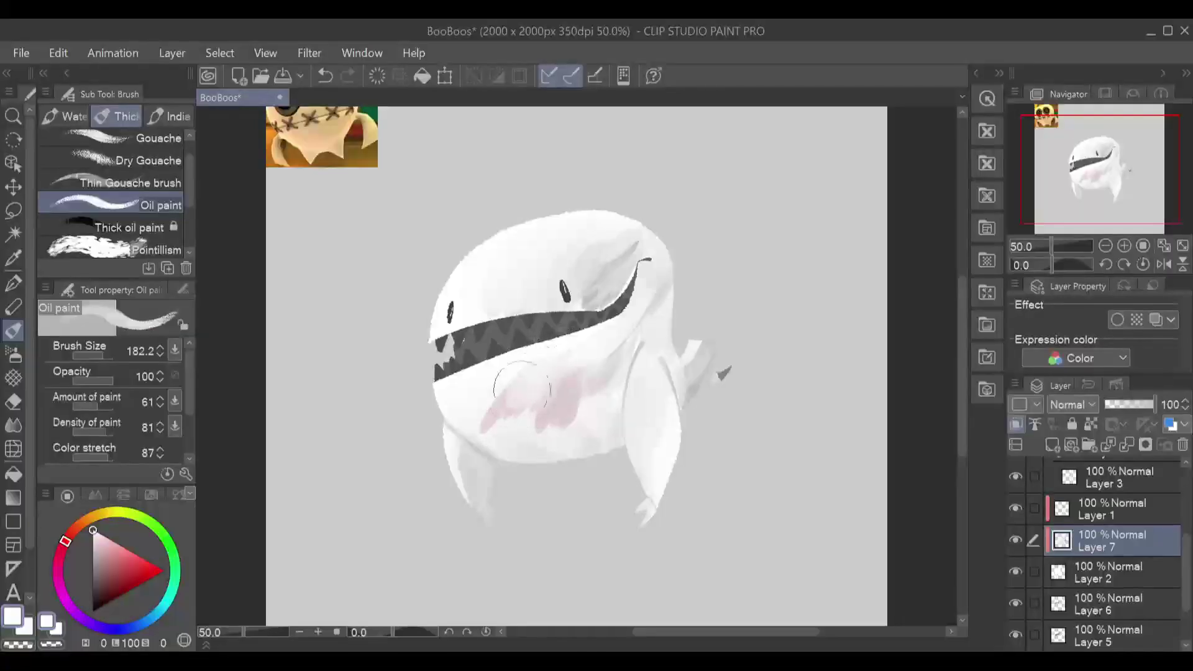
{"action": "mouse_move", "coordinate": [528, 363]}
{"action": "left_mouse_down"}
{"action": "mouse_move", "coordinate": [490, 446]}
{"action": "mouse_move", "coordinate": [488, 420]}
{"action": "mouse_move", "coordinate": [504, 415]}
{"action": "mouse_move", "coordinate": [501, 425]}
{"action": "mouse_move", "coordinate": [552, 376]}
{"action": "mouse_move", "coordinate": [520, 429]}
{"action": "mouse_move", "coordinate": [528, 406]}
{"action": "mouse_move", "coordinate": [606, 341]}
{"action": "mouse_move", "coordinate": [581, 395]}
{"action": "mouse_move", "coordinate": [528, 421]}
{"action": "mouse_move", "coordinate": [585, 397]}
{"action": "mouse_move", "coordinate": [583, 363]}
{"action": "mouse_move", "coordinate": [557, 420]}
{"action": "mouse_move", "coordinate": [596, 359]}
{"action": "mouse_move", "coordinate": [573, 435]}
{"action": "mouse_move", "coordinate": [591, 390]}
{"action": "left_mouse_up"}
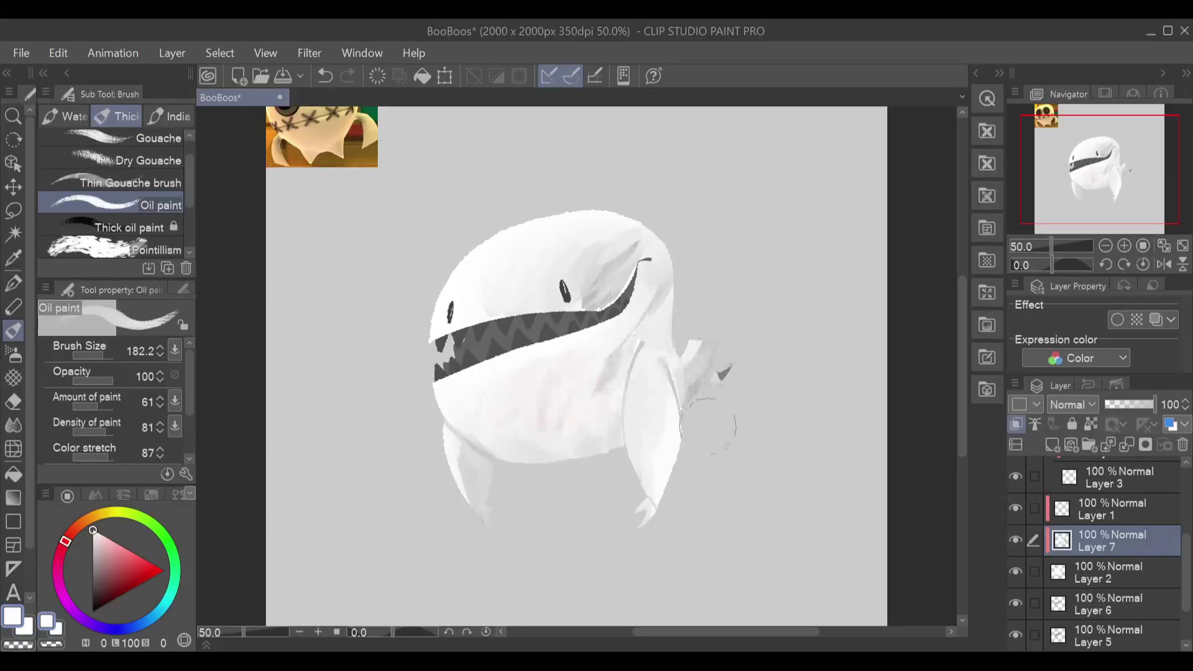
Step: Choose a light pink and paint a blush band from the mouth corner down along the lower jaw, redoing the first strokes
{"action": "left_click", "coordinate": [107, 545]}
{"action": "mouse_move", "coordinate": [480, 405]}
{"action": "left_mouse_down"}
{"action": "mouse_move", "coordinate": [599, 341]}
{"action": "mouse_move", "coordinate": [609, 352]}
{"action": "left_mouse_up"}
{"action": "key", "text": "ctrl+z"}
{"action": "left_click_drag", "start_coordinate": [649, 303], "coordinate": [570, 358]}
{"action": "key", "text": "ctrl+z"}
{"action": "left_click_drag", "start_coordinate": [652, 299], "coordinate": [579, 362]}
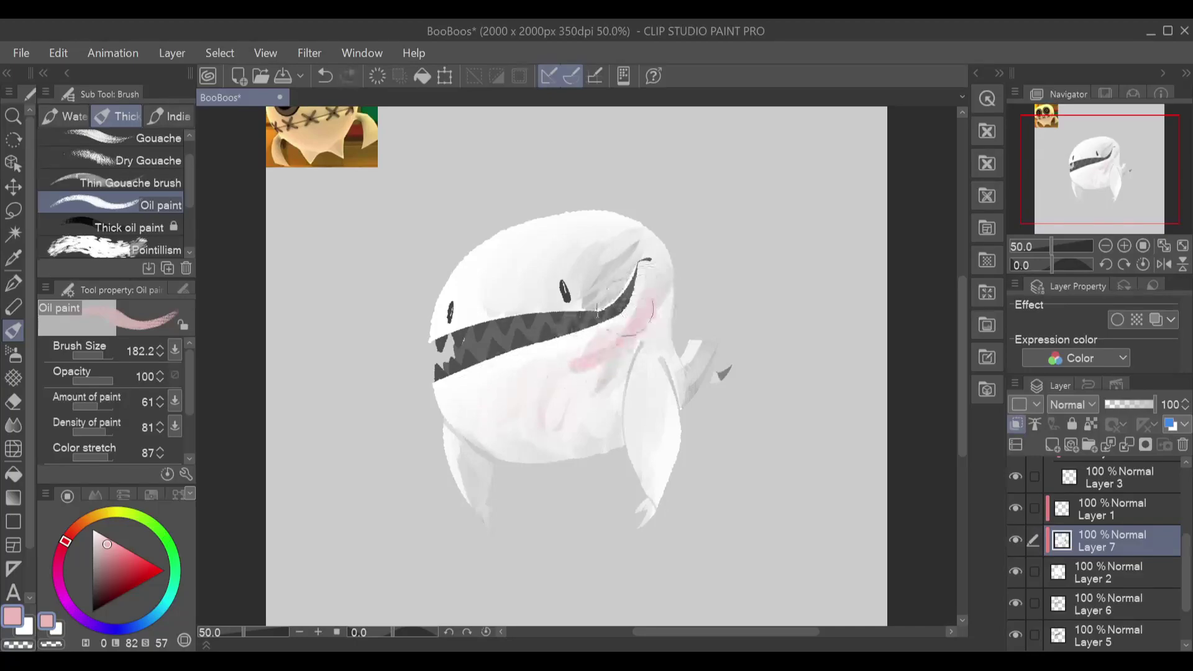
{"action": "left_click_drag", "start_coordinate": [636, 320], "coordinate": [534, 371]}
{"action": "left_click_drag", "start_coordinate": [599, 345], "coordinate": [522, 394]}
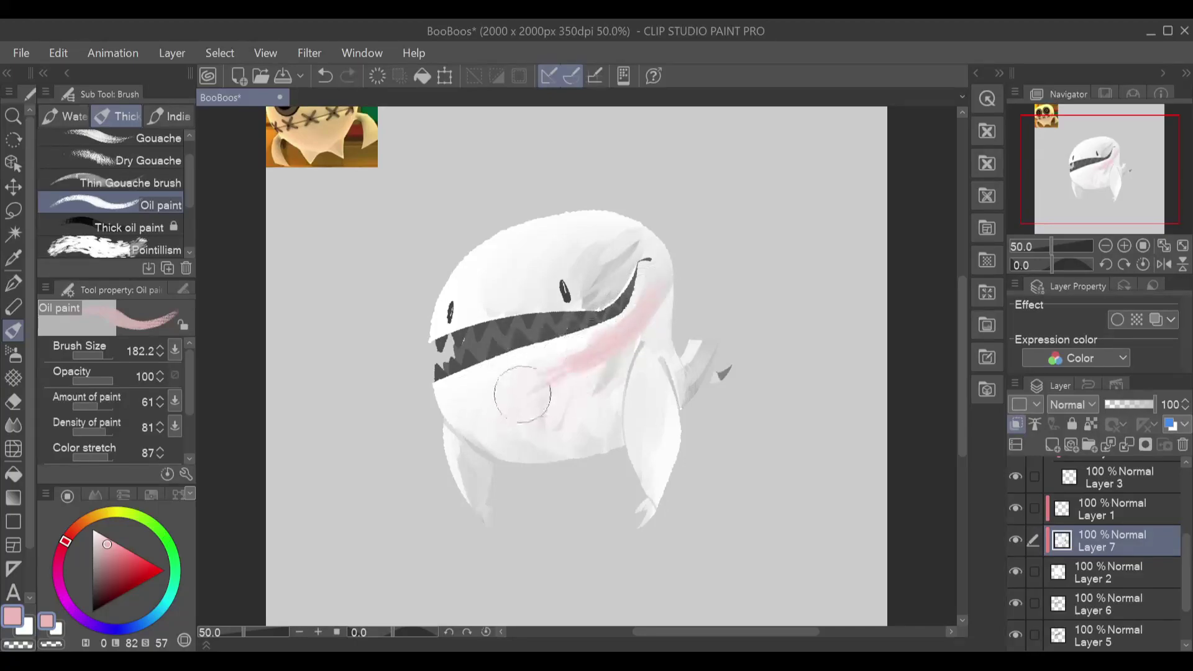
Step: Sample white from the body and blend the pink blush below the mouth corner
{"action": "left_click", "coordinate": [549, 351], "text": "alt"}
{"action": "left_click_drag", "start_coordinate": [593, 335], "coordinate": [528, 394]}
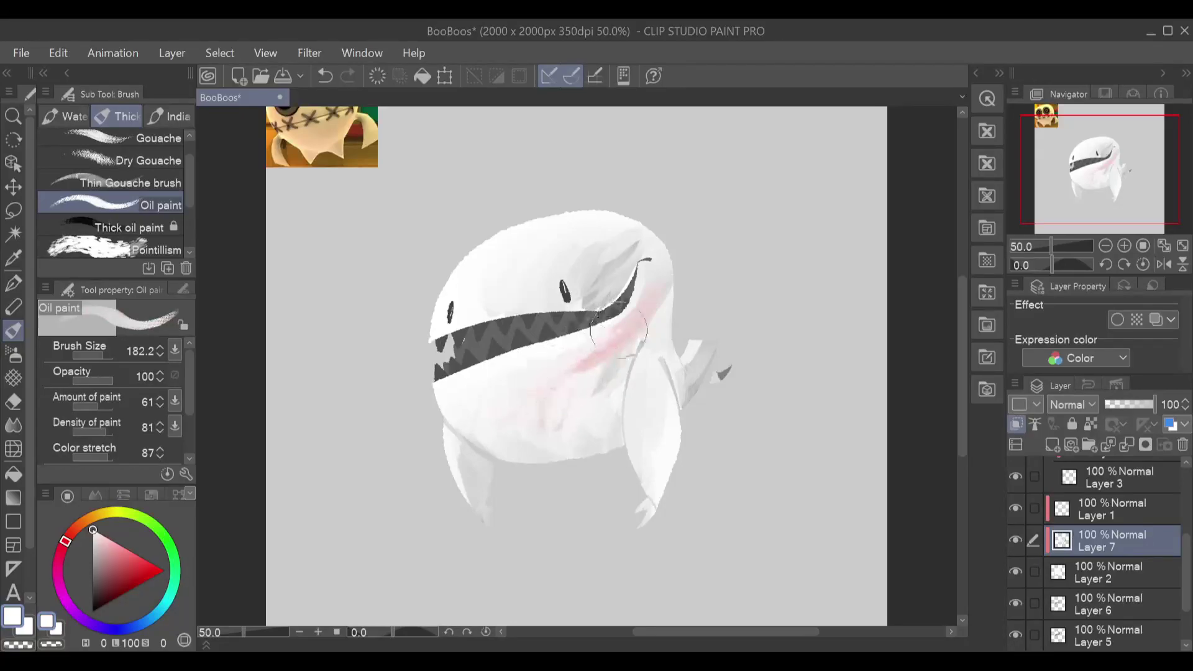
{"action": "mouse_move", "coordinate": [589, 359]}
{"action": "left_mouse_down"}
{"action": "mouse_move", "coordinate": [527, 406]}
{"action": "mouse_move", "coordinate": [519, 430]}
{"action": "mouse_move", "coordinate": [601, 414]}
{"action": "mouse_move", "coordinate": [636, 347]}
{"action": "mouse_move", "coordinate": [567, 400]}
{"action": "mouse_move", "coordinate": [601, 393]}
{"action": "mouse_move", "coordinate": [636, 335]}
{"action": "mouse_move", "coordinate": [611, 361]}
{"action": "mouse_move", "coordinate": [554, 378]}
{"action": "mouse_move", "coordinate": [650, 306]}
{"action": "mouse_move", "coordinate": [611, 363]}
{"action": "mouse_move", "coordinate": [649, 345]}
{"action": "left_mouse_up"}
{"action": "left_click", "coordinate": [655, 373], "text": "alt"}
Step: Sample grey from the tail tip and shade the back of the body and the underside of the belly
{"action": "left_click", "coordinate": [723, 375], "text": "alt"}
{"action": "left_click_drag", "start_coordinate": [650, 316], "coordinate": [609, 352]}
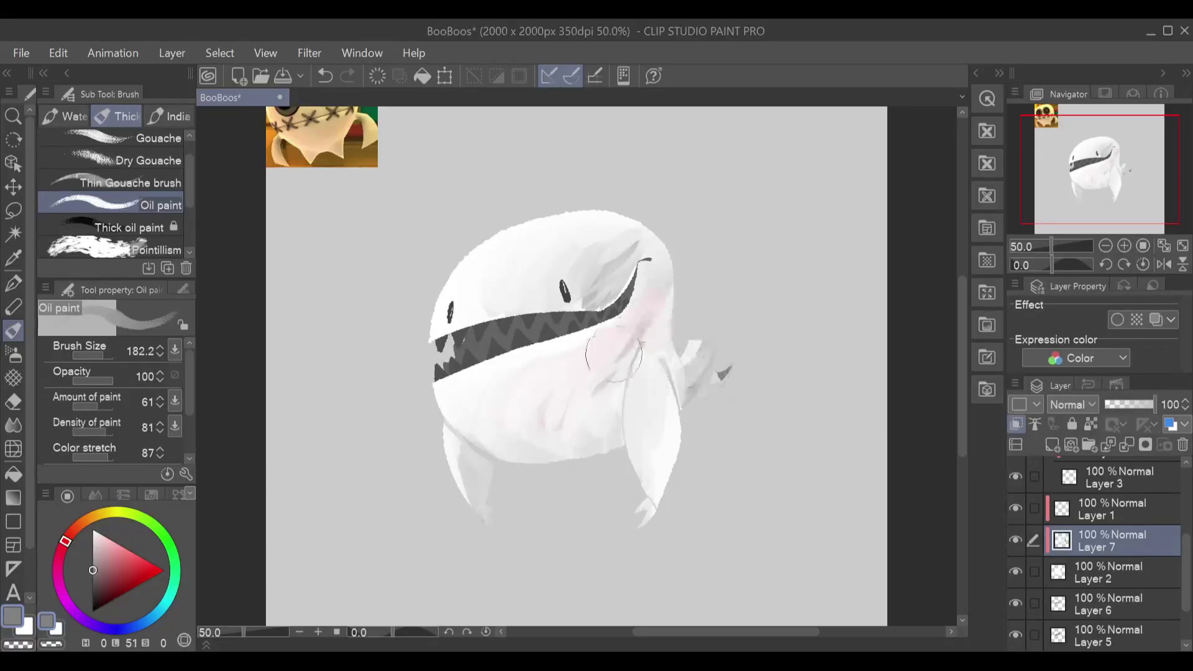
{"action": "mouse_move", "coordinate": [662, 289]}
{"action": "left_mouse_down"}
{"action": "mouse_move", "coordinate": [585, 364]}
{"action": "mouse_move", "coordinate": [640, 319]}
{"action": "mouse_move", "coordinate": [643, 282]}
{"action": "mouse_move", "coordinate": [593, 355]}
{"action": "mouse_move", "coordinate": [694, 317]}
{"action": "mouse_move", "coordinate": [659, 313]}
{"action": "mouse_move", "coordinate": [668, 339]}
{"action": "mouse_move", "coordinate": [693, 288]}
{"action": "mouse_move", "coordinate": [668, 358]}
{"action": "mouse_move", "coordinate": [688, 434]}
{"action": "mouse_move", "coordinate": [698, 349]}
{"action": "mouse_move", "coordinate": [709, 409]}
{"action": "mouse_move", "coordinate": [703, 341]}
{"action": "mouse_move", "coordinate": [684, 345]}
{"action": "mouse_move", "coordinate": [709, 330]}
{"action": "mouse_move", "coordinate": [761, 373]}
{"action": "mouse_move", "coordinate": [621, 363]}
{"action": "mouse_move", "coordinate": [475, 397]}
{"action": "mouse_move", "coordinate": [567, 454]}
{"action": "mouse_move", "coordinate": [474, 421]}
{"action": "mouse_move", "coordinate": [519, 440]}
{"action": "mouse_move", "coordinate": [541, 427]}
{"action": "mouse_move", "coordinate": [613, 439]}
{"action": "mouse_move", "coordinate": [599, 398]}
{"action": "mouse_move", "coordinate": [551, 443]}
{"action": "left_mouse_up"}
Step: Sample white from the jaw and blend the grey shading on the belly, the back and around the tail
{"action": "left_click", "coordinate": [536, 353], "text": "alt"}
{"action": "mouse_move", "coordinate": [542, 349]}
{"action": "left_mouse_down"}
{"action": "mouse_move", "coordinate": [531, 434]}
{"action": "mouse_move", "coordinate": [468, 415]}
{"action": "mouse_move", "coordinate": [525, 449]}
{"action": "mouse_move", "coordinate": [494, 421]}
{"action": "mouse_move", "coordinate": [527, 408]}
{"action": "mouse_move", "coordinate": [575, 438]}
{"action": "mouse_move", "coordinate": [570, 423]}
{"action": "mouse_move", "coordinate": [587, 398]}
{"action": "mouse_move", "coordinate": [596, 407]}
{"action": "mouse_move", "coordinate": [623, 358]}
{"action": "mouse_move", "coordinate": [603, 346]}
{"action": "mouse_move", "coordinate": [620, 337]}
{"action": "mouse_move", "coordinate": [597, 350]}
{"action": "mouse_move", "coordinate": [652, 286]}
{"action": "mouse_move", "coordinate": [608, 361]}
{"action": "mouse_move", "coordinate": [579, 359]}
{"action": "mouse_move", "coordinate": [640, 326]}
{"action": "mouse_move", "coordinate": [563, 375]}
{"action": "mouse_move", "coordinate": [580, 372]}
{"action": "mouse_move", "coordinate": [610, 347]}
{"action": "mouse_move", "coordinate": [566, 367]}
{"action": "mouse_move", "coordinate": [653, 293]}
{"action": "mouse_move", "coordinate": [557, 394]}
{"action": "mouse_move", "coordinate": [601, 376]}
{"action": "mouse_move", "coordinate": [589, 408]}
{"action": "mouse_move", "coordinate": [603, 423]}
{"action": "mouse_move", "coordinate": [580, 392]}
{"action": "mouse_move", "coordinate": [547, 382]}
{"action": "mouse_move", "coordinate": [551, 435]}
{"action": "mouse_move", "coordinate": [549, 361]}
{"action": "mouse_move", "coordinate": [558, 414]}
{"action": "mouse_move", "coordinate": [520, 430]}
{"action": "mouse_move", "coordinate": [531, 458]}
{"action": "mouse_move", "coordinate": [565, 469]}
{"action": "mouse_move", "coordinate": [603, 460]}
{"action": "left_mouse_up"}
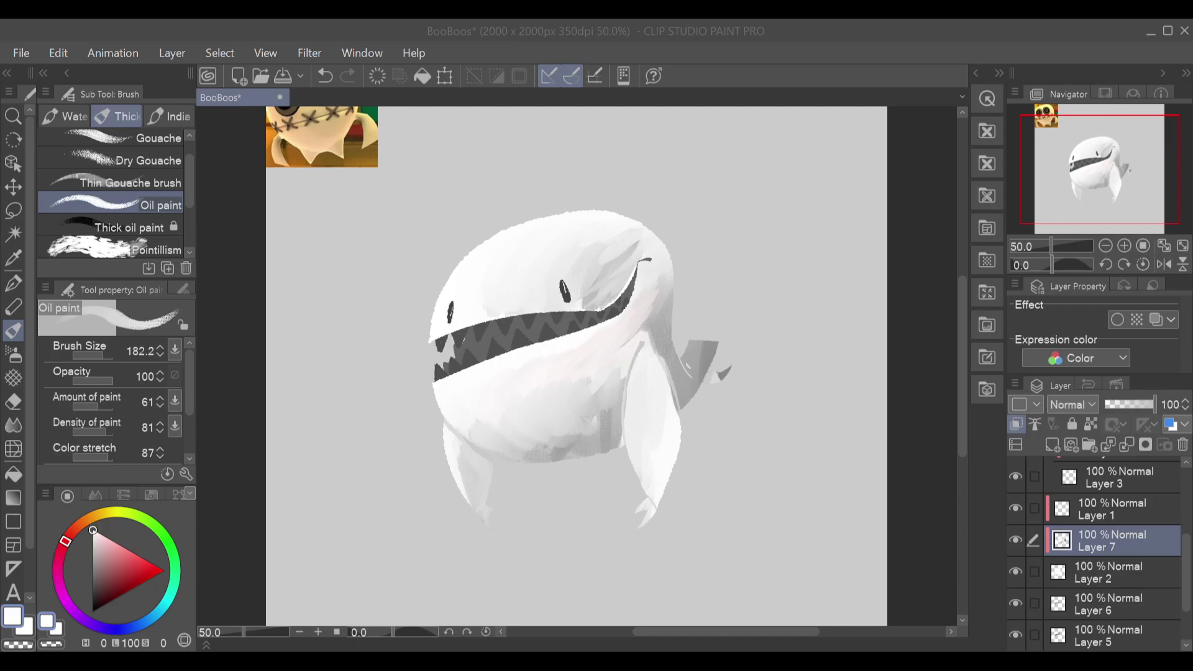
{"action": "mouse_move", "coordinate": [650, 316]}
{"action": "left_mouse_down"}
{"action": "mouse_move", "coordinate": [662, 289]}
{"action": "mouse_move", "coordinate": [638, 326]}
{"action": "mouse_move", "coordinate": [665, 275]}
{"action": "mouse_move", "coordinate": [642, 310]}
{"action": "mouse_move", "coordinate": [645, 329]}
{"action": "mouse_move", "coordinate": [665, 341]}
{"action": "left_mouse_up"}
{"action": "mouse_move", "coordinate": [744, 375]}
{"action": "left_mouse_down"}
{"action": "mouse_move", "coordinate": [700, 340]}
{"action": "mouse_move", "coordinate": [685, 358]}
{"action": "mouse_move", "coordinate": [715, 338]}
{"action": "mouse_move", "coordinate": [721, 385]}
{"action": "left_mouse_up"}
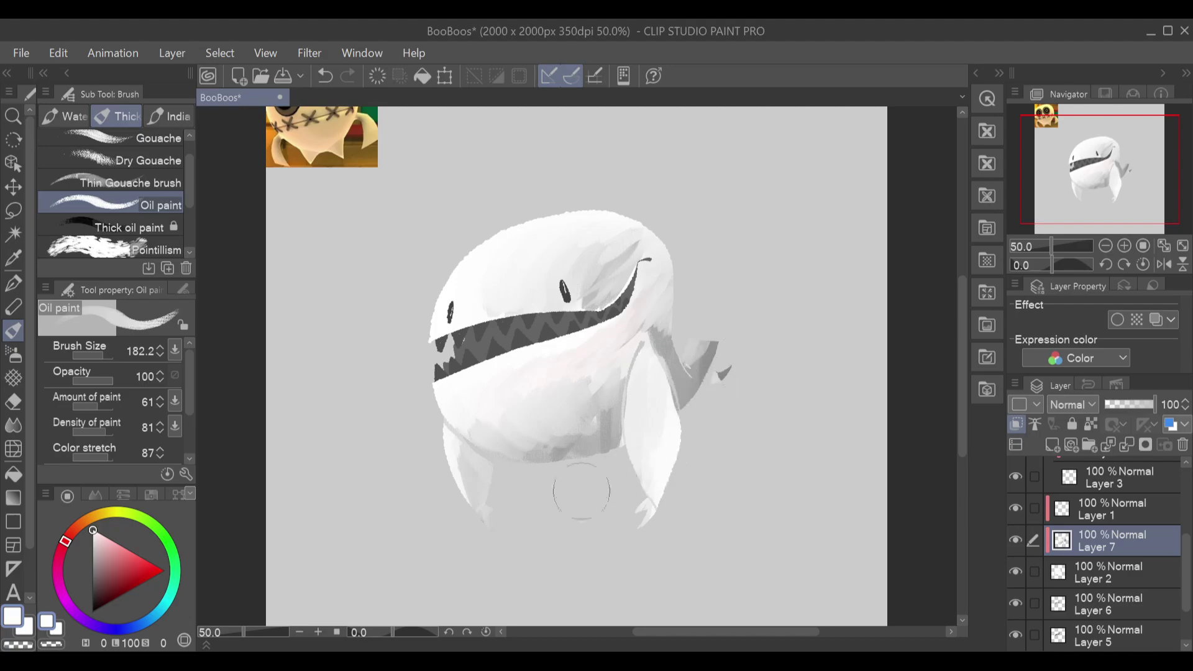
Step: Choose a pale pink and brush it over the front of the head, the lower jaw's edge and both arms
{"action": "left_click_drag", "start_coordinate": [124, 559], "coordinate": [106, 538]}
{"action": "left_click_drag", "start_coordinate": [539, 223], "coordinate": [470, 316]}
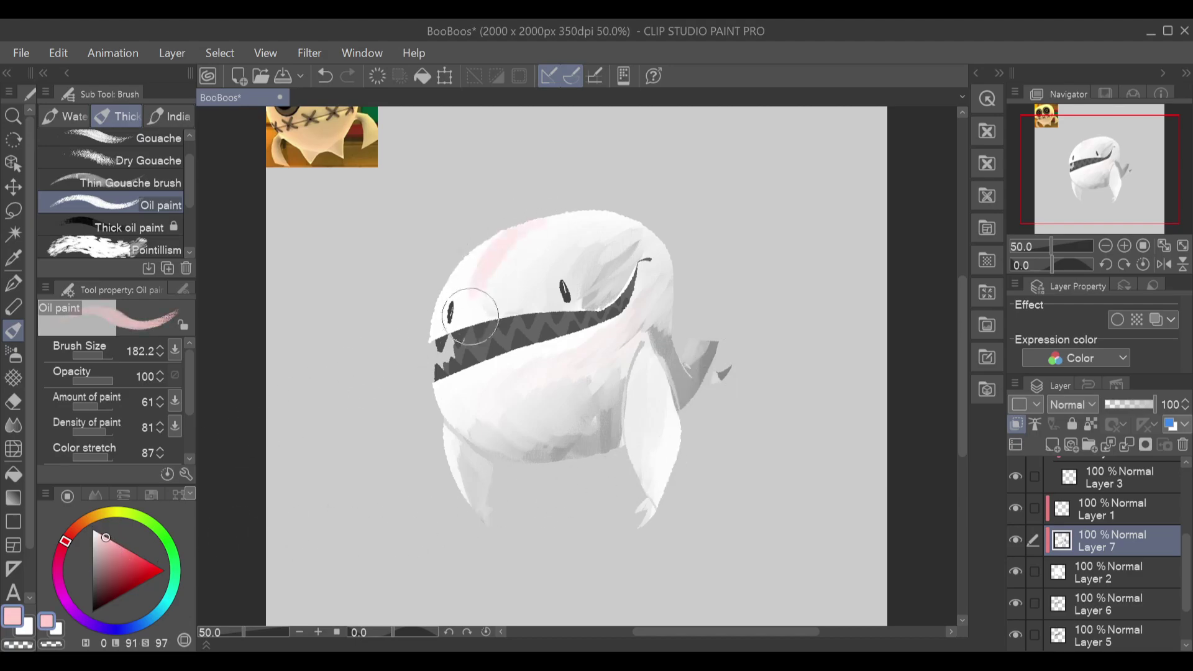
{"action": "mouse_move", "coordinate": [530, 208]}
{"action": "left_mouse_down"}
{"action": "mouse_move", "coordinate": [455, 306]}
{"action": "mouse_move", "coordinate": [526, 224]}
{"action": "mouse_move", "coordinate": [475, 355]}
{"action": "mouse_move", "coordinate": [502, 379]}
{"action": "mouse_move", "coordinate": [442, 397]}
{"action": "mouse_move", "coordinate": [491, 463]}
{"action": "mouse_move", "coordinate": [488, 423]}
{"action": "mouse_move", "coordinate": [557, 462]}
{"action": "mouse_move", "coordinate": [452, 399]}
{"action": "mouse_move", "coordinate": [591, 480]}
{"action": "left_mouse_up"}
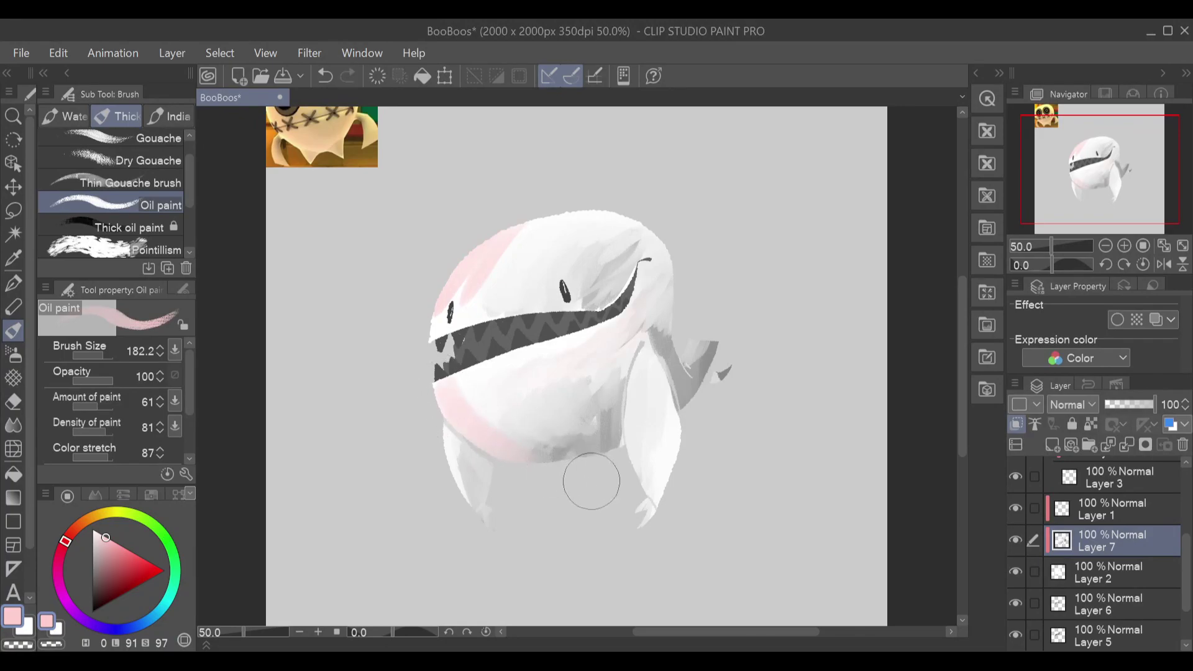
{"action": "mouse_move", "coordinate": [442, 419]}
{"action": "left_mouse_down"}
{"action": "mouse_move", "coordinate": [497, 534]}
{"action": "mouse_move", "coordinate": [441, 425]}
{"action": "mouse_move", "coordinate": [510, 527]}
{"action": "mouse_move", "coordinate": [643, 389]}
{"action": "mouse_move", "coordinate": [639, 473]}
{"action": "mouse_move", "coordinate": [656, 449]}
{"action": "mouse_move", "coordinate": [644, 355]}
{"action": "mouse_move", "coordinate": [682, 506]}
{"action": "left_mouse_up"}
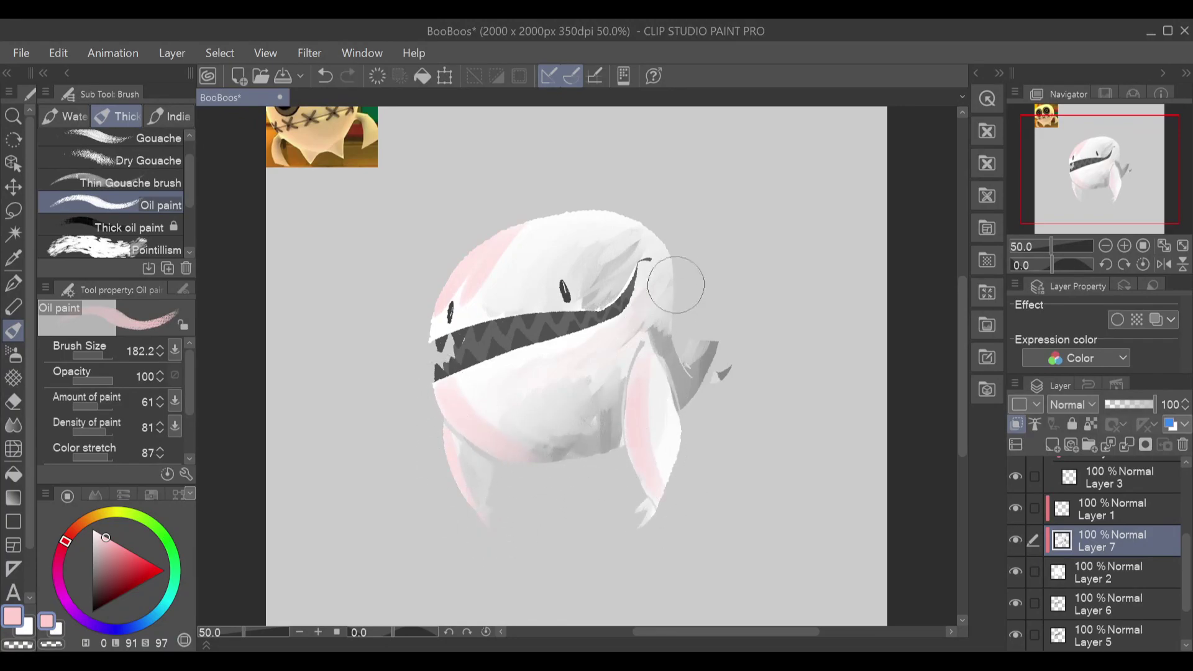
{"action": "mouse_move", "coordinate": [514, 285]}
{"action": "left_mouse_down"}
{"action": "mouse_move", "coordinate": [472, 266]}
{"action": "mouse_move", "coordinate": [644, 205]}
{"action": "mouse_move", "coordinate": [453, 290]}
{"action": "mouse_move", "coordinate": [559, 223]}
{"action": "mouse_move", "coordinate": [453, 314]}
{"action": "mouse_move", "coordinate": [516, 242]}
{"action": "mouse_move", "coordinate": [433, 335]}
{"action": "mouse_move", "coordinate": [551, 217]}
{"action": "mouse_move", "coordinate": [475, 292]}
{"action": "left_mouse_up"}
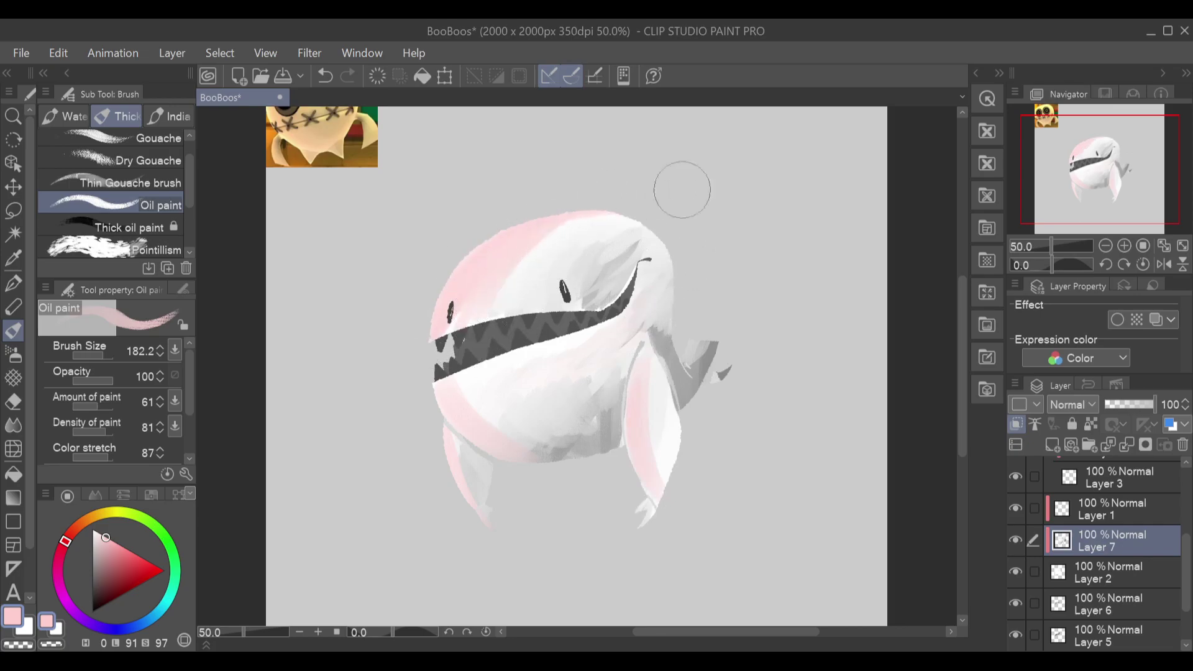
Step: Paint over the pink and grey areas of the ghost's head, belly, arms and tail with near-white oil paint sampled from the body
{"action": "mouse_move", "coordinate": [714, 339]}
{"action": "left_mouse_down"}
{"action": "mouse_move", "coordinate": [706, 298]}
{"action": "mouse_move", "coordinate": [746, 330]}
{"action": "mouse_move", "coordinate": [697, 330]}
{"action": "mouse_move", "coordinate": [699, 320]}
{"action": "mouse_move", "coordinate": [698, 341]}
{"action": "mouse_move", "coordinate": [661, 230]}
{"action": "mouse_move", "coordinate": [682, 266]}
{"action": "mouse_move", "coordinate": [682, 234]}
{"action": "left_mouse_up"}
{"action": "key", "text": "ctrl+z"}
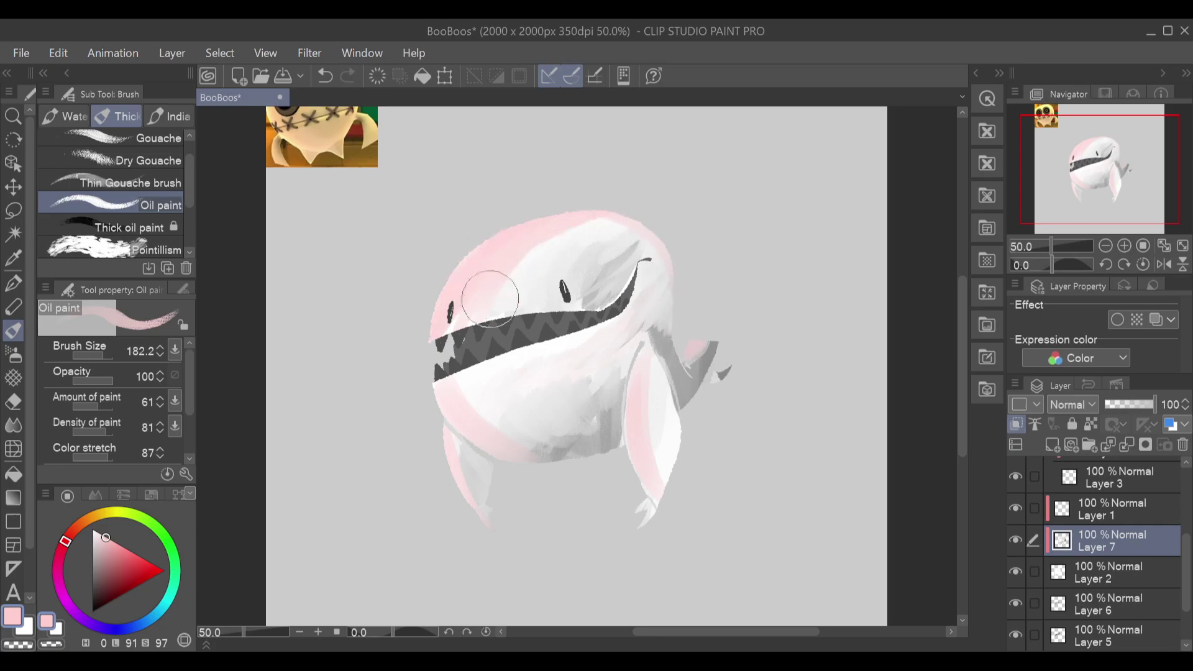
{"action": "left_click", "coordinate": [488, 376], "text": "alt"}
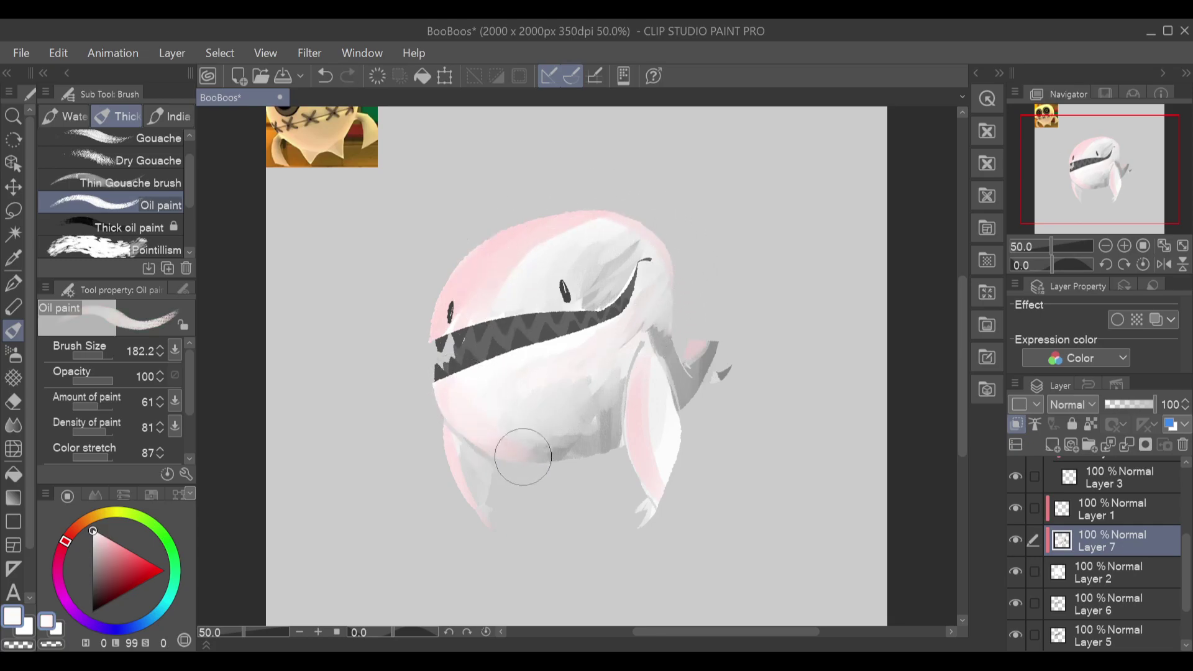
{"action": "mouse_move", "coordinate": [478, 307]}
{"action": "left_mouse_down"}
{"action": "mouse_move", "coordinate": [533, 269]}
{"action": "mouse_move", "coordinate": [479, 279]}
{"action": "mouse_move", "coordinate": [498, 294]}
{"action": "mouse_move", "coordinate": [537, 245]}
{"action": "mouse_move", "coordinate": [457, 304]}
{"action": "mouse_move", "coordinate": [540, 262]}
{"action": "mouse_move", "coordinate": [447, 301]}
{"action": "mouse_move", "coordinate": [515, 241]}
{"action": "mouse_move", "coordinate": [567, 244]}
{"action": "mouse_move", "coordinate": [546, 233]}
{"action": "mouse_move", "coordinate": [521, 266]}
{"action": "mouse_move", "coordinate": [593, 221]}
{"action": "mouse_move", "coordinate": [509, 240]}
{"action": "mouse_move", "coordinate": [575, 225]}
{"action": "mouse_move", "coordinate": [498, 267]}
{"action": "mouse_move", "coordinate": [483, 257]}
{"action": "mouse_move", "coordinate": [529, 298]}
{"action": "mouse_move", "coordinate": [571, 258]}
{"action": "mouse_move", "coordinate": [643, 226]}
{"action": "mouse_move", "coordinate": [577, 220]}
{"action": "mouse_move", "coordinate": [670, 238]}
{"action": "mouse_move", "coordinate": [611, 208]}
{"action": "mouse_move", "coordinate": [474, 295]}
{"action": "mouse_move", "coordinate": [495, 228]}
{"action": "mouse_move", "coordinate": [491, 284]}
{"action": "left_mouse_up"}
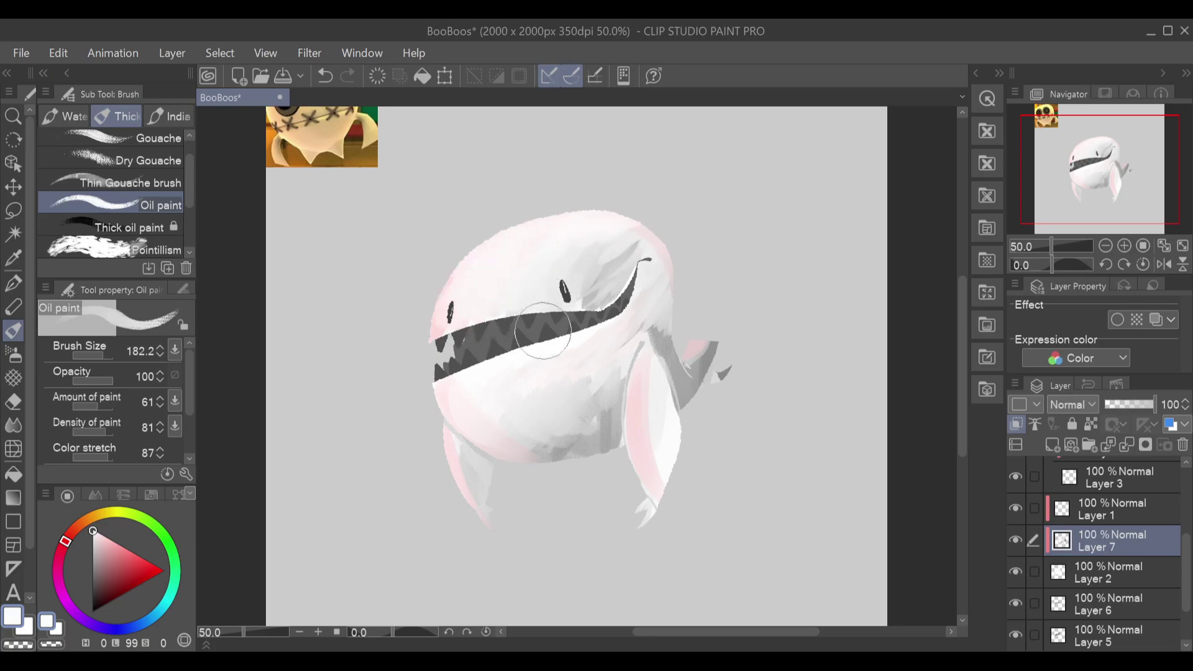
{"action": "mouse_move", "coordinate": [581, 387]}
{"action": "left_mouse_down"}
{"action": "mouse_move", "coordinate": [585, 418]}
{"action": "mouse_move", "coordinate": [612, 429]}
{"action": "mouse_move", "coordinate": [597, 411]}
{"action": "mouse_move", "coordinate": [519, 427]}
{"action": "mouse_move", "coordinate": [482, 474]}
{"action": "mouse_move", "coordinate": [453, 437]}
{"action": "mouse_move", "coordinate": [482, 503]}
{"action": "mouse_move", "coordinate": [475, 451]}
{"action": "left_mouse_up"}
{"action": "mouse_move", "coordinate": [654, 389]}
{"action": "left_mouse_down"}
{"action": "mouse_move", "coordinate": [665, 482]}
{"action": "mouse_move", "coordinate": [650, 358]}
{"action": "mouse_move", "coordinate": [673, 503]}
{"action": "mouse_move", "coordinate": [646, 357]}
{"action": "mouse_move", "coordinate": [674, 503]}
{"action": "mouse_move", "coordinate": [642, 389]}
{"action": "mouse_move", "coordinate": [692, 393]}
{"action": "mouse_move", "coordinate": [694, 497]}
{"action": "mouse_move", "coordinate": [707, 522]}
{"action": "mouse_move", "coordinate": [716, 468]}
{"action": "mouse_move", "coordinate": [672, 401]}
{"action": "mouse_move", "coordinate": [667, 419]}
{"action": "mouse_move", "coordinate": [677, 413]}
{"action": "mouse_move", "coordinate": [652, 311]}
{"action": "mouse_move", "coordinate": [665, 347]}
{"action": "mouse_move", "coordinate": [673, 334]}
{"action": "mouse_move", "coordinate": [678, 356]}
{"action": "mouse_move", "coordinate": [656, 333]}
{"action": "mouse_move", "coordinate": [687, 389]}
{"action": "mouse_move", "coordinate": [657, 328]}
{"action": "mouse_move", "coordinate": [688, 393]}
{"action": "mouse_move", "coordinate": [642, 343]}
{"action": "mouse_move", "coordinate": [670, 385]}
{"action": "mouse_move", "coordinate": [665, 400]}
{"action": "mouse_move", "coordinate": [655, 353]}
{"action": "mouse_move", "coordinate": [661, 392]}
{"action": "mouse_move", "coordinate": [647, 363]}
{"action": "mouse_move", "coordinate": [673, 438]}
{"action": "mouse_move", "coordinate": [701, 410]}
{"action": "mouse_move", "coordinate": [701, 345]}
{"action": "mouse_move", "coordinate": [703, 393]}
{"action": "mouse_move", "coordinate": [711, 363]}
{"action": "mouse_move", "coordinate": [713, 391]}
{"action": "mouse_move", "coordinate": [693, 320]}
{"action": "left_mouse_up"}
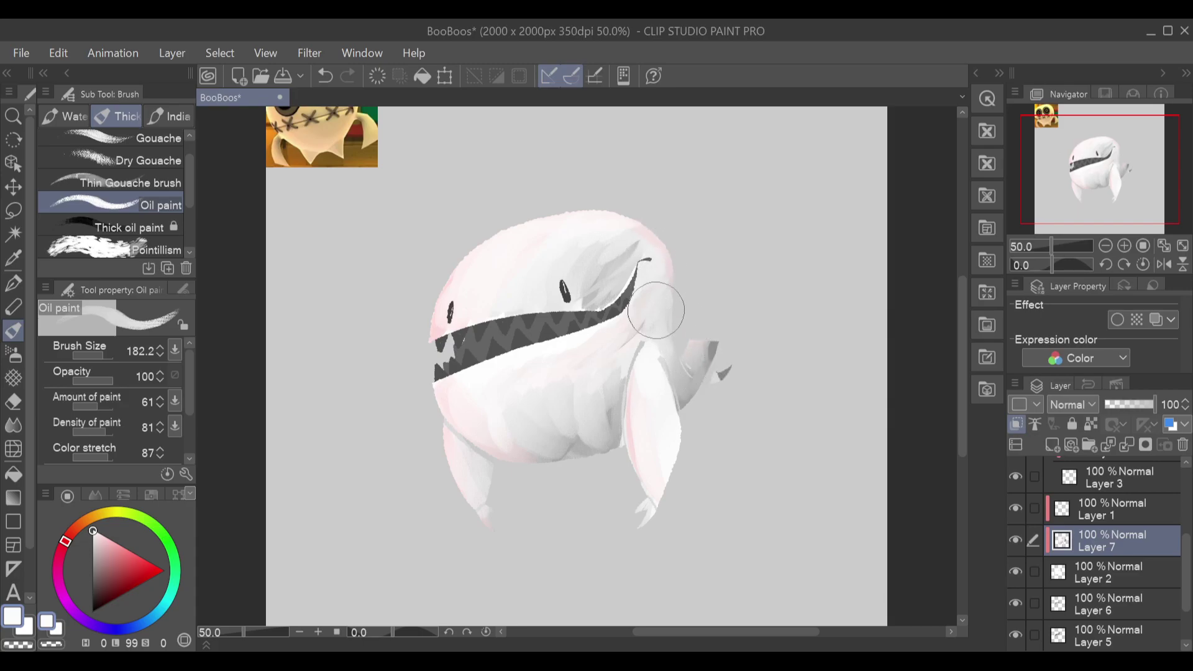
{"action": "mouse_move", "coordinate": [635, 290]}
{"action": "left_mouse_down"}
{"action": "mouse_move", "coordinate": [670, 267]}
{"action": "mouse_move", "coordinate": [647, 258]}
{"action": "mouse_move", "coordinate": [648, 274]}
{"action": "mouse_move", "coordinate": [576, 319]}
{"action": "mouse_move", "coordinate": [565, 343]}
{"action": "left_mouse_up"}
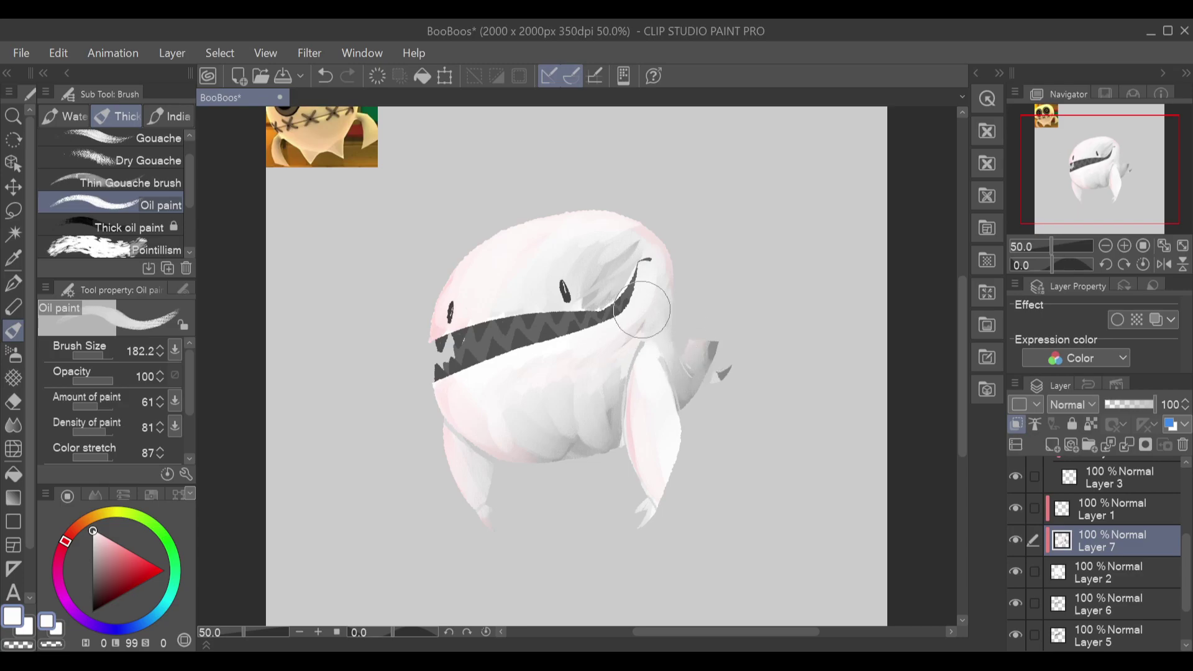
{"action": "mouse_move", "coordinate": [639, 309]}
{"action": "left_mouse_down"}
{"action": "mouse_move", "coordinate": [652, 266]}
{"action": "mouse_move", "coordinate": [672, 316]}
{"action": "mouse_move", "coordinate": [662, 277]}
{"action": "mouse_move", "coordinate": [718, 362]}
{"action": "mouse_move", "coordinate": [824, 413]}
{"action": "mouse_move", "coordinate": [681, 289]}
{"action": "mouse_move", "coordinate": [666, 261]}
{"action": "mouse_move", "coordinate": [610, 259]}
{"action": "mouse_move", "coordinate": [617, 297]}
{"action": "mouse_move", "coordinate": [603, 258]}
{"action": "mouse_move", "coordinate": [645, 251]}
{"action": "mouse_move", "coordinate": [611, 310]}
{"action": "mouse_move", "coordinate": [632, 275]}
{"action": "mouse_move", "coordinate": [605, 248]}
{"action": "mouse_move", "coordinate": [579, 287]}
{"action": "mouse_move", "coordinate": [663, 255]}
{"action": "left_mouse_up"}
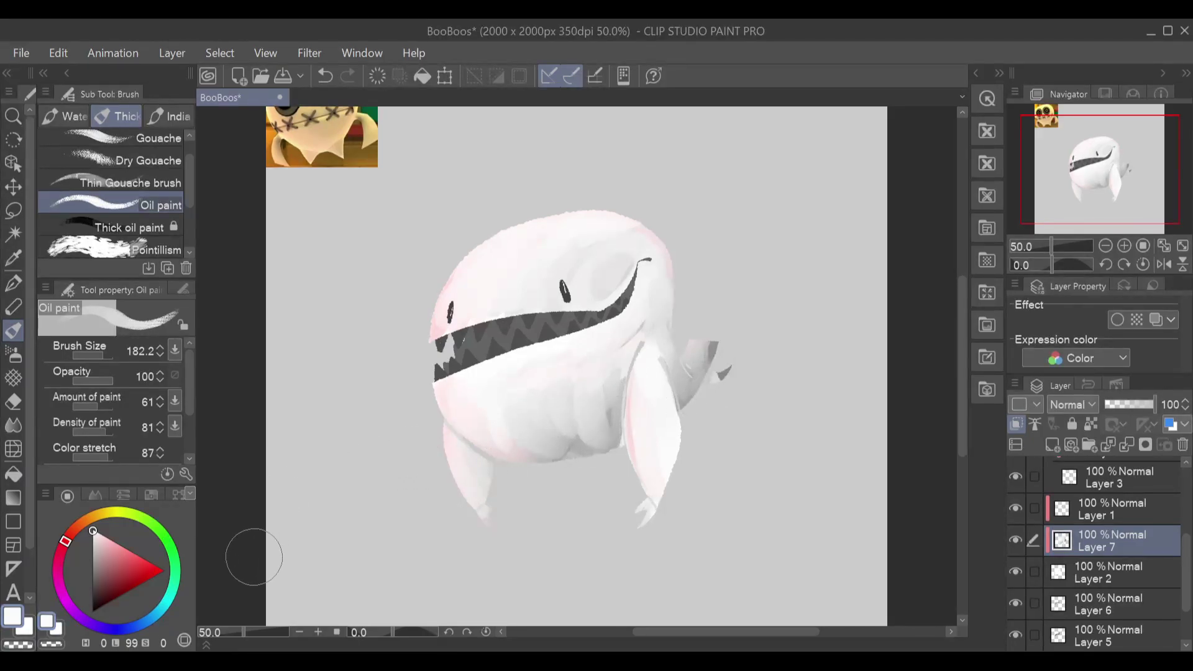
Step: Shade the belly beside the near arm with a muted dark red oil paint stroke
{"action": "left_click_drag", "start_coordinate": [113, 569], "coordinate": [125, 570]}
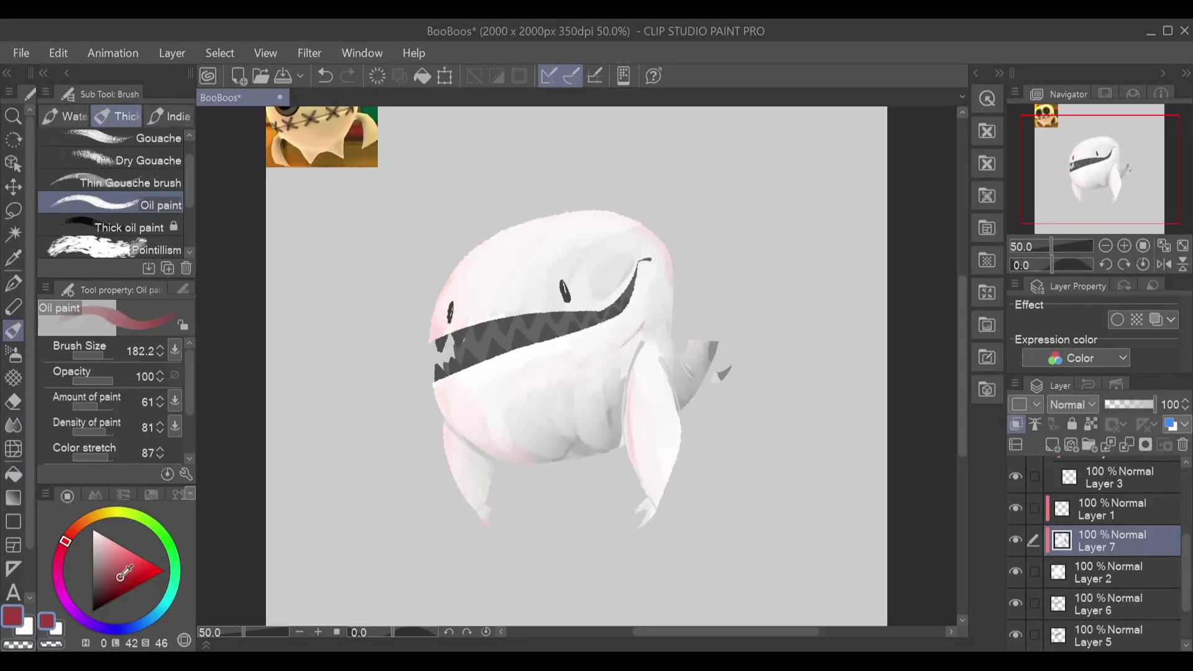
{"action": "left_click_drag", "start_coordinate": [636, 341], "coordinate": [609, 480]}
{"action": "key", "text": "ctrl+z"}
{"action": "left_click_drag", "start_coordinate": [635, 349], "coordinate": [613, 453]}
{"action": "mouse_move", "coordinate": [620, 408]}
{"action": "left_mouse_down"}
{"action": "mouse_move", "coordinate": [619, 464]}
{"action": "mouse_move", "coordinate": [640, 368]}
{"action": "mouse_move", "coordinate": [653, 507]}
{"action": "mouse_move", "coordinate": [636, 368]}
{"action": "mouse_move", "coordinate": [671, 522]}
{"action": "mouse_move", "coordinate": [668, 469]}
{"action": "mouse_move", "coordinate": [666, 497]}
{"action": "mouse_move", "coordinate": [664, 480]}
{"action": "mouse_move", "coordinate": [622, 510]}
{"action": "left_mouse_up"}
{"action": "key", "text": "ctrl+z"}
{"action": "key", "text": "ctrl+z"}
{"action": "key", "text": "ctrl+z"}
{"action": "key", "text": "ctrl+z"}
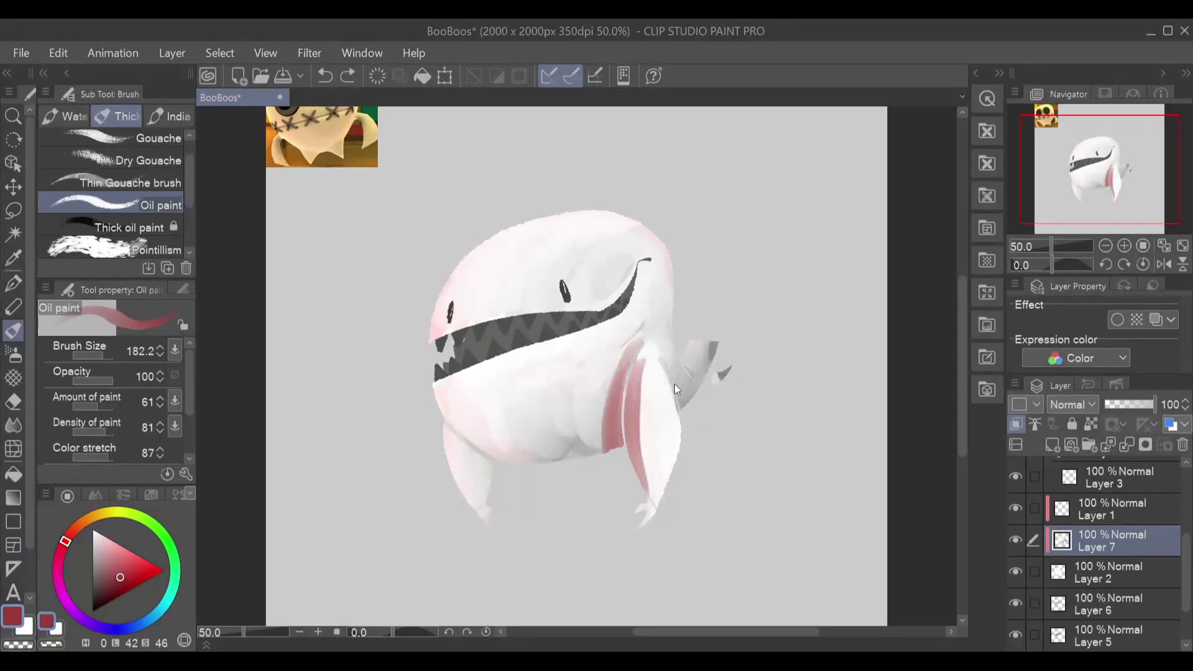
{"action": "key", "text": "ctrl+y"}
{"action": "key", "text": "ctrl+z"}
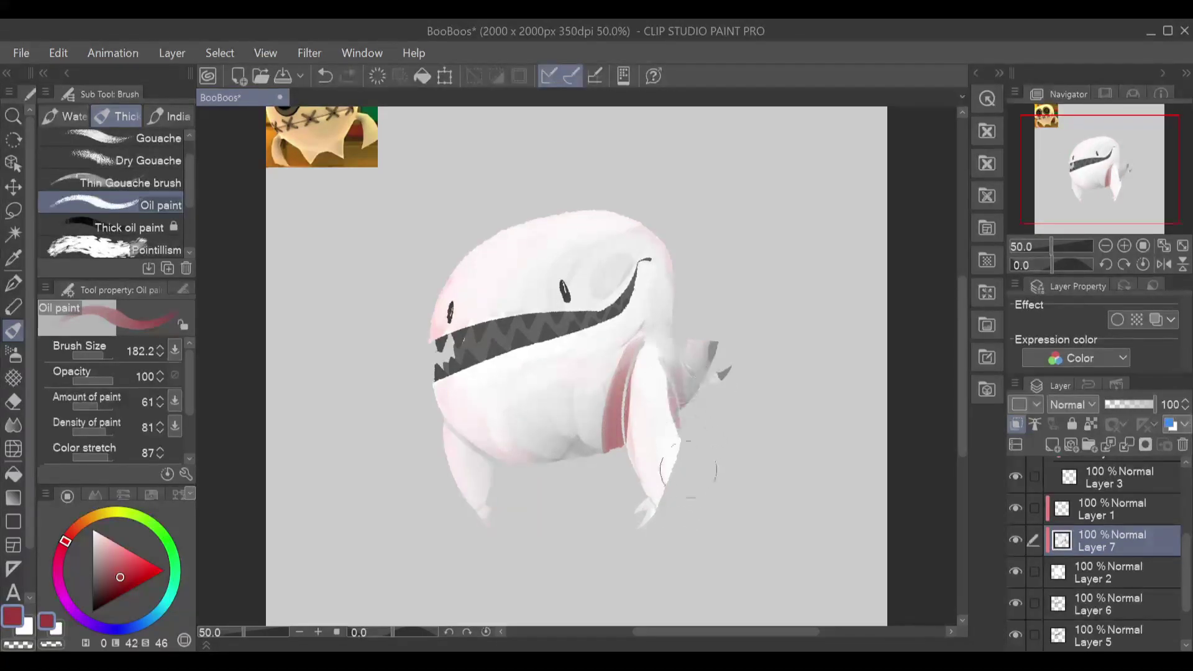
Step: Extend the dark red shading over the back of the body, the lower belly, the far arm and the mouth corner
{"action": "left_click_drag", "start_coordinate": [666, 352], "coordinate": [698, 413]}
{"action": "mouse_move", "coordinate": [657, 311]}
{"action": "left_mouse_down"}
{"action": "mouse_move", "coordinate": [667, 264]}
{"action": "mouse_move", "coordinate": [680, 346]}
{"action": "mouse_move", "coordinate": [658, 334]}
{"action": "mouse_move", "coordinate": [662, 280]}
{"action": "mouse_move", "coordinate": [612, 390]}
{"action": "mouse_move", "coordinate": [621, 428]}
{"action": "mouse_move", "coordinate": [580, 479]}
{"action": "mouse_move", "coordinate": [553, 451]}
{"action": "mouse_move", "coordinate": [520, 471]}
{"action": "mouse_move", "coordinate": [479, 463]}
{"action": "mouse_move", "coordinate": [501, 512]}
{"action": "mouse_move", "coordinate": [484, 506]}
{"action": "mouse_move", "coordinate": [491, 516]}
{"action": "left_mouse_up"}
{"action": "mouse_move", "coordinate": [607, 347]}
{"action": "left_mouse_down"}
{"action": "mouse_move", "coordinate": [563, 352]}
{"action": "mouse_move", "coordinate": [544, 424]}
{"action": "mouse_move", "coordinate": [576, 364]}
{"action": "mouse_move", "coordinate": [553, 430]}
{"action": "mouse_move", "coordinate": [604, 323]}
{"action": "mouse_move", "coordinate": [654, 304]}
{"action": "mouse_move", "coordinate": [658, 267]}
{"action": "mouse_move", "coordinate": [642, 296]}
{"action": "mouse_move", "coordinate": [656, 220]}
{"action": "mouse_move", "coordinate": [632, 253]}
{"action": "mouse_move", "coordinate": [649, 249]}
{"action": "mouse_move", "coordinate": [647, 214]}
{"action": "mouse_move", "coordinate": [621, 211]}
{"action": "mouse_move", "coordinate": [619, 236]}
{"action": "mouse_move", "coordinate": [607, 214]}
{"action": "mouse_move", "coordinate": [592, 246]}
{"action": "mouse_move", "coordinate": [579, 233]}
{"action": "mouse_move", "coordinate": [545, 271]}
{"action": "mouse_move", "coordinate": [557, 262]}
{"action": "mouse_move", "coordinate": [561, 281]}
{"action": "mouse_move", "coordinate": [580, 288]}
{"action": "mouse_move", "coordinate": [597, 259]}
{"action": "mouse_move", "coordinate": [581, 290]}
{"action": "left_mouse_up"}
Step: Sample pale pink from the forehead and blend it over the head, the back, the near arm and the tail
{"action": "left_click", "coordinate": [518, 285], "text": "alt"}
{"action": "left_click_drag", "start_coordinate": [613, 244], "coordinate": [570, 306]}
{"action": "mouse_move", "coordinate": [589, 202]}
{"action": "left_mouse_down"}
{"action": "mouse_move", "coordinate": [553, 291]}
{"action": "mouse_move", "coordinate": [561, 203]}
{"action": "mouse_move", "coordinate": [534, 283]}
{"action": "left_mouse_up"}
{"action": "mouse_move", "coordinate": [543, 215]}
{"action": "left_mouse_down"}
{"action": "mouse_move", "coordinate": [556, 306]}
{"action": "mouse_move", "coordinate": [565, 202]}
{"action": "mouse_move", "coordinate": [559, 292]}
{"action": "mouse_move", "coordinate": [590, 218]}
{"action": "mouse_move", "coordinate": [570, 251]}
{"action": "mouse_move", "coordinate": [594, 268]}
{"action": "mouse_move", "coordinate": [627, 233]}
{"action": "mouse_move", "coordinate": [586, 226]}
{"action": "mouse_move", "coordinate": [583, 294]}
{"action": "mouse_move", "coordinate": [594, 199]}
{"action": "mouse_move", "coordinate": [551, 288]}
{"action": "mouse_move", "coordinate": [565, 202]}
{"action": "mouse_move", "coordinate": [538, 288]}
{"action": "mouse_move", "coordinate": [539, 197]}
{"action": "left_mouse_up"}
{"action": "mouse_move", "coordinate": [597, 267]}
{"action": "left_mouse_down"}
{"action": "mouse_move", "coordinate": [635, 295]}
{"action": "mouse_move", "coordinate": [587, 283]}
{"action": "mouse_move", "coordinate": [595, 304]}
{"action": "mouse_move", "coordinate": [620, 287]}
{"action": "mouse_move", "coordinate": [610, 285]}
{"action": "mouse_move", "coordinate": [618, 254]}
{"action": "mouse_move", "coordinate": [594, 247]}
{"action": "mouse_move", "coordinate": [577, 294]}
{"action": "mouse_move", "coordinate": [596, 277]}
{"action": "mouse_move", "coordinate": [596, 220]}
{"action": "mouse_move", "coordinate": [581, 256]}
{"action": "mouse_move", "coordinate": [639, 210]}
{"action": "mouse_move", "coordinate": [609, 220]}
{"action": "mouse_move", "coordinate": [607, 264]}
{"action": "mouse_move", "coordinate": [663, 210]}
{"action": "mouse_move", "coordinate": [564, 285]}
{"action": "mouse_move", "coordinate": [598, 208]}
{"action": "mouse_move", "coordinate": [582, 310]}
{"action": "mouse_move", "coordinate": [569, 281]}
{"action": "mouse_move", "coordinate": [532, 298]}
{"action": "left_mouse_up"}
{"action": "mouse_move", "coordinate": [671, 255]}
{"action": "left_mouse_down"}
{"action": "mouse_move", "coordinate": [665, 322]}
{"action": "mouse_move", "coordinate": [680, 241]}
{"action": "mouse_move", "coordinate": [678, 334]}
{"action": "left_mouse_up"}
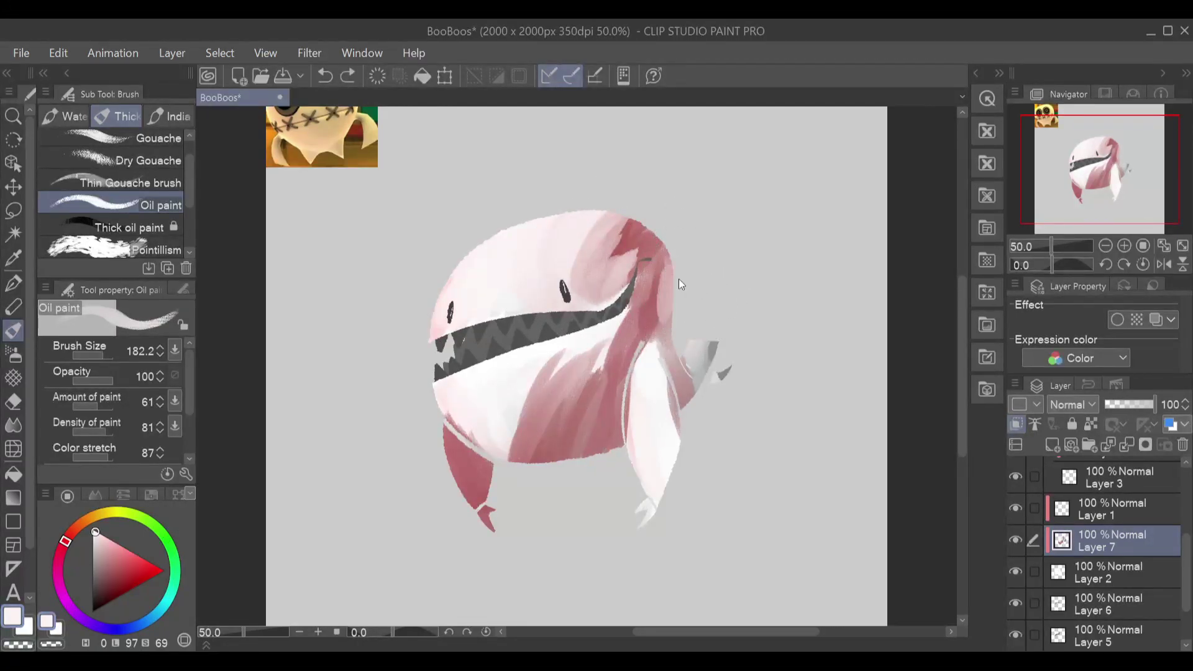
{"action": "mouse_move", "coordinate": [682, 267]}
{"action": "left_mouse_down"}
{"action": "mouse_move", "coordinate": [689, 370]}
{"action": "mouse_move", "coordinate": [671, 342]}
{"action": "mouse_move", "coordinate": [703, 403]}
{"action": "mouse_move", "coordinate": [670, 341]}
{"action": "mouse_move", "coordinate": [694, 430]}
{"action": "mouse_move", "coordinate": [679, 407]}
{"action": "mouse_move", "coordinate": [687, 361]}
{"action": "mouse_move", "coordinate": [685, 441]}
{"action": "mouse_move", "coordinate": [685, 350]}
{"action": "mouse_move", "coordinate": [666, 372]}
{"action": "mouse_move", "coordinate": [682, 445]}
{"action": "mouse_move", "coordinate": [650, 361]}
{"action": "mouse_move", "coordinate": [638, 475]}
{"action": "mouse_move", "coordinate": [631, 408]}
{"action": "mouse_move", "coordinate": [651, 487]}
{"action": "left_mouse_up"}
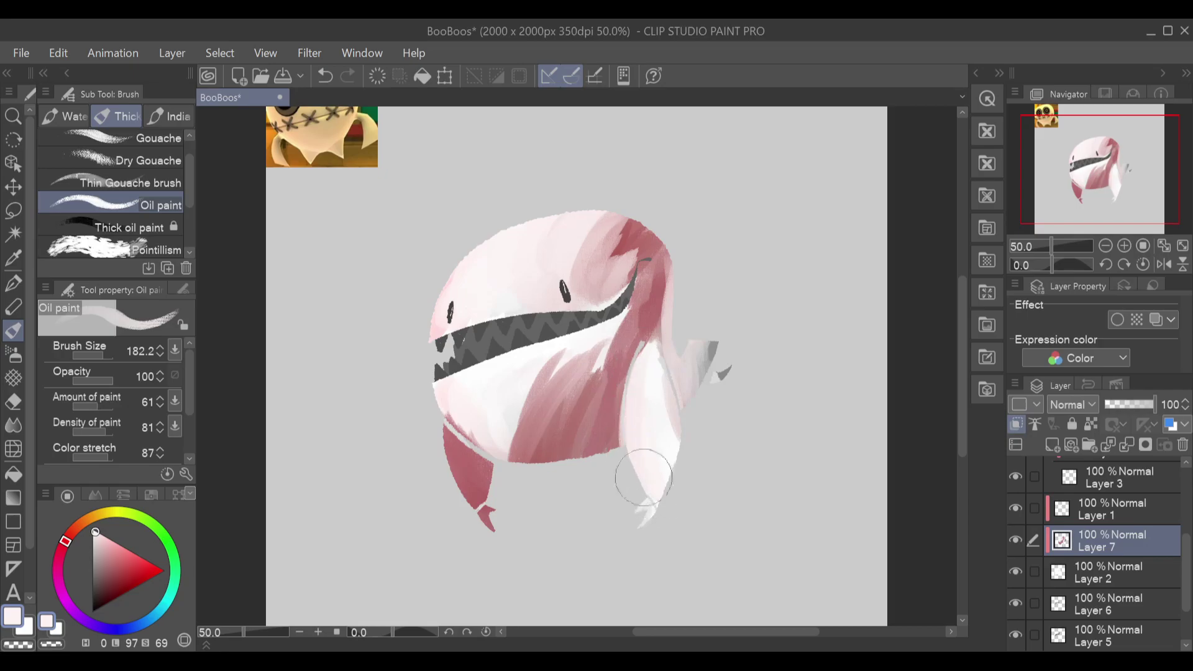
Step: Soften the red shading around the mouth corner, the back of the head and the belly with pale pink strokes
{"action": "mouse_move", "coordinate": [637, 379]}
{"action": "left_mouse_down"}
{"action": "mouse_move", "coordinate": [612, 334]}
{"action": "mouse_move", "coordinate": [589, 387]}
{"action": "mouse_move", "coordinate": [629, 302]}
{"action": "mouse_move", "coordinate": [601, 371]}
{"action": "left_mouse_up"}
{"action": "mouse_move", "coordinate": [665, 282]}
{"action": "left_mouse_down"}
{"action": "mouse_move", "coordinate": [630, 321]}
{"action": "mouse_move", "coordinate": [607, 346]}
{"action": "mouse_move", "coordinate": [646, 266]}
{"action": "mouse_move", "coordinate": [601, 357]}
{"action": "mouse_move", "coordinate": [637, 256]}
{"action": "mouse_move", "coordinate": [610, 306]}
{"action": "mouse_move", "coordinate": [634, 252]}
{"action": "mouse_move", "coordinate": [591, 312]}
{"action": "mouse_move", "coordinate": [636, 262]}
{"action": "mouse_move", "coordinate": [582, 293]}
{"action": "mouse_move", "coordinate": [610, 294]}
{"action": "mouse_move", "coordinate": [584, 252]}
{"action": "left_mouse_up"}
{"action": "mouse_move", "coordinate": [618, 211]}
{"action": "left_mouse_down"}
{"action": "mouse_move", "coordinate": [588, 238]}
{"action": "mouse_move", "coordinate": [581, 316]}
{"action": "mouse_move", "coordinate": [568, 283]}
{"action": "mouse_move", "coordinate": [622, 193]}
{"action": "mouse_move", "coordinate": [565, 251]}
{"action": "mouse_move", "coordinate": [607, 306]}
{"action": "mouse_move", "coordinate": [623, 214]}
{"action": "mouse_move", "coordinate": [626, 228]}
{"action": "mouse_move", "coordinate": [646, 224]}
{"action": "mouse_move", "coordinate": [647, 243]}
{"action": "mouse_move", "coordinate": [613, 254]}
{"action": "mouse_move", "coordinate": [656, 265]}
{"action": "left_mouse_up"}
{"action": "mouse_move", "coordinate": [701, 393]}
{"action": "left_mouse_down"}
{"action": "mouse_move", "coordinate": [592, 362]}
{"action": "mouse_move", "coordinate": [571, 384]}
{"action": "mouse_move", "coordinate": [590, 340]}
{"action": "mouse_move", "coordinate": [571, 383]}
{"action": "mouse_move", "coordinate": [570, 356]}
{"action": "mouse_move", "coordinate": [553, 375]}
{"action": "mouse_move", "coordinate": [535, 420]}
{"action": "mouse_move", "coordinate": [575, 389]}
{"action": "mouse_move", "coordinate": [631, 476]}
{"action": "mouse_move", "coordinate": [671, 464]}
{"action": "mouse_move", "coordinate": [661, 442]}
{"action": "mouse_move", "coordinate": [605, 441]}
{"action": "mouse_move", "coordinate": [643, 405]}
{"action": "mouse_move", "coordinate": [601, 355]}
{"action": "mouse_move", "coordinate": [585, 388]}
{"action": "mouse_move", "coordinate": [594, 400]}
{"action": "mouse_move", "coordinate": [585, 370]}
{"action": "mouse_move", "coordinate": [531, 435]}
{"action": "mouse_move", "coordinate": [559, 350]}
{"action": "mouse_move", "coordinate": [536, 423]}
{"action": "mouse_move", "coordinate": [558, 350]}
{"action": "mouse_move", "coordinate": [549, 393]}
{"action": "mouse_move", "coordinate": [524, 420]}
{"action": "mouse_move", "coordinate": [535, 370]}
{"action": "mouse_move", "coordinate": [518, 454]}
{"action": "mouse_move", "coordinate": [565, 372]}
{"action": "mouse_move", "coordinate": [555, 367]}
{"action": "mouse_move", "coordinate": [528, 448]}
{"action": "left_mouse_up"}
{"action": "mouse_move", "coordinate": [507, 409]}
{"action": "left_mouse_down"}
{"action": "mouse_move", "coordinate": [536, 462]}
{"action": "mouse_move", "coordinate": [528, 372]}
{"action": "mouse_move", "coordinate": [554, 472]}
{"action": "mouse_move", "coordinate": [531, 388]}
{"action": "mouse_move", "coordinate": [588, 462]}
{"action": "mouse_move", "coordinate": [617, 479]}
{"action": "mouse_move", "coordinate": [651, 469]}
{"action": "mouse_move", "coordinate": [636, 452]}
{"action": "mouse_move", "coordinate": [607, 466]}
{"action": "mouse_move", "coordinate": [664, 464]}
{"action": "mouse_move", "coordinate": [690, 491]}
{"action": "left_mouse_up"}
{"action": "mouse_move", "coordinate": [609, 439]}
{"action": "left_mouse_down"}
{"action": "mouse_move", "coordinate": [579, 450]}
{"action": "mouse_move", "coordinate": [556, 423]}
{"action": "mouse_move", "coordinate": [569, 448]}
{"action": "mouse_move", "coordinate": [557, 379]}
{"action": "mouse_move", "coordinate": [533, 376]}
{"action": "mouse_move", "coordinate": [531, 427]}
{"action": "mouse_move", "coordinate": [507, 446]}
{"action": "mouse_move", "coordinate": [471, 438]}
{"action": "mouse_move", "coordinate": [489, 441]}
{"action": "mouse_move", "coordinate": [450, 384]}
{"action": "mouse_move", "coordinate": [462, 424]}
{"action": "mouse_move", "coordinate": [495, 427]}
{"action": "left_mouse_up"}
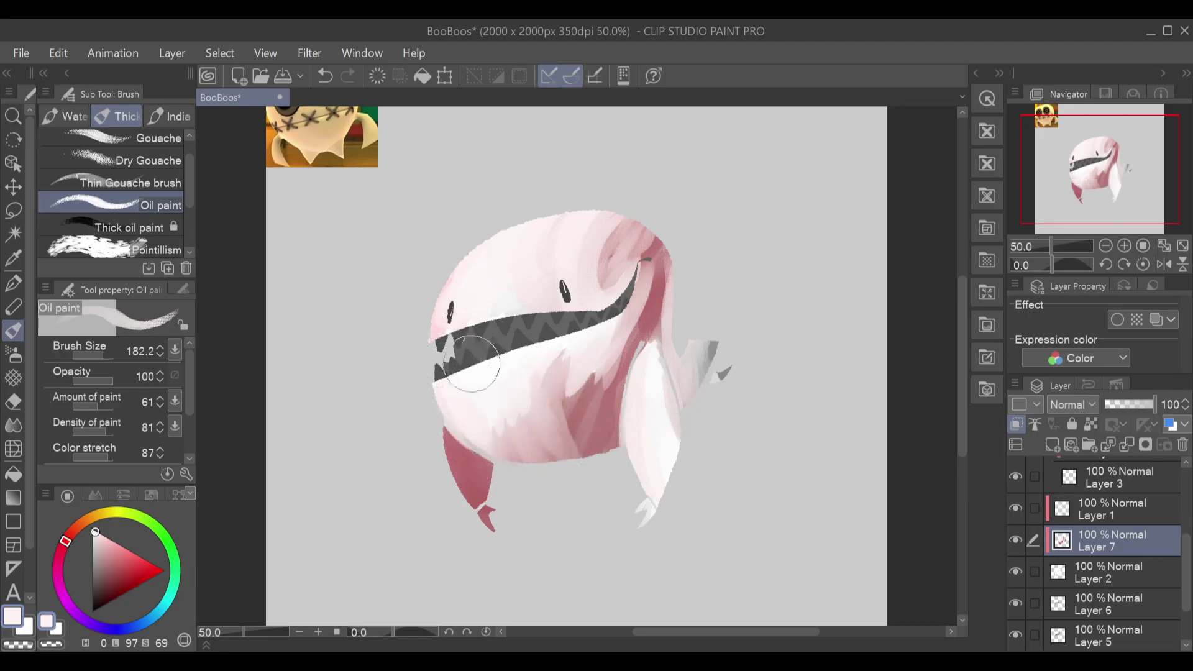
Step: Blend pale pink over the far arm and along the lower jaw
{"action": "mouse_move", "coordinate": [427, 359]}
{"action": "left_mouse_down"}
{"action": "mouse_move", "coordinate": [517, 416]}
{"action": "mouse_move", "coordinate": [461, 454]}
{"action": "mouse_move", "coordinate": [460, 489]}
{"action": "mouse_move", "coordinate": [474, 500]}
{"action": "mouse_move", "coordinate": [472, 484]}
{"action": "mouse_move", "coordinate": [476, 502]}
{"action": "mouse_move", "coordinate": [451, 453]}
{"action": "mouse_move", "coordinate": [493, 540]}
{"action": "left_mouse_up"}
{"action": "mouse_move", "coordinate": [451, 454]}
{"action": "left_mouse_down"}
{"action": "mouse_move", "coordinate": [498, 541]}
{"action": "mouse_move", "coordinate": [471, 495]}
{"action": "mouse_move", "coordinate": [486, 507]}
{"action": "left_mouse_up"}
{"action": "mouse_move", "coordinate": [456, 412]}
{"action": "left_mouse_down"}
{"action": "mouse_move", "coordinate": [516, 439]}
{"action": "mouse_move", "coordinate": [458, 439]}
{"action": "mouse_move", "coordinate": [450, 398]}
{"action": "mouse_move", "coordinate": [473, 459]}
{"action": "left_mouse_up"}
{"action": "mouse_move", "coordinate": [464, 414]}
{"action": "left_mouse_down"}
{"action": "mouse_move", "coordinate": [601, 441]}
{"action": "mouse_move", "coordinate": [578, 398]}
{"action": "mouse_move", "coordinate": [560, 435]}
{"action": "mouse_move", "coordinate": [542, 368]}
{"action": "mouse_move", "coordinate": [567, 406]}
{"action": "mouse_move", "coordinate": [578, 387]}
{"action": "left_mouse_up"}
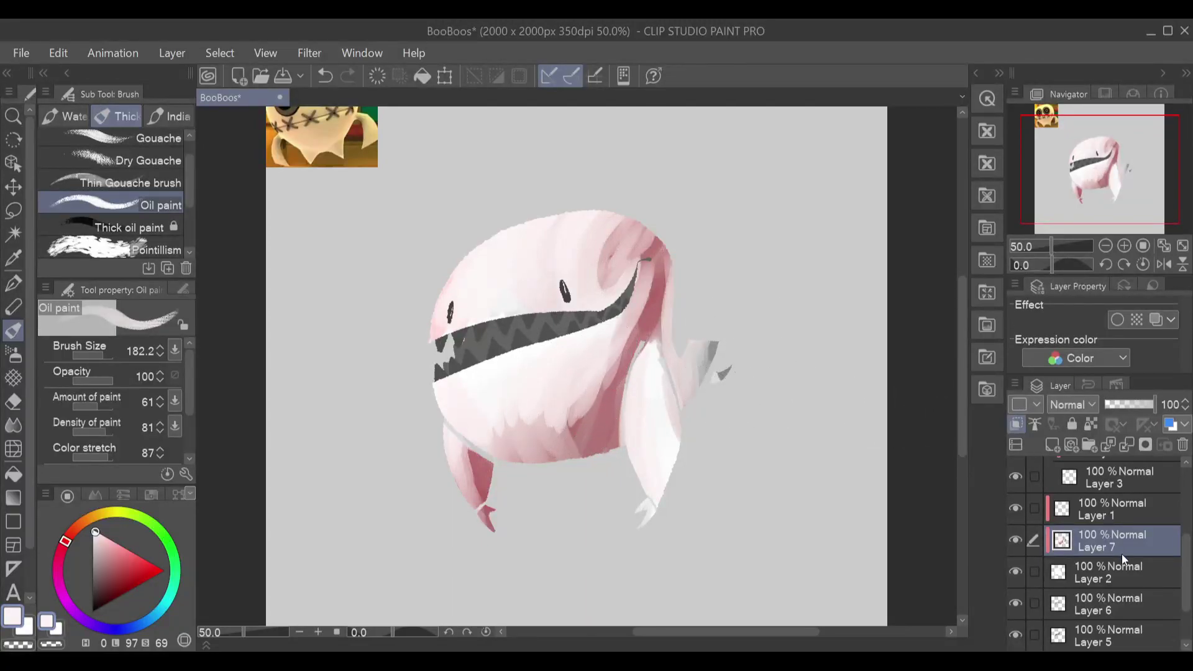
Step: Delete the 58% Multiply layer, Layer 4, from Folder 1
{"action": "scroll", "coordinate": [1176, 501], "scroll_direction": "up", "scroll_amount": 5}
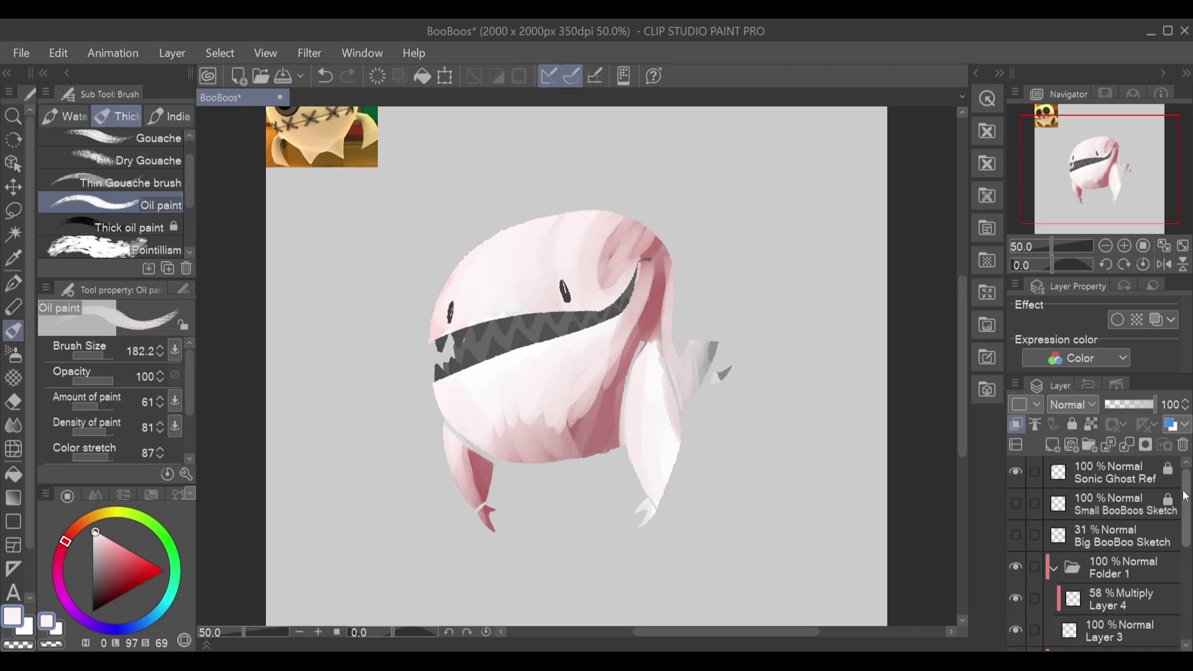
{"action": "left_click", "coordinate": [1125, 600]}
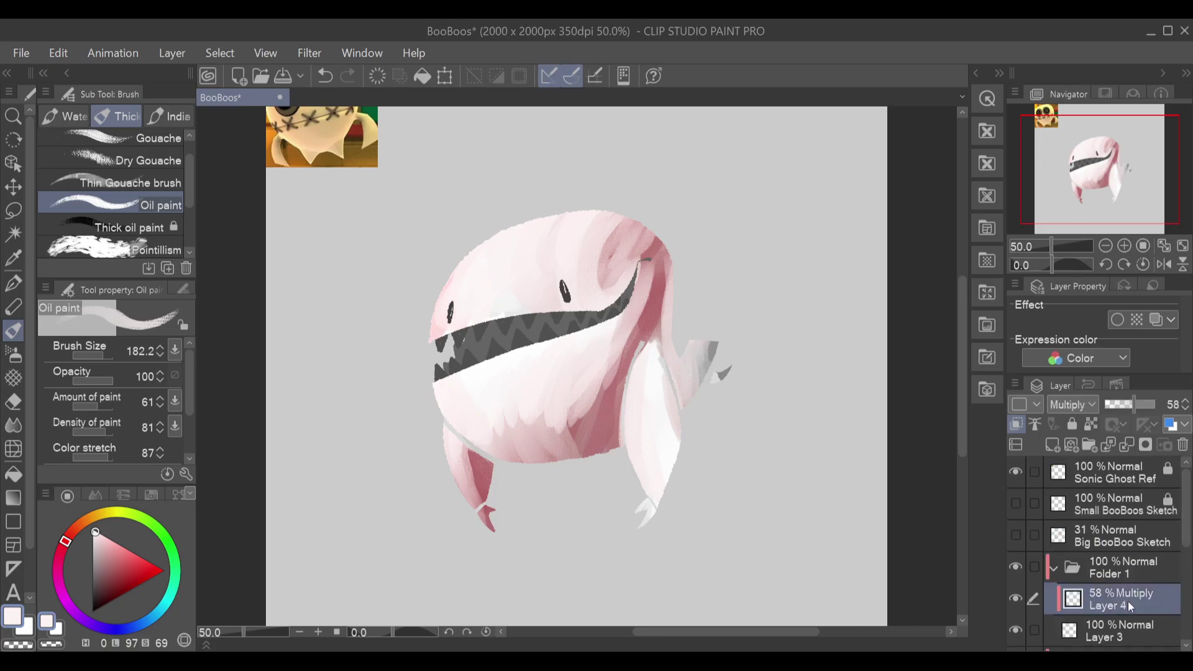
{"action": "left_click", "coordinate": [1184, 445]}
Step: Darken the arm and tail lines on Layer 3 to black
{"action": "left_click", "coordinate": [1101, 638]}
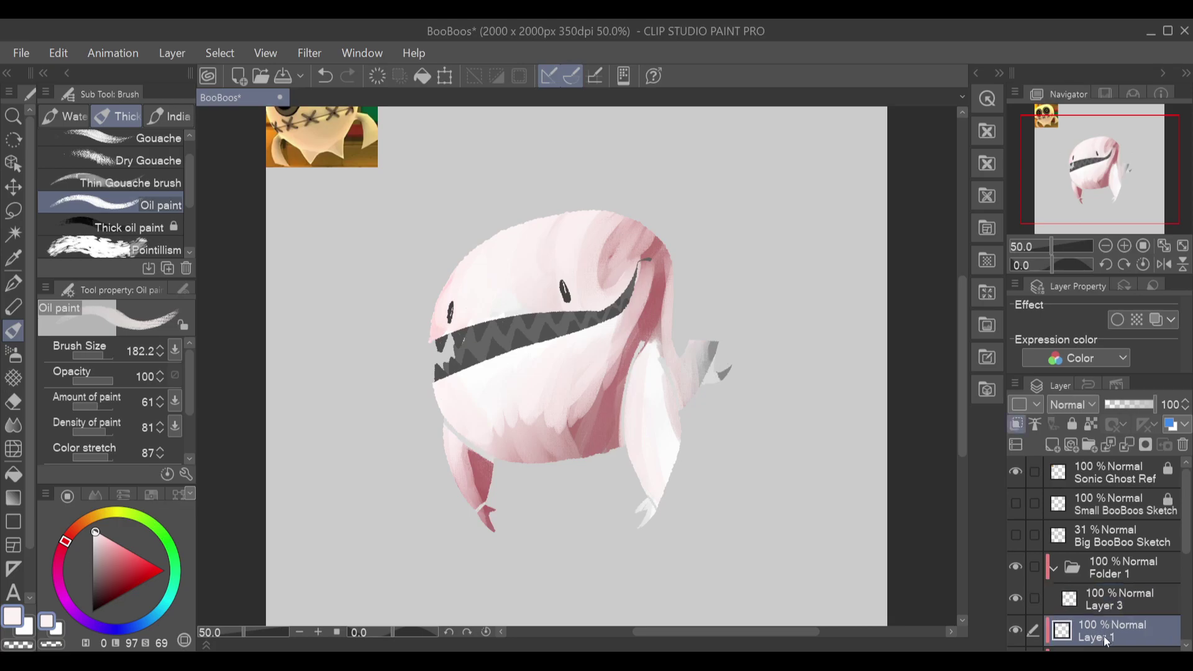
{"action": "left_click", "coordinate": [1131, 597]}
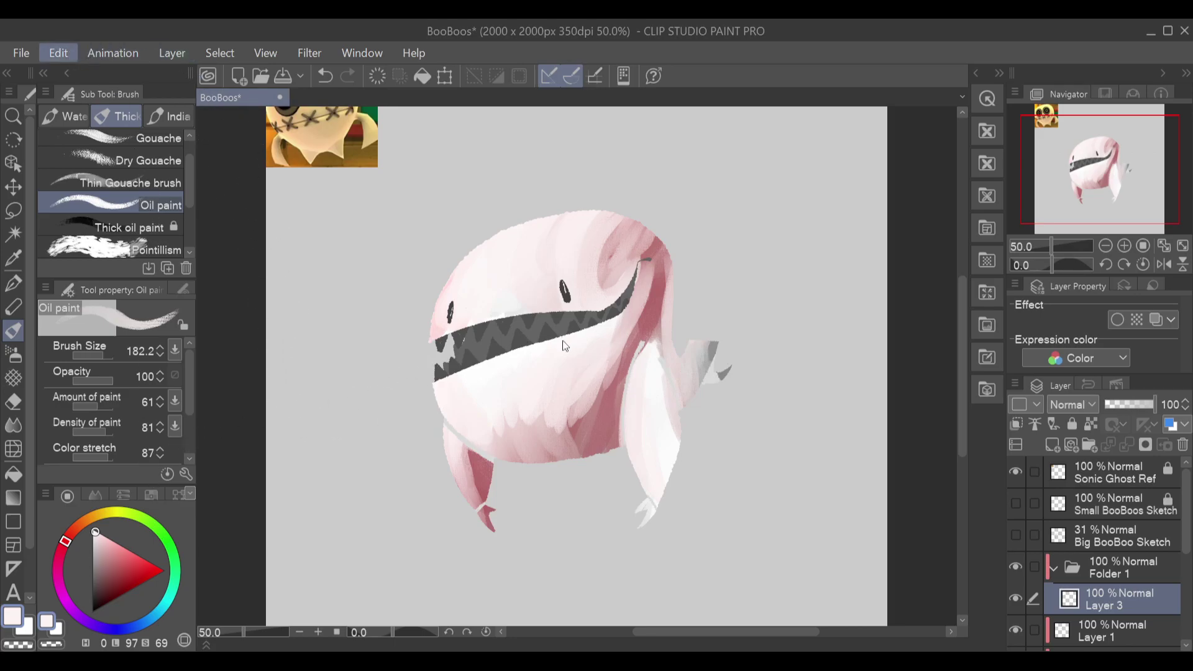
{"action": "left_click", "coordinate": [484, 439]}
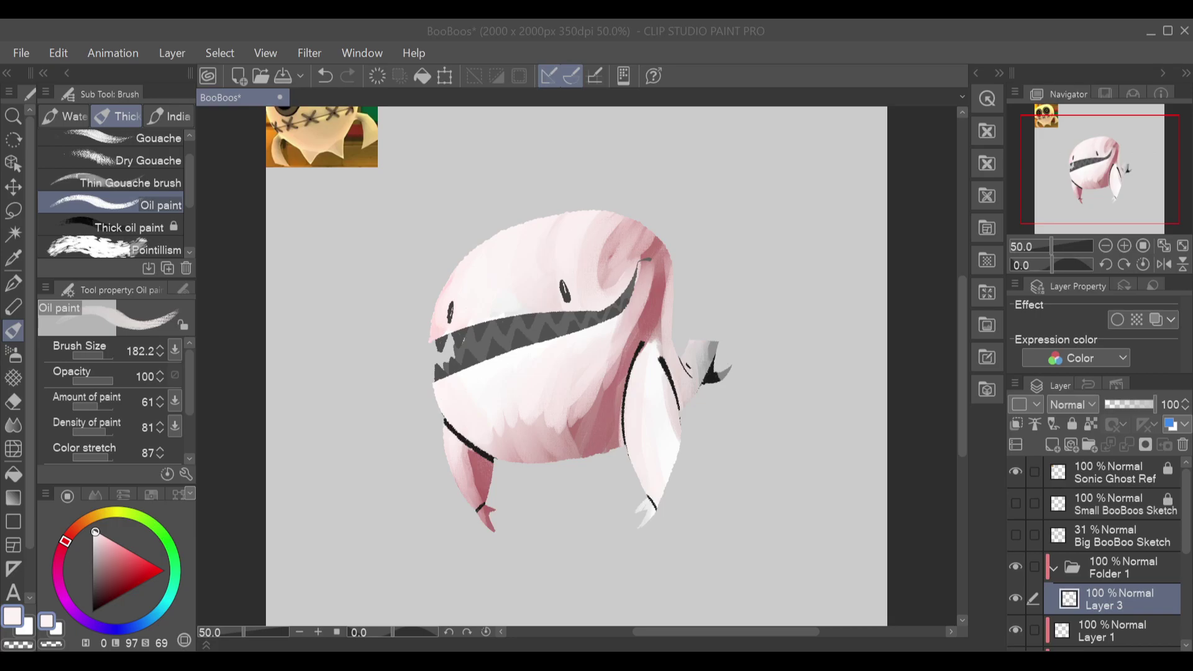
Step: Cover the whole ghost on Layer 7 with a deep red base coat, hue 358
{"action": "left_click", "coordinate": [606, 420], "text": "alt"}
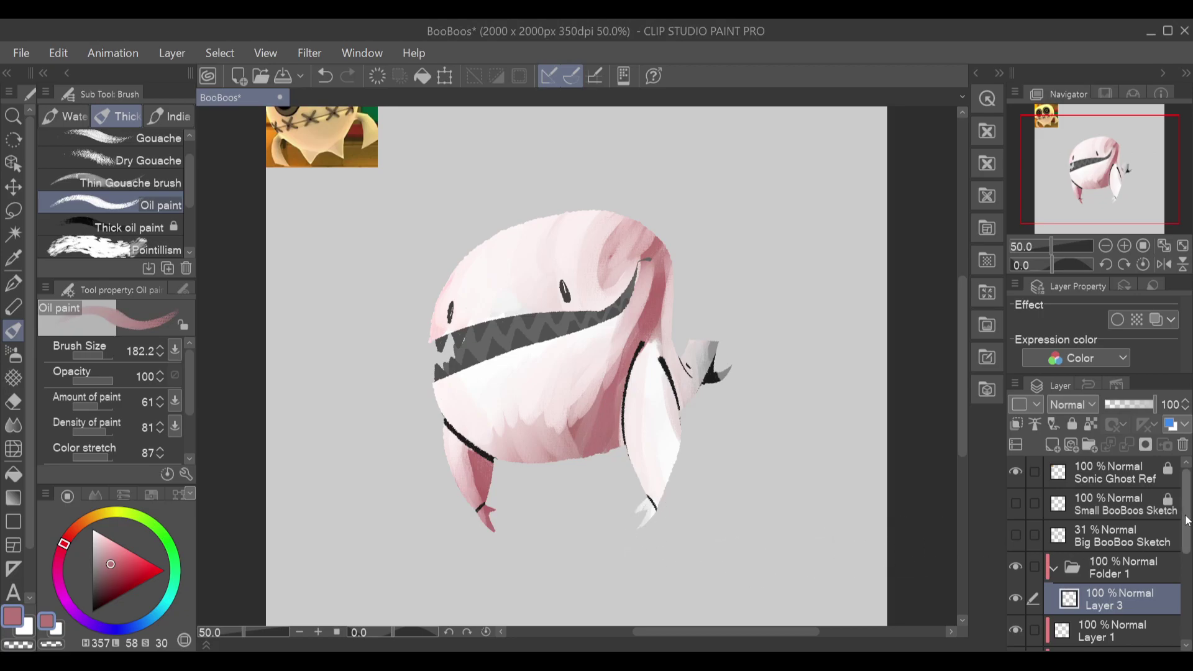
{"action": "scroll", "coordinate": [1121, 572], "scroll_direction": "down", "scroll_amount": 5}
{"action": "left_click", "coordinate": [1133, 528]}
{"action": "left_click", "coordinate": [1020, 513]}
{"action": "left_click", "coordinate": [1020, 512]}
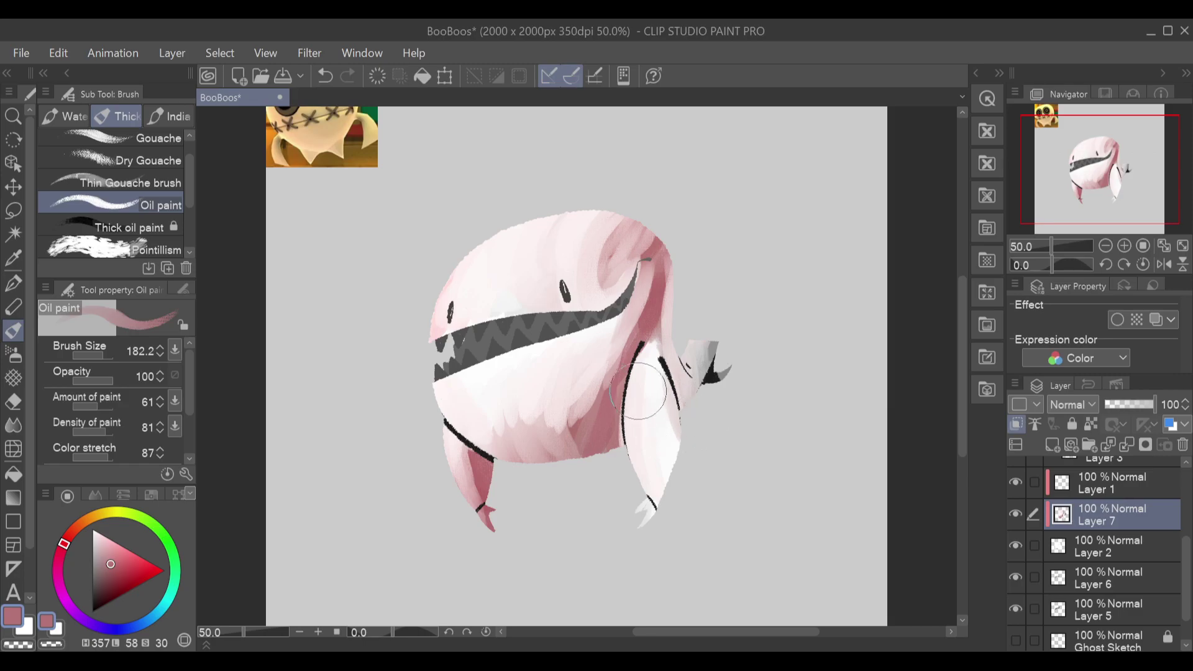
{"action": "left_click_drag", "start_coordinate": [599, 396], "coordinate": [609, 433]}
{"action": "left_click_drag", "start_coordinate": [117, 561], "coordinate": [120, 581]}
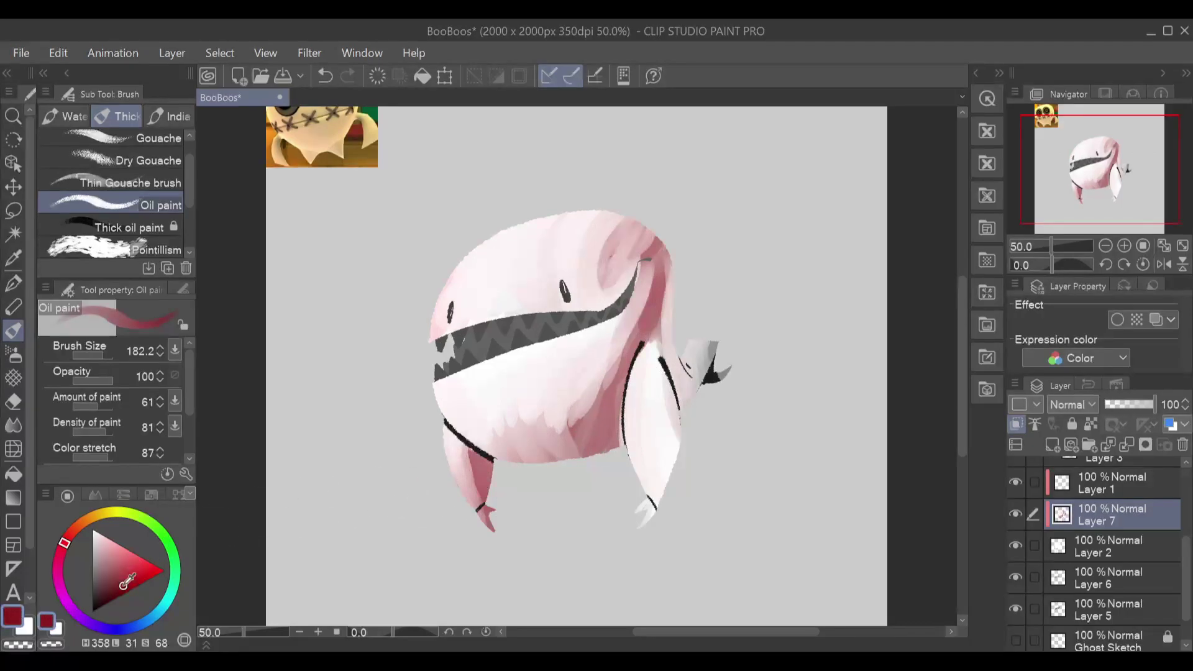
{"action": "mouse_move", "coordinate": [633, 343]}
{"action": "left_mouse_down"}
{"action": "mouse_move", "coordinate": [571, 443]}
{"action": "mouse_move", "coordinate": [605, 384]}
{"action": "mouse_move", "coordinate": [606, 459]}
{"action": "mouse_move", "coordinate": [641, 348]}
{"action": "mouse_move", "coordinate": [649, 524]}
{"action": "mouse_move", "coordinate": [671, 393]}
{"action": "mouse_move", "coordinate": [697, 350]}
{"action": "mouse_move", "coordinate": [693, 495]}
{"action": "mouse_move", "coordinate": [722, 362]}
{"action": "mouse_move", "coordinate": [684, 280]}
{"action": "mouse_move", "coordinate": [610, 404]}
{"action": "mouse_move", "coordinate": [634, 294]}
{"action": "mouse_move", "coordinate": [617, 253]}
{"action": "mouse_move", "coordinate": [513, 493]}
{"action": "mouse_move", "coordinate": [605, 197]}
{"action": "mouse_move", "coordinate": [475, 453]}
{"action": "mouse_move", "coordinate": [522, 254]}
{"action": "mouse_move", "coordinate": [459, 344]}
{"action": "mouse_move", "coordinate": [454, 322]}
{"action": "mouse_move", "coordinate": [498, 195]}
{"action": "mouse_move", "coordinate": [635, 243]}
{"action": "mouse_move", "coordinate": [644, 204]}
{"action": "mouse_move", "coordinate": [556, 226]}
{"action": "mouse_move", "coordinate": [633, 266]}
{"action": "mouse_move", "coordinate": [633, 322]}
{"action": "mouse_move", "coordinate": [674, 451]}
{"action": "left_mouse_up"}
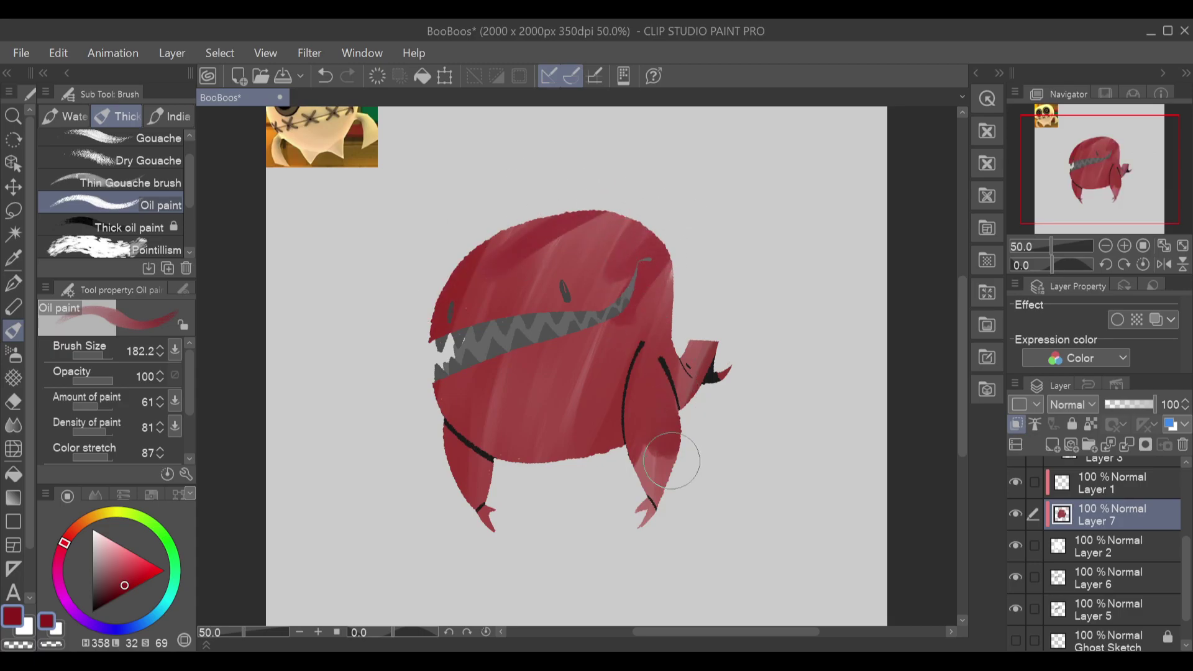
Step: Paint the front of the face, the lower jaw and the top of the head in a lighter rosy pink, hue 358
{"action": "left_click_drag", "start_coordinate": [130, 567], "coordinate": [116, 561]}
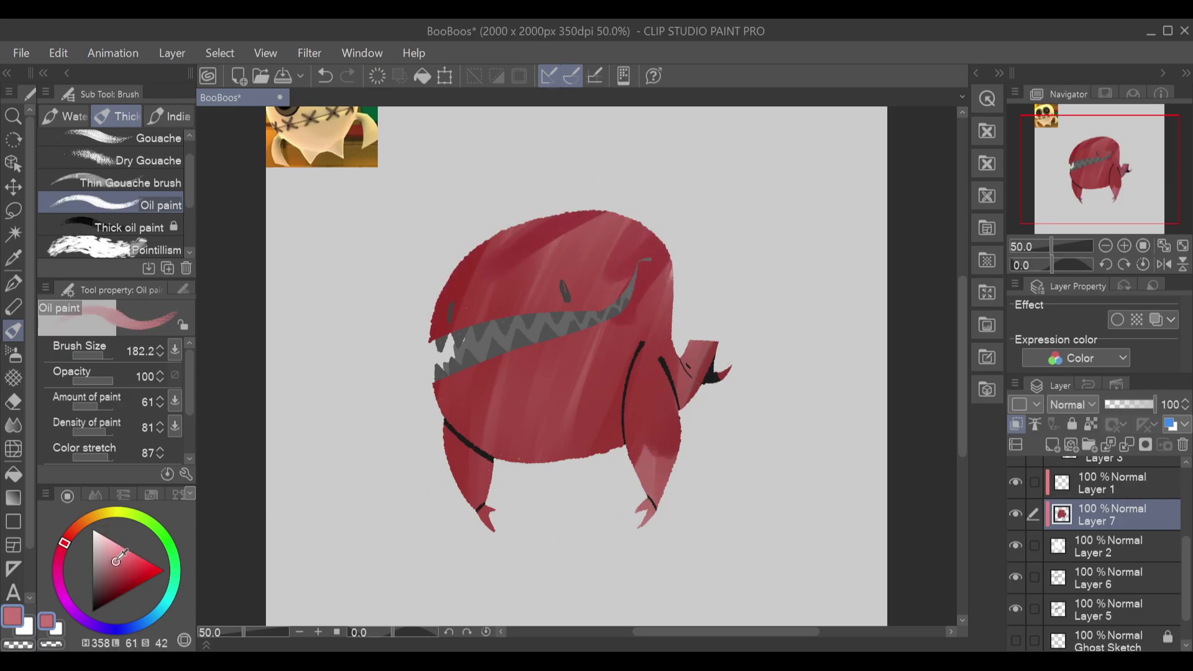
{"action": "mouse_move", "coordinate": [459, 386]}
{"action": "left_mouse_down"}
{"action": "mouse_move", "coordinate": [441, 419]}
{"action": "mouse_move", "coordinate": [455, 416]}
{"action": "mouse_move", "coordinate": [485, 358]}
{"action": "mouse_move", "coordinate": [529, 341]}
{"action": "mouse_move", "coordinate": [479, 393]}
{"action": "mouse_move", "coordinate": [522, 353]}
{"action": "mouse_move", "coordinate": [487, 424]}
{"action": "mouse_move", "coordinate": [491, 350]}
{"action": "mouse_move", "coordinate": [501, 440]}
{"action": "mouse_move", "coordinate": [456, 408]}
{"action": "mouse_move", "coordinate": [453, 363]}
{"action": "mouse_move", "coordinate": [498, 363]}
{"action": "mouse_move", "coordinate": [481, 429]}
{"action": "left_mouse_up"}
{"action": "mouse_move", "coordinate": [447, 378]}
{"action": "left_mouse_down"}
{"action": "mouse_move", "coordinate": [514, 438]}
{"action": "mouse_move", "coordinate": [532, 326]}
{"action": "mouse_move", "coordinate": [497, 443]}
{"action": "mouse_move", "coordinate": [502, 360]}
{"action": "mouse_move", "coordinate": [574, 330]}
{"action": "mouse_move", "coordinate": [535, 433]}
{"action": "mouse_move", "coordinate": [580, 342]}
{"action": "mouse_move", "coordinate": [528, 375]}
{"action": "mouse_move", "coordinate": [596, 354]}
{"action": "mouse_move", "coordinate": [511, 414]}
{"action": "mouse_move", "coordinate": [534, 462]}
{"action": "mouse_move", "coordinate": [514, 333]}
{"action": "mouse_move", "coordinate": [525, 456]}
{"action": "mouse_move", "coordinate": [489, 400]}
{"action": "mouse_move", "coordinate": [584, 322]}
{"action": "mouse_move", "coordinate": [549, 466]}
{"action": "mouse_move", "coordinate": [531, 375]}
{"action": "mouse_move", "coordinate": [540, 437]}
{"action": "mouse_move", "coordinate": [546, 320]}
{"action": "mouse_move", "coordinate": [500, 383]}
{"action": "mouse_move", "coordinate": [506, 295]}
{"action": "mouse_move", "coordinate": [445, 321]}
{"action": "mouse_move", "coordinate": [538, 226]}
{"action": "mouse_move", "coordinate": [466, 334]}
{"action": "mouse_move", "coordinate": [481, 259]}
{"action": "mouse_move", "coordinate": [496, 253]}
{"action": "mouse_move", "coordinate": [499, 329]}
{"action": "mouse_move", "coordinate": [570, 209]}
{"action": "mouse_move", "coordinate": [498, 336]}
{"action": "mouse_move", "coordinate": [503, 267]}
{"action": "mouse_move", "coordinate": [600, 200]}
{"action": "mouse_move", "coordinate": [518, 333]}
{"action": "mouse_move", "coordinate": [588, 204]}
{"action": "mouse_move", "coordinate": [644, 285]}
{"action": "left_mouse_up"}
{"action": "mouse_move", "coordinate": [631, 350]}
{"action": "left_mouse_down"}
{"action": "mouse_move", "coordinate": [591, 325]}
{"action": "mouse_move", "coordinate": [542, 328]}
{"action": "mouse_move", "coordinate": [519, 302]}
{"action": "mouse_move", "coordinate": [646, 213]}
{"action": "left_mouse_up"}
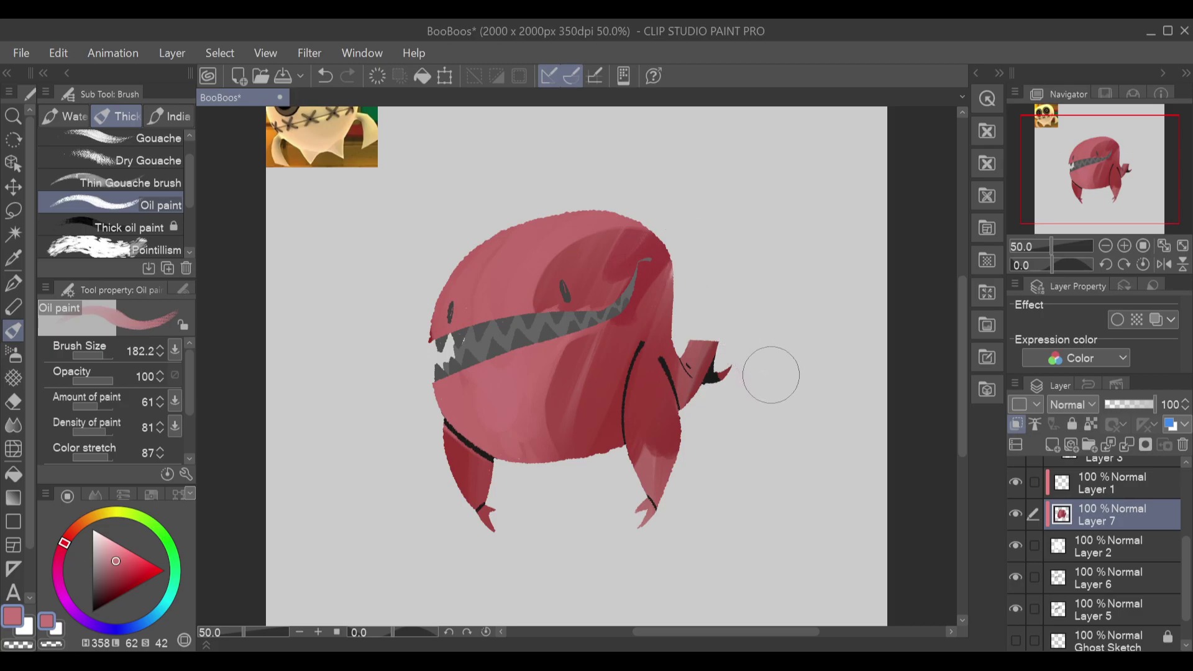
Step: Add the rosy pink to the tail and both arms, and blend it into the belly and cheek
{"action": "mouse_move", "coordinate": [708, 338]}
{"action": "left_mouse_down"}
{"action": "mouse_move", "coordinate": [686, 348]}
{"action": "mouse_move", "coordinate": [692, 360]}
{"action": "mouse_move", "coordinate": [684, 323]}
{"action": "mouse_move", "coordinate": [681, 368]}
{"action": "mouse_move", "coordinate": [657, 385]}
{"action": "mouse_move", "coordinate": [663, 465]}
{"action": "mouse_move", "coordinate": [654, 377]}
{"action": "mouse_move", "coordinate": [641, 541]}
{"action": "mouse_move", "coordinate": [669, 431]}
{"action": "mouse_move", "coordinate": [655, 373]}
{"action": "mouse_move", "coordinate": [657, 526]}
{"action": "mouse_move", "coordinate": [669, 432]}
{"action": "mouse_move", "coordinate": [649, 359]}
{"action": "mouse_move", "coordinate": [650, 513]}
{"action": "mouse_move", "coordinate": [618, 541]}
{"action": "mouse_move", "coordinate": [644, 374]}
{"action": "mouse_move", "coordinate": [641, 453]}
{"action": "mouse_move", "coordinate": [672, 532]}
{"action": "mouse_move", "coordinate": [645, 362]}
{"action": "mouse_move", "coordinate": [673, 542]}
{"action": "mouse_move", "coordinate": [644, 364]}
{"action": "mouse_move", "coordinate": [677, 523]}
{"action": "mouse_move", "coordinate": [646, 360]}
{"action": "mouse_move", "coordinate": [659, 532]}
{"action": "left_mouse_up"}
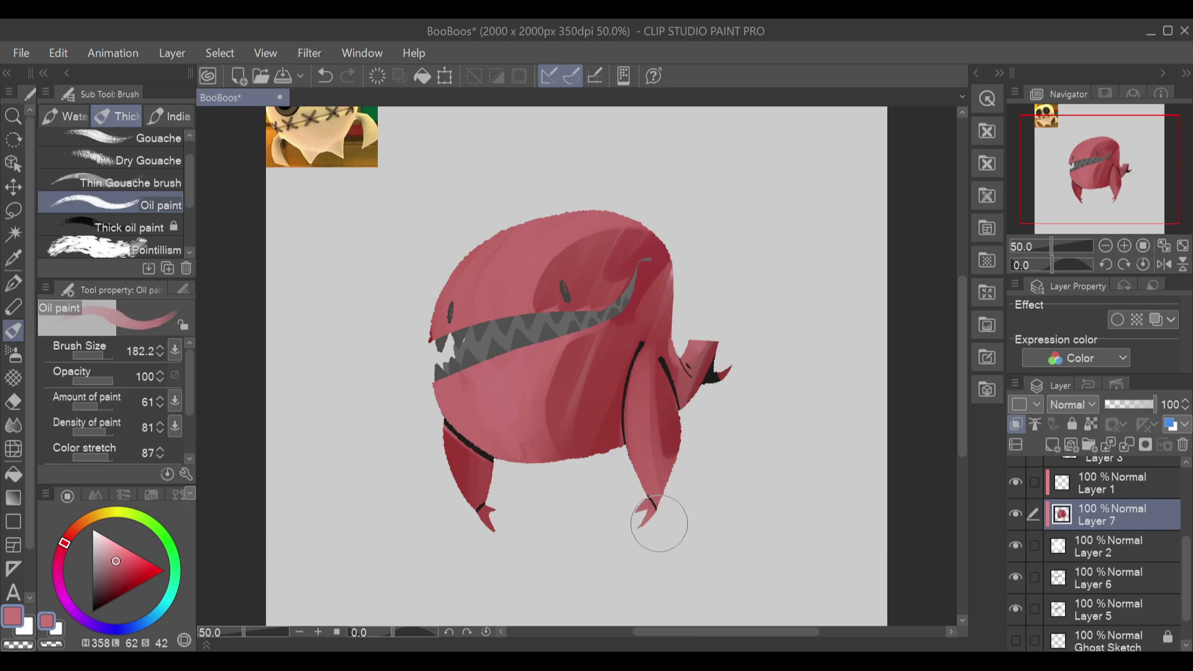
{"action": "mouse_move", "coordinate": [680, 423]}
{"action": "left_mouse_down"}
{"action": "mouse_move", "coordinate": [636, 437]}
{"action": "mouse_move", "coordinate": [671, 511]}
{"action": "left_mouse_up"}
{"action": "mouse_move", "coordinate": [456, 445]}
{"action": "left_mouse_down"}
{"action": "mouse_move", "coordinate": [456, 486]}
{"action": "mouse_move", "coordinate": [500, 548]}
{"action": "mouse_move", "coordinate": [438, 423]}
{"action": "left_mouse_up"}
{"action": "left_click_drag", "start_coordinate": [573, 372], "coordinate": [548, 463]}
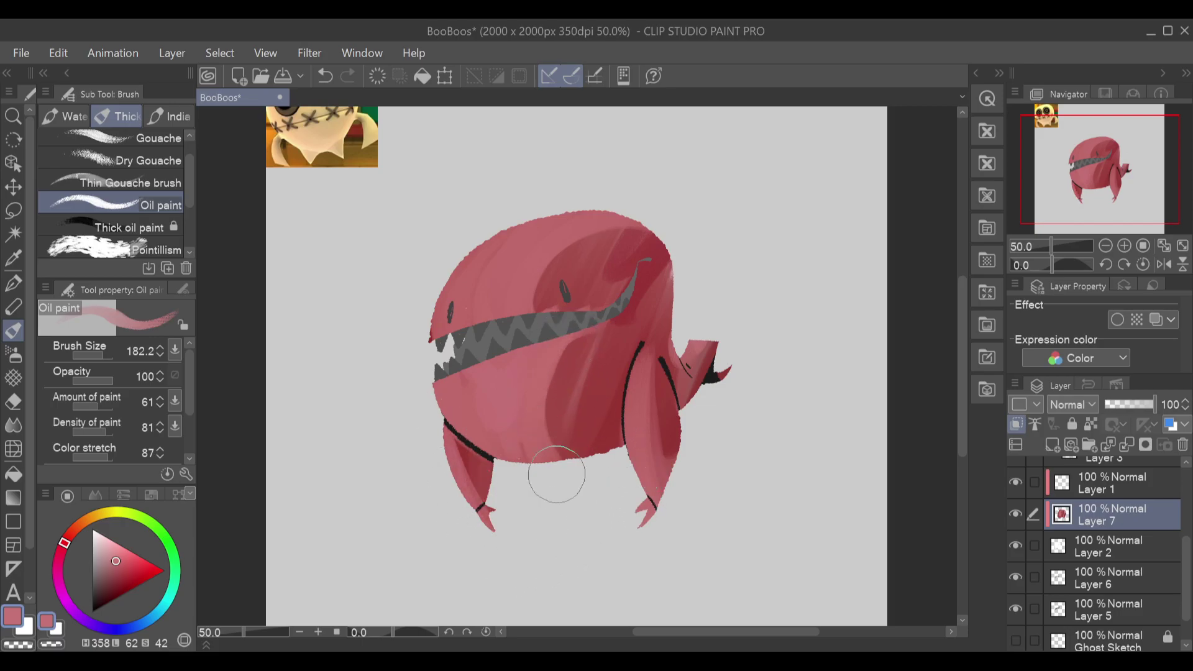
{"action": "mouse_move", "coordinate": [554, 304]}
{"action": "left_mouse_down"}
{"action": "mouse_move", "coordinate": [569, 237]}
{"action": "mouse_move", "coordinate": [566, 326]}
{"action": "mouse_move", "coordinate": [567, 249]}
{"action": "mouse_move", "coordinate": [574, 319]}
{"action": "mouse_move", "coordinate": [583, 223]}
{"action": "mouse_move", "coordinate": [561, 314]}
{"action": "mouse_move", "coordinate": [575, 328]}
{"action": "mouse_move", "coordinate": [611, 220]}
{"action": "mouse_move", "coordinate": [641, 221]}
{"action": "mouse_move", "coordinate": [645, 250]}
{"action": "mouse_move", "coordinate": [580, 306]}
{"action": "mouse_move", "coordinate": [636, 227]}
{"action": "mouse_move", "coordinate": [597, 306]}
{"action": "mouse_move", "coordinate": [626, 245]}
{"action": "mouse_move", "coordinate": [652, 240]}
{"action": "mouse_move", "coordinate": [593, 317]}
{"action": "mouse_move", "coordinate": [592, 275]}
{"action": "mouse_move", "coordinate": [672, 230]}
{"action": "left_mouse_up"}
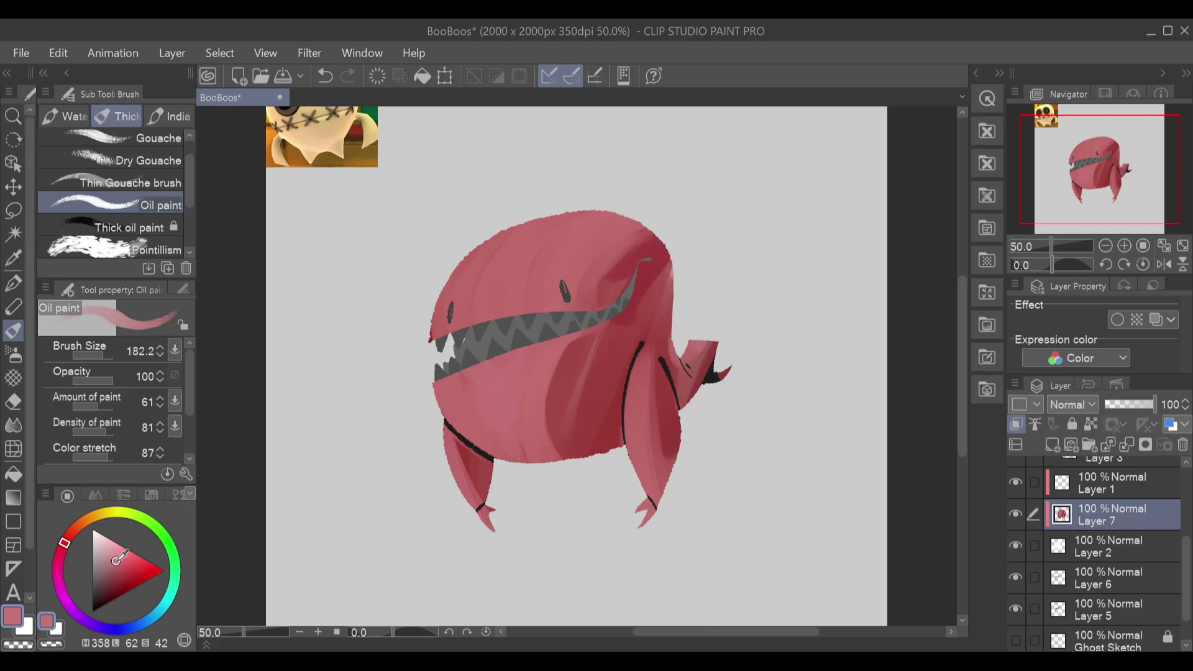
Step: Brush a warmer, lighter pink, hue 5, onto the forehead, along the lower lip and onto the lower jaw
{"action": "mouse_move", "coordinate": [507, 240]}
{"action": "left_mouse_down"}
{"action": "mouse_move", "coordinate": [431, 300]}
{"action": "mouse_move", "coordinate": [490, 250]}
{"action": "mouse_move", "coordinate": [467, 279]}
{"action": "left_mouse_up"}
{"action": "key", "text": "ctrl+z"}
{"action": "mouse_move", "coordinate": [516, 239]}
{"action": "left_mouse_down"}
{"action": "mouse_move", "coordinate": [458, 328]}
{"action": "mouse_move", "coordinate": [499, 265]}
{"action": "mouse_move", "coordinate": [437, 309]}
{"action": "mouse_move", "coordinate": [528, 210]}
{"action": "mouse_move", "coordinate": [471, 336]}
{"action": "mouse_move", "coordinate": [534, 224]}
{"action": "mouse_move", "coordinate": [563, 205]}
{"action": "left_mouse_up"}
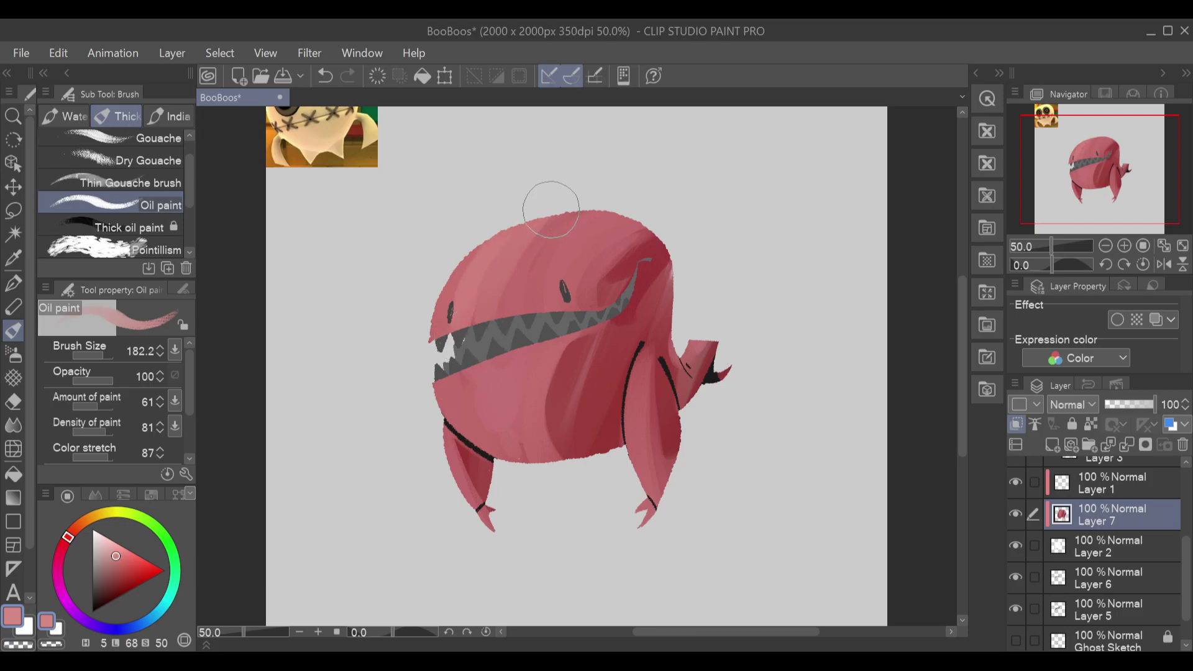
{"action": "left_click_drag", "start_coordinate": [573, 330], "coordinate": [447, 379]}
{"action": "key", "text": "ctrl+z"}
{"action": "left_click_drag", "start_coordinate": [594, 320], "coordinate": [462, 372]}
{"action": "mouse_move", "coordinate": [523, 348]}
{"action": "left_mouse_down"}
{"action": "mouse_move", "coordinate": [435, 382]}
{"action": "mouse_move", "coordinate": [606, 420]}
{"action": "mouse_move", "coordinate": [619, 354]}
{"action": "mouse_move", "coordinate": [599, 326]}
{"action": "mouse_move", "coordinate": [626, 267]}
{"action": "mouse_move", "coordinate": [629, 309]}
{"action": "mouse_move", "coordinate": [643, 280]}
{"action": "mouse_move", "coordinate": [560, 341]}
{"action": "mouse_move", "coordinate": [594, 401]}
{"action": "mouse_move", "coordinate": [560, 410]}
{"action": "left_mouse_up"}
Step: Apply the warm pink to the belly, the near arm and the tail, undoing the unwanted strokes
{"action": "mouse_move", "coordinate": [573, 353]}
{"action": "left_mouse_down"}
{"action": "mouse_move", "coordinate": [545, 405]}
{"action": "mouse_move", "coordinate": [571, 468]}
{"action": "left_mouse_up"}
{"action": "key", "text": "ctrl+z"}
{"action": "left_click_drag", "start_coordinate": [582, 340], "coordinate": [572, 461]}
{"action": "mouse_move", "coordinate": [574, 347]}
{"action": "left_mouse_down"}
{"action": "mouse_move", "coordinate": [650, 409]}
{"action": "mouse_move", "coordinate": [547, 491]}
{"action": "mouse_move", "coordinate": [598, 364]}
{"action": "mouse_move", "coordinate": [605, 376]}
{"action": "mouse_move", "coordinate": [537, 381]}
{"action": "mouse_move", "coordinate": [600, 462]}
{"action": "mouse_move", "coordinate": [649, 373]}
{"action": "mouse_move", "coordinate": [658, 493]}
{"action": "mouse_move", "coordinate": [638, 385]}
{"action": "mouse_move", "coordinate": [644, 359]}
{"action": "mouse_move", "coordinate": [642, 471]}
{"action": "mouse_move", "coordinate": [640, 381]}
{"action": "mouse_move", "coordinate": [667, 508]}
{"action": "left_mouse_up"}
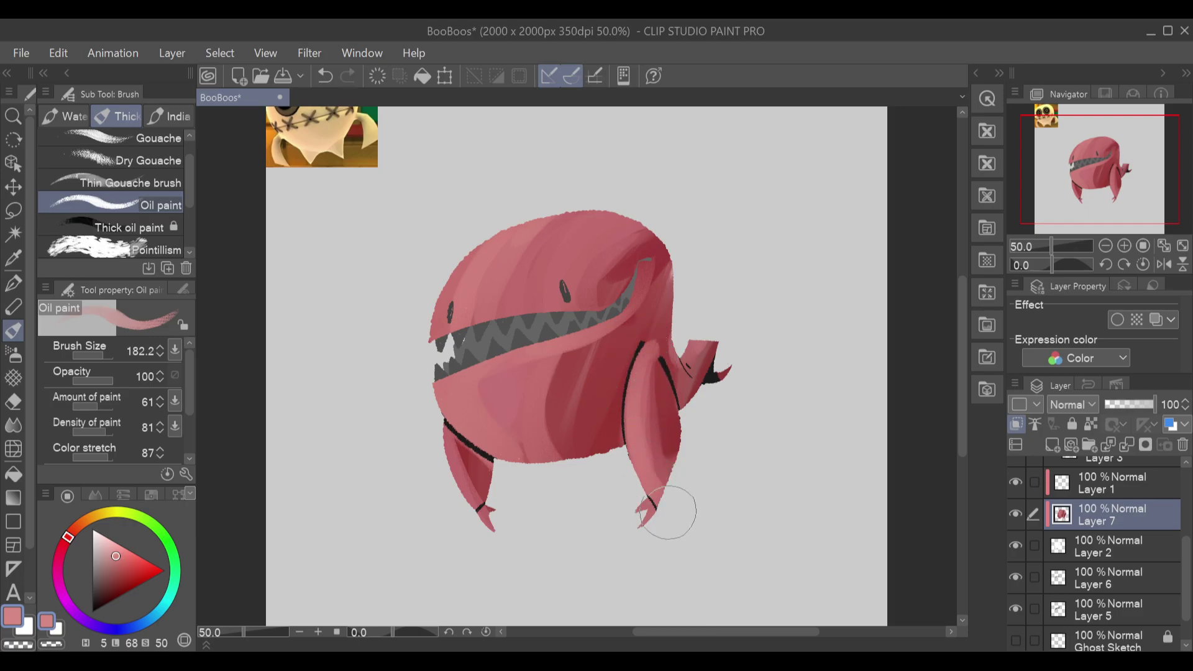
{"action": "key", "text": "ctrl+z"}
{"action": "mouse_move", "coordinate": [662, 370]}
{"action": "left_mouse_down"}
{"action": "mouse_move", "coordinate": [670, 387]}
{"action": "mouse_move", "coordinate": [659, 363]}
{"action": "left_mouse_up"}
{"action": "key", "text": "ctrl+z"}
{"action": "left_click_drag", "start_coordinate": [736, 355], "coordinate": [690, 358]}
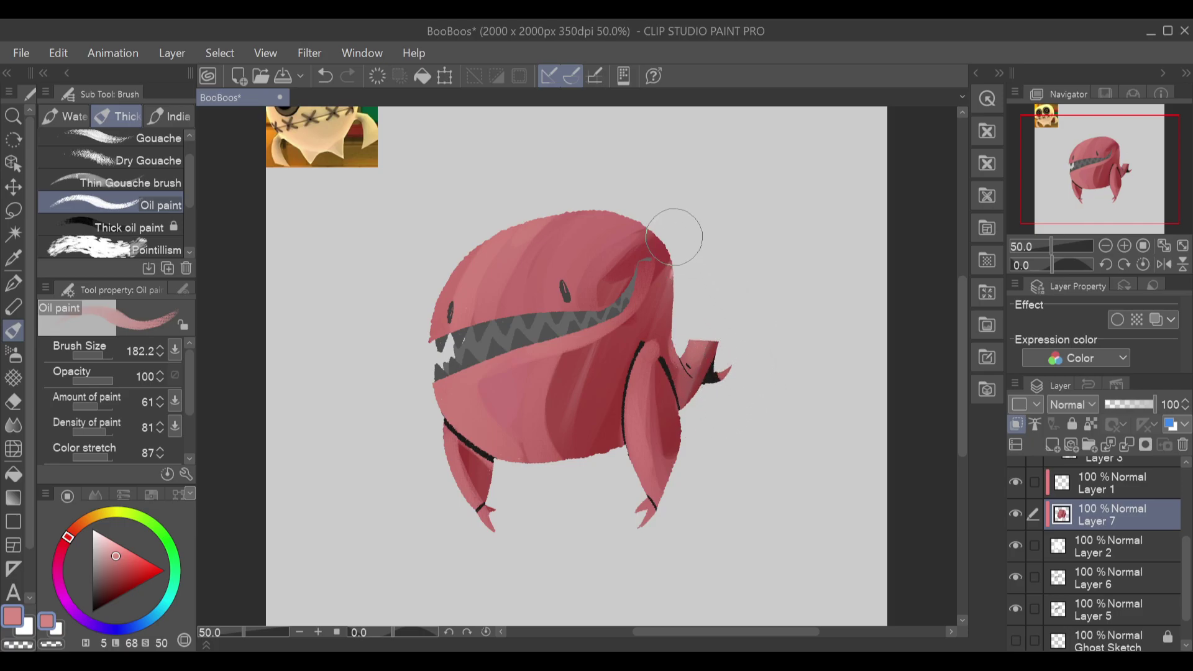
Step: Paint a pale pink highlight, hue 8, along the front edge of the forehead
{"action": "left_click", "coordinate": [73, 536]}
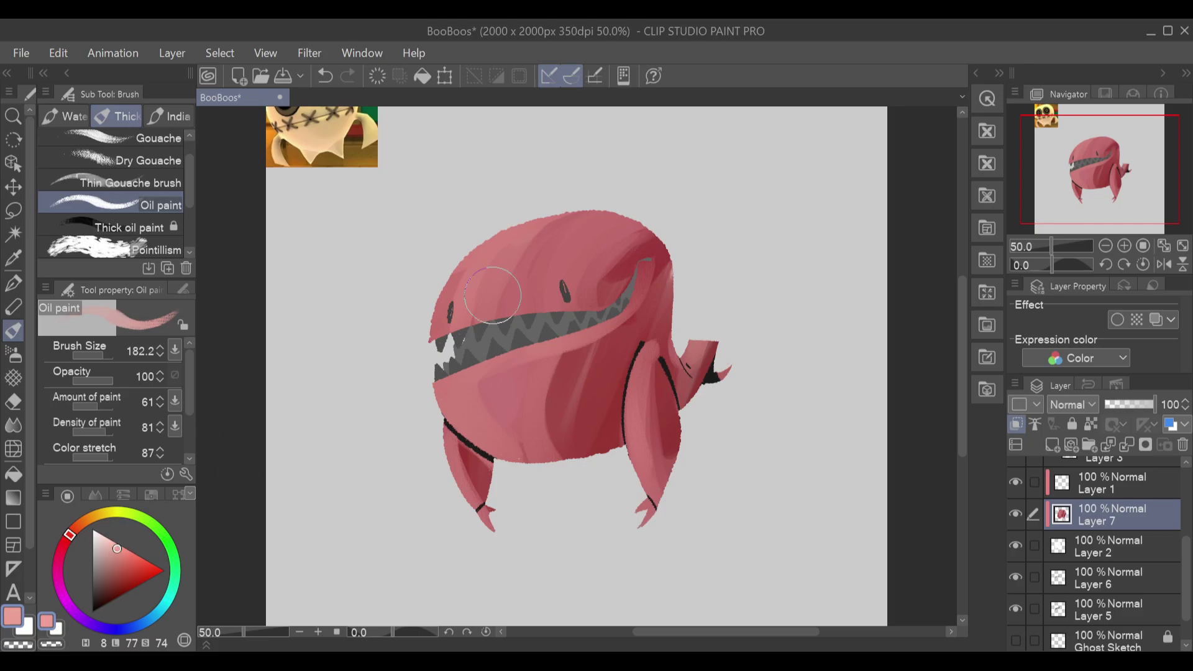
{"action": "key", "text": "ctrl+z"}
{"action": "mouse_move", "coordinate": [562, 215]}
{"action": "left_mouse_down"}
{"action": "mouse_move", "coordinate": [459, 276]}
{"action": "mouse_move", "coordinate": [561, 207]}
{"action": "mouse_move", "coordinate": [460, 311]}
{"action": "mouse_move", "coordinate": [530, 208]}
{"action": "left_mouse_up"}
{"action": "mouse_move", "coordinate": [466, 311]}
{"action": "left_mouse_down"}
{"action": "mouse_move", "coordinate": [482, 244]}
{"action": "mouse_move", "coordinate": [452, 304]}
{"action": "mouse_move", "coordinate": [451, 270]}
{"action": "mouse_move", "coordinate": [535, 204]}
{"action": "mouse_move", "coordinate": [428, 356]}
{"action": "left_mouse_up"}
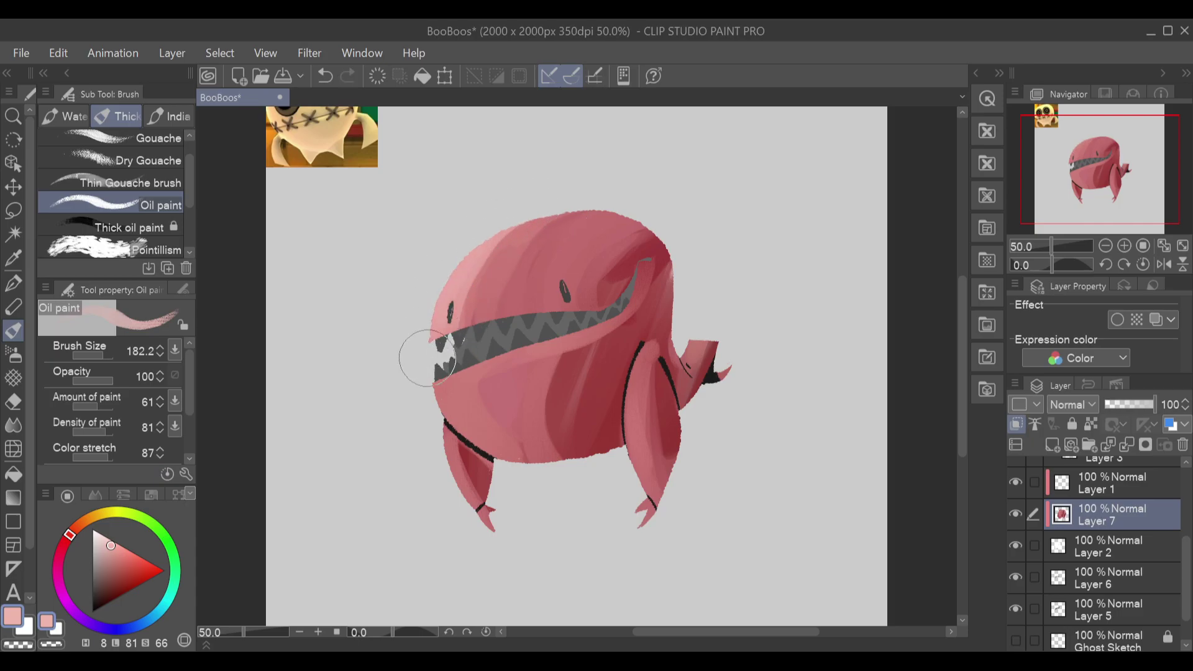
{"action": "left_click_drag", "start_coordinate": [511, 224], "coordinate": [480, 253]}
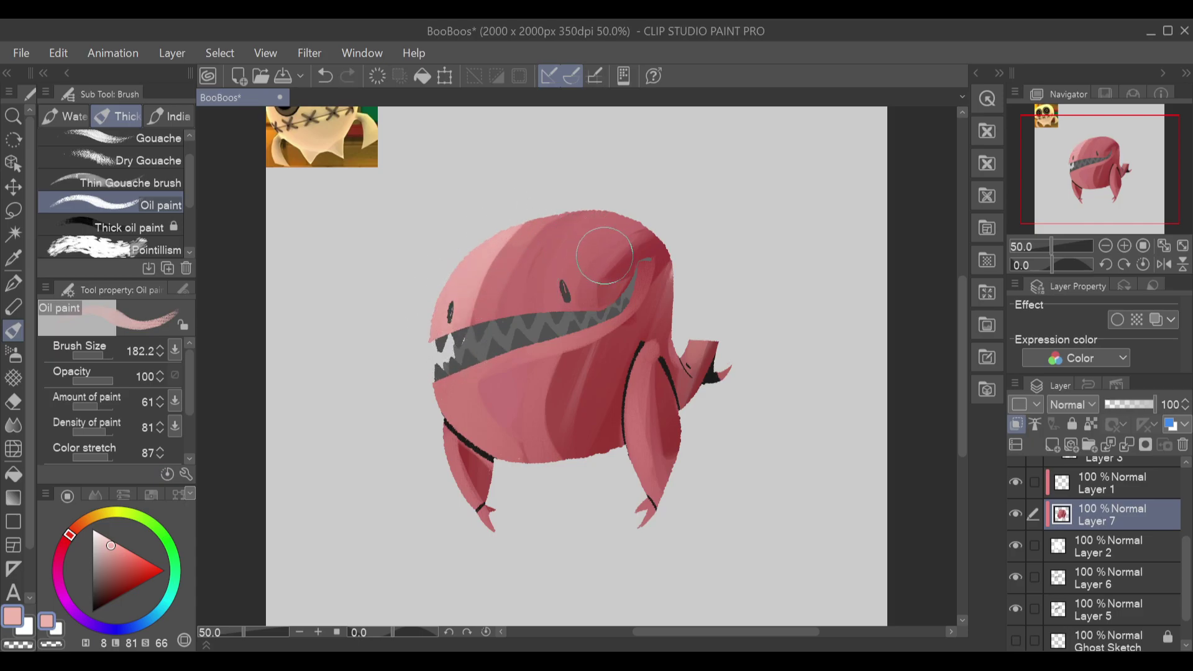
Step: Widen the pale pink highlight across the forehead down toward the upper lip
{"action": "left_click_drag", "start_coordinate": [559, 200], "coordinate": [475, 323]}
{"action": "left_click_drag", "start_coordinate": [530, 223], "coordinate": [481, 334]}
{"action": "mouse_move", "coordinate": [523, 234]}
{"action": "left_mouse_down"}
{"action": "mouse_move", "coordinate": [479, 338]}
{"action": "mouse_move", "coordinate": [520, 247]}
{"action": "mouse_move", "coordinate": [492, 330]}
{"action": "mouse_move", "coordinate": [526, 250]}
{"action": "mouse_move", "coordinate": [507, 321]}
{"action": "mouse_move", "coordinate": [542, 218]}
{"action": "mouse_move", "coordinate": [517, 280]}
{"action": "mouse_move", "coordinate": [572, 207]}
{"action": "mouse_move", "coordinate": [505, 313]}
{"action": "mouse_move", "coordinate": [525, 250]}
{"action": "mouse_move", "coordinate": [569, 212]}
{"action": "mouse_move", "coordinate": [522, 320]}
{"action": "mouse_move", "coordinate": [533, 265]}
{"action": "mouse_move", "coordinate": [576, 216]}
{"action": "mouse_move", "coordinate": [507, 323]}
{"action": "mouse_move", "coordinate": [585, 203]}
{"action": "mouse_move", "coordinate": [555, 221]}
{"action": "mouse_move", "coordinate": [500, 344]}
{"action": "mouse_move", "coordinate": [471, 319]}
{"action": "mouse_move", "coordinate": [449, 343]}
{"action": "mouse_move", "coordinate": [450, 297]}
{"action": "mouse_move", "coordinate": [499, 227]}
{"action": "mouse_move", "coordinate": [431, 354]}
{"action": "left_mouse_up"}
{"action": "key", "text": "ctrl+z"}
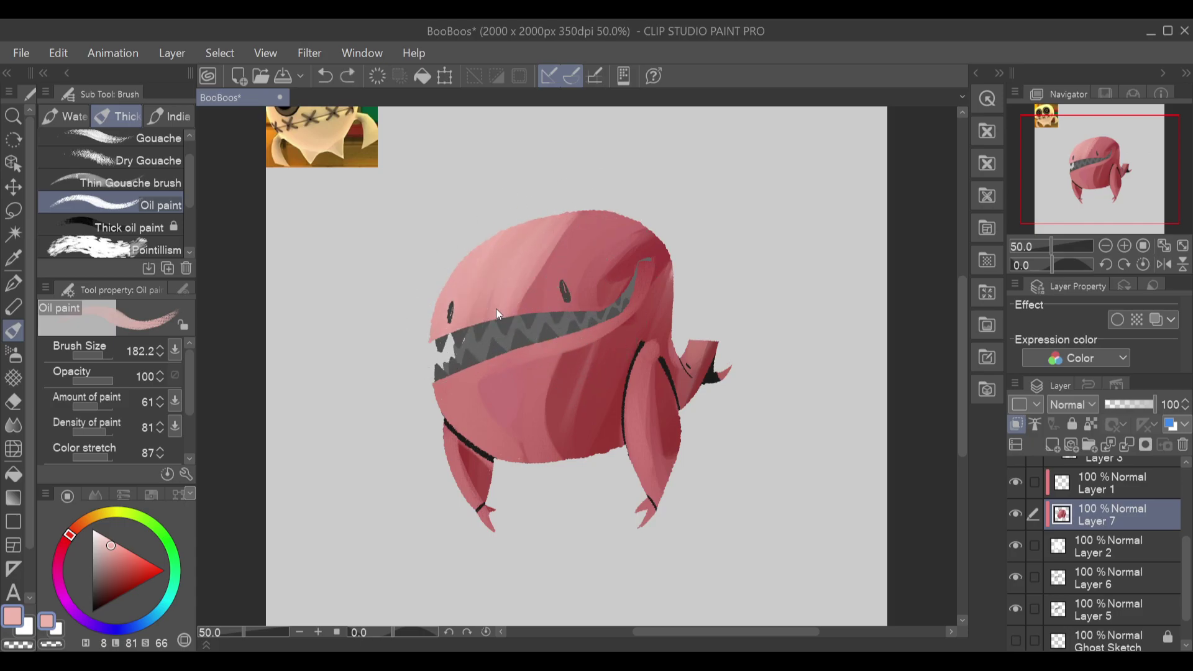
Step: Add a pale pink rim highlight along the top and back of the head, undoing the stray strokes
{"action": "mouse_move", "coordinate": [499, 243]}
{"action": "left_mouse_down"}
{"action": "mouse_move", "coordinate": [682, 228]}
{"action": "mouse_move", "coordinate": [624, 235]}
{"action": "mouse_move", "coordinate": [472, 314]}
{"action": "mouse_move", "coordinate": [551, 208]}
{"action": "mouse_move", "coordinate": [676, 223]}
{"action": "mouse_move", "coordinate": [527, 235]}
{"action": "mouse_move", "coordinate": [607, 213]}
{"action": "mouse_move", "coordinate": [667, 237]}
{"action": "mouse_move", "coordinate": [529, 223]}
{"action": "mouse_move", "coordinate": [615, 209]}
{"action": "mouse_move", "coordinate": [580, 207]}
{"action": "left_mouse_up"}
{"action": "mouse_move", "coordinate": [692, 253]}
{"action": "left_mouse_down"}
{"action": "mouse_move", "coordinate": [689, 284]}
{"action": "mouse_move", "coordinate": [654, 229]}
{"action": "mouse_move", "coordinate": [693, 278]}
{"action": "left_mouse_up"}
{"action": "key", "text": "ctrl+z"}
{"action": "mouse_move", "coordinate": [652, 214]}
{"action": "left_mouse_down"}
{"action": "mouse_move", "coordinate": [686, 289]}
{"action": "mouse_move", "coordinate": [645, 284]}
{"action": "mouse_move", "coordinate": [602, 316]}
{"action": "left_mouse_up"}
{"action": "key", "text": "ctrl+z"}
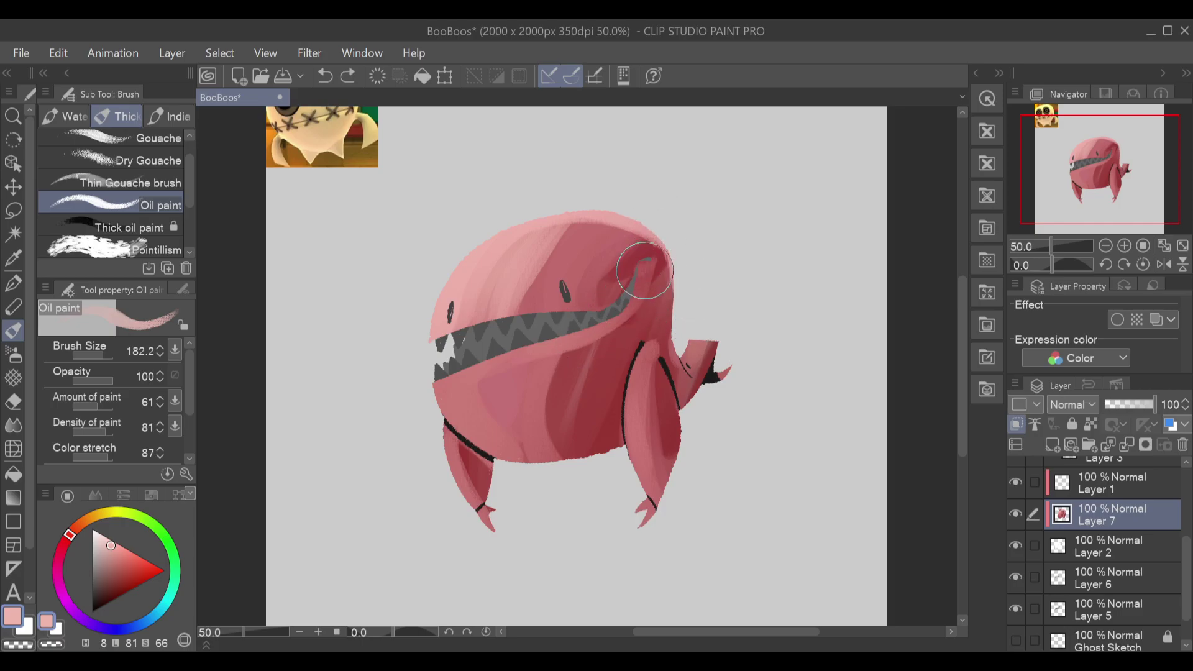
Step: Set the brush size to 170 and paint pale pink along the lower lip, chin and far arm, undoing the unwanted strokes
{"action": "left_click_drag", "start_coordinate": [645, 272], "coordinate": [546, 347]}
{"action": "key", "text": "ctrl+z"}
{"action": "left_click", "coordinate": [184, 290]}
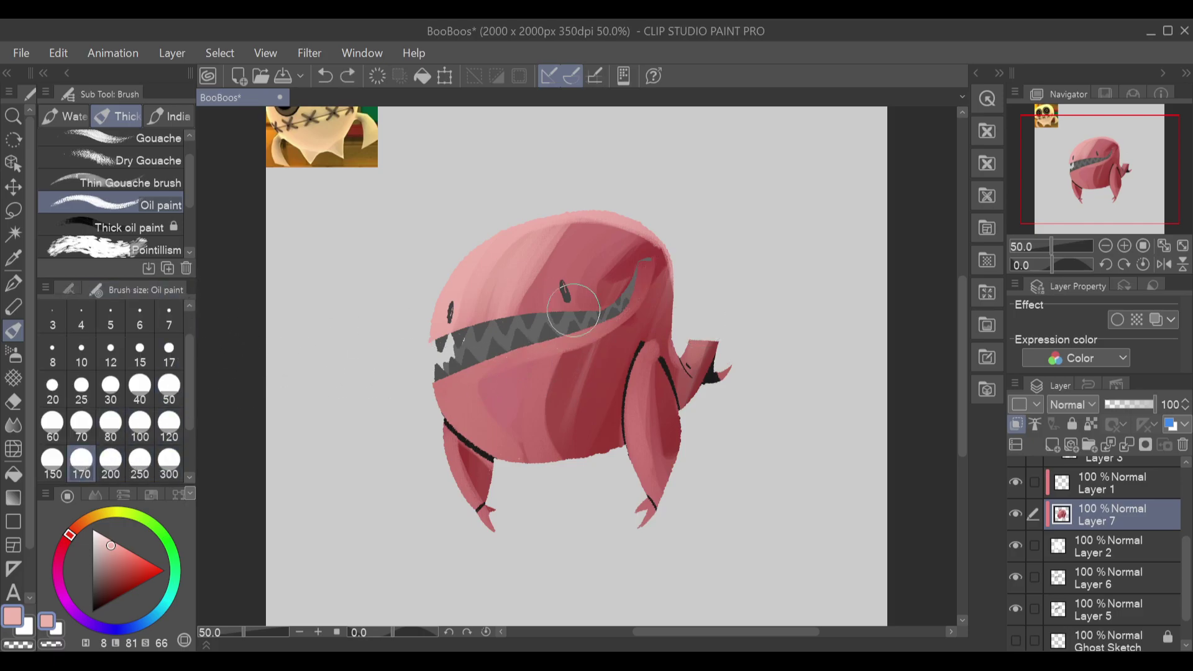
{"action": "left_click_drag", "start_coordinate": [645, 273], "coordinate": [575, 352]}
{"action": "key", "text": "ctrl+z"}
{"action": "mouse_move", "coordinate": [628, 299]}
{"action": "left_mouse_down"}
{"action": "mouse_move", "coordinate": [613, 320]}
{"action": "mouse_move", "coordinate": [448, 381]}
{"action": "left_mouse_up"}
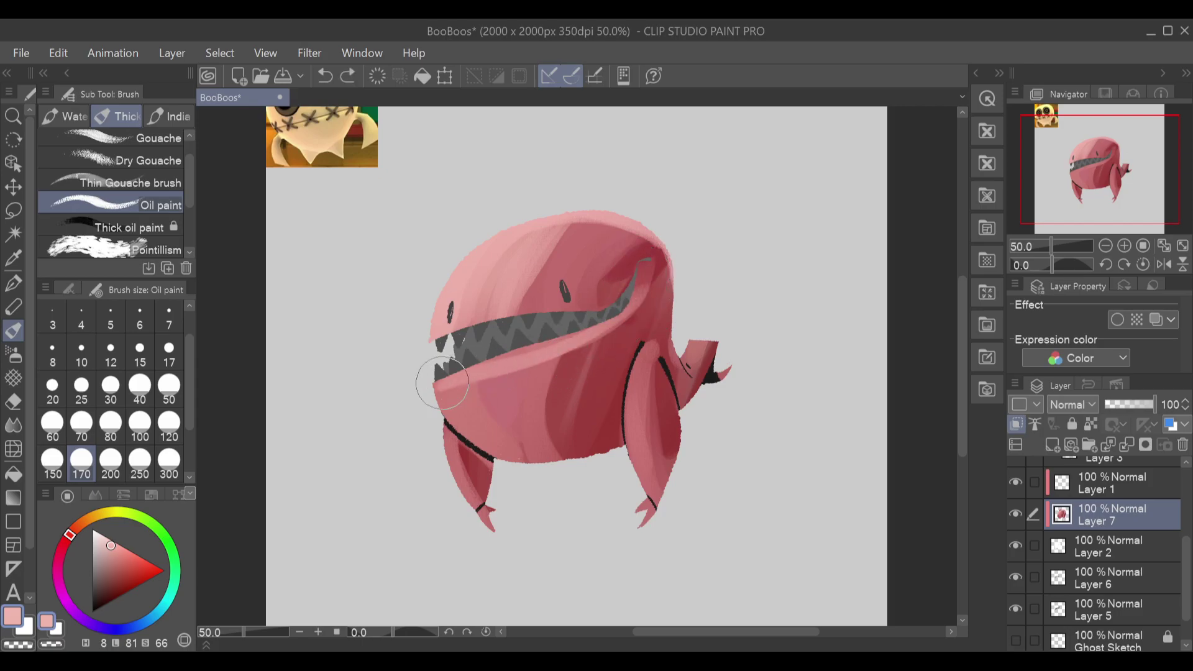
{"action": "key", "text": "ctrl+z"}
{"action": "mouse_move", "coordinate": [626, 306]}
{"action": "left_mouse_down"}
{"action": "mouse_move", "coordinate": [428, 391]}
{"action": "mouse_move", "coordinate": [533, 479]}
{"action": "mouse_move", "coordinate": [448, 373]}
{"action": "mouse_move", "coordinate": [541, 472]}
{"action": "mouse_move", "coordinate": [489, 365]}
{"action": "mouse_move", "coordinate": [473, 435]}
{"action": "mouse_move", "coordinate": [491, 348]}
{"action": "mouse_move", "coordinate": [470, 407]}
{"action": "left_mouse_up"}
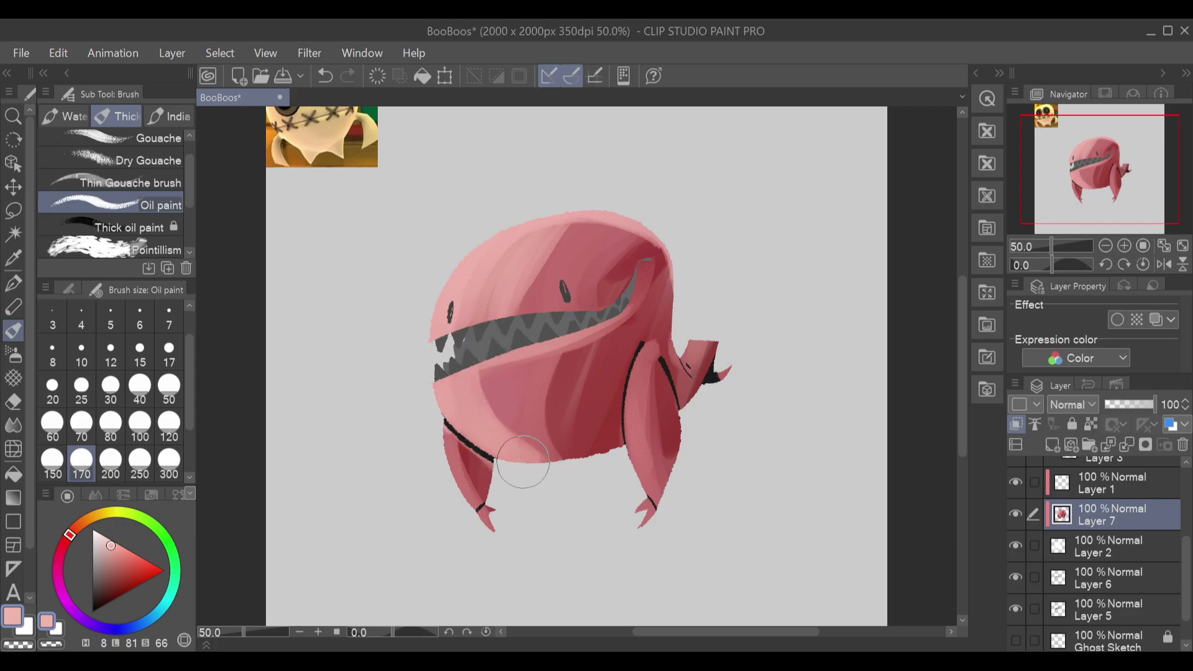
{"action": "mouse_move", "coordinate": [544, 444]}
{"action": "left_mouse_down"}
{"action": "mouse_move", "coordinate": [440, 479]}
{"action": "mouse_move", "coordinate": [418, 386]}
{"action": "mouse_move", "coordinate": [473, 510]}
{"action": "left_mouse_up"}
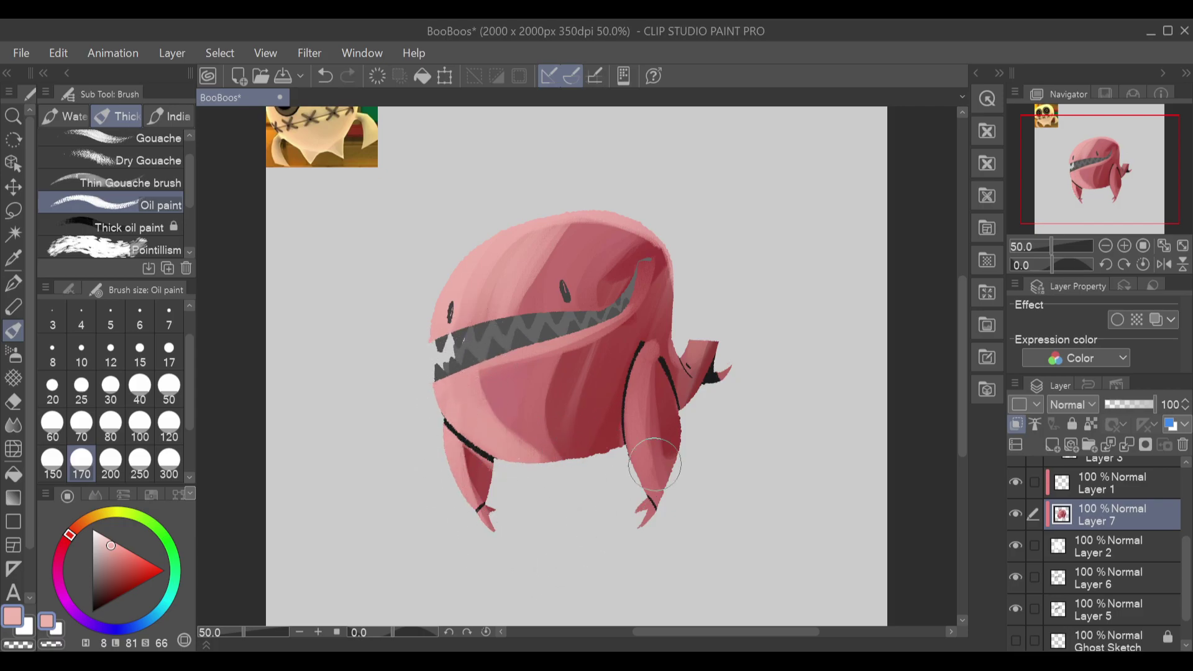
Step: Paint long pale pink strokes down the near arm from shoulder to wrist, undoing the unwanted ones
{"action": "left_click_drag", "start_coordinate": [648, 355], "coordinate": [681, 513]}
{"action": "key", "text": "ctrl+z"}
{"action": "left_click_drag", "start_coordinate": [643, 354], "coordinate": [669, 494]}
{"action": "key", "text": "ctrl+z"}
{"action": "mouse_move", "coordinate": [640, 367]}
{"action": "left_mouse_down"}
{"action": "mouse_move", "coordinate": [653, 421]}
{"action": "mouse_move", "coordinate": [628, 479]}
{"action": "mouse_move", "coordinate": [674, 435]}
{"action": "mouse_move", "coordinate": [637, 437]}
{"action": "mouse_move", "coordinate": [654, 491]}
{"action": "left_mouse_up"}
{"action": "left_click_drag", "start_coordinate": [653, 381], "coordinate": [681, 442]}
{"action": "left_click_drag", "start_coordinate": [642, 353], "coordinate": [679, 440]}
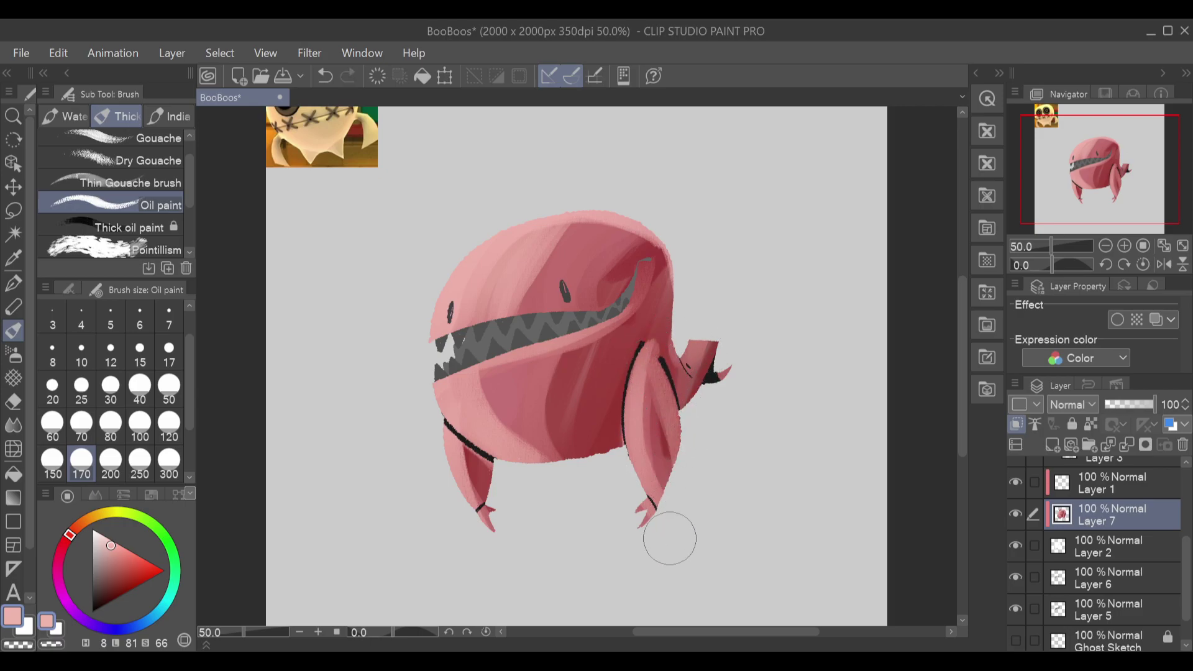
{"action": "key", "text": "ctrl+z"}
{"action": "key", "text": "ctrl+z"}
{"action": "mouse_move", "coordinate": [653, 373]}
{"action": "left_mouse_down"}
{"action": "mouse_move", "coordinate": [650, 421]}
{"action": "mouse_move", "coordinate": [699, 511]}
{"action": "mouse_move", "coordinate": [652, 443]}
{"action": "mouse_move", "coordinate": [687, 515]}
{"action": "left_mouse_up"}
{"action": "key", "text": "ctrl+z"}
{"action": "key", "text": "ctrl+z"}
{"action": "left_click_drag", "start_coordinate": [655, 343], "coordinate": [684, 497]}
{"action": "left_click_drag", "start_coordinate": [653, 378], "coordinate": [665, 511]}
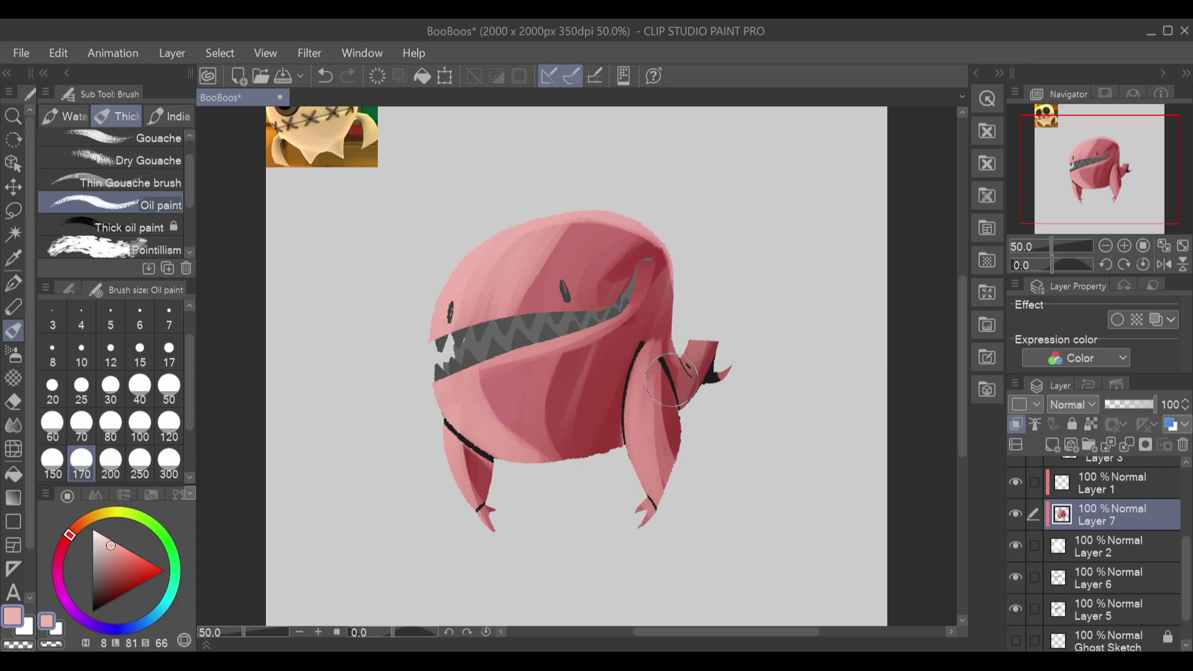
Step: Paint a pale pink highlight down the length of the far arm, redoing the first stroke
{"action": "mouse_move", "coordinate": [461, 442]}
{"action": "left_mouse_down"}
{"action": "mouse_move", "coordinate": [499, 505]}
{"action": "mouse_move", "coordinate": [481, 494]}
{"action": "left_mouse_up"}
{"action": "key", "text": "ctrl+z"}
{"action": "left_click_drag", "start_coordinate": [467, 448], "coordinate": [484, 497]}
Step: Paint broad pale pink strokes from the top of the head down to the upper lip between the eyes, undoing the unwanted ones
{"action": "mouse_move", "coordinate": [574, 356]}
{"action": "left_mouse_down"}
{"action": "mouse_move", "coordinate": [552, 431]}
{"action": "mouse_move", "coordinate": [581, 341]}
{"action": "left_mouse_up"}
{"action": "key", "text": "ctrl+z"}
{"action": "key", "text": "ctrl+z"}
{"action": "mouse_move", "coordinate": [538, 303]}
{"action": "left_mouse_down"}
{"action": "mouse_move", "coordinate": [537, 256]}
{"action": "mouse_move", "coordinate": [566, 311]}
{"action": "mouse_move", "coordinate": [557, 323]}
{"action": "mouse_move", "coordinate": [518, 282]}
{"action": "mouse_move", "coordinate": [569, 235]}
{"action": "mouse_move", "coordinate": [546, 323]}
{"action": "mouse_move", "coordinate": [564, 301]}
{"action": "mouse_move", "coordinate": [569, 230]}
{"action": "mouse_move", "coordinate": [551, 330]}
{"action": "left_mouse_up"}
{"action": "left_click_drag", "start_coordinate": [578, 229], "coordinate": [555, 333]}
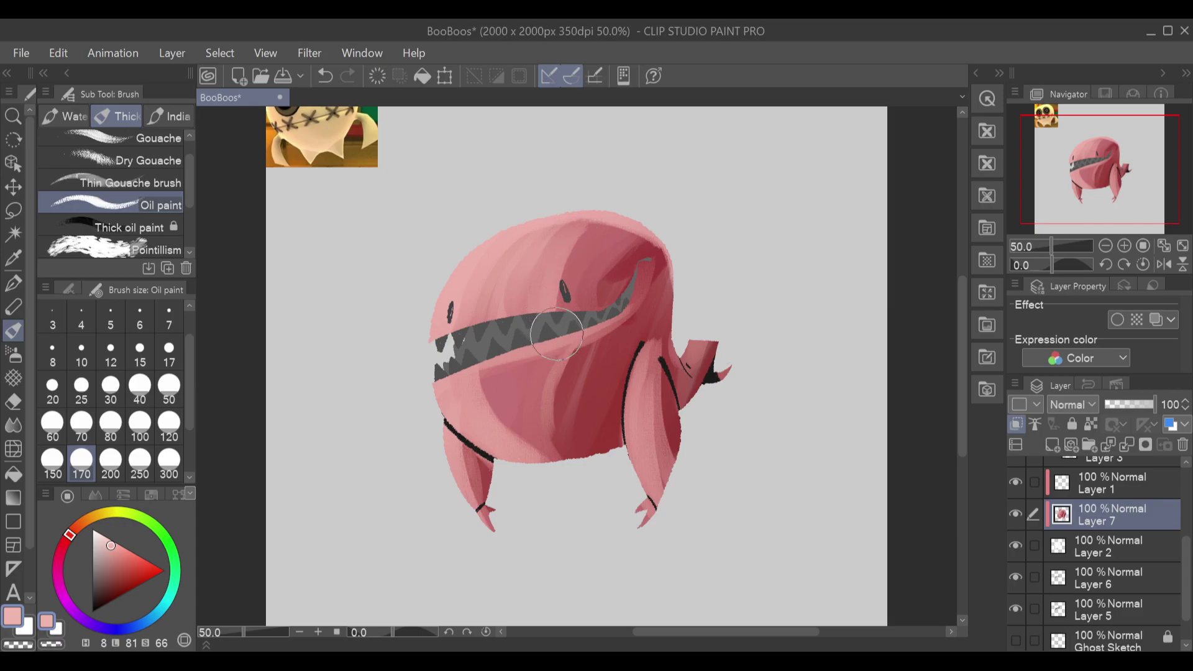
{"action": "mouse_move", "coordinate": [623, 265]}
{"action": "left_mouse_down"}
{"action": "mouse_move", "coordinate": [583, 224]}
{"action": "mouse_move", "coordinate": [537, 293]}
{"action": "mouse_move", "coordinate": [537, 321]}
{"action": "mouse_move", "coordinate": [613, 217]}
{"action": "mouse_move", "coordinate": [479, 313]}
{"action": "mouse_move", "coordinate": [492, 338]}
{"action": "mouse_move", "coordinate": [479, 335]}
{"action": "mouse_move", "coordinate": [507, 231]}
{"action": "mouse_move", "coordinate": [439, 347]}
{"action": "mouse_move", "coordinate": [510, 226]}
{"action": "mouse_move", "coordinate": [449, 336]}
{"action": "left_mouse_up"}
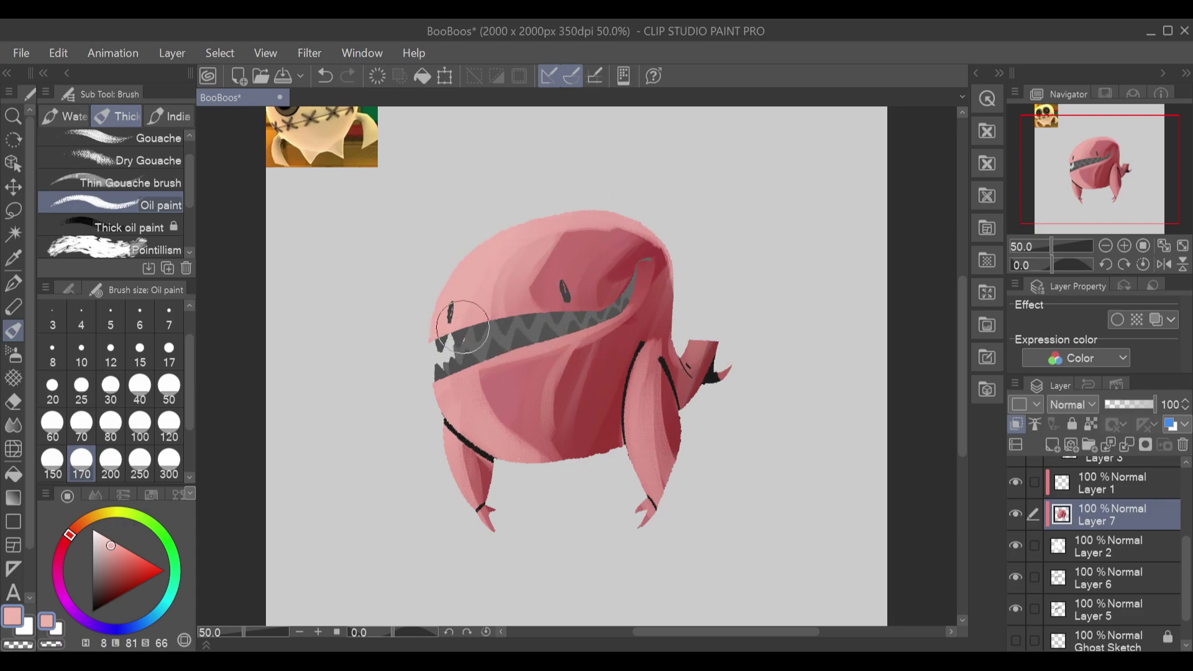
{"action": "mouse_move", "coordinate": [664, 246]}
{"action": "left_mouse_down"}
{"action": "mouse_move", "coordinate": [629, 262]}
{"action": "mouse_move", "coordinate": [613, 288]}
{"action": "mouse_move", "coordinate": [653, 248]}
{"action": "mouse_move", "coordinate": [599, 310]}
{"action": "mouse_move", "coordinate": [658, 247]}
{"action": "mouse_move", "coordinate": [642, 253]}
{"action": "mouse_move", "coordinate": [644, 269]}
{"action": "mouse_move", "coordinate": [670, 252]}
{"action": "mouse_move", "coordinate": [626, 269]}
{"action": "mouse_move", "coordinate": [662, 251]}
{"action": "mouse_move", "coordinate": [632, 260]}
{"action": "mouse_move", "coordinate": [584, 312]}
{"action": "mouse_move", "coordinate": [579, 296]}
{"action": "mouse_move", "coordinate": [657, 255]}
{"action": "mouse_move", "coordinate": [657, 232]}
{"action": "mouse_move", "coordinate": [542, 323]}
{"action": "left_mouse_up"}
{"action": "key", "text": "ctrl+z"}
{"action": "key", "text": "ctrl+z"}
{"action": "key", "text": "ctrl+z"}
{"action": "key", "text": "ctrl+z"}
{"action": "key", "text": "ctrl+z"}
{"action": "left_click_drag", "start_coordinate": [671, 239], "coordinate": [593, 300]}
{"action": "key", "text": "ctrl+z"}
{"action": "key", "text": "ctrl+z"}
{"action": "mouse_move", "coordinate": [525, 324]}
{"action": "left_mouse_down"}
{"action": "mouse_move", "coordinate": [619, 231]}
{"action": "mouse_move", "coordinate": [547, 275]}
{"action": "mouse_move", "coordinate": [591, 228]}
{"action": "mouse_move", "coordinate": [569, 230]}
{"action": "mouse_move", "coordinate": [648, 220]}
{"action": "mouse_move", "coordinate": [619, 388]}
{"action": "mouse_move", "coordinate": [695, 349]}
{"action": "mouse_move", "coordinate": [703, 317]}
{"action": "mouse_move", "coordinate": [568, 280]}
{"action": "mouse_move", "coordinate": [537, 300]}
{"action": "left_mouse_up"}
{"action": "key", "text": "ctrl+z"}
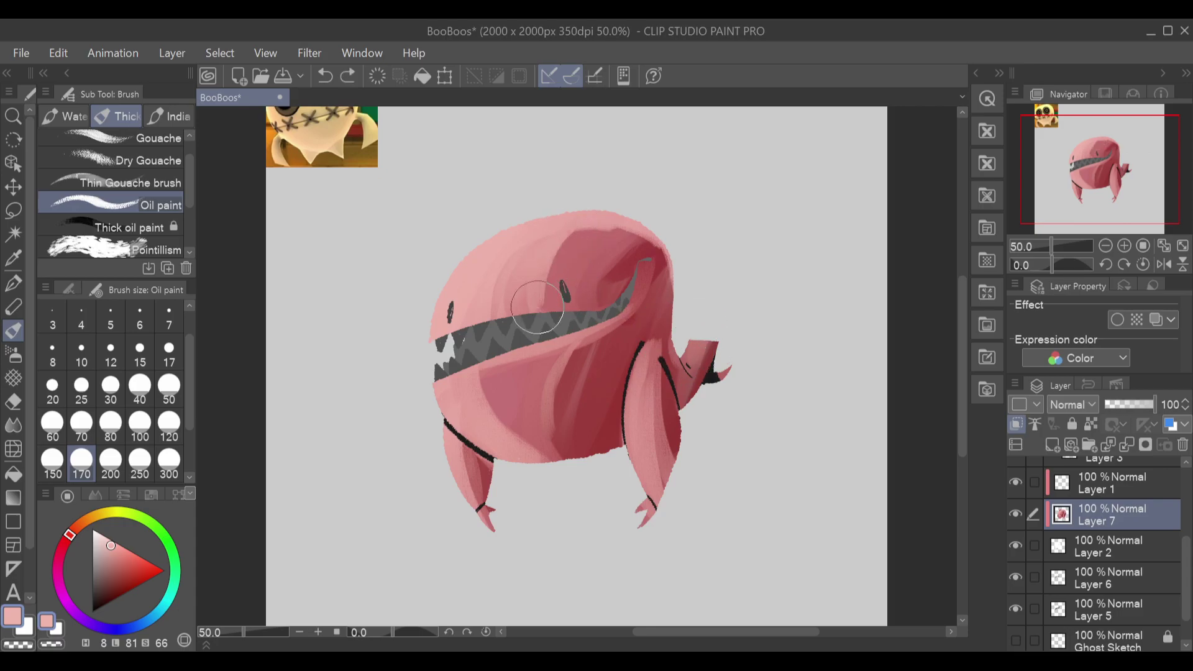
Step: Extend the pale pink strokes from the head's crown past the near eye and down the back
{"action": "mouse_move", "coordinate": [581, 226]}
{"action": "left_mouse_down"}
{"action": "mouse_move", "coordinate": [557, 322]}
{"action": "mouse_move", "coordinate": [587, 222]}
{"action": "mouse_move", "coordinate": [583, 325]}
{"action": "left_mouse_up"}
{"action": "key", "text": "ctrl+z"}
{"action": "mouse_move", "coordinate": [588, 227]}
{"action": "left_mouse_down"}
{"action": "mouse_move", "coordinate": [560, 316]}
{"action": "mouse_move", "coordinate": [591, 235]}
{"action": "mouse_move", "coordinate": [576, 330]}
{"action": "left_mouse_up"}
{"action": "left_click_drag", "start_coordinate": [591, 252], "coordinate": [589, 320]}
{"action": "left_click_drag", "start_coordinate": [610, 228], "coordinate": [586, 317]}
{"action": "mouse_move", "coordinate": [600, 251]}
{"action": "left_mouse_down"}
{"action": "mouse_move", "coordinate": [596, 317]}
{"action": "mouse_move", "coordinate": [615, 239]}
{"action": "mouse_move", "coordinate": [617, 305]}
{"action": "mouse_move", "coordinate": [619, 236]}
{"action": "mouse_move", "coordinate": [636, 229]}
{"action": "mouse_move", "coordinate": [627, 289]}
{"action": "mouse_move", "coordinate": [634, 235]}
{"action": "mouse_move", "coordinate": [665, 302]}
{"action": "mouse_move", "coordinate": [636, 358]}
{"action": "mouse_move", "coordinate": [655, 261]}
{"action": "mouse_move", "coordinate": [635, 251]}
{"action": "mouse_move", "coordinate": [628, 273]}
{"action": "mouse_move", "coordinate": [640, 238]}
{"action": "mouse_move", "coordinate": [627, 286]}
{"action": "mouse_move", "coordinate": [629, 240]}
{"action": "mouse_move", "coordinate": [624, 303]}
{"action": "mouse_move", "coordinate": [637, 233]}
{"action": "mouse_move", "coordinate": [625, 292]}
{"action": "mouse_move", "coordinate": [647, 250]}
{"action": "mouse_move", "coordinate": [662, 252]}
{"action": "mouse_move", "coordinate": [656, 233]}
{"action": "mouse_move", "coordinate": [679, 293]}
{"action": "mouse_move", "coordinate": [667, 250]}
{"action": "mouse_move", "coordinate": [679, 384]}
{"action": "mouse_move", "coordinate": [704, 401]}
{"action": "mouse_move", "coordinate": [677, 396]}
{"action": "mouse_move", "coordinate": [661, 374]}
{"action": "mouse_move", "coordinate": [662, 424]}
{"action": "mouse_move", "coordinate": [687, 477]}
{"action": "left_mouse_up"}
Step: Sample the dark red near the mouth corner and streak it down the near arm, undoing the unwanted strokes
{"action": "left_click", "coordinate": [643, 267], "text": "alt"}
{"action": "key", "text": "ctrl+z"}
{"action": "left_click_drag", "start_coordinate": [661, 359], "coordinate": [684, 468]}
{"action": "key", "text": "ctrl+z"}
{"action": "mouse_move", "coordinate": [665, 346]}
{"action": "left_mouse_down"}
{"action": "mouse_move", "coordinate": [657, 340]}
{"action": "mouse_move", "coordinate": [698, 483]}
{"action": "left_mouse_up"}
{"action": "left_click_drag", "start_coordinate": [665, 371], "coordinate": [701, 510]}
{"action": "key", "text": "ctrl+z"}
{"action": "left_click_drag", "start_coordinate": [658, 366], "coordinate": [686, 494]}
{"action": "key", "text": "ctrl+z"}
{"action": "mouse_move", "coordinate": [662, 400]}
{"action": "left_mouse_down"}
{"action": "mouse_move", "coordinate": [670, 507]}
{"action": "mouse_move", "coordinate": [630, 468]}
{"action": "mouse_move", "coordinate": [675, 513]}
{"action": "left_mouse_up"}
{"action": "key", "text": "ctrl+z"}
{"action": "key", "text": "ctrl+z"}
{"action": "left_click_drag", "start_coordinate": [631, 396], "coordinate": [671, 524]}
Step: Stroke the dark red across the belly below the lower lip, undoing the unwanted far arm and belly strokes
{"action": "left_click_drag", "start_coordinate": [455, 440], "coordinate": [498, 518]}
{"action": "key", "text": "ctrl+z"}
{"action": "left_click_drag", "start_coordinate": [482, 382], "coordinate": [545, 475]}
{"action": "key", "text": "ctrl+z"}
{"action": "mouse_move", "coordinate": [472, 373]}
{"action": "left_mouse_down"}
{"action": "mouse_move", "coordinate": [542, 454]}
{"action": "mouse_move", "coordinate": [578, 470]}
{"action": "mouse_move", "coordinate": [554, 483]}
{"action": "mouse_move", "coordinate": [583, 417]}
{"action": "mouse_move", "coordinate": [565, 368]}
{"action": "mouse_move", "coordinate": [565, 466]}
{"action": "mouse_move", "coordinate": [573, 360]}
{"action": "mouse_move", "coordinate": [587, 345]}
{"action": "mouse_move", "coordinate": [557, 420]}
{"action": "left_mouse_up"}
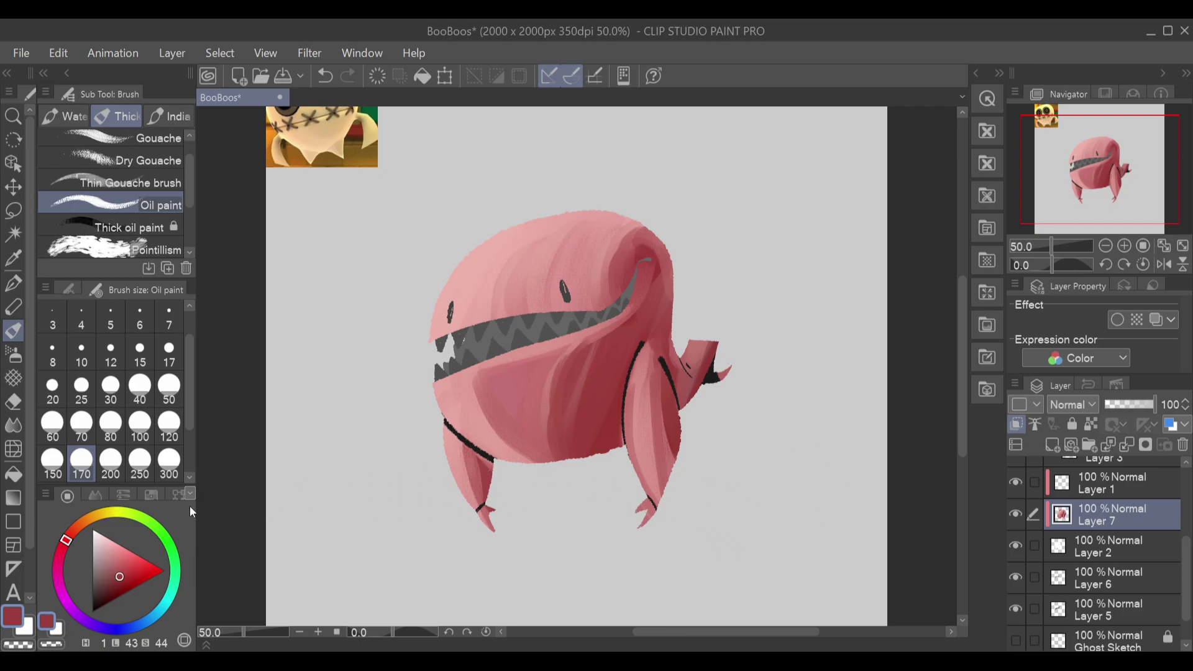
Step: Set the colour to a lighter pink, hue 1, luminosity 90, saturation 100, and highlight the forehead and top of the head
{"action": "left_click_drag", "start_coordinate": [122, 575], "coordinate": [106, 537]}
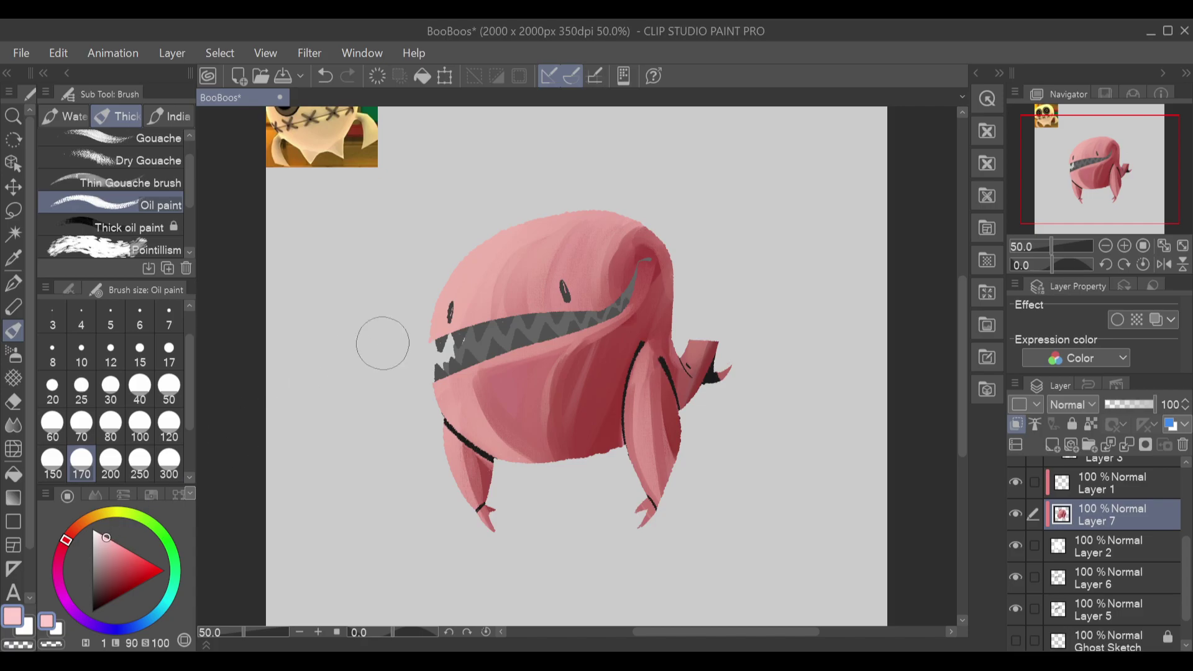
{"action": "mouse_move", "coordinate": [441, 327]}
{"action": "left_mouse_down"}
{"action": "mouse_move", "coordinate": [523, 225]}
{"action": "mouse_move", "coordinate": [442, 325]}
{"action": "mouse_move", "coordinate": [464, 275]}
{"action": "mouse_move", "coordinate": [516, 227]}
{"action": "mouse_move", "coordinate": [427, 354]}
{"action": "mouse_move", "coordinate": [521, 214]}
{"action": "mouse_move", "coordinate": [546, 226]}
{"action": "mouse_move", "coordinate": [456, 327]}
{"action": "mouse_move", "coordinate": [454, 281]}
{"action": "mouse_move", "coordinate": [580, 202]}
{"action": "mouse_move", "coordinate": [417, 349]}
{"action": "mouse_move", "coordinate": [483, 255]}
{"action": "mouse_move", "coordinate": [597, 219]}
{"action": "mouse_move", "coordinate": [585, 212]}
{"action": "mouse_move", "coordinate": [528, 255]}
{"action": "mouse_move", "coordinate": [590, 215]}
{"action": "mouse_move", "coordinate": [517, 243]}
{"action": "mouse_move", "coordinate": [608, 213]}
{"action": "mouse_move", "coordinate": [590, 250]}
{"action": "mouse_move", "coordinate": [528, 309]}
{"action": "mouse_move", "coordinate": [610, 261]}
{"action": "left_mouse_up"}
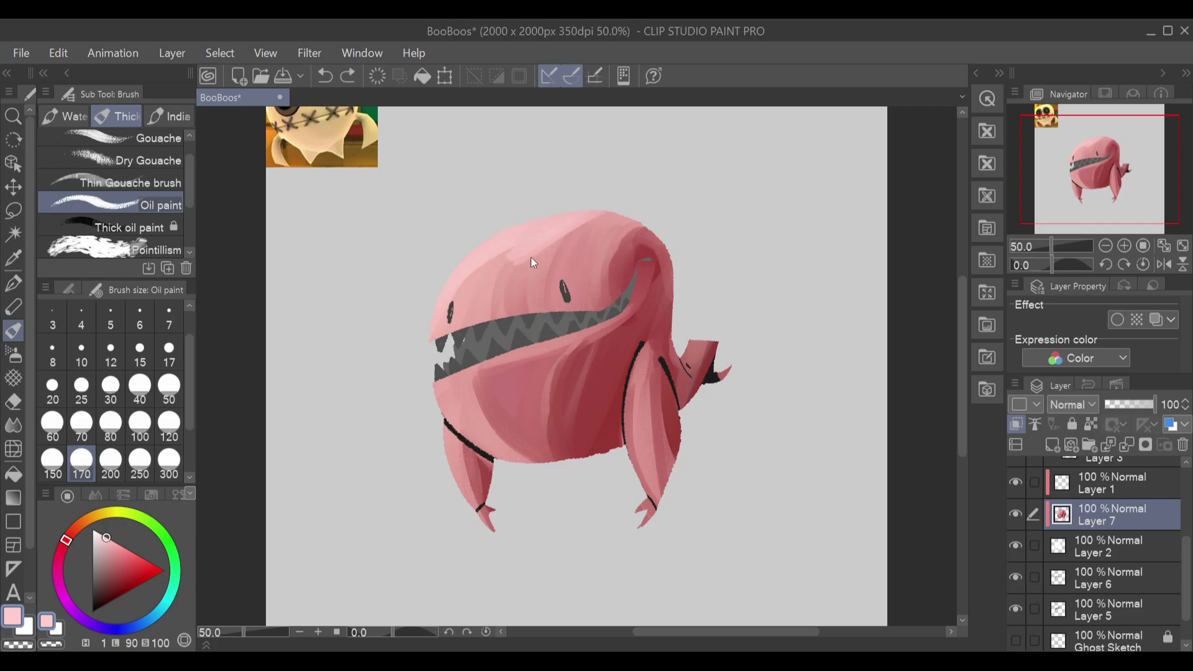
{"action": "mouse_move", "coordinate": [550, 232]}
{"action": "left_mouse_down"}
{"action": "mouse_move", "coordinate": [500, 275]}
{"action": "mouse_move", "coordinate": [524, 242]}
{"action": "mouse_move", "coordinate": [481, 274]}
{"action": "mouse_move", "coordinate": [533, 237]}
{"action": "mouse_move", "coordinate": [657, 243]}
{"action": "mouse_move", "coordinate": [560, 229]}
{"action": "mouse_move", "coordinate": [676, 234]}
{"action": "left_mouse_up"}
{"action": "key", "text": "ctrl+z"}
{"action": "mouse_move", "coordinate": [594, 223]}
{"action": "left_mouse_down"}
{"action": "mouse_move", "coordinate": [681, 250]}
{"action": "mouse_move", "coordinate": [595, 207]}
{"action": "mouse_move", "coordinate": [649, 209]}
{"action": "mouse_move", "coordinate": [678, 243]}
{"action": "left_mouse_up"}
{"action": "key", "text": "ctrl+z"}
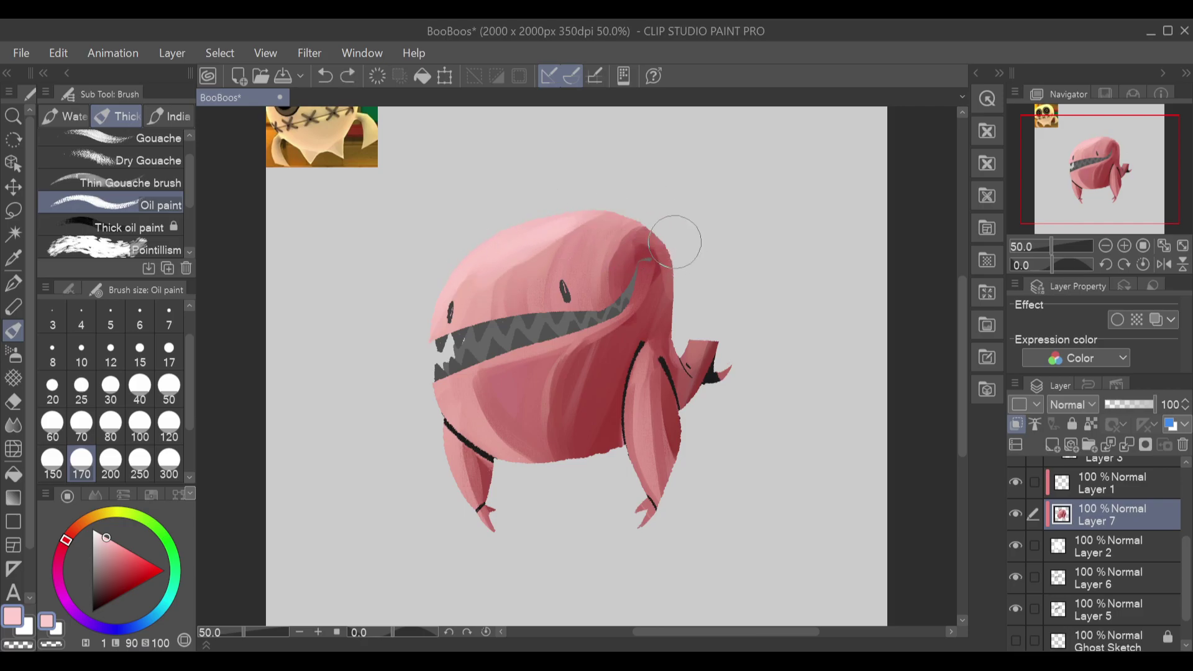
{"action": "left_click_drag", "start_coordinate": [565, 205], "coordinate": [676, 233]}
Step: Add the lighter pink to the front of the lower lip and jaw, undoing the unwanted strokes
{"action": "mouse_move", "coordinate": [570, 209]}
{"action": "left_mouse_down"}
{"action": "mouse_move", "coordinate": [604, 225]}
{"action": "mouse_move", "coordinate": [554, 238]}
{"action": "mouse_move", "coordinate": [600, 222]}
{"action": "mouse_move", "coordinate": [516, 270]}
{"action": "mouse_move", "coordinate": [552, 225]}
{"action": "mouse_move", "coordinate": [442, 279]}
{"action": "mouse_move", "coordinate": [516, 235]}
{"action": "mouse_move", "coordinate": [428, 311]}
{"action": "mouse_move", "coordinate": [480, 258]}
{"action": "mouse_move", "coordinate": [438, 350]}
{"action": "mouse_move", "coordinate": [486, 360]}
{"action": "mouse_move", "coordinate": [464, 387]}
{"action": "mouse_move", "coordinate": [467, 414]}
{"action": "mouse_move", "coordinate": [504, 433]}
{"action": "left_mouse_up"}
{"action": "key", "text": "ctrl+z"}
{"action": "mouse_move", "coordinate": [445, 388]}
{"action": "left_mouse_down"}
{"action": "mouse_move", "coordinate": [468, 426]}
{"action": "mouse_move", "coordinate": [539, 471]}
{"action": "left_mouse_up"}
{"action": "key", "text": "ctrl+z"}
{"action": "mouse_move", "coordinate": [447, 365]}
{"action": "left_mouse_down"}
{"action": "mouse_move", "coordinate": [514, 458]}
{"action": "mouse_move", "coordinate": [430, 360]}
{"action": "mouse_move", "coordinate": [477, 354]}
{"action": "mouse_move", "coordinate": [454, 374]}
{"action": "mouse_move", "coordinate": [573, 342]}
{"action": "mouse_move", "coordinate": [450, 380]}
{"action": "mouse_move", "coordinate": [610, 323]}
{"action": "left_mouse_up"}
{"action": "key", "text": "ctrl+z"}
{"action": "key", "text": "ctrl+z"}
{"action": "mouse_move", "coordinate": [473, 368]}
{"action": "left_mouse_down"}
{"action": "mouse_move", "coordinate": [594, 332]}
{"action": "mouse_move", "coordinate": [487, 365]}
{"action": "mouse_move", "coordinate": [533, 348]}
{"action": "left_mouse_up"}
Step: Brush the lighter pink along the lip around the mouth corner, undoing the unwanted strokes
{"action": "left_click_drag", "start_coordinate": [645, 286], "coordinate": [613, 321]}
{"action": "left_click_drag", "start_coordinate": [644, 265], "coordinate": [620, 324]}
{"action": "key", "text": "ctrl+z"}
{"action": "mouse_move", "coordinate": [647, 263]}
{"action": "left_mouse_down"}
{"action": "mouse_move", "coordinate": [642, 287]}
{"action": "mouse_move", "coordinate": [647, 269]}
{"action": "left_mouse_up"}
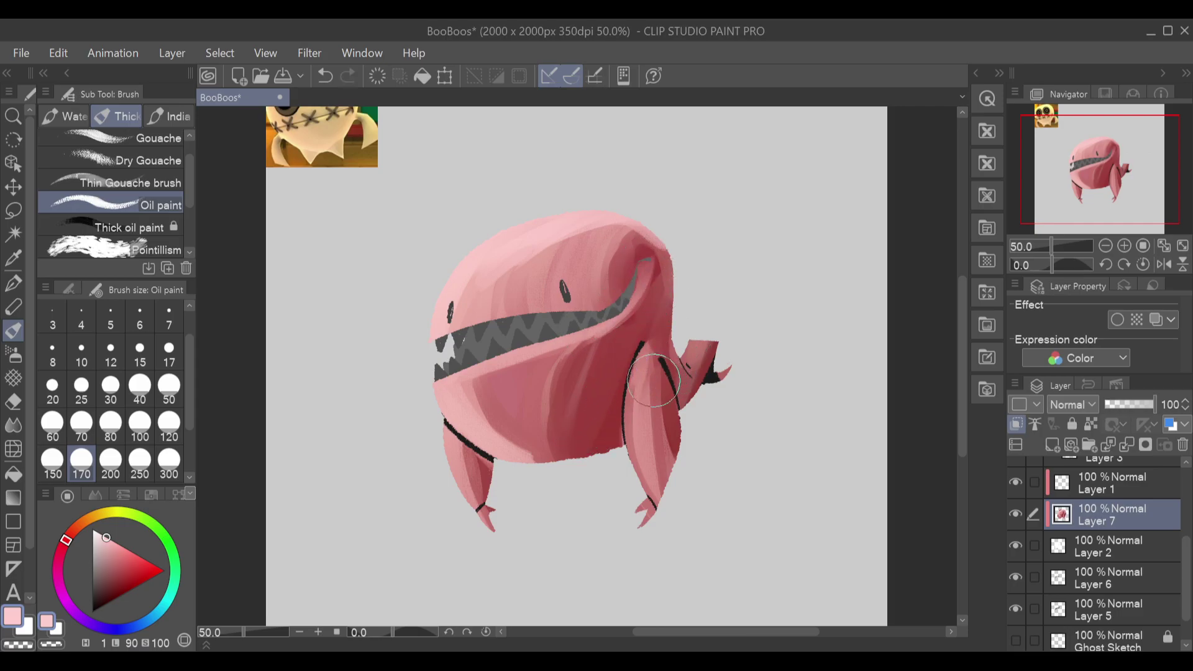
{"action": "mouse_move", "coordinate": [543, 356]}
{"action": "left_mouse_down"}
{"action": "mouse_move", "coordinate": [554, 478]}
{"action": "mouse_move", "coordinate": [570, 347]}
{"action": "mouse_move", "coordinate": [535, 453]}
{"action": "mouse_move", "coordinate": [550, 344]}
{"action": "mouse_move", "coordinate": [525, 461]}
{"action": "mouse_move", "coordinate": [543, 467]}
{"action": "mouse_move", "coordinate": [487, 375]}
{"action": "left_mouse_up"}
{"action": "key", "text": "ctrl+z"}
{"action": "key", "text": "ctrl+z"}
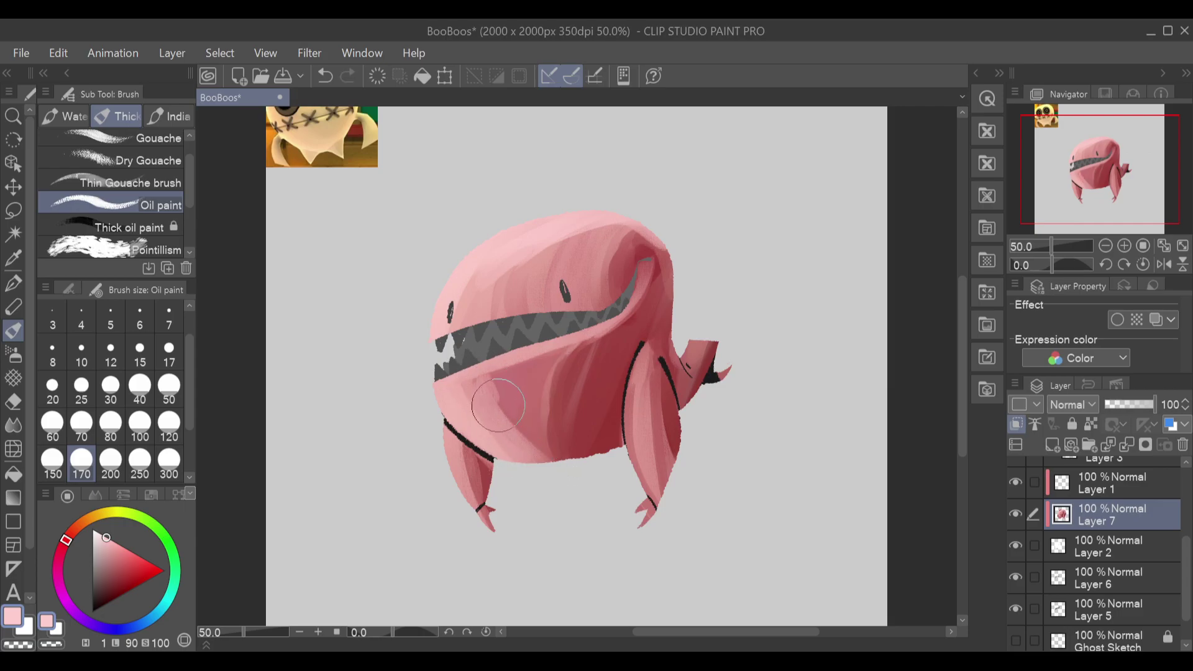
Step: Paint vertical light pink strokes over the middle of the belly between the lower lip and its bottom edge
{"action": "mouse_move", "coordinate": [549, 442]}
{"action": "left_mouse_down"}
{"action": "mouse_move", "coordinate": [514, 392]}
{"action": "mouse_move", "coordinate": [531, 389]}
{"action": "mouse_move", "coordinate": [562, 463]}
{"action": "mouse_move", "coordinate": [522, 428]}
{"action": "mouse_move", "coordinate": [497, 374]}
{"action": "mouse_move", "coordinate": [553, 441]}
{"action": "mouse_move", "coordinate": [513, 365]}
{"action": "mouse_move", "coordinate": [549, 401]}
{"action": "mouse_move", "coordinate": [568, 459]}
{"action": "mouse_move", "coordinate": [529, 367]}
{"action": "mouse_move", "coordinate": [558, 394]}
{"action": "mouse_move", "coordinate": [577, 455]}
{"action": "mouse_move", "coordinate": [541, 365]}
{"action": "mouse_move", "coordinate": [571, 405]}
{"action": "mouse_move", "coordinate": [582, 452]}
{"action": "mouse_move", "coordinate": [549, 355]}
{"action": "left_mouse_up"}
{"action": "mouse_move", "coordinate": [575, 435]}
{"action": "left_mouse_down"}
{"action": "mouse_move", "coordinate": [565, 343]}
{"action": "mouse_move", "coordinate": [596, 438]}
{"action": "mouse_move", "coordinate": [568, 392]}
{"action": "mouse_move", "coordinate": [591, 365]}
{"action": "mouse_move", "coordinate": [593, 455]}
{"action": "mouse_move", "coordinate": [580, 346]}
{"action": "left_mouse_up"}
{"action": "mouse_move", "coordinate": [565, 392]}
{"action": "left_mouse_down"}
{"action": "mouse_move", "coordinate": [560, 351]}
{"action": "mouse_move", "coordinate": [557, 389]}
{"action": "mouse_move", "coordinate": [516, 366]}
{"action": "mouse_move", "coordinate": [535, 361]}
{"action": "mouse_move", "coordinate": [528, 471]}
{"action": "left_mouse_up"}
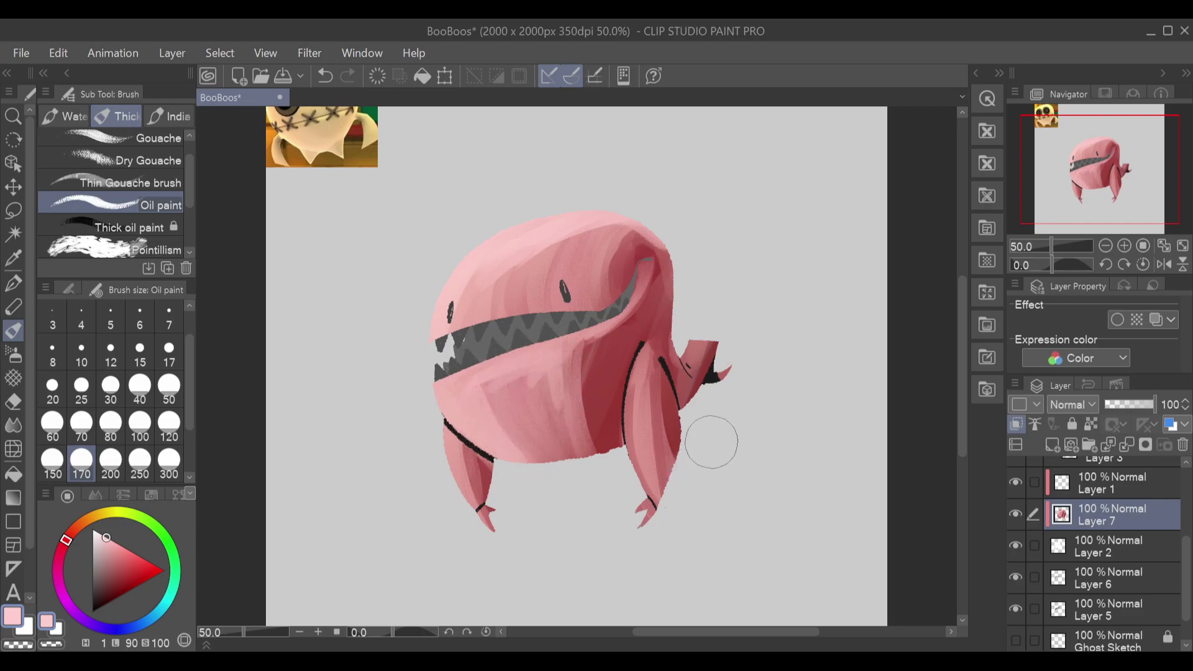
Step: Highlight the near arm from shoulder to wrist with the lighter pink, undoing the unwanted strokes
{"action": "left_click_drag", "start_coordinate": [646, 359], "coordinate": [638, 453]}
{"action": "key", "text": "ctrl+z"}
{"action": "mouse_move", "coordinate": [646, 355]}
{"action": "left_mouse_down"}
{"action": "mouse_move", "coordinate": [646, 455]}
{"action": "mouse_move", "coordinate": [639, 369]}
{"action": "mouse_move", "coordinate": [670, 496]}
{"action": "mouse_move", "coordinate": [639, 353]}
{"action": "mouse_move", "coordinate": [679, 360]}
{"action": "mouse_move", "coordinate": [689, 504]}
{"action": "left_mouse_up"}
{"action": "key", "text": "ctrl+z"}
{"action": "key", "text": "ctrl+z"}
{"action": "left_click_drag", "start_coordinate": [657, 383], "coordinate": [706, 501]}
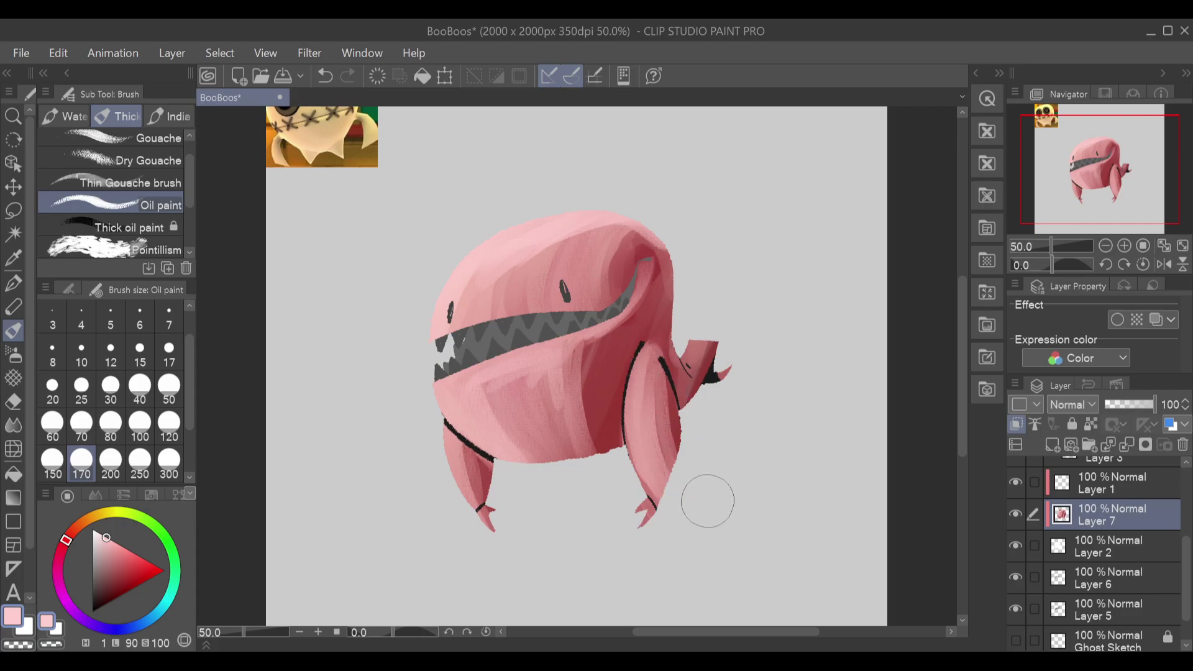
{"action": "left_click_drag", "start_coordinate": [662, 378], "coordinate": [688, 462]}
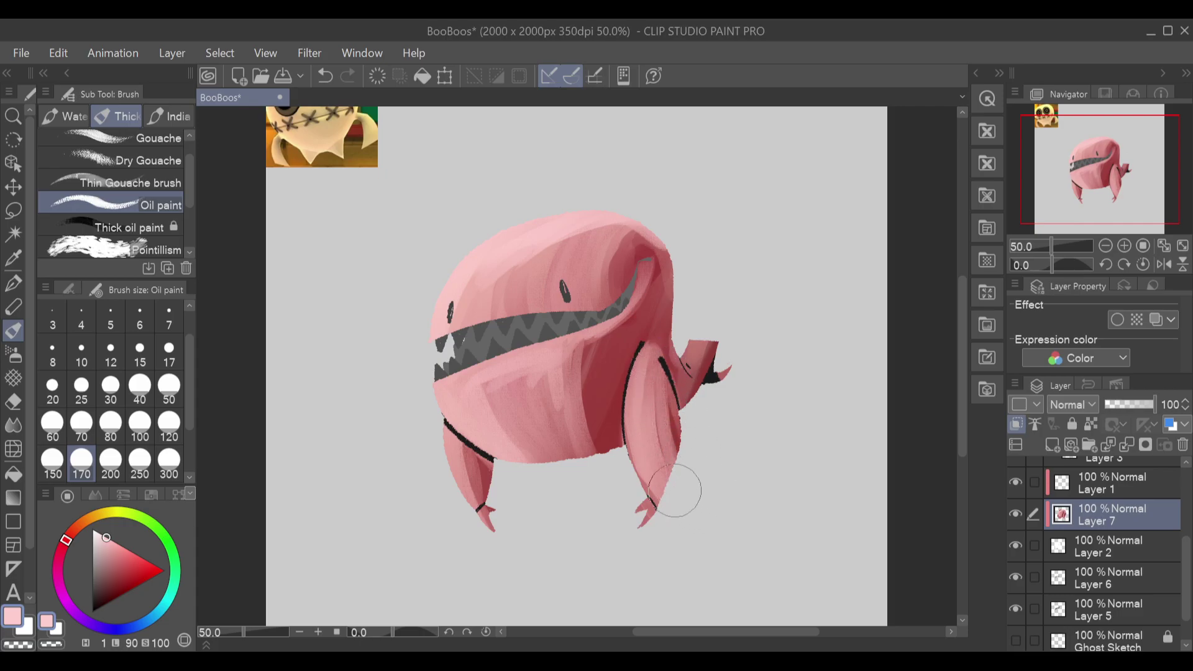
Step: Lighten the far arm from shoulder to wrist with the lighter pink, redoing the first stroke
{"action": "left_click_drag", "start_coordinate": [452, 444], "coordinate": [502, 537]}
{"action": "key", "text": "ctrl+z"}
{"action": "mouse_move", "coordinate": [450, 440]}
{"action": "left_mouse_down"}
{"action": "mouse_move", "coordinate": [486, 537]}
{"action": "mouse_move", "coordinate": [453, 488]}
{"action": "mouse_move", "coordinate": [466, 478]}
{"action": "mouse_move", "coordinate": [480, 505]}
{"action": "mouse_move", "coordinate": [484, 472]}
{"action": "mouse_move", "coordinate": [508, 516]}
{"action": "left_mouse_up"}
Step: Spread the lighter pink along the lower lip, above the upper lip and over the head behind the near eye
{"action": "mouse_move", "coordinate": [603, 353]}
{"action": "left_mouse_down"}
{"action": "mouse_move", "coordinate": [590, 435]}
{"action": "mouse_move", "coordinate": [596, 323]}
{"action": "mouse_move", "coordinate": [578, 348]}
{"action": "mouse_move", "coordinate": [474, 365]}
{"action": "left_mouse_up"}
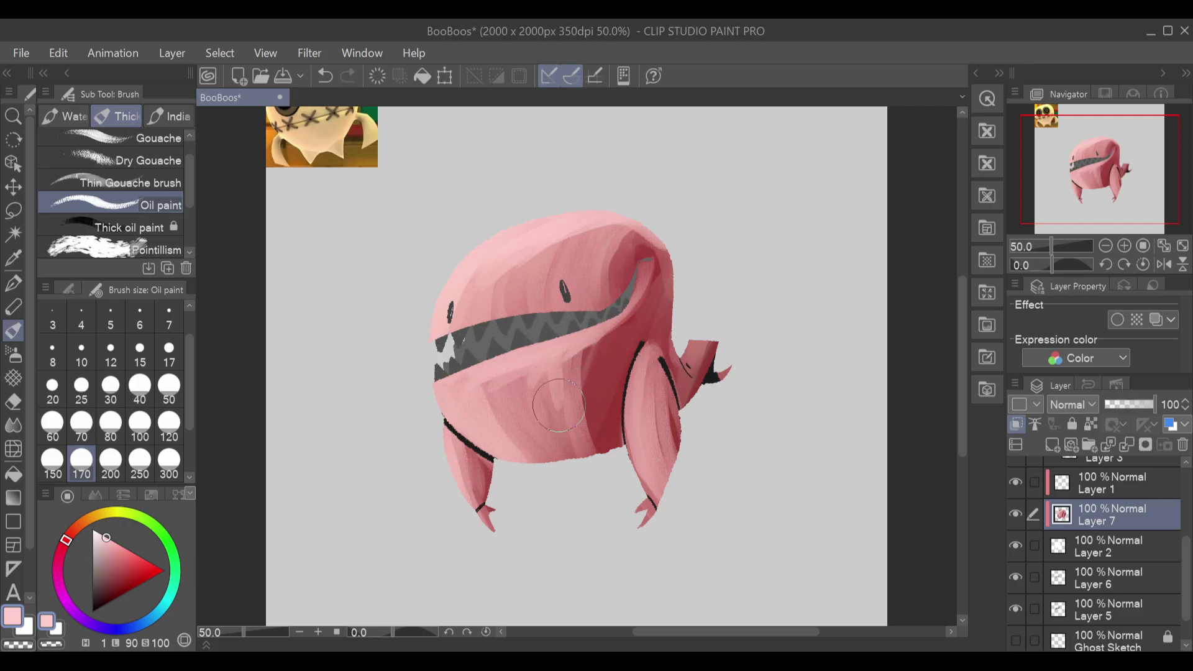
{"action": "mouse_move", "coordinate": [501, 304]}
{"action": "left_mouse_down"}
{"action": "mouse_move", "coordinate": [491, 261]}
{"action": "mouse_move", "coordinate": [578, 249]}
{"action": "mouse_move", "coordinate": [553, 292]}
{"action": "mouse_move", "coordinate": [570, 262]}
{"action": "mouse_move", "coordinate": [560, 252]}
{"action": "mouse_move", "coordinate": [495, 289]}
{"action": "mouse_move", "coordinate": [528, 253]}
{"action": "mouse_move", "coordinate": [493, 267]}
{"action": "mouse_move", "coordinate": [453, 318]}
{"action": "mouse_move", "coordinate": [615, 261]}
{"action": "mouse_move", "coordinate": [578, 246]}
{"action": "mouse_move", "coordinate": [629, 208]}
{"action": "mouse_move", "coordinate": [605, 280]}
{"action": "left_mouse_up"}
{"action": "left_click_drag", "start_coordinate": [623, 233], "coordinate": [594, 397]}
Step: Sample the dark red beside the near arm and deepen the shadow below the lip and mouth corner, undoing the unwanted strokes
{"action": "left_click", "coordinate": [629, 348], "text": "alt"}
{"action": "key", "text": "ctrl+z"}
{"action": "mouse_move", "coordinate": [586, 345]}
{"action": "left_mouse_down"}
{"action": "mouse_move", "coordinate": [583, 432]}
{"action": "mouse_move", "coordinate": [591, 355]}
{"action": "mouse_move", "coordinate": [613, 325]}
{"action": "left_mouse_up"}
{"action": "key", "text": "ctrl+z"}
{"action": "key", "text": "ctrl+z"}
{"action": "mouse_move", "coordinate": [598, 442]}
{"action": "left_mouse_down"}
{"action": "mouse_move", "coordinate": [581, 359]}
{"action": "mouse_move", "coordinate": [575, 472]}
{"action": "mouse_move", "coordinate": [597, 319]}
{"action": "mouse_move", "coordinate": [592, 352]}
{"action": "mouse_move", "coordinate": [647, 283]}
{"action": "left_mouse_up"}
{"action": "key", "text": "ctrl+z"}
{"action": "left_click_drag", "start_coordinate": [595, 343], "coordinate": [650, 271]}
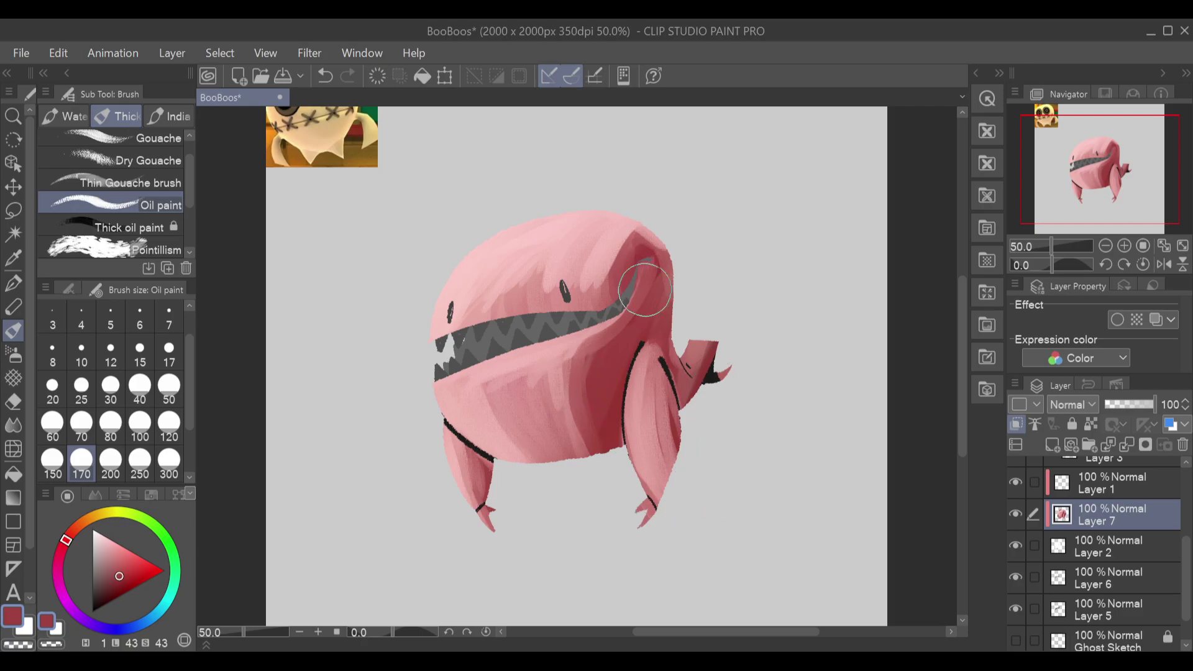
{"action": "mouse_move", "coordinate": [607, 293]}
{"action": "left_mouse_down"}
{"action": "mouse_move", "coordinate": [640, 235]}
{"action": "mouse_move", "coordinate": [653, 266]}
{"action": "left_mouse_up"}
{"action": "key", "text": "ctrl+z"}
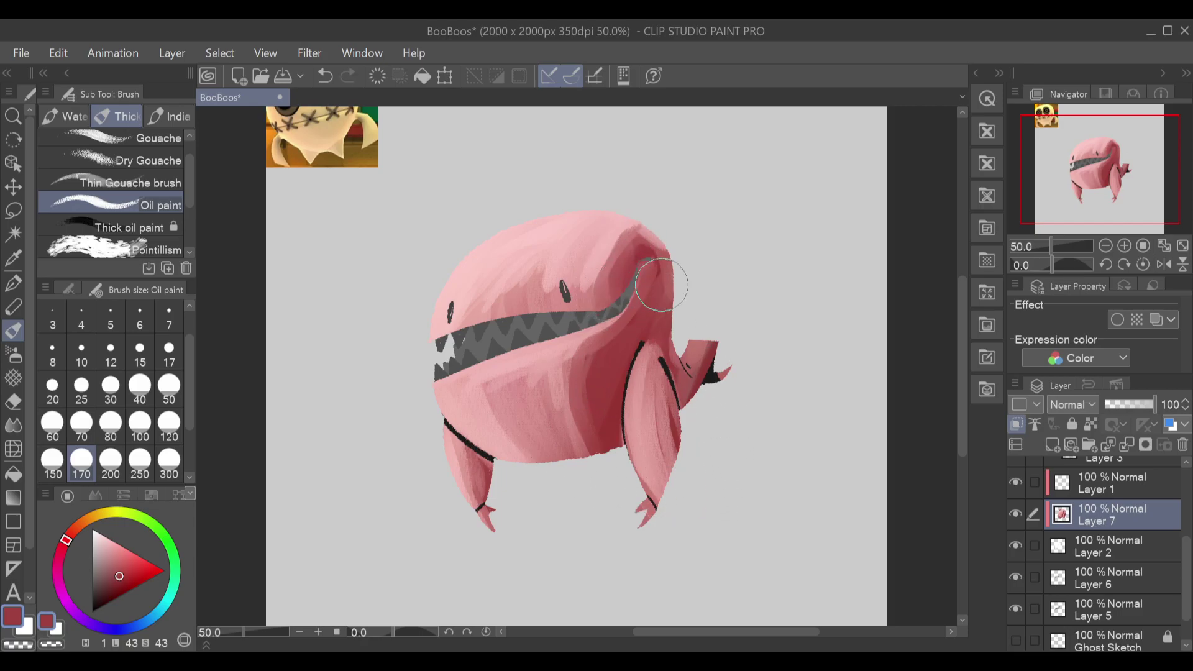
Step: Smooth the brush strokes across the head, belly and arms with the Wet bleed blender at size 50
{"action": "left_click", "coordinate": [13, 378]}
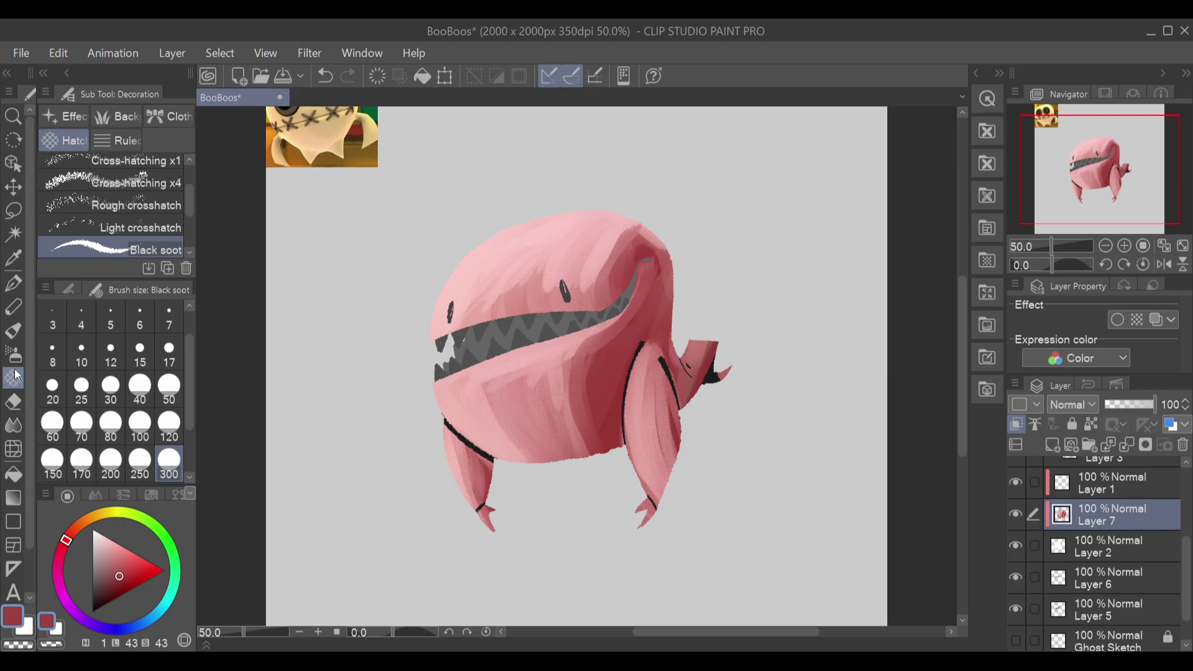
{"action": "left_click", "coordinate": [14, 402]}
{"action": "left_click", "coordinate": [18, 425]}
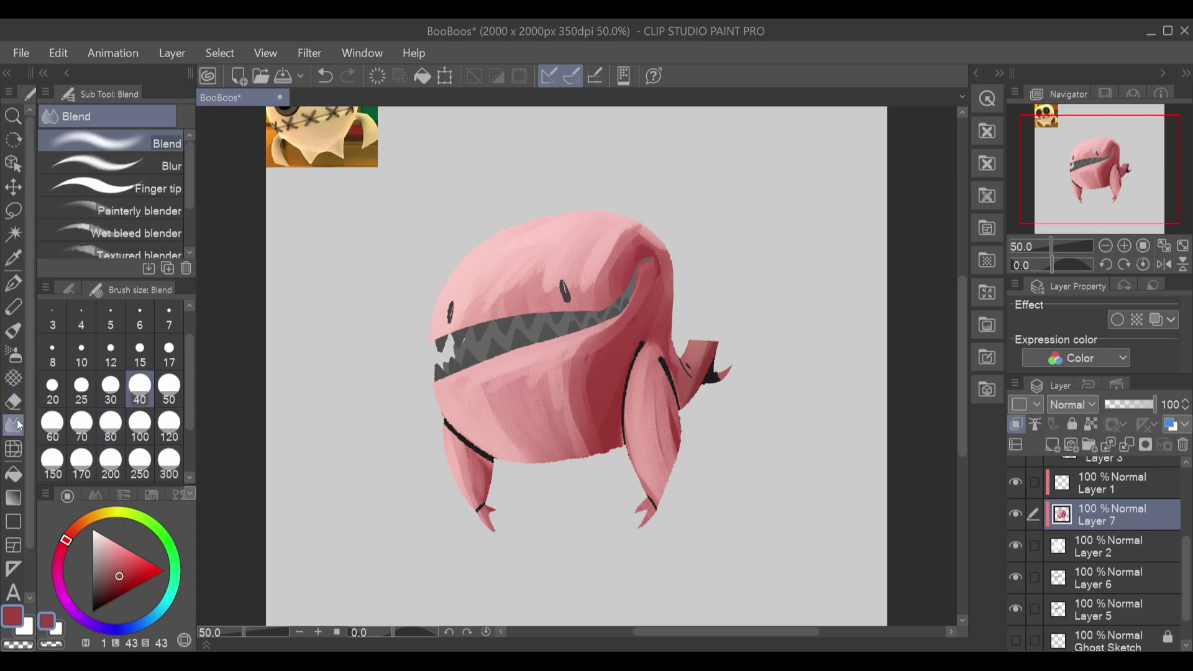
{"action": "left_click", "coordinate": [166, 234]}
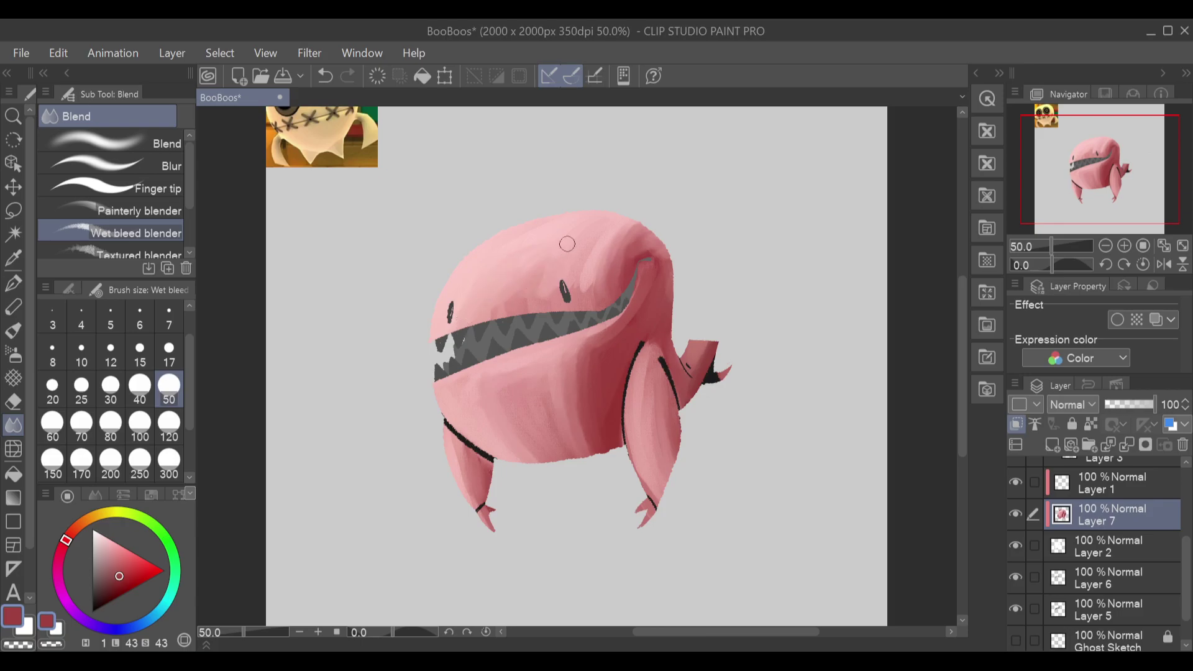
{"action": "left_click", "coordinate": [1167, 248]}
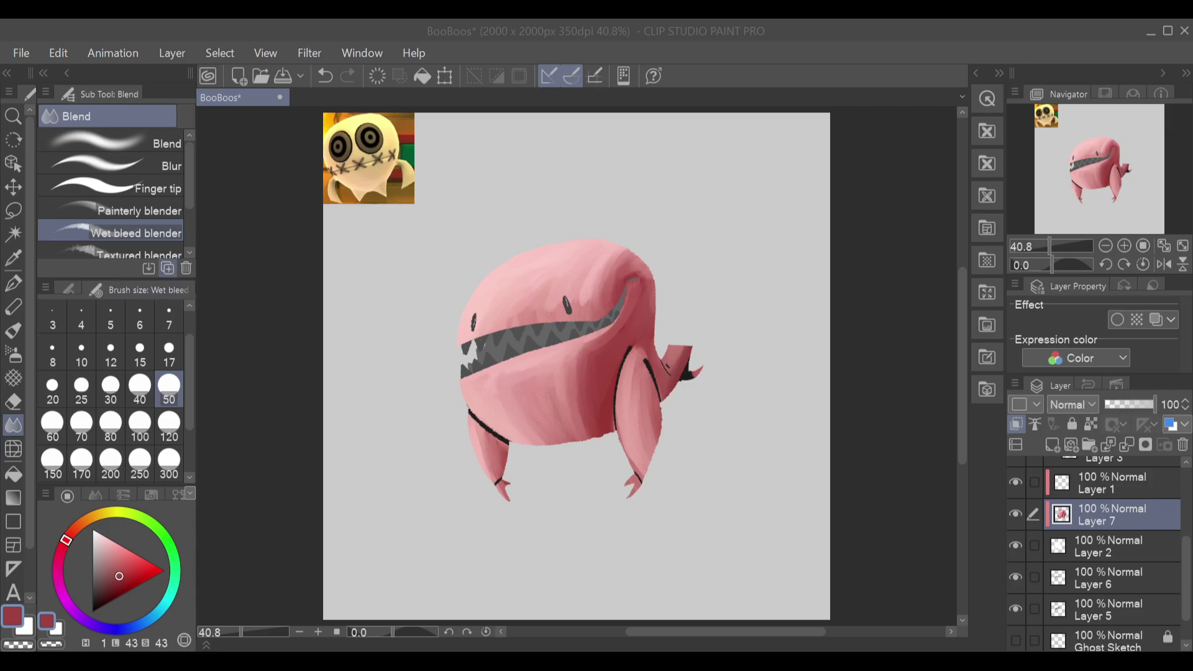
Step: Return to the Oil paint brush, set the colour to pure white and brush a highlight over the front of the lower jaw
{"action": "key", "text": "b"}
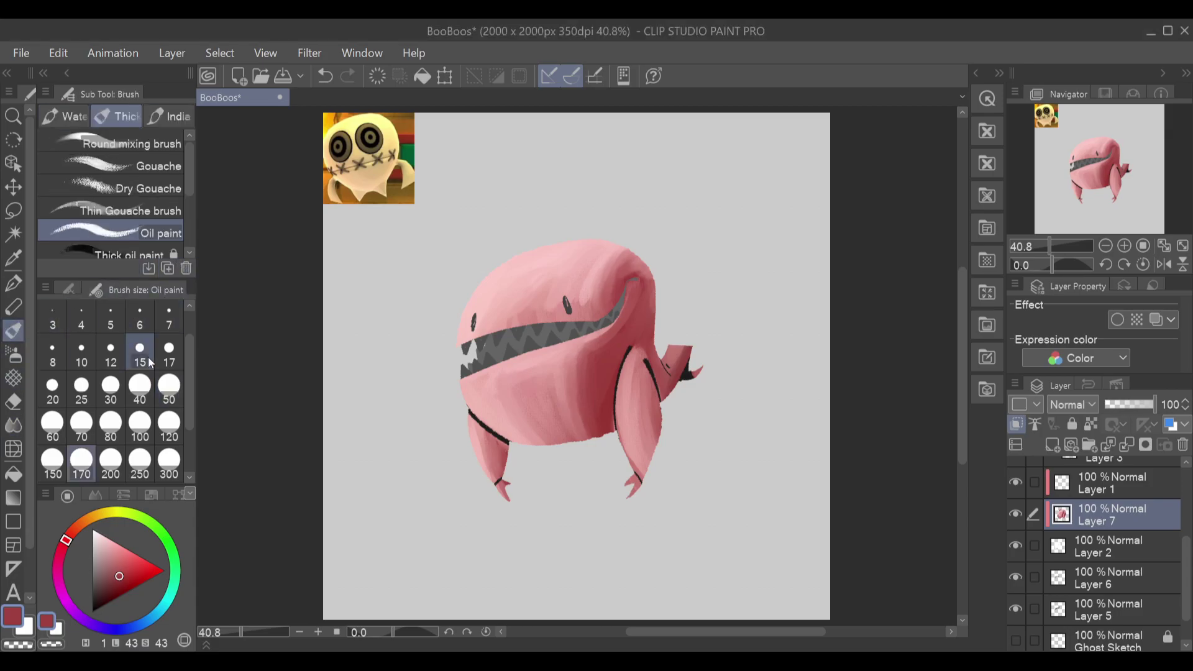
{"action": "left_click", "coordinate": [70, 290]}
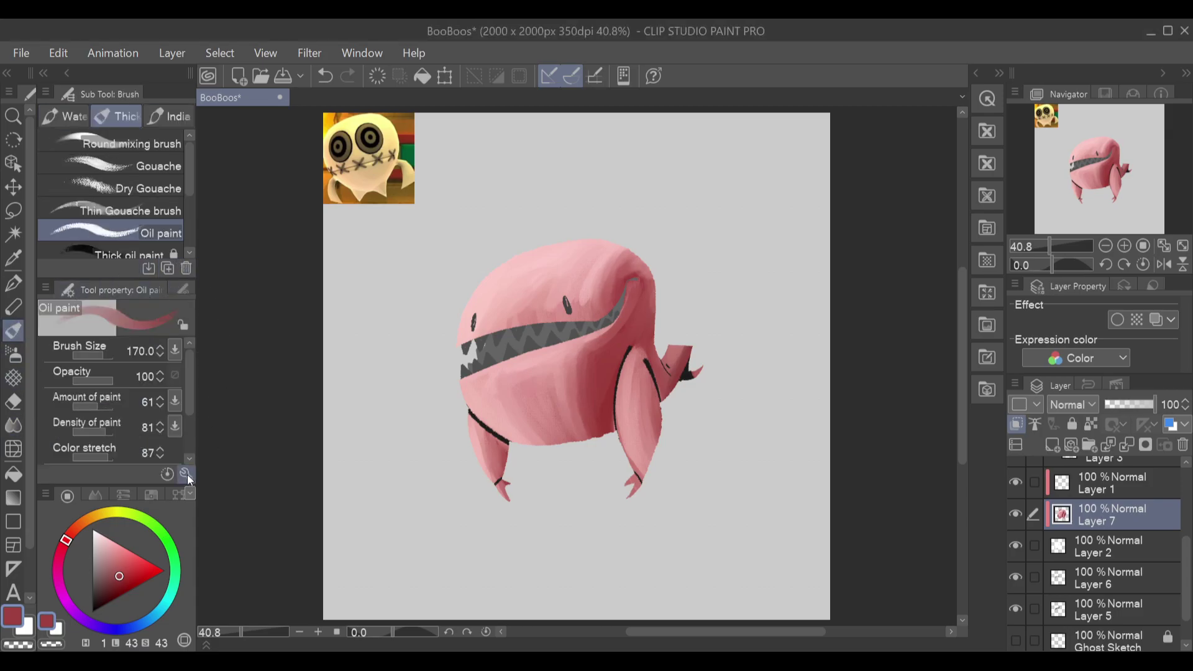
{"action": "left_click_drag", "start_coordinate": [188, 400], "coordinate": [189, 447]}
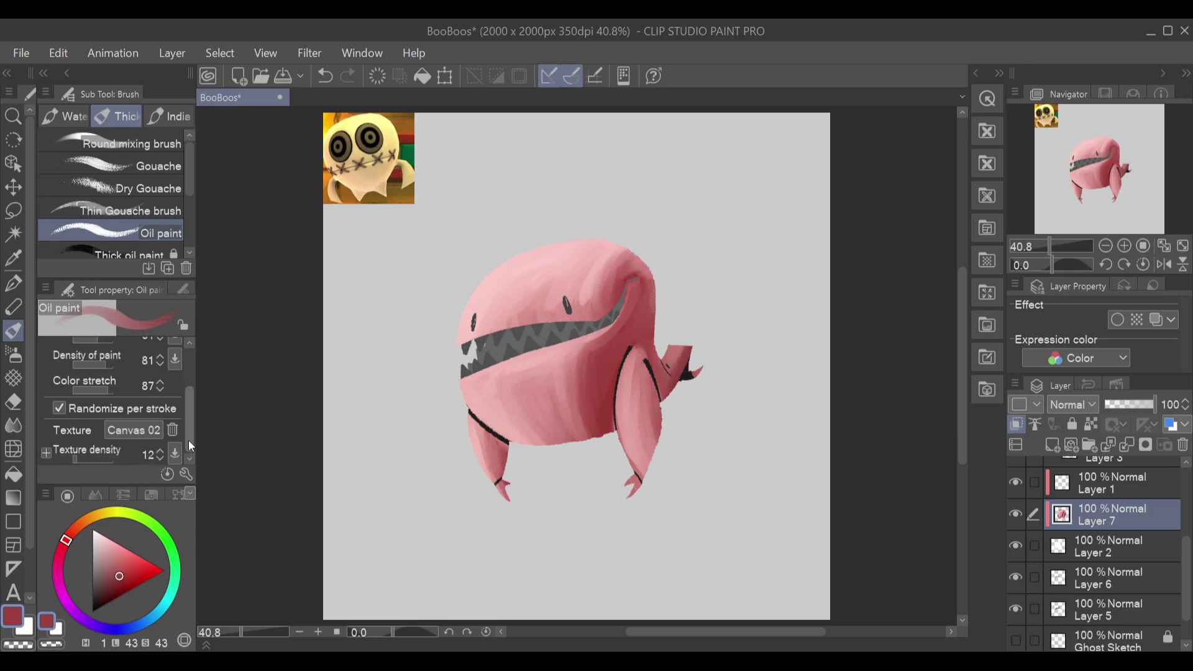
{"action": "left_click_drag", "start_coordinate": [124, 569], "coordinate": [105, 536]}
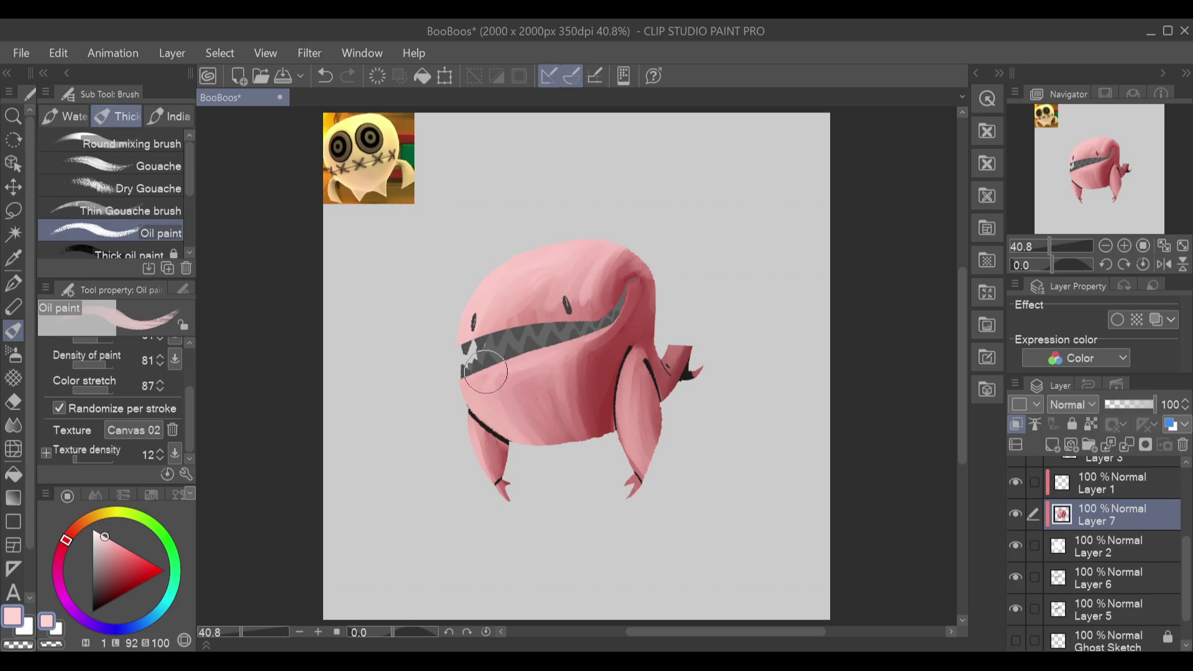
{"action": "mouse_move", "coordinate": [476, 409]}
{"action": "left_mouse_down"}
{"action": "mouse_move", "coordinate": [529, 452]}
{"action": "mouse_move", "coordinate": [620, 414]}
{"action": "mouse_move", "coordinate": [578, 373]}
{"action": "mouse_move", "coordinate": [466, 368]}
{"action": "mouse_move", "coordinate": [516, 428]}
{"action": "mouse_move", "coordinate": [546, 437]}
{"action": "left_mouse_up"}
{"action": "left_click", "coordinate": [92, 530]}
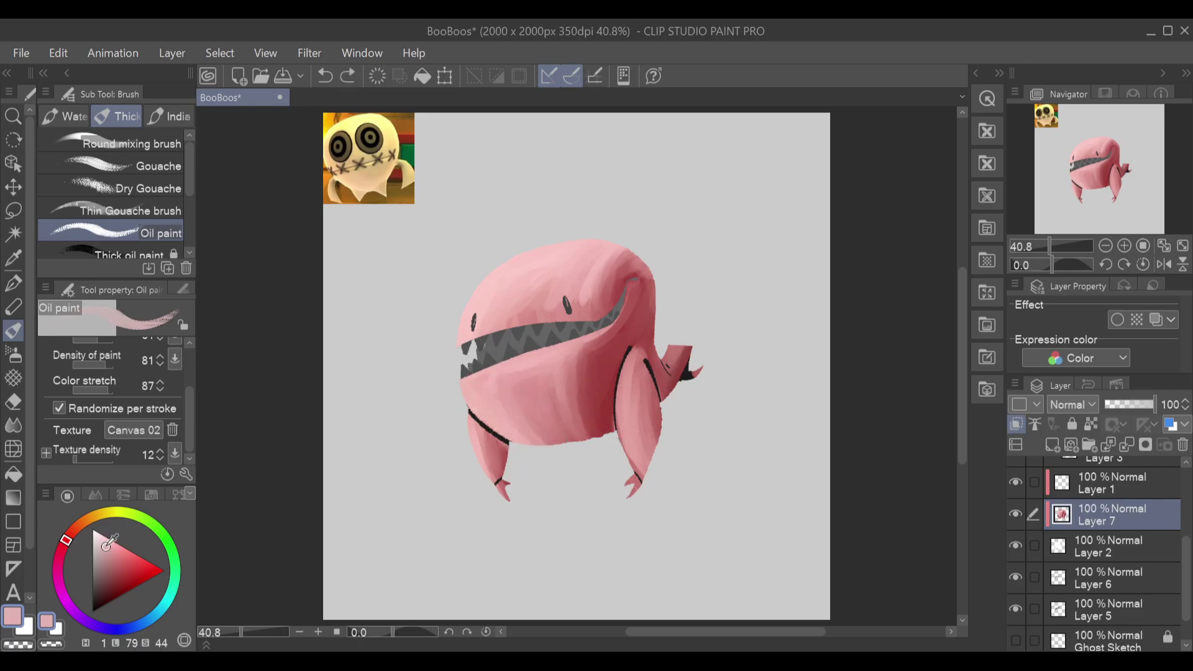
{"action": "mouse_move", "coordinate": [468, 368]}
{"action": "left_mouse_down"}
{"action": "mouse_move", "coordinate": [543, 447]}
{"action": "mouse_move", "coordinate": [506, 425]}
{"action": "mouse_move", "coordinate": [465, 360]}
{"action": "mouse_move", "coordinate": [515, 422]}
{"action": "mouse_move", "coordinate": [484, 360]}
{"action": "mouse_move", "coordinate": [552, 448]}
{"action": "mouse_move", "coordinate": [503, 388]}
{"action": "left_mouse_up"}
{"action": "key", "text": "ctrl+z"}
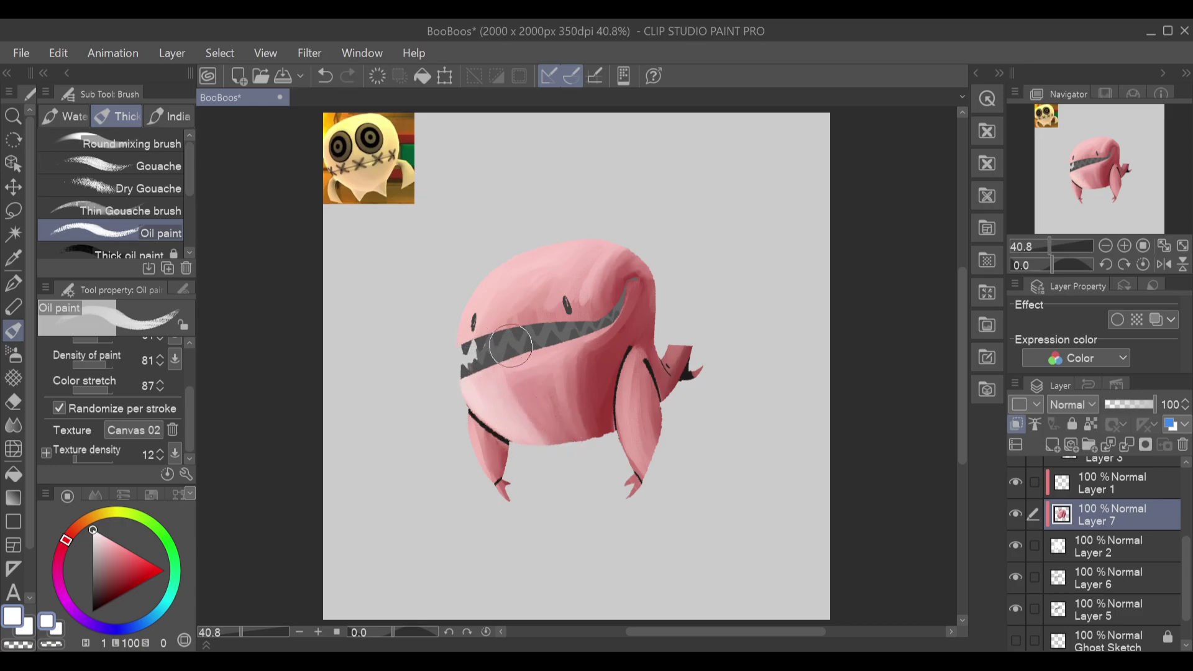
Step: Paint white highlights on the far arm and along the front side of the near arm, undoing the unwanted strokes
{"action": "mouse_move", "coordinate": [470, 415]}
{"action": "left_mouse_down"}
{"action": "mouse_move", "coordinate": [490, 493]}
{"action": "mouse_move", "coordinate": [469, 422]}
{"action": "mouse_move", "coordinate": [506, 488]}
{"action": "mouse_move", "coordinate": [473, 420]}
{"action": "mouse_move", "coordinate": [484, 475]}
{"action": "mouse_move", "coordinate": [467, 393]}
{"action": "mouse_move", "coordinate": [490, 495]}
{"action": "mouse_move", "coordinate": [496, 472]}
{"action": "mouse_move", "coordinate": [471, 407]}
{"action": "mouse_move", "coordinate": [495, 467]}
{"action": "mouse_move", "coordinate": [481, 414]}
{"action": "mouse_move", "coordinate": [490, 458]}
{"action": "mouse_move", "coordinate": [486, 423]}
{"action": "mouse_move", "coordinate": [491, 468]}
{"action": "mouse_move", "coordinate": [495, 411]}
{"action": "left_mouse_up"}
{"action": "left_click_drag", "start_coordinate": [636, 453], "coordinate": [633, 367]}
{"action": "key", "text": "ctrl+z"}
{"action": "left_click_drag", "start_coordinate": [623, 434], "coordinate": [626, 361]}
{"action": "key", "text": "ctrl+z"}
{"action": "mouse_move", "coordinate": [648, 471]}
{"action": "left_mouse_down"}
{"action": "mouse_move", "coordinate": [623, 410]}
{"action": "mouse_move", "coordinate": [635, 367]}
{"action": "left_mouse_up"}
{"action": "key", "text": "ctrl+z"}
{"action": "mouse_move", "coordinate": [645, 475]}
{"action": "left_mouse_down"}
{"action": "mouse_move", "coordinate": [617, 389]}
{"action": "mouse_move", "coordinate": [629, 359]}
{"action": "left_mouse_up"}
{"action": "key", "text": "ctrl+z"}
{"action": "left_click_drag", "start_coordinate": [630, 457], "coordinate": [633, 356]}
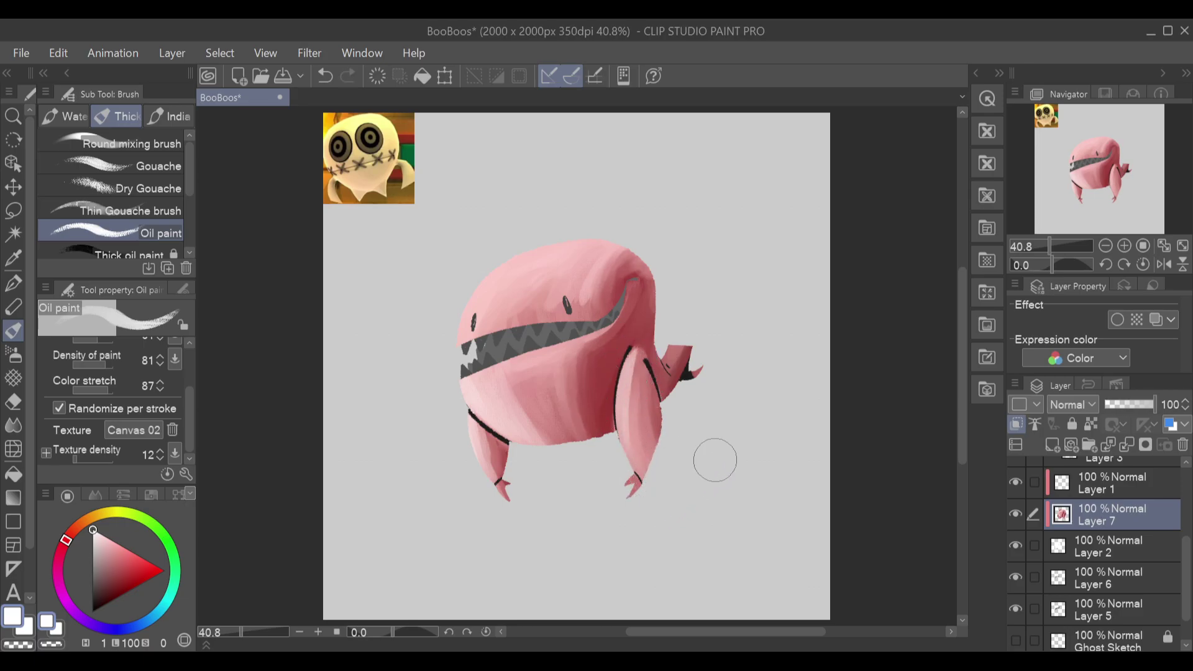
Step: Try to paint a white highlight along the front and top edge of the forehead
{"action": "left_click_drag", "start_coordinate": [479, 305], "coordinate": [547, 248]}
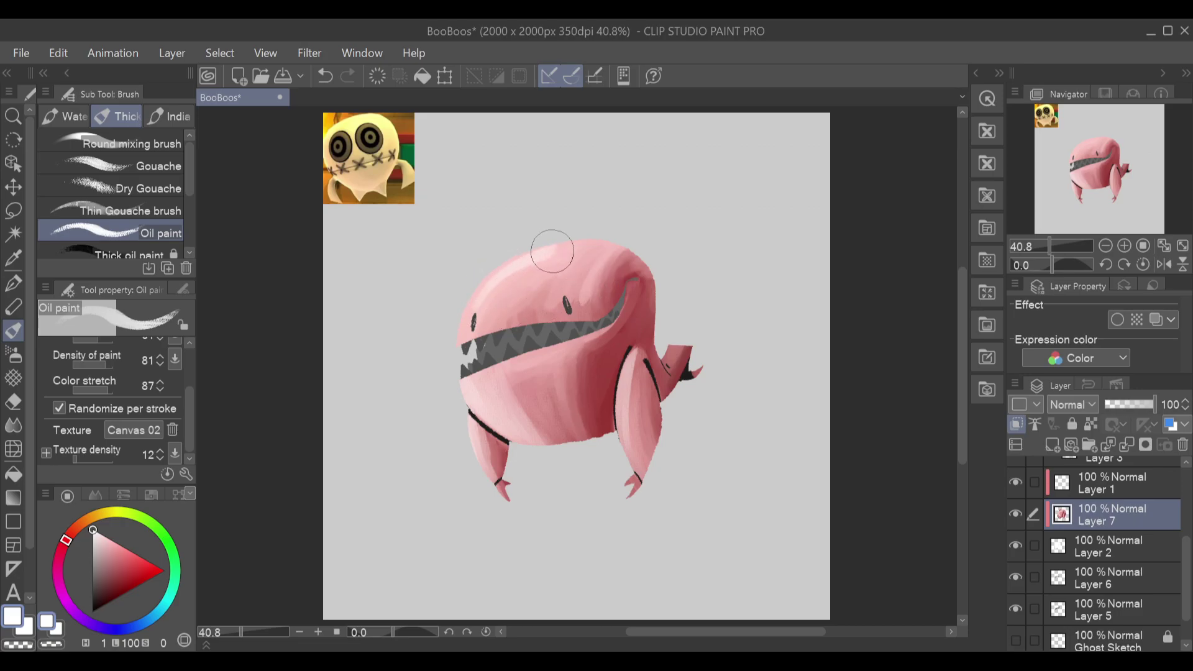
{"action": "mouse_move", "coordinate": [466, 307]}
{"action": "left_mouse_down"}
{"action": "mouse_move", "coordinate": [547, 250]}
{"action": "mouse_move", "coordinate": [467, 321]}
{"action": "mouse_move", "coordinate": [473, 303]}
{"action": "mouse_move", "coordinate": [539, 253]}
{"action": "mouse_move", "coordinate": [456, 340]}
{"action": "mouse_move", "coordinate": [518, 257]}
{"action": "mouse_move", "coordinate": [533, 251]}
{"action": "mouse_move", "coordinate": [466, 330]}
{"action": "mouse_move", "coordinate": [503, 278]}
{"action": "mouse_move", "coordinate": [553, 249]}
{"action": "mouse_move", "coordinate": [477, 314]}
{"action": "mouse_move", "coordinate": [485, 292]}
{"action": "mouse_move", "coordinate": [574, 244]}
{"action": "mouse_move", "coordinate": [527, 259]}
{"action": "mouse_move", "coordinate": [566, 249]}
{"action": "mouse_move", "coordinate": [461, 323]}
{"action": "mouse_move", "coordinate": [502, 313]}
{"action": "mouse_move", "coordinate": [463, 343]}
{"action": "mouse_move", "coordinate": [490, 293]}
{"action": "mouse_move", "coordinate": [461, 350]}
{"action": "mouse_move", "coordinate": [500, 276]}
{"action": "left_mouse_up"}
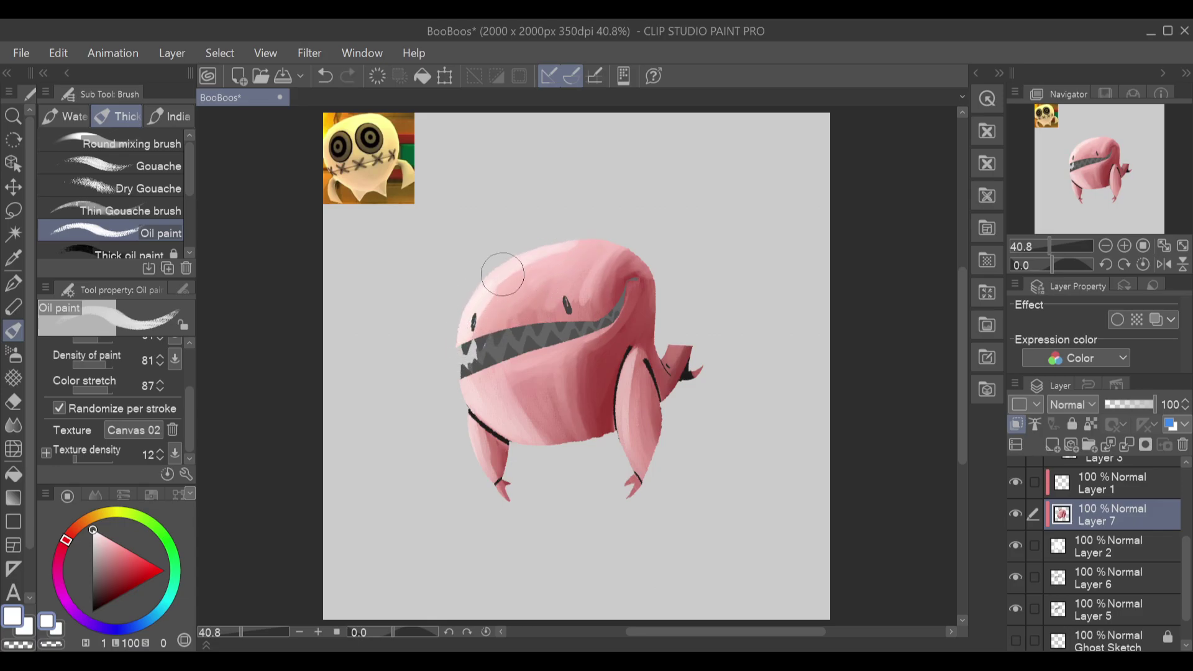
{"action": "key", "text": "ctrl+z"}
{"action": "key", "text": "ctrl+y"}
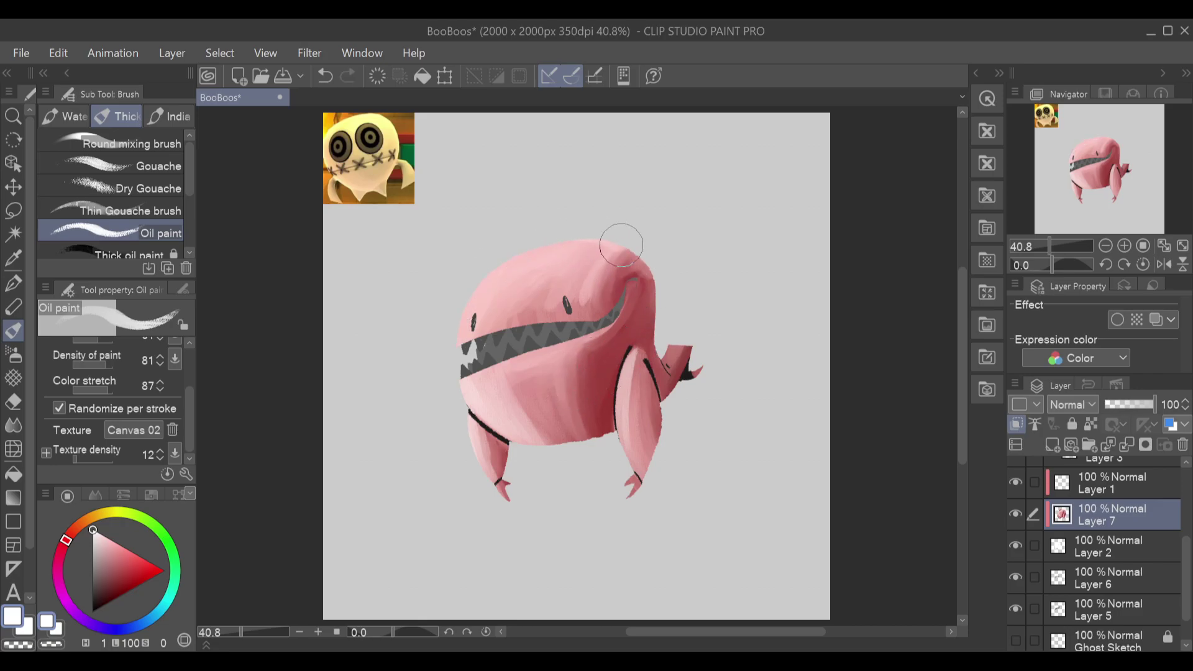
{"action": "mouse_move", "coordinate": [472, 286]}
{"action": "left_mouse_down"}
{"action": "mouse_move", "coordinate": [623, 242]}
{"action": "mouse_move", "coordinate": [511, 261]}
{"action": "mouse_move", "coordinate": [496, 288]}
{"action": "mouse_move", "coordinate": [621, 242]}
{"action": "mouse_move", "coordinate": [579, 246]}
{"action": "mouse_move", "coordinate": [461, 318]}
{"action": "mouse_move", "coordinate": [578, 251]}
{"action": "mouse_move", "coordinate": [521, 268]}
{"action": "mouse_move", "coordinate": [461, 351]}
{"action": "mouse_move", "coordinate": [540, 250]}
{"action": "mouse_move", "coordinate": [454, 334]}
{"action": "mouse_move", "coordinate": [481, 292]}
{"action": "mouse_move", "coordinate": [490, 305]}
{"action": "mouse_move", "coordinate": [468, 347]}
{"action": "mouse_move", "coordinate": [532, 261]}
{"action": "mouse_move", "coordinate": [479, 338]}
{"action": "mouse_move", "coordinate": [496, 300]}
{"action": "mouse_move", "coordinate": [545, 265]}
{"action": "mouse_move", "coordinate": [484, 342]}
{"action": "mouse_move", "coordinate": [532, 272]}
{"action": "mouse_move", "coordinate": [566, 253]}
{"action": "left_mouse_up"}
{"action": "key", "text": "ctrl+z"}
{"action": "key", "text": "ctrl+z"}
{"action": "key", "text": "ctrl+z"}
{"action": "key", "text": "ctrl+z"}
Step: Brush a white highlight down the front of the head from the forehead to the upper lip, undoing the unwanted strokes
{"action": "left_click", "coordinate": [1106, 265]}
{"action": "left_click", "coordinate": [1106, 265]}
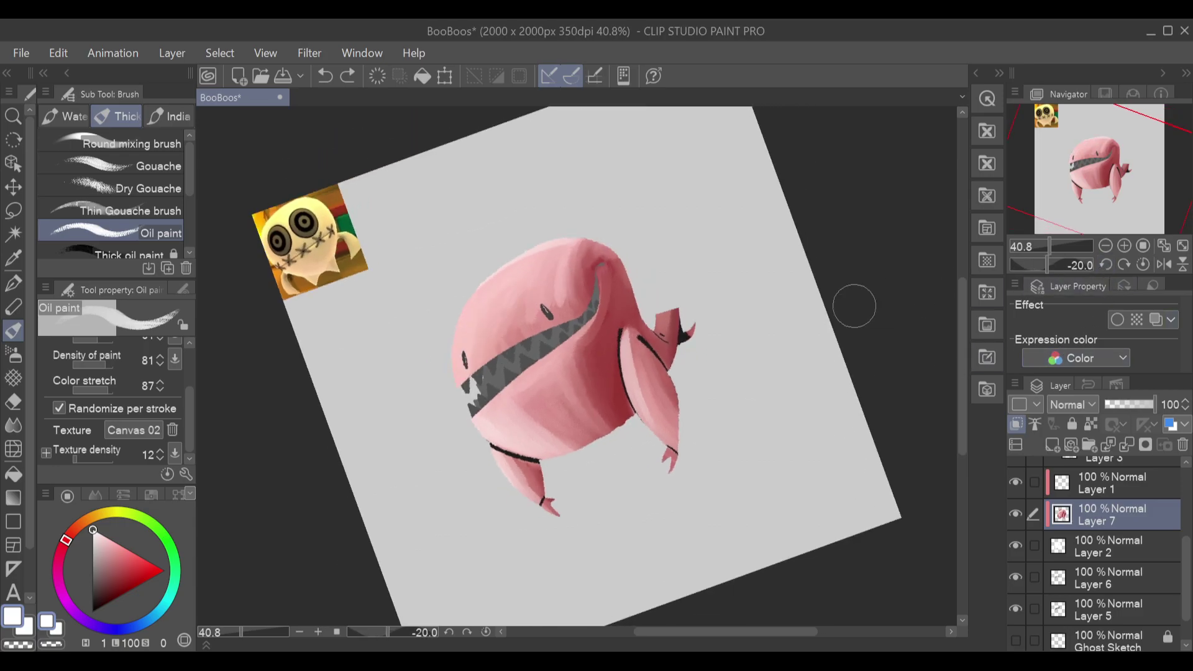
{"action": "left_click_drag", "start_coordinate": [488, 281], "coordinate": [492, 301]}
{"action": "key", "text": "ctrl+z"}
{"action": "mouse_move", "coordinate": [464, 386]}
{"action": "left_mouse_down"}
{"action": "mouse_move", "coordinate": [491, 276]}
{"action": "mouse_move", "coordinate": [475, 390]}
{"action": "left_mouse_up"}
{"action": "key", "text": "ctrl+z"}
{"action": "mouse_move", "coordinate": [487, 277]}
{"action": "left_mouse_down"}
{"action": "mouse_move", "coordinate": [457, 383]}
{"action": "mouse_move", "coordinate": [498, 270]}
{"action": "mouse_move", "coordinate": [464, 386]}
{"action": "mouse_move", "coordinate": [516, 313]}
{"action": "mouse_move", "coordinate": [571, 297]}
{"action": "mouse_move", "coordinate": [522, 297]}
{"action": "mouse_move", "coordinate": [493, 273]}
{"action": "mouse_move", "coordinate": [483, 398]}
{"action": "mouse_move", "coordinate": [488, 305]}
{"action": "mouse_move", "coordinate": [467, 378]}
{"action": "mouse_move", "coordinate": [505, 269]}
{"action": "mouse_move", "coordinate": [483, 387]}
{"action": "mouse_move", "coordinate": [529, 236]}
{"action": "mouse_move", "coordinate": [484, 371]}
{"action": "mouse_move", "coordinate": [518, 261]}
{"action": "mouse_move", "coordinate": [480, 355]}
{"action": "mouse_move", "coordinate": [500, 275]}
{"action": "mouse_move", "coordinate": [469, 376]}
{"action": "mouse_move", "coordinate": [453, 325]}
{"action": "left_mouse_up"}
{"action": "key", "text": "ctrl+z"}
{"action": "key", "text": "ctrl+z"}
{"action": "mouse_move", "coordinate": [600, 260]}
{"action": "left_mouse_down"}
{"action": "mouse_move", "coordinate": [497, 413]}
{"action": "mouse_move", "coordinate": [534, 369]}
{"action": "mouse_move", "coordinate": [482, 416]}
{"action": "mouse_move", "coordinate": [576, 332]}
{"action": "left_mouse_up"}
{"action": "key", "text": "ctrl+z"}
{"action": "left_click", "coordinate": [1143, 264]}
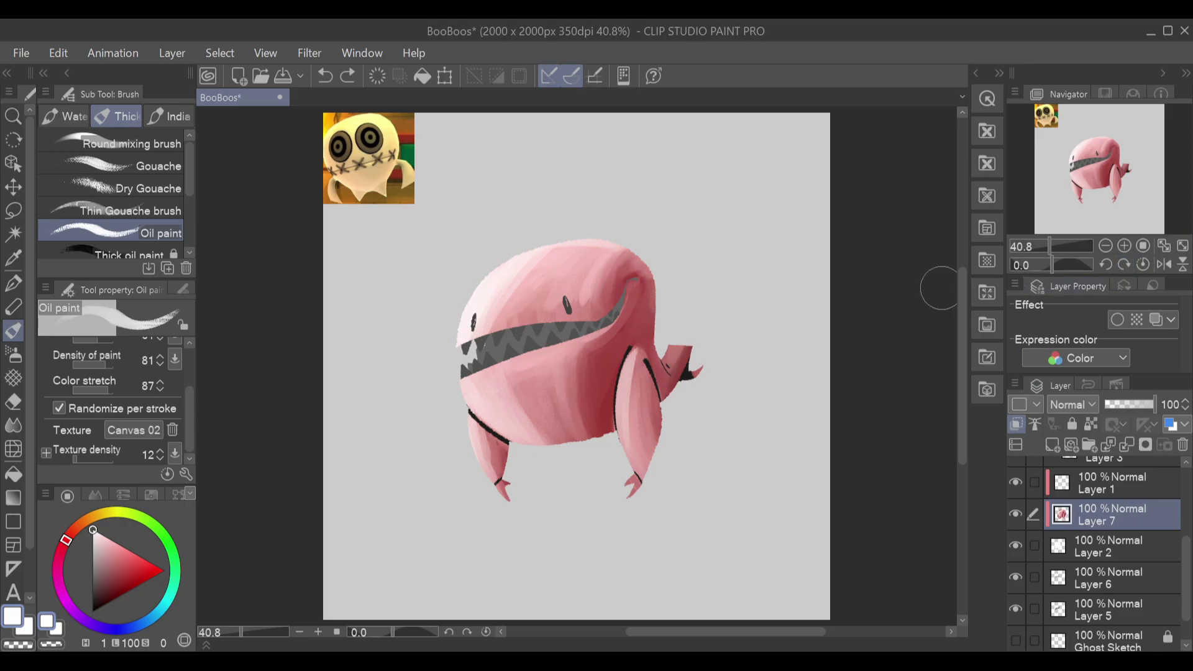
Step: Brush a white highlight along the lower lip from the mouth corner forward, undoing the unwanted strokes
{"action": "mouse_move", "coordinate": [653, 341]}
{"action": "left_mouse_down"}
{"action": "mouse_move", "coordinate": [631, 292]}
{"action": "mouse_move", "coordinate": [478, 384]}
{"action": "left_mouse_up"}
{"action": "key", "text": "ctrl+z"}
{"action": "left_click_drag", "start_coordinate": [632, 283], "coordinate": [584, 344]}
{"action": "key", "text": "ctrl+z"}
{"action": "mouse_move", "coordinate": [633, 283]}
{"action": "left_mouse_down"}
{"action": "mouse_move", "coordinate": [607, 331]}
{"action": "mouse_move", "coordinate": [645, 274]}
{"action": "mouse_move", "coordinate": [630, 317]}
{"action": "mouse_move", "coordinate": [488, 377]}
{"action": "left_mouse_up"}
{"action": "key", "text": "ctrl+z"}
{"action": "mouse_move", "coordinate": [549, 349]}
{"action": "left_mouse_down"}
{"action": "mouse_move", "coordinate": [431, 403]}
{"action": "mouse_move", "coordinate": [443, 393]}
{"action": "left_mouse_up"}
{"action": "key", "text": "ctrl+z"}
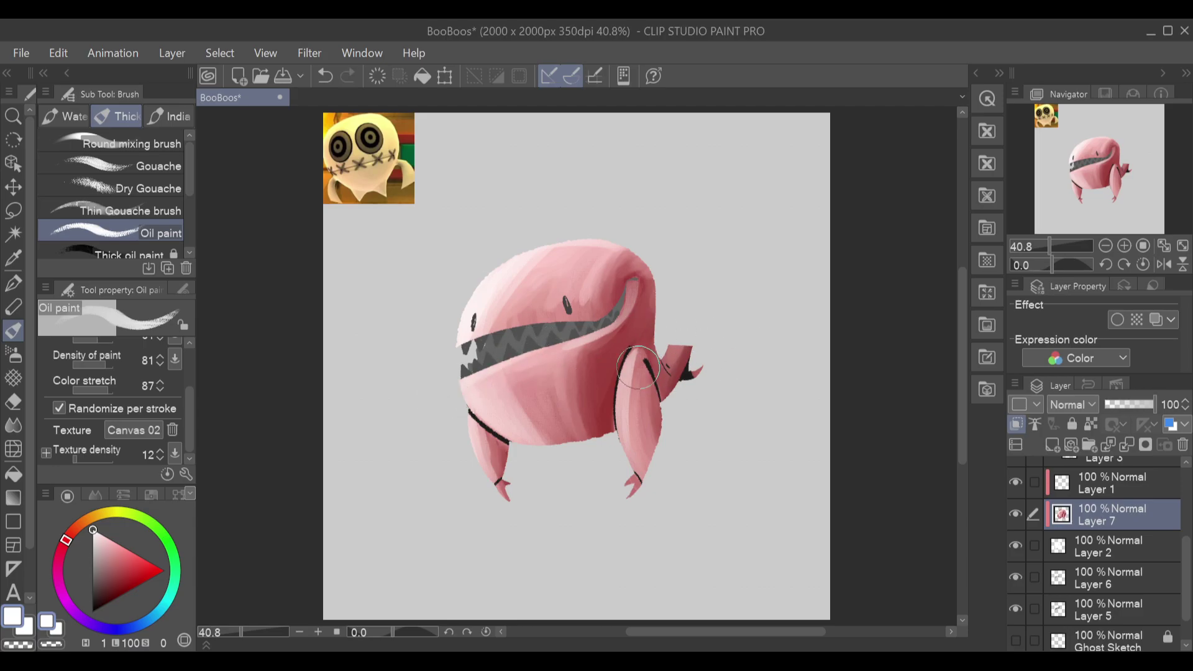
Step: Brush a white highlight up the back edge of the body behind the mouth corner, undoing the unwanted strokes
{"action": "left_click_drag", "start_coordinate": [629, 353], "coordinate": [640, 339]}
{"action": "key", "text": "ctrl+z"}
{"action": "mouse_move", "coordinate": [662, 349]}
{"action": "left_mouse_down"}
{"action": "mouse_move", "coordinate": [658, 254]}
{"action": "mouse_move", "coordinate": [643, 229]}
{"action": "left_mouse_up"}
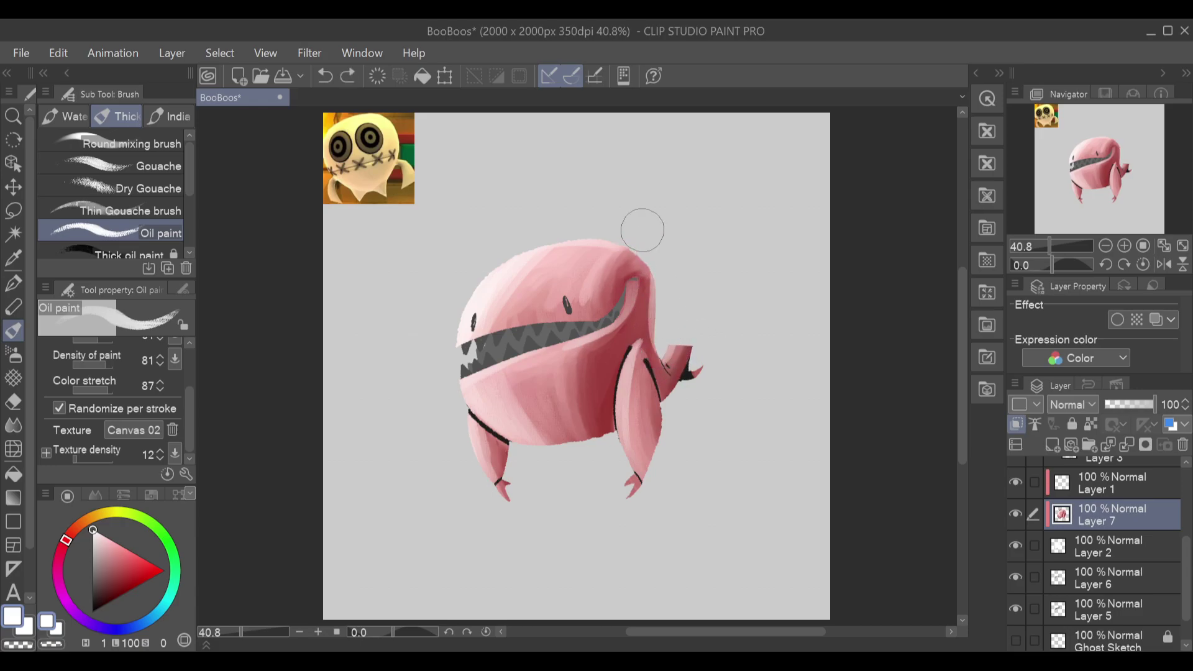
{"action": "left_click_drag", "start_coordinate": [666, 342], "coordinate": [650, 247]}
{"action": "key", "text": "ctrl+z"}
Step: Sweep white highlights over the top of the head and down the forehead to the front eye
{"action": "left_click_drag", "start_coordinate": [655, 261], "coordinate": [556, 254]}
{"action": "key", "text": "ctrl+z"}
{"action": "left_click_drag", "start_coordinate": [659, 258], "coordinate": [522, 267]}
{"action": "key", "text": "ctrl+z"}
{"action": "left_click_drag", "start_coordinate": [653, 252], "coordinate": [519, 280]}
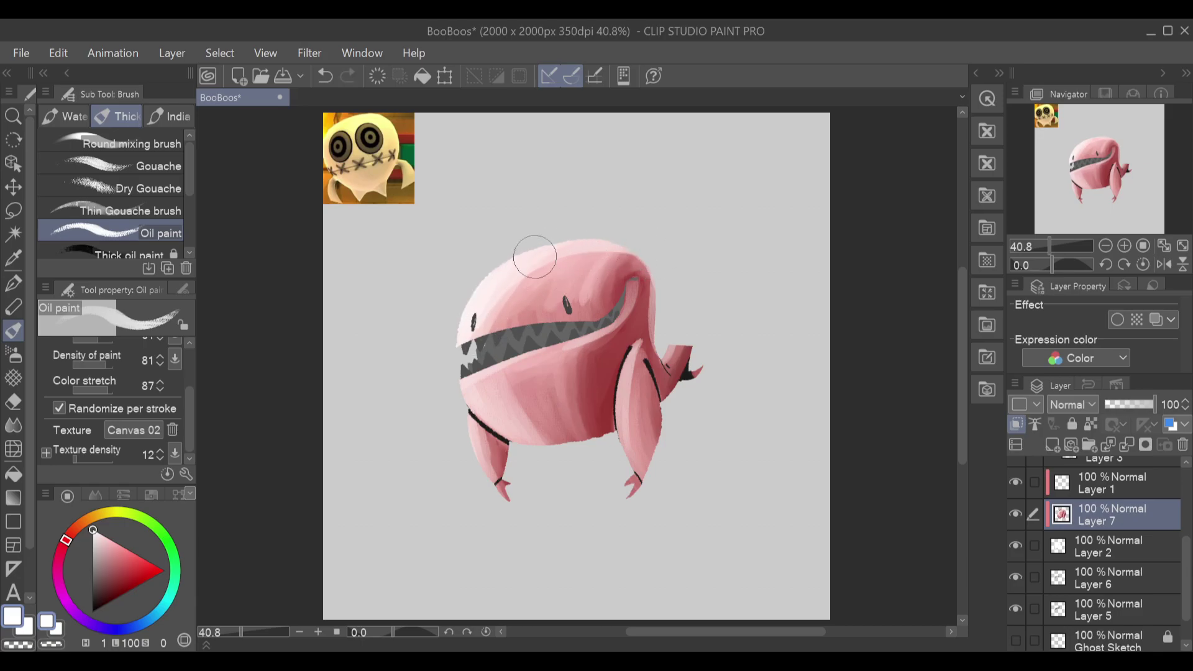
{"action": "left_click_drag", "start_coordinate": [578, 244], "coordinate": [477, 341]}
{"action": "left_click_drag", "start_coordinate": [539, 260], "coordinate": [479, 347]}
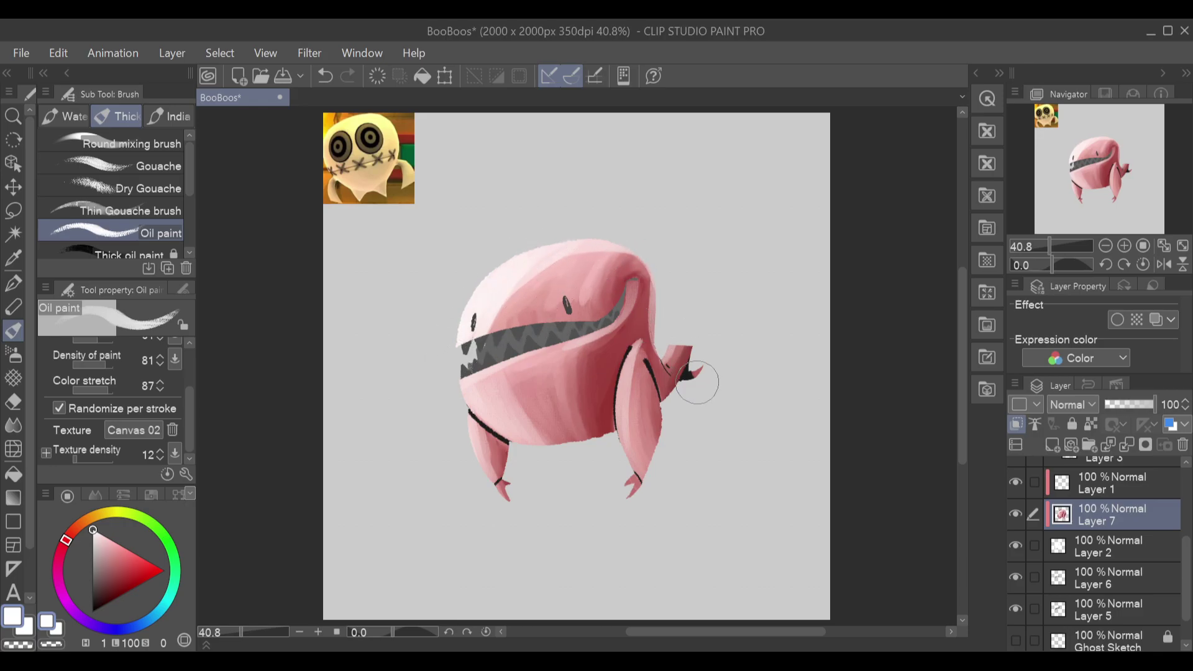
Step: Brush curved white highlights from the front of the lower jaw down across the belly, undoing the unwanted strokes
{"action": "left_click_drag", "start_coordinate": [465, 390], "coordinate": [549, 454]}
{"action": "key", "text": "ctrl+z"}
{"action": "left_click_drag", "start_coordinate": [461, 358], "coordinate": [545, 448]}
{"action": "left_click_drag", "start_coordinate": [479, 361], "coordinate": [559, 431]}
{"action": "key", "text": "ctrl+z"}
{"action": "left_click_drag", "start_coordinate": [487, 384], "coordinate": [574, 448]}
{"action": "left_click_drag", "start_coordinate": [511, 405], "coordinate": [566, 430]}
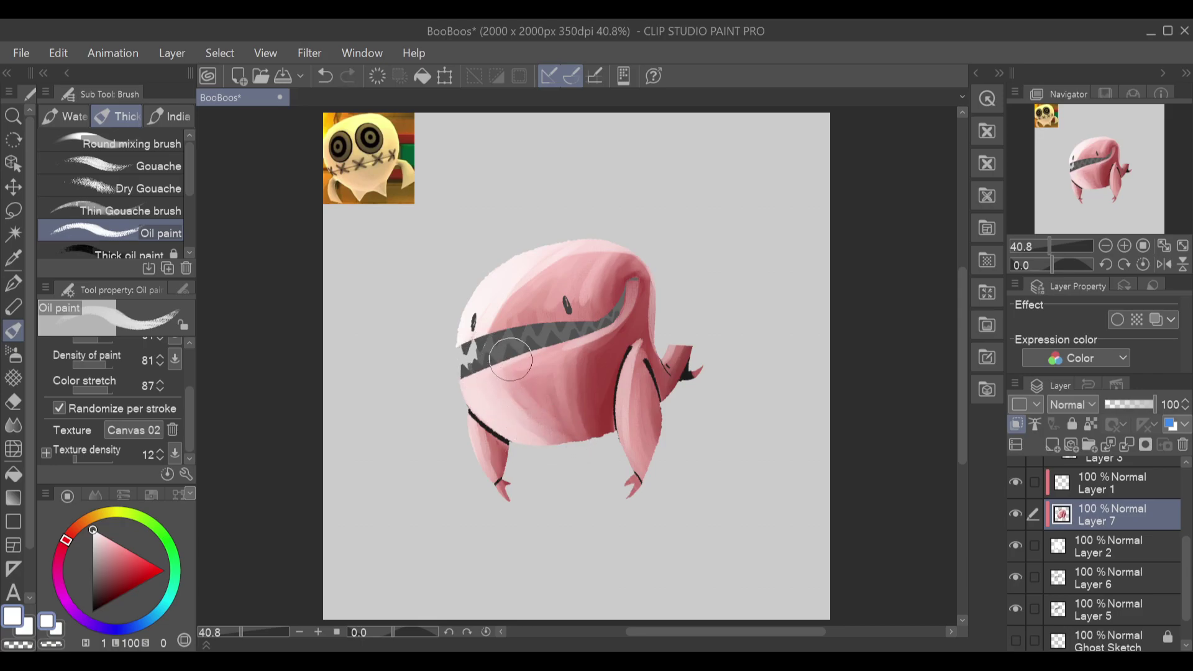
{"action": "mouse_move", "coordinate": [518, 388]}
{"action": "left_mouse_down"}
{"action": "mouse_move", "coordinate": [557, 434]}
{"action": "mouse_move", "coordinate": [503, 369]}
{"action": "mouse_move", "coordinate": [529, 425]}
{"action": "mouse_move", "coordinate": [567, 442]}
{"action": "mouse_move", "coordinate": [503, 369]}
{"action": "mouse_move", "coordinate": [591, 443]}
{"action": "left_mouse_up"}
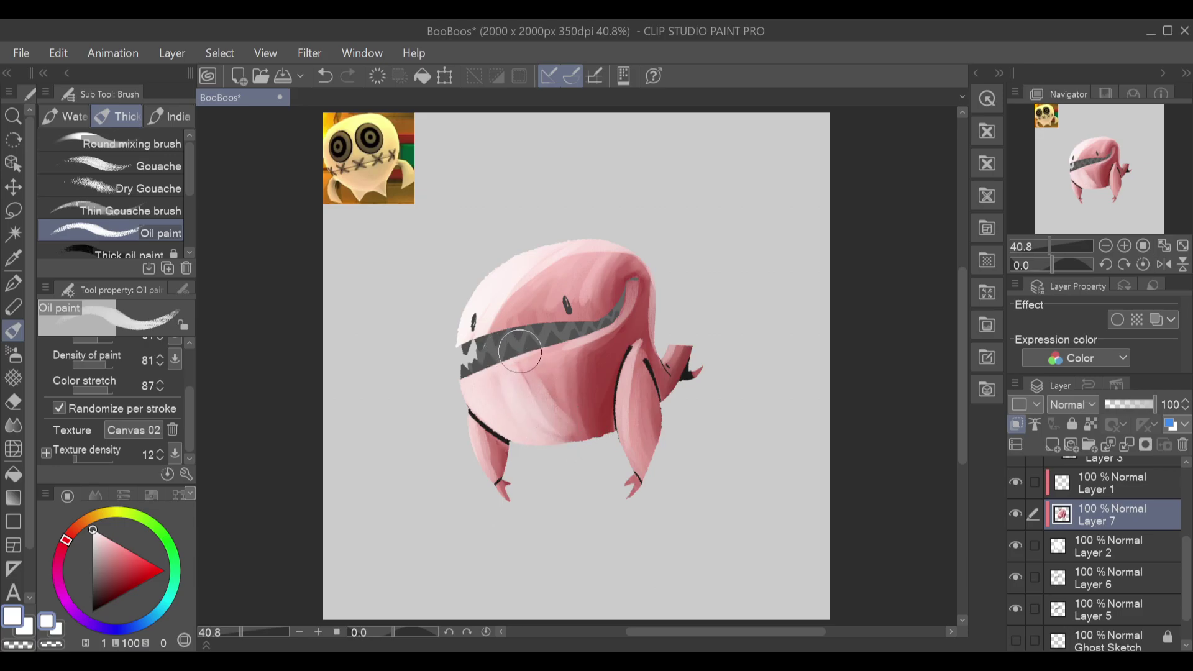
Step: Sample pink and dark red tones from the body and brush them over the lower belly and below the mouth corner
{"action": "left_click", "coordinate": [598, 434], "text": "alt"}
{"action": "mouse_move", "coordinate": [534, 371]}
{"action": "left_mouse_down"}
{"action": "mouse_move", "coordinate": [539, 397]}
{"action": "mouse_move", "coordinate": [583, 437]}
{"action": "left_mouse_up"}
{"action": "left_click", "coordinate": [556, 374], "text": "alt"}
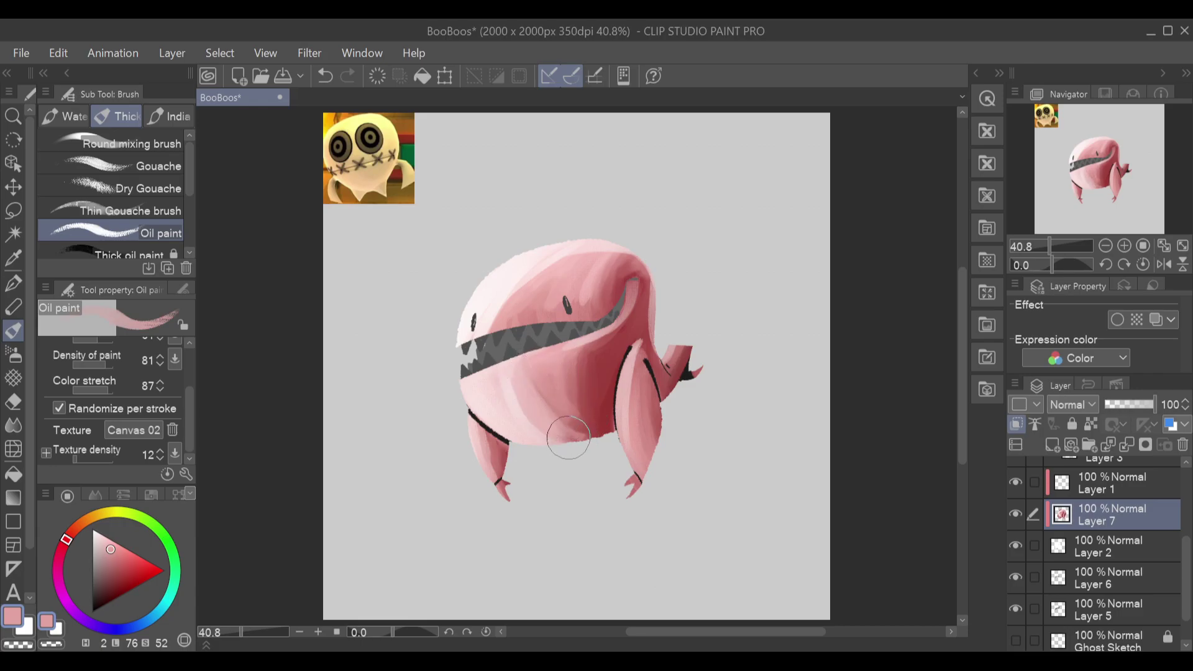
{"action": "mouse_move", "coordinate": [541, 412]}
{"action": "left_mouse_down"}
{"action": "mouse_move", "coordinate": [522, 429]}
{"action": "mouse_move", "coordinate": [516, 405]}
{"action": "left_mouse_up"}
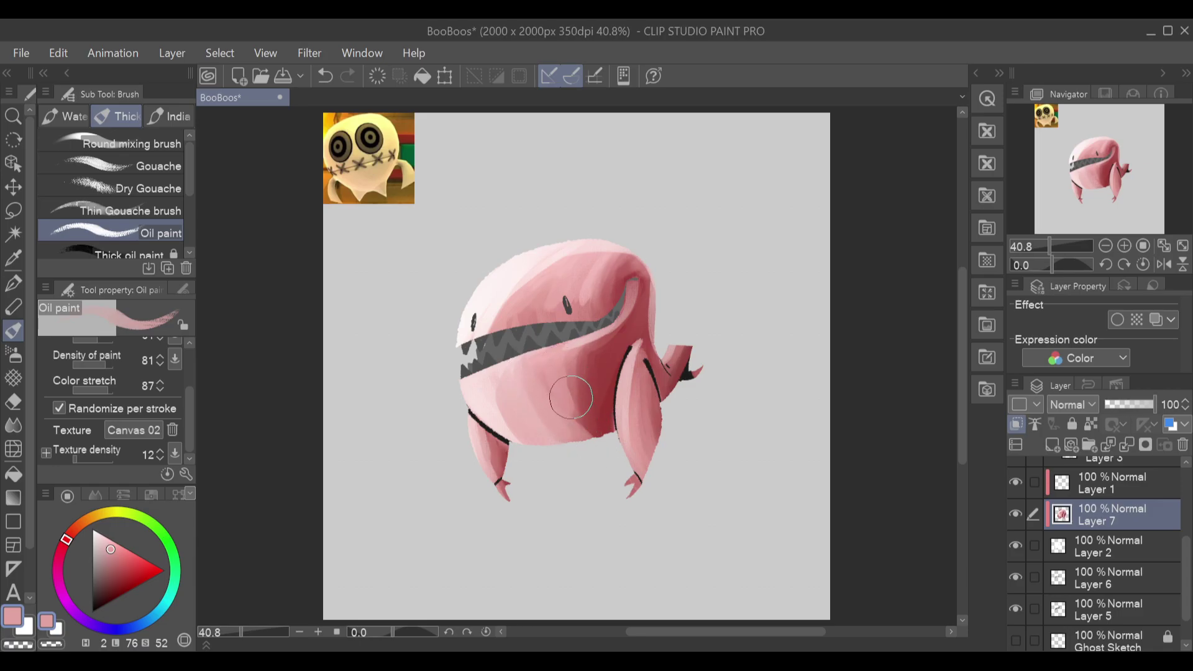
{"action": "left_click", "coordinate": [606, 388], "text": "alt"}
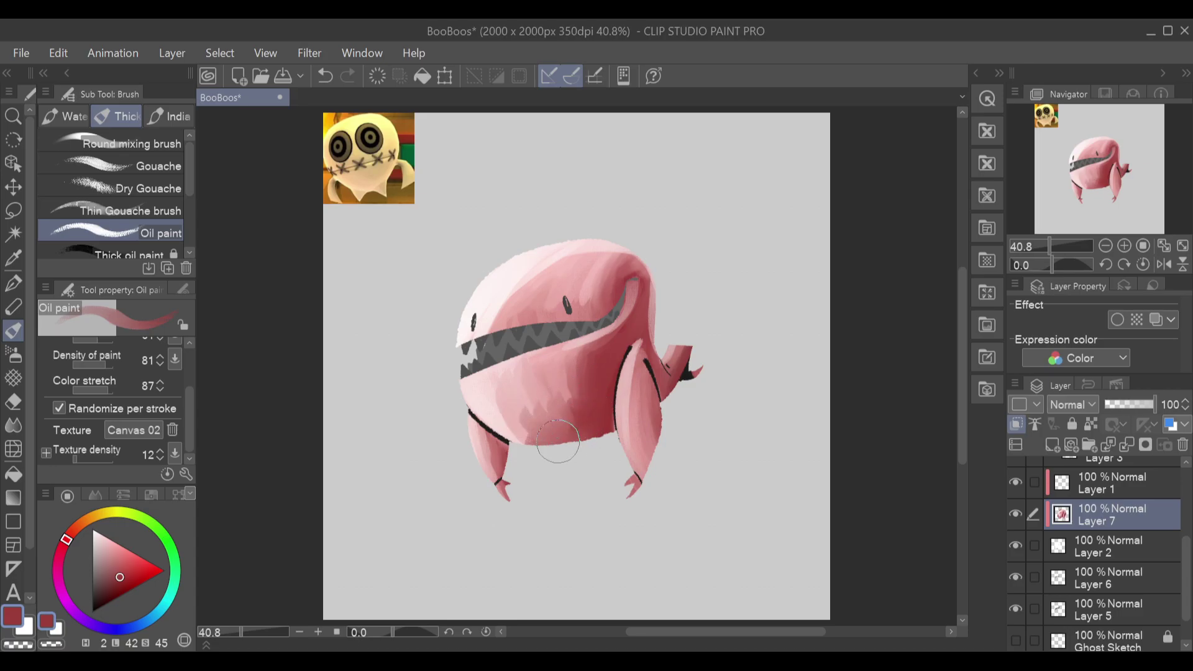
{"action": "left_click", "coordinate": [549, 375], "text": "alt"}
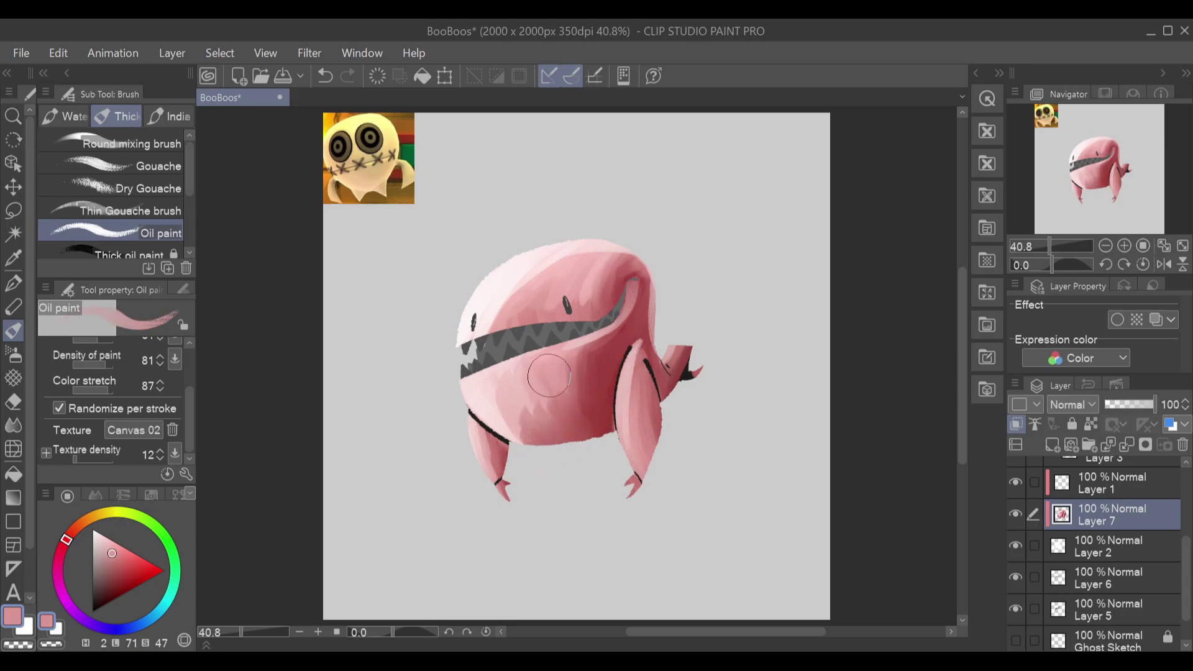
{"action": "left_click_drag", "start_coordinate": [521, 401], "coordinate": [531, 442]}
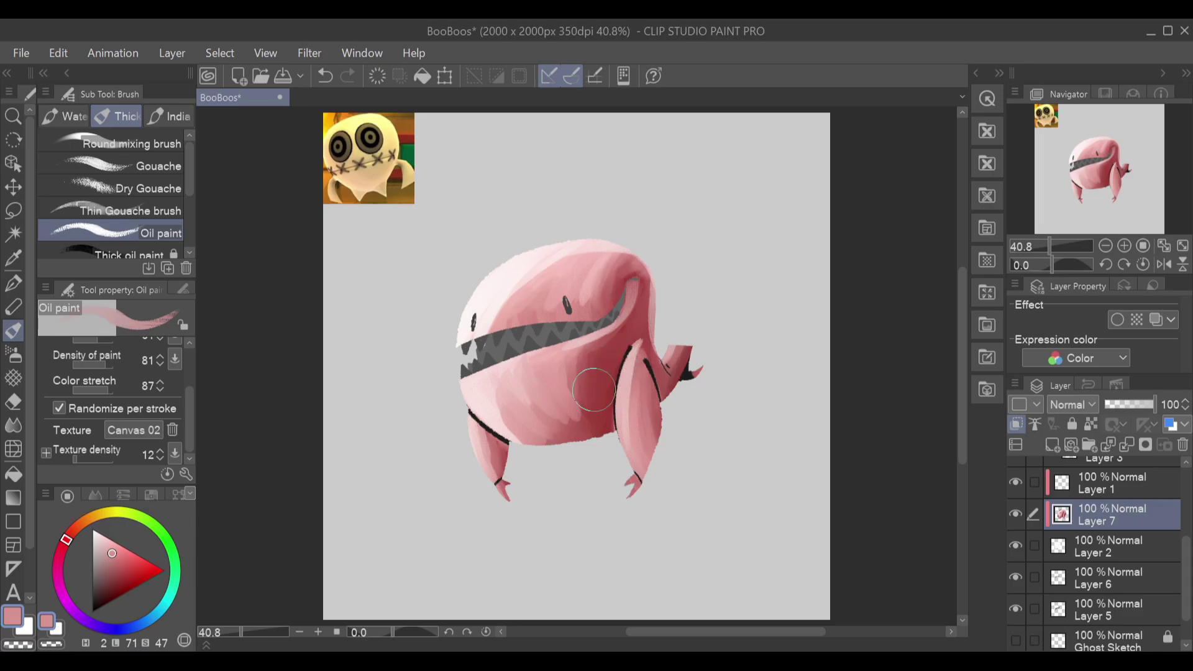
{"action": "mouse_move", "coordinate": [595, 360]}
{"action": "left_mouse_down"}
{"action": "mouse_move", "coordinate": [585, 407]}
{"action": "mouse_move", "coordinate": [593, 347]}
{"action": "mouse_move", "coordinate": [599, 397]}
{"action": "mouse_move", "coordinate": [624, 327]}
{"action": "mouse_move", "coordinate": [610, 372]}
{"action": "left_mouse_up"}
{"action": "mouse_move", "coordinate": [618, 339]}
{"action": "left_mouse_down"}
{"action": "mouse_move", "coordinate": [555, 395]}
{"action": "mouse_move", "coordinate": [539, 395]}
{"action": "mouse_move", "coordinate": [547, 360]}
{"action": "mouse_move", "coordinate": [527, 374]}
{"action": "mouse_move", "coordinate": [530, 401]}
{"action": "mouse_move", "coordinate": [491, 389]}
{"action": "mouse_move", "coordinate": [473, 399]}
{"action": "mouse_move", "coordinate": [482, 391]}
{"action": "mouse_move", "coordinate": [498, 414]}
{"action": "mouse_move", "coordinate": [514, 373]}
{"action": "mouse_move", "coordinate": [506, 420]}
{"action": "mouse_move", "coordinate": [517, 439]}
{"action": "mouse_move", "coordinate": [531, 389]}
{"action": "left_mouse_up"}
Step: Sample the light pink of the lower jaw and brush it under the mouth and over the rear of the head
{"action": "left_click", "coordinate": [478, 394], "text": "alt"}
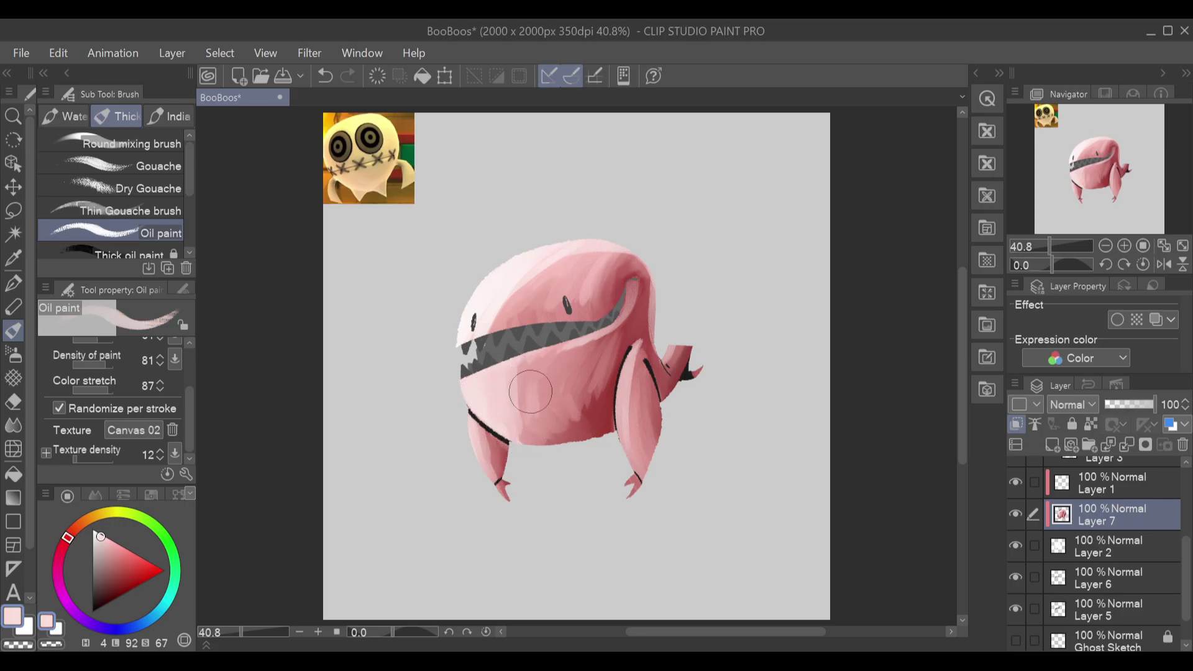
{"action": "left_click_drag", "start_coordinate": [590, 339], "coordinate": [496, 386]}
{"action": "key", "text": "ctrl+z"}
{"action": "mouse_move", "coordinate": [578, 341]}
{"action": "left_mouse_down"}
{"action": "mouse_move", "coordinate": [497, 371]}
{"action": "mouse_move", "coordinate": [589, 303]}
{"action": "mouse_move", "coordinate": [563, 312]}
{"action": "mouse_move", "coordinate": [582, 279]}
{"action": "mouse_move", "coordinate": [573, 333]}
{"action": "mouse_move", "coordinate": [570, 272]}
{"action": "mouse_move", "coordinate": [590, 284]}
{"action": "mouse_move", "coordinate": [562, 314]}
{"action": "mouse_move", "coordinate": [582, 258]}
{"action": "mouse_move", "coordinate": [547, 296]}
{"action": "mouse_move", "coordinate": [537, 290]}
{"action": "mouse_move", "coordinate": [564, 265]}
{"action": "mouse_move", "coordinate": [594, 294]}
{"action": "mouse_move", "coordinate": [605, 253]}
{"action": "mouse_move", "coordinate": [642, 250]}
{"action": "mouse_move", "coordinate": [607, 276]}
{"action": "mouse_move", "coordinate": [604, 295]}
{"action": "mouse_move", "coordinate": [629, 257]}
{"action": "mouse_move", "coordinate": [612, 304]}
{"action": "mouse_move", "coordinate": [641, 254]}
{"action": "left_mouse_up"}
Step: Alternate sampled pink and near-white tones from the head and blend them around the rear eye and toward the mouth corner
{"action": "left_click", "coordinate": [540, 291], "text": "alt"}
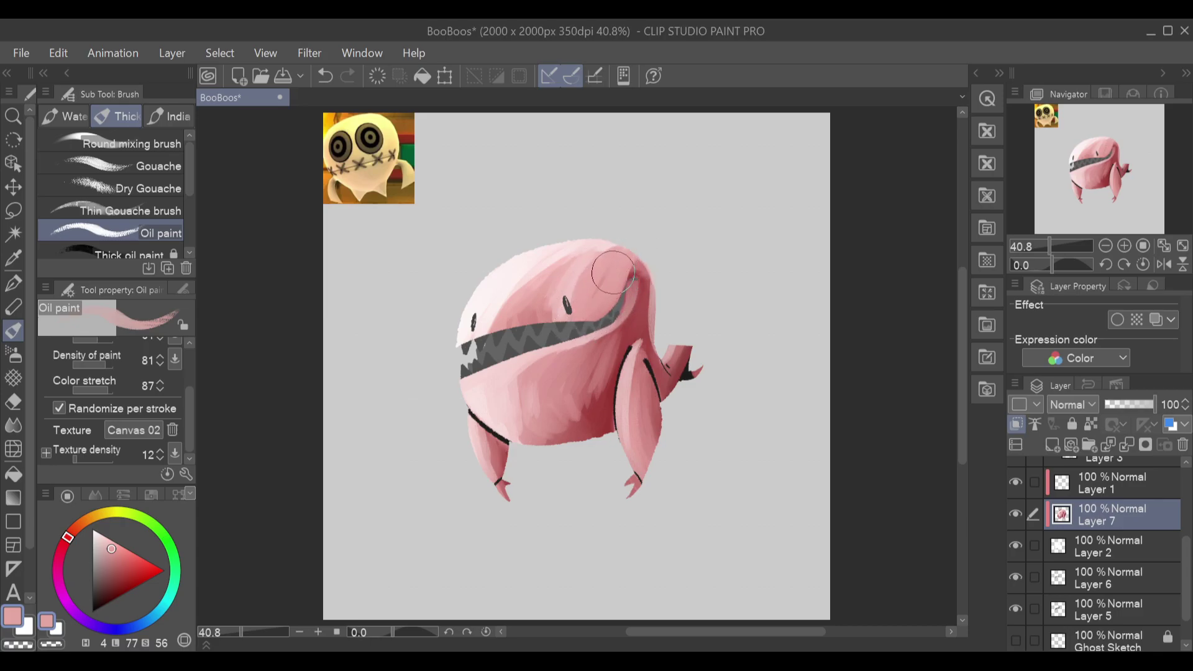
{"action": "left_click", "coordinate": [525, 264], "text": "alt"}
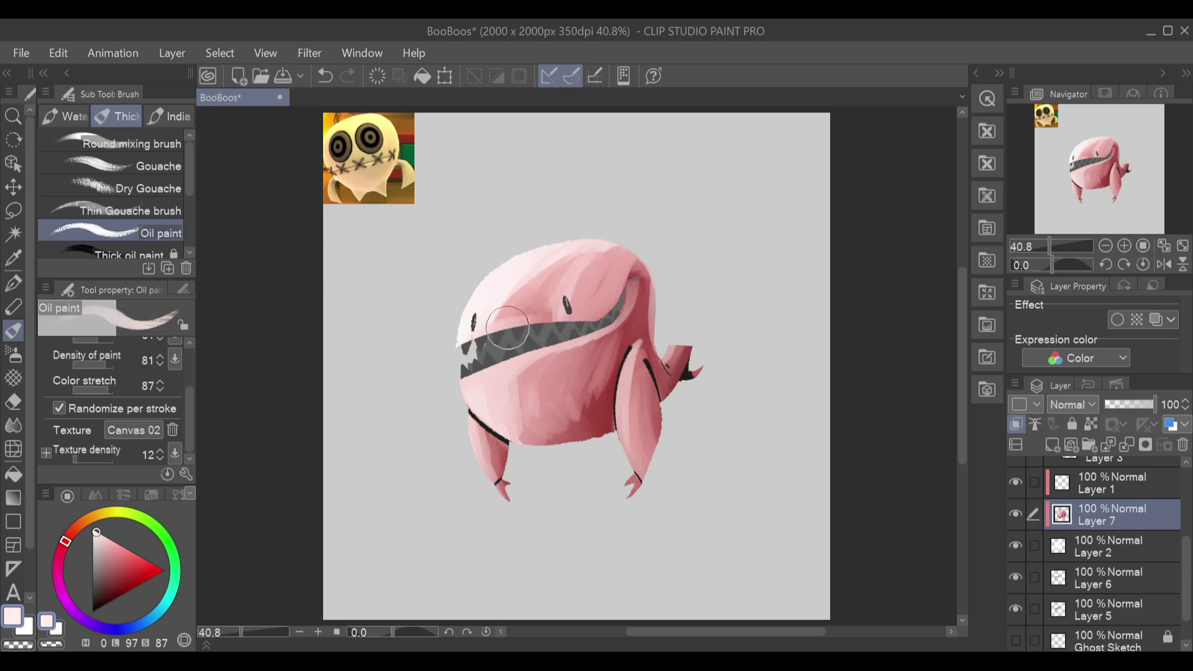
{"action": "left_click_drag", "start_coordinate": [612, 311], "coordinate": [507, 328]}
{"action": "mouse_move", "coordinate": [577, 315]}
{"action": "left_mouse_down"}
{"action": "mouse_move", "coordinate": [541, 291]}
{"action": "mouse_move", "coordinate": [505, 310]}
{"action": "mouse_move", "coordinate": [601, 251]}
{"action": "left_mouse_up"}
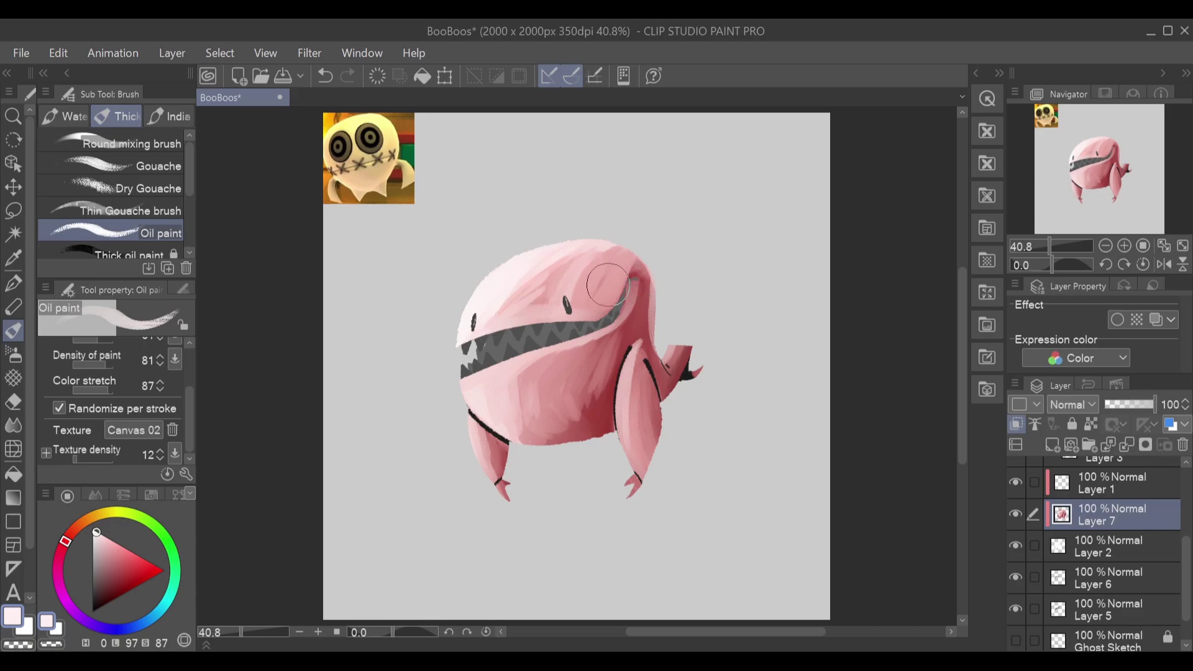
{"action": "left_click", "coordinate": [546, 283], "text": "alt"}
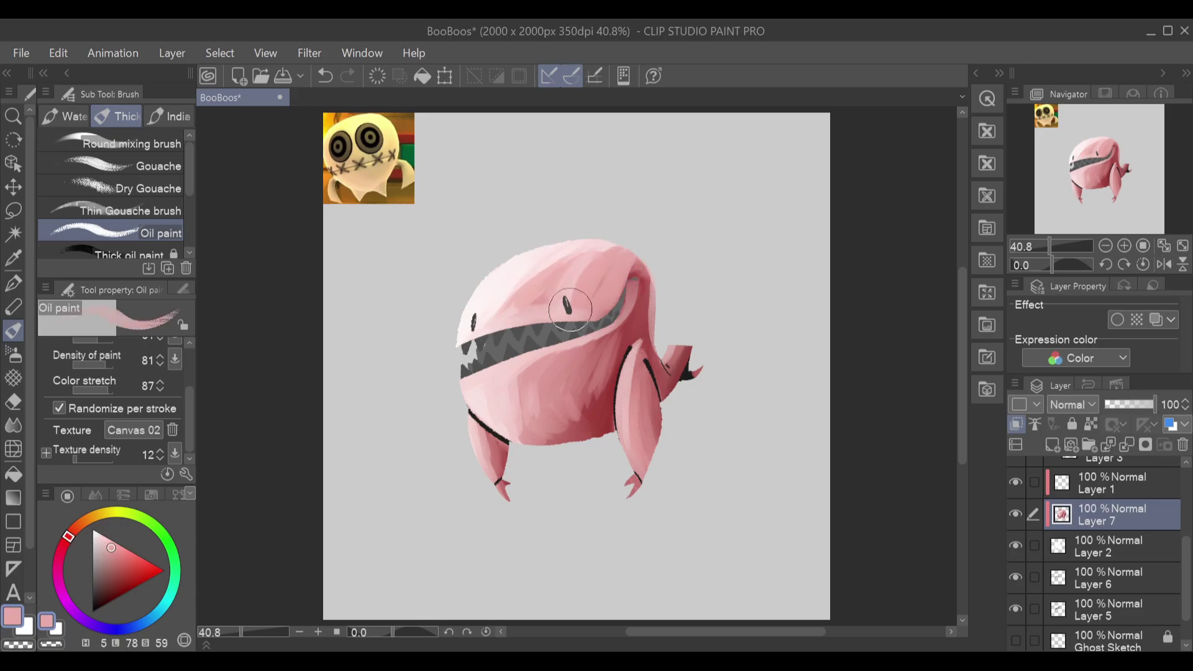
{"action": "left_click", "coordinate": [546, 280], "text": "alt"}
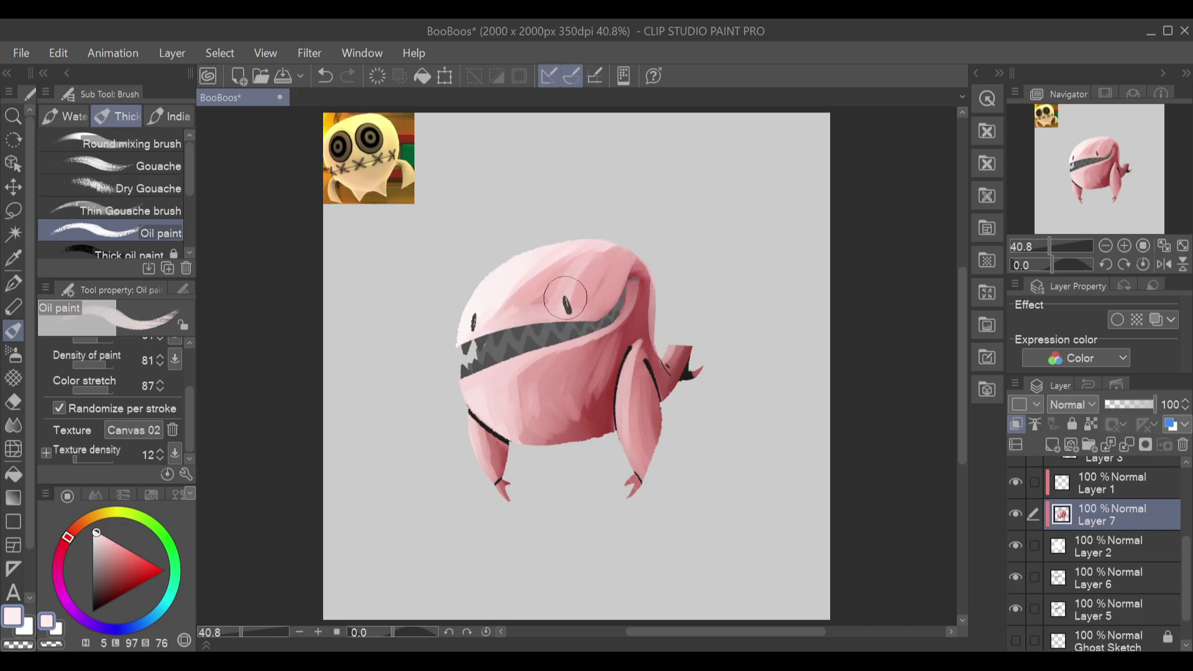
{"action": "mouse_move", "coordinate": [622, 275]}
{"action": "left_mouse_down"}
{"action": "mouse_move", "coordinate": [582, 323]}
{"action": "mouse_move", "coordinate": [616, 279]}
{"action": "mouse_move", "coordinate": [650, 264]}
{"action": "mouse_move", "coordinate": [627, 300]}
{"action": "mouse_move", "coordinate": [600, 299]}
{"action": "mouse_move", "coordinate": [586, 337]}
{"action": "mouse_move", "coordinate": [651, 279]}
{"action": "mouse_move", "coordinate": [627, 271]}
{"action": "mouse_move", "coordinate": [630, 260]}
{"action": "mouse_move", "coordinate": [578, 319]}
{"action": "mouse_move", "coordinate": [612, 287]}
{"action": "left_mouse_up"}
Step: Brush the near-white pink over the belly, the near arm and its shoulder
{"action": "mouse_move", "coordinate": [578, 298]}
{"action": "left_mouse_down"}
{"action": "mouse_move", "coordinate": [546, 318]}
{"action": "mouse_move", "coordinate": [564, 271]}
{"action": "mouse_move", "coordinate": [506, 327]}
{"action": "mouse_move", "coordinate": [559, 261]}
{"action": "mouse_move", "coordinate": [516, 311]}
{"action": "mouse_move", "coordinate": [558, 314]}
{"action": "mouse_move", "coordinate": [473, 339]}
{"action": "mouse_move", "coordinate": [591, 318]}
{"action": "mouse_move", "coordinate": [562, 304]}
{"action": "mouse_move", "coordinate": [567, 291]}
{"action": "mouse_move", "coordinate": [484, 345]}
{"action": "mouse_move", "coordinate": [565, 290]}
{"action": "mouse_move", "coordinate": [571, 300]}
{"action": "mouse_move", "coordinate": [578, 267]}
{"action": "mouse_move", "coordinate": [501, 322]}
{"action": "mouse_move", "coordinate": [556, 260]}
{"action": "mouse_move", "coordinate": [507, 304]}
{"action": "mouse_move", "coordinate": [568, 267]}
{"action": "mouse_move", "coordinate": [619, 261]}
{"action": "mouse_move", "coordinate": [641, 354]}
{"action": "mouse_move", "coordinate": [596, 413]}
{"action": "mouse_move", "coordinate": [626, 361]}
{"action": "mouse_move", "coordinate": [663, 340]}
{"action": "mouse_move", "coordinate": [574, 388]}
{"action": "mouse_move", "coordinate": [517, 371]}
{"action": "mouse_move", "coordinate": [553, 462]}
{"action": "mouse_move", "coordinate": [523, 363]}
{"action": "mouse_move", "coordinate": [529, 429]}
{"action": "mouse_move", "coordinate": [514, 373]}
{"action": "mouse_move", "coordinate": [555, 445]}
{"action": "mouse_move", "coordinate": [531, 412]}
{"action": "mouse_move", "coordinate": [539, 359]}
{"action": "mouse_move", "coordinate": [560, 437]}
{"action": "mouse_move", "coordinate": [534, 381]}
{"action": "mouse_move", "coordinate": [539, 357]}
{"action": "mouse_move", "coordinate": [536, 410]}
{"action": "mouse_move", "coordinate": [551, 400]}
{"action": "mouse_move", "coordinate": [536, 354]}
{"action": "mouse_move", "coordinate": [555, 418]}
{"action": "mouse_move", "coordinate": [543, 353]}
{"action": "mouse_move", "coordinate": [557, 422]}
{"action": "mouse_move", "coordinate": [549, 354]}
{"action": "mouse_move", "coordinate": [559, 392]}
{"action": "mouse_move", "coordinate": [546, 387]}
{"action": "mouse_move", "coordinate": [549, 364]}
{"action": "mouse_move", "coordinate": [556, 409]}
{"action": "mouse_move", "coordinate": [561, 350]}
{"action": "mouse_move", "coordinate": [531, 446]}
{"action": "mouse_move", "coordinate": [481, 444]}
{"action": "mouse_move", "coordinate": [495, 459]}
{"action": "mouse_move", "coordinate": [487, 425]}
{"action": "mouse_move", "coordinate": [528, 443]}
{"action": "left_mouse_up"}
{"action": "mouse_move", "coordinate": [634, 380]}
{"action": "left_mouse_down"}
{"action": "mouse_move", "coordinate": [641, 472]}
{"action": "mouse_move", "coordinate": [637, 385]}
{"action": "mouse_move", "coordinate": [647, 444]}
{"action": "mouse_move", "coordinate": [644, 397]}
{"action": "mouse_move", "coordinate": [653, 411]}
{"action": "mouse_move", "coordinate": [639, 318]}
{"action": "mouse_move", "coordinate": [639, 370]}
{"action": "mouse_move", "coordinate": [676, 415]}
{"action": "mouse_move", "coordinate": [659, 432]}
{"action": "left_mouse_up"}
{"action": "left_click_drag", "start_coordinate": [647, 335], "coordinate": [668, 404]}
{"action": "mouse_move", "coordinate": [629, 336]}
{"action": "left_mouse_down"}
{"action": "mouse_move", "coordinate": [625, 366]}
{"action": "mouse_move", "coordinate": [624, 311]}
{"action": "mouse_move", "coordinate": [602, 347]}
{"action": "mouse_move", "coordinate": [626, 310]}
{"action": "mouse_move", "coordinate": [591, 353]}
{"action": "left_mouse_up"}
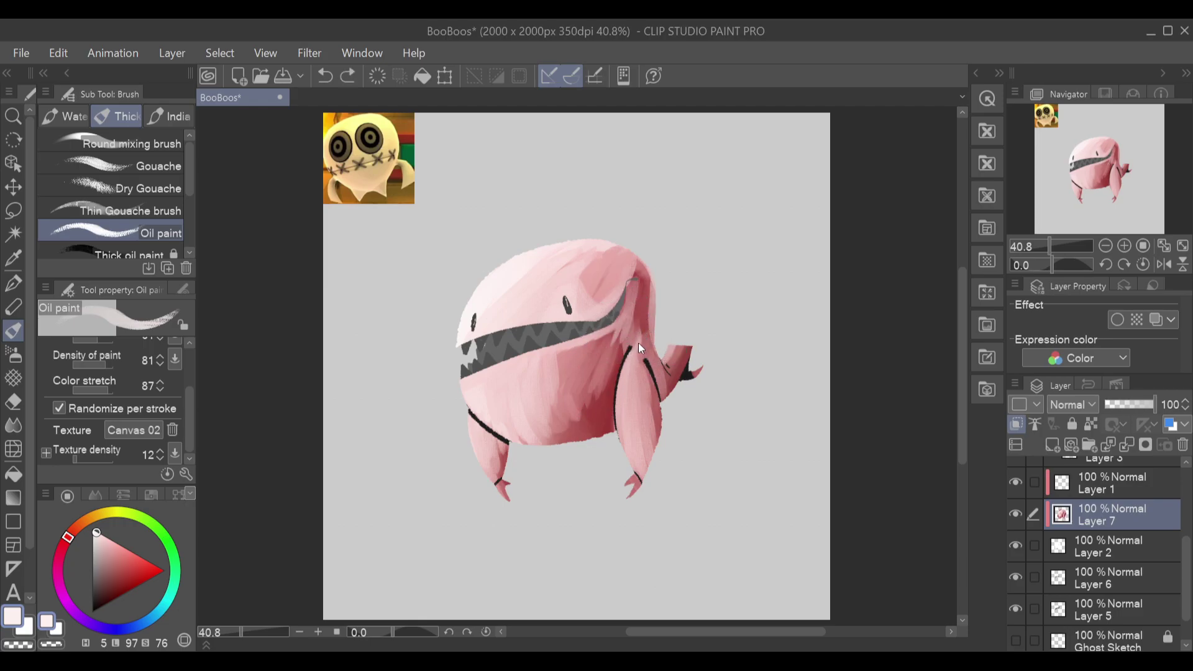
Step: Brush near-white pink strokes down the shaded rear half of the belly, undoing the unwanted strokes
{"action": "mouse_move", "coordinate": [627, 363]}
{"action": "left_mouse_down"}
{"action": "mouse_move", "coordinate": [624, 327]}
{"action": "mouse_move", "coordinate": [568, 376]}
{"action": "mouse_move", "coordinate": [582, 322]}
{"action": "left_mouse_up"}
{"action": "mouse_move", "coordinate": [577, 367]}
{"action": "left_mouse_down"}
{"action": "mouse_move", "coordinate": [569, 440]}
{"action": "mouse_move", "coordinate": [554, 357]}
{"action": "mouse_move", "coordinate": [560, 414]}
{"action": "mouse_move", "coordinate": [562, 349]}
{"action": "mouse_move", "coordinate": [572, 390]}
{"action": "mouse_move", "coordinate": [602, 345]}
{"action": "mouse_move", "coordinate": [561, 388]}
{"action": "mouse_move", "coordinate": [563, 354]}
{"action": "mouse_move", "coordinate": [580, 416]}
{"action": "mouse_move", "coordinate": [565, 352]}
{"action": "mouse_move", "coordinate": [584, 412]}
{"action": "mouse_move", "coordinate": [572, 345]}
{"action": "mouse_move", "coordinate": [587, 405]}
{"action": "mouse_move", "coordinate": [590, 351]}
{"action": "mouse_move", "coordinate": [579, 346]}
{"action": "mouse_move", "coordinate": [582, 394]}
{"action": "mouse_move", "coordinate": [569, 356]}
{"action": "mouse_move", "coordinate": [587, 413]}
{"action": "left_mouse_up"}
{"action": "key", "text": "ctrl+z"}
{"action": "key", "text": "ctrl+z"}
{"action": "key", "text": "ctrl+z"}
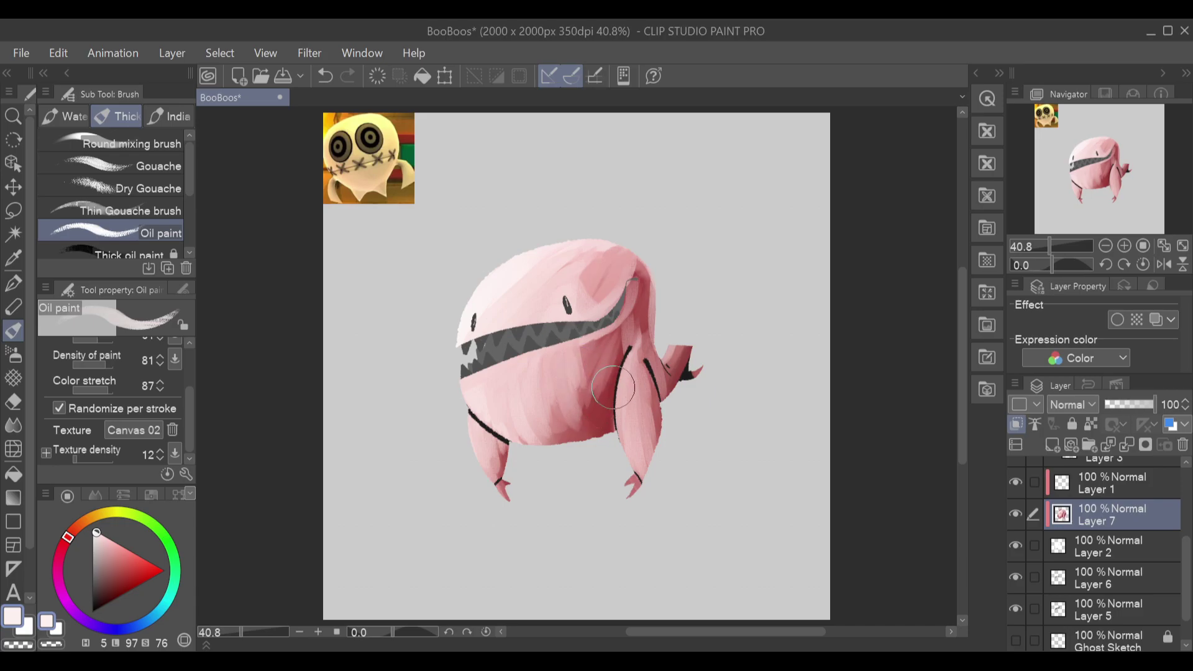
{"action": "mouse_move", "coordinate": [559, 367]}
{"action": "left_mouse_down"}
{"action": "mouse_move", "coordinate": [565, 425]}
{"action": "mouse_move", "coordinate": [547, 392]}
{"action": "mouse_move", "coordinate": [536, 407]}
{"action": "mouse_move", "coordinate": [515, 392]}
{"action": "mouse_move", "coordinate": [543, 425]}
{"action": "mouse_move", "coordinate": [549, 370]}
{"action": "mouse_move", "coordinate": [539, 380]}
{"action": "mouse_move", "coordinate": [547, 372]}
{"action": "mouse_move", "coordinate": [576, 411]}
{"action": "left_mouse_up"}
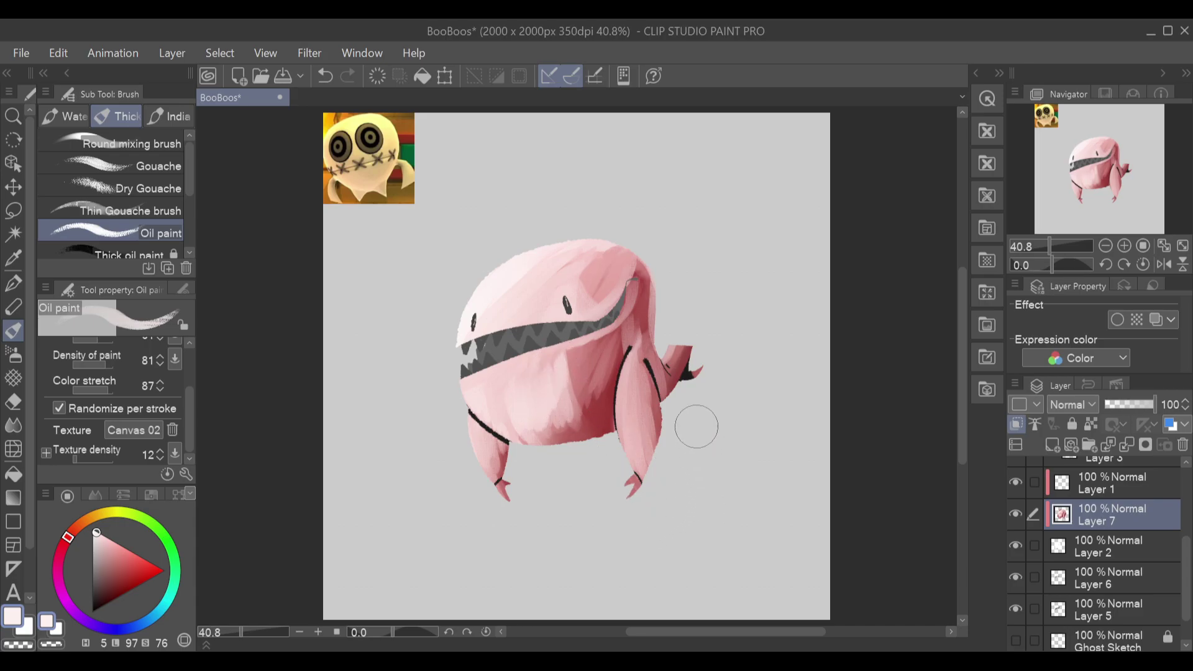
{"action": "left_click_drag", "start_coordinate": [580, 357], "coordinate": [582, 412]}
{"action": "key", "text": "ctrl+z"}
{"action": "key", "text": "ctrl+z"}
{"action": "mouse_move", "coordinate": [590, 356]}
{"action": "left_mouse_down"}
{"action": "mouse_move", "coordinate": [580, 406]}
{"action": "mouse_move", "coordinate": [572, 342]}
{"action": "mouse_move", "coordinate": [573, 401]}
{"action": "mouse_move", "coordinate": [578, 342]}
{"action": "mouse_move", "coordinate": [585, 396]}
{"action": "mouse_move", "coordinate": [582, 350]}
{"action": "mouse_move", "coordinate": [588, 385]}
{"action": "mouse_move", "coordinate": [596, 337]}
{"action": "mouse_move", "coordinate": [610, 337]}
{"action": "mouse_move", "coordinate": [584, 388]}
{"action": "mouse_move", "coordinate": [587, 350]}
{"action": "mouse_move", "coordinate": [581, 410]}
{"action": "mouse_move", "coordinate": [565, 372]}
{"action": "mouse_move", "coordinate": [583, 409]}
{"action": "mouse_move", "coordinate": [563, 420]}
{"action": "mouse_move", "coordinate": [551, 401]}
{"action": "mouse_move", "coordinate": [552, 444]}
{"action": "left_mouse_up"}
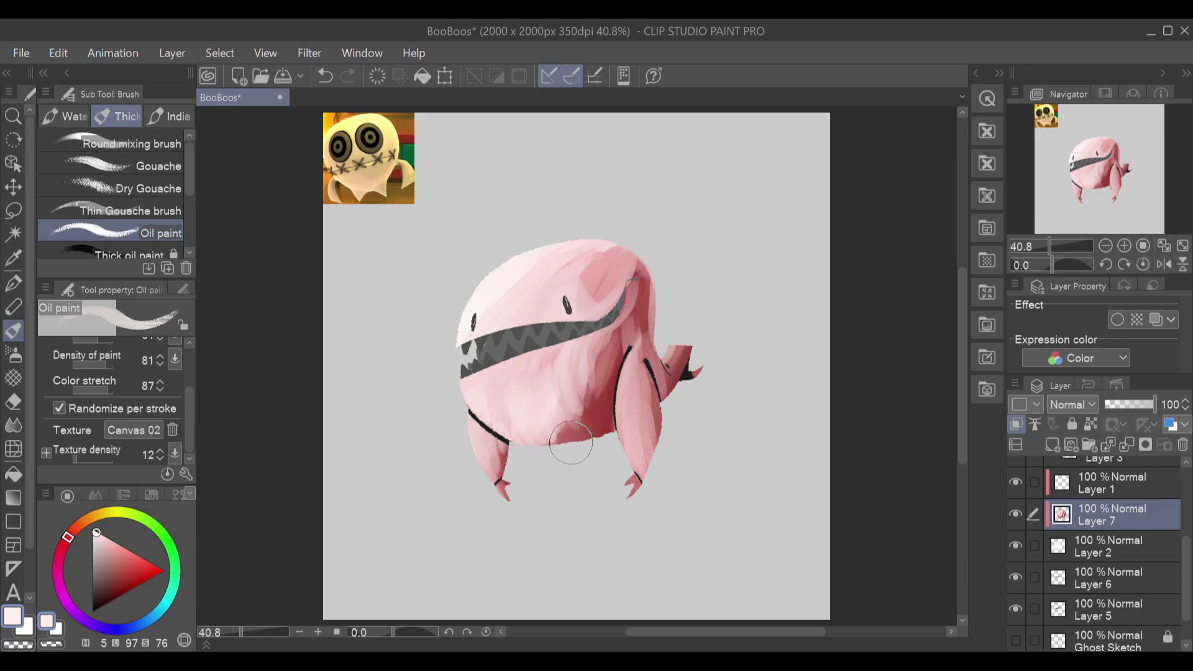
Step: Sample the dark red and shade the belly beside the near arm, undoing the near-white strokes tried over it
{"action": "left_click", "coordinate": [611, 412], "text": "alt"}
{"action": "mouse_move", "coordinate": [601, 428]}
{"action": "left_mouse_down"}
{"action": "mouse_move", "coordinate": [566, 415]}
{"action": "mouse_move", "coordinate": [552, 433]}
{"action": "mouse_move", "coordinate": [564, 444]}
{"action": "mouse_move", "coordinate": [511, 429]}
{"action": "mouse_move", "coordinate": [560, 444]}
{"action": "mouse_move", "coordinate": [524, 425]}
{"action": "mouse_move", "coordinate": [541, 447]}
{"action": "mouse_move", "coordinate": [535, 423]}
{"action": "mouse_move", "coordinate": [593, 415]}
{"action": "left_mouse_up"}
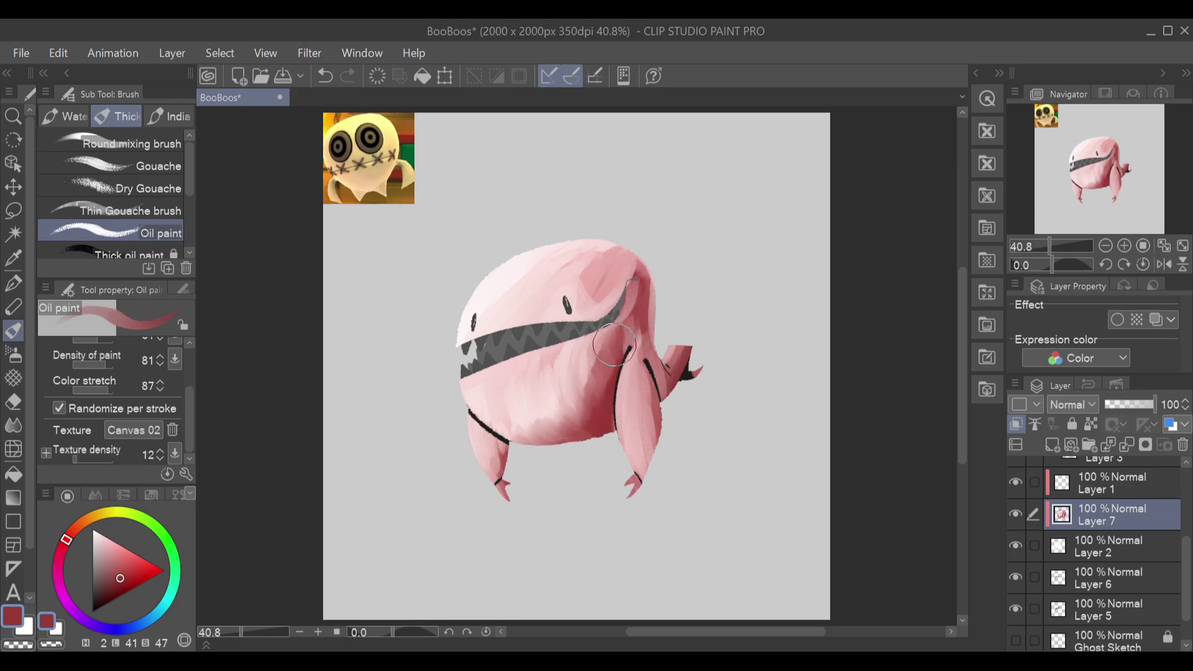
{"action": "left_click", "coordinate": [491, 277], "text": "alt"}
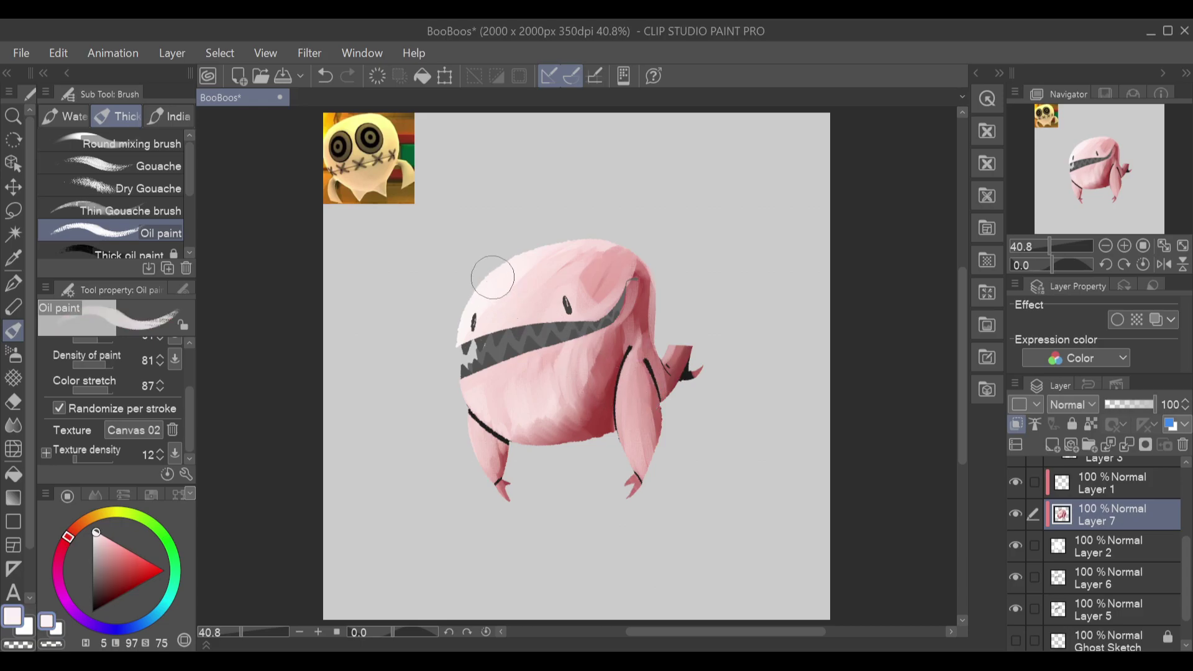
{"action": "mouse_move", "coordinate": [592, 343]}
{"action": "left_mouse_down"}
{"action": "mouse_move", "coordinate": [573, 407]}
{"action": "mouse_move", "coordinate": [613, 347]}
{"action": "mouse_move", "coordinate": [543, 421]}
{"action": "mouse_move", "coordinate": [595, 345]}
{"action": "mouse_move", "coordinate": [597, 374]}
{"action": "mouse_move", "coordinate": [553, 417]}
{"action": "left_mouse_up"}
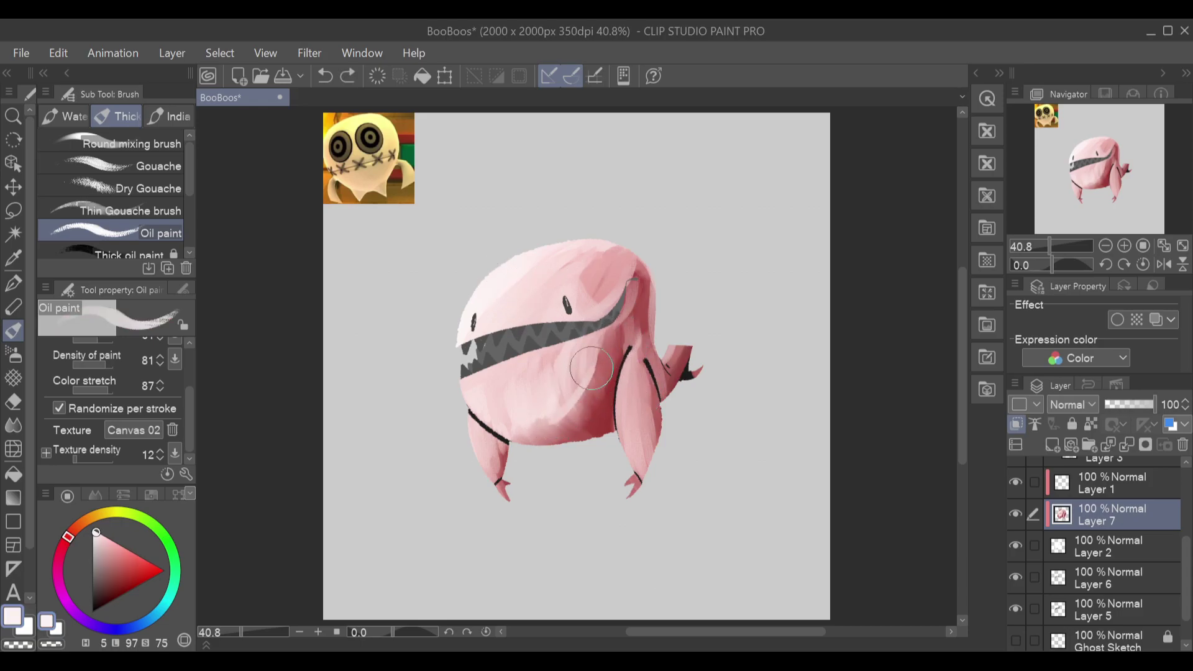
{"action": "key", "text": "ctrl+z"}
{"action": "mouse_move", "coordinate": [595, 335]}
{"action": "left_mouse_down"}
{"action": "mouse_move", "coordinate": [523, 363]}
{"action": "mouse_move", "coordinate": [651, 352]}
{"action": "mouse_move", "coordinate": [634, 355]}
{"action": "mouse_move", "coordinate": [623, 400]}
{"action": "mouse_move", "coordinate": [634, 431]}
{"action": "left_mouse_up"}
{"action": "key", "text": "ctrl+z"}
Step: Brush near-white pink down the near arm and try the same on the far arm
{"action": "mouse_move", "coordinate": [624, 389]}
{"action": "left_mouse_down"}
{"action": "mouse_move", "coordinate": [643, 469]}
{"action": "mouse_move", "coordinate": [654, 436]}
{"action": "mouse_move", "coordinate": [635, 360]}
{"action": "mouse_move", "coordinate": [638, 446]}
{"action": "left_mouse_up"}
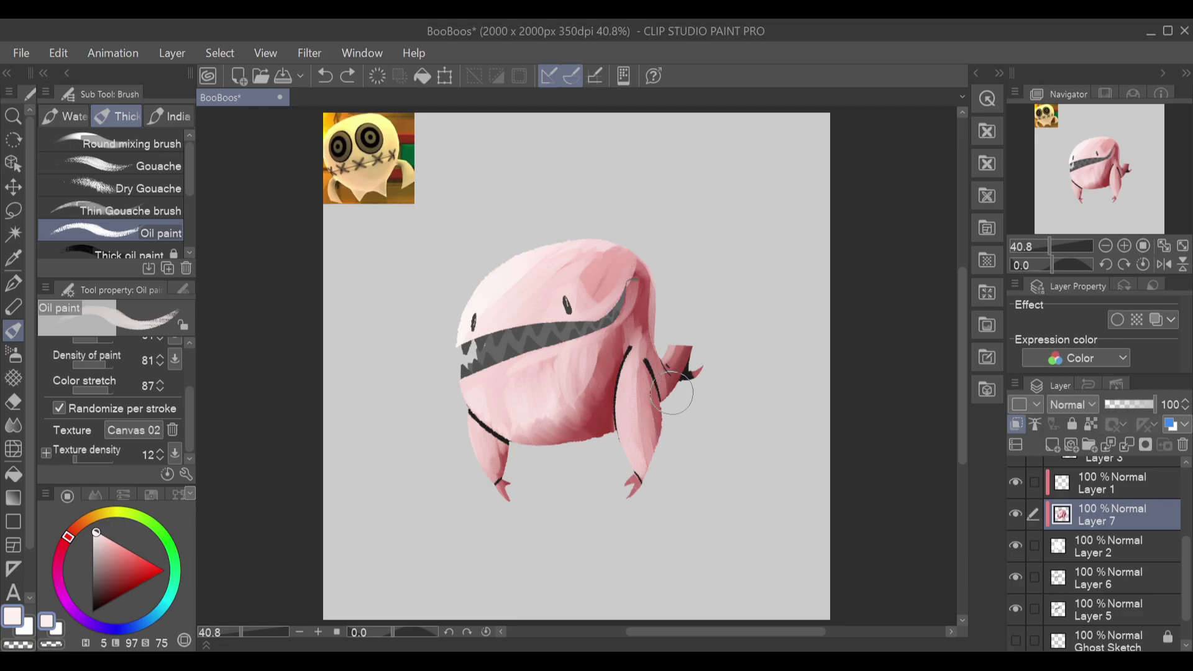
{"action": "left_click_drag", "start_coordinate": [468, 423], "coordinate": [498, 479]}
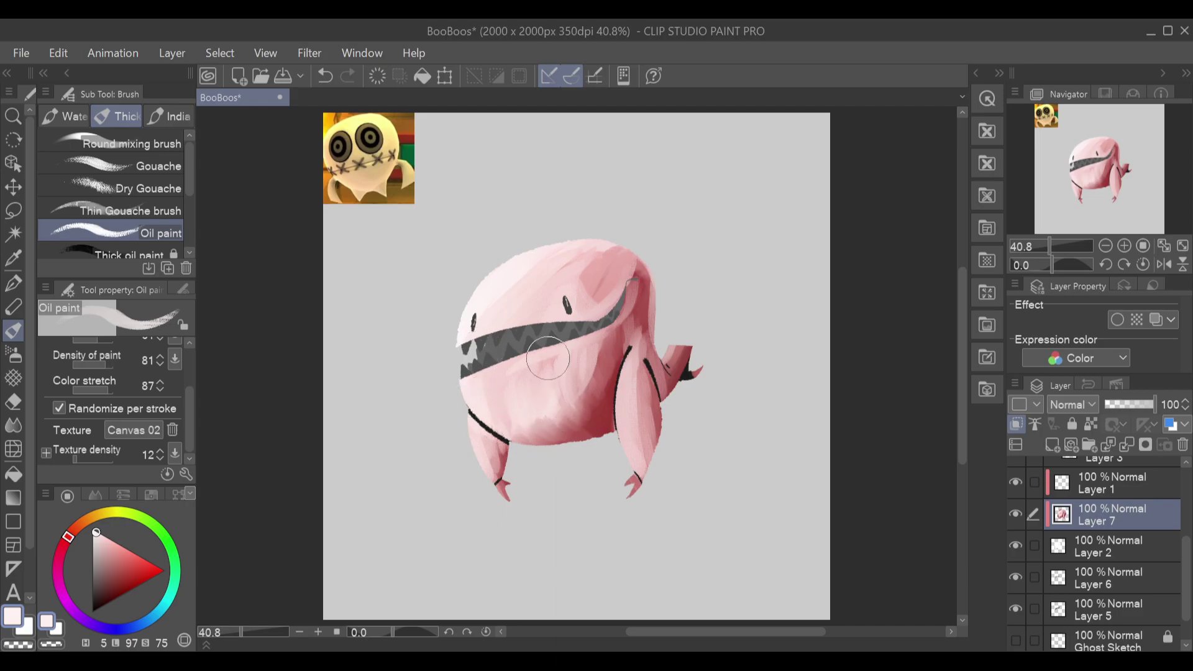
{"action": "key", "text": "ctrl+z"}
Step: Lighten the top of the head, the mouth corner and the back edge with near-white pink, undoing the unwanted strokes
{"action": "mouse_move", "coordinate": [646, 267]}
{"action": "left_mouse_down"}
{"action": "mouse_move", "coordinate": [604, 308]}
{"action": "mouse_move", "coordinate": [620, 275]}
{"action": "mouse_move", "coordinate": [614, 296]}
{"action": "mouse_move", "coordinate": [621, 277]}
{"action": "mouse_move", "coordinate": [641, 274]}
{"action": "mouse_move", "coordinate": [600, 312]}
{"action": "mouse_move", "coordinate": [645, 270]}
{"action": "left_mouse_up"}
{"action": "key", "text": "ctrl+z"}
{"action": "key", "text": "ctrl+z"}
{"action": "key", "text": "ctrl+z"}
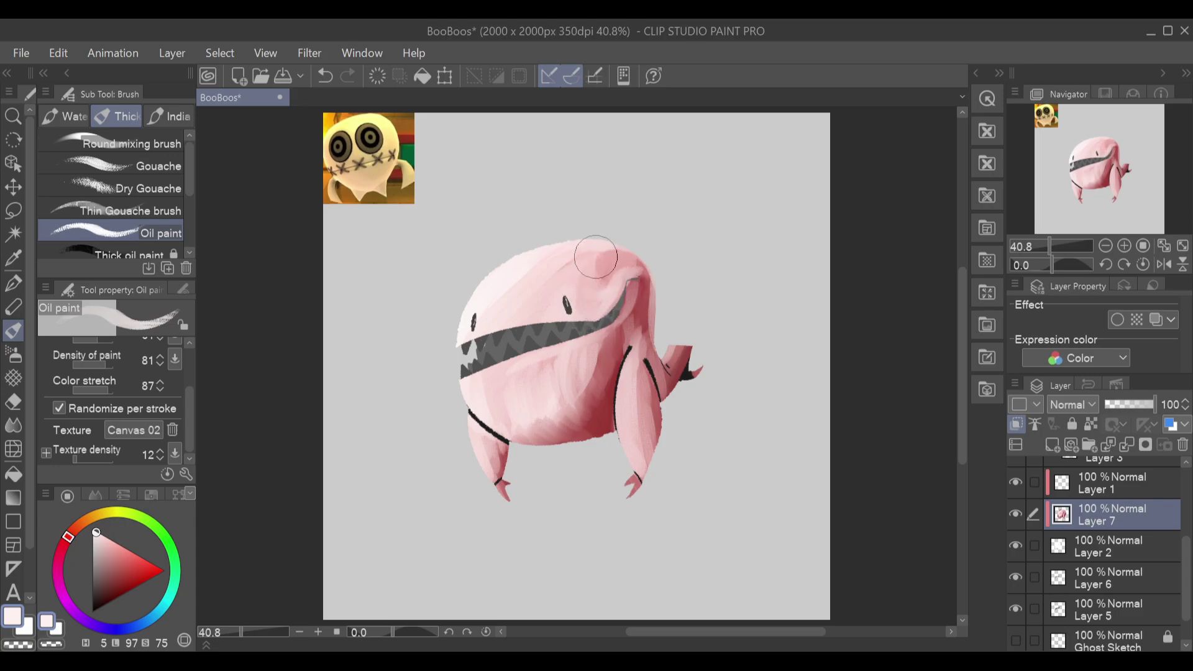
{"action": "mouse_move", "coordinate": [595, 249]}
{"action": "left_mouse_down"}
{"action": "mouse_move", "coordinate": [547, 285]}
{"action": "mouse_move", "coordinate": [564, 249]}
{"action": "mouse_move", "coordinate": [545, 277]}
{"action": "mouse_move", "coordinate": [524, 270]}
{"action": "mouse_move", "coordinate": [503, 301]}
{"action": "left_mouse_up"}
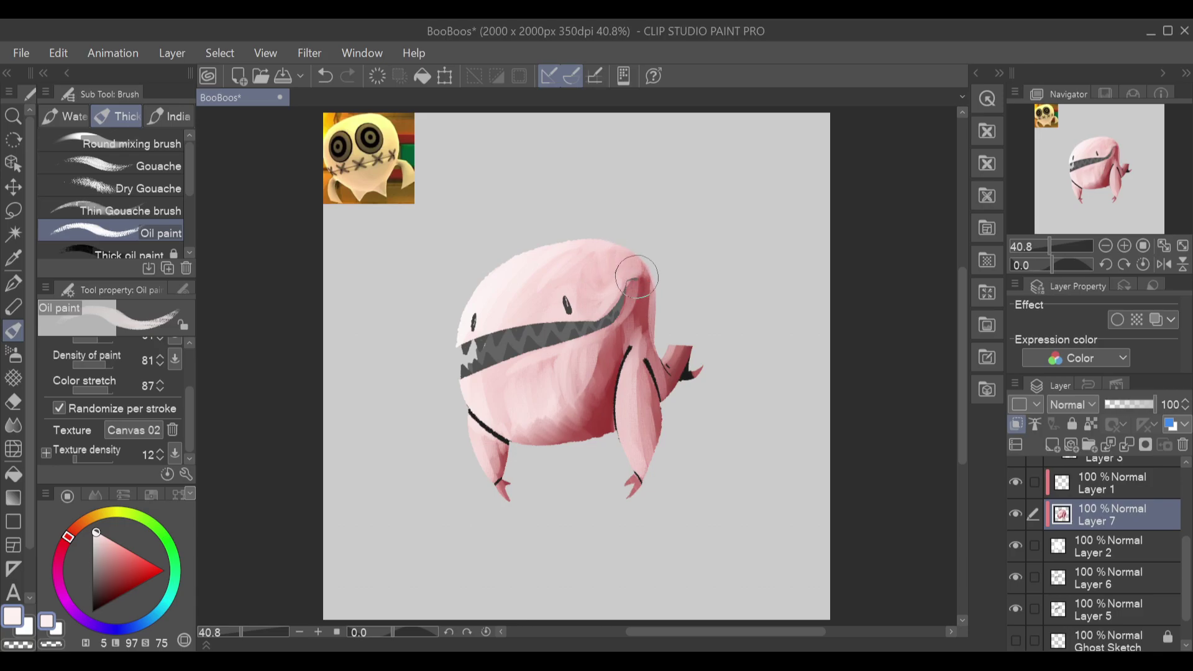
{"action": "mouse_move", "coordinate": [640, 283]}
{"action": "left_mouse_down"}
{"action": "mouse_move", "coordinate": [649, 317]}
{"action": "mouse_move", "coordinate": [655, 278]}
{"action": "mouse_move", "coordinate": [649, 332]}
{"action": "left_mouse_up"}
{"action": "left_click_drag", "start_coordinate": [635, 280], "coordinate": [613, 326]}
{"action": "key", "text": "ctrl+z"}
{"action": "left_click_drag", "start_coordinate": [630, 280], "coordinate": [595, 335]}
{"action": "mouse_move", "coordinate": [650, 297]}
{"action": "left_mouse_down"}
{"action": "mouse_move", "coordinate": [610, 369]}
{"action": "mouse_move", "coordinate": [605, 347]}
{"action": "mouse_move", "coordinate": [587, 387]}
{"action": "mouse_move", "coordinate": [602, 341]}
{"action": "mouse_move", "coordinate": [586, 376]}
{"action": "left_mouse_up"}
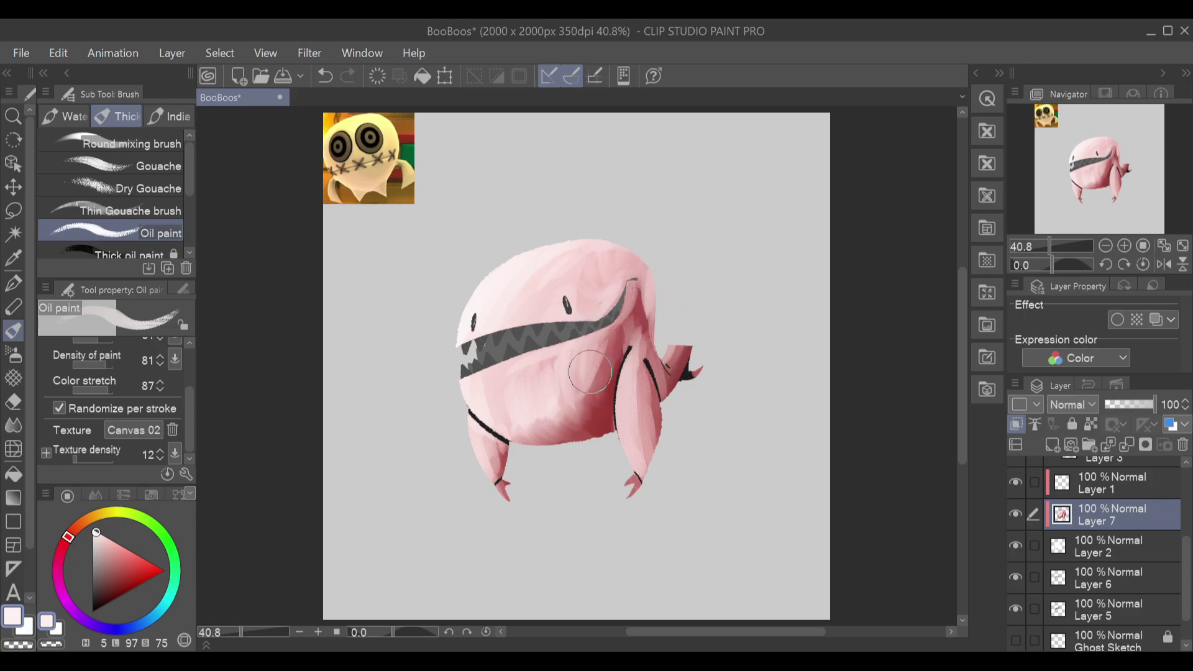
Step: Sample the dark red and shade the belly below the mouth corner and the back side of the near arm
{"action": "left_click", "coordinate": [608, 403], "text": "alt"}
{"action": "mouse_move", "coordinate": [618, 335]}
{"action": "left_mouse_down"}
{"action": "mouse_move", "coordinate": [588, 419]}
{"action": "mouse_move", "coordinate": [609, 354]}
{"action": "mouse_move", "coordinate": [578, 415]}
{"action": "mouse_move", "coordinate": [608, 346]}
{"action": "mouse_move", "coordinate": [559, 416]}
{"action": "left_mouse_up"}
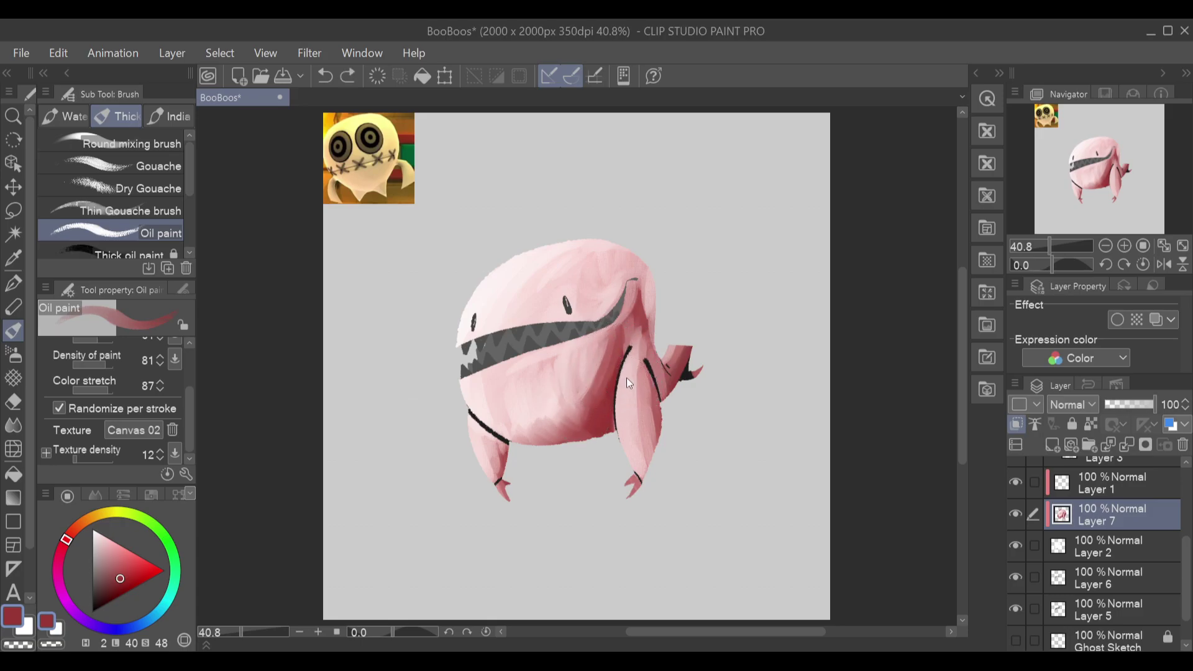
{"action": "left_click_drag", "start_coordinate": [648, 369], "coordinate": [661, 442]}
{"action": "key", "text": "ctrl+z"}
{"action": "left_click_drag", "start_coordinate": [637, 357], "coordinate": [664, 448]}
{"action": "key", "text": "ctrl+z"}
{"action": "key", "text": "ctrl+y"}
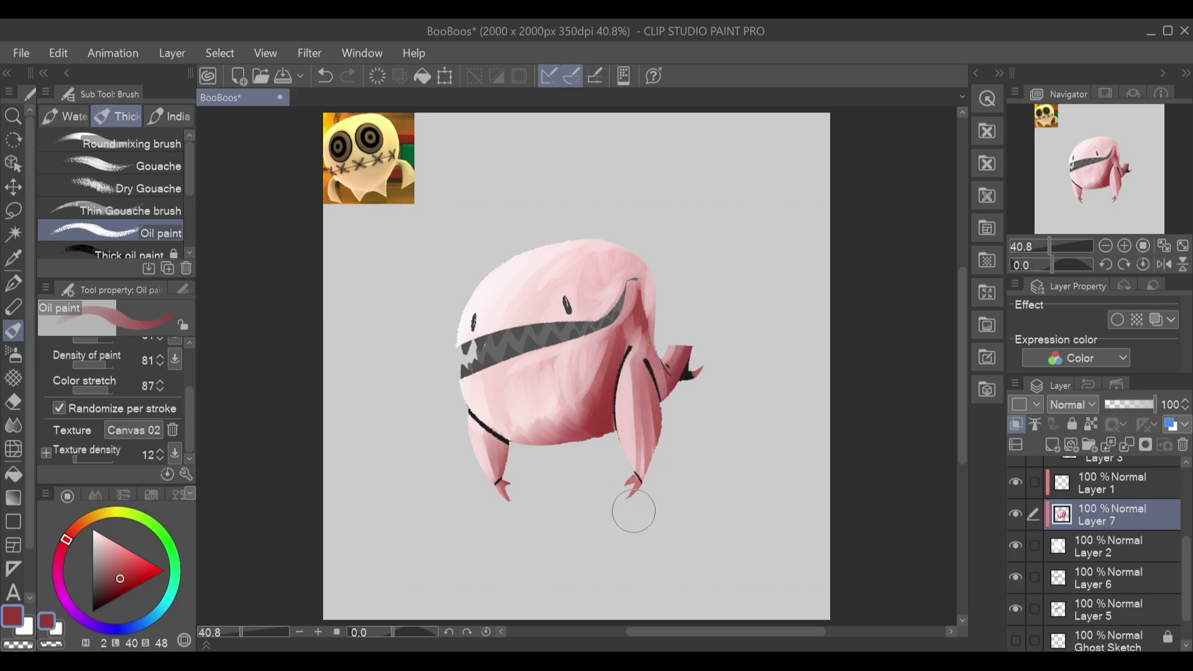
Step: Turn off Randomize per stroke and brush dark red shading down the near arm, undoing the unwanted stroke
{"action": "left_click", "coordinate": [153, 409]}
{"action": "mouse_move", "coordinate": [647, 388]}
{"action": "left_mouse_down"}
{"action": "mouse_move", "coordinate": [634, 498]}
{"action": "mouse_move", "coordinate": [633, 484]}
{"action": "left_mouse_up"}
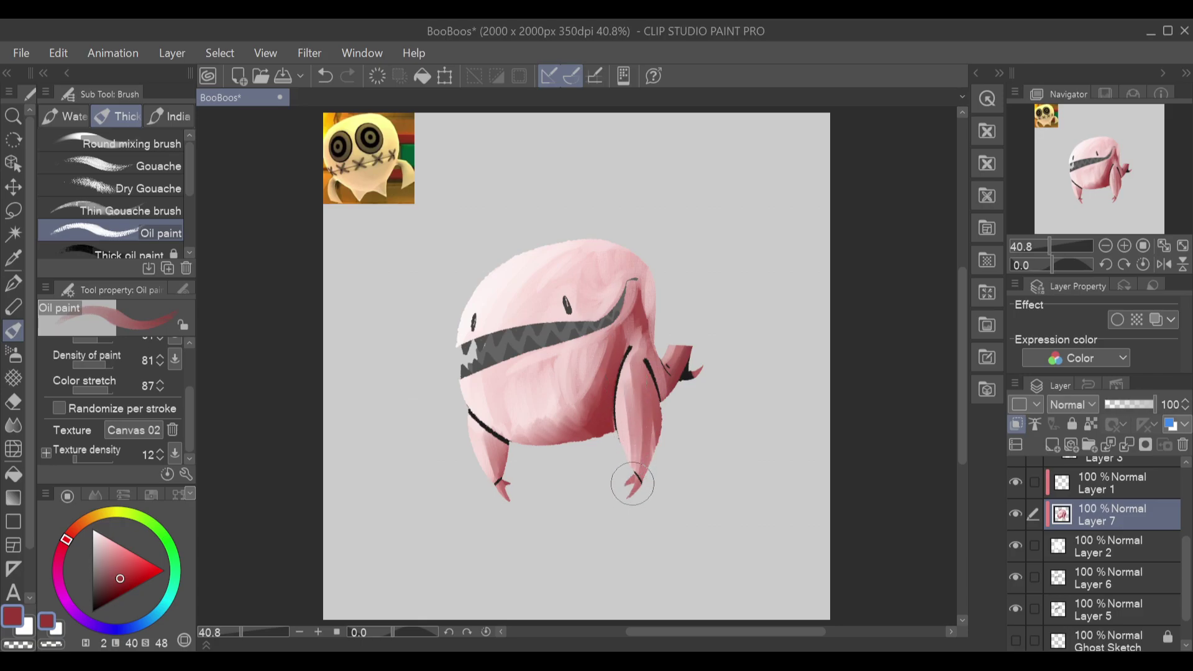
{"action": "mouse_move", "coordinate": [627, 385]}
{"action": "left_mouse_down"}
{"action": "mouse_move", "coordinate": [640, 423]}
{"action": "mouse_move", "coordinate": [640, 374]}
{"action": "mouse_move", "coordinate": [654, 484]}
{"action": "left_mouse_up"}
{"action": "key", "text": "ctrl+z"}
{"action": "mouse_move", "coordinate": [634, 353]}
{"action": "left_mouse_down"}
{"action": "mouse_move", "coordinate": [650, 430]}
{"action": "mouse_move", "coordinate": [661, 400]}
{"action": "mouse_move", "coordinate": [658, 479]}
{"action": "mouse_move", "coordinate": [660, 465]}
{"action": "left_mouse_up"}
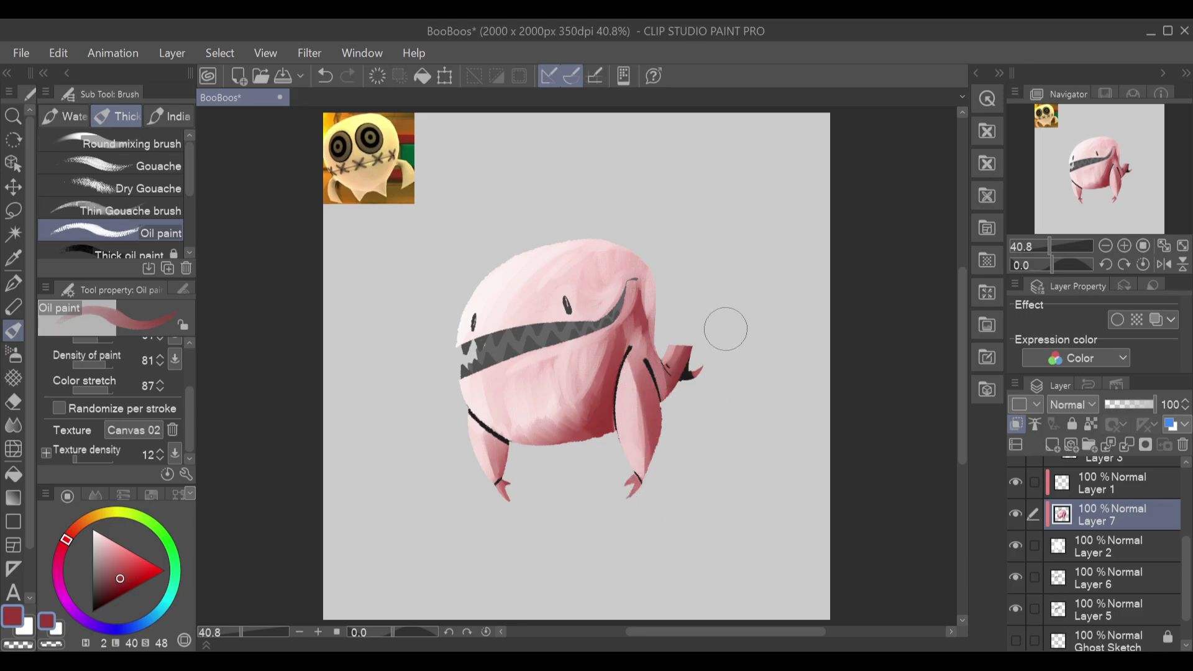
Step: Add dark red strokes to the near arm and belly shadow, and lighten the belly with sampled near-white pink
{"action": "left_click_drag", "start_coordinate": [659, 342], "coordinate": [672, 409]}
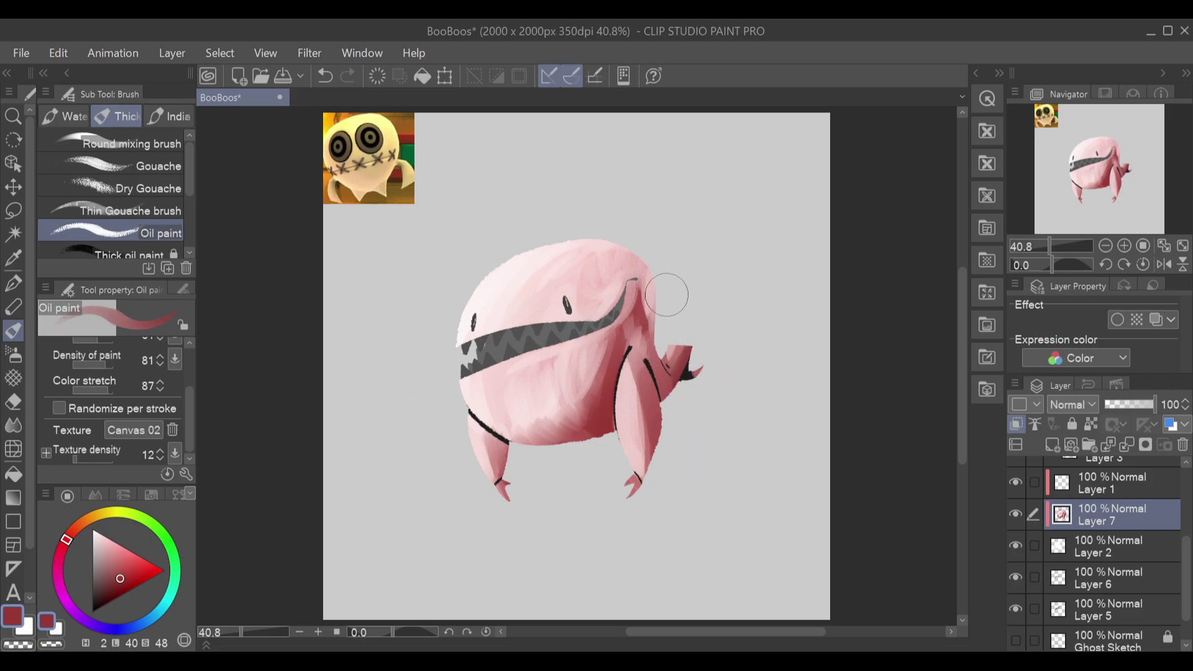
{"action": "mouse_move", "coordinate": [600, 357]}
{"action": "left_mouse_down"}
{"action": "mouse_move", "coordinate": [548, 435]}
{"action": "mouse_move", "coordinate": [613, 351]}
{"action": "mouse_move", "coordinate": [529, 442]}
{"action": "mouse_move", "coordinate": [596, 392]}
{"action": "left_mouse_up"}
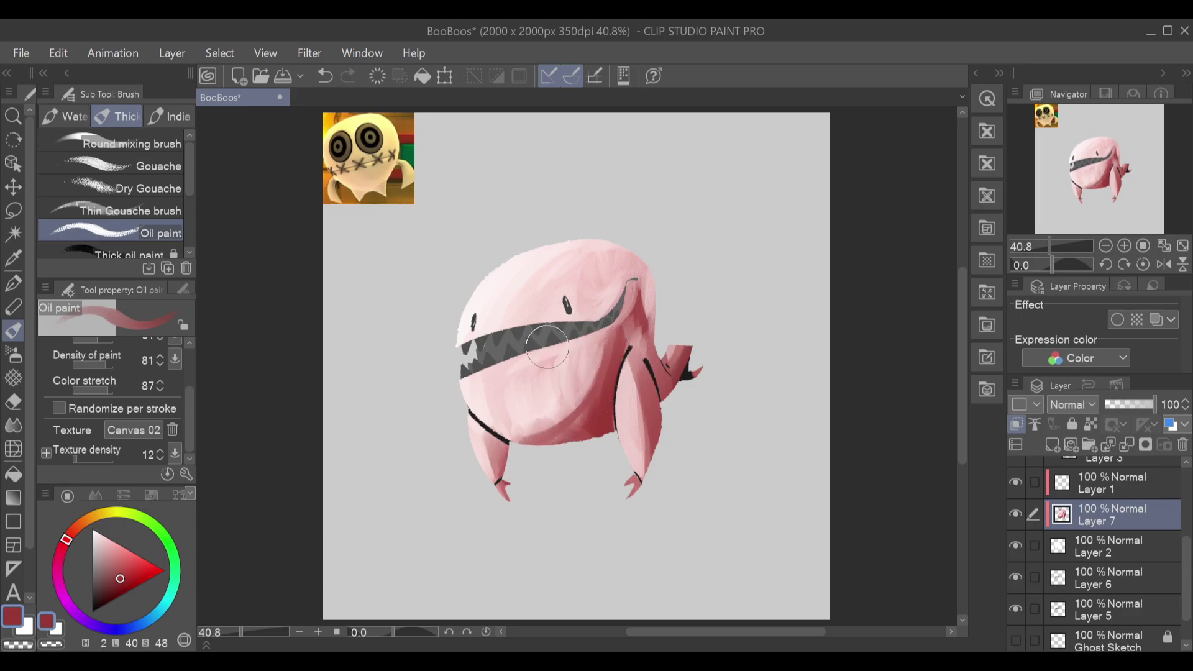
{"action": "left_click", "coordinate": [493, 298], "text": "alt"}
{"action": "mouse_move", "coordinate": [485, 375]}
{"action": "left_mouse_down"}
{"action": "mouse_move", "coordinate": [547, 433]}
{"action": "mouse_move", "coordinate": [499, 411]}
{"action": "mouse_move", "coordinate": [571, 423]}
{"action": "mouse_move", "coordinate": [596, 387]}
{"action": "left_mouse_up"}
{"action": "mouse_move", "coordinate": [535, 440]}
{"action": "left_mouse_down"}
{"action": "mouse_move", "coordinate": [568, 416]}
{"action": "mouse_move", "coordinate": [609, 336]}
{"action": "mouse_move", "coordinate": [629, 371]}
{"action": "mouse_move", "coordinate": [615, 376]}
{"action": "mouse_move", "coordinate": [616, 324]}
{"action": "mouse_move", "coordinate": [588, 386]}
{"action": "left_mouse_up"}
{"action": "mouse_move", "coordinate": [624, 324]}
{"action": "left_mouse_down"}
{"action": "mouse_move", "coordinate": [598, 378]}
{"action": "mouse_move", "coordinate": [550, 426]}
{"action": "mouse_move", "coordinate": [606, 359]}
{"action": "mouse_move", "coordinate": [556, 390]}
{"action": "left_mouse_up"}
{"action": "mouse_move", "coordinate": [486, 372]}
{"action": "left_mouse_down"}
{"action": "mouse_move", "coordinate": [520, 437]}
{"action": "mouse_move", "coordinate": [555, 431]}
{"action": "left_mouse_up"}
Step: Brush near-white pink below the mouth corner, undoing the unwanted strokes
{"action": "left_click_drag", "start_coordinate": [639, 282], "coordinate": [606, 330]}
{"action": "key", "text": "ctrl+z"}
{"action": "mouse_move", "coordinate": [633, 283]}
{"action": "left_mouse_down"}
{"action": "mouse_move", "coordinate": [597, 335]}
{"action": "mouse_move", "coordinate": [631, 288]}
{"action": "mouse_move", "coordinate": [621, 322]}
{"action": "mouse_move", "coordinate": [609, 309]}
{"action": "mouse_move", "coordinate": [634, 294]}
{"action": "mouse_move", "coordinate": [599, 311]}
{"action": "mouse_move", "coordinate": [635, 289]}
{"action": "mouse_move", "coordinate": [580, 331]}
{"action": "left_mouse_up"}
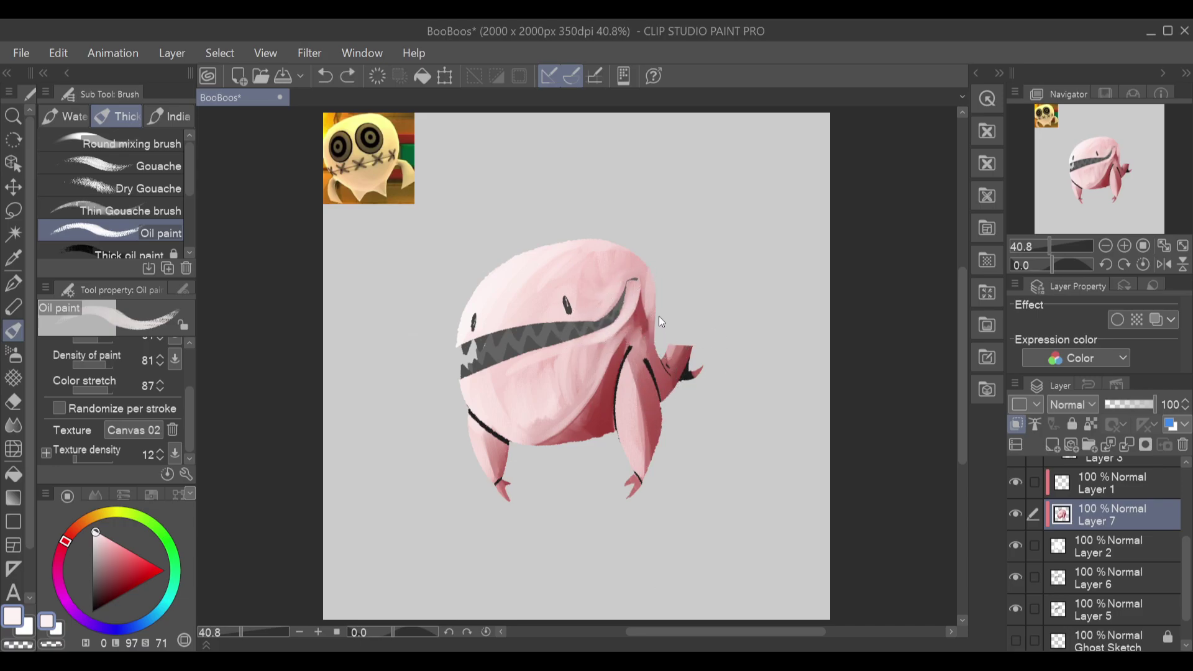
{"action": "left_click_drag", "start_coordinate": [634, 288], "coordinate": [611, 333]}
{"action": "left_click_drag", "start_coordinate": [634, 295], "coordinate": [604, 319]}
{"action": "key", "text": "ctrl+z"}
Step: Lighten the upper back edge with near-white pink, undoing the unwanted strokes there and at the mouth corner
{"action": "left_click_drag", "start_coordinate": [659, 297], "coordinate": [660, 323]}
{"action": "left_click_drag", "start_coordinate": [654, 252], "coordinate": [662, 309]}
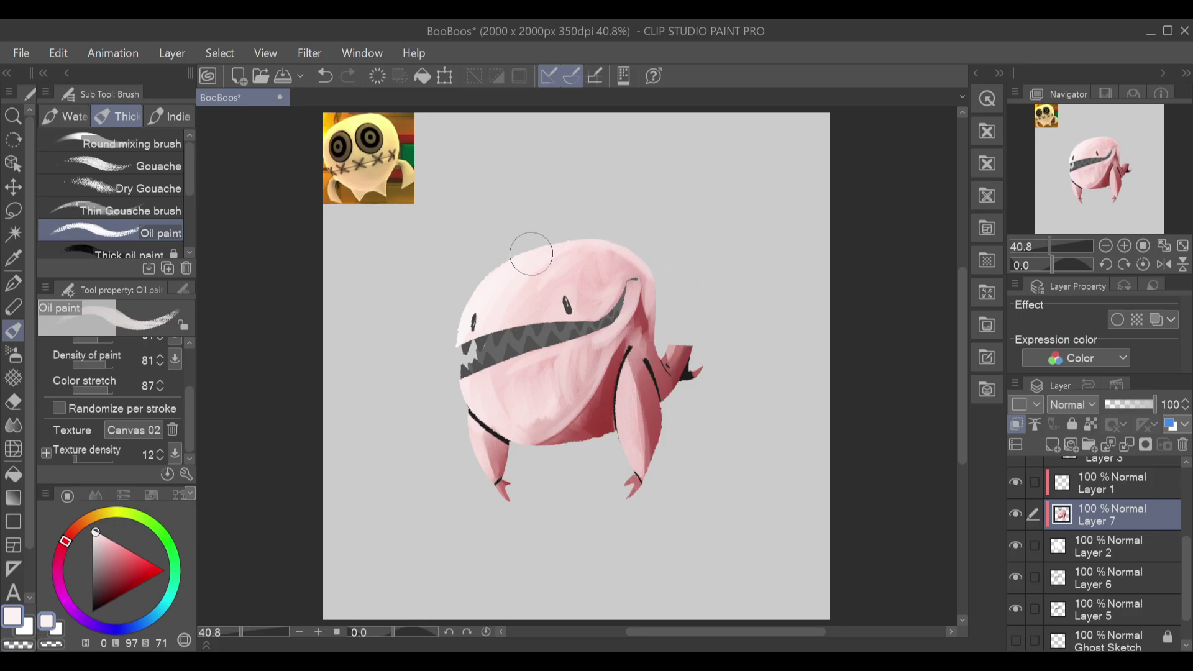
{"action": "key", "text": "ctrl+z"}
{"action": "left_click_drag", "start_coordinate": [638, 266], "coordinate": [633, 277]}
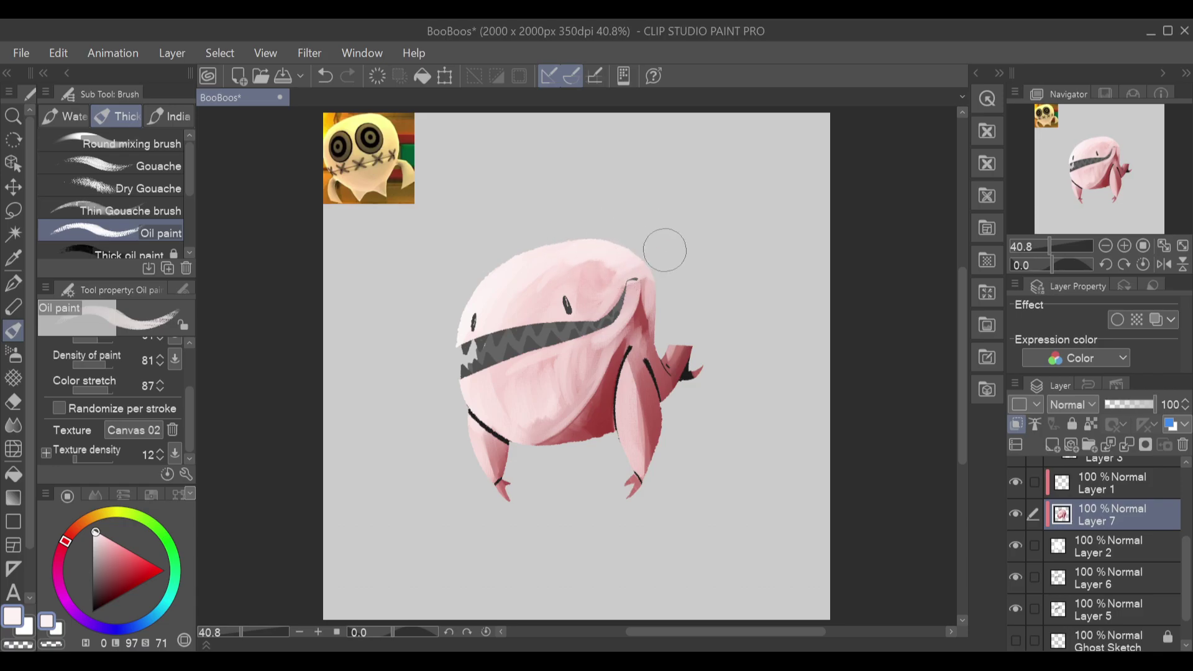
{"action": "key", "text": "ctrl+z"}
Step: Try near-white pink strokes along the belly's shadow edge in front of the near arm
{"action": "left_click_drag", "start_coordinate": [611, 346], "coordinate": [546, 433]}
{"action": "key", "text": "ctrl+z"}
{"action": "mouse_move", "coordinate": [612, 348]}
{"action": "left_mouse_down"}
{"action": "mouse_move", "coordinate": [529, 440]}
{"action": "mouse_move", "coordinate": [588, 398]}
{"action": "mouse_move", "coordinate": [624, 407]}
{"action": "mouse_move", "coordinate": [549, 472]}
{"action": "mouse_move", "coordinate": [528, 466]}
{"action": "mouse_move", "coordinate": [677, 408]}
{"action": "mouse_move", "coordinate": [626, 402]}
{"action": "mouse_move", "coordinate": [559, 434]}
{"action": "mouse_move", "coordinate": [533, 427]}
{"action": "mouse_move", "coordinate": [577, 452]}
{"action": "mouse_move", "coordinate": [574, 438]}
{"action": "mouse_move", "coordinate": [531, 443]}
{"action": "mouse_move", "coordinate": [598, 432]}
{"action": "mouse_move", "coordinate": [610, 398]}
{"action": "mouse_move", "coordinate": [617, 440]}
{"action": "mouse_move", "coordinate": [606, 404]}
{"action": "mouse_move", "coordinate": [591, 449]}
{"action": "left_mouse_up"}
{"action": "key", "text": "ctrl+z"}
Step: Brush near-white pink highlights on the near arm, far arm and raised back limb, undoing the unwanted strokes
{"action": "mouse_move", "coordinate": [612, 400]}
{"action": "left_mouse_down"}
{"action": "mouse_move", "coordinate": [601, 438]}
{"action": "mouse_move", "coordinate": [610, 405]}
{"action": "mouse_move", "coordinate": [612, 424]}
{"action": "mouse_move", "coordinate": [596, 440]}
{"action": "mouse_move", "coordinate": [639, 424]}
{"action": "left_mouse_up"}
{"action": "key", "text": "ctrl+z"}
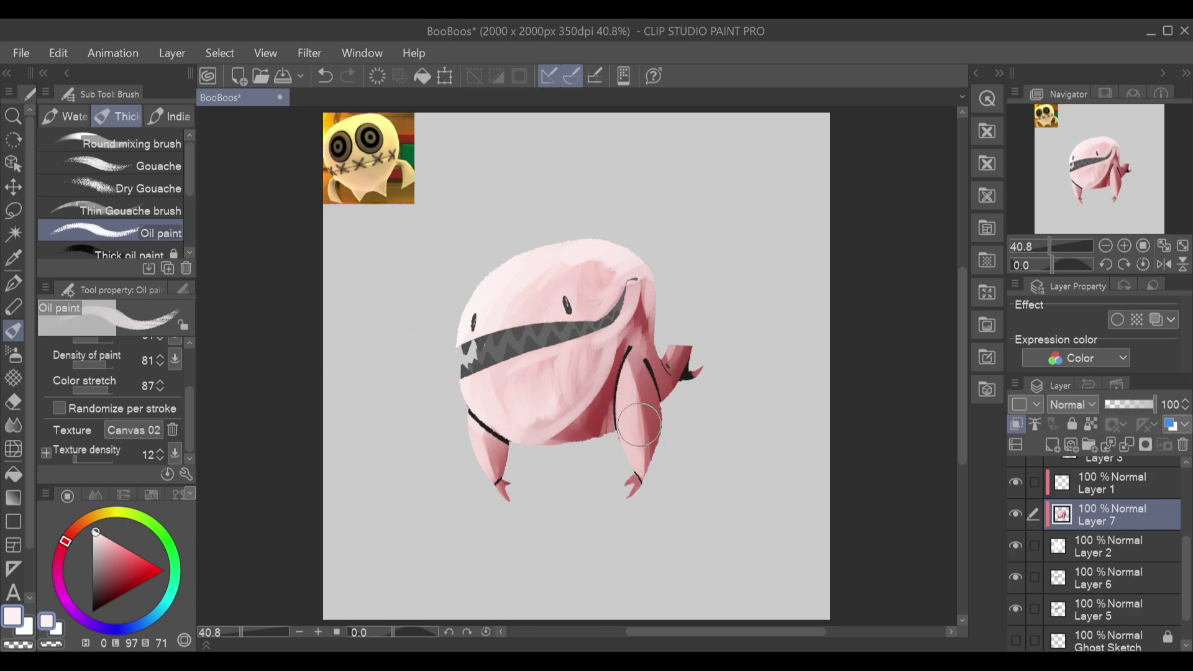
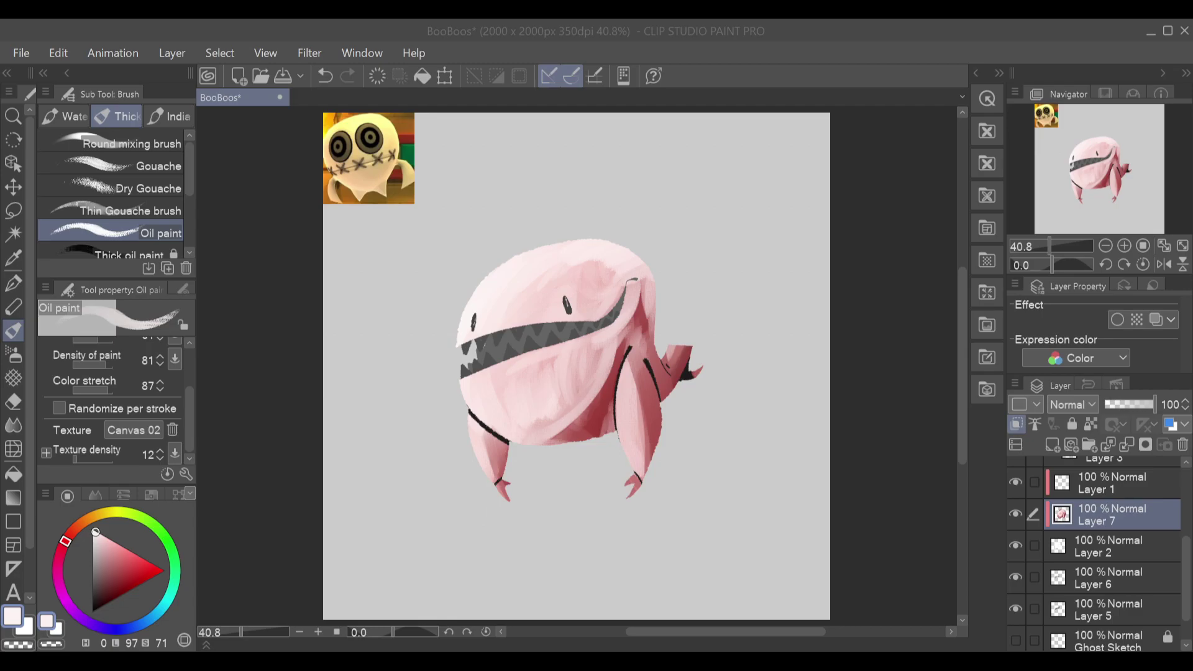
{"action": "mouse_move", "coordinate": [632, 373]}
{"action": "left_mouse_down"}
{"action": "mouse_move", "coordinate": [639, 467]}
{"action": "mouse_move", "coordinate": [634, 373]}
{"action": "left_mouse_up"}
{"action": "key", "text": "ctrl+z"}
{"action": "key", "text": "ctrl+z"}
{"action": "left_click_drag", "start_coordinate": [646, 479], "coordinate": [632, 358]}
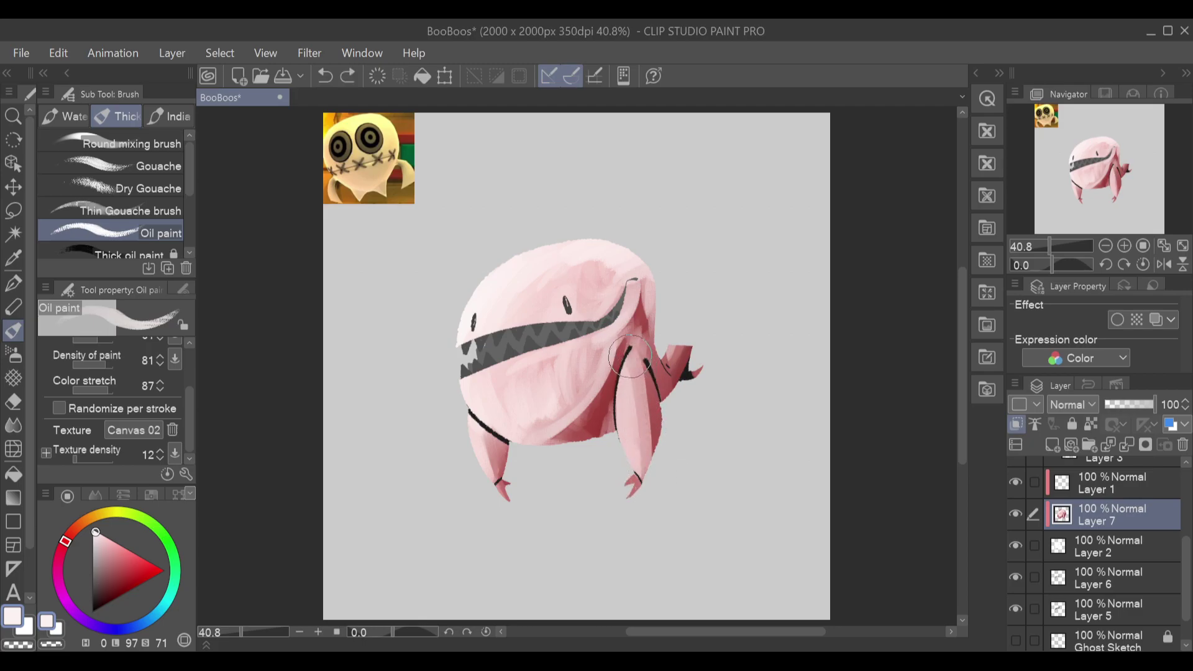
{"action": "left_click_drag", "start_coordinate": [489, 439], "coordinate": [494, 479]}
{"action": "mouse_move", "coordinate": [682, 394]}
{"action": "left_mouse_down"}
{"action": "mouse_move", "coordinate": [666, 361]}
{"action": "mouse_move", "coordinate": [692, 345]}
{"action": "left_mouse_up"}
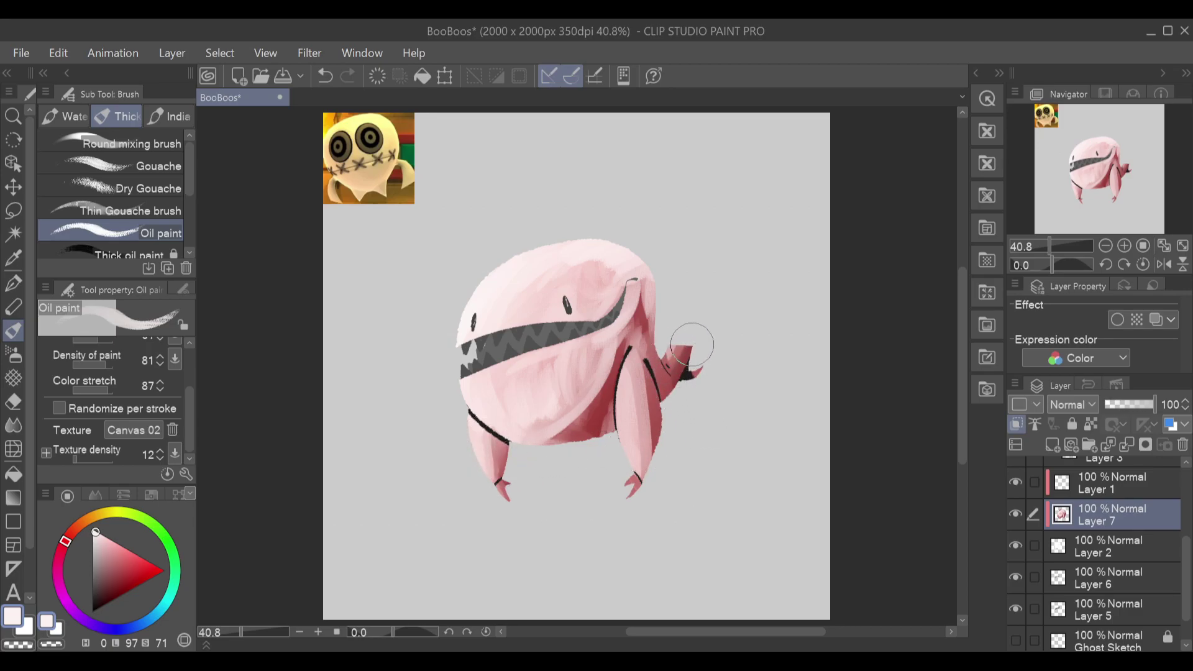
Step: Sample the medium red and brush the belly shadow from the near shoulder to the underside, undoing the unwanted strokes
{"action": "left_click", "coordinate": [640, 320], "text": "alt"}
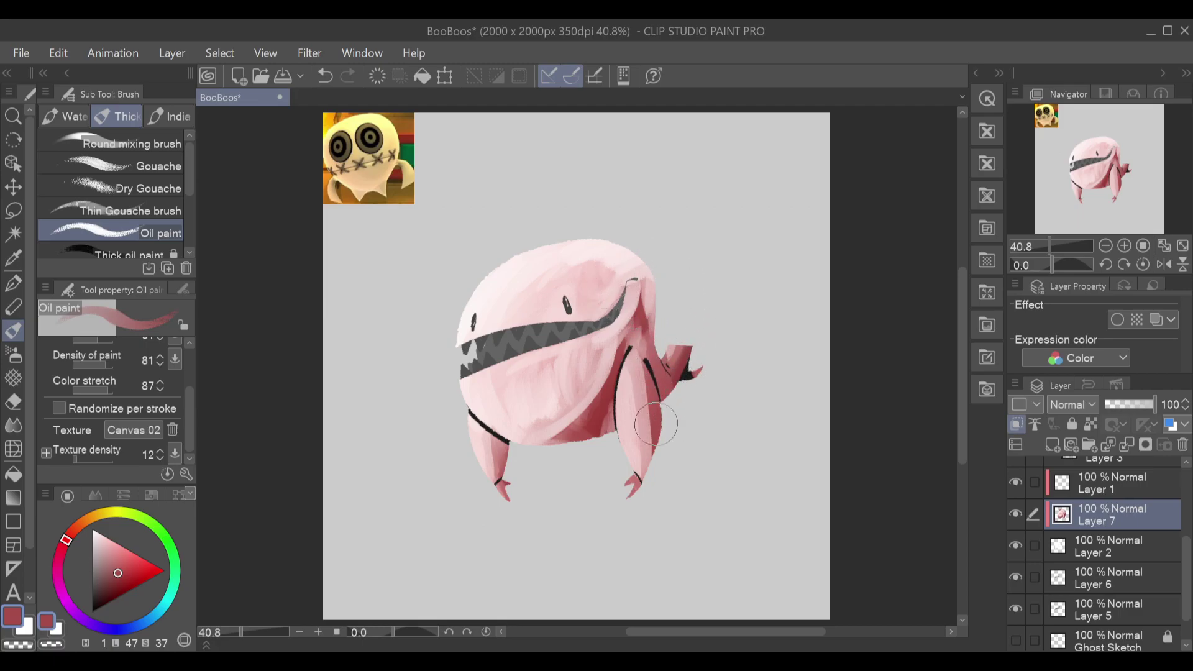
{"action": "mouse_move", "coordinate": [614, 351]}
{"action": "left_mouse_down"}
{"action": "mouse_move", "coordinate": [597, 403]}
{"action": "mouse_move", "coordinate": [543, 454]}
{"action": "left_mouse_up"}
{"action": "key", "text": "ctrl+z"}
{"action": "mouse_move", "coordinate": [617, 346]}
{"action": "left_mouse_down"}
{"action": "mouse_move", "coordinate": [613, 378]}
{"action": "mouse_move", "coordinate": [533, 458]}
{"action": "left_mouse_up"}
{"action": "key", "text": "ctrl+z"}
{"action": "left_click_drag", "start_coordinate": [614, 352], "coordinate": [527, 459]}
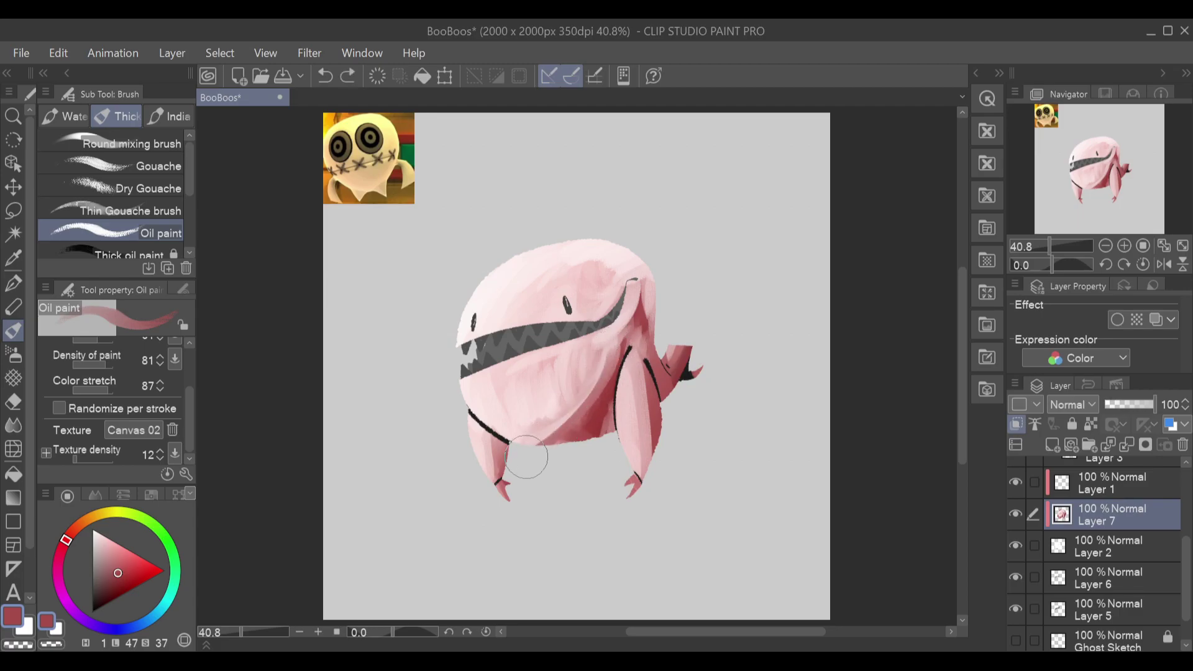
Step: Sample light pink from the near arm and smooth the belly, mouth-corner area and cheek with it
{"action": "left_click", "coordinate": [639, 388], "text": "alt"}
{"action": "left_click_drag", "start_coordinate": [609, 353], "coordinate": [535, 453]}
{"action": "key", "text": "ctrl+z"}
{"action": "mouse_move", "coordinate": [612, 352]}
{"action": "left_mouse_down"}
{"action": "mouse_move", "coordinate": [587, 405]}
{"action": "mouse_move", "coordinate": [538, 434]}
{"action": "left_mouse_up"}
{"action": "mouse_move", "coordinate": [631, 334]}
{"action": "left_mouse_down"}
{"action": "mouse_move", "coordinate": [615, 367]}
{"action": "mouse_move", "coordinate": [638, 322]}
{"action": "mouse_move", "coordinate": [619, 342]}
{"action": "left_mouse_up"}
{"action": "mouse_move", "coordinate": [637, 293]}
{"action": "left_mouse_down"}
{"action": "mouse_move", "coordinate": [630, 325]}
{"action": "mouse_move", "coordinate": [644, 285]}
{"action": "mouse_move", "coordinate": [605, 353]}
{"action": "mouse_move", "coordinate": [626, 315]}
{"action": "mouse_move", "coordinate": [570, 368]}
{"action": "mouse_move", "coordinate": [613, 340]}
{"action": "mouse_move", "coordinate": [575, 352]}
{"action": "mouse_move", "coordinate": [548, 394]}
{"action": "mouse_move", "coordinate": [576, 390]}
{"action": "mouse_move", "coordinate": [570, 371]}
{"action": "mouse_move", "coordinate": [542, 373]}
{"action": "mouse_move", "coordinate": [521, 409]}
{"action": "mouse_move", "coordinate": [511, 383]}
{"action": "mouse_move", "coordinate": [569, 370]}
{"action": "mouse_move", "coordinate": [523, 379]}
{"action": "mouse_move", "coordinate": [557, 364]}
{"action": "mouse_move", "coordinate": [526, 380]}
{"action": "mouse_move", "coordinate": [585, 376]}
{"action": "mouse_move", "coordinate": [527, 422]}
{"action": "mouse_move", "coordinate": [591, 372]}
{"action": "mouse_move", "coordinate": [554, 412]}
{"action": "left_mouse_up"}
{"action": "mouse_move", "coordinate": [597, 292]}
{"action": "left_mouse_down"}
{"action": "mouse_move", "coordinate": [543, 286]}
{"action": "mouse_move", "coordinate": [526, 307]}
{"action": "mouse_move", "coordinate": [568, 265]}
{"action": "mouse_move", "coordinate": [552, 287]}
{"action": "mouse_move", "coordinate": [607, 279]}
{"action": "left_mouse_up"}
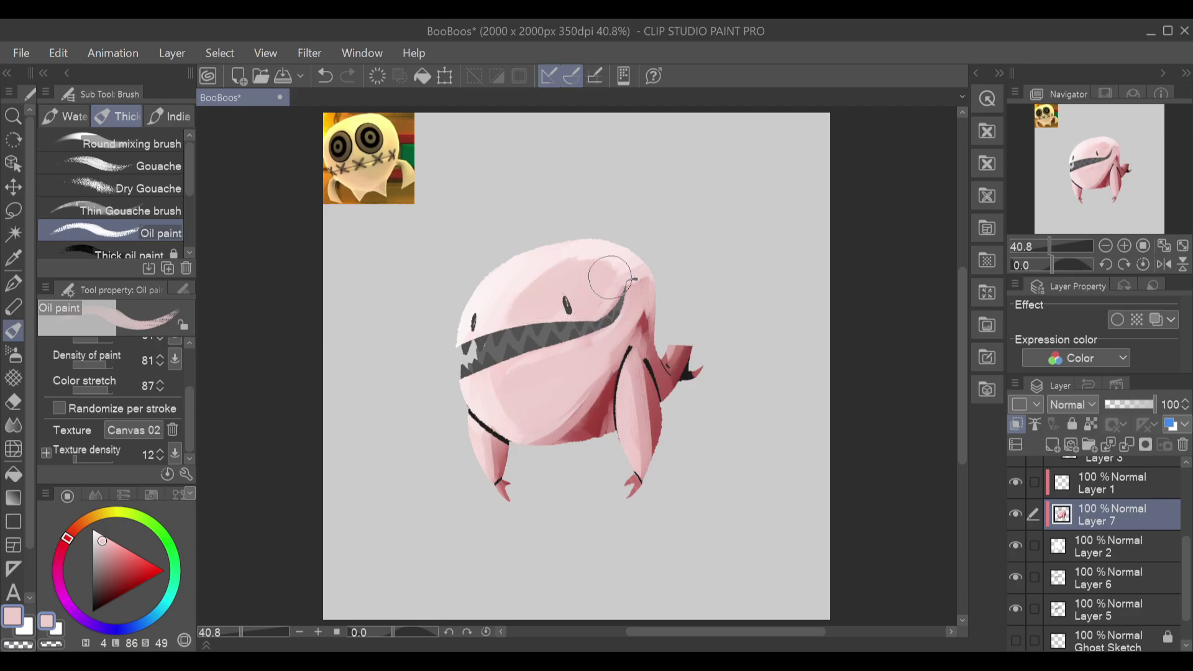
Step: Sample near-white pink from the head and brush highlights across its top, undoing the unwanted strokes
{"action": "left_click", "coordinate": [519, 273], "text": "alt"}
{"action": "mouse_move", "coordinate": [530, 267]}
{"action": "left_mouse_down"}
{"action": "mouse_move", "coordinate": [606, 255]}
{"action": "mouse_move", "coordinate": [578, 268]}
{"action": "mouse_move", "coordinate": [613, 259]}
{"action": "mouse_move", "coordinate": [611, 272]}
{"action": "mouse_move", "coordinate": [652, 257]}
{"action": "left_mouse_up"}
{"action": "key", "text": "ctrl+z"}
{"action": "mouse_move", "coordinate": [516, 309]}
{"action": "left_mouse_down"}
{"action": "mouse_move", "coordinate": [592, 252]}
{"action": "mouse_move", "coordinate": [519, 322]}
{"action": "mouse_move", "coordinate": [593, 247]}
{"action": "mouse_move", "coordinate": [519, 329]}
{"action": "mouse_move", "coordinate": [563, 262]}
{"action": "mouse_move", "coordinate": [604, 249]}
{"action": "mouse_move", "coordinate": [539, 317]}
{"action": "mouse_move", "coordinate": [537, 299]}
{"action": "mouse_move", "coordinate": [592, 261]}
{"action": "mouse_move", "coordinate": [551, 315]}
{"action": "mouse_move", "coordinate": [517, 329]}
{"action": "mouse_move", "coordinate": [548, 265]}
{"action": "mouse_move", "coordinate": [583, 242]}
{"action": "mouse_move", "coordinate": [507, 322]}
{"action": "mouse_move", "coordinate": [522, 279]}
{"action": "mouse_move", "coordinate": [600, 234]}
{"action": "mouse_move", "coordinate": [522, 294]}
{"action": "mouse_move", "coordinate": [534, 300]}
{"action": "mouse_move", "coordinate": [613, 231]}
{"action": "mouse_move", "coordinate": [495, 304]}
{"action": "mouse_move", "coordinate": [528, 309]}
{"action": "left_mouse_up"}
{"action": "key", "text": "ctrl+z"}
Step: Lighten the strip of belly directly below the mouth with near-white pink, undoing the unwanted strokes
{"action": "mouse_move", "coordinate": [635, 288]}
{"action": "left_mouse_down"}
{"action": "mouse_move", "coordinate": [621, 321]}
{"action": "mouse_move", "coordinate": [608, 324]}
{"action": "mouse_move", "coordinate": [633, 287]}
{"action": "mouse_move", "coordinate": [629, 303]}
{"action": "mouse_move", "coordinate": [549, 352]}
{"action": "mouse_move", "coordinate": [612, 329]}
{"action": "mouse_move", "coordinate": [644, 299]}
{"action": "mouse_move", "coordinate": [632, 289]}
{"action": "mouse_move", "coordinate": [599, 330]}
{"action": "mouse_move", "coordinate": [634, 286]}
{"action": "mouse_move", "coordinate": [565, 349]}
{"action": "mouse_move", "coordinate": [575, 351]}
{"action": "mouse_move", "coordinate": [515, 361]}
{"action": "left_mouse_up"}
{"action": "key", "text": "ctrl+z"}
{"action": "key", "text": "ctrl+z"}
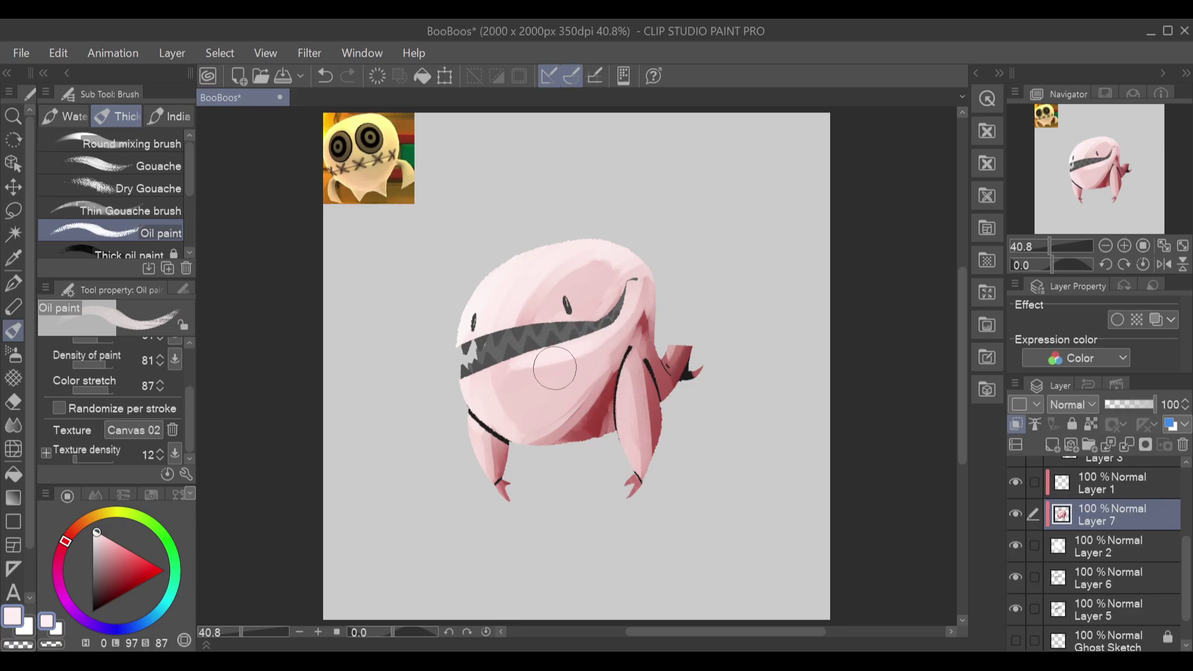
{"action": "left_click_drag", "start_coordinate": [523, 365], "coordinate": [494, 372]}
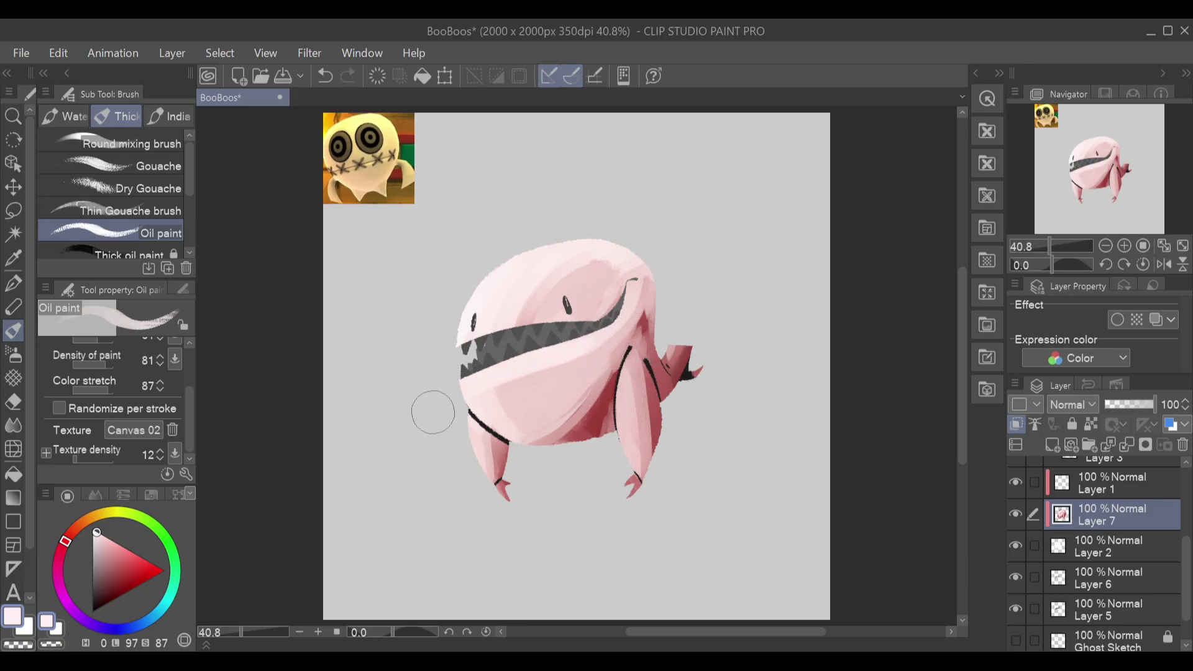
{"action": "left_click_drag", "start_coordinate": [636, 284], "coordinate": [583, 342]}
{"action": "key", "text": "ctrl+z"}
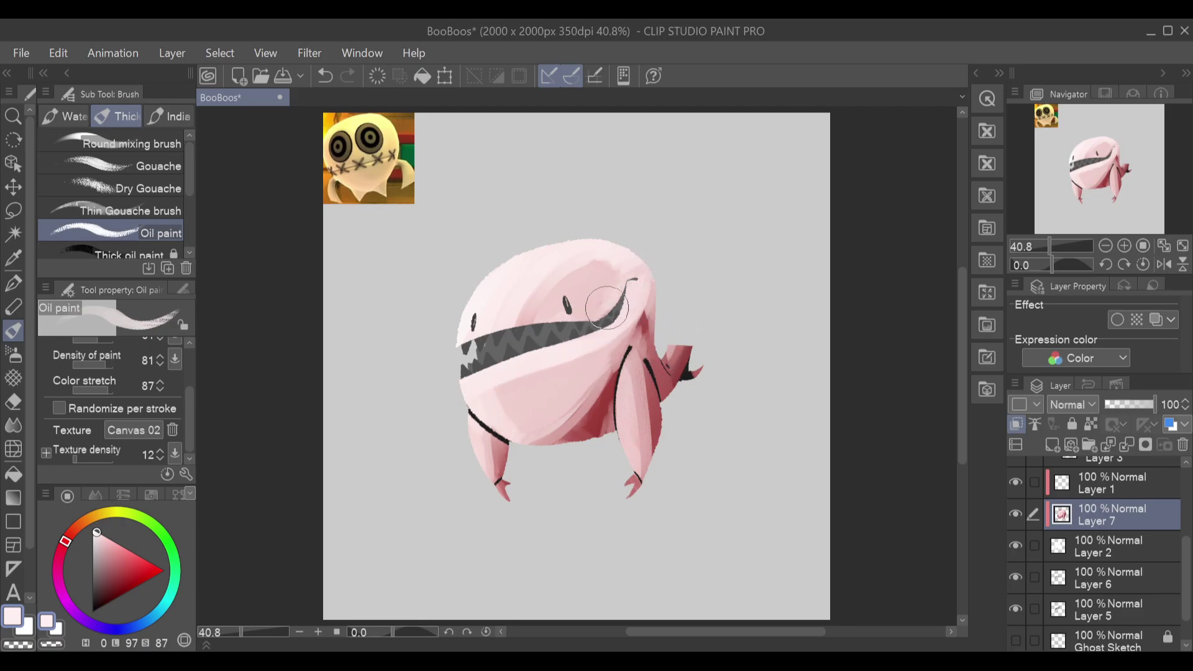
Step: Brush near-white pink down the back edge and along the full near arm, undoing the unwanted arm strokes
{"action": "left_click_drag", "start_coordinate": [661, 280], "coordinate": [664, 350]}
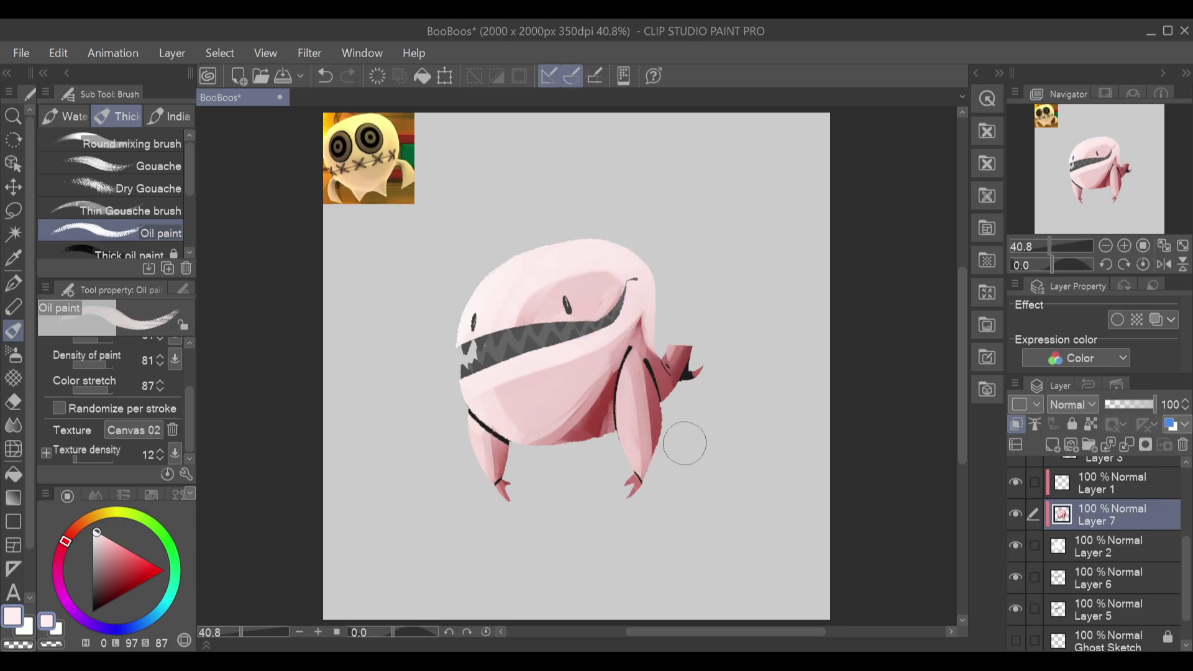
{"action": "left_click_drag", "start_coordinate": [634, 354], "coordinate": [647, 481]}
{"action": "key", "text": "ctrl+z"}
{"action": "left_click_drag", "start_coordinate": [635, 348], "coordinate": [650, 490]}
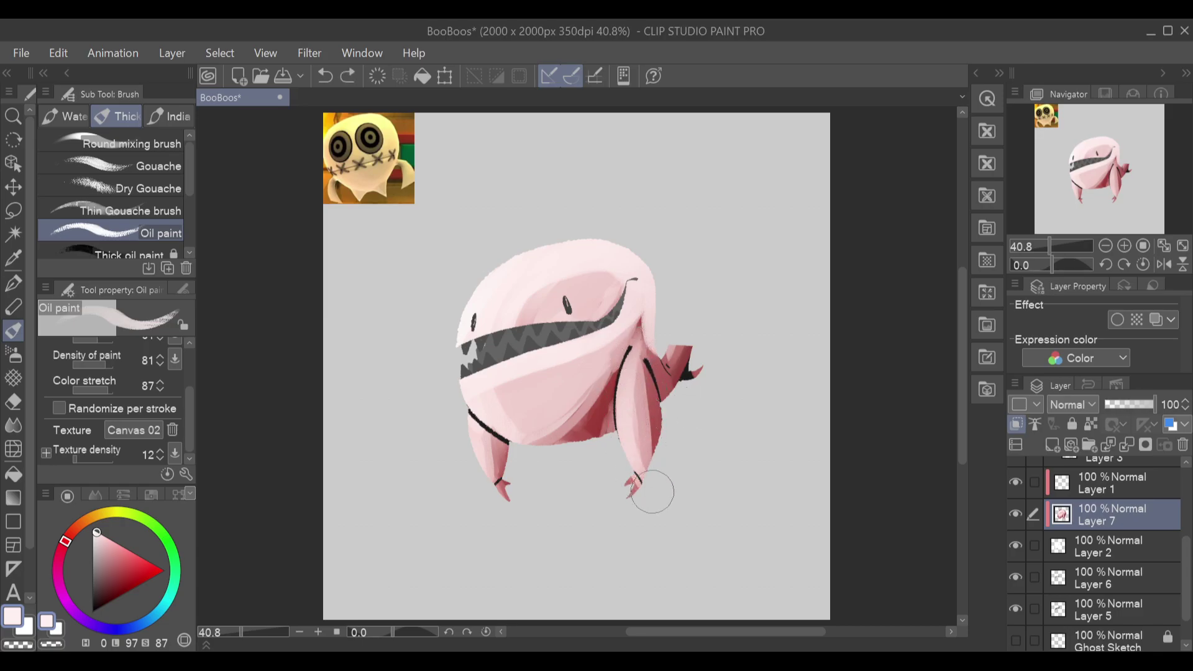
{"action": "key", "text": "ctrl+z"}
{"action": "mouse_move", "coordinate": [634, 350]}
{"action": "left_mouse_down"}
{"action": "mouse_move", "coordinate": [634, 426]}
{"action": "mouse_move", "coordinate": [669, 490]}
{"action": "left_mouse_up"}
{"action": "key", "text": "ctrl+z"}
{"action": "mouse_move", "coordinate": [635, 351]}
{"action": "left_mouse_down"}
{"action": "mouse_move", "coordinate": [628, 403]}
{"action": "mouse_move", "coordinate": [661, 486]}
{"action": "left_mouse_up"}
{"action": "key", "text": "ctrl+z"}
{"action": "mouse_move", "coordinate": [636, 349]}
{"action": "left_mouse_down"}
{"action": "mouse_move", "coordinate": [630, 461]}
{"action": "mouse_move", "coordinate": [654, 475]}
{"action": "left_mouse_up"}
{"action": "mouse_move", "coordinate": [647, 318]}
{"action": "left_mouse_down"}
{"action": "mouse_move", "coordinate": [626, 420]}
{"action": "mouse_move", "coordinate": [644, 320]}
{"action": "mouse_move", "coordinate": [621, 399]}
{"action": "mouse_move", "coordinate": [642, 308]}
{"action": "mouse_move", "coordinate": [623, 461]}
{"action": "left_mouse_up"}
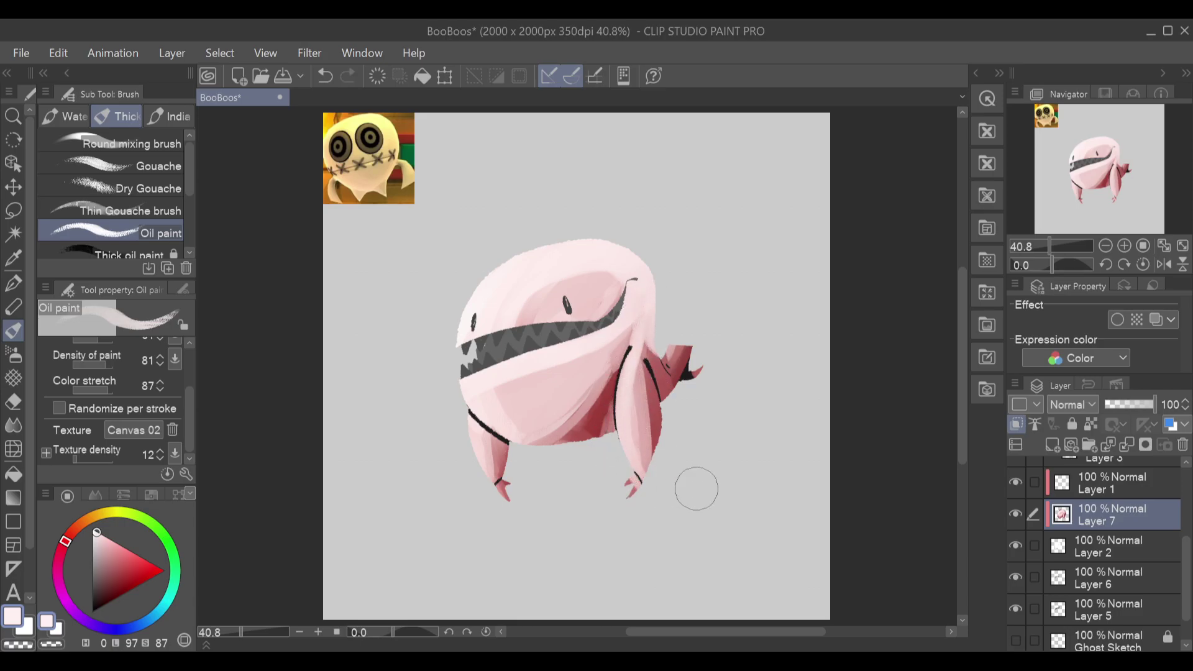
Step: Lighten the front of the belly and the far arm with near-white pink, undoing the unwanted stroke
{"action": "left_click_drag", "start_coordinate": [470, 386], "coordinate": [582, 453]}
{"action": "key", "text": "ctrl+z"}
{"action": "mouse_move", "coordinate": [493, 387]}
{"action": "left_mouse_down"}
{"action": "mouse_move", "coordinate": [565, 449]}
{"action": "mouse_move", "coordinate": [493, 493]}
{"action": "left_mouse_up"}
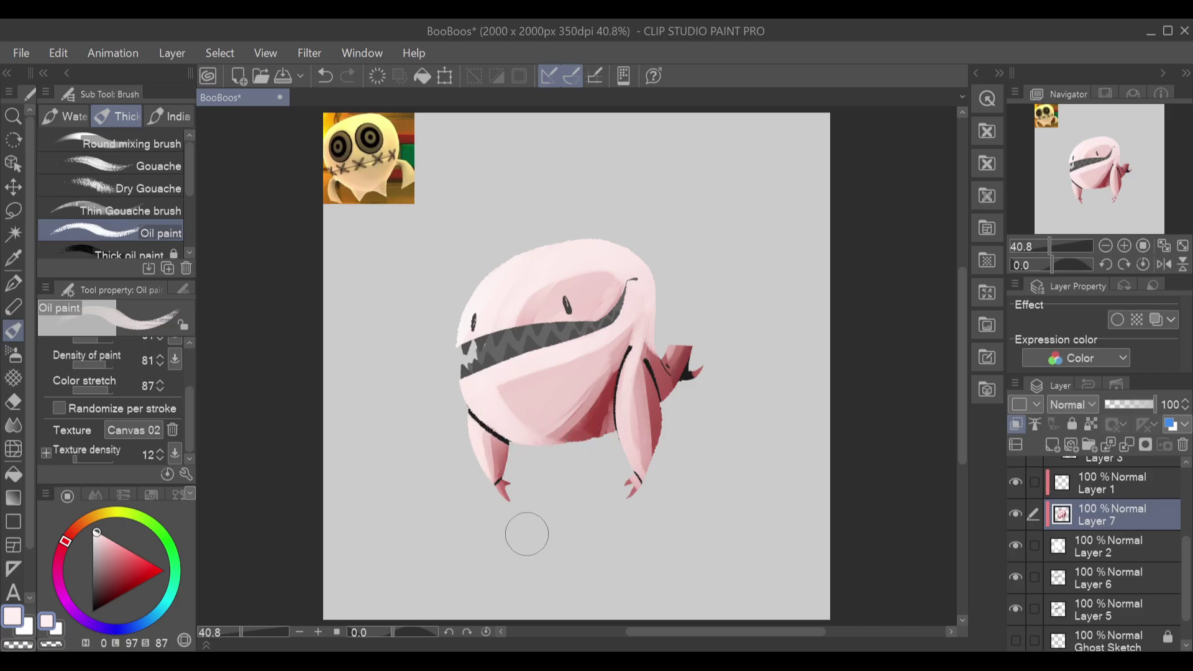
Step: Sample the dark red and brush the belly shadow from the near shoulder to the underside, undoing the unwanted strokes
{"action": "left_click", "coordinate": [597, 439], "text": "alt"}
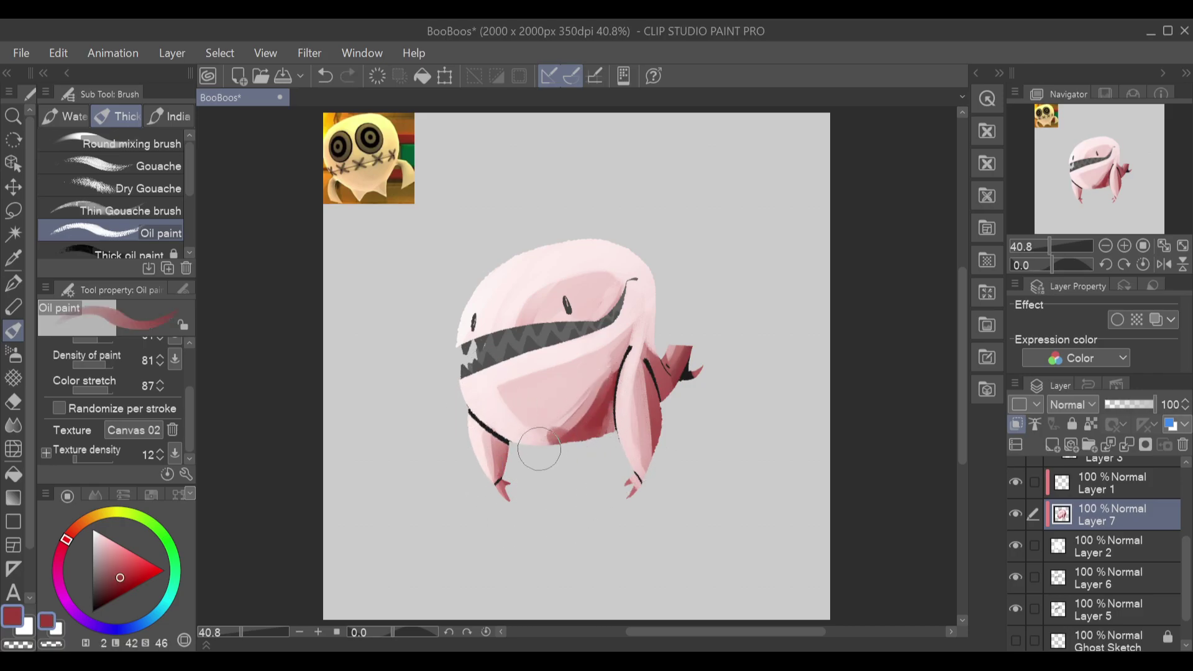
{"action": "left_click_drag", "start_coordinate": [608, 386], "coordinate": [548, 463]}
{"action": "key", "text": "ctrl+z"}
{"action": "left_click_drag", "start_coordinate": [627, 351], "coordinate": [542, 460]}
{"action": "key", "text": "ctrl+z"}
{"action": "left_click_drag", "start_coordinate": [626, 353], "coordinate": [549, 425]}
{"action": "key", "text": "ctrl+z"}
{"action": "left_click_drag", "start_coordinate": [625, 348], "coordinate": [532, 457]}
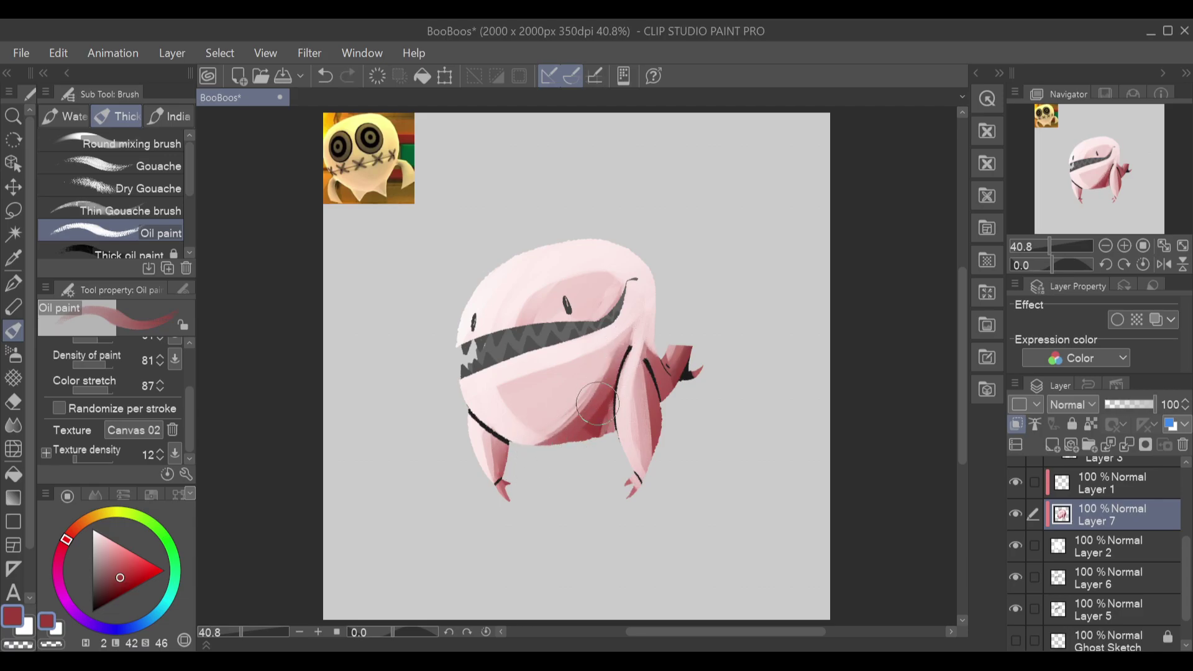
Step: Shade the inner side of the near arm with dark red, undoing the unwanted strokes
{"action": "left_click_drag", "start_coordinate": [608, 383], "coordinate": [626, 469]}
{"action": "key", "text": "ctrl+z"}
{"action": "mouse_move", "coordinate": [612, 397]}
{"action": "left_mouse_down"}
{"action": "mouse_move", "coordinate": [607, 458]}
{"action": "mouse_move", "coordinate": [625, 475]}
{"action": "left_mouse_up"}
{"action": "mouse_move", "coordinate": [652, 377]}
{"action": "left_mouse_down"}
{"action": "mouse_move", "coordinate": [644, 469]}
{"action": "mouse_move", "coordinate": [621, 513]}
{"action": "left_mouse_up"}
{"action": "key", "text": "ctrl+z"}
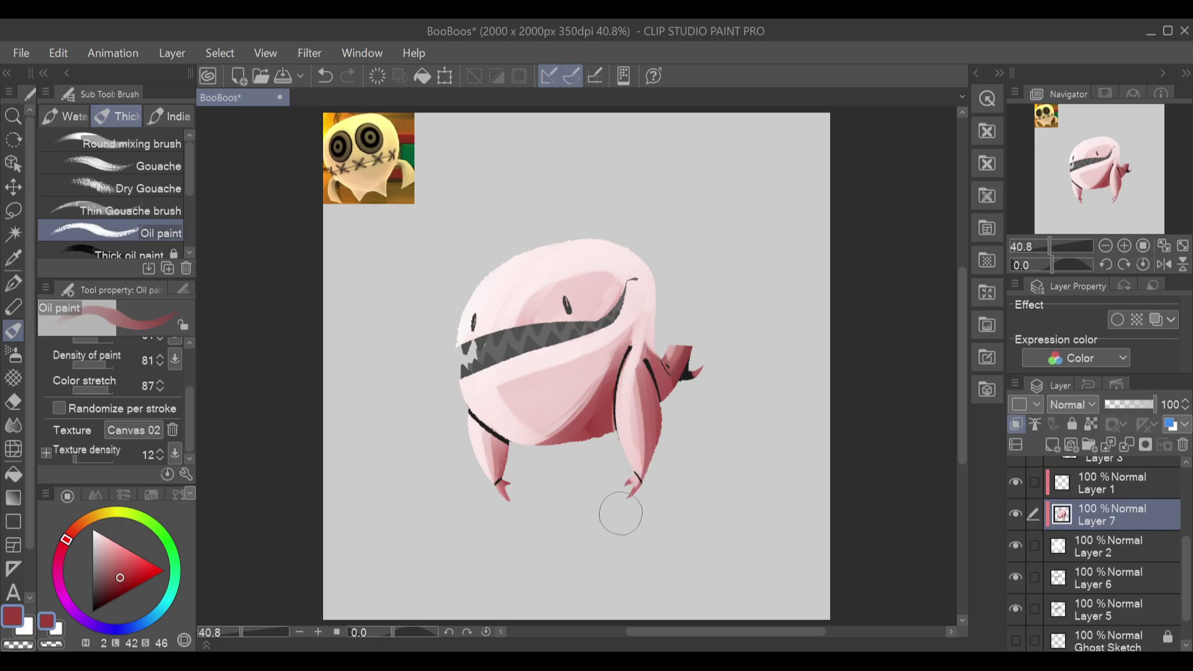
Step: Brush dark red shading down the back edge to the raised back limb, undoing the unwanted strokes
{"action": "left_click_drag", "start_coordinate": [657, 355], "coordinate": [656, 303]}
{"action": "mouse_move", "coordinate": [651, 364]}
{"action": "left_mouse_down"}
{"action": "mouse_move", "coordinate": [663, 285]}
{"action": "mouse_move", "coordinate": [644, 348]}
{"action": "mouse_move", "coordinate": [659, 293]}
{"action": "mouse_move", "coordinate": [648, 260]}
{"action": "mouse_move", "coordinate": [651, 336]}
{"action": "left_mouse_up"}
{"action": "key", "text": "ctrl+z"}
{"action": "key", "text": "ctrl+z"}
{"action": "mouse_move", "coordinate": [651, 253]}
{"action": "left_mouse_down"}
{"action": "mouse_move", "coordinate": [661, 288]}
{"action": "mouse_move", "coordinate": [648, 347]}
{"action": "mouse_move", "coordinate": [688, 339]}
{"action": "mouse_move", "coordinate": [688, 355]}
{"action": "left_mouse_up"}
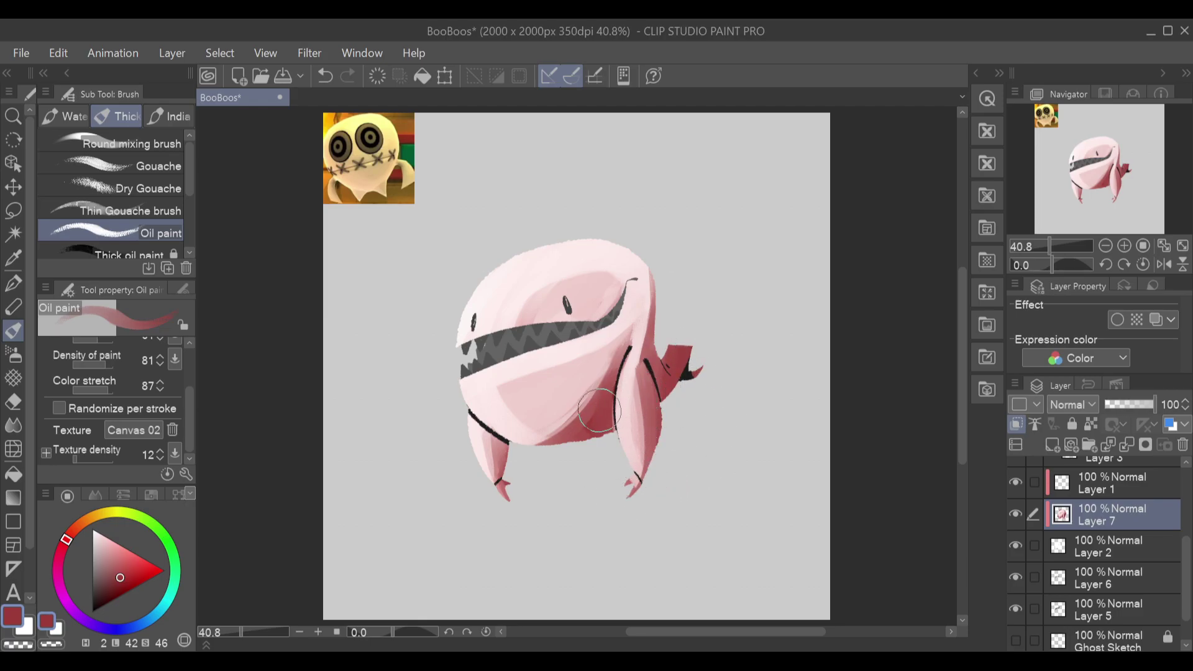
Step: Sample near-white pink from below the mouth and soften the belly shadow's edge, undoing the unwanted strokes
{"action": "left_click", "coordinate": [547, 376], "text": "alt"}
{"action": "left_click_drag", "start_coordinate": [623, 331], "coordinate": [551, 434]}
{"action": "key", "text": "ctrl+z"}
{"action": "mouse_move", "coordinate": [623, 339]}
{"action": "left_mouse_down"}
{"action": "mouse_move", "coordinate": [548, 430]}
{"action": "mouse_move", "coordinate": [620, 345]}
{"action": "left_mouse_up"}
{"action": "key", "text": "ctrl+z"}
{"action": "key", "text": "ctrl+z"}
{"action": "left_click_drag", "start_coordinate": [532, 442], "coordinate": [625, 334]}
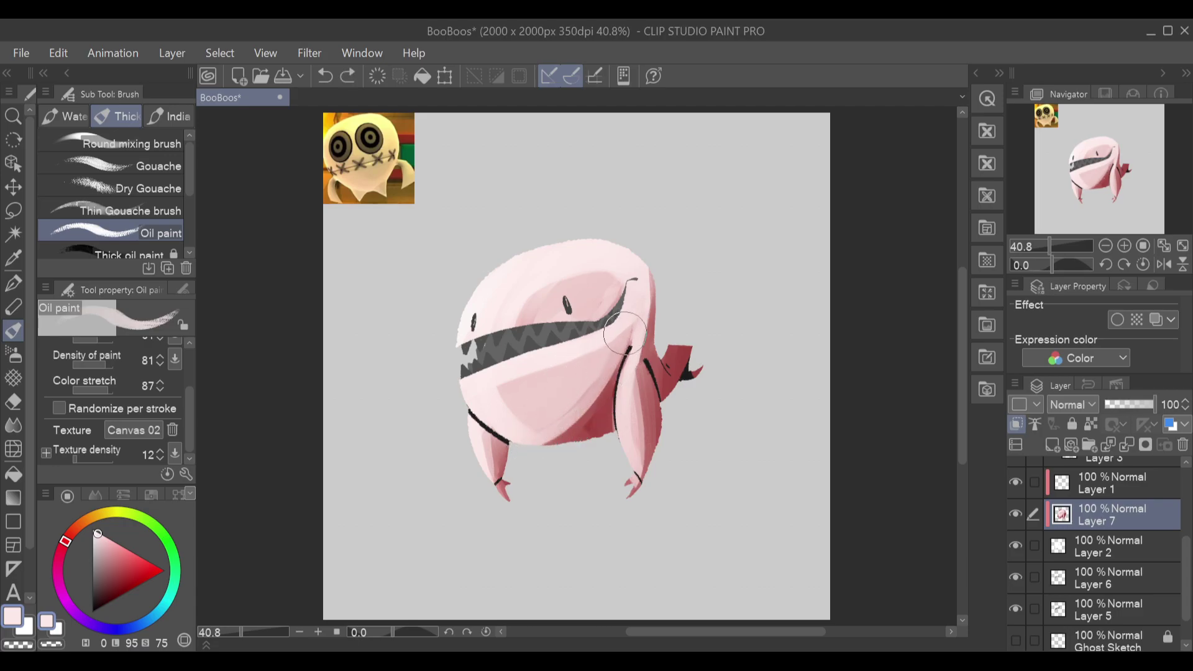
{"action": "mouse_move", "coordinate": [553, 449]}
{"action": "left_mouse_down"}
{"action": "mouse_move", "coordinate": [610, 378]}
{"action": "mouse_move", "coordinate": [542, 452]}
{"action": "left_mouse_up"}
Step: Brush near-white pink down the near arm to its claws, undoing the unwanted stroke
{"action": "mouse_move", "coordinate": [590, 406]}
{"action": "left_mouse_down"}
{"action": "mouse_move", "coordinate": [574, 435]}
{"action": "mouse_move", "coordinate": [612, 367]}
{"action": "mouse_move", "coordinate": [565, 438]}
{"action": "mouse_move", "coordinate": [608, 408]}
{"action": "mouse_move", "coordinate": [581, 427]}
{"action": "mouse_move", "coordinate": [668, 431]}
{"action": "left_mouse_up"}
{"action": "key", "text": "ctrl+z"}
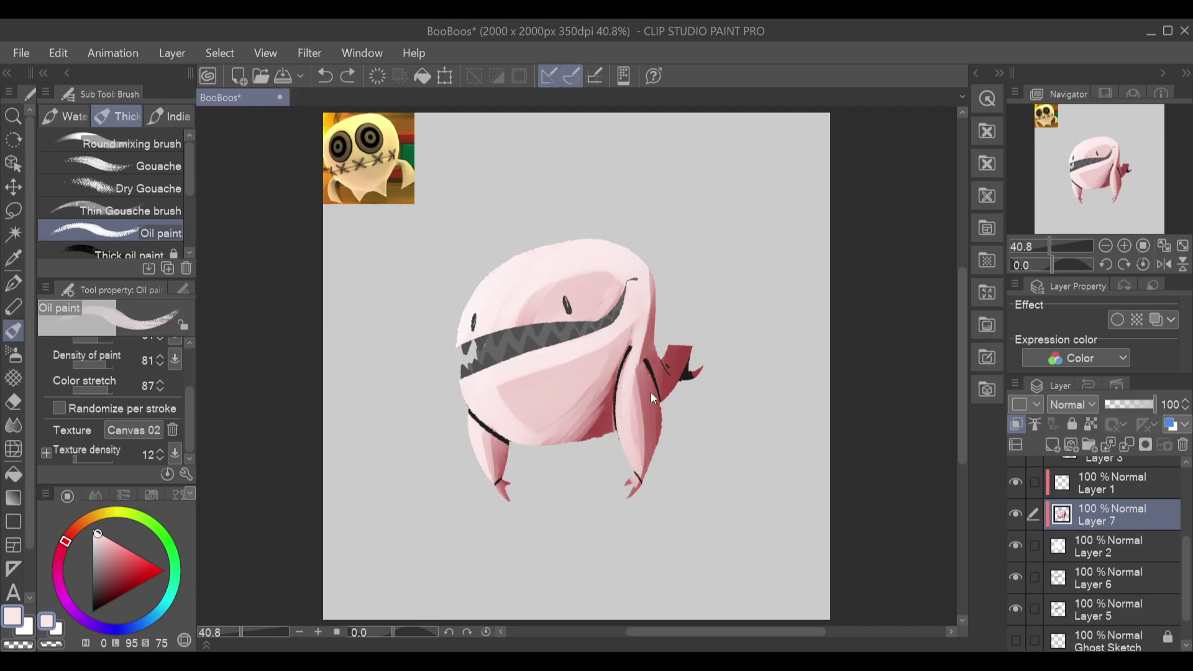
{"action": "mouse_move", "coordinate": [634, 365]}
{"action": "left_mouse_down"}
{"action": "mouse_move", "coordinate": [640, 488]}
{"action": "mouse_move", "coordinate": [643, 389]}
{"action": "mouse_move", "coordinate": [637, 379]}
{"action": "mouse_move", "coordinate": [630, 512]}
{"action": "left_mouse_up"}
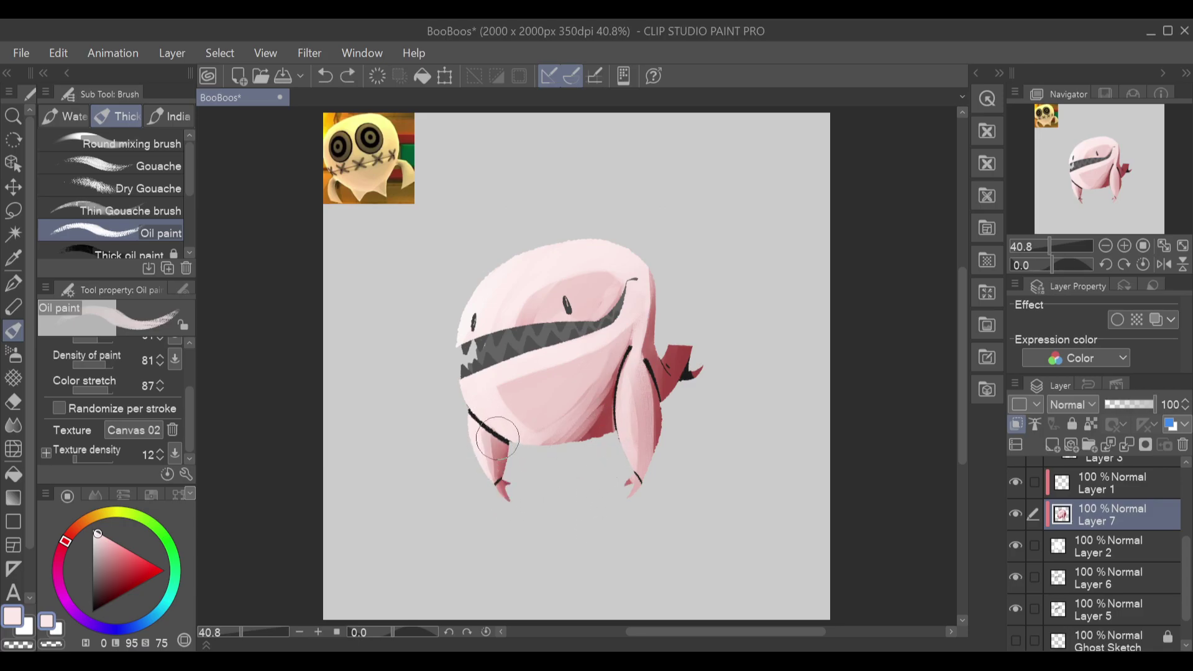
Step: Set the brush size to 180 and try lightening the belly shadow beside the near arm
{"action": "mouse_move", "coordinate": [617, 361]}
{"action": "left_mouse_down"}
{"action": "mouse_move", "coordinate": [535, 459]}
{"action": "mouse_move", "coordinate": [622, 348]}
{"action": "mouse_move", "coordinate": [537, 444]}
{"action": "left_mouse_up"}
{"action": "scroll", "coordinate": [187, 400], "scroll_direction": "up", "scroll_amount": 3}
{"action": "left_click", "coordinate": [163, 347]}
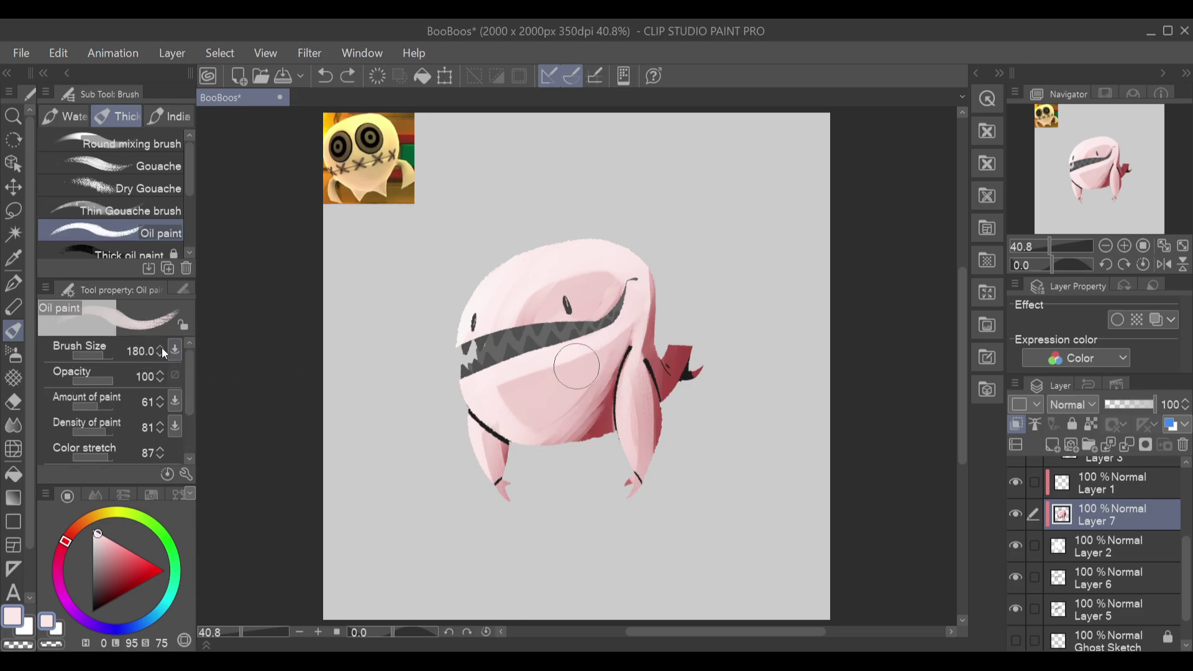
{"action": "mouse_move", "coordinate": [617, 357]}
{"action": "left_mouse_down"}
{"action": "mouse_move", "coordinate": [574, 441]}
{"action": "mouse_move", "coordinate": [596, 405]}
{"action": "mouse_move", "coordinate": [543, 455]}
{"action": "mouse_move", "coordinate": [619, 357]}
{"action": "left_mouse_up"}
{"action": "key", "text": "ctrl+z"}
{"action": "key", "text": "ctrl+z"}
Step: Brush near-white pink over the belly shadow from the underside to the near shoulder, undoing the unwanted stroke
{"action": "left_click_drag", "start_coordinate": [1047, 264], "coordinate": [1072, 266]}
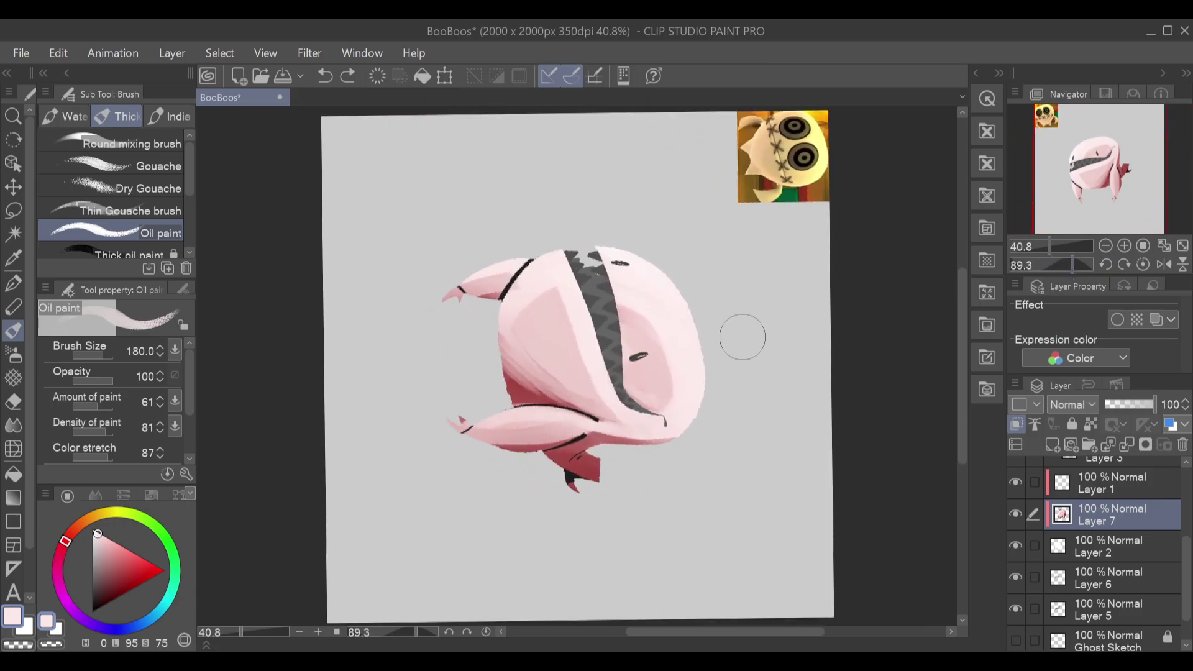
{"action": "mouse_move", "coordinate": [496, 338]}
{"action": "left_mouse_down"}
{"action": "mouse_move", "coordinate": [525, 376]}
{"action": "mouse_move", "coordinate": [583, 397]}
{"action": "left_mouse_up"}
{"action": "key", "text": "ctrl+z"}
{"action": "mouse_move", "coordinate": [496, 329]}
{"action": "left_mouse_down"}
{"action": "mouse_move", "coordinate": [508, 355]}
{"action": "mouse_move", "coordinate": [591, 406]}
{"action": "left_mouse_up"}
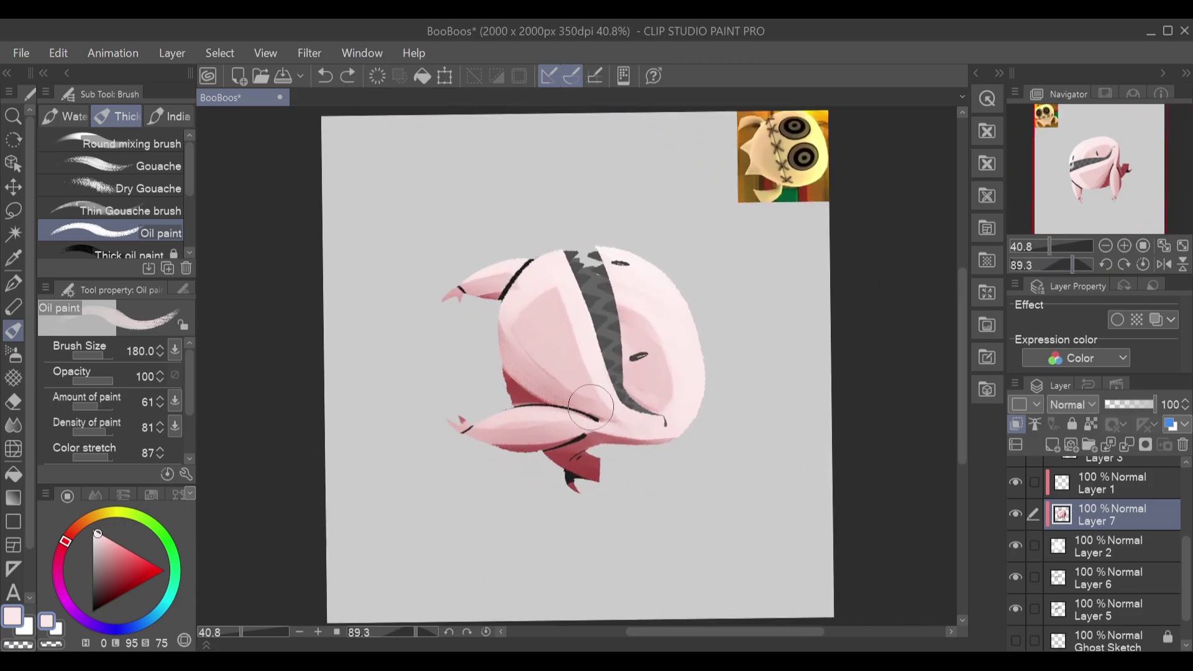
{"action": "mouse_move", "coordinate": [510, 355]}
{"action": "left_mouse_down"}
{"action": "mouse_move", "coordinate": [547, 389]}
{"action": "mouse_move", "coordinate": [510, 373]}
{"action": "mouse_move", "coordinate": [535, 398]}
{"action": "left_mouse_up"}
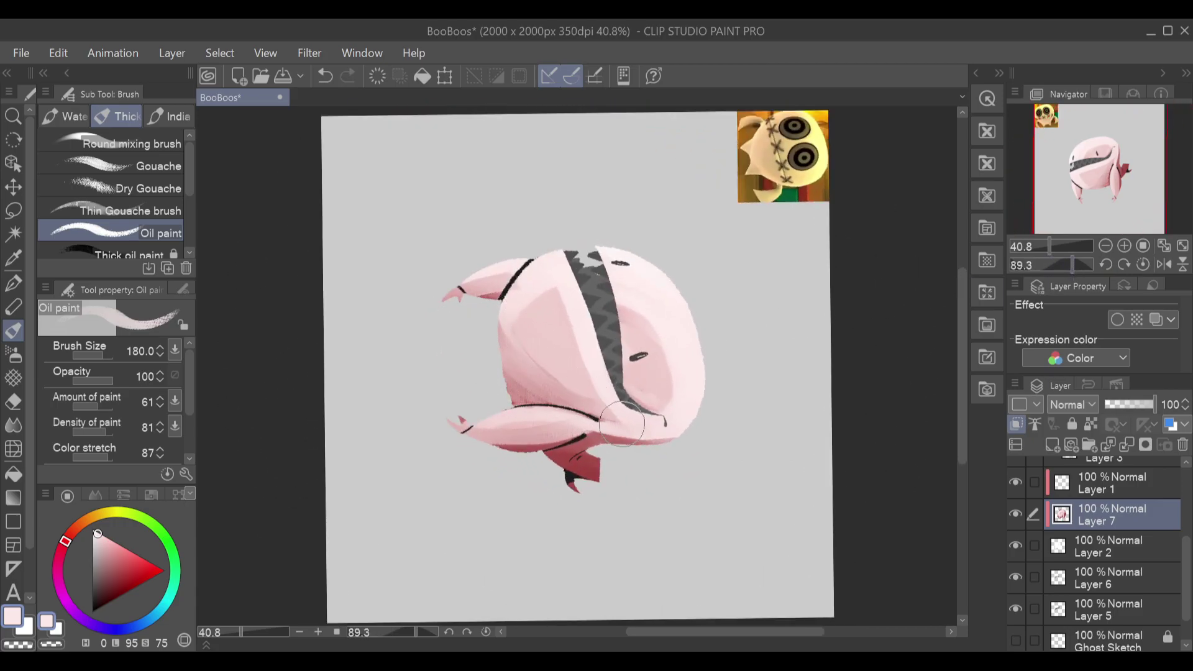
{"action": "left_click_drag", "start_coordinate": [515, 317], "coordinate": [612, 401]}
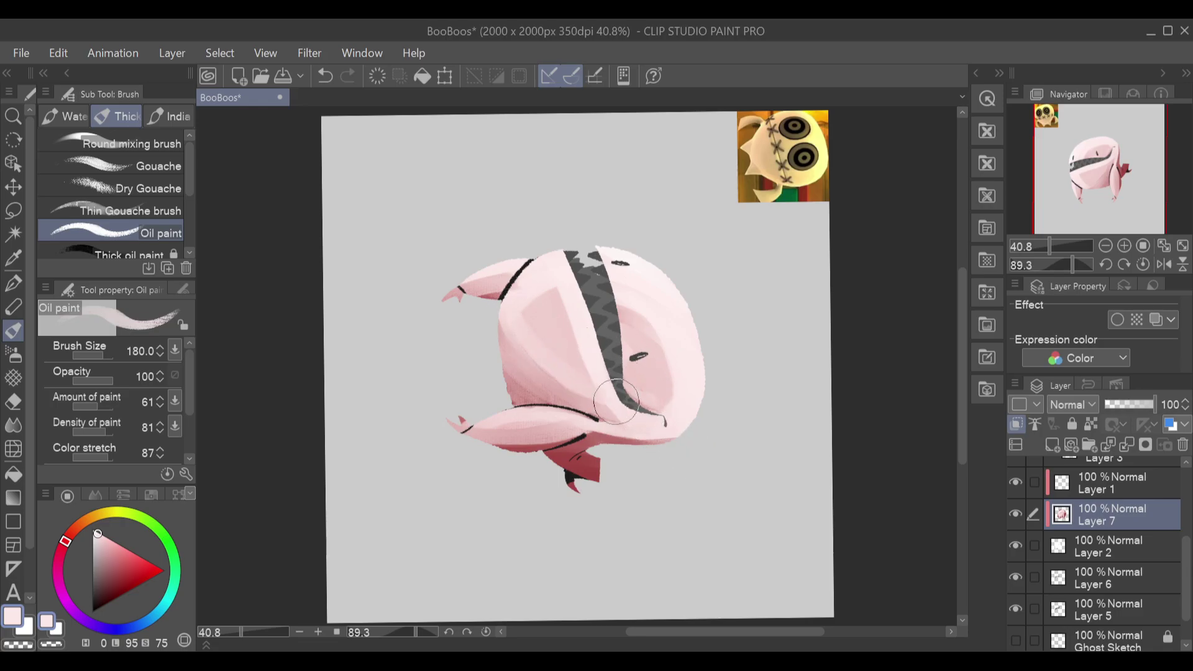
{"action": "mouse_move", "coordinate": [501, 308]}
{"action": "left_mouse_down"}
{"action": "mouse_move", "coordinate": [586, 391]}
{"action": "mouse_move", "coordinate": [550, 332]}
{"action": "mouse_move", "coordinate": [557, 296]}
{"action": "mouse_move", "coordinate": [626, 366]}
{"action": "mouse_move", "coordinate": [600, 471]}
{"action": "mouse_move", "coordinate": [606, 401]}
{"action": "mouse_move", "coordinate": [515, 377]}
{"action": "mouse_move", "coordinate": [472, 328]}
{"action": "mouse_move", "coordinate": [511, 393]}
{"action": "left_mouse_up"}
Step: Sample the dark red from the raised back limb and try shading along the belly's underside
{"action": "left_click", "coordinate": [601, 471], "text": "alt"}
{"action": "mouse_move", "coordinate": [489, 309]}
{"action": "left_mouse_down"}
{"action": "mouse_move", "coordinate": [553, 394]}
{"action": "mouse_move", "coordinate": [583, 380]}
{"action": "left_mouse_up"}
{"action": "key", "text": "ctrl+z"}
{"action": "left_click_drag", "start_coordinate": [489, 303], "coordinate": [580, 387]}
{"action": "key", "text": "ctrl+z"}
{"action": "mouse_move", "coordinate": [498, 338]}
{"action": "left_mouse_down"}
{"action": "mouse_move", "coordinate": [517, 364]}
{"action": "mouse_move", "coordinate": [646, 389]}
{"action": "mouse_move", "coordinate": [671, 343]}
{"action": "mouse_move", "coordinate": [664, 269]}
{"action": "mouse_move", "coordinate": [638, 254]}
{"action": "mouse_move", "coordinate": [697, 406]}
{"action": "mouse_move", "coordinate": [688, 431]}
{"action": "left_mouse_up"}
{"action": "key", "text": "ctrl+z"}
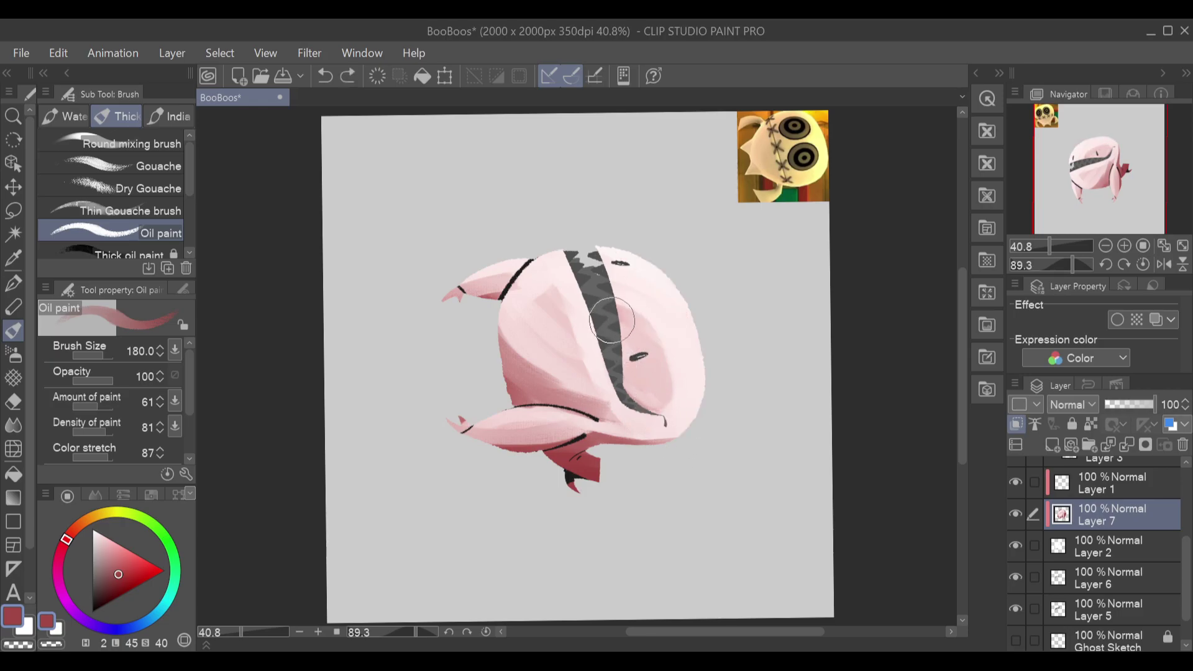
{"action": "mouse_move", "coordinate": [626, 363]}
{"action": "left_mouse_down"}
{"action": "mouse_move", "coordinate": [648, 401]}
{"action": "mouse_move", "coordinate": [668, 395]}
{"action": "mouse_move", "coordinate": [674, 412]}
{"action": "mouse_move", "coordinate": [633, 393]}
{"action": "mouse_move", "coordinate": [676, 418]}
{"action": "mouse_move", "coordinate": [623, 379]}
{"action": "mouse_move", "coordinate": [670, 410]}
{"action": "mouse_move", "coordinate": [679, 443]}
{"action": "left_mouse_up"}
{"action": "key", "text": "ctrl+z"}
{"action": "key", "text": "ctrl+z"}
{"action": "key", "text": "ctrl+z"}
{"action": "key", "text": "ctrl+z"}
{"action": "mouse_move", "coordinate": [640, 392]}
{"action": "left_mouse_down"}
{"action": "mouse_move", "coordinate": [673, 437]}
{"action": "mouse_move", "coordinate": [618, 431]}
{"action": "mouse_move", "coordinate": [605, 392]}
{"action": "left_mouse_up"}
{"action": "key", "text": "ctrl+z"}
Step: Shade from the back edge at the mouth corner down to the belly with dark red, undoing the unwanted strokes
{"action": "left_click_drag", "start_coordinate": [657, 445], "coordinate": [581, 402]}
{"action": "mouse_move", "coordinate": [653, 455]}
{"action": "left_mouse_down"}
{"action": "mouse_move", "coordinate": [589, 399]}
{"action": "mouse_move", "coordinate": [539, 378]}
{"action": "mouse_move", "coordinate": [606, 402]}
{"action": "mouse_move", "coordinate": [565, 387]}
{"action": "mouse_move", "coordinate": [510, 302]}
{"action": "mouse_move", "coordinate": [539, 256]}
{"action": "mouse_move", "coordinate": [547, 392]}
{"action": "left_mouse_up"}
{"action": "key", "text": "ctrl+z"}
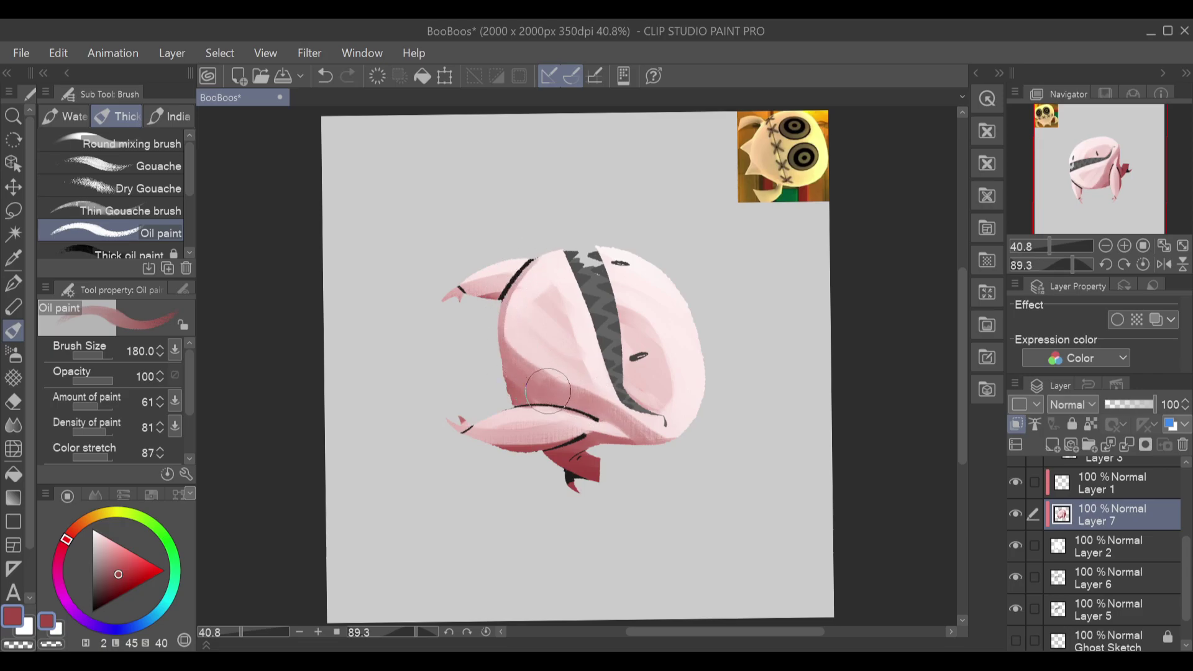
{"action": "mouse_move", "coordinate": [505, 305]}
{"action": "left_mouse_down"}
{"action": "mouse_move", "coordinate": [531, 247]}
{"action": "mouse_move", "coordinate": [474, 316]}
{"action": "mouse_move", "coordinate": [530, 253]}
{"action": "mouse_move", "coordinate": [468, 305]}
{"action": "mouse_move", "coordinate": [524, 260]}
{"action": "mouse_move", "coordinate": [473, 288]}
{"action": "mouse_move", "coordinate": [536, 268]}
{"action": "left_mouse_up"}
{"action": "key", "text": "ctrl+z"}
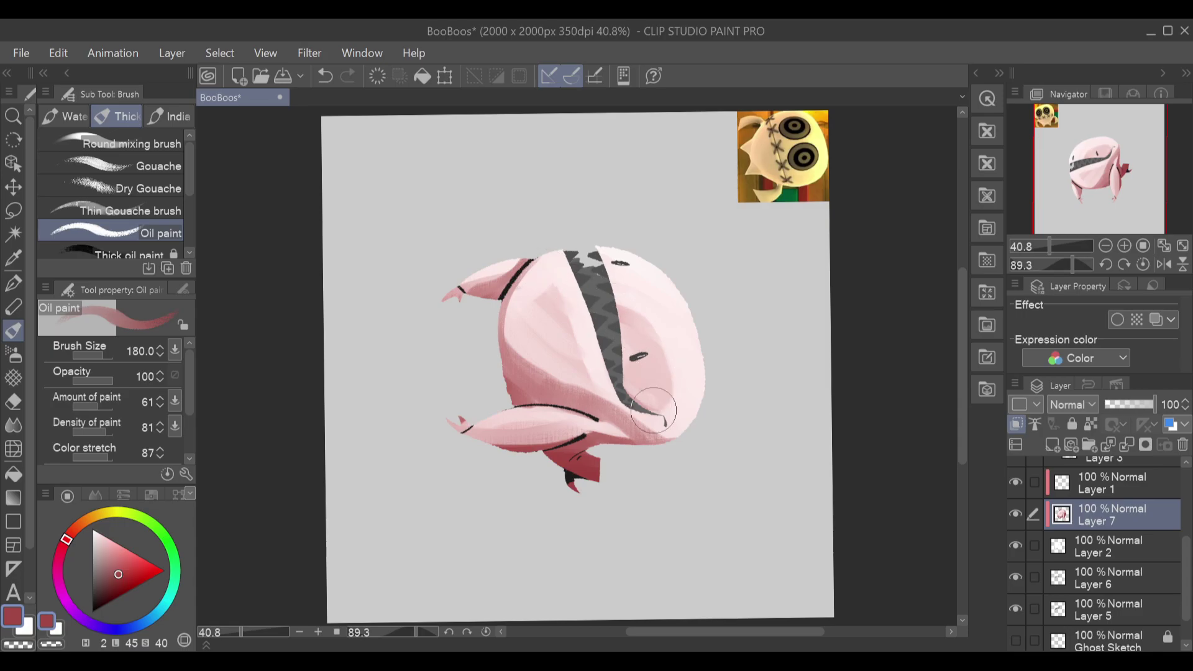
Step: Brush dark red shading along the near arm, undoing the unwanted stroke
{"action": "mouse_move", "coordinate": [593, 423]}
{"action": "left_mouse_down"}
{"action": "mouse_move", "coordinate": [537, 438]}
{"action": "mouse_move", "coordinate": [586, 423]}
{"action": "mouse_move", "coordinate": [493, 444]}
{"action": "left_mouse_up"}
{"action": "key", "text": "ctrl+z"}
{"action": "mouse_move", "coordinate": [555, 420]}
{"action": "left_mouse_down"}
{"action": "mouse_move", "coordinate": [590, 428]}
{"action": "mouse_move", "coordinate": [474, 439]}
{"action": "mouse_move", "coordinate": [584, 429]}
{"action": "left_mouse_up"}
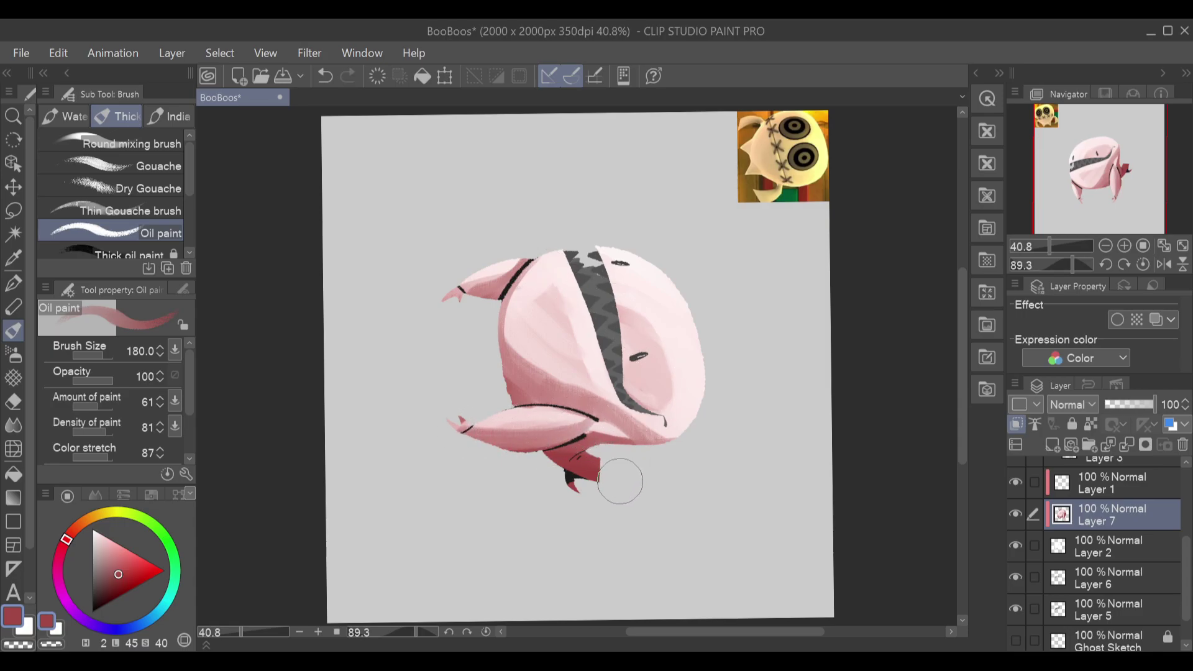
Step: Sample the near-white pink from the face and brush it along the belly below the mouth corner, undoing the unwanted strokes
{"action": "left_click", "coordinate": [1144, 265]}
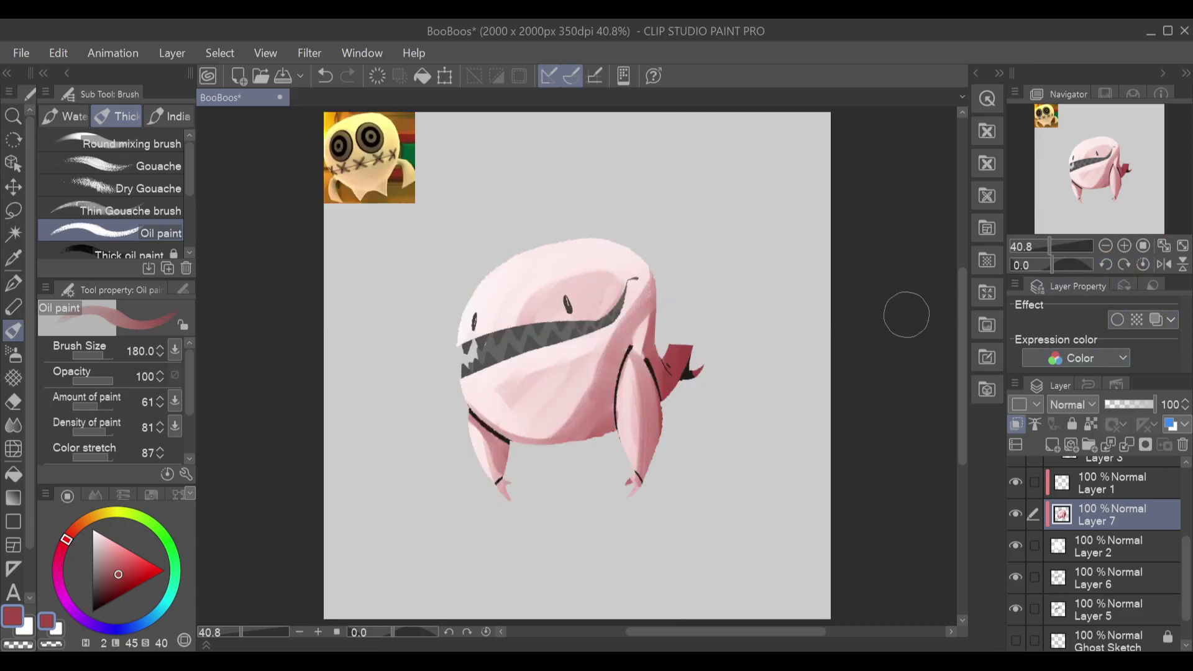
{"action": "left_click", "coordinate": [552, 289], "text": "alt"}
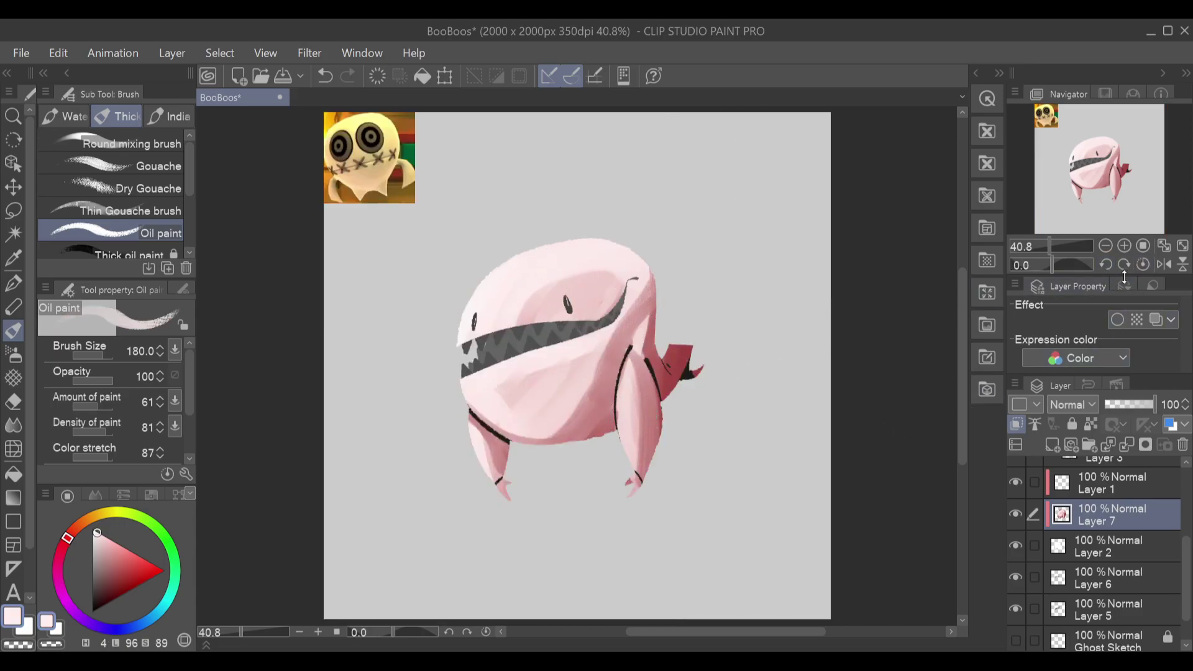
{"action": "left_click_drag", "start_coordinate": [1054, 269], "coordinate": [1069, 270]}
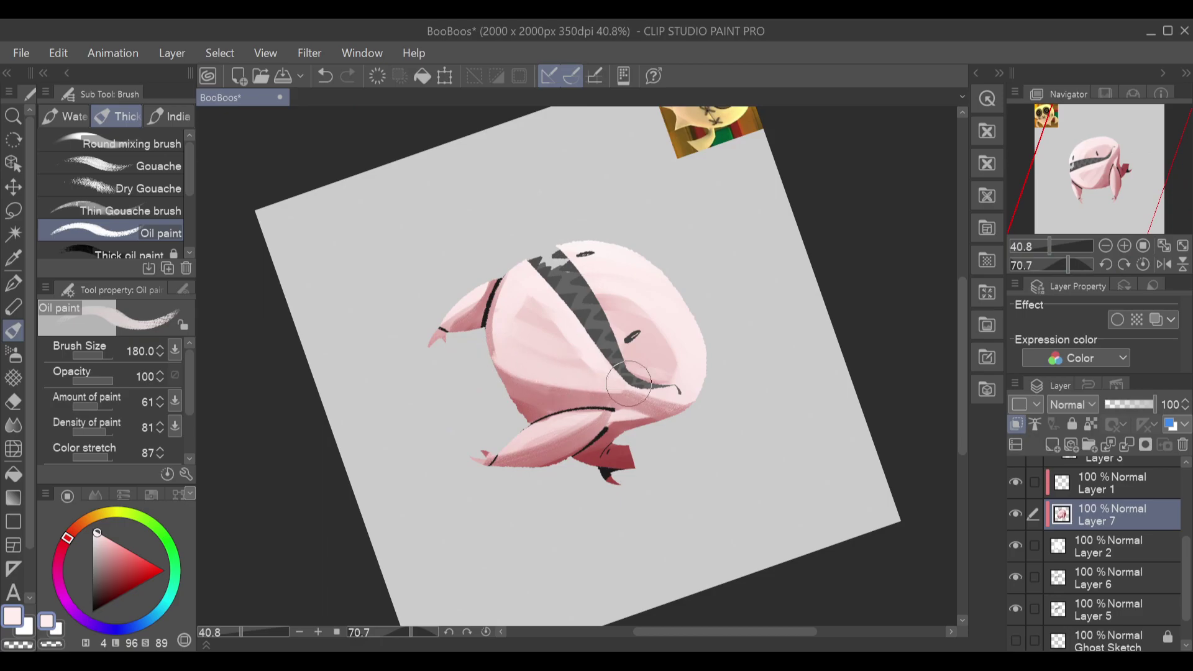
{"action": "key", "text": "ctrl+z"}
{"action": "mouse_move", "coordinate": [532, 371]}
{"action": "left_mouse_down"}
{"action": "mouse_move", "coordinate": [495, 340]}
{"action": "mouse_move", "coordinate": [514, 261]}
{"action": "mouse_move", "coordinate": [507, 367]}
{"action": "mouse_move", "coordinate": [528, 366]}
{"action": "mouse_move", "coordinate": [513, 343]}
{"action": "mouse_move", "coordinate": [520, 371]}
{"action": "mouse_move", "coordinate": [631, 392]}
{"action": "left_mouse_up"}
{"action": "key", "text": "ctrl+z"}
{"action": "mouse_move", "coordinate": [491, 361]}
{"action": "left_mouse_down"}
{"action": "mouse_move", "coordinate": [662, 395]}
{"action": "mouse_move", "coordinate": [646, 379]}
{"action": "mouse_move", "coordinate": [589, 383]}
{"action": "mouse_move", "coordinate": [709, 432]}
{"action": "left_mouse_up"}
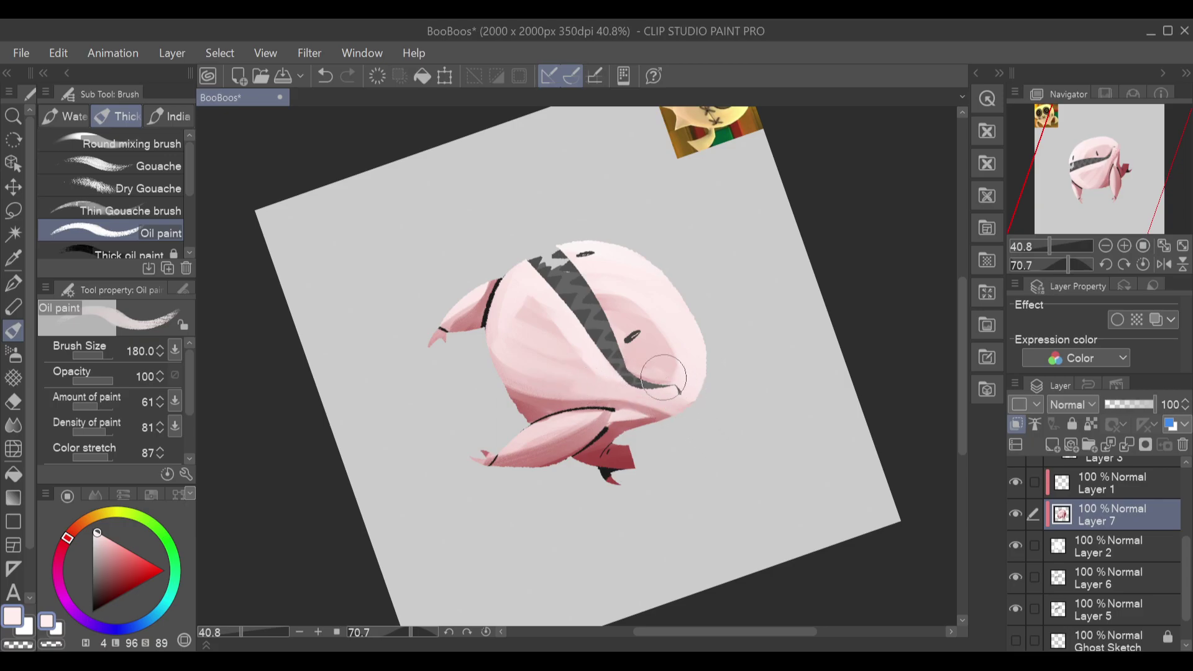
Step: Brush near-white pink over the belly just under the mouth and over the cheek beside the near eye
{"action": "mouse_move", "coordinate": [541, 283]}
{"action": "left_mouse_down"}
{"action": "mouse_move", "coordinate": [581, 354]}
{"action": "mouse_move", "coordinate": [664, 384]}
{"action": "left_mouse_up"}
{"action": "left_click_drag", "start_coordinate": [528, 282], "coordinate": [651, 386]}
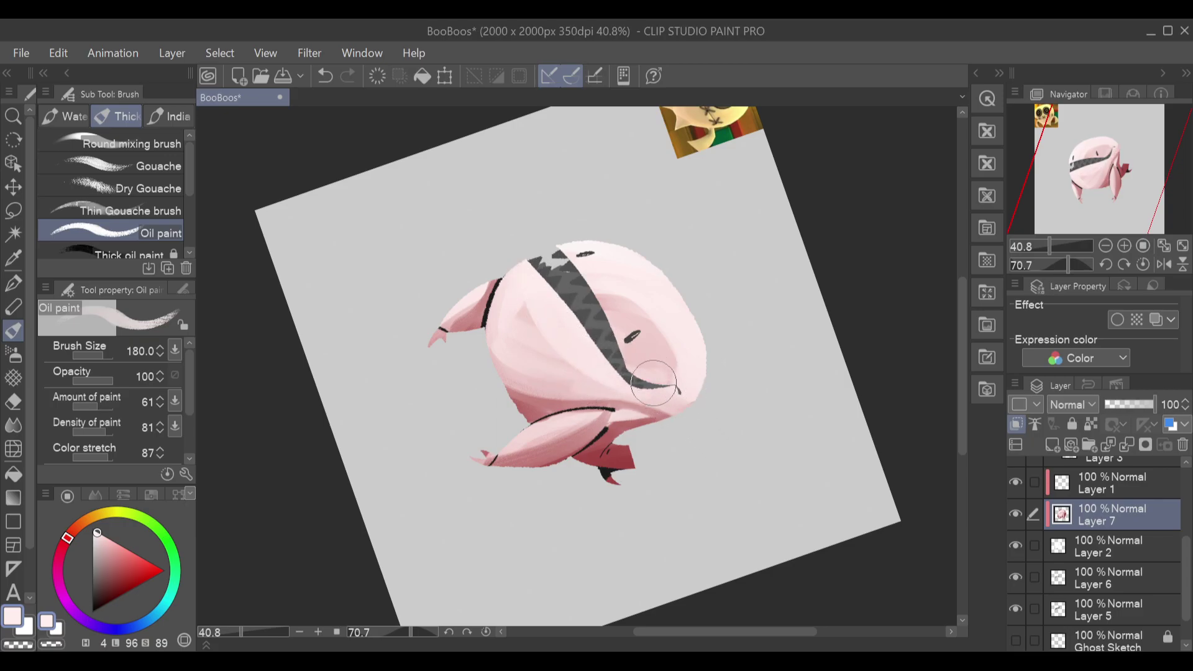
{"action": "mouse_move", "coordinate": [581, 284]}
{"action": "left_mouse_down"}
{"action": "mouse_move", "coordinate": [673, 351]}
{"action": "mouse_move", "coordinate": [687, 380]}
{"action": "left_mouse_up"}
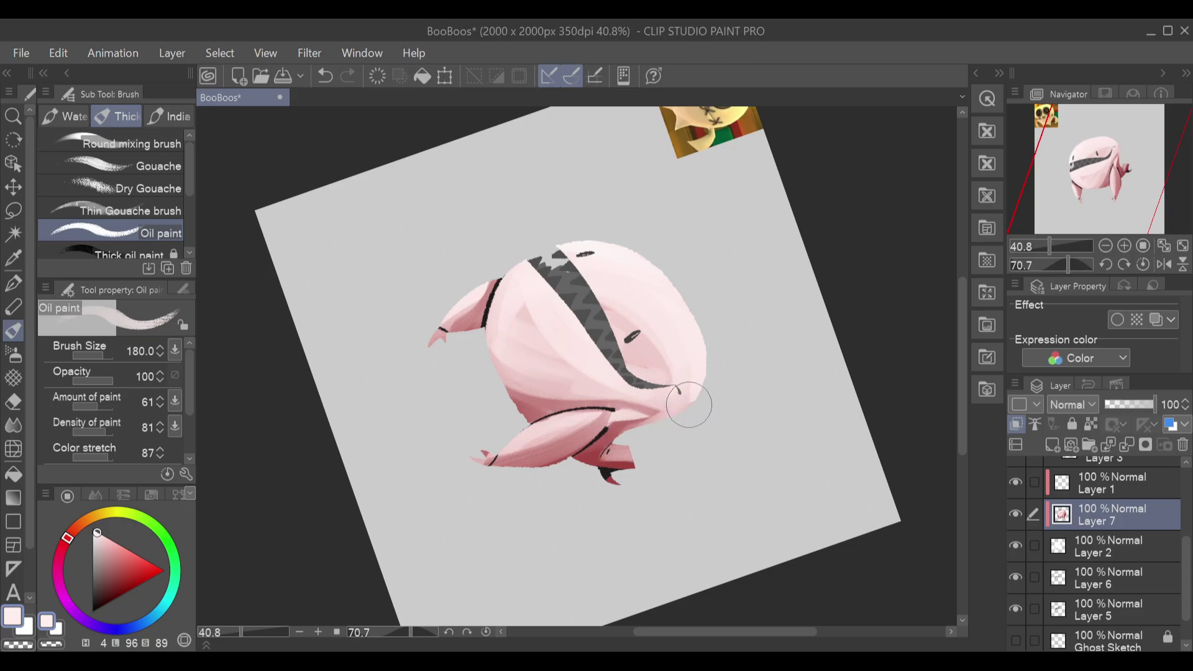
Step: Lighten the back edge, near arm, belly shadow and raised back limb with near-white pink strokes
{"action": "left_click_drag", "start_coordinate": [679, 398], "coordinate": [642, 451]}
{"action": "mouse_move", "coordinate": [679, 403]}
{"action": "left_mouse_down"}
{"action": "mouse_move", "coordinate": [636, 431]}
{"action": "mouse_move", "coordinate": [683, 382]}
{"action": "mouse_move", "coordinate": [632, 432]}
{"action": "mouse_move", "coordinate": [676, 389]}
{"action": "mouse_move", "coordinate": [627, 426]}
{"action": "mouse_move", "coordinate": [674, 390]}
{"action": "mouse_move", "coordinate": [632, 410]}
{"action": "mouse_move", "coordinate": [670, 400]}
{"action": "mouse_move", "coordinate": [612, 404]}
{"action": "mouse_move", "coordinate": [658, 393]}
{"action": "mouse_move", "coordinate": [632, 398]}
{"action": "mouse_move", "coordinate": [613, 352]}
{"action": "left_mouse_up"}
{"action": "left_click_drag", "start_coordinate": [651, 401], "coordinate": [613, 371]}
{"action": "mouse_move", "coordinate": [535, 307]}
{"action": "left_mouse_down"}
{"action": "mouse_move", "coordinate": [521, 330]}
{"action": "mouse_move", "coordinate": [541, 327]}
{"action": "mouse_move", "coordinate": [507, 330]}
{"action": "mouse_move", "coordinate": [543, 303]}
{"action": "mouse_move", "coordinate": [512, 323]}
{"action": "mouse_move", "coordinate": [563, 339]}
{"action": "mouse_move", "coordinate": [510, 332]}
{"action": "mouse_move", "coordinate": [580, 364]}
{"action": "mouse_move", "coordinate": [508, 345]}
{"action": "mouse_move", "coordinate": [603, 383]}
{"action": "mouse_move", "coordinate": [518, 357]}
{"action": "mouse_move", "coordinate": [509, 278]}
{"action": "mouse_move", "coordinate": [456, 322]}
{"action": "mouse_move", "coordinate": [492, 272]}
{"action": "mouse_move", "coordinate": [455, 322]}
{"action": "mouse_move", "coordinate": [522, 278]}
{"action": "mouse_move", "coordinate": [456, 315]}
{"action": "mouse_move", "coordinate": [508, 266]}
{"action": "mouse_move", "coordinate": [492, 327]}
{"action": "mouse_move", "coordinate": [463, 326]}
{"action": "mouse_move", "coordinate": [485, 307]}
{"action": "mouse_move", "coordinate": [504, 321]}
{"action": "left_mouse_up"}
{"action": "mouse_move", "coordinate": [613, 335]}
{"action": "left_mouse_down"}
{"action": "mouse_move", "coordinate": [630, 362]}
{"action": "mouse_move", "coordinate": [619, 389]}
{"action": "left_mouse_up"}
{"action": "mouse_move", "coordinate": [517, 451]}
{"action": "left_mouse_down"}
{"action": "mouse_move", "coordinate": [603, 409]}
{"action": "mouse_move", "coordinate": [607, 424]}
{"action": "mouse_move", "coordinate": [603, 414]}
{"action": "mouse_move", "coordinate": [534, 451]}
{"action": "mouse_move", "coordinate": [609, 414]}
{"action": "mouse_move", "coordinate": [559, 444]}
{"action": "mouse_move", "coordinate": [554, 423]}
{"action": "mouse_move", "coordinate": [608, 416]}
{"action": "mouse_move", "coordinate": [500, 459]}
{"action": "mouse_move", "coordinate": [601, 412]}
{"action": "mouse_move", "coordinate": [726, 429]}
{"action": "mouse_move", "coordinate": [685, 453]}
{"action": "mouse_move", "coordinate": [629, 455]}
{"action": "mouse_move", "coordinate": [624, 423]}
{"action": "mouse_move", "coordinate": [594, 445]}
{"action": "mouse_move", "coordinate": [633, 417]}
{"action": "mouse_move", "coordinate": [559, 473]}
{"action": "mouse_move", "coordinate": [621, 419]}
{"action": "mouse_move", "coordinate": [567, 472]}
{"action": "mouse_move", "coordinate": [648, 417]}
{"action": "mouse_move", "coordinate": [619, 418]}
{"action": "mouse_move", "coordinate": [667, 417]}
{"action": "mouse_move", "coordinate": [701, 438]}
{"action": "left_mouse_up"}
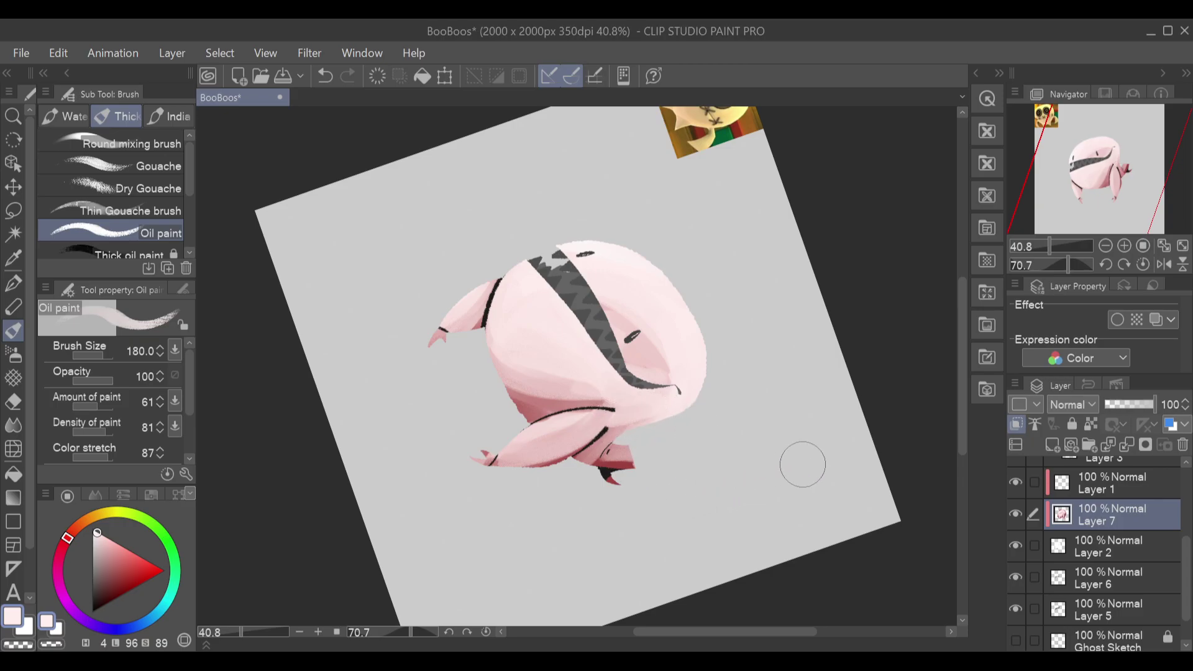
{"action": "mouse_move", "coordinate": [611, 415]}
{"action": "left_mouse_down"}
{"action": "mouse_move", "coordinate": [550, 406]}
{"action": "mouse_move", "coordinate": [525, 377]}
{"action": "mouse_move", "coordinate": [611, 397]}
{"action": "mouse_move", "coordinate": [543, 405]}
{"action": "mouse_move", "coordinate": [507, 377]}
{"action": "mouse_move", "coordinate": [588, 397]}
{"action": "mouse_move", "coordinate": [537, 415]}
{"action": "mouse_move", "coordinate": [540, 383]}
{"action": "left_mouse_up"}
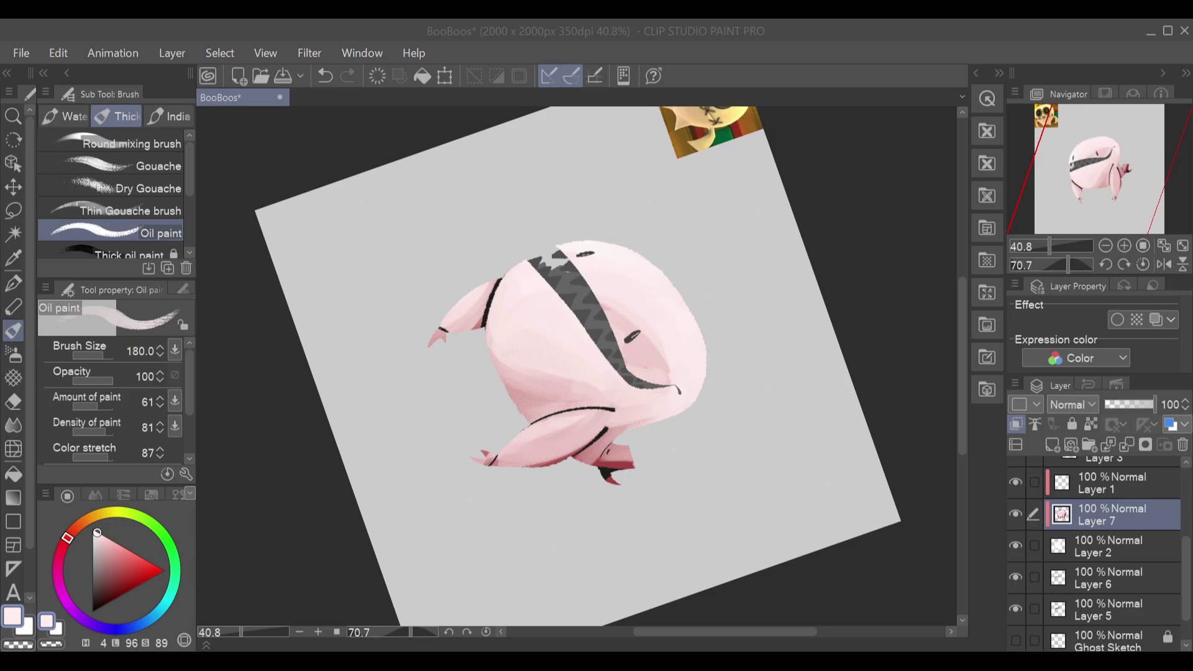
{"action": "left_click_drag", "start_coordinate": [607, 457], "coordinate": [647, 464]}
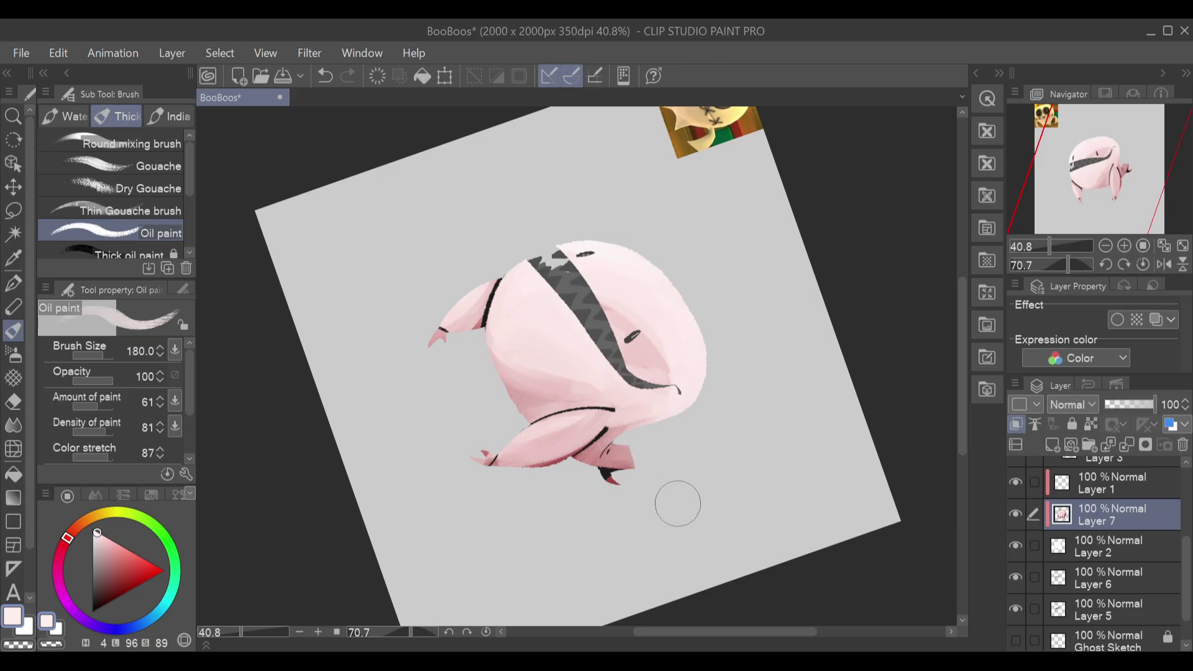
{"action": "left_click", "coordinate": [1144, 265]}
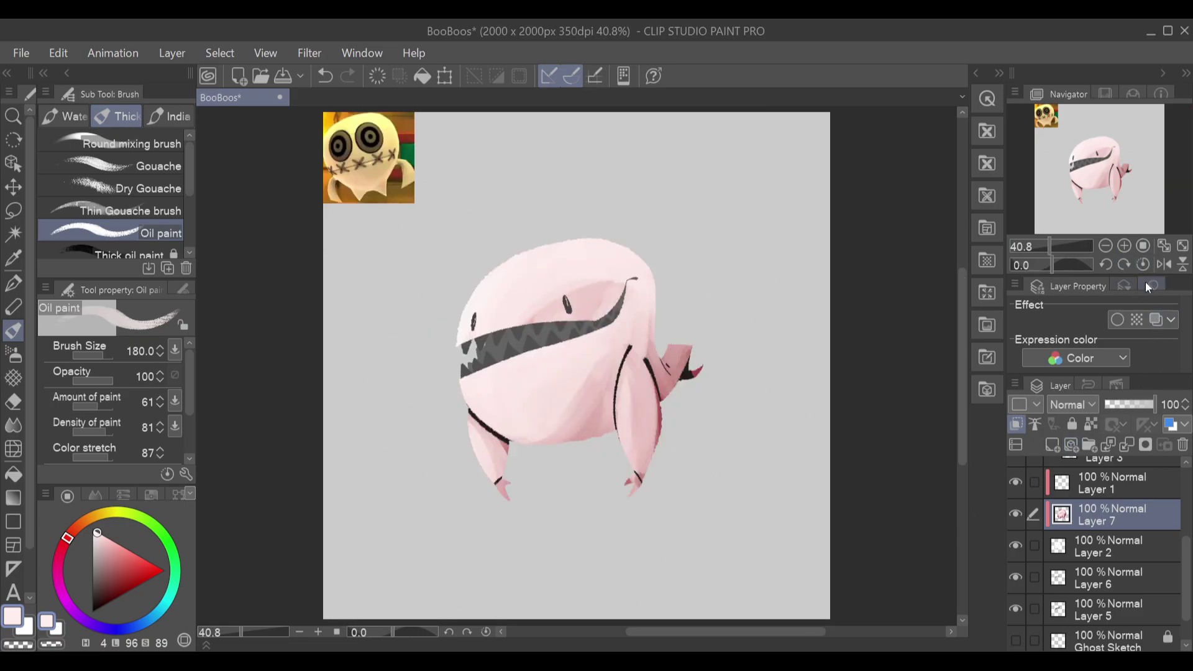
Step: Select Layer 3 inside Folder 1, delete it, and undo the deletion
{"action": "scroll", "coordinate": [1113, 547], "scroll_direction": "up", "scroll_amount": 3}
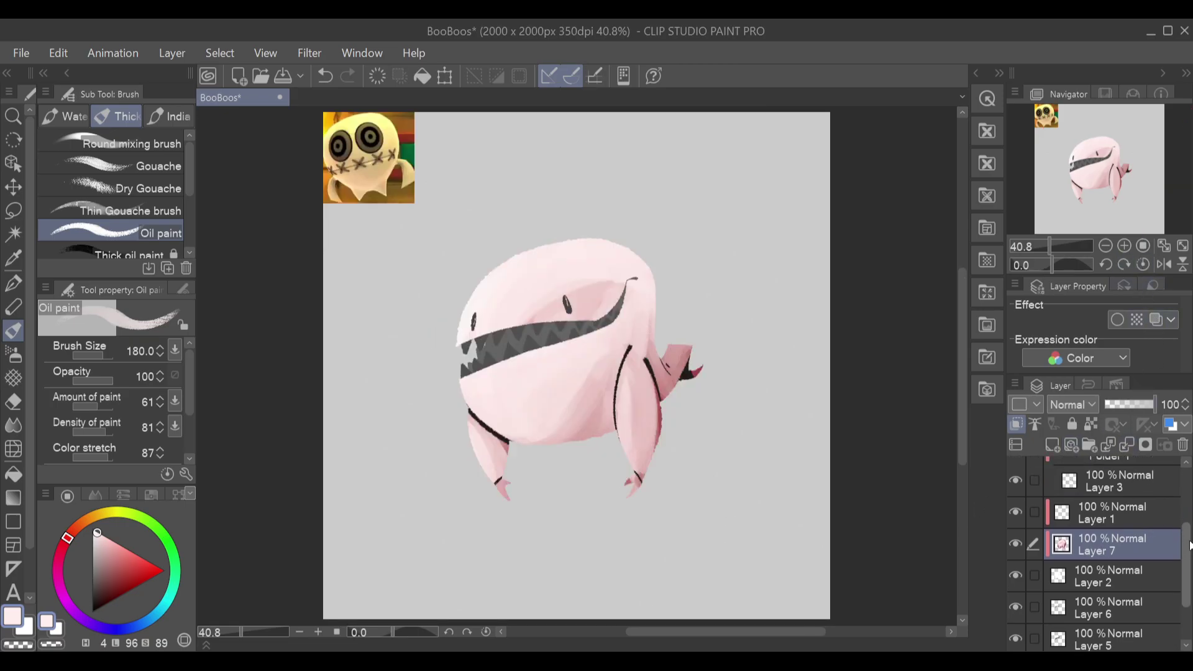
{"action": "left_click", "coordinate": [1122, 532]}
{"action": "left_click", "coordinate": [1018, 532]}
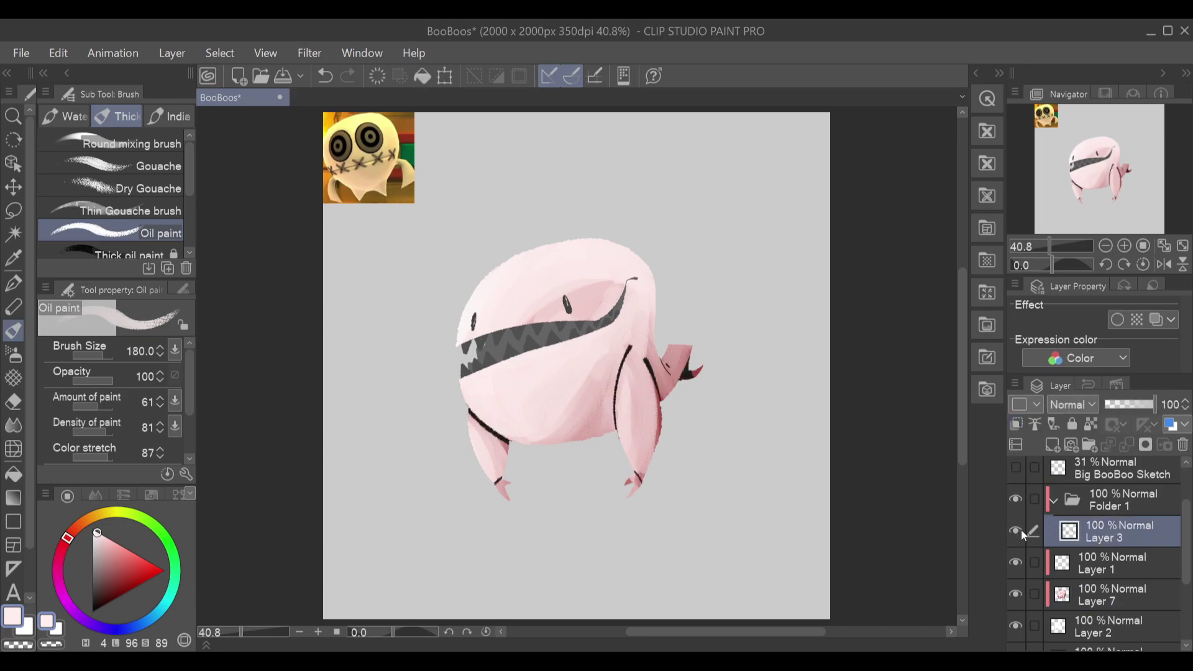
{"action": "left_click", "coordinate": [1185, 451]}
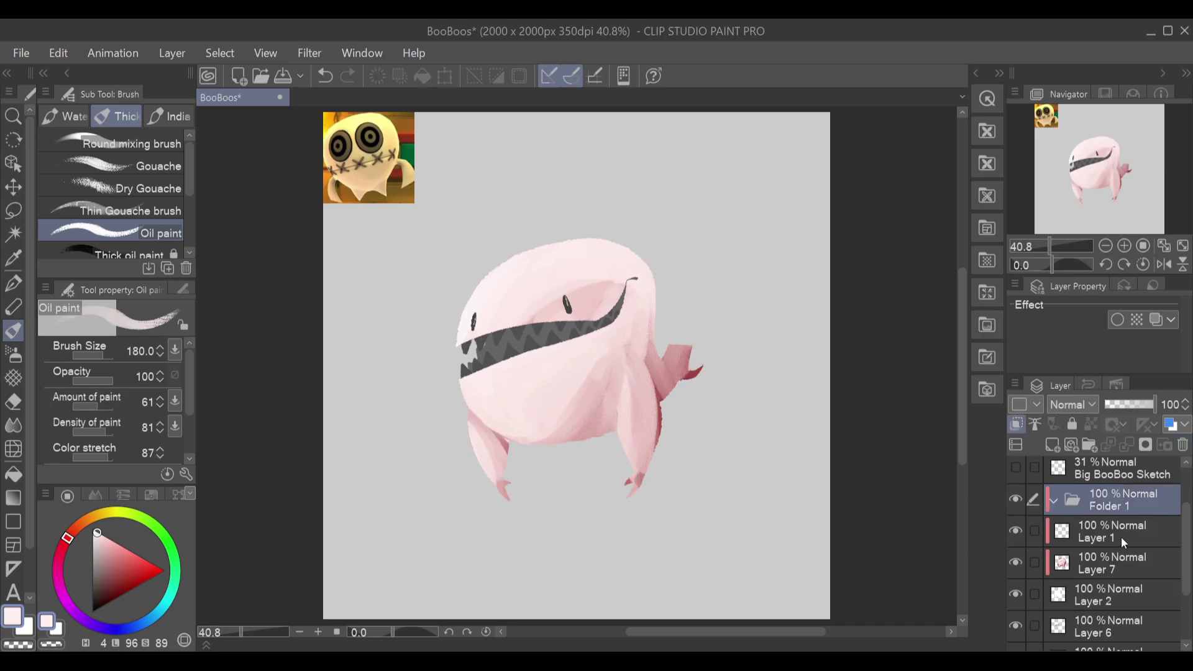
{"action": "key", "text": "ctrl+z"}
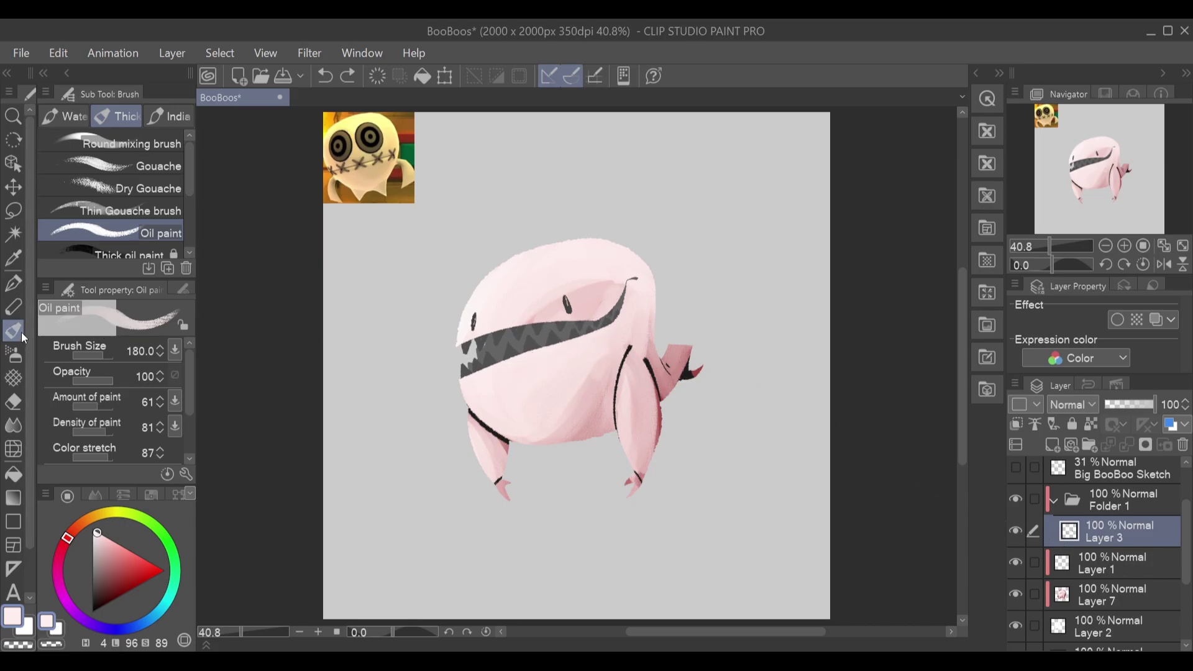
Step: Clear the old black lines on Layer 3 and try grey and black oil paint strokes along the near arm, undoing both
{"action": "left_click_drag", "start_coordinate": [122, 553], "coordinate": [101, 561]}
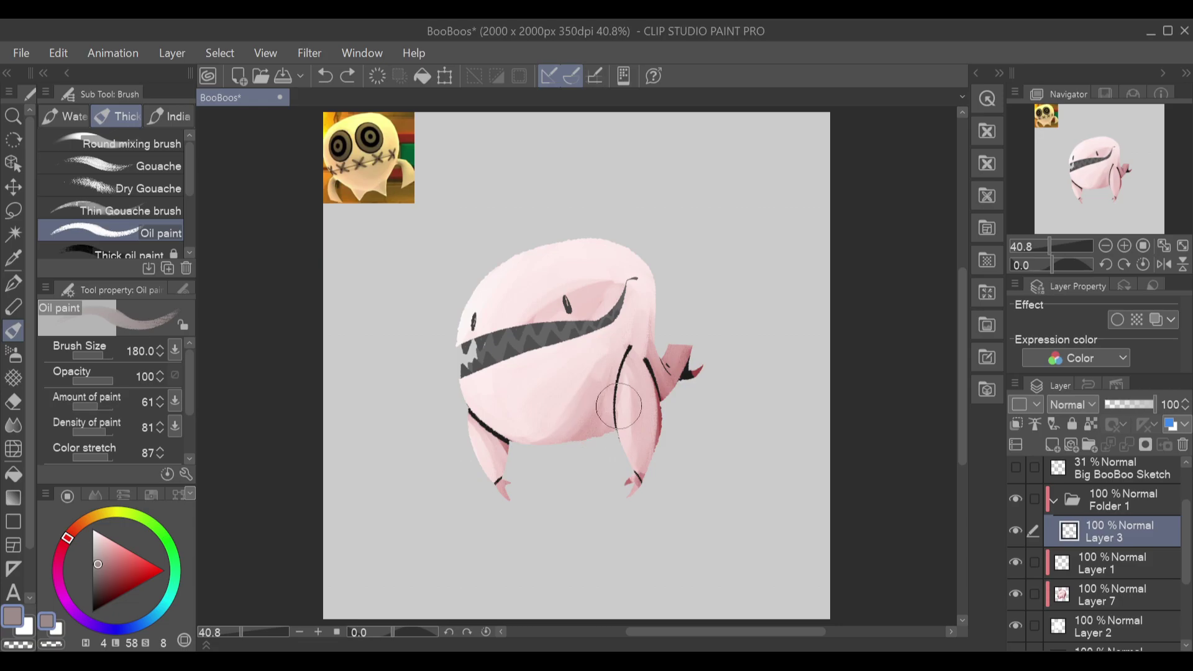
{"action": "left_click_drag", "start_coordinate": [623, 361], "coordinate": [623, 429]}
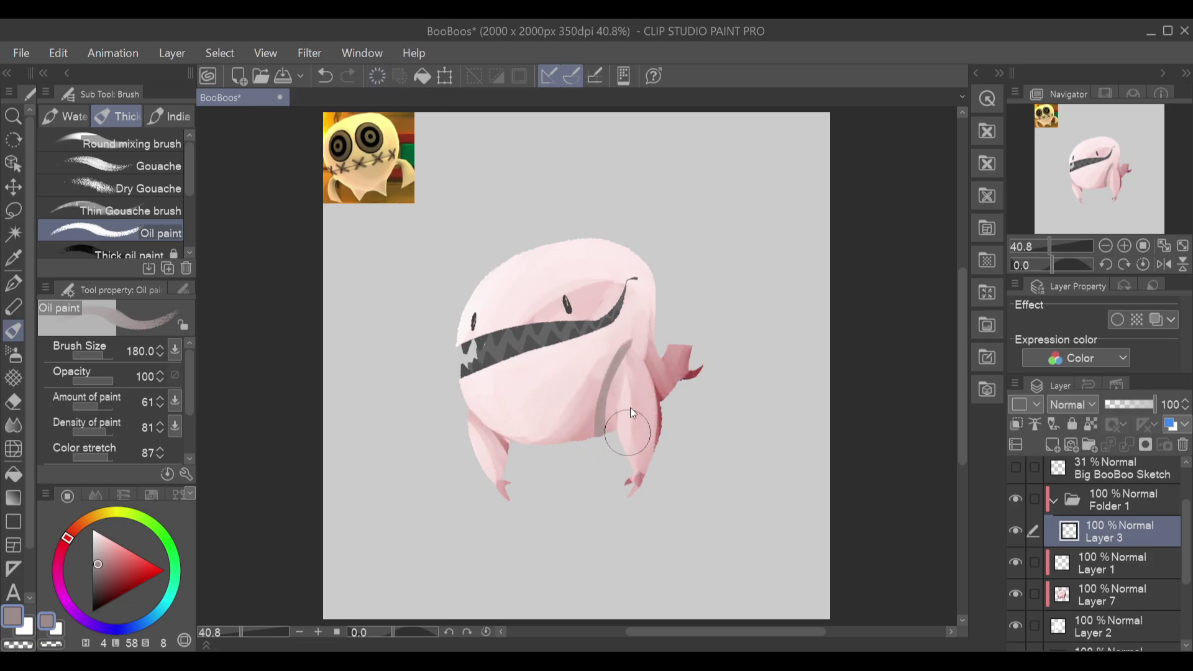
{"action": "key", "text": "ctrl+z"}
{"action": "left_click_drag", "start_coordinate": [110, 566], "coordinate": [92, 613]}
{"action": "mouse_move", "coordinate": [624, 354]}
{"action": "left_mouse_down"}
{"action": "mouse_move", "coordinate": [609, 397]}
{"action": "mouse_move", "coordinate": [620, 461]}
{"action": "left_mouse_up"}
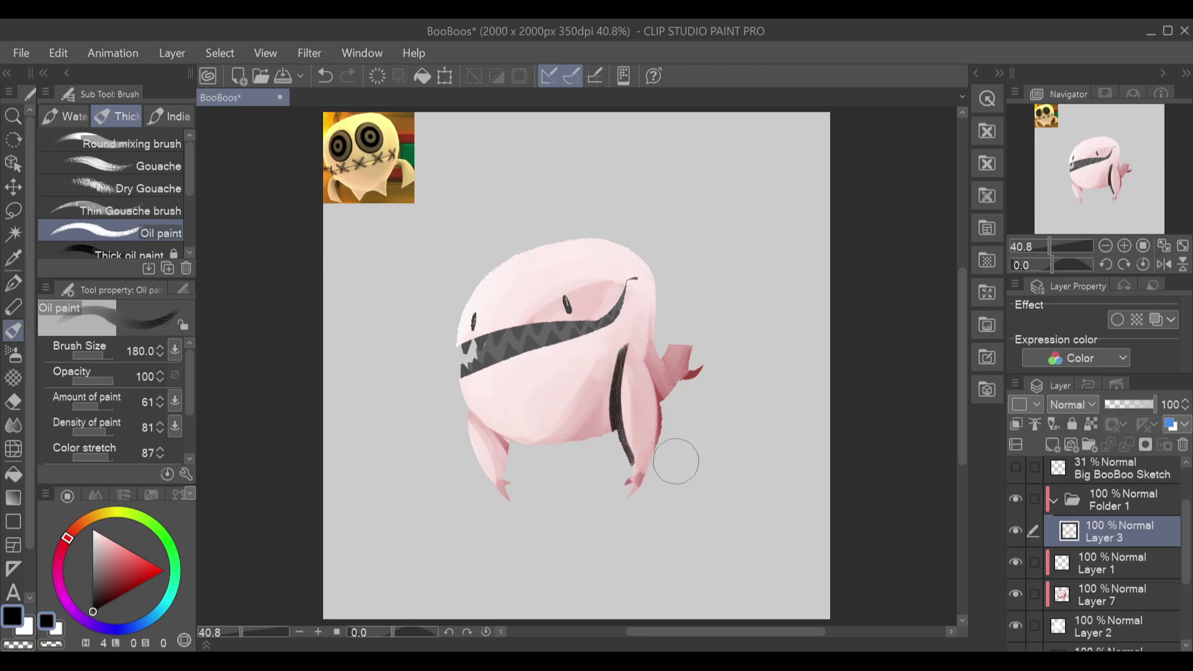
{"action": "key", "text": "ctrl+z"}
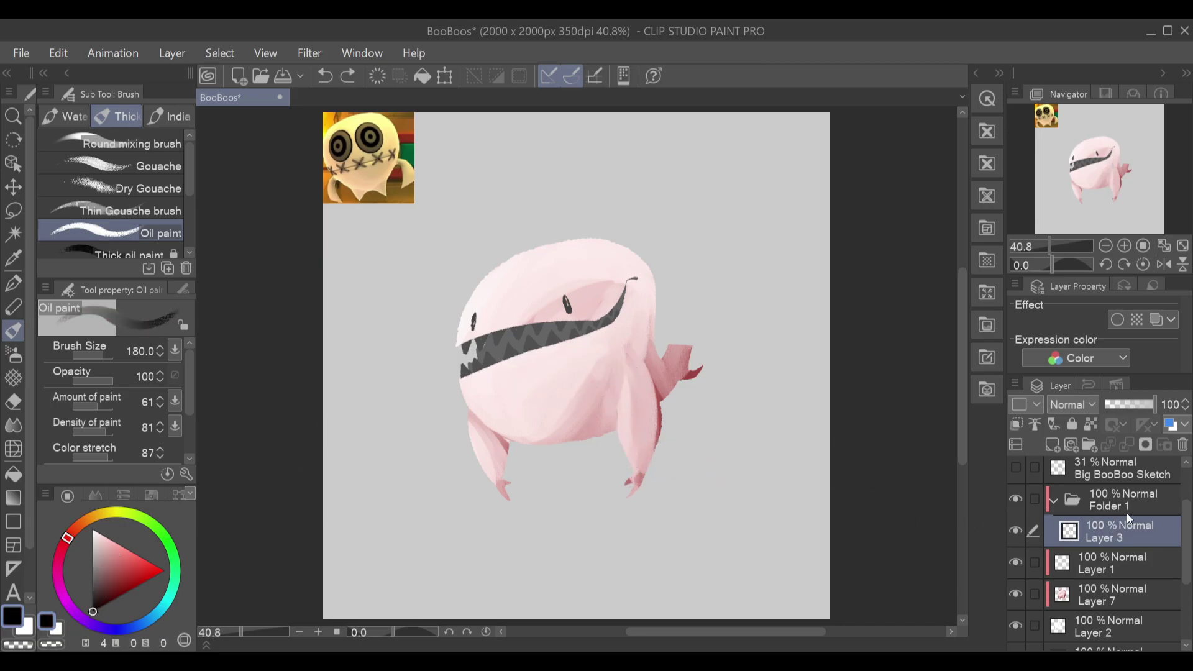
Step: Turn off clipping for Folder 1 and try a black oil paint stroke on Layer 3 along the near arm, undoing it
{"action": "left_click", "coordinate": [1130, 508]}
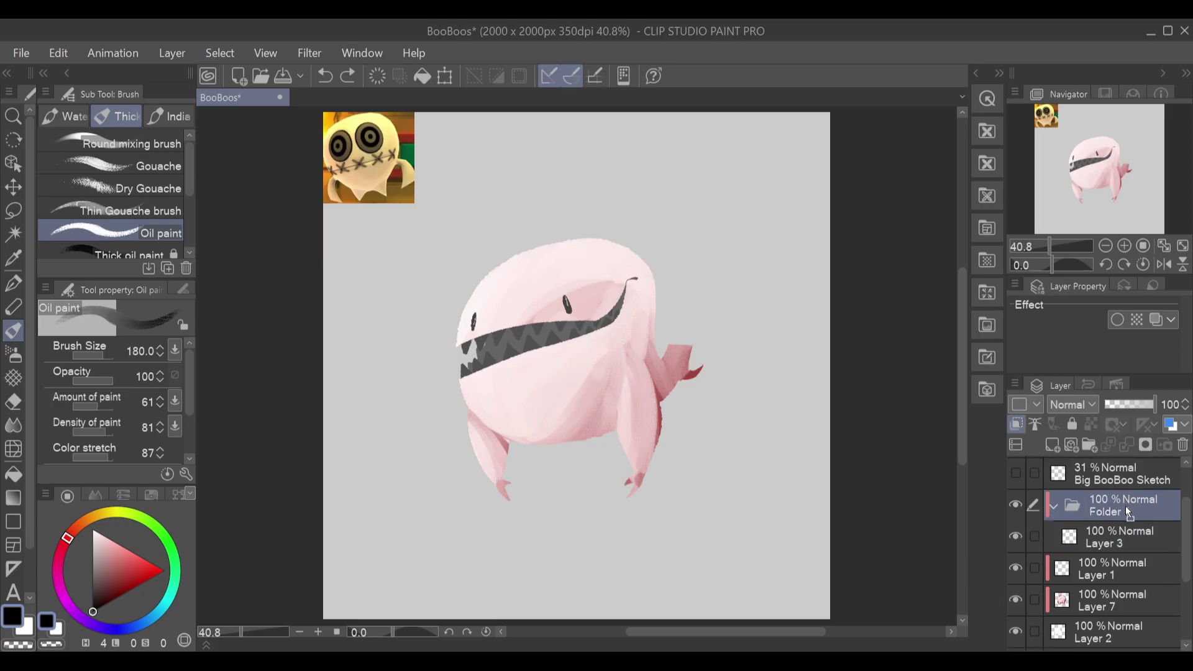
{"action": "left_click", "coordinate": [1017, 425]}
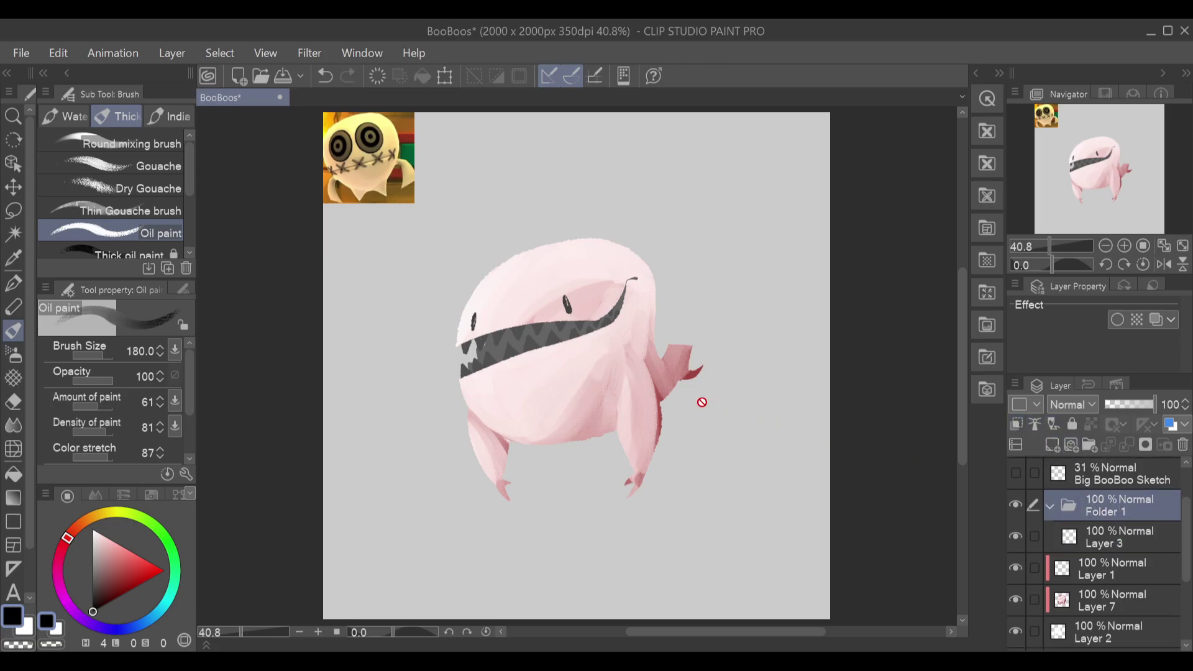
{"action": "left_click", "coordinate": [1106, 541]}
{"action": "mouse_move", "coordinate": [638, 367]}
{"action": "left_mouse_down"}
{"action": "mouse_move", "coordinate": [612, 402]}
{"action": "mouse_move", "coordinate": [633, 473]}
{"action": "left_mouse_up"}
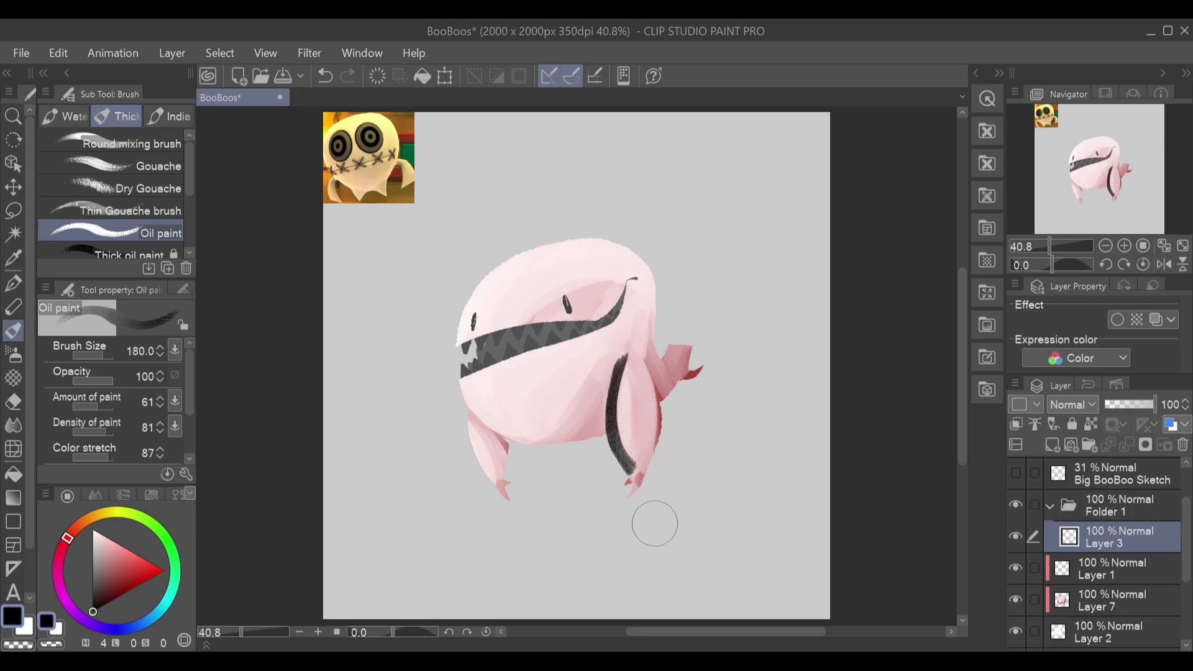
{"action": "key", "text": "ctrl+z"}
Step: Try black Brush pen 2 strokes along the near arm's front edge, undoing each one
{"action": "left_click", "coordinate": [168, 116]}
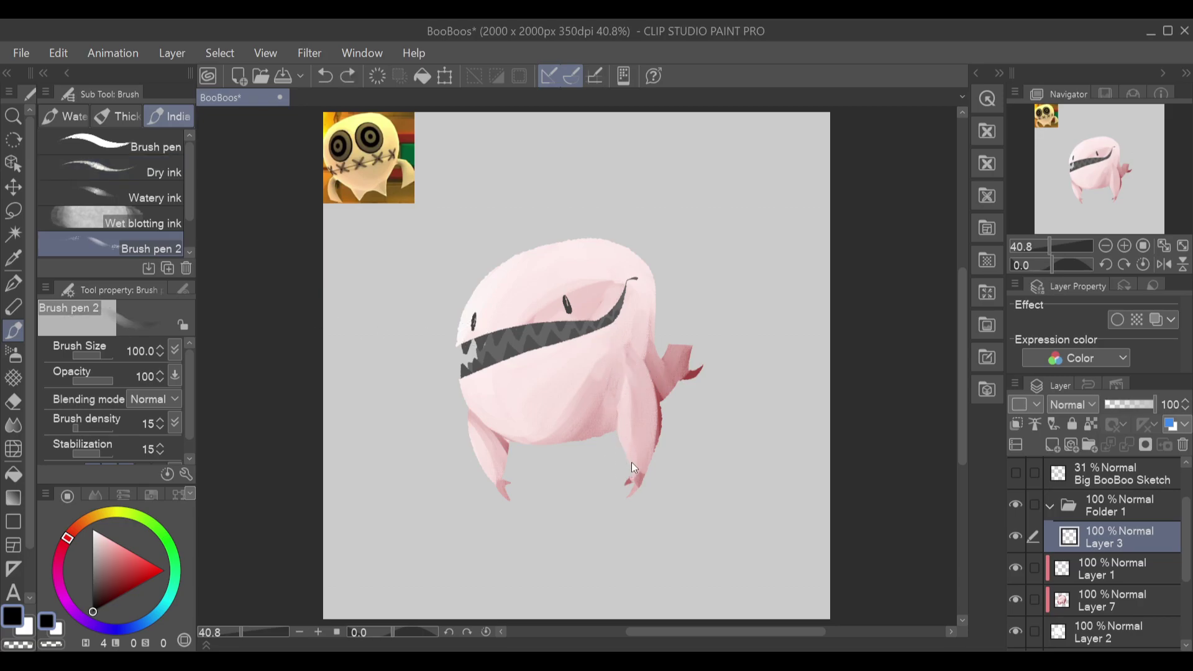
{"action": "left_click_drag", "start_coordinate": [621, 434], "coordinate": [625, 361]}
{"action": "key", "text": "ctrl+z"}
{"action": "mouse_move", "coordinate": [637, 473]}
{"action": "left_mouse_down"}
{"action": "mouse_move", "coordinate": [617, 389]}
{"action": "mouse_move", "coordinate": [626, 363]}
{"action": "left_mouse_up"}
{"action": "key", "text": "ctrl+z"}
{"action": "left_click_drag", "start_coordinate": [636, 466], "coordinate": [622, 366]}
{"action": "key", "text": "ctrl+z"}
Step: Ink the near arm's front edge in black with the Brush pen at size 70, undoing the unwanted strokes
{"action": "left_click", "coordinate": [112, 144]}
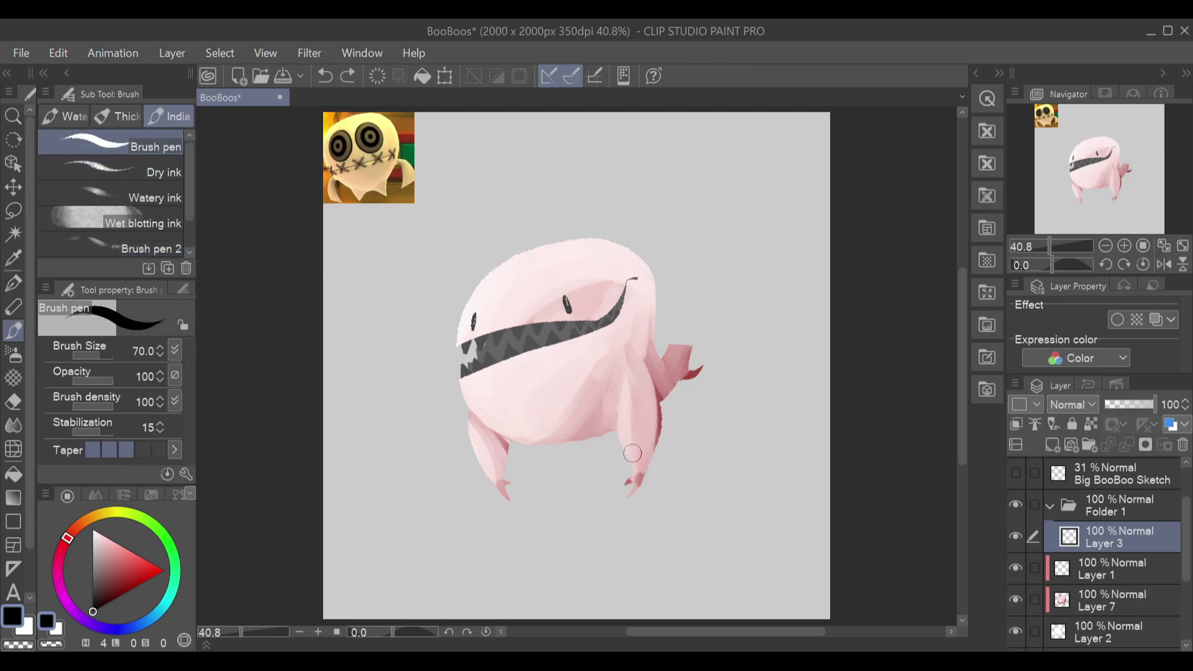
{"action": "key", "text": "ctrl+z"}
{"action": "left_click_drag", "start_coordinate": [616, 430], "coordinate": [629, 373]}
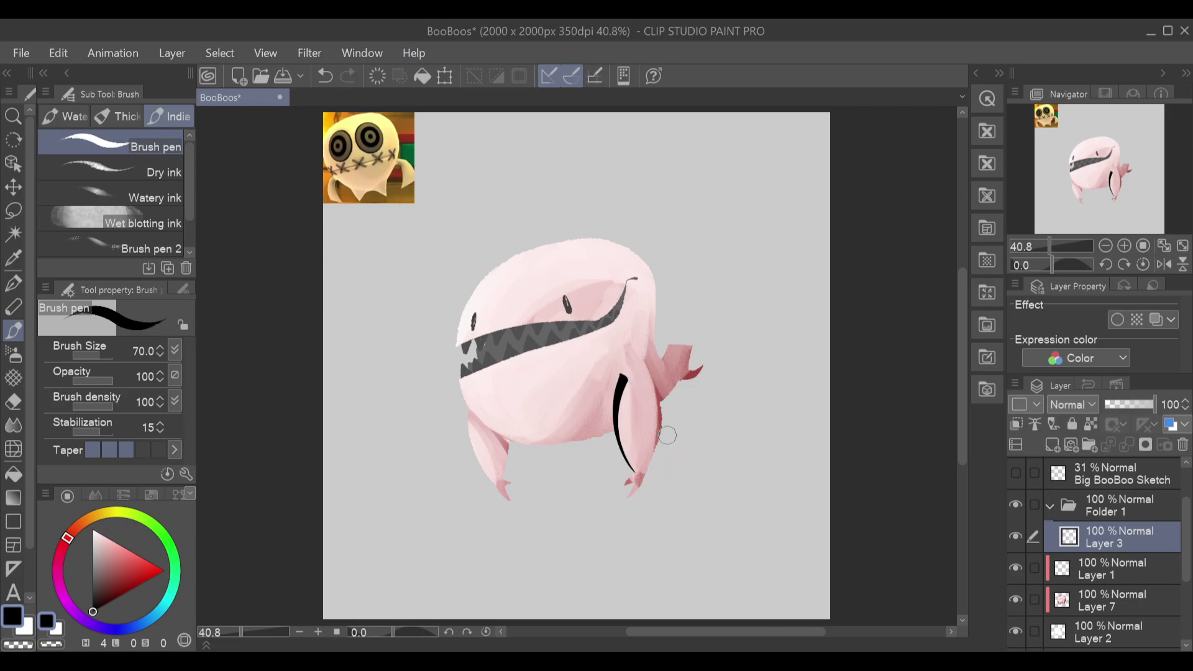
{"action": "key", "text": "ctrl+z"}
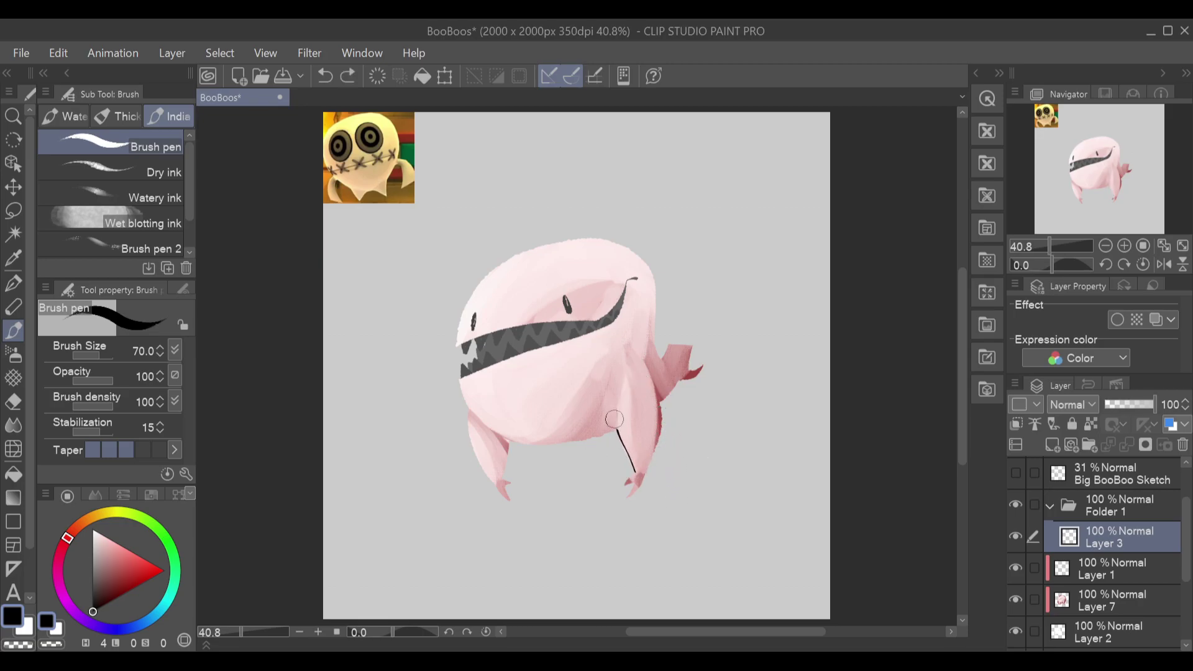
{"action": "key", "text": "ctrl+z"}
{"action": "left_click_drag", "start_coordinate": [621, 440], "coordinate": [627, 368]}
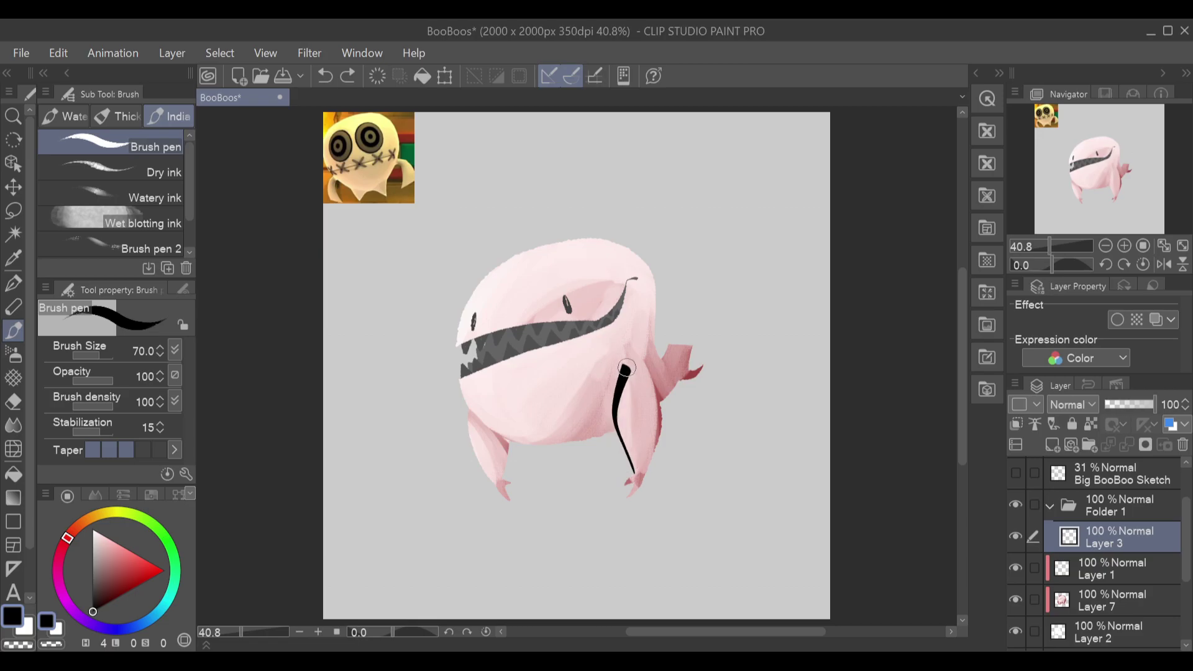
{"action": "key", "text": "ctrl+z"}
{"action": "key", "text": "ctrl+z"}
Step: Ink the near arm's back edge and the belly's underside in black, undoing the unwanted strokes
{"action": "left_click_drag", "start_coordinate": [644, 475], "coordinate": [648, 360]}
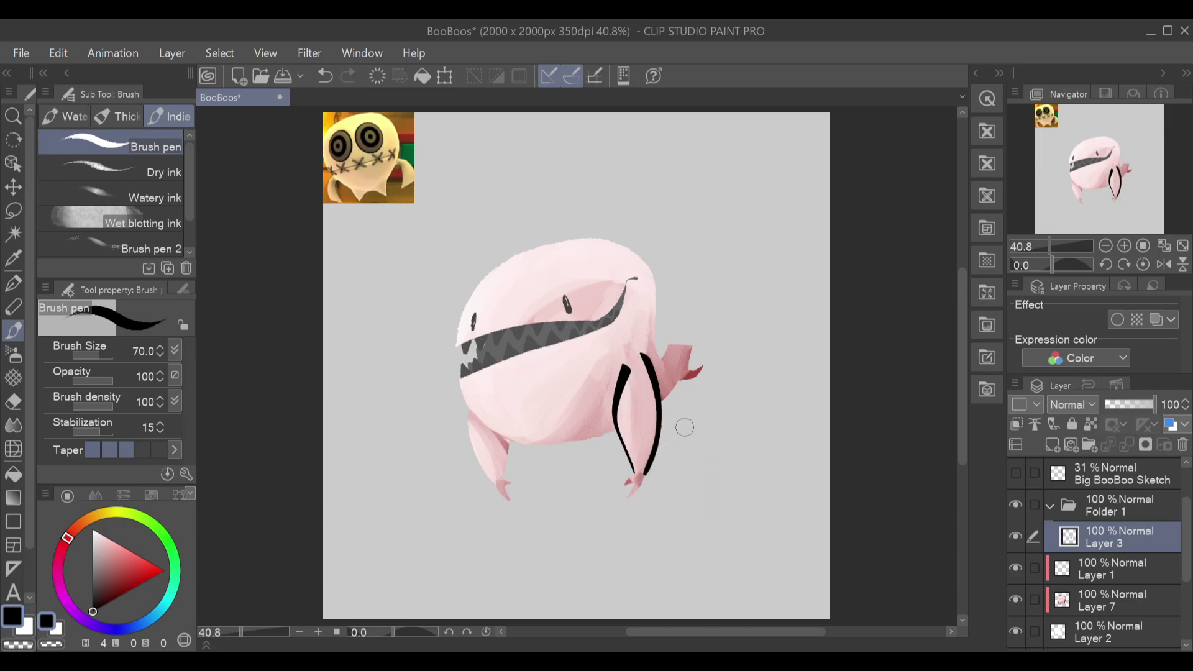
{"action": "key", "text": "ctrl+z"}
{"action": "mouse_move", "coordinate": [458, 378]}
{"action": "left_mouse_down"}
{"action": "mouse_move", "coordinate": [535, 442]}
{"action": "mouse_move", "coordinate": [552, 443]}
{"action": "left_mouse_up"}
{"action": "key", "text": "ctrl+z"}
{"action": "left_click_drag", "start_coordinate": [459, 379], "coordinate": [572, 440]}
{"action": "key", "text": "ctrl+z"}
{"action": "left_click_drag", "start_coordinate": [460, 381], "coordinate": [610, 430]}
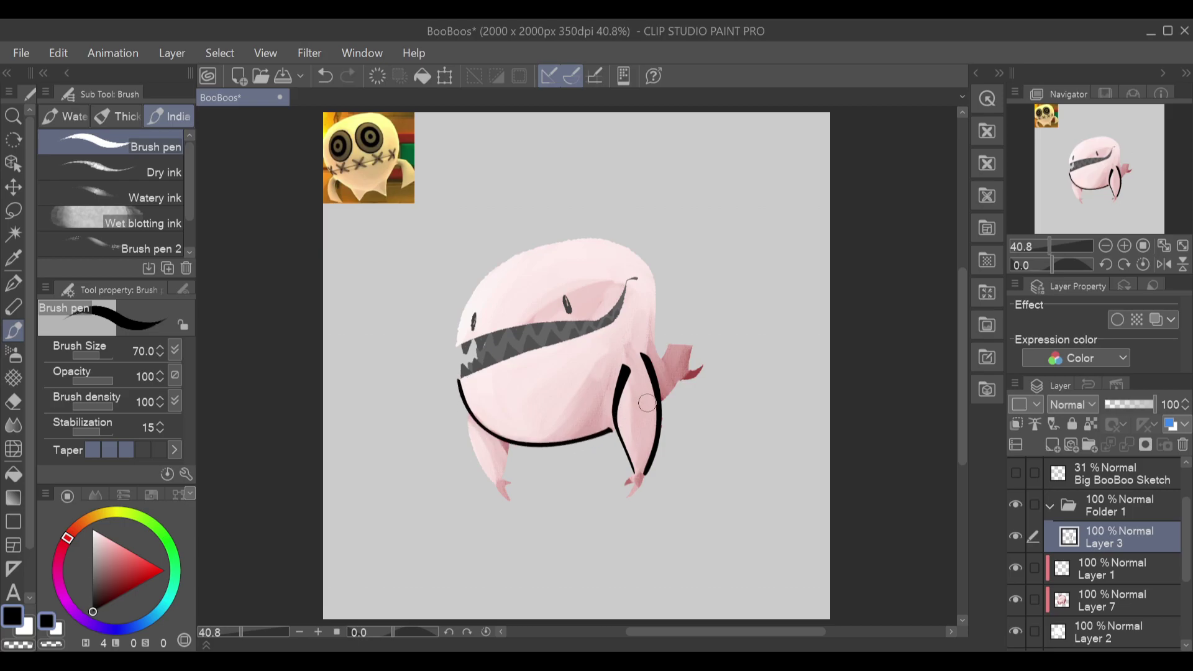
Step: Ink the far arm's outer edge in black from the belly down to the claw tip, undoing the unwanted strokes
{"action": "left_click_drag", "start_coordinate": [469, 417], "coordinate": [483, 466]}
{"action": "key", "text": "ctrl+z"}
{"action": "key", "text": "ctrl+z"}
{"action": "left_click_drag", "start_coordinate": [489, 487], "coordinate": [466, 411]}
{"action": "key", "text": "ctrl+z"}
{"action": "left_click_drag", "start_coordinate": [506, 498], "coordinate": [468, 415]}
{"action": "key", "text": "ctrl+z"}
{"action": "left_click_drag", "start_coordinate": [504, 485], "coordinate": [512, 503]}
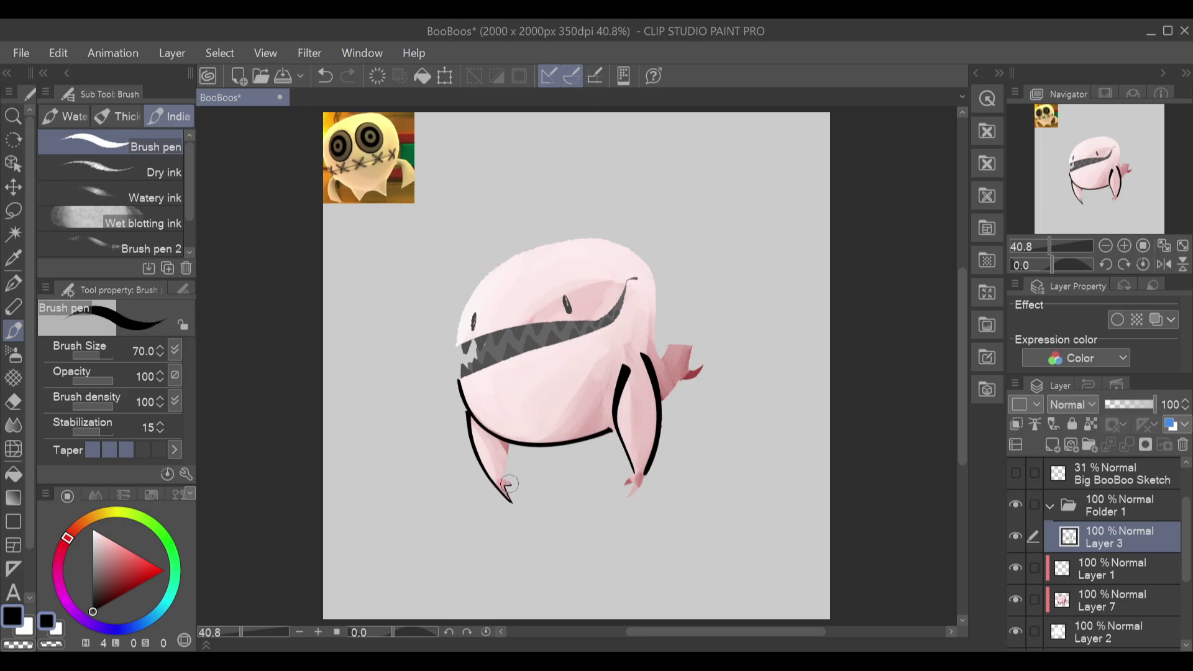
{"action": "key", "text": "ctrl+z"}
{"action": "key", "text": "ctrl+z"}
Step: Ink the far arm's inner edge and fill a black shadow wedge where the arm meets the belly
{"action": "mouse_move", "coordinate": [501, 450]}
{"action": "left_mouse_down"}
{"action": "mouse_move", "coordinate": [491, 435]}
{"action": "mouse_move", "coordinate": [513, 439]}
{"action": "left_mouse_up"}
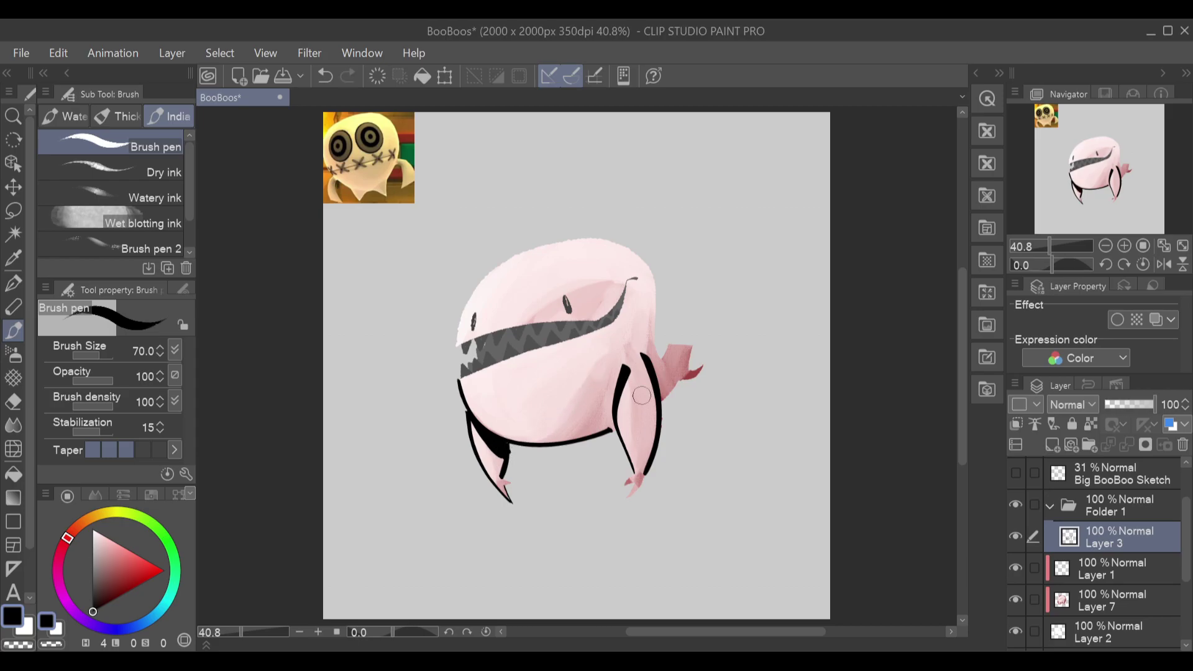
{"action": "key", "text": "ctrl+z"}
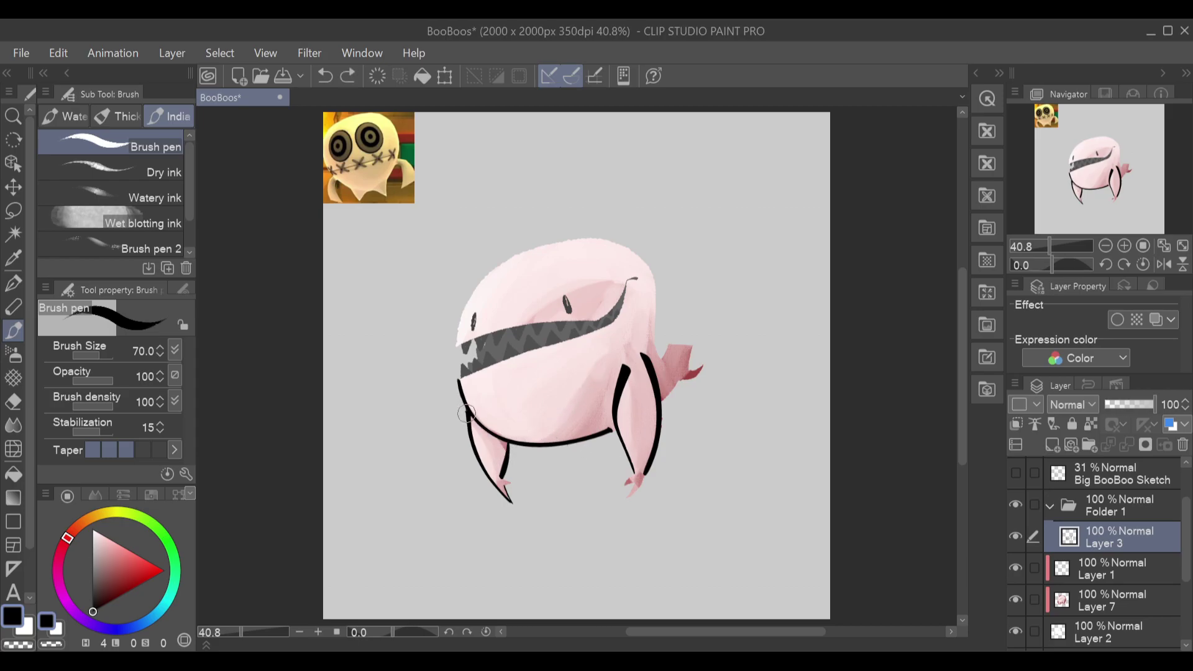
{"action": "mouse_move", "coordinate": [474, 421]}
{"action": "left_mouse_down"}
{"action": "mouse_move", "coordinate": [503, 453]}
{"action": "mouse_move", "coordinate": [495, 442]}
{"action": "left_mouse_up"}
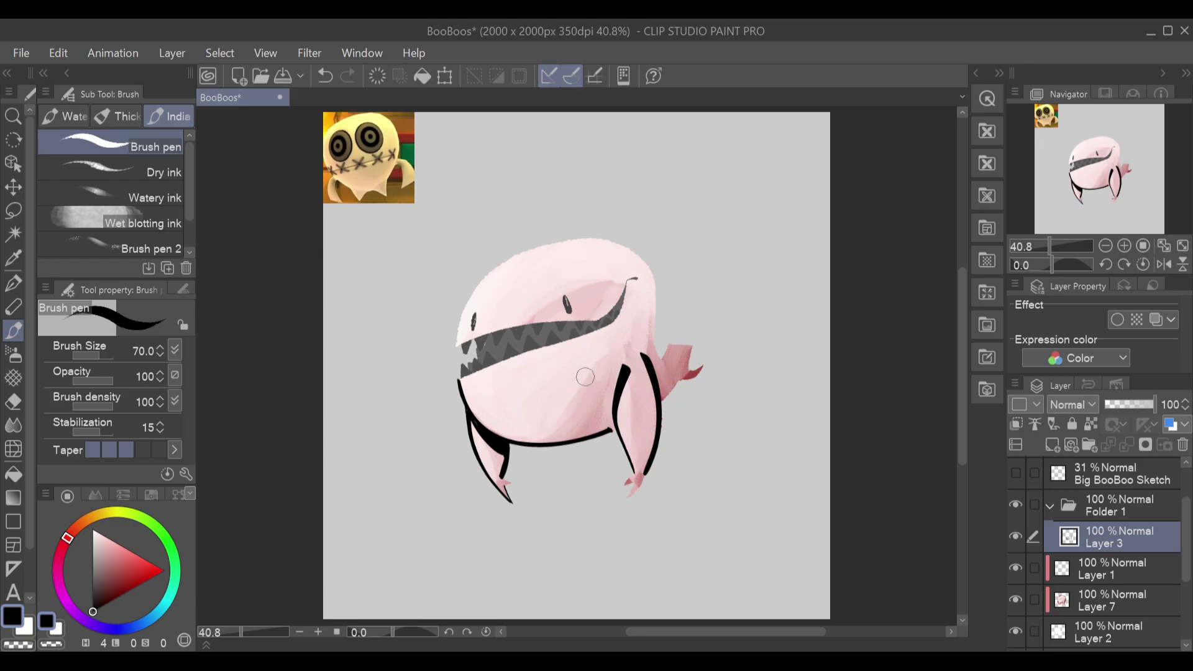
Step: Ink the mouth's lower edge in black from the front of the jaw to the mouth corner, undoing the unwanted strokes
{"action": "left_click_drag", "start_coordinate": [457, 379], "coordinate": [575, 329]}
{"action": "key", "text": "ctrl+z"}
{"action": "left_click_drag", "start_coordinate": [458, 379], "coordinate": [606, 321]}
{"action": "key", "text": "ctrl+z"}
{"action": "left_click_drag", "start_coordinate": [457, 379], "coordinate": [610, 323]}
{"action": "key", "text": "ctrl+z"}
{"action": "left_click_drag", "start_coordinate": [458, 378], "coordinate": [608, 322]}
{"action": "key", "text": "ctrl+z"}
{"action": "mouse_move", "coordinate": [458, 379]}
{"action": "left_mouse_down"}
{"action": "mouse_move", "coordinate": [602, 327]}
{"action": "mouse_move", "coordinate": [628, 283]}
{"action": "mouse_move", "coordinate": [597, 330]}
{"action": "left_mouse_up"}
{"action": "key", "text": "ctrl+z"}
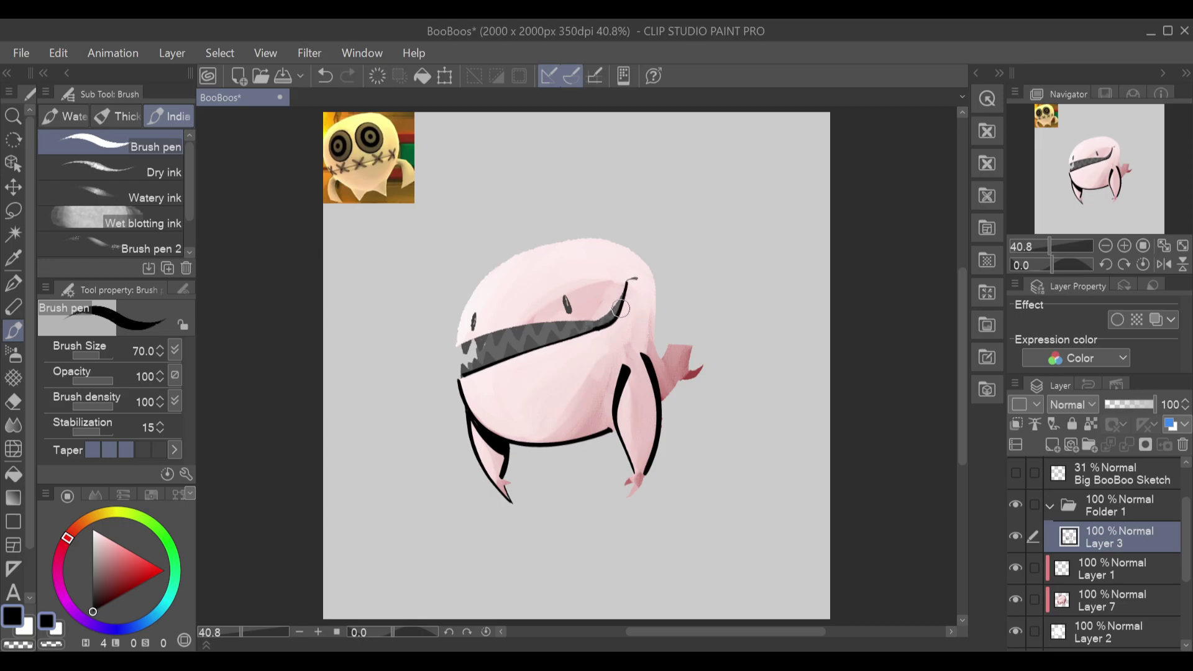
{"action": "mouse_move", "coordinate": [466, 340]}
{"action": "left_mouse_down"}
{"action": "mouse_move", "coordinate": [461, 314]}
{"action": "mouse_move", "coordinate": [516, 250]}
{"action": "mouse_move", "coordinate": [458, 330]}
{"action": "mouse_move", "coordinate": [495, 268]}
{"action": "mouse_move", "coordinate": [541, 245]}
{"action": "left_mouse_up"}
{"action": "key", "text": "ctrl+z"}
{"action": "key", "text": "ctrl+z"}
{"action": "key", "text": "ctrl+z"}
{"action": "mouse_move", "coordinate": [453, 345]}
{"action": "left_mouse_down"}
{"action": "mouse_move", "coordinate": [480, 283]}
{"action": "mouse_move", "coordinate": [563, 241]}
{"action": "left_mouse_up"}
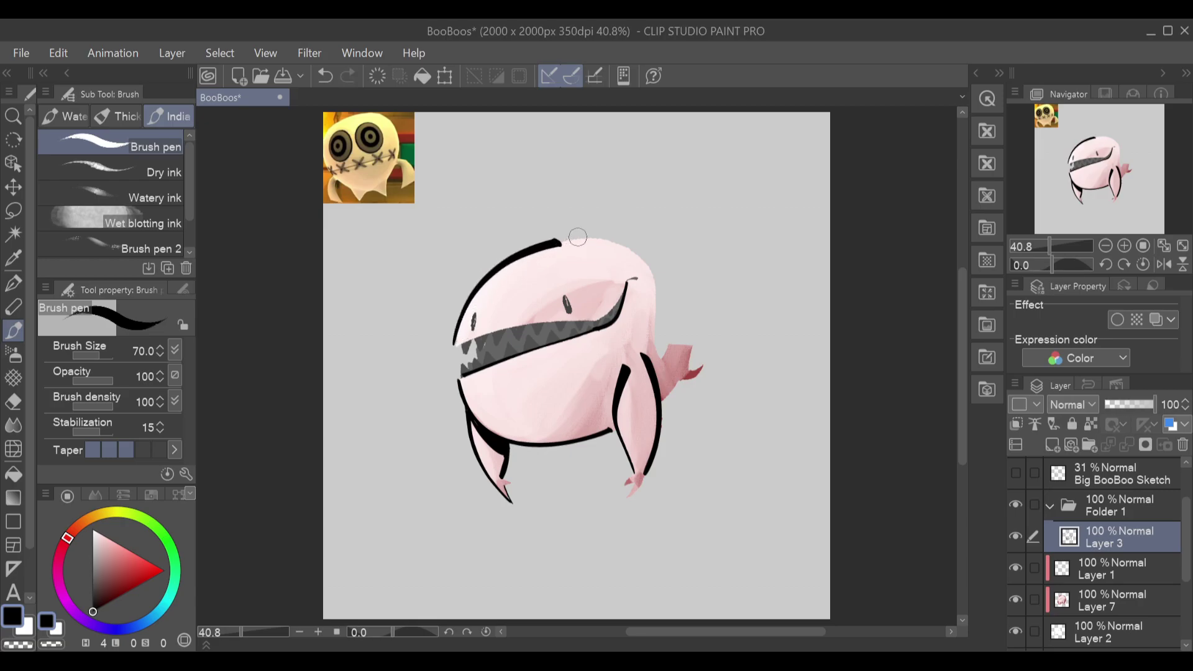
{"action": "left_click", "coordinate": [1124, 250]}
{"action": "key", "text": "ctrl+z"}
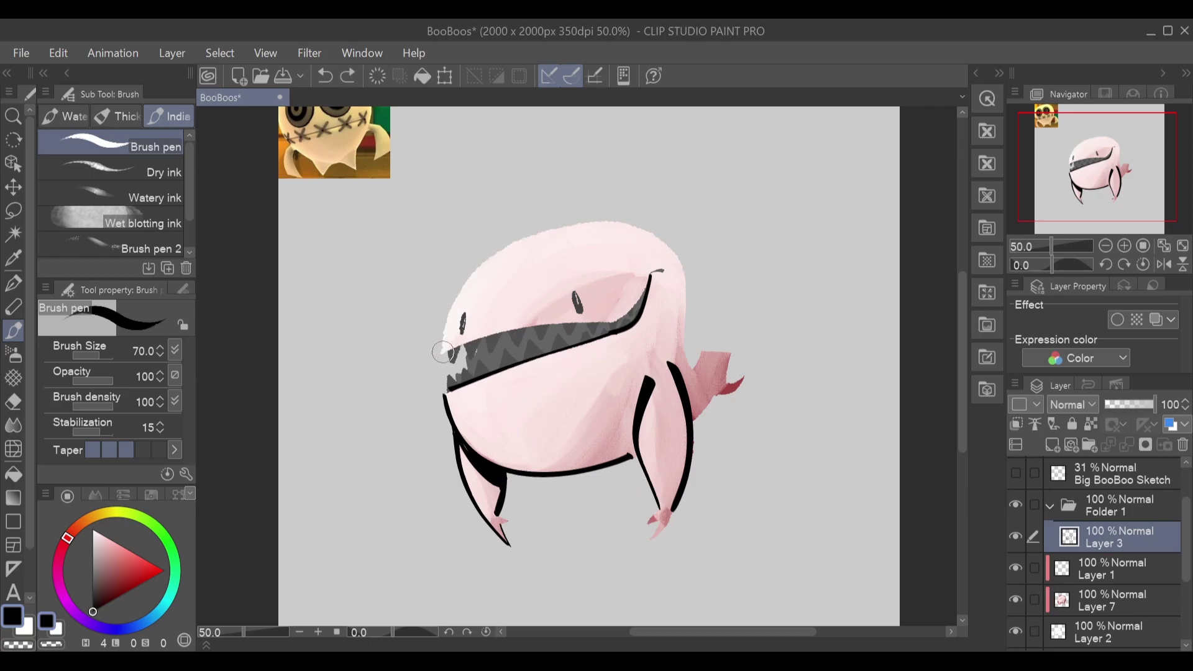
{"action": "mouse_move", "coordinate": [442, 345]}
{"action": "left_mouse_down"}
{"action": "mouse_move", "coordinate": [455, 296]}
{"action": "mouse_move", "coordinate": [510, 243]}
{"action": "mouse_move", "coordinate": [585, 223]}
{"action": "mouse_move", "coordinate": [693, 257]}
{"action": "left_mouse_up"}
{"action": "key", "text": "ctrl+z"}
{"action": "mouse_move", "coordinate": [683, 348]}
{"action": "left_mouse_down"}
{"action": "mouse_move", "coordinate": [684, 264]}
{"action": "mouse_move", "coordinate": [628, 226]}
{"action": "mouse_move", "coordinate": [587, 225]}
{"action": "mouse_move", "coordinate": [503, 251]}
{"action": "mouse_move", "coordinate": [468, 282]}
{"action": "mouse_move", "coordinate": [443, 349]}
{"action": "left_mouse_up"}
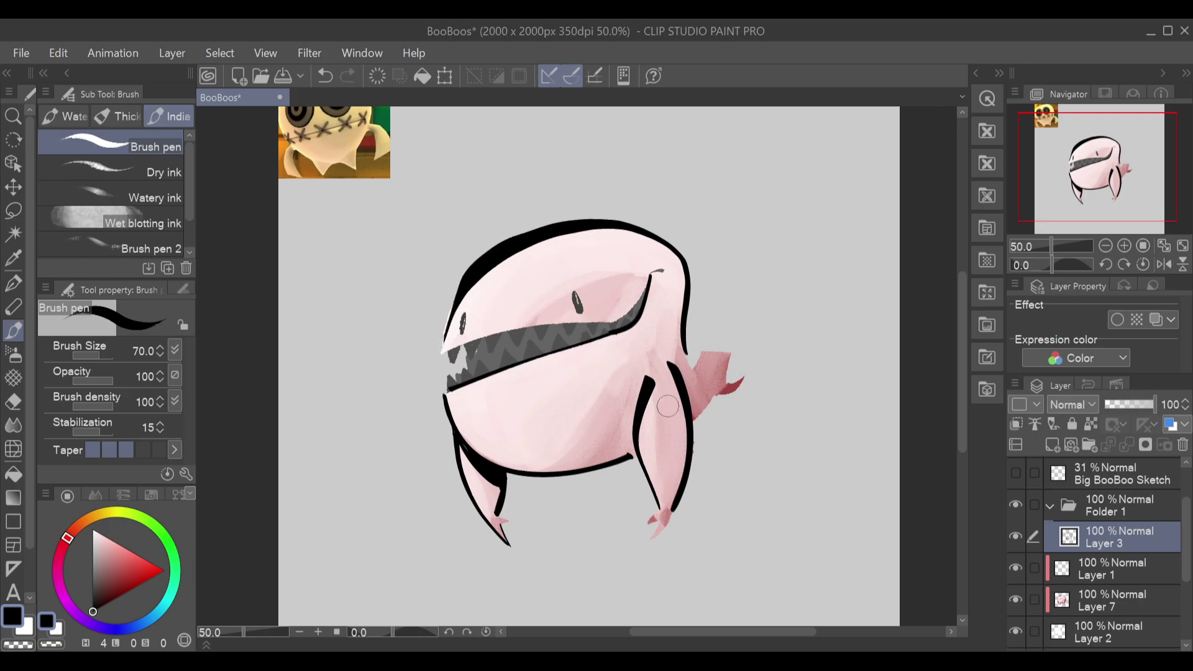
{"action": "key", "text": "ctrl+z"}
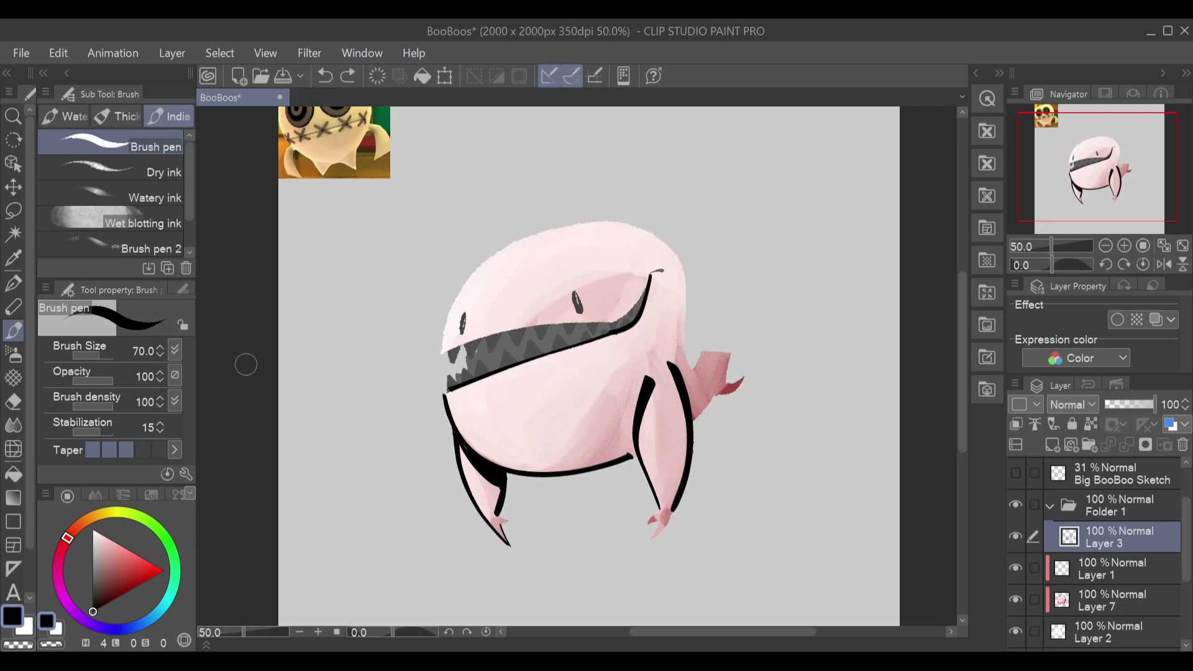
Step: Raise the brush pen's stabilization to 26 and ink the head's front contour in black from the upper jaw tip to the crown
{"action": "left_click_drag", "start_coordinate": [99, 431], "coordinate": [104, 431]}
{"action": "mouse_move", "coordinate": [442, 355]}
{"action": "left_mouse_down"}
{"action": "mouse_move", "coordinate": [458, 289]}
{"action": "mouse_move", "coordinate": [489, 257]}
{"action": "mouse_move", "coordinate": [575, 230]}
{"action": "left_mouse_up"}
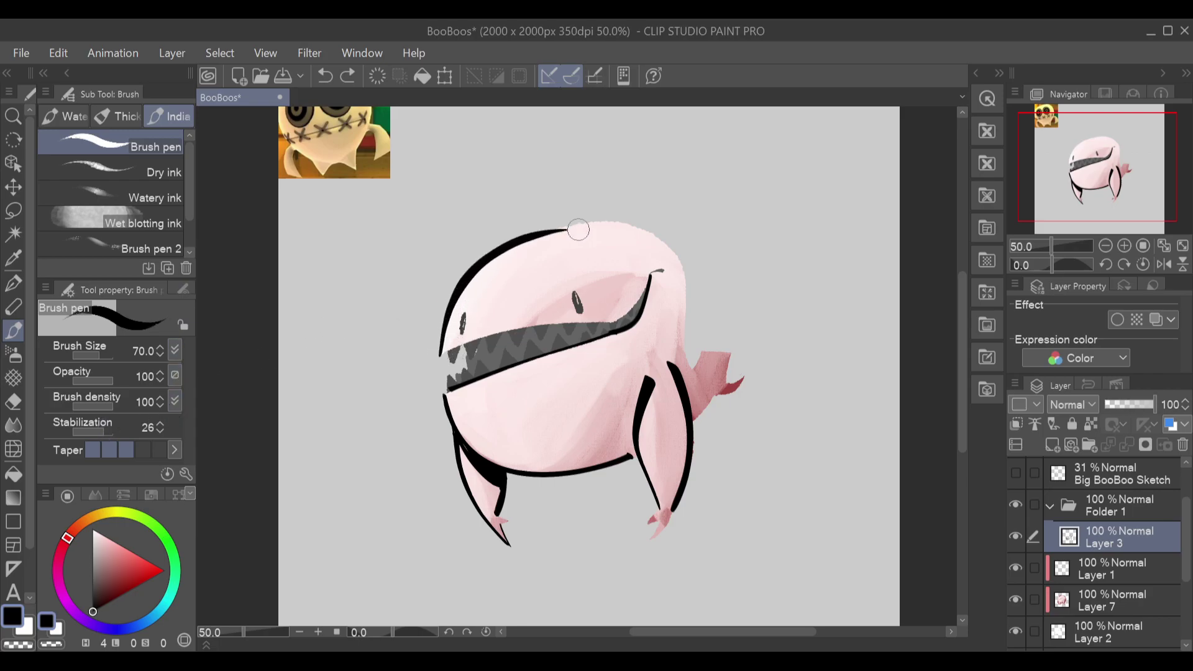
{"action": "key", "text": "ctrl+z"}
{"action": "mouse_move", "coordinate": [440, 353]}
{"action": "left_mouse_down"}
{"action": "mouse_move", "coordinate": [451, 308]}
{"action": "mouse_move", "coordinate": [515, 241]}
{"action": "mouse_move", "coordinate": [607, 229]}
{"action": "mouse_move", "coordinate": [549, 232]}
{"action": "mouse_move", "coordinate": [475, 280]}
{"action": "left_mouse_up"}
{"action": "key", "text": "ctrl+z"}
{"action": "key", "text": "ctrl+z"}
{"action": "mouse_move", "coordinate": [559, 228]}
{"action": "left_mouse_down"}
{"action": "mouse_move", "coordinate": [476, 264]}
{"action": "mouse_move", "coordinate": [446, 314]}
{"action": "mouse_move", "coordinate": [443, 356]}
{"action": "left_mouse_up"}
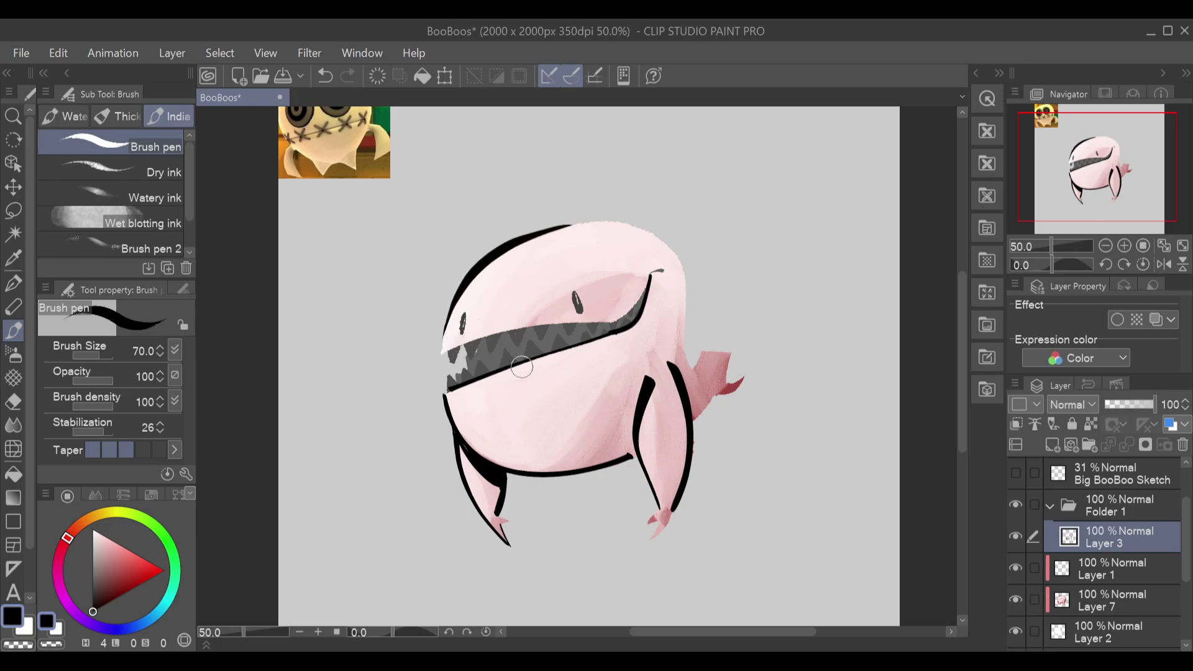
Step: Ink the back contour in black from the rear of the crown down to the tail base, undoing the unwanted strokes
{"action": "left_click_drag", "start_coordinate": [683, 266], "coordinate": [680, 354]}
{"action": "key", "text": "ctrl+z"}
{"action": "left_click_drag", "start_coordinate": [679, 260], "coordinate": [694, 376]}
{"action": "key", "text": "ctrl+z"}
{"action": "left_click_drag", "start_coordinate": [679, 261], "coordinate": [695, 377]}
{"action": "key", "text": "ctrl+z"}
{"action": "left_click_drag", "start_coordinate": [670, 248], "coordinate": [694, 377]}
{"action": "key", "text": "ctrl+z"}
{"action": "mouse_move", "coordinate": [660, 235]}
{"action": "left_mouse_down"}
{"action": "mouse_move", "coordinate": [683, 276]}
{"action": "mouse_move", "coordinate": [694, 376]}
{"action": "left_mouse_up"}
{"action": "key", "text": "ctrl+z"}
{"action": "mouse_move", "coordinate": [650, 233]}
{"action": "left_mouse_down"}
{"action": "mouse_move", "coordinate": [685, 280]}
{"action": "mouse_move", "coordinate": [694, 376]}
{"action": "mouse_move", "coordinate": [665, 248]}
{"action": "mouse_move", "coordinate": [710, 406]}
{"action": "left_mouse_up"}
{"action": "key", "text": "ctrl+z"}
{"action": "key", "text": "ctrl+z"}
{"action": "mouse_move", "coordinate": [643, 230]}
{"action": "left_mouse_down"}
{"action": "mouse_move", "coordinate": [678, 262]}
{"action": "mouse_move", "coordinate": [664, 243]}
{"action": "mouse_move", "coordinate": [678, 263]}
{"action": "mouse_move", "coordinate": [686, 362]}
{"action": "mouse_move", "coordinate": [722, 416]}
{"action": "left_mouse_up"}
{"action": "key", "text": "ctrl+z"}
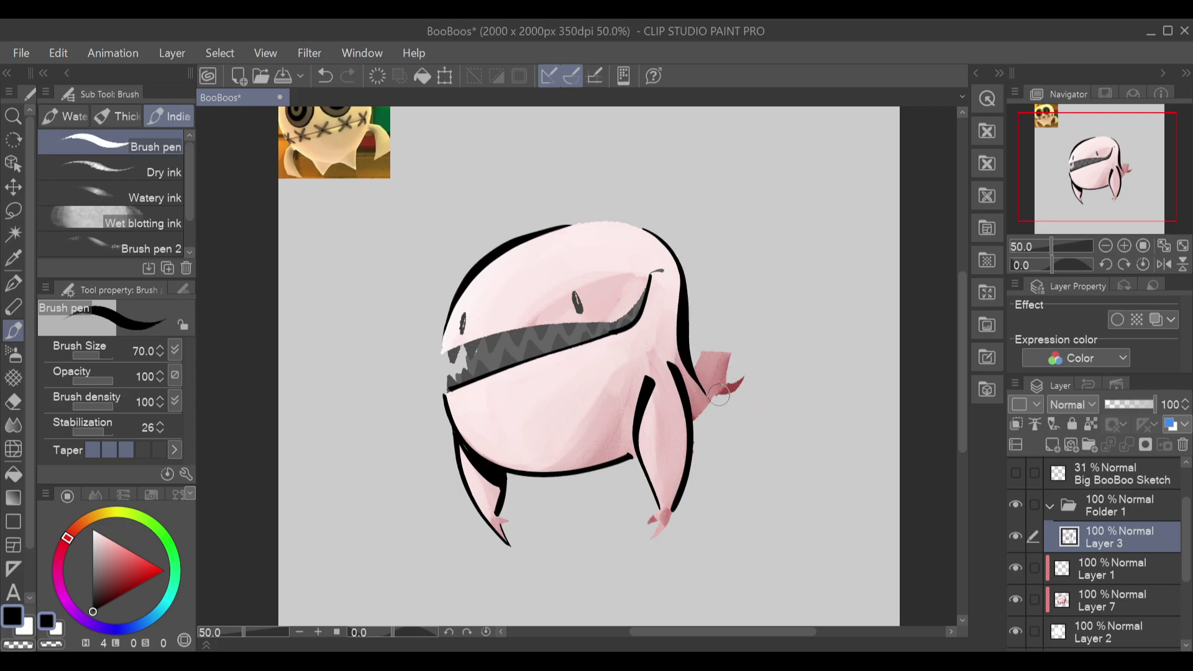
Step: Ink the tail's lower edge in black from the body to the tail tip, undoing the unwanted strokes
{"action": "left_click_drag", "start_coordinate": [716, 396], "coordinate": [686, 428]}
{"action": "key", "text": "ctrl+z"}
{"action": "left_click_drag", "start_coordinate": [721, 381], "coordinate": [683, 435]}
{"action": "mouse_move", "coordinate": [698, 353]}
{"action": "left_mouse_down"}
{"action": "mouse_move", "coordinate": [731, 354]}
{"action": "mouse_move", "coordinate": [700, 353]}
{"action": "mouse_move", "coordinate": [692, 372]}
{"action": "mouse_move", "coordinate": [718, 350]}
{"action": "mouse_move", "coordinate": [742, 384]}
{"action": "mouse_move", "coordinate": [732, 357]}
{"action": "mouse_move", "coordinate": [742, 379]}
{"action": "left_mouse_up"}
{"action": "key", "text": "ctrl+z"}
{"action": "key", "text": "ctrl+z"}
{"action": "key", "text": "ctrl+z"}
{"action": "key", "text": "ctrl+z"}
{"action": "key", "text": "ctrl+z"}
{"action": "key", "text": "ctrl+z"}
{"action": "key", "text": "ctrl+z"}
{"action": "key", "text": "ctrl+z"}
Step: Ink the mouth's upper edge in black from the front of the jaw to the mouth corner, undoing the unwanted strokes
{"action": "mouse_move", "coordinate": [439, 354]}
{"action": "left_mouse_down"}
{"action": "mouse_move", "coordinate": [620, 323]}
{"action": "mouse_move", "coordinate": [538, 322]}
{"action": "mouse_move", "coordinate": [444, 353]}
{"action": "left_mouse_up"}
{"action": "key", "text": "ctrl+z"}
{"action": "key", "text": "ctrl+z"}
{"action": "left_click_drag", "start_coordinate": [622, 325], "coordinate": [441, 351]}
{"action": "key", "text": "ctrl+z"}
{"action": "mouse_move", "coordinate": [620, 312]}
{"action": "left_mouse_down"}
{"action": "mouse_move", "coordinate": [494, 351]}
{"action": "mouse_move", "coordinate": [441, 353]}
{"action": "mouse_move", "coordinate": [485, 334]}
{"action": "mouse_move", "coordinate": [611, 322]}
{"action": "left_mouse_up"}
{"action": "key", "text": "ctrl+z"}
{"action": "mouse_move", "coordinate": [441, 355]}
{"action": "left_mouse_down"}
{"action": "mouse_move", "coordinate": [539, 326]}
{"action": "mouse_move", "coordinate": [613, 322]}
{"action": "mouse_move", "coordinate": [651, 276]}
{"action": "left_mouse_up"}
{"action": "key", "text": "ctrl+z"}
{"action": "left_click_drag", "start_coordinate": [613, 323], "coordinate": [651, 279]}
{"action": "key", "text": "ctrl+z"}
{"action": "mouse_move", "coordinate": [614, 322]}
{"action": "left_mouse_down"}
{"action": "mouse_move", "coordinate": [653, 276]}
{"action": "mouse_move", "coordinate": [608, 321]}
{"action": "mouse_move", "coordinate": [640, 297]}
{"action": "left_mouse_up"}
{"action": "key", "text": "ctrl+z"}
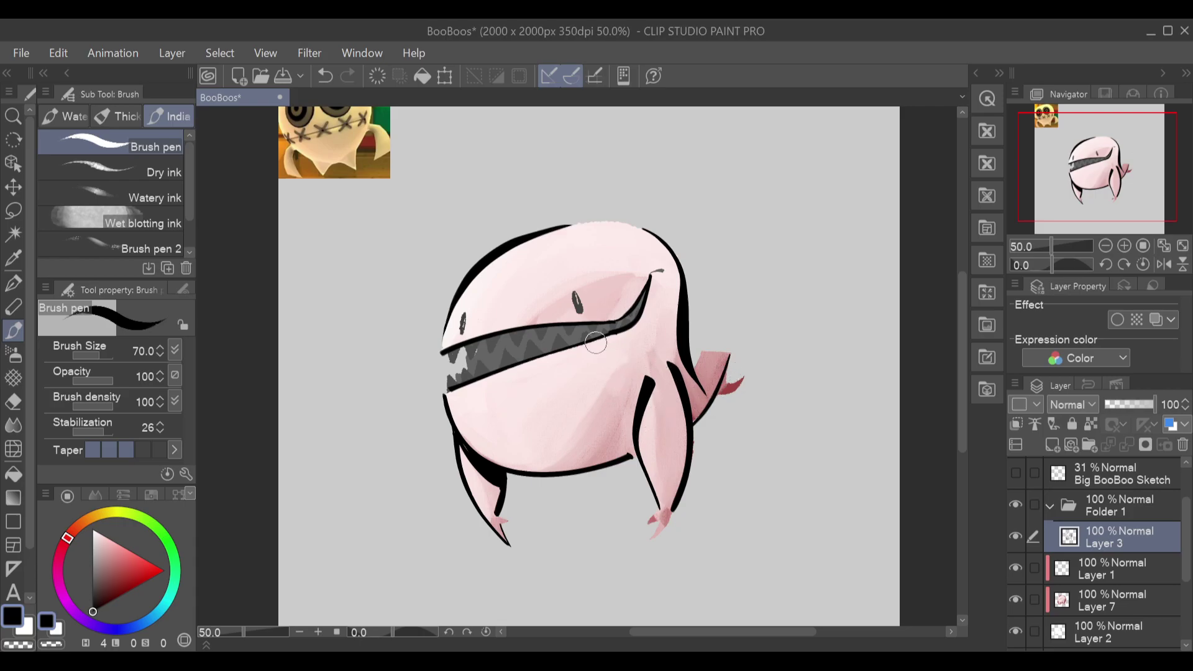
Step: Outline both eyes with small black ovals, undoing the unwanted strokes
{"action": "left_click_drag", "start_coordinate": [463, 316], "coordinate": [462, 332]}
{"action": "key", "text": "ctrl+z"}
{"action": "left_click_drag", "start_coordinate": [462, 334], "coordinate": [464, 314]}
{"action": "key", "text": "ctrl+z"}
{"action": "left_click_drag", "start_coordinate": [580, 315], "coordinate": [578, 297]}
{"action": "key", "text": "ctrl+z"}
Step: Ink the zigzag teeth in black along the whole length of the mouth, undoing the unwanted strokes
{"action": "mouse_move", "coordinate": [454, 365]}
{"action": "left_mouse_down"}
{"action": "mouse_move", "coordinate": [488, 336]}
{"action": "mouse_move", "coordinate": [498, 351]}
{"action": "mouse_move", "coordinate": [503, 329]}
{"action": "mouse_move", "coordinate": [516, 342]}
{"action": "mouse_move", "coordinate": [567, 323]}
{"action": "mouse_move", "coordinate": [571, 338]}
{"action": "mouse_move", "coordinate": [580, 325]}
{"action": "mouse_move", "coordinate": [591, 335]}
{"action": "mouse_move", "coordinate": [621, 322]}
{"action": "mouse_move", "coordinate": [619, 334]}
{"action": "mouse_move", "coordinate": [643, 295]}
{"action": "mouse_move", "coordinate": [634, 314]}
{"action": "left_mouse_up"}
{"action": "key", "text": "ctrl+z"}
{"action": "mouse_move", "coordinate": [450, 390]}
{"action": "left_mouse_down"}
{"action": "mouse_move", "coordinate": [532, 342]}
{"action": "mouse_move", "coordinate": [503, 351]}
{"action": "mouse_move", "coordinate": [550, 352]}
{"action": "mouse_move", "coordinate": [619, 320]}
{"action": "left_mouse_up"}
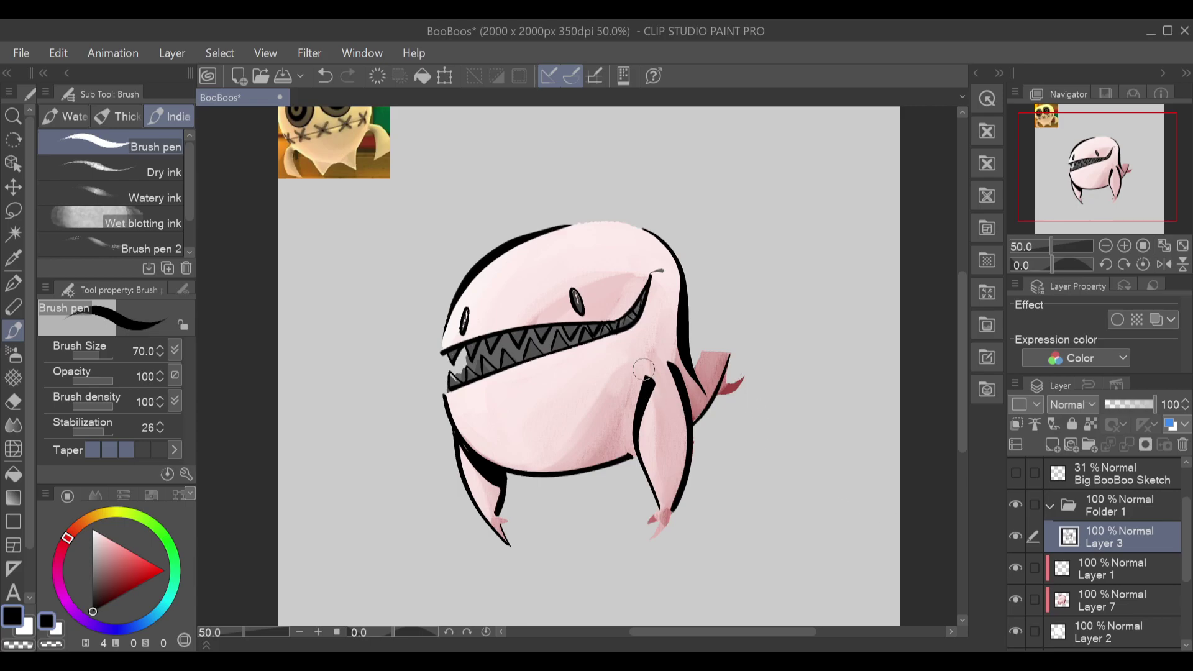
{"action": "left_click_drag", "start_coordinate": [498, 386], "coordinate": [557, 366]}
{"action": "key", "text": "ctrl+z"}
{"action": "key", "text": "ctrl+z"}
Step: Ink the claws at the ends of both arms in black, undoing the unwanted strokes
{"action": "left_click_drag", "start_coordinate": [466, 445], "coordinate": [524, 483]}
{"action": "left_click_drag", "start_coordinate": [654, 539], "coordinate": [686, 503]}
{"action": "key", "text": "ctrl+z"}
{"action": "key", "text": "ctrl+z"}
{"action": "key", "text": "ctrl+z"}
{"action": "key", "text": "ctrl+z"}
Step: Add a new layer clipped to the line art layer and fill it with dark red (H 4, L 13, S 100)
{"action": "left_click", "coordinate": [127, 581]}
{"action": "left_click_drag", "start_coordinate": [127, 581], "coordinate": [112, 601]}
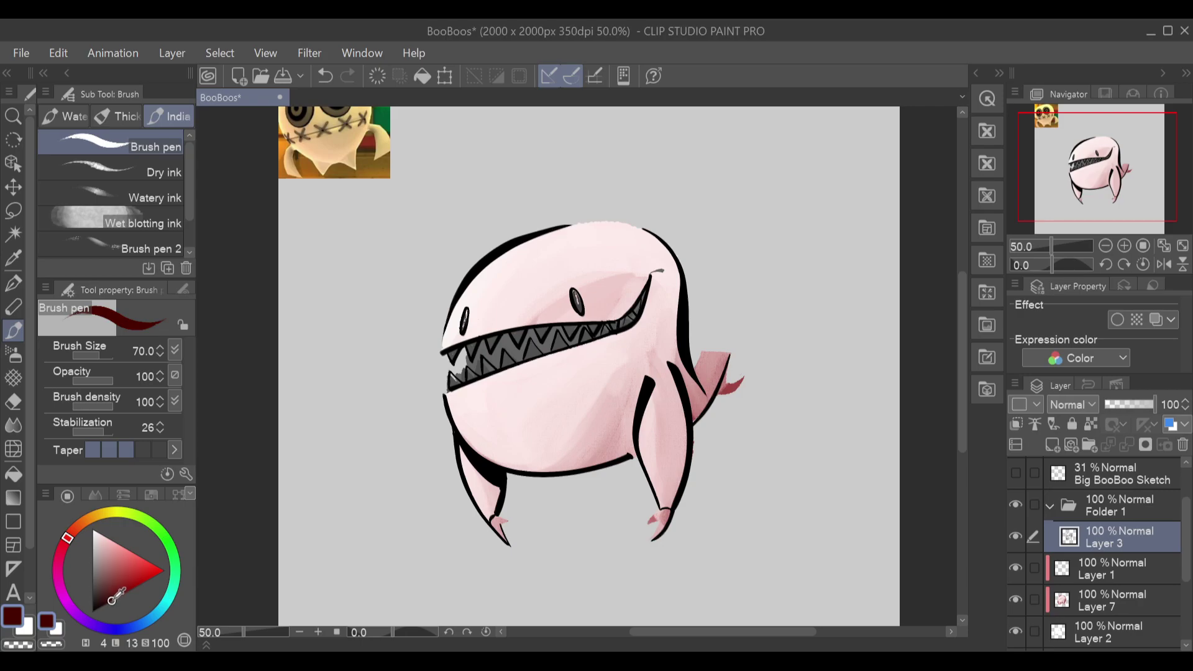
{"action": "left_click", "coordinate": [1053, 445]}
{"action": "left_click", "coordinate": [1017, 425]}
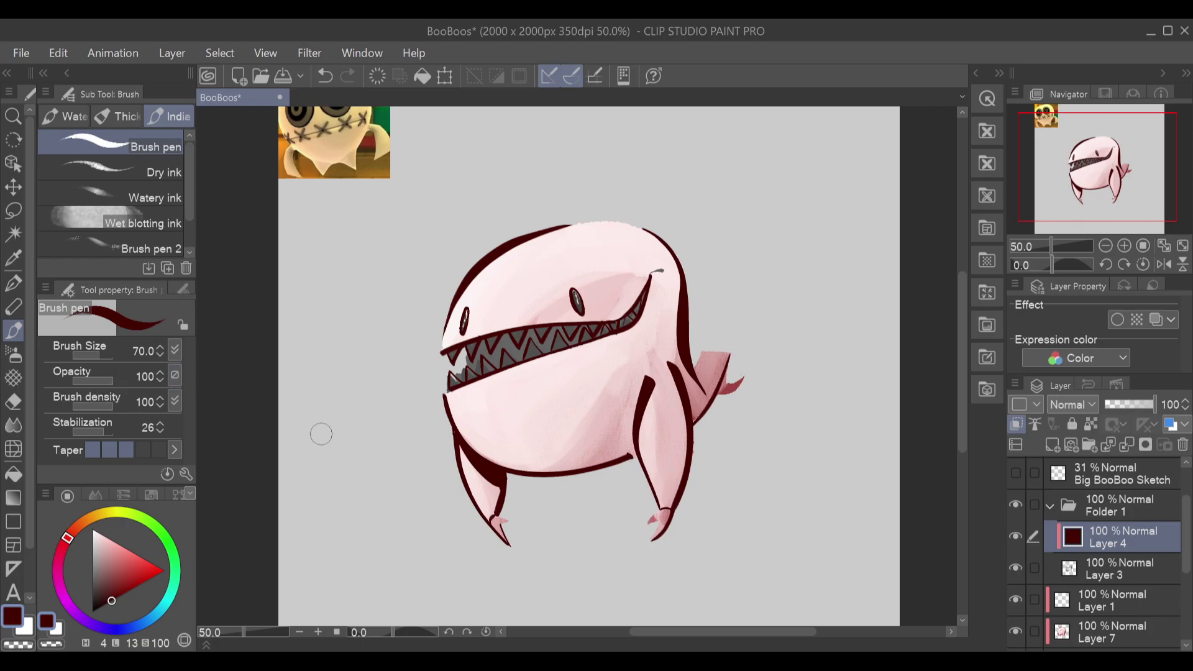
Step: Tint the arm and back outlines with a lighter dark red (H 4, L 20, S 96) on the clipped layer
{"action": "left_click", "coordinate": [120, 595]}
{"action": "left_click_drag", "start_coordinate": [120, 596], "coordinate": [120, 595]}
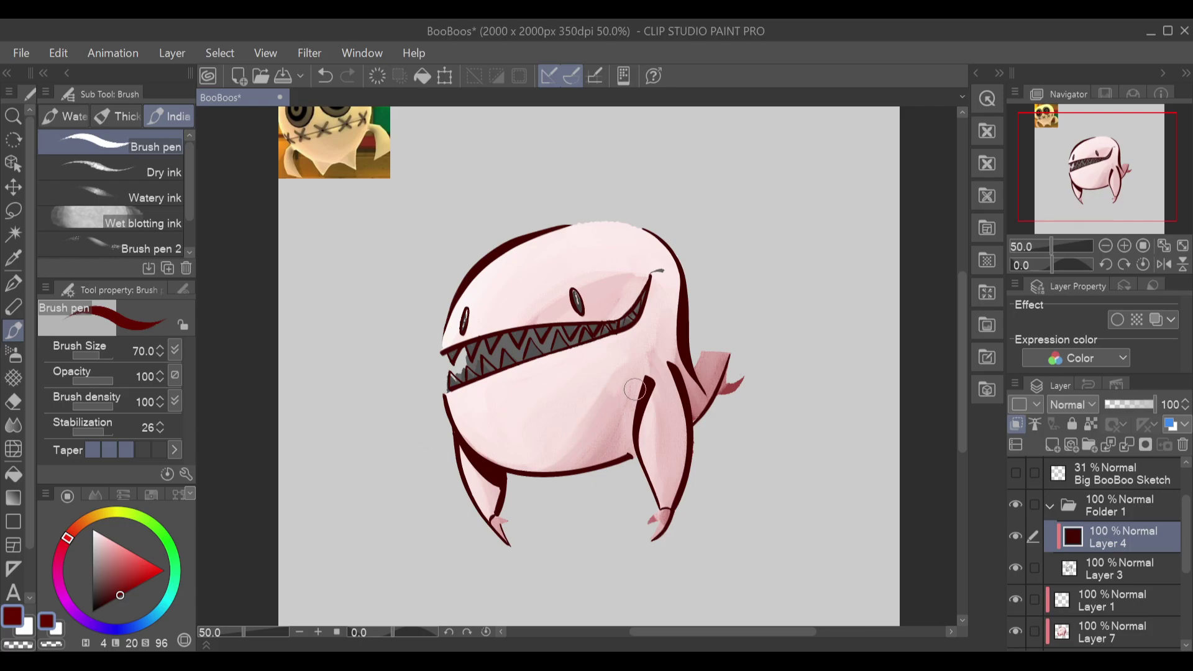
{"action": "mouse_move", "coordinate": [646, 434]}
{"action": "left_mouse_down"}
{"action": "mouse_move", "coordinate": [646, 373]}
{"action": "mouse_move", "coordinate": [682, 340]}
{"action": "mouse_move", "coordinate": [693, 373]}
{"action": "mouse_move", "coordinate": [692, 272]}
{"action": "left_mouse_up"}
{"action": "left_click_drag", "start_coordinate": [691, 376], "coordinate": [682, 281]}
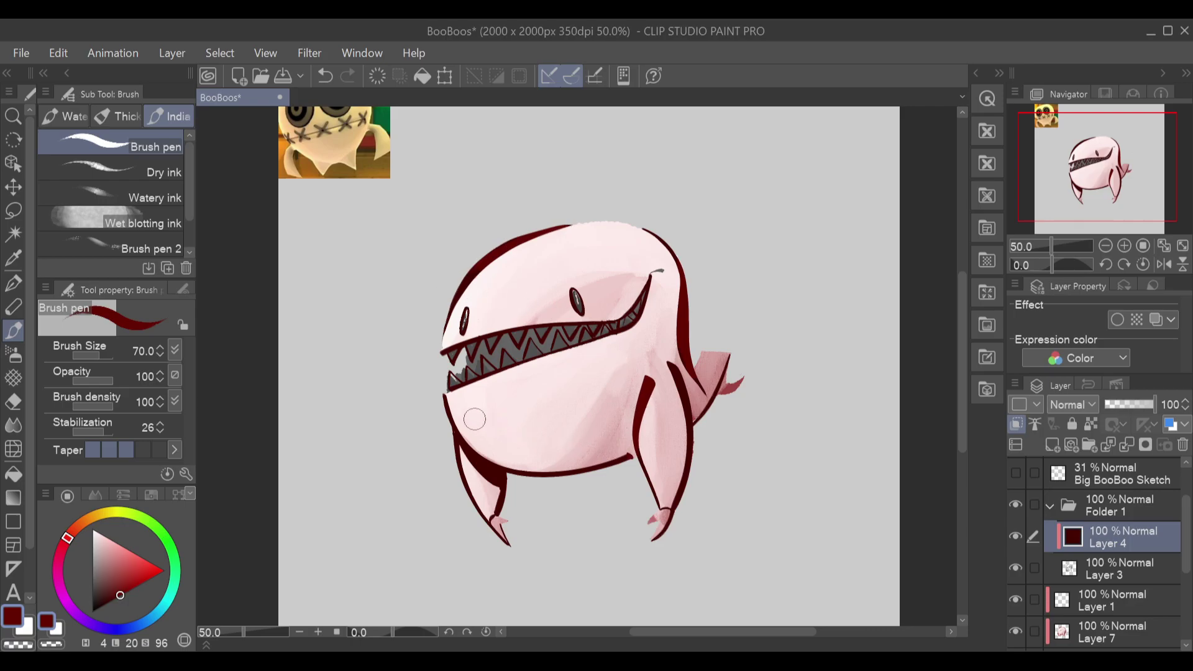
{"action": "left_click", "coordinate": [489, 471]}
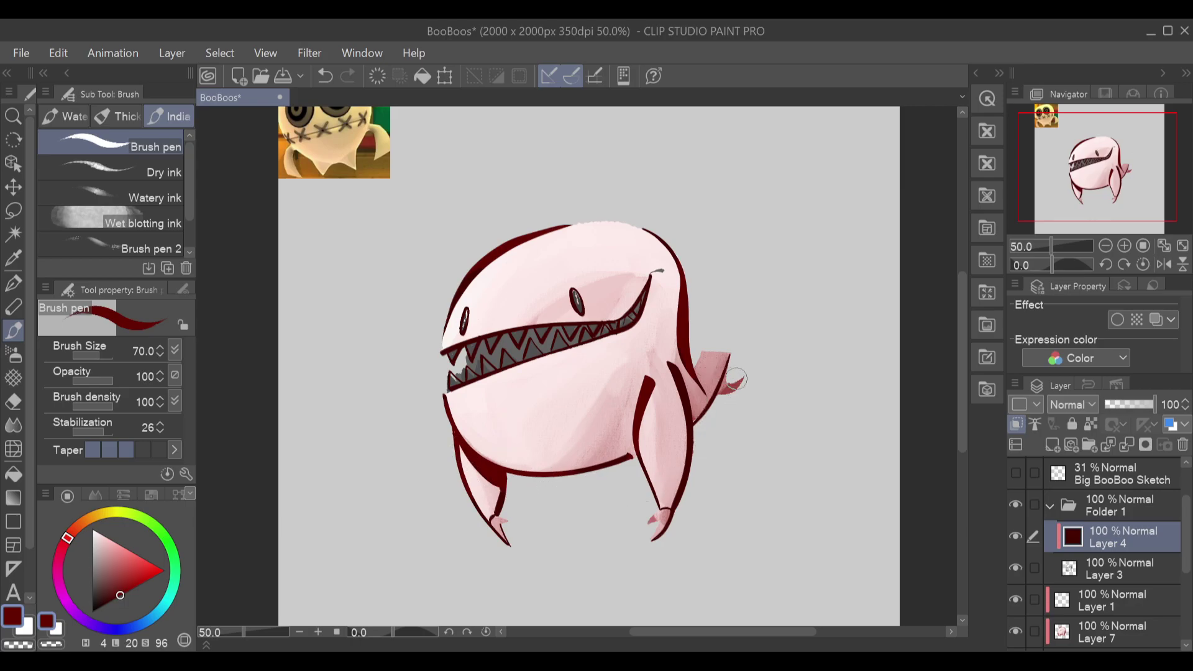
Step: Create a new layer folder and move everything from Folder 1 down to Layer 5 into it
{"action": "left_click", "coordinate": [1184, 247]}
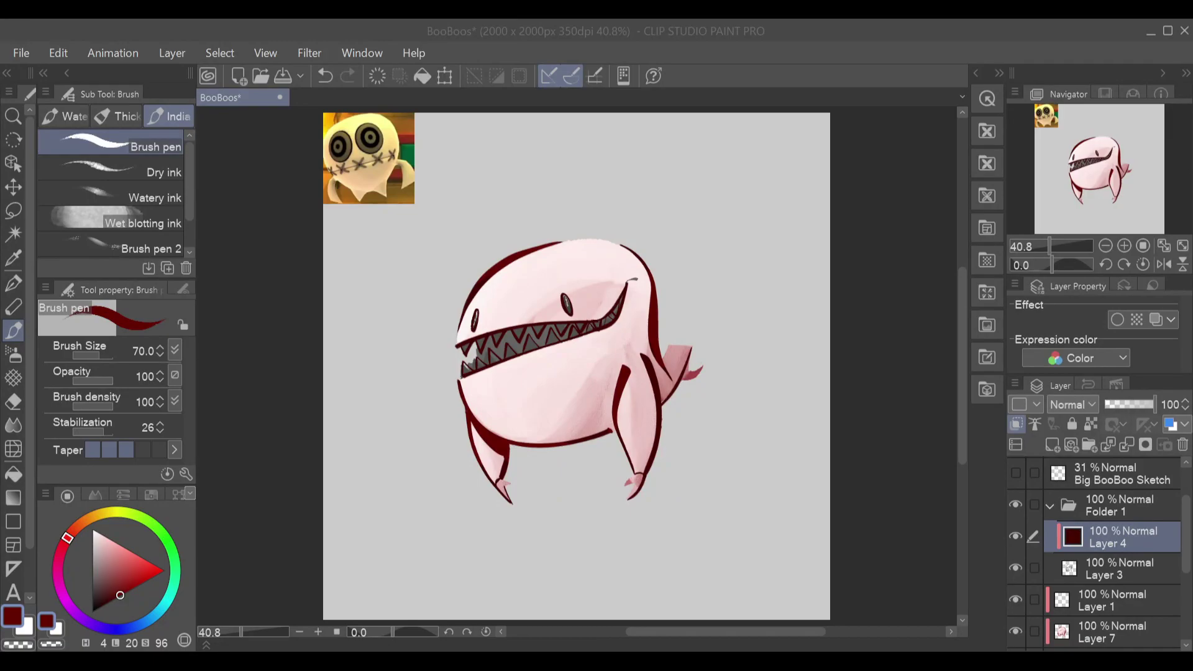
{"action": "left_click", "coordinate": [1050, 506]}
{"action": "left_click", "coordinate": [1094, 445]}
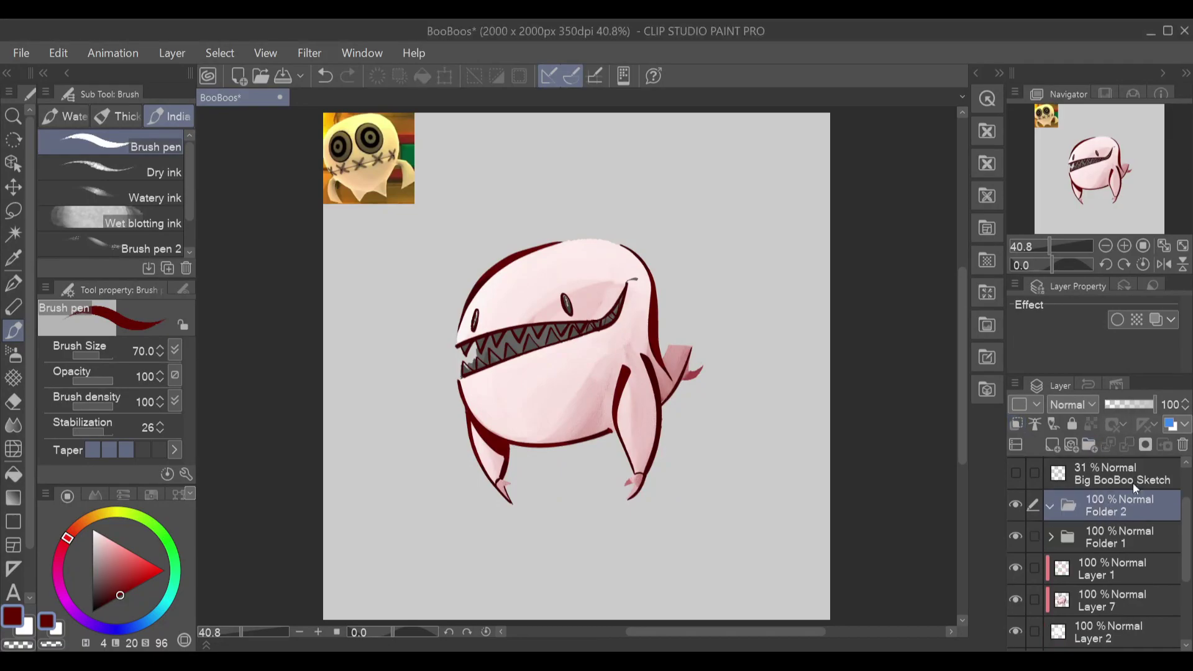
{"action": "left_click", "coordinate": [1122, 538]}
{"action": "left_click_drag", "start_coordinate": [1185, 526], "coordinate": [1185, 568]}
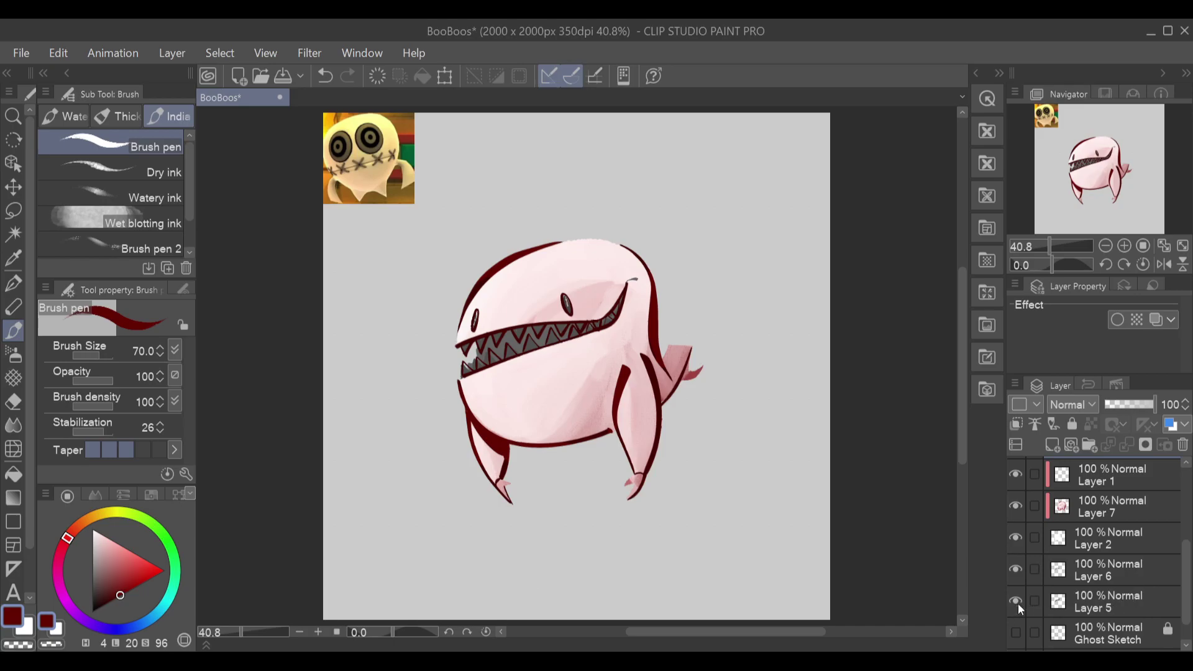
{"action": "left_click", "coordinate": [1116, 601], "text": "shift"}
{"action": "left_click_drag", "start_coordinate": [1184, 582], "coordinate": [1185, 524]}
{"action": "left_click_drag", "start_coordinate": [1105, 573], "coordinate": [1114, 548]}
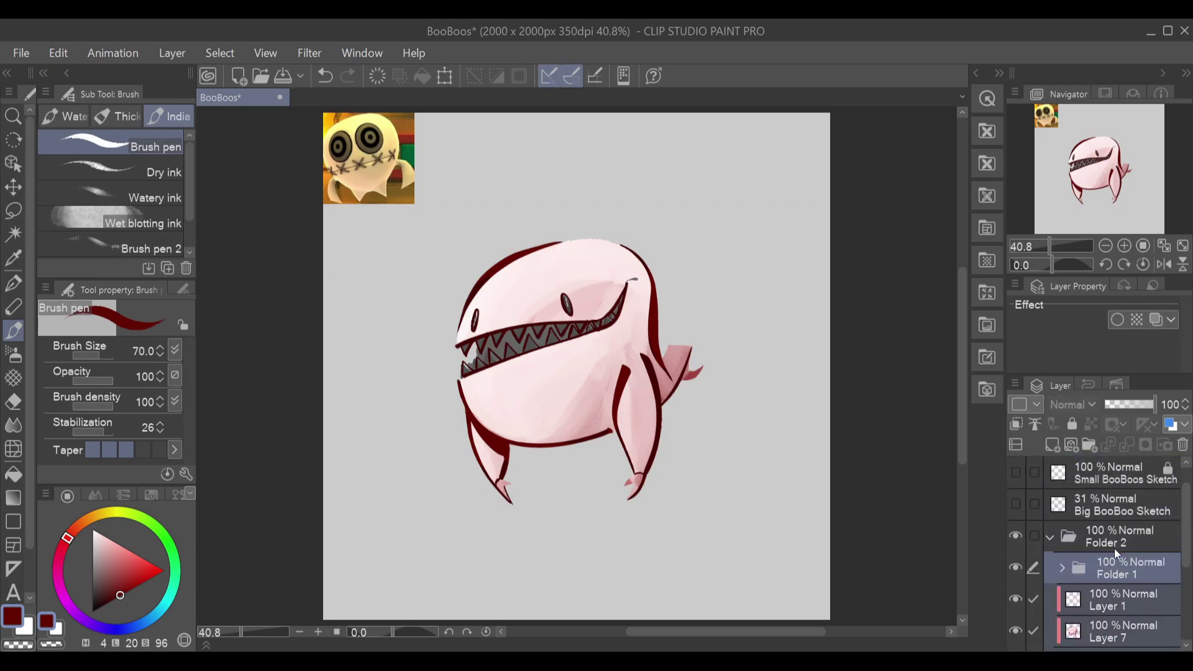
Step: Collapse the new folder, rename it Redacted, and hide and lock it
{"action": "left_click", "coordinate": [1050, 538]}
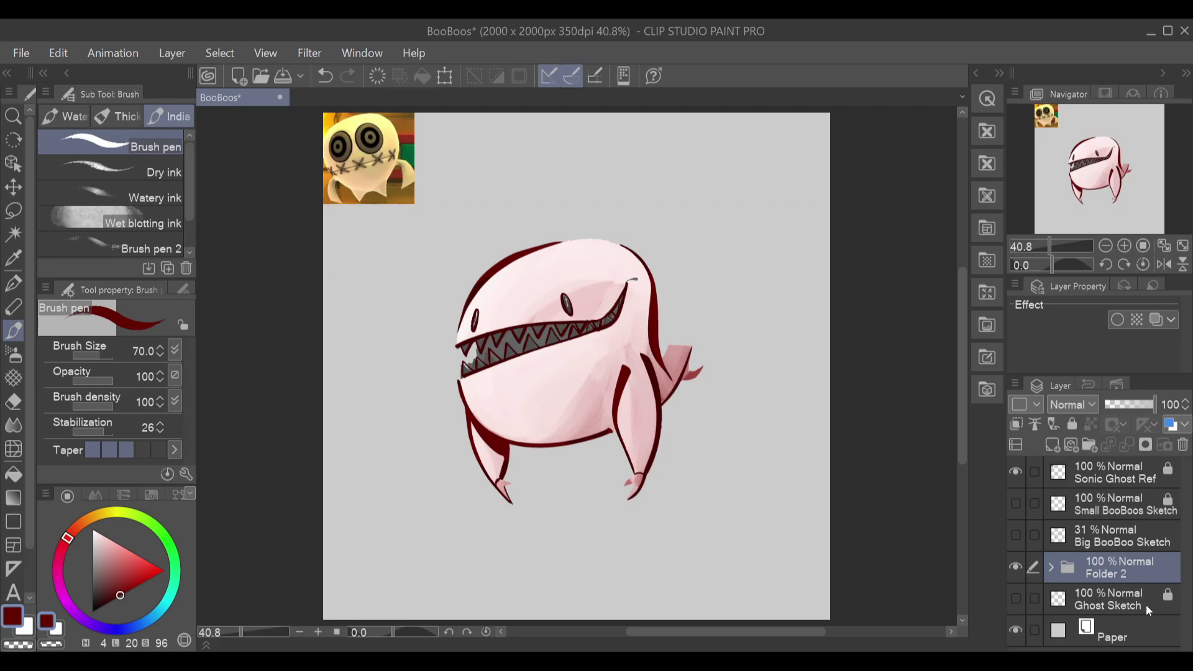
{"action": "left_click", "coordinate": [1027, 568]}
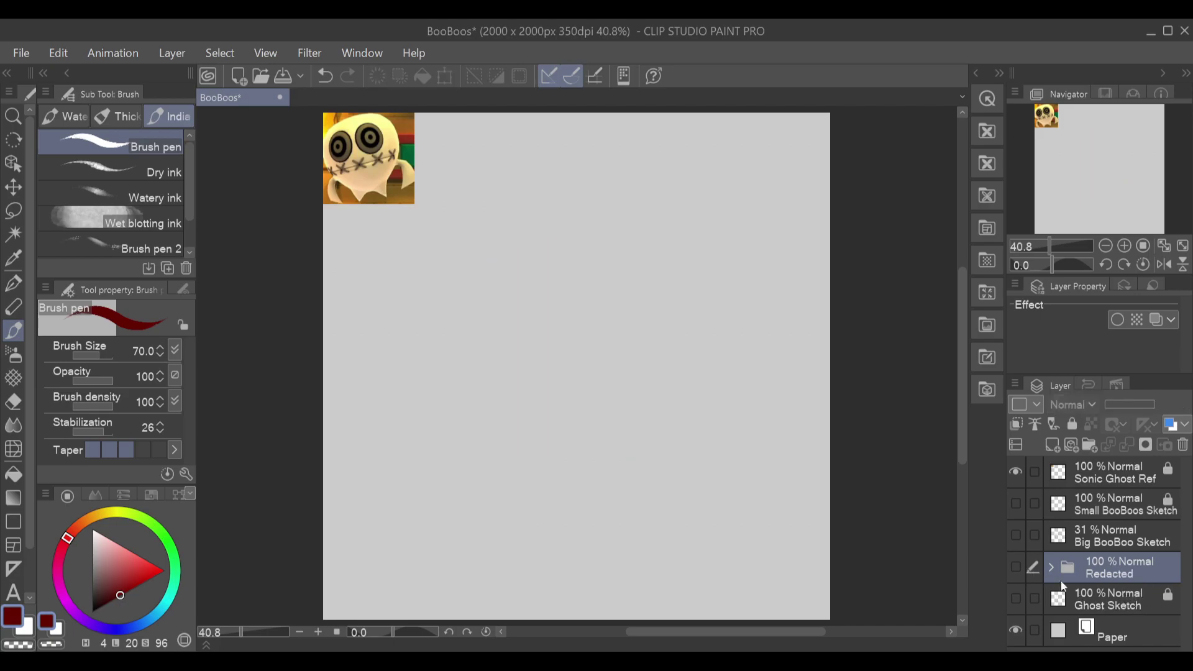
{"action": "left_click", "coordinate": [1075, 425]}
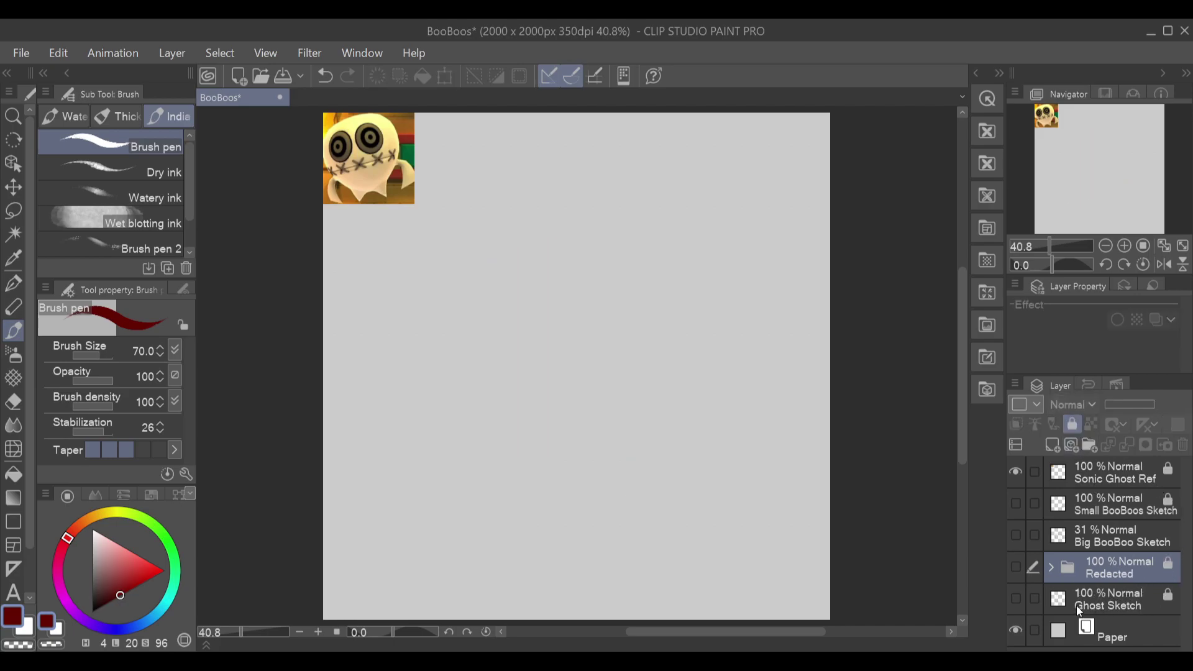
Step: Show the Big BooBoo Sketch layer at 100% opacity and switch to the Thin Charcoal pencil in black
{"action": "left_click", "coordinate": [1024, 544]}
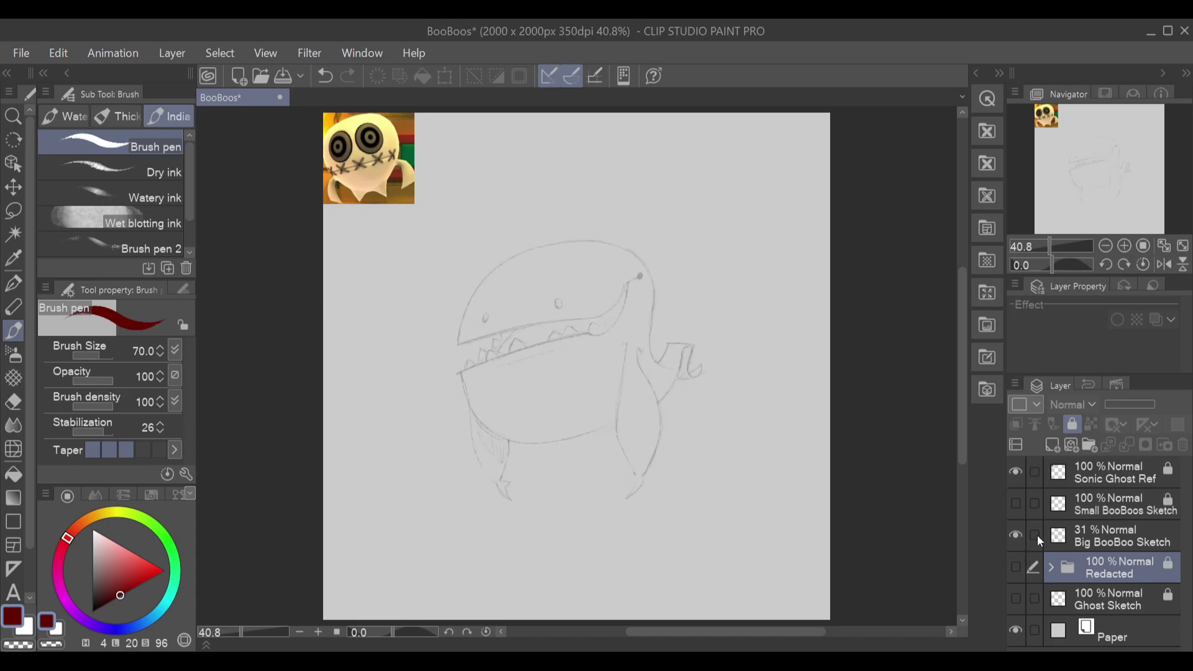
{"action": "left_click", "coordinate": [1100, 535]}
{"action": "left_click_drag", "start_coordinate": [1124, 405], "coordinate": [1157, 405]}
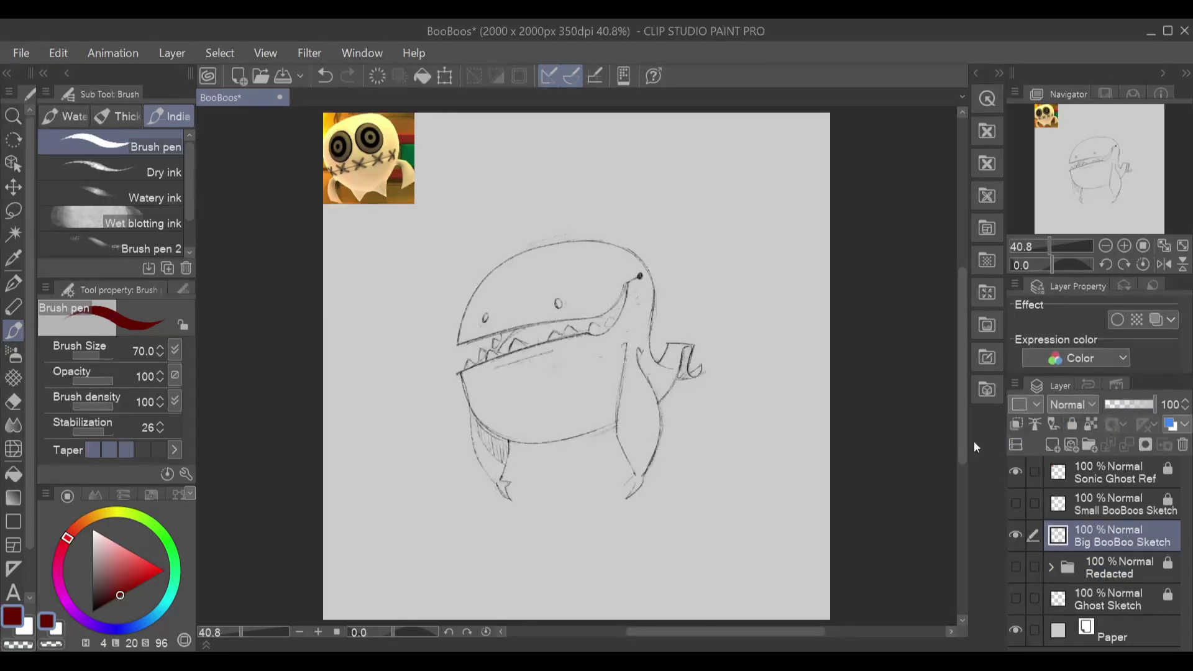
{"action": "left_click", "coordinate": [93, 611]}
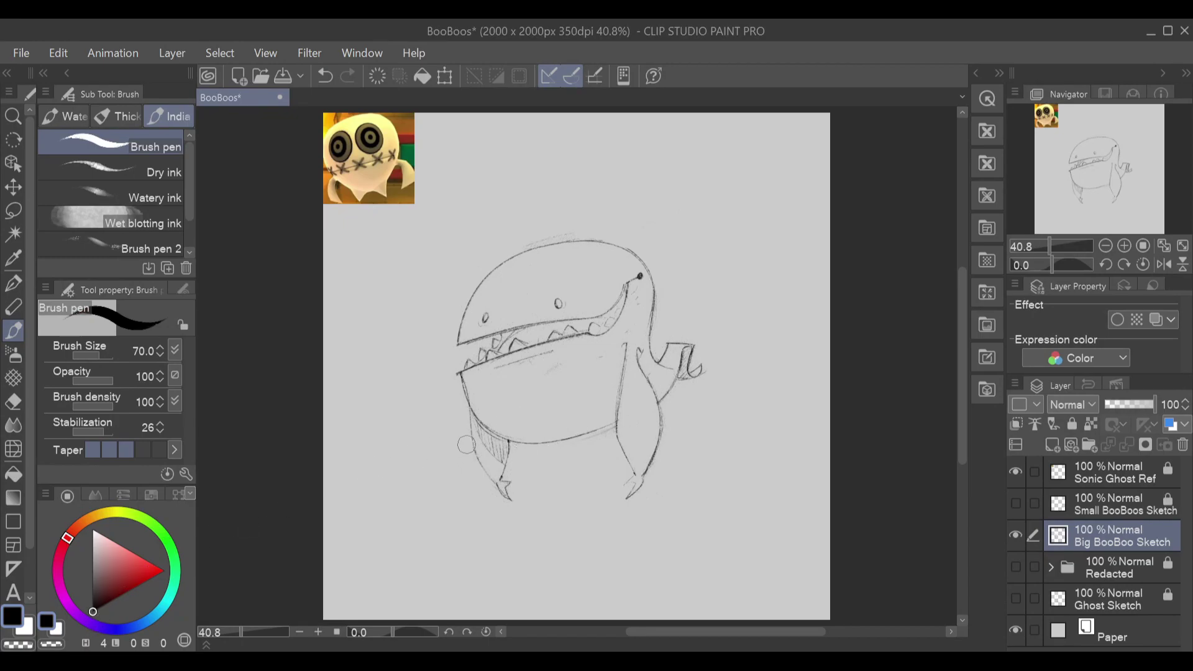
{"action": "key", "text": "p"}
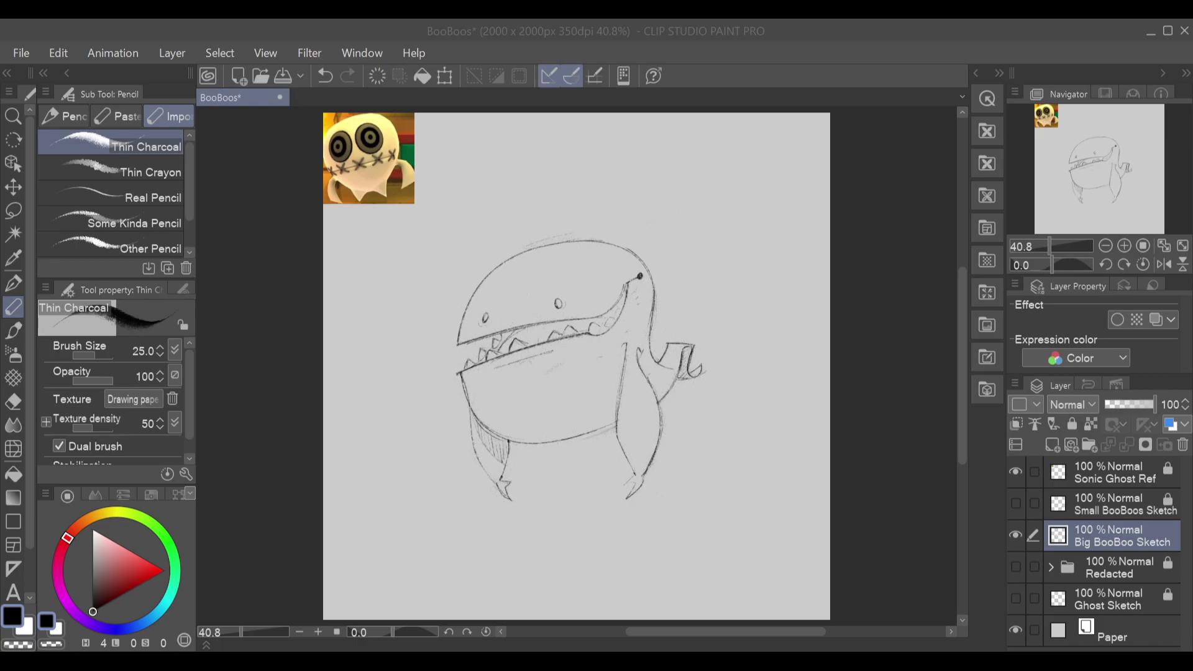
{"action": "key", "text": "alt+Tab"}
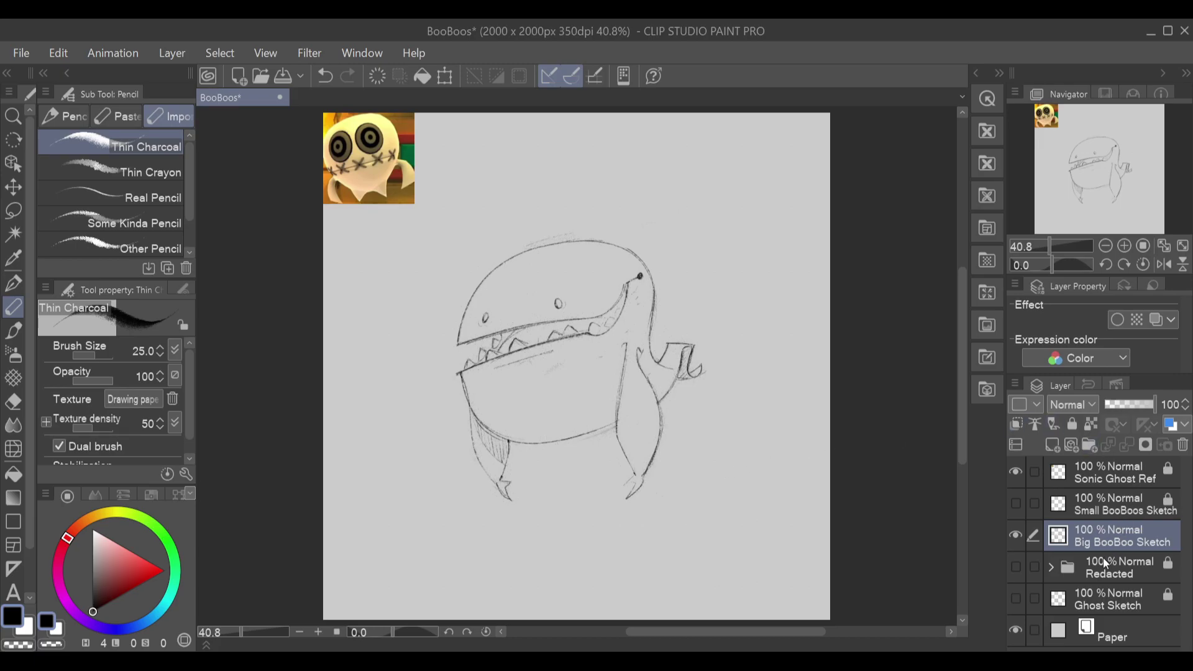
{"action": "left_click", "coordinate": [1017, 504]}
{"action": "mouse_move", "coordinate": [728, 415]}
{"action": "left_mouse_down"}
{"action": "mouse_move", "coordinate": [784, 436]}
{"action": "mouse_move", "coordinate": [675, 497]}
{"action": "mouse_move", "coordinate": [755, 411]}
{"action": "mouse_move", "coordinate": [774, 485]}
{"action": "mouse_move", "coordinate": [707, 435]}
{"action": "mouse_move", "coordinate": [773, 415]}
{"action": "mouse_move", "coordinate": [721, 422]}
{"action": "mouse_move", "coordinate": [660, 519]}
{"action": "mouse_move", "coordinate": [675, 482]}
{"action": "left_mouse_up"}
{"action": "key", "text": "ctrl+z"}
{"action": "key", "text": "ctrl+z"}
{"action": "key", "text": "ctrl+z"}
{"action": "key", "text": "ctrl+z"}
{"action": "key", "text": "ctrl+z"}
{"action": "mouse_move", "coordinate": [746, 420]}
{"action": "left_mouse_down"}
{"action": "mouse_move", "coordinate": [707, 557]}
{"action": "mouse_move", "coordinate": [788, 425]}
{"action": "mouse_move", "coordinate": [711, 451]}
{"action": "mouse_move", "coordinate": [759, 541]}
{"action": "mouse_move", "coordinate": [755, 420]}
{"action": "left_mouse_up"}
{"action": "key", "text": "ctrl+z"}
{"action": "key", "text": "ctrl+z"}
Step: Enlarge the Big BooBoo Sketch with a scale transform, reposition it on the canvas, and apply the transformation
{"action": "left_click", "coordinate": [445, 76]}
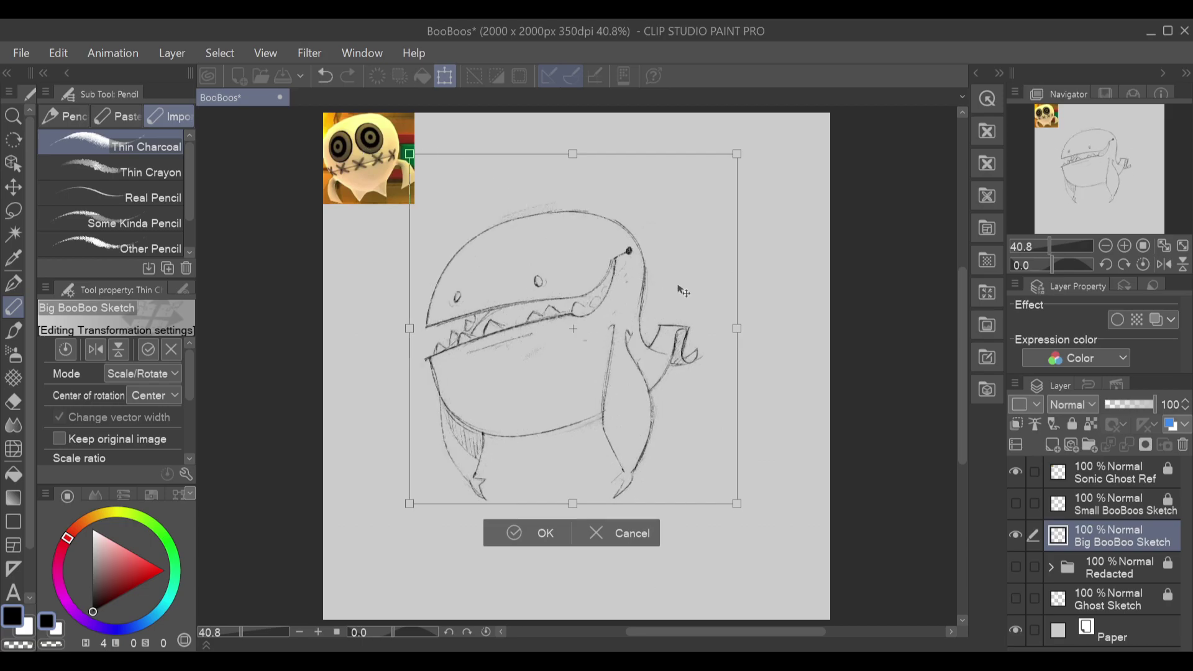
{"action": "left_click_drag", "start_coordinate": [738, 504], "coordinate": [801, 572]}
{"action": "mouse_move", "coordinate": [773, 513]}
{"action": "left_mouse_down"}
{"action": "mouse_move", "coordinate": [744, 478]}
{"action": "mouse_move", "coordinate": [760, 515]}
{"action": "left_mouse_up"}
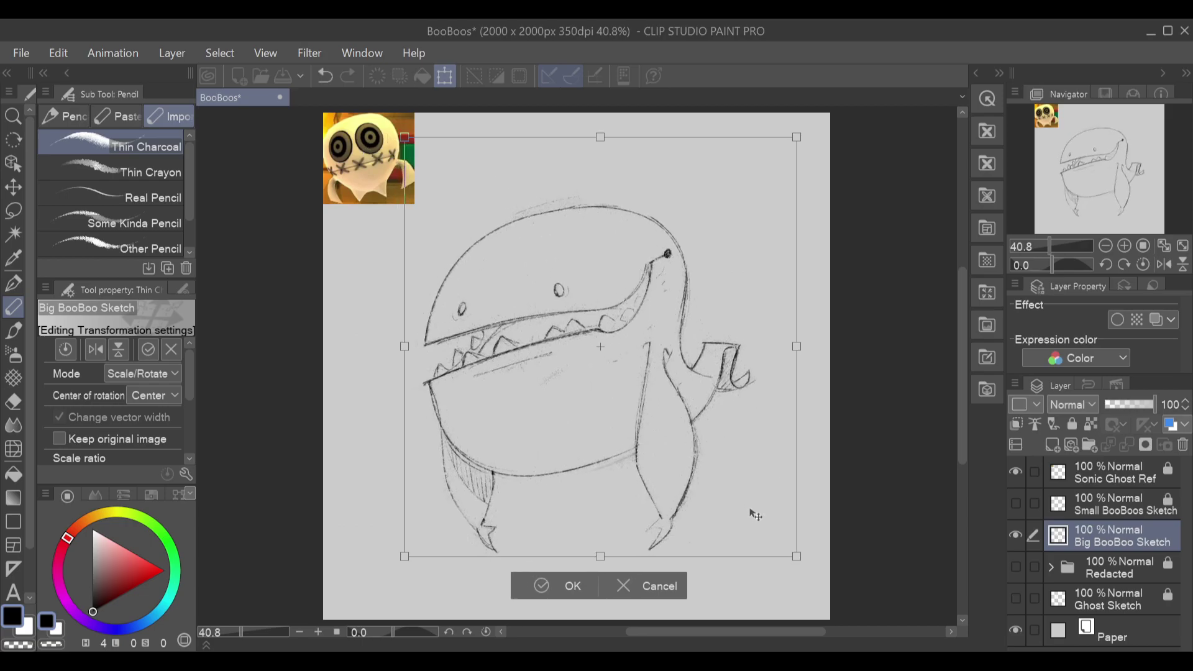
{"action": "left_click", "coordinate": [541, 586]}
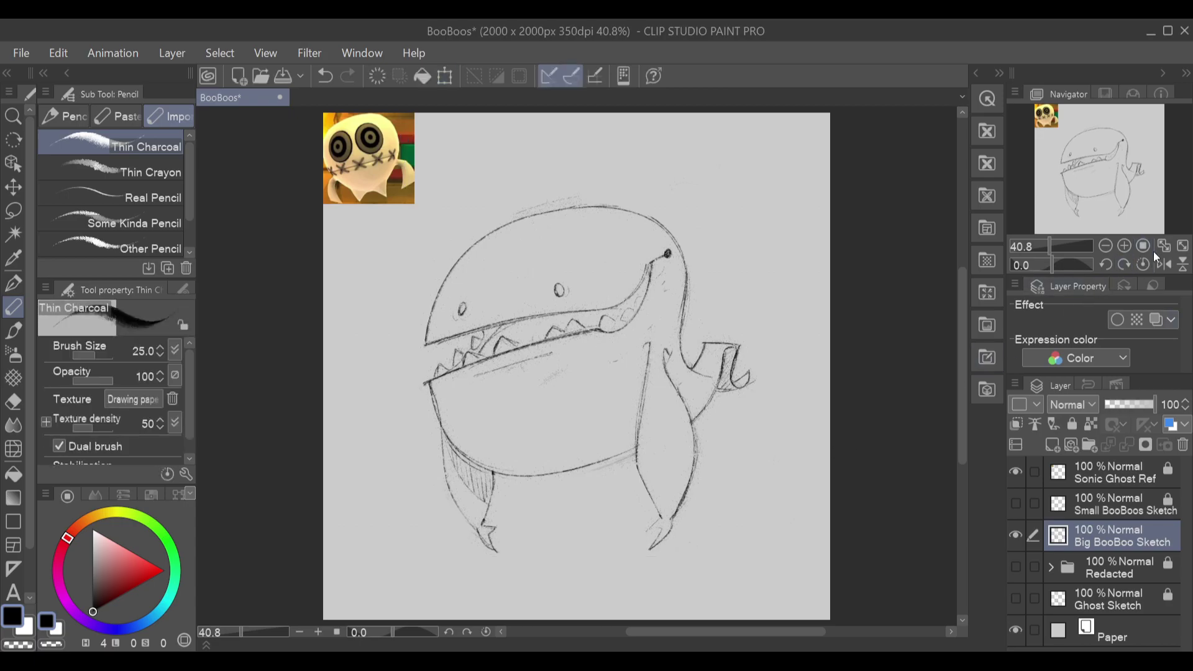
Step: Transform the Big BooBoo Sketch again to shift it slightly left on the canvas
{"action": "left_click", "coordinate": [1106, 246]}
{"action": "left_click", "coordinate": [1106, 246]}
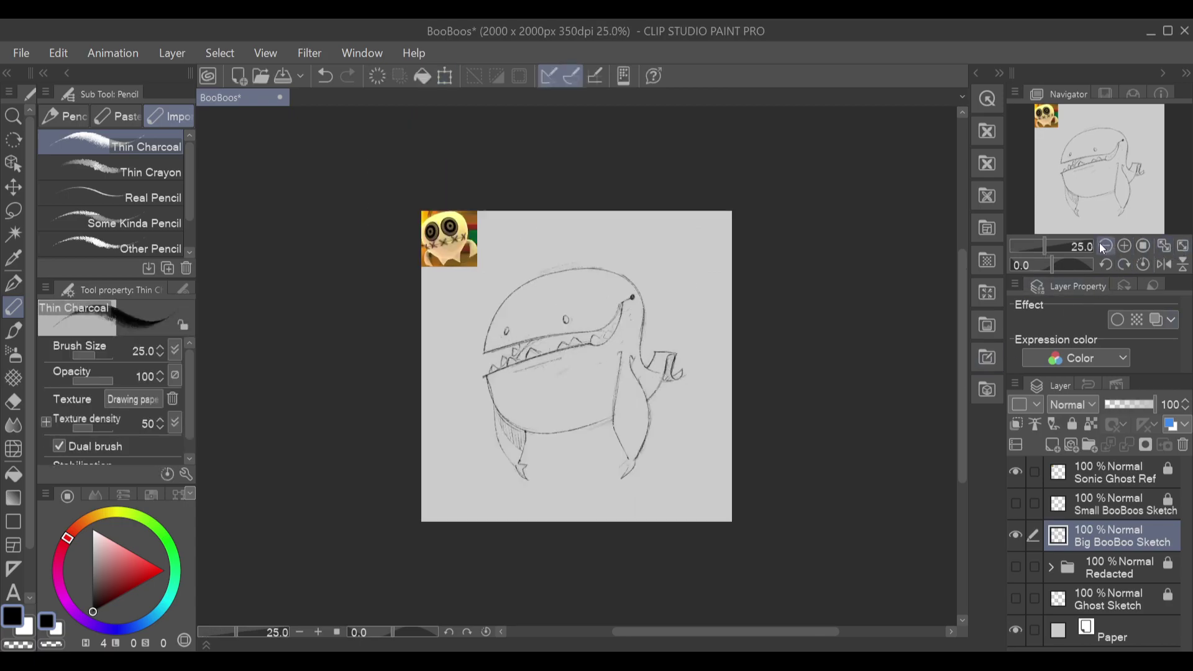
{"action": "left_click", "coordinate": [1124, 246]}
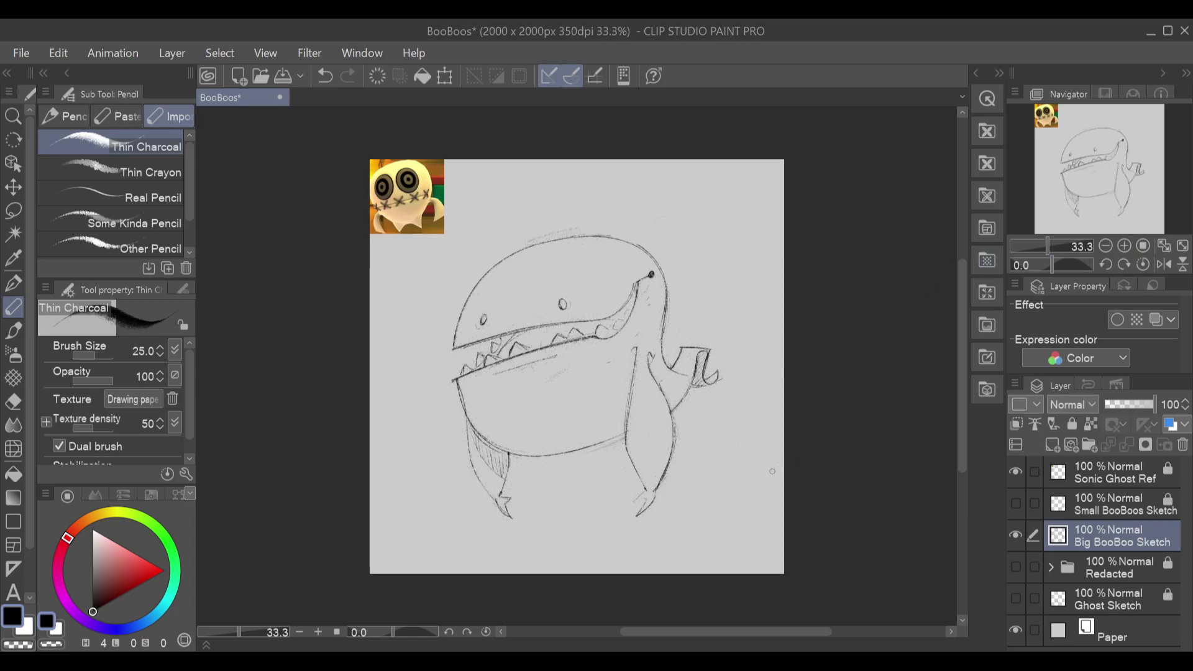
{"action": "left_click", "coordinate": [445, 75]}
{"action": "left_click_drag", "start_coordinate": [666, 381], "coordinate": [658, 382]}
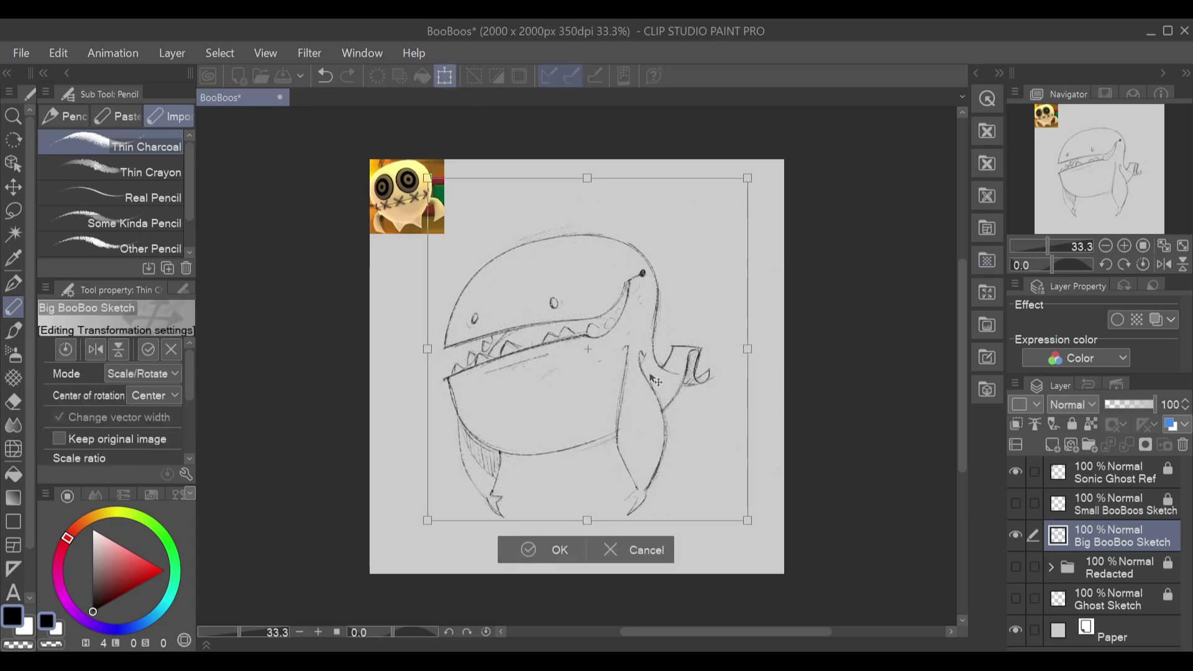
{"action": "left_click", "coordinate": [557, 551]}
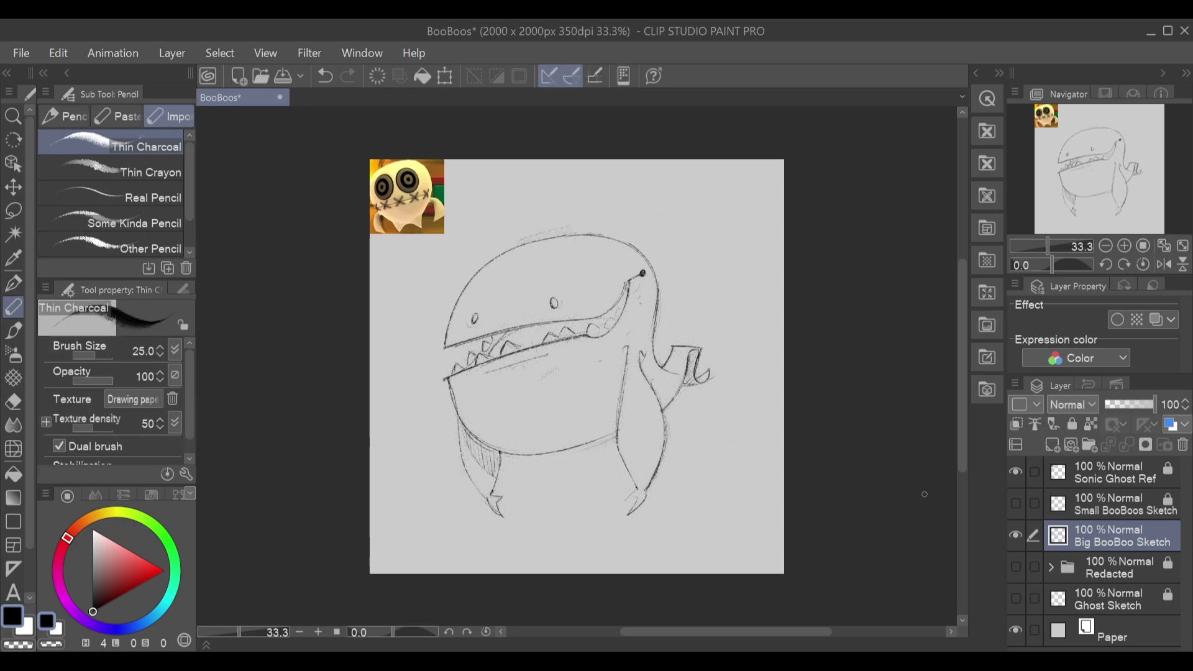
Step: Hide the Sonic Ghost Ref and Big BooBoo Sketch layers
{"action": "left_click", "coordinate": [1017, 473]}
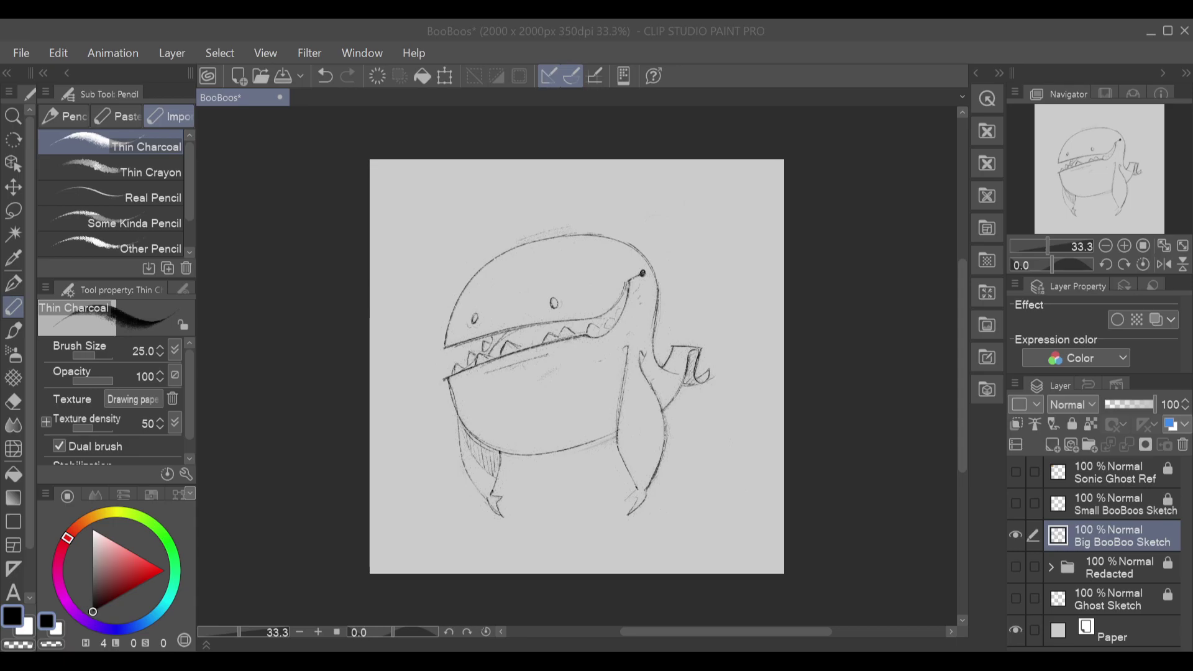
{"action": "left_click", "coordinate": [1016, 535]}
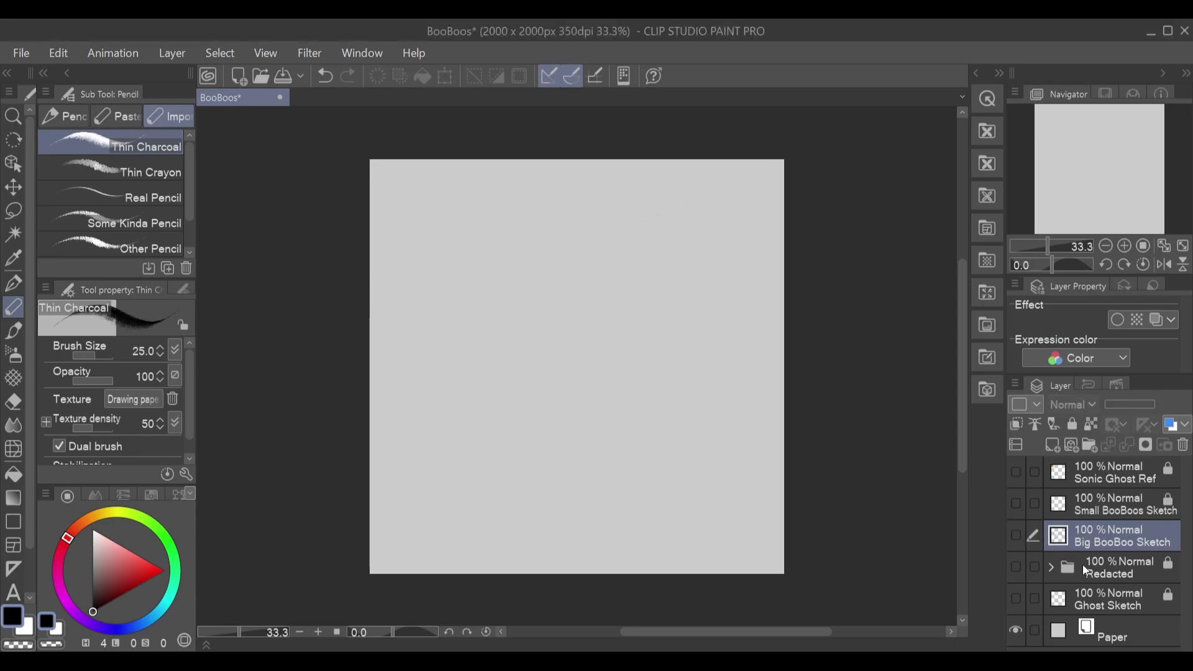
Step: Add a new layer above Big BooBoo Sketch and draw the ghost's long curved front edge with the Thin Charcoal pencil
{"action": "left_click", "coordinate": [1052, 445]}
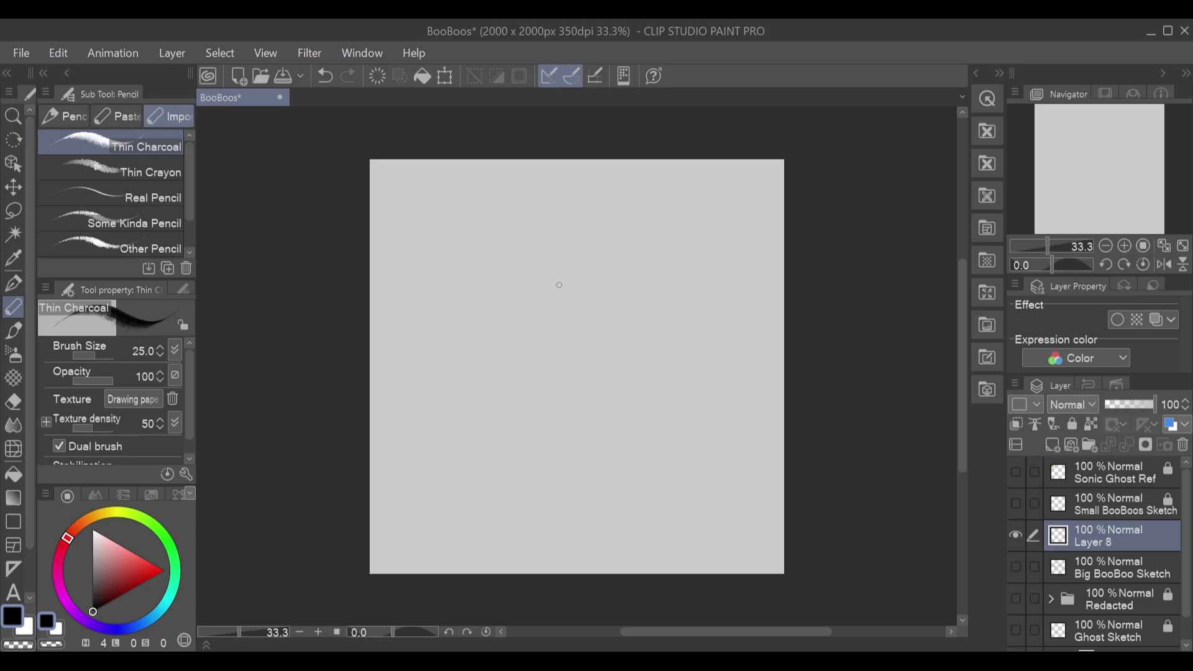
{"action": "key", "text": "ctrl+z"}
{"action": "left_click", "coordinate": [1125, 246]}
{"action": "mouse_move", "coordinate": [531, 235]}
{"action": "left_mouse_down"}
{"action": "mouse_move", "coordinate": [495, 365]}
{"action": "mouse_move", "coordinate": [554, 472]}
{"action": "left_mouse_up"}
{"action": "key", "text": "ctrl+z"}
{"action": "mouse_move", "coordinate": [531, 242]}
{"action": "left_mouse_down"}
{"action": "mouse_move", "coordinate": [488, 385]}
{"action": "mouse_move", "coordinate": [538, 482]}
{"action": "left_mouse_up"}
{"action": "mouse_move", "coordinate": [531, 241]}
{"action": "left_mouse_down"}
{"action": "mouse_move", "coordinate": [580, 240]}
{"action": "mouse_move", "coordinate": [659, 273]}
{"action": "left_mouse_up"}
{"action": "key", "text": "ctrl+z"}
{"action": "mouse_move", "coordinate": [528, 241]}
{"action": "left_mouse_down"}
{"action": "mouse_move", "coordinate": [648, 300]}
{"action": "mouse_move", "coordinate": [624, 405]}
{"action": "left_mouse_up"}
{"action": "key", "text": "ctrl+z"}
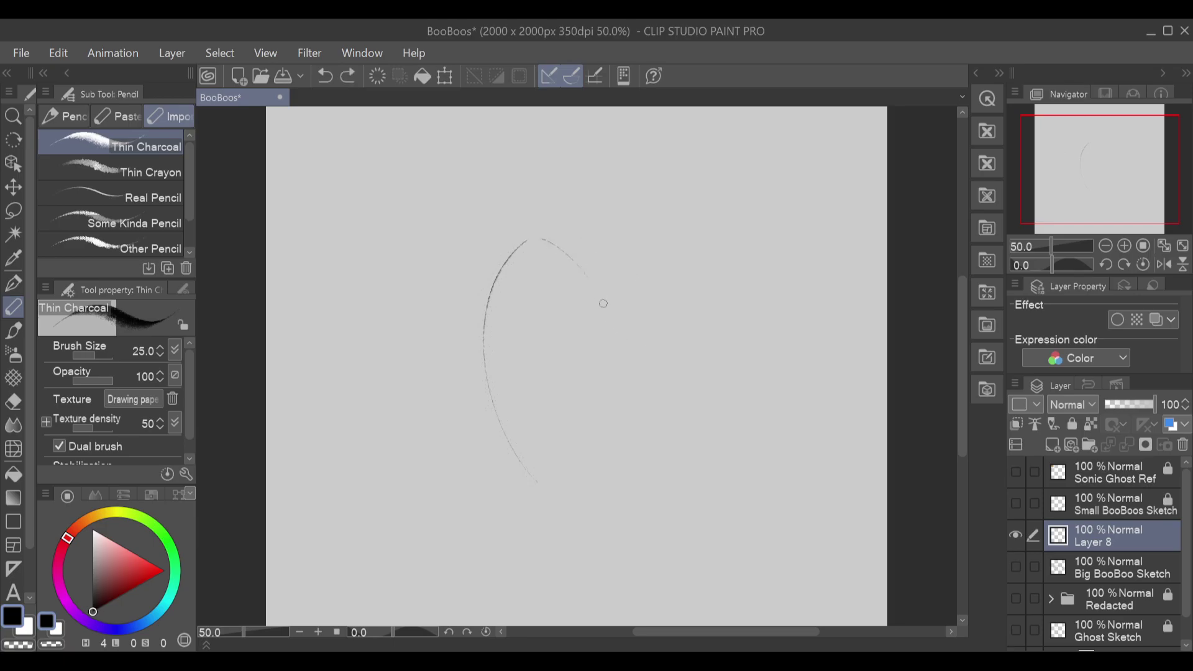
Step: Sketch the ghost's back curve, upturned tail, underside and the small fold lines along the hem
{"action": "mouse_move", "coordinate": [536, 241]}
{"action": "left_mouse_down"}
{"action": "mouse_move", "coordinate": [568, 255]}
{"action": "mouse_move", "coordinate": [616, 409]}
{"action": "mouse_move", "coordinate": [649, 462]}
{"action": "left_mouse_up"}
{"action": "key", "text": "ctrl+z"}
{"action": "mouse_move", "coordinate": [546, 240]}
{"action": "left_mouse_down"}
{"action": "mouse_move", "coordinate": [719, 399]}
{"action": "mouse_move", "coordinate": [709, 450]}
{"action": "left_mouse_up"}
{"action": "key", "text": "ctrl+z"}
{"action": "mouse_move", "coordinate": [721, 393]}
{"action": "left_mouse_down"}
{"action": "mouse_move", "coordinate": [681, 496]}
{"action": "mouse_move", "coordinate": [617, 545]}
{"action": "mouse_move", "coordinate": [586, 543]}
{"action": "mouse_move", "coordinate": [537, 486]}
{"action": "left_mouse_up"}
{"action": "left_click_drag", "start_coordinate": [614, 504], "coordinate": [630, 525]}
{"action": "left_click_drag", "start_coordinate": [682, 466], "coordinate": [654, 452]}
Step: Sketch two oval eyes close to the front edge of the ghost's head
{"action": "left_click_drag", "start_coordinate": [508, 276], "coordinate": [497, 306]}
{"action": "mouse_move", "coordinate": [513, 275]}
{"action": "left_mouse_down"}
{"action": "mouse_move", "coordinate": [497, 338]}
{"action": "mouse_move", "coordinate": [504, 289]}
{"action": "left_mouse_up"}
{"action": "key", "text": "ctrl+z"}
{"action": "key", "text": "ctrl+z"}
{"action": "key", "text": "ctrl+z"}
{"action": "left_click_drag", "start_coordinate": [494, 337], "coordinate": [502, 283]}
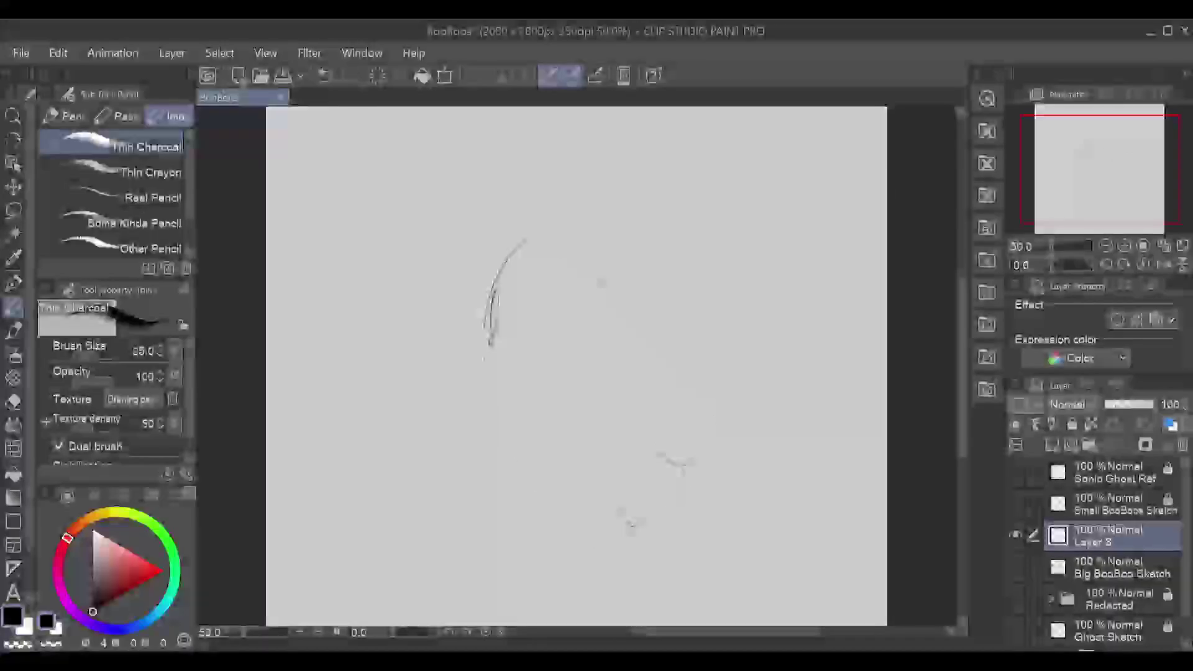
{"action": "key", "text": "ctrl+z"}
{"action": "left_click_drag", "start_coordinate": [493, 330], "coordinate": [505, 300]}
{"action": "key", "text": "ctrl+z"}
{"action": "mouse_move", "coordinate": [524, 280]}
{"action": "left_mouse_down"}
{"action": "mouse_move", "coordinate": [514, 340]}
{"action": "mouse_move", "coordinate": [533, 282]}
{"action": "mouse_move", "coordinate": [510, 317]}
{"action": "mouse_move", "coordinate": [518, 341]}
{"action": "mouse_move", "coordinate": [500, 299]}
{"action": "mouse_move", "coordinate": [508, 291]}
{"action": "mouse_move", "coordinate": [516, 340]}
{"action": "left_mouse_up"}
{"action": "key", "text": "ctrl+z"}
{"action": "key", "text": "ctrl+z"}
{"action": "key", "text": "ctrl+z"}
{"action": "key", "text": "ctrl+z"}
{"action": "left_click_drag", "start_coordinate": [512, 287], "coordinate": [523, 337]}
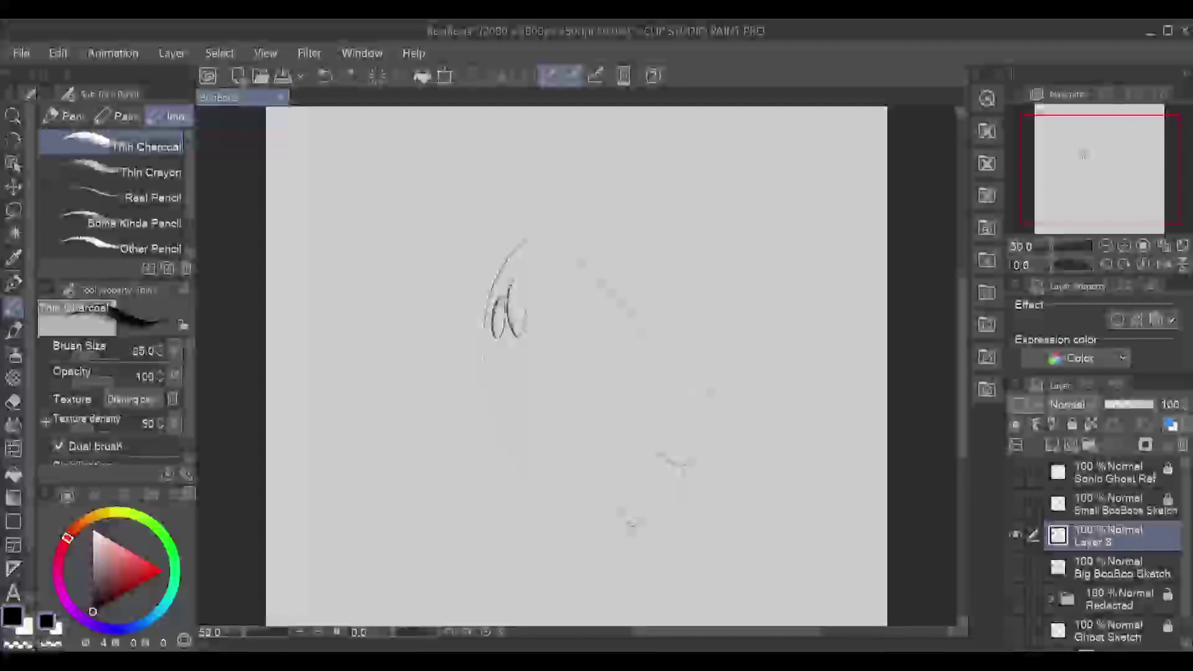
{"action": "key", "text": "ctrl+z"}
{"action": "key", "text": "ctrl+y"}
{"action": "key", "text": "ctrl+z"}
{"action": "left_click_drag", "start_coordinate": [507, 266], "coordinate": [535, 263]}
{"action": "key", "text": "ctrl+z"}
{"action": "key", "text": "ctrl+z"}
{"action": "key", "text": "ctrl+z"}
{"action": "key", "text": "ctrl+y"}
Step: Erase the pointed top of the head outline and redraw it as a rounded curve with the Thin Charcoal pencil
{"action": "key", "text": "r"}
{"action": "mouse_move", "coordinate": [598, 258]}
{"action": "left_mouse_down"}
{"action": "mouse_move", "coordinate": [582, 256]}
{"action": "mouse_move", "coordinate": [647, 282]}
{"action": "left_mouse_up"}
{"action": "key", "text": "e"}
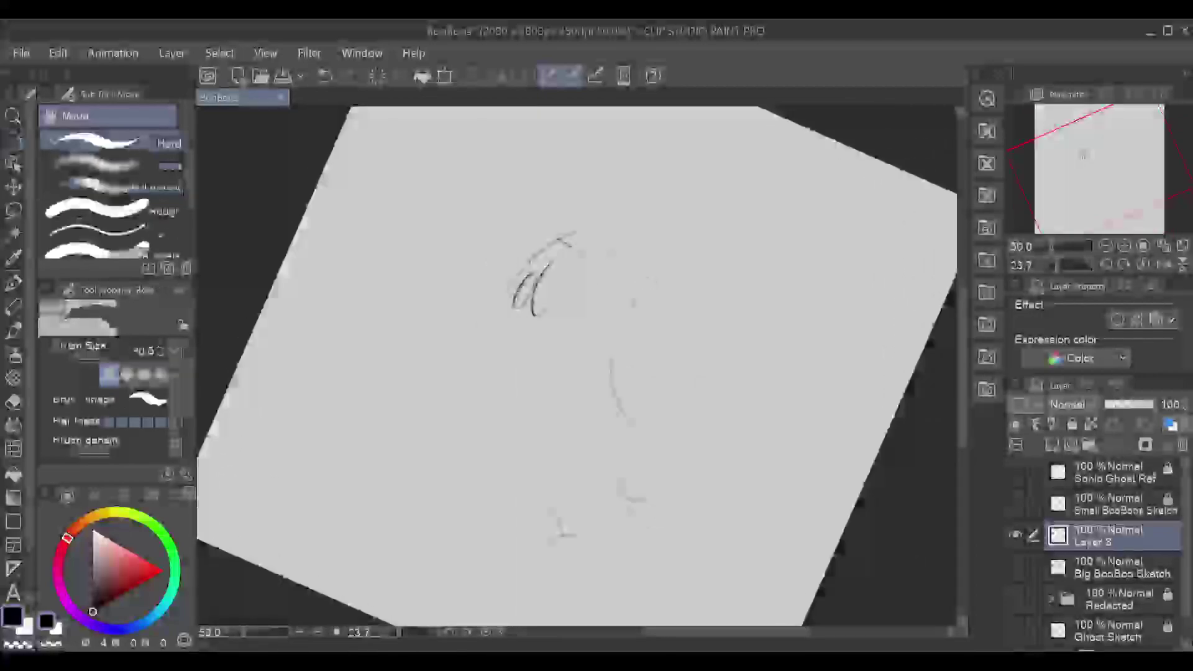
{"action": "key", "text": "e"}
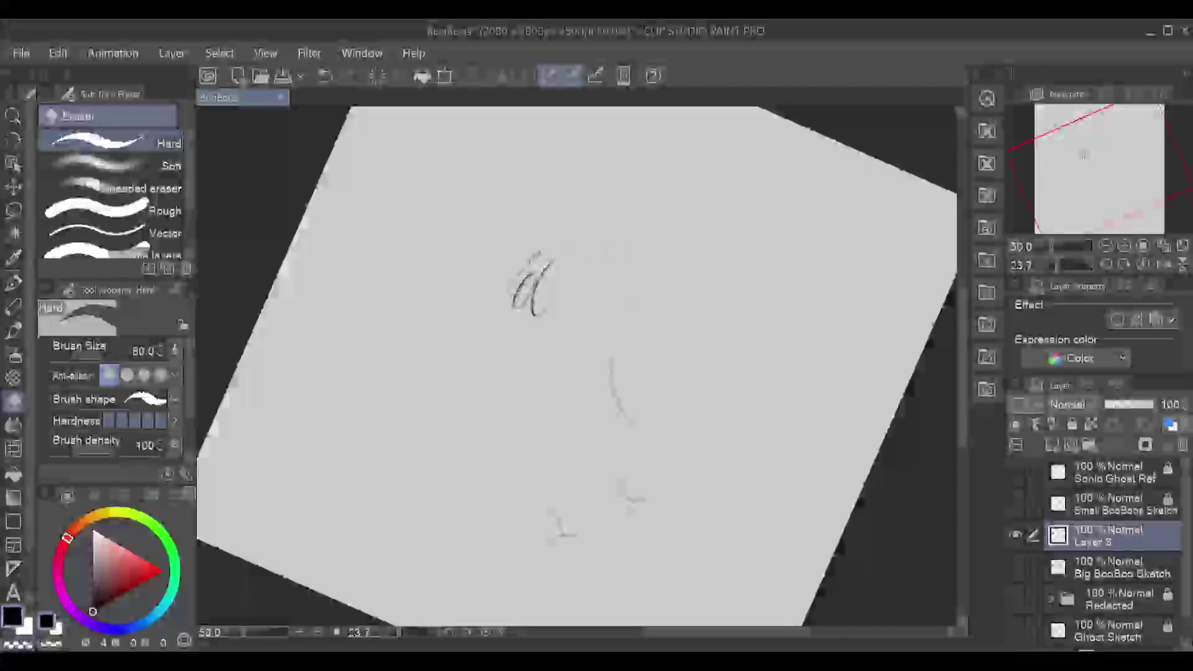
{"action": "key", "text": "p"}
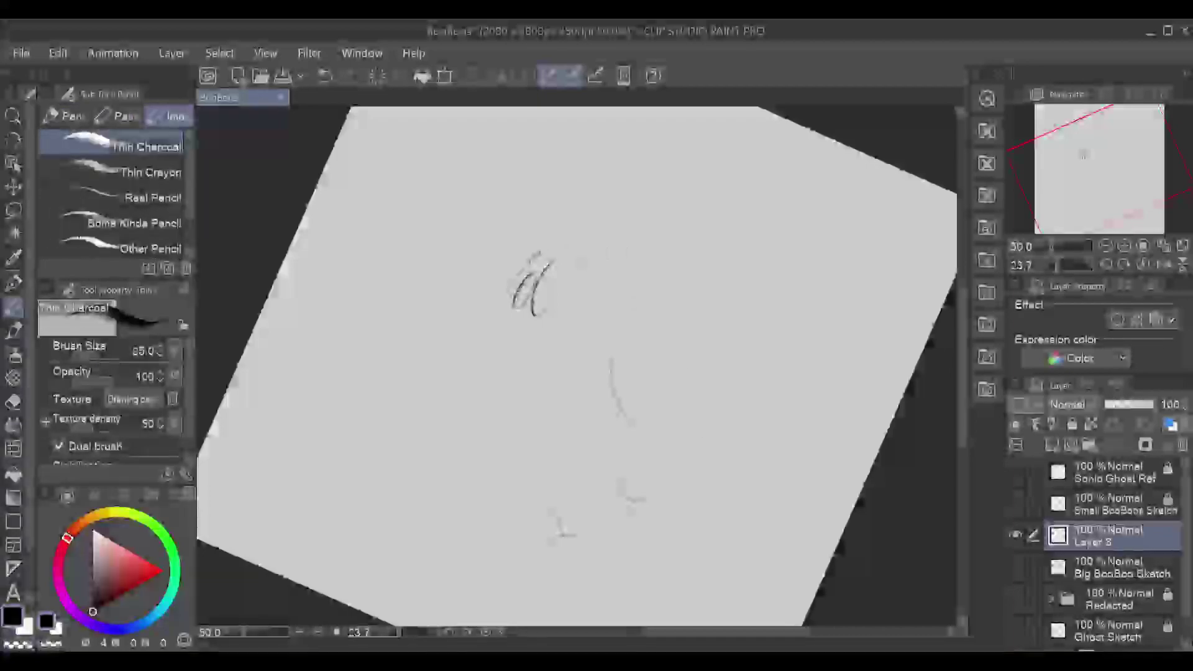
{"action": "key", "text": "ctrl+z"}
{"action": "key", "text": "ctrl+y"}
{"action": "left_click_drag", "start_coordinate": [529, 260], "coordinate": [566, 250]}
{"action": "key", "text": "ctrl+z"}
{"action": "key", "text": "ctrl+y"}
{"action": "key", "text": "ctrl+z"}
{"action": "key", "text": "ctrl+y"}
{"action": "key", "text": "ctrl+y"}
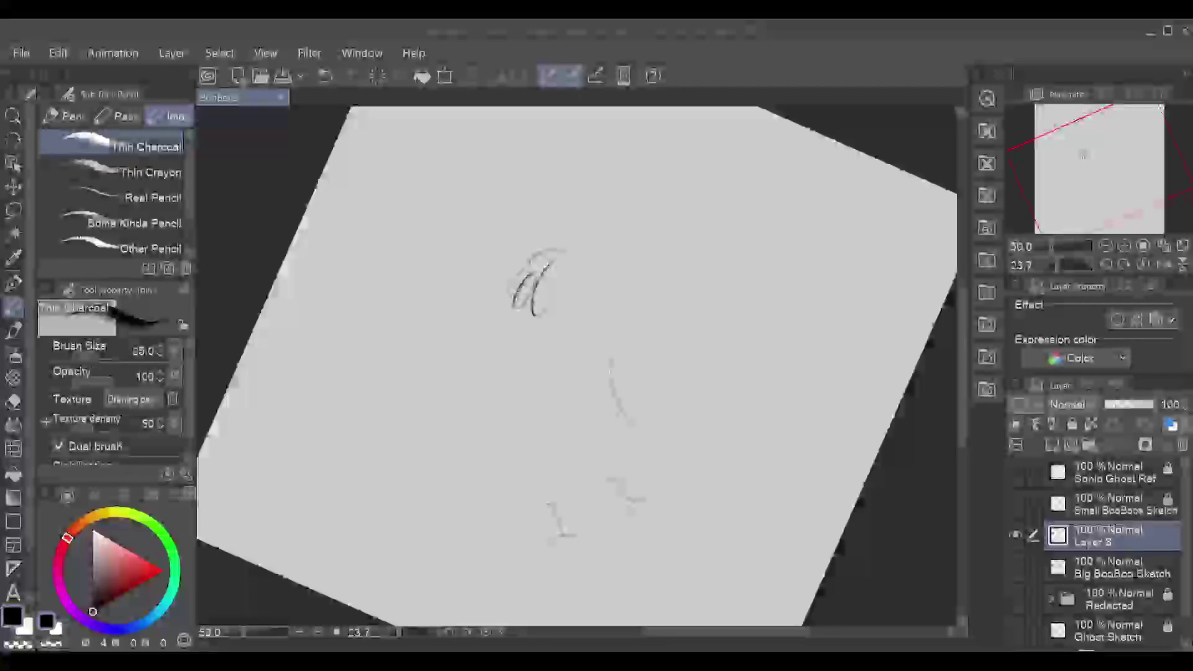
Step: Erase the first eyes and sketch two new narrow oval eyes along the head's front edge
{"action": "key", "text": "e"}
{"action": "mouse_move", "coordinate": [538, 315]}
{"action": "left_mouse_down"}
{"action": "mouse_move", "coordinate": [550, 264]}
{"action": "mouse_move", "coordinate": [516, 298]}
{"action": "left_mouse_up"}
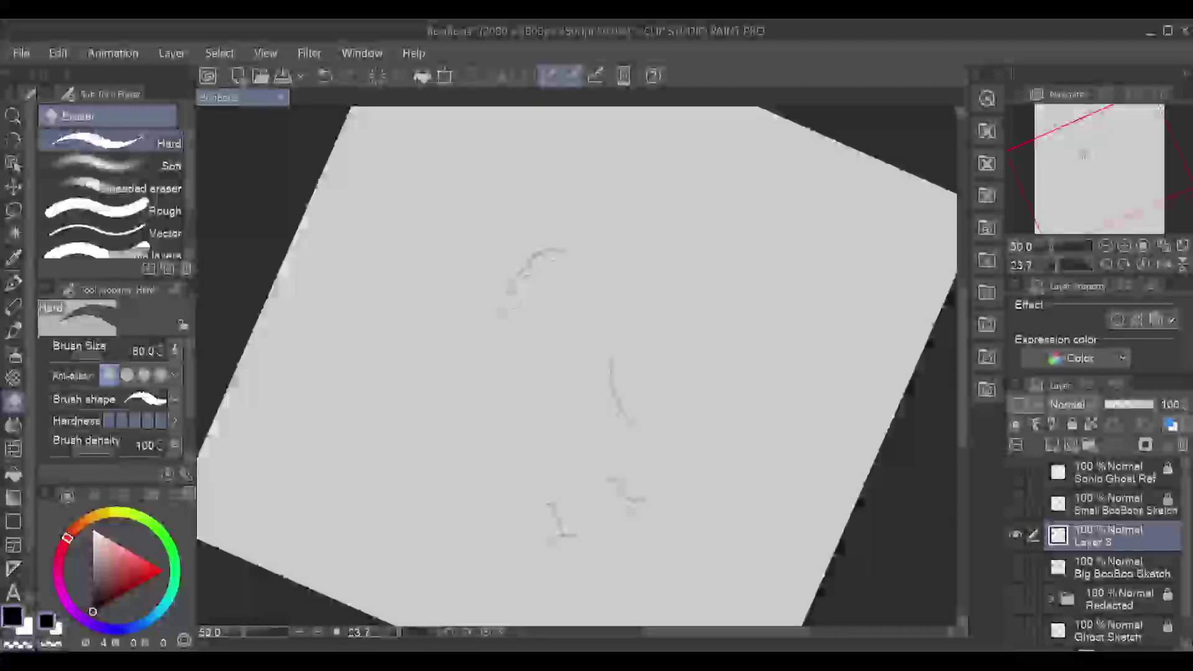
{"action": "key", "text": "p"}
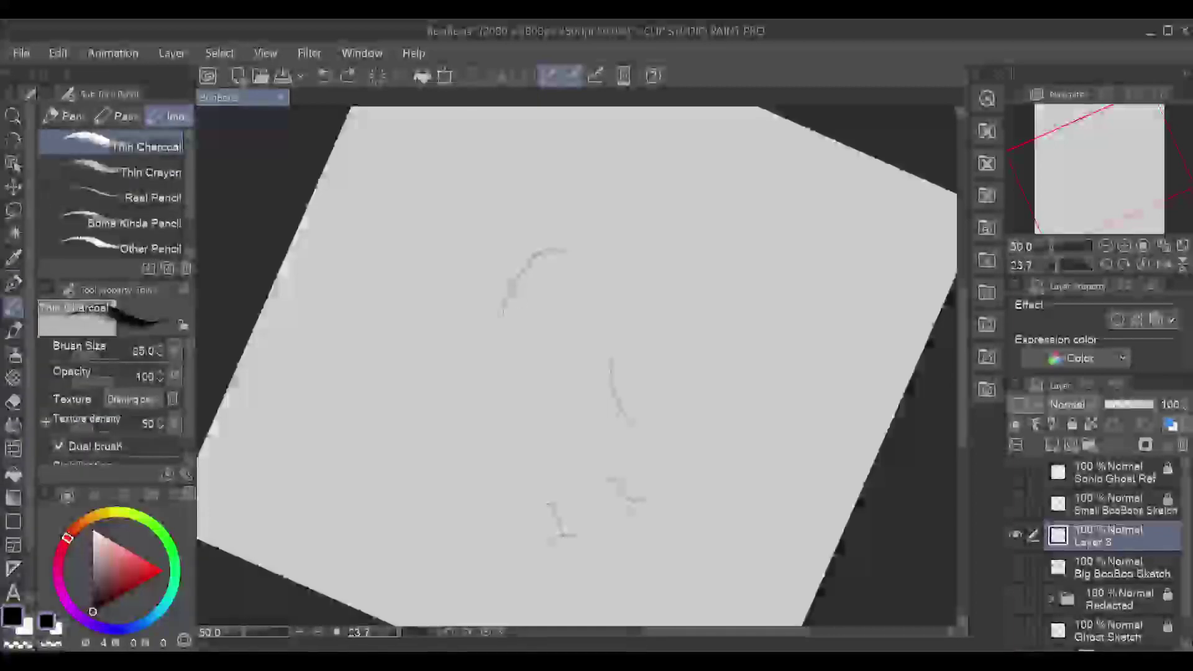
{"action": "mouse_move", "coordinate": [524, 287]}
{"action": "left_mouse_down"}
{"action": "mouse_move", "coordinate": [510, 312]}
{"action": "mouse_move", "coordinate": [549, 294]}
{"action": "mouse_move", "coordinate": [531, 308]}
{"action": "left_mouse_up"}
{"action": "key", "text": "ctrl+z"}
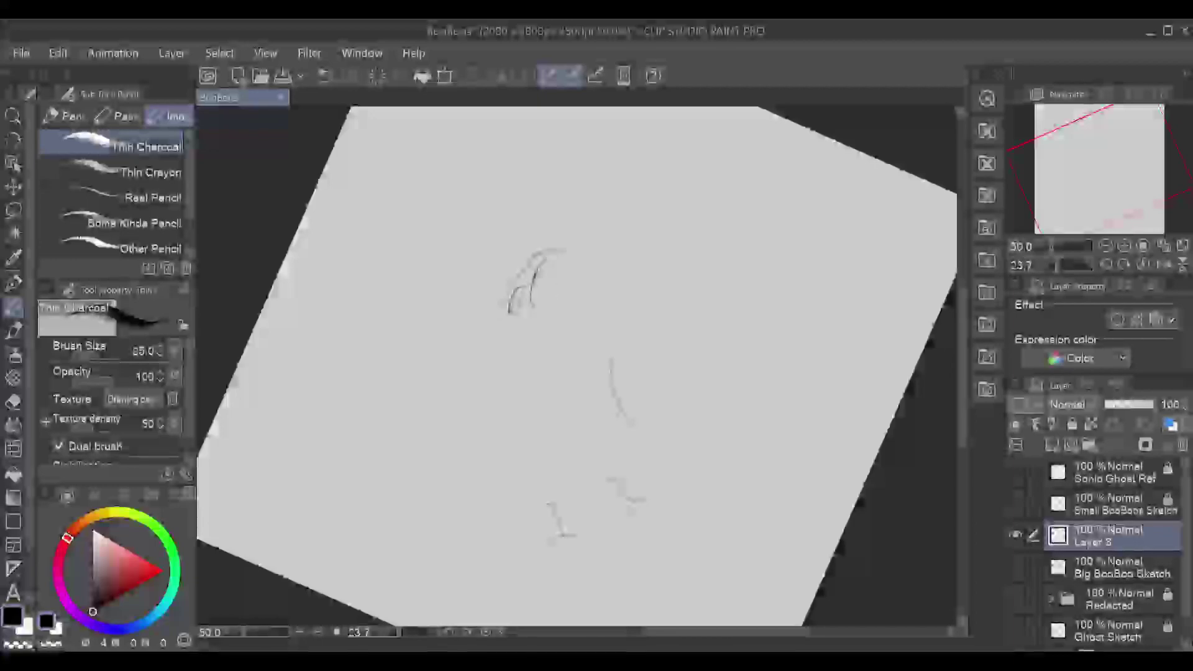
{"action": "left_click_drag", "start_coordinate": [551, 263], "coordinate": [549, 287]}
{"action": "key", "text": "ctrl+z"}
{"action": "key", "text": "ctrl+z"}
{"action": "key", "text": "ctrl+z"}
{"action": "key", "text": "ctrl+y"}
Step: Sketch the mouth line across the face and redraw the front and back outlines of the body
{"action": "left_click_drag", "start_coordinate": [501, 353], "coordinate": [572, 383]}
{"action": "key", "text": "ctrl+z"}
{"action": "left_click_drag", "start_coordinate": [478, 367], "coordinate": [502, 473]}
{"action": "key", "text": "ctrl+z"}
{"action": "key", "text": "ctrl+y"}
{"action": "left_click_drag", "start_coordinate": [486, 384], "coordinate": [501, 484]}
{"action": "key", "text": "ctrl+z"}
{"action": "key", "text": "ctrl+z"}
{"action": "mouse_move", "coordinate": [508, 311]}
{"action": "left_mouse_down"}
{"action": "mouse_move", "coordinate": [530, 287]}
{"action": "mouse_move", "coordinate": [500, 479]}
{"action": "left_mouse_up"}
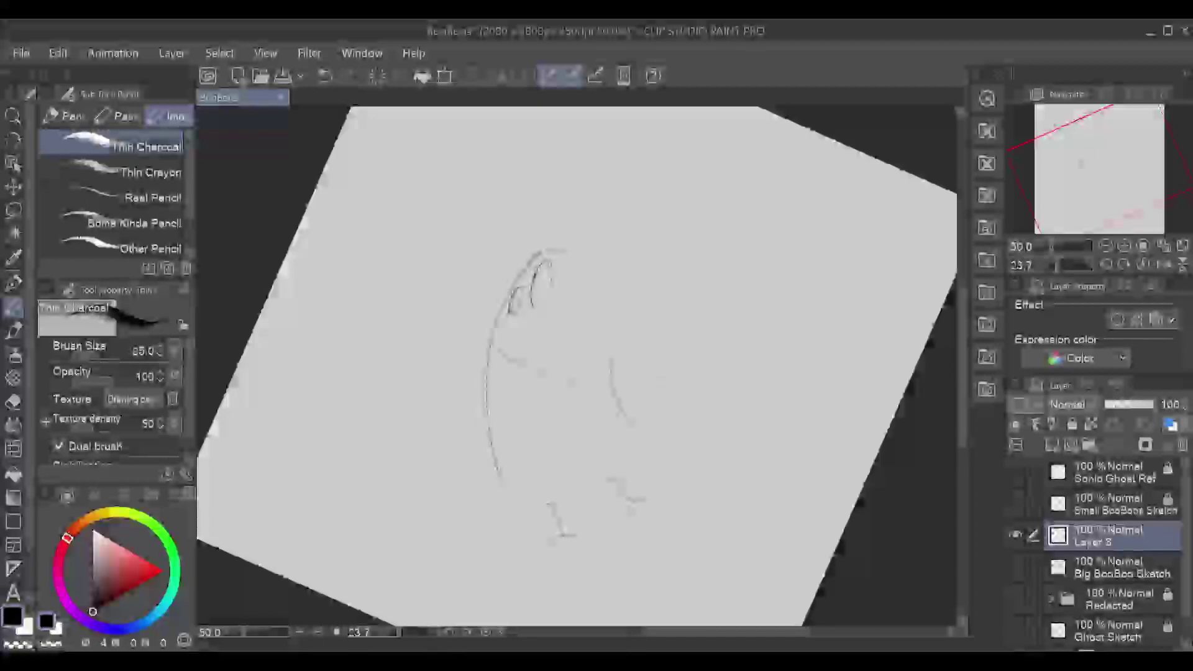
{"action": "left_click_drag", "start_coordinate": [590, 260], "coordinate": [611, 385]}
{"action": "left_click", "coordinate": [1106, 246]}
{"action": "left_click", "coordinate": [1148, 264]}
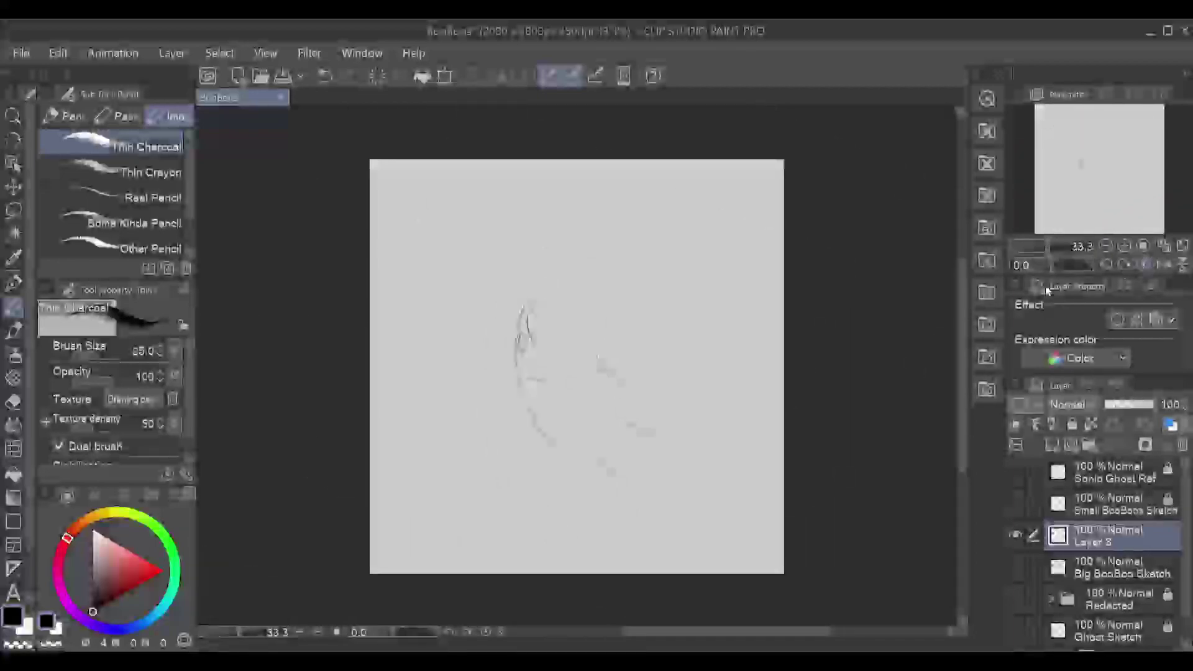
Step: Refine the front outline below the eyes, comparing the sketch with and without the new strokes
{"action": "key", "text": "ctrl+z"}
{"action": "left_click_drag", "start_coordinate": [515, 355], "coordinate": [520, 387]}
{"action": "key", "text": "ctrl+z"}
{"action": "key", "text": "ctrl+y"}
{"action": "key", "text": "ctrl+z"}
{"action": "key", "text": "ctrl+y"}
{"action": "key", "text": "ctrl+z"}
{"action": "key", "text": "ctrl+y"}
{"action": "key", "text": "ctrl+z"}
{"action": "key", "text": "ctrl+z"}
{"action": "key", "text": "ctrl+y"}
{"action": "key", "text": "ctrl+z"}
{"action": "key", "text": "ctrl+y"}
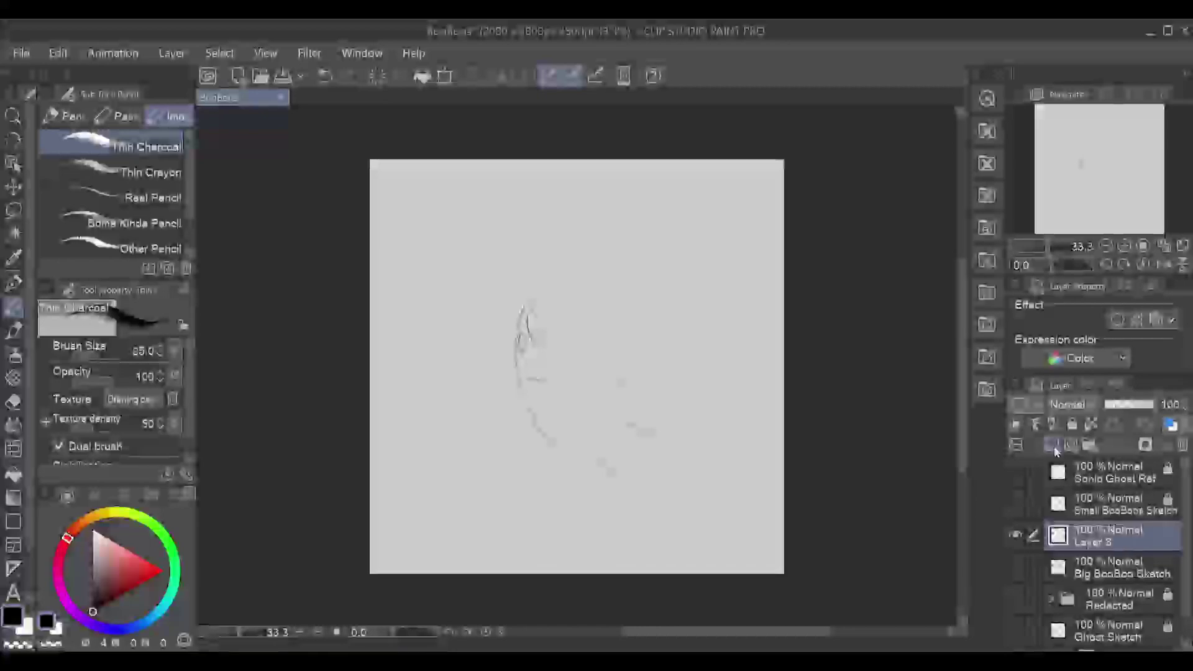
Step: Add a new layer above the pencil sketch and set up the RFRF pen with a muted yellow-grey colour
{"action": "left_click", "coordinate": [1088, 445]}
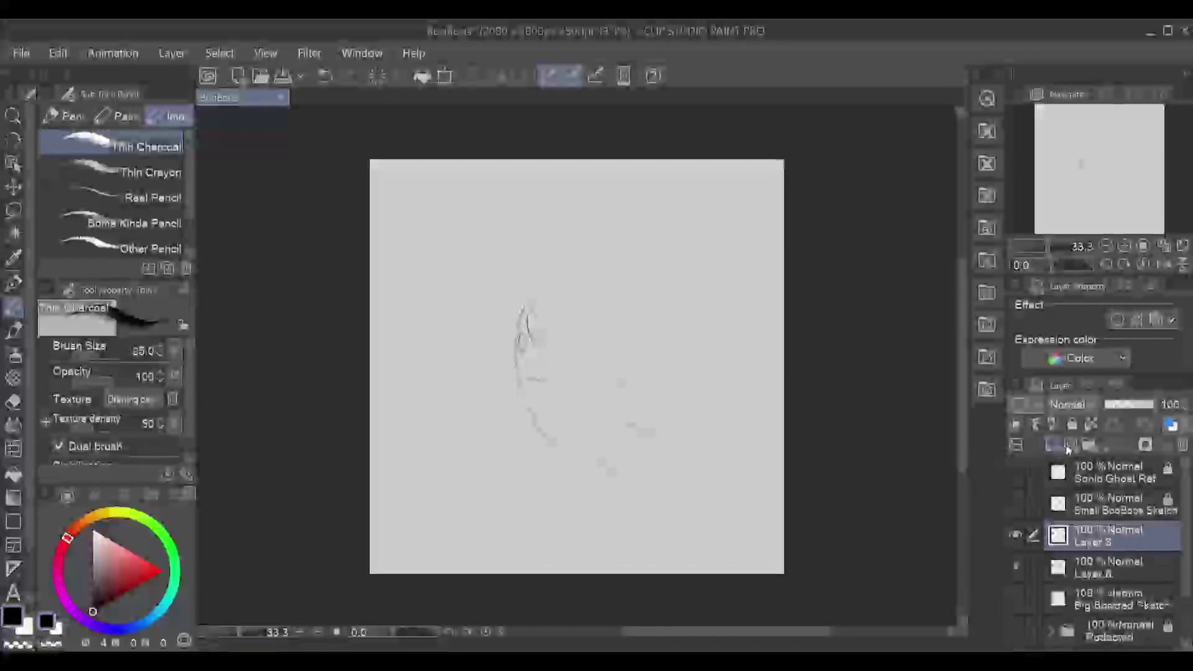
{"action": "left_click", "coordinate": [105, 514]}
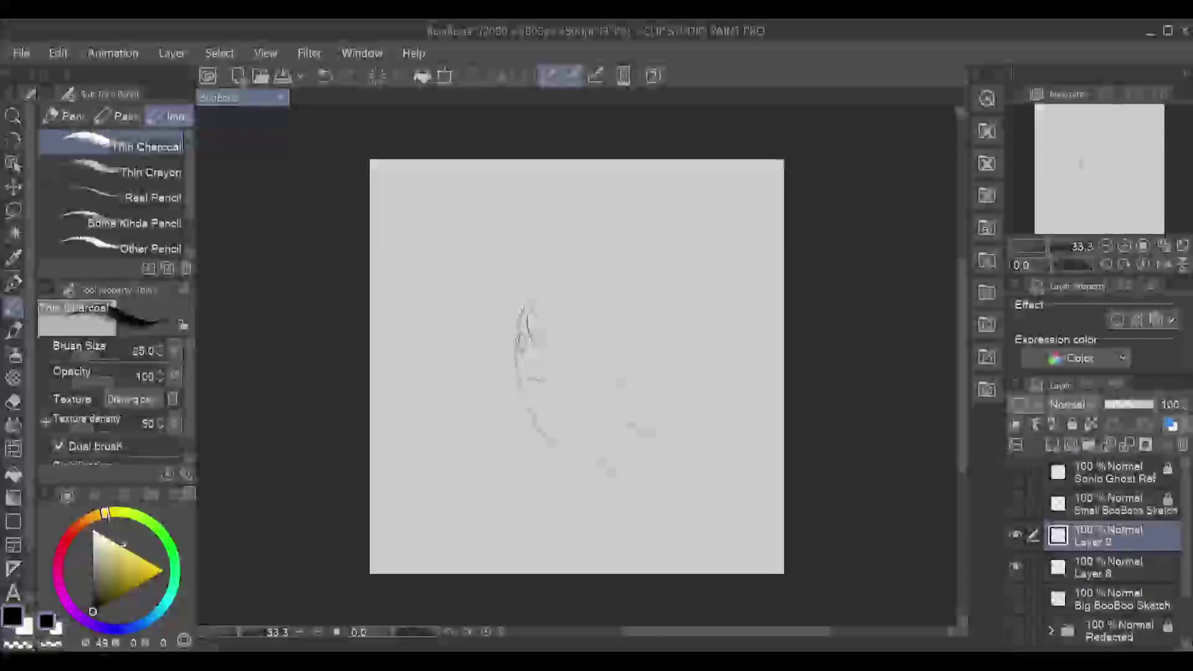
{"action": "left_click", "coordinate": [93, 561]}
{"action": "left_click", "coordinate": [96, 562]}
{"action": "left_click", "coordinate": [14, 283]}
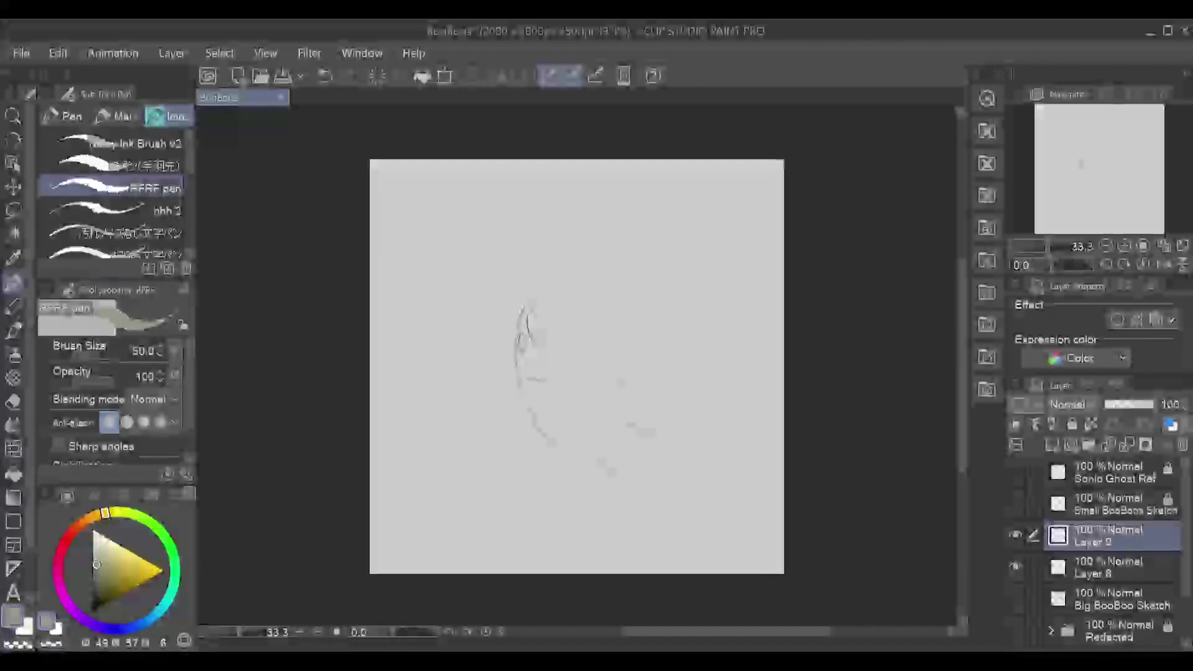
{"action": "left_click_drag", "start_coordinate": [477, 413], "coordinate": [471, 457]}
{"action": "left_click_drag", "start_coordinate": [465, 418], "coordinate": [460, 478]}
{"action": "key", "text": "ctrl+z"}
{"action": "key", "text": "ctrl+z"}
{"action": "key", "text": "ctrl+z"}
{"action": "key", "text": "ctrl+z"}
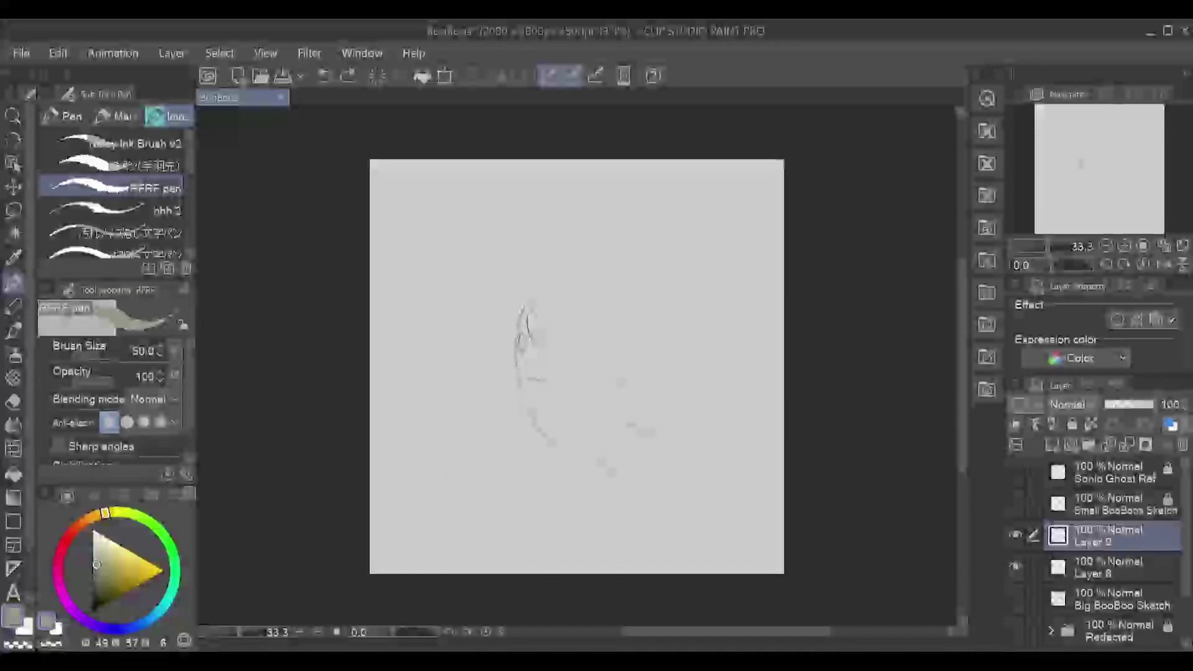
Step: Change the colour to light beige, trace the ghost's silhouette with the RFRF pen and fill it solid
{"action": "mouse_move", "coordinate": [97, 564]}
{"action": "left_mouse_down"}
{"action": "mouse_move", "coordinate": [95, 550]}
{"action": "mouse_move", "coordinate": [113, 542]}
{"action": "mouse_move", "coordinate": [103, 538]}
{"action": "mouse_move", "coordinate": [104, 552]}
{"action": "left_mouse_up"}
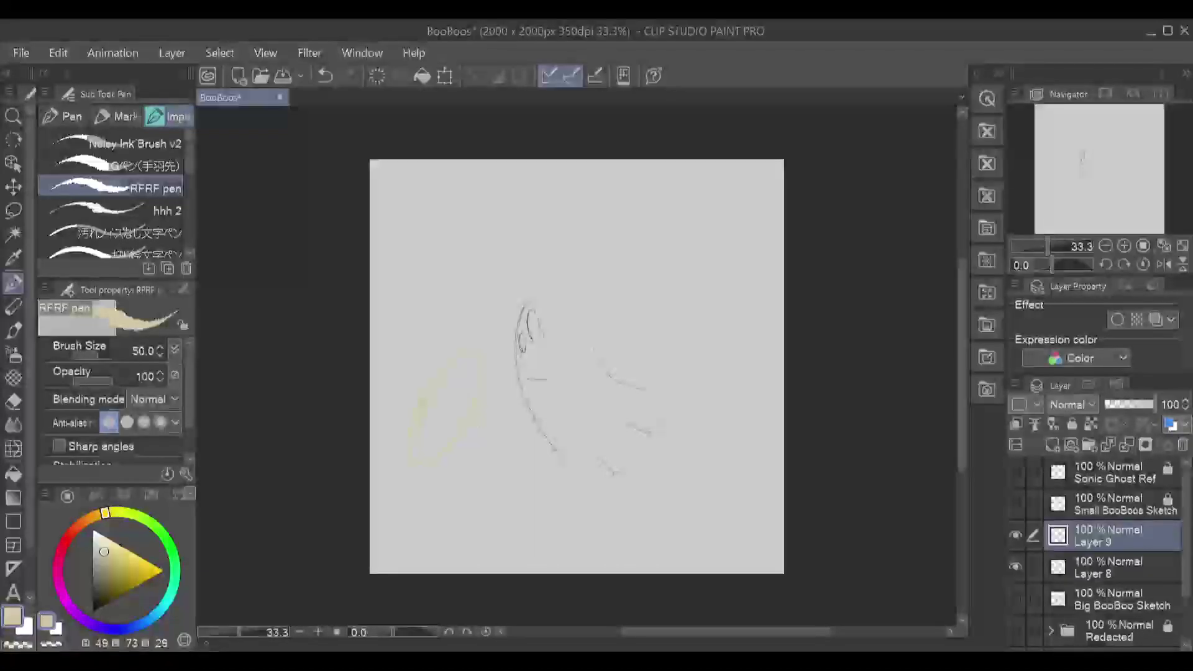
{"action": "left_click", "coordinate": [1123, 246]}
{"action": "key", "text": "ctrl+z"}
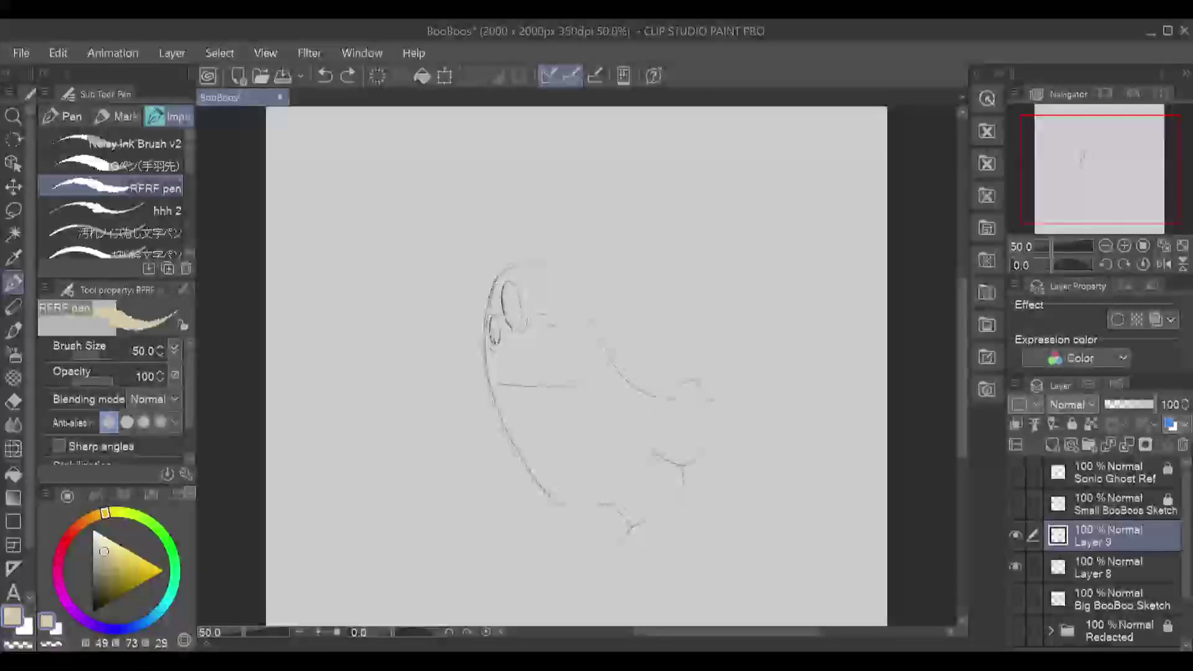
{"action": "mouse_move", "coordinate": [495, 274]}
{"action": "left_mouse_down"}
{"action": "mouse_move", "coordinate": [484, 354]}
{"action": "mouse_move", "coordinate": [556, 504]}
{"action": "left_mouse_up"}
{"action": "mouse_move", "coordinate": [501, 277]}
{"action": "left_mouse_down"}
{"action": "mouse_move", "coordinate": [542, 267]}
{"action": "mouse_move", "coordinate": [617, 367]}
{"action": "mouse_move", "coordinate": [704, 388]}
{"action": "mouse_move", "coordinate": [719, 429]}
{"action": "mouse_move", "coordinate": [681, 479]}
{"action": "mouse_move", "coordinate": [682, 503]}
{"action": "mouse_move", "coordinate": [612, 546]}
{"action": "mouse_move", "coordinate": [563, 537]}
{"action": "mouse_move", "coordinate": [556, 495]}
{"action": "left_mouse_up"}
{"action": "key", "text": "g"}
{"action": "left_click", "coordinate": [646, 439]}
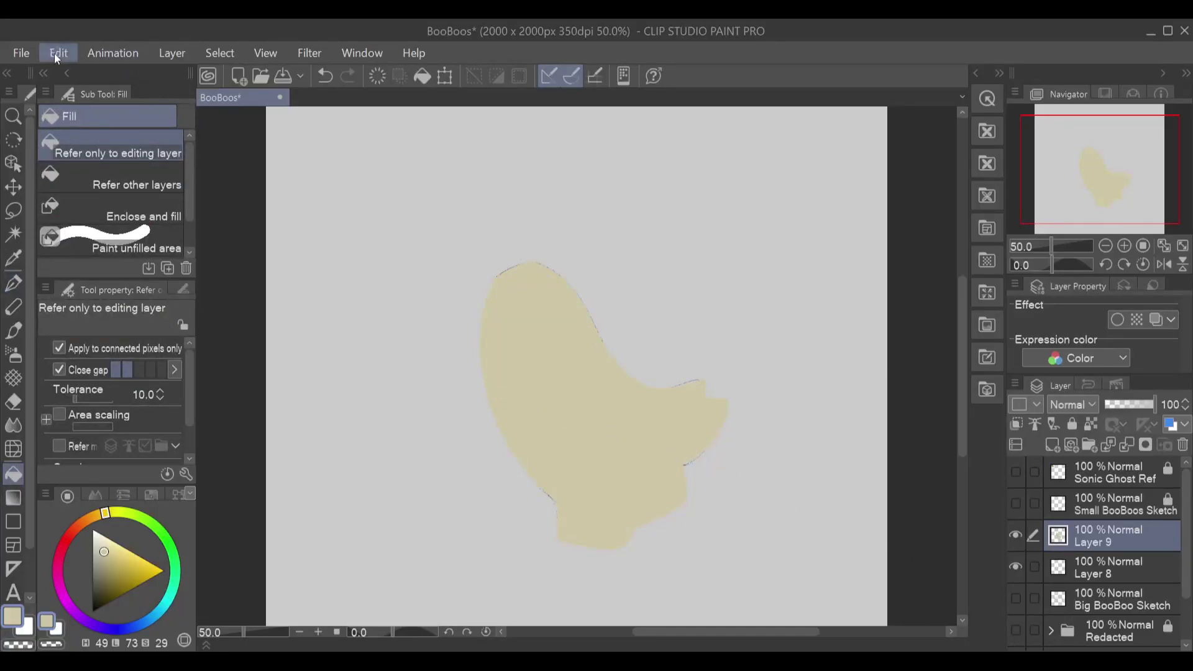
Step: Brighten the filled silhouette to a pale cream and move the Layer 8 sketch above Layer 9
{"action": "left_click", "coordinate": [507, 437]}
{"action": "left_click_drag", "start_coordinate": [832, 212], "coordinate": [872, 215]}
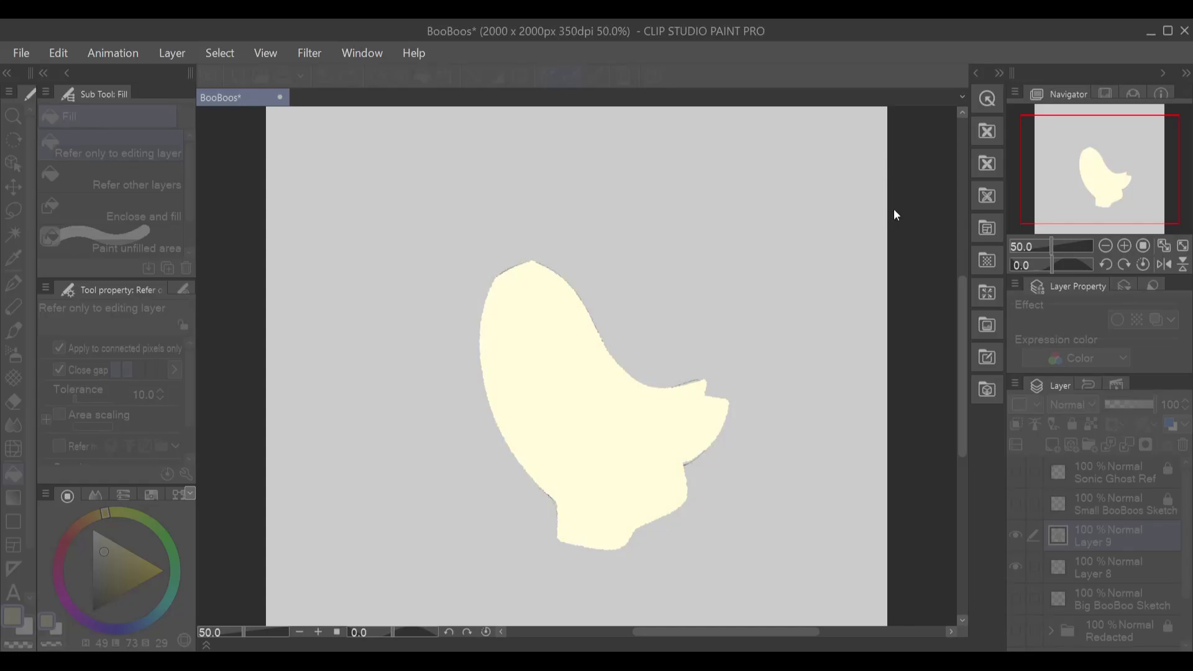
{"action": "left_click", "coordinate": [975, 182]}
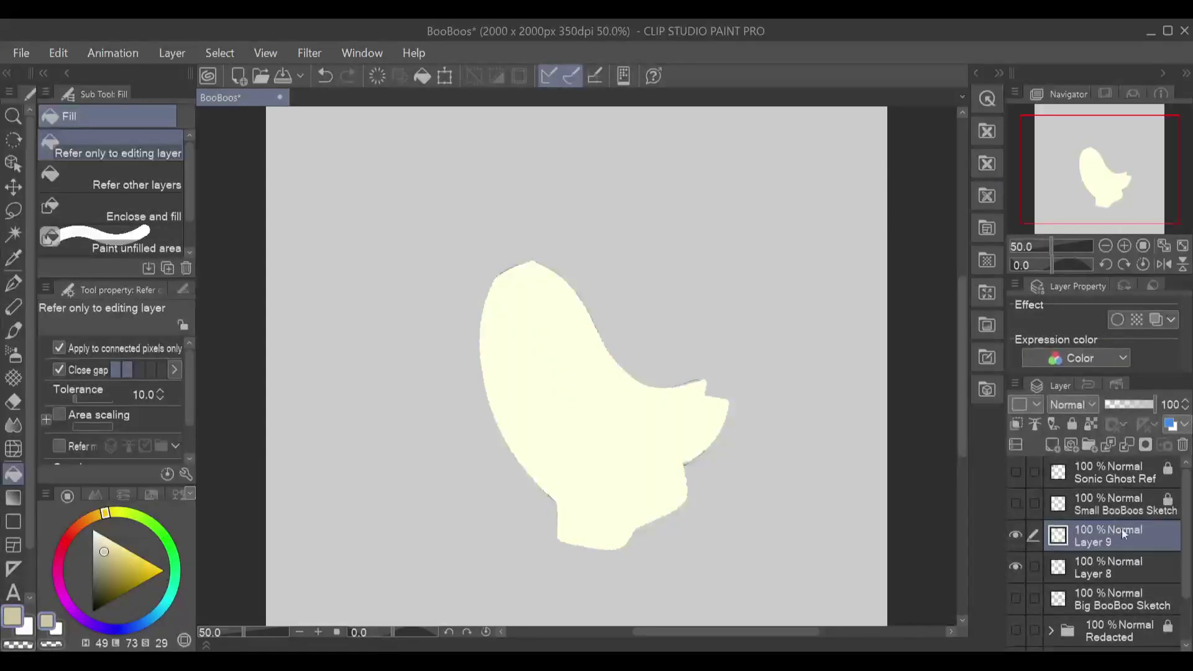
{"action": "mouse_move", "coordinate": [1113, 572]}
{"action": "left_mouse_down"}
{"action": "mouse_move", "coordinate": [1122, 528]}
{"action": "mouse_move", "coordinate": [1113, 539]}
{"action": "left_mouse_up"}
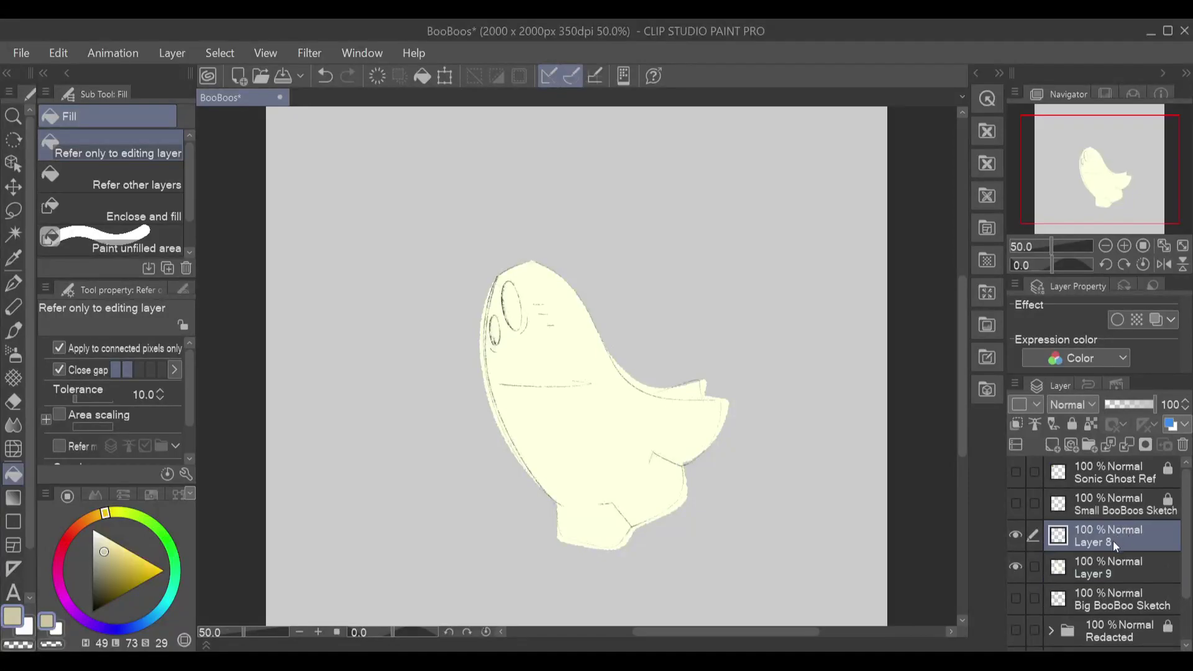
Step: Add a layer clipped to Layer 9 and paint both eyes solid dark olive with the RFRF pen
{"action": "left_click", "coordinate": [1099, 565]}
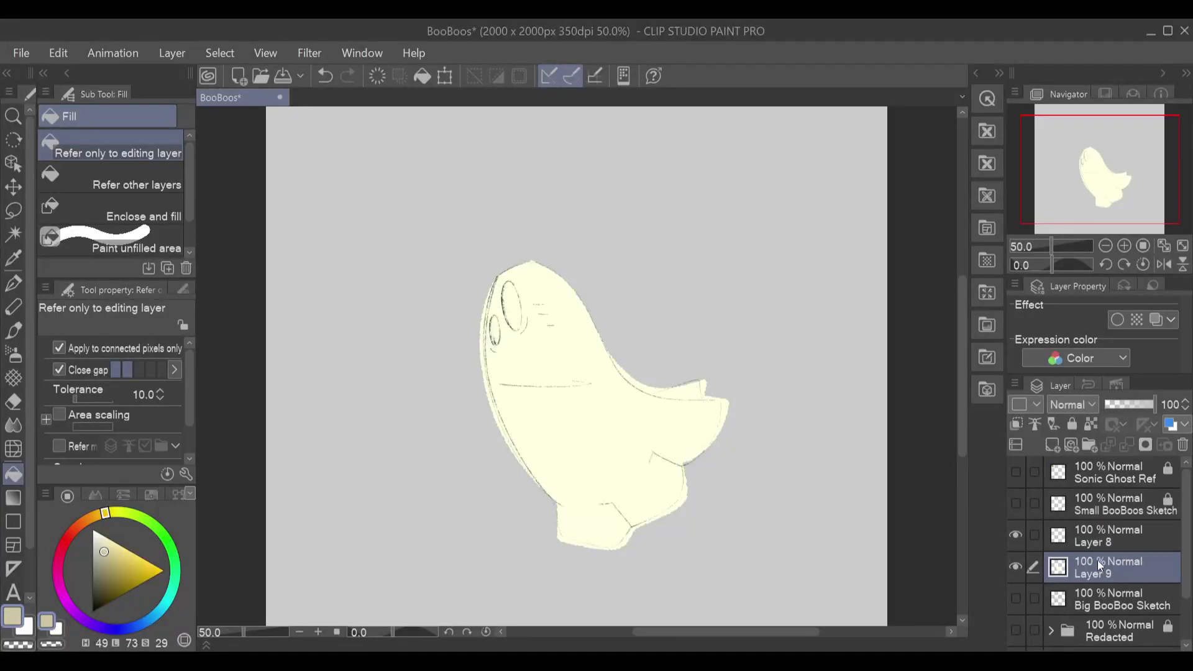
{"action": "left_click", "coordinate": [1055, 445]}
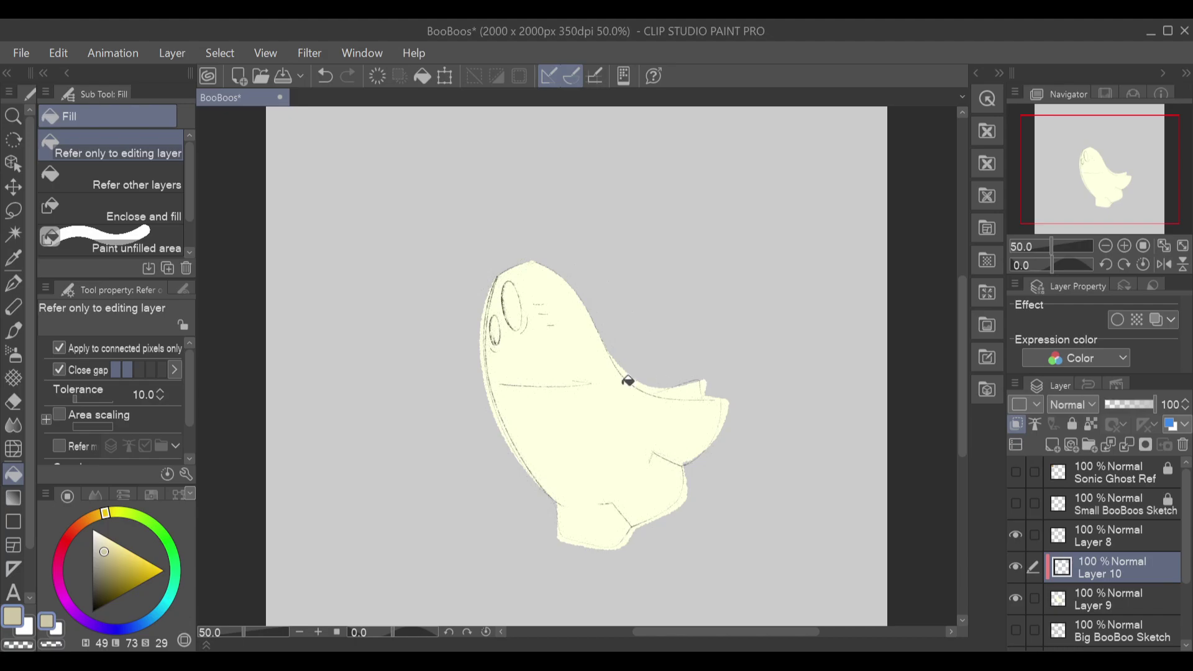
{"action": "left_click_drag", "start_coordinate": [113, 556], "coordinate": [98, 589]}
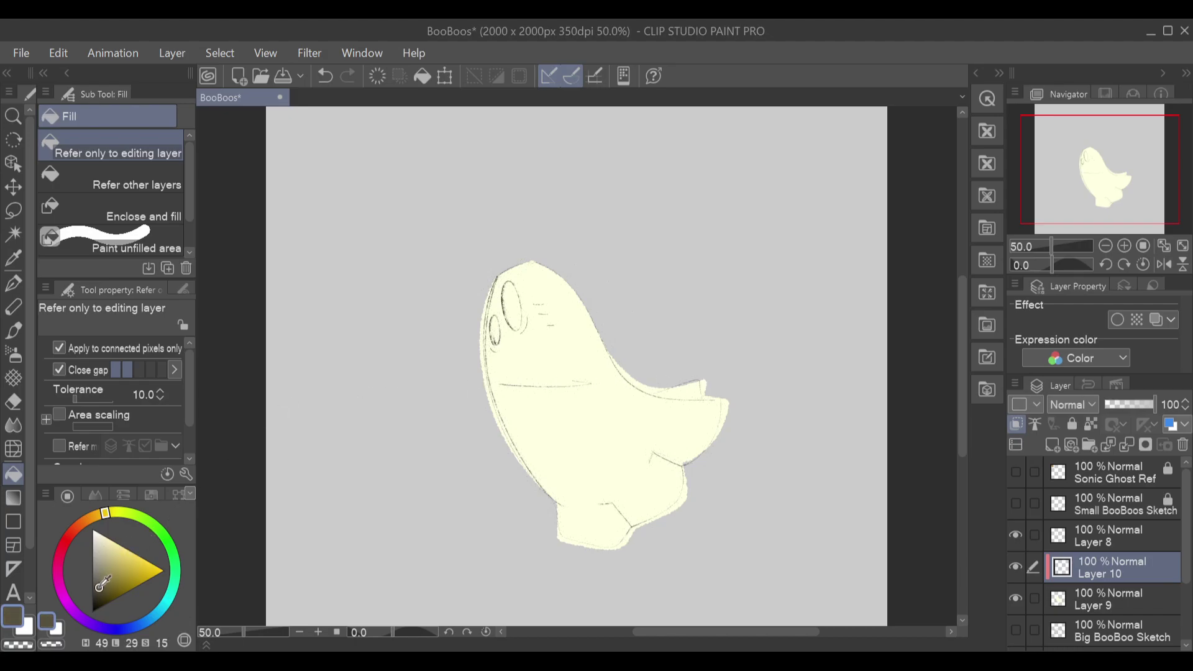
{"action": "key", "text": "p"}
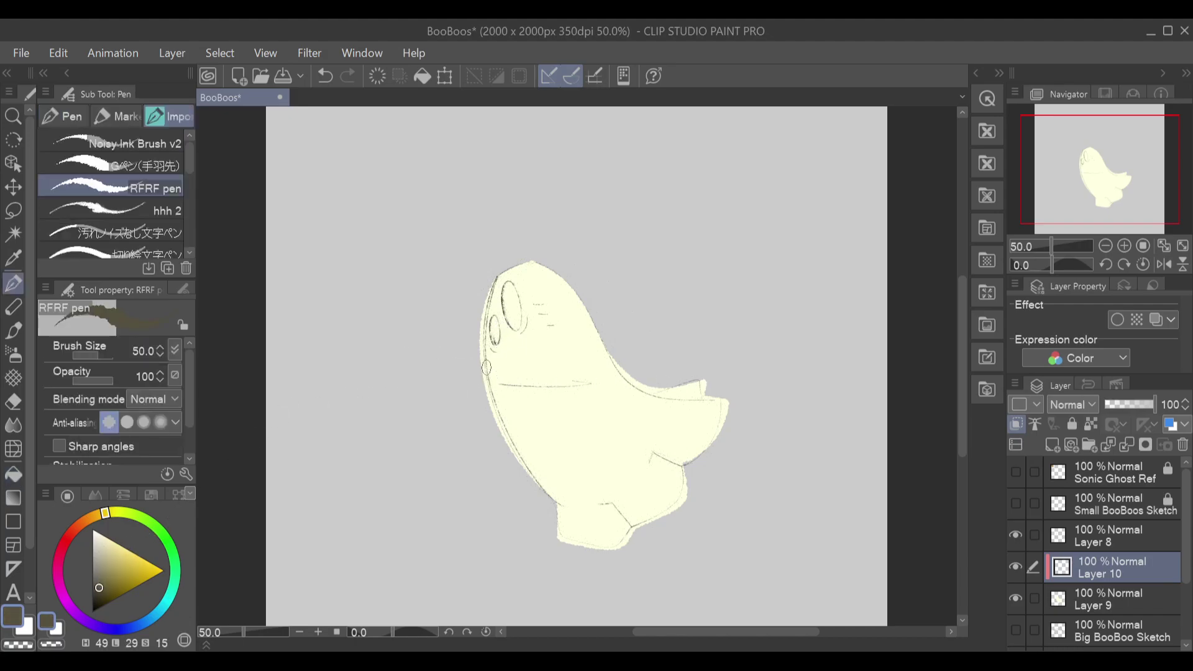
{"action": "mouse_move", "coordinate": [494, 343]}
{"action": "left_mouse_down"}
{"action": "mouse_move", "coordinate": [498, 337]}
{"action": "mouse_move", "coordinate": [493, 319]}
{"action": "mouse_move", "coordinate": [505, 307]}
{"action": "mouse_move", "coordinate": [513, 320]}
{"action": "mouse_move", "coordinate": [507, 297]}
{"action": "mouse_move", "coordinate": [521, 328]}
{"action": "mouse_move", "coordinate": [511, 280]}
{"action": "mouse_move", "coordinate": [515, 313]}
{"action": "left_mouse_up"}
{"action": "key", "text": "ctrl+z"}
{"action": "key", "text": "ctrl+y"}
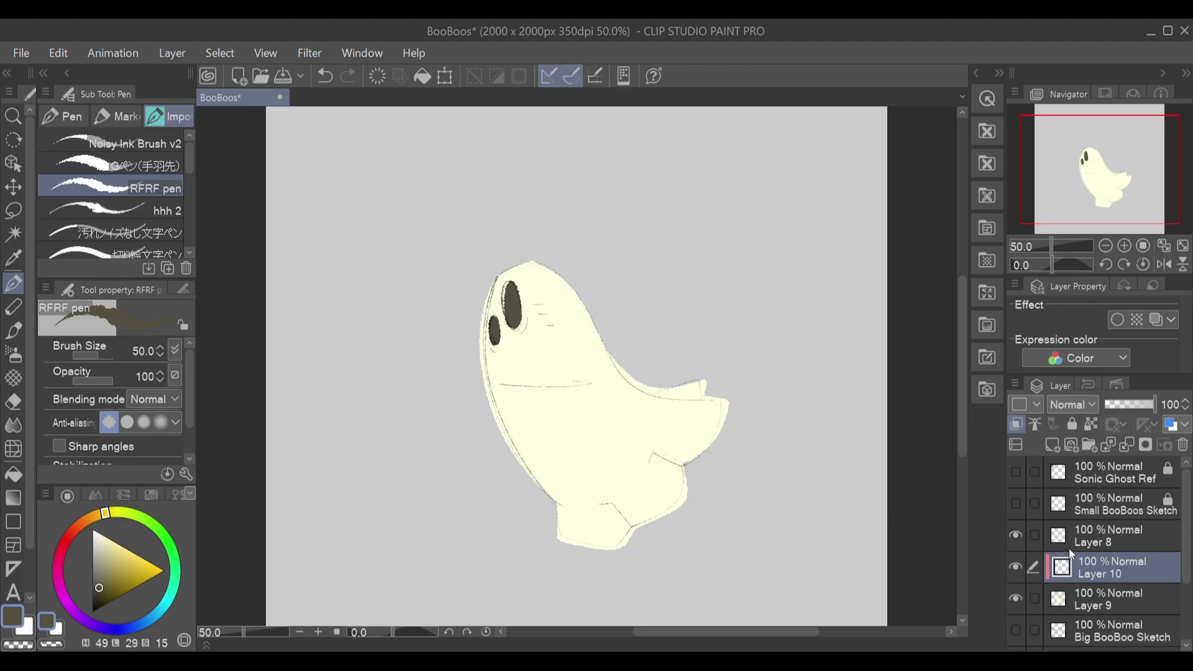
Step: Hide the Layer 8 sketch and pick a slightly darker cream based on the ghost's body colour
{"action": "left_click", "coordinate": [1015, 536]}
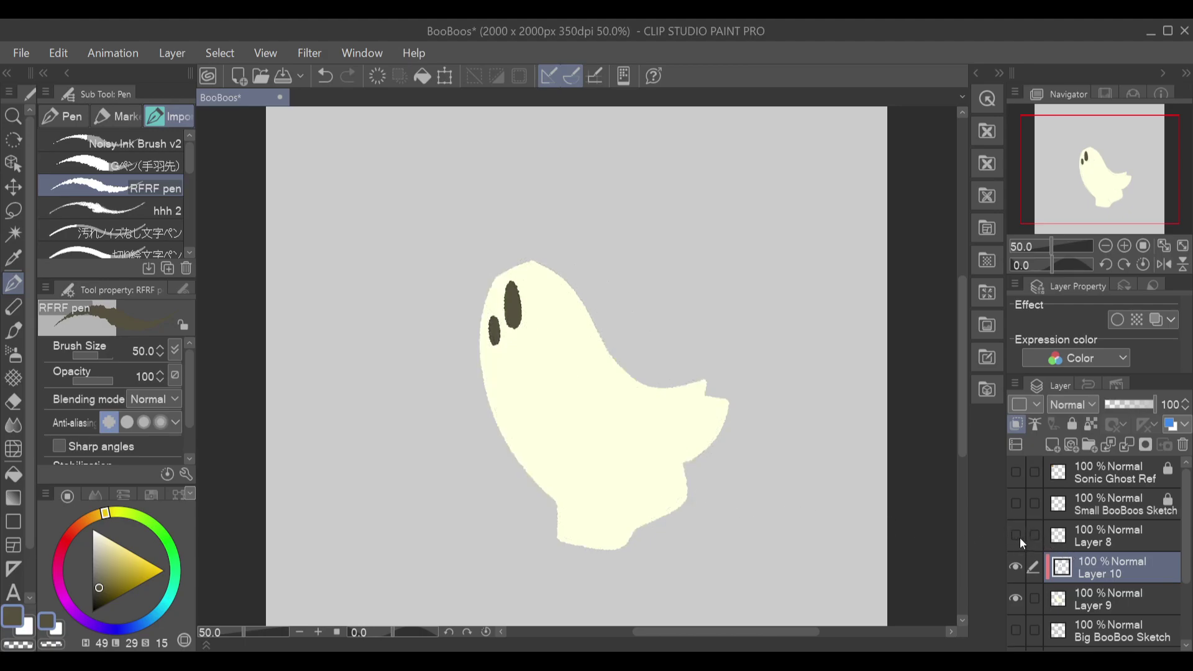
{"action": "left_click", "coordinate": [579, 416], "text": "alt"}
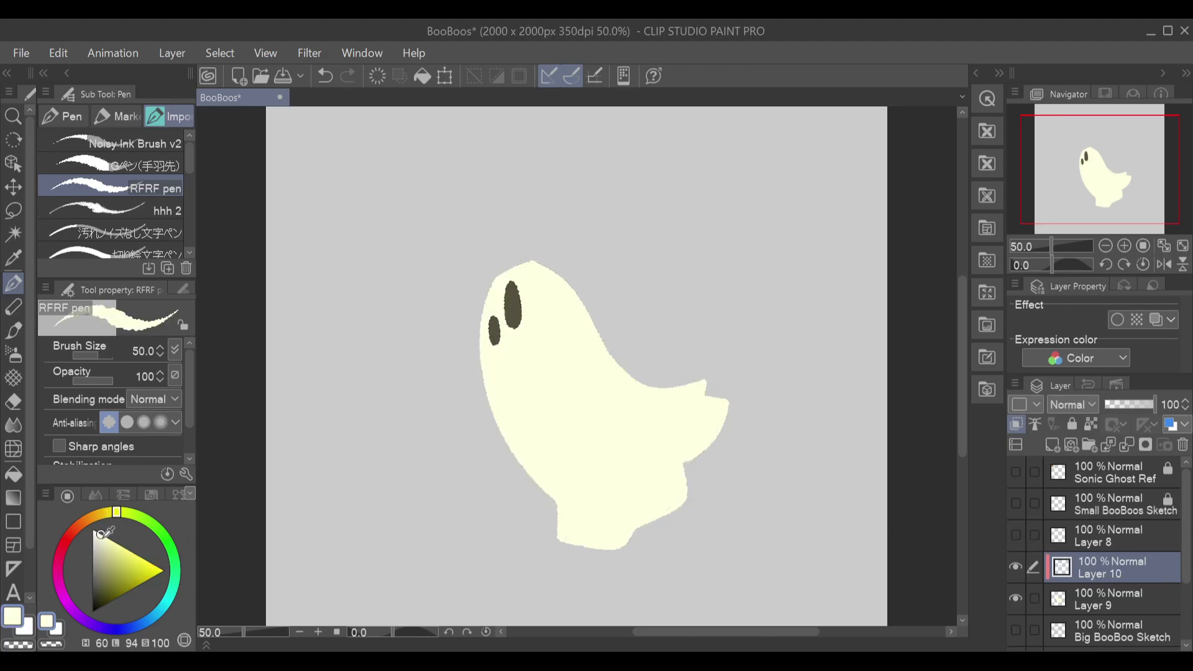
{"action": "left_click", "coordinate": [102, 540]}
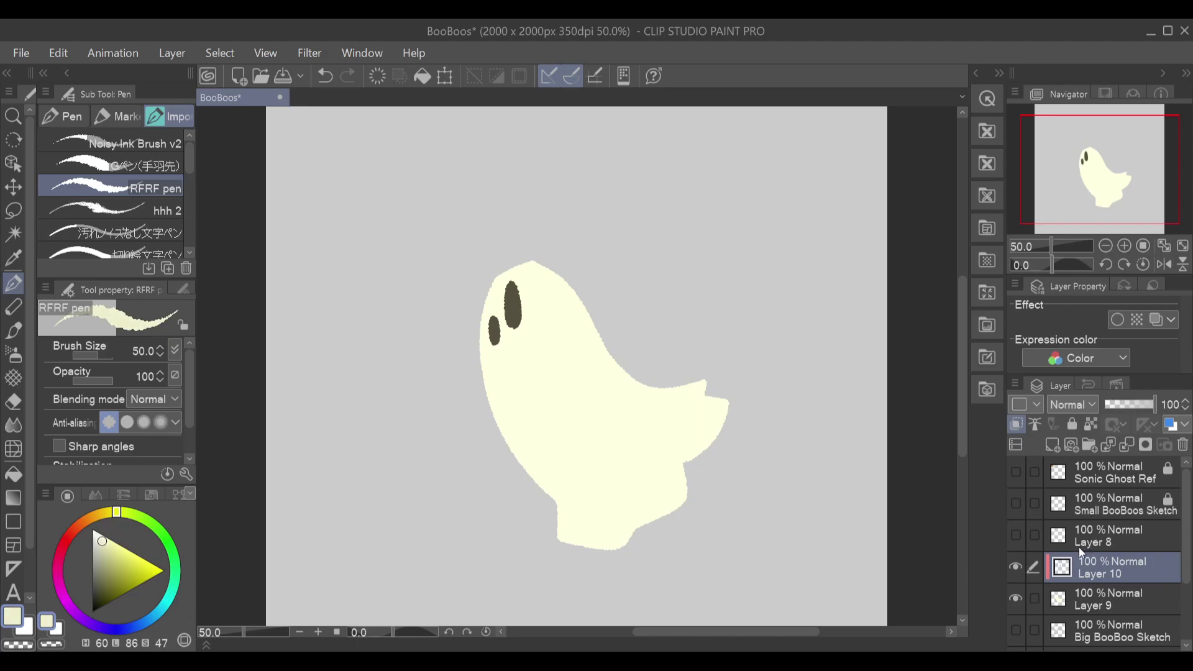
Step: Add a folder above Layer 10, clip it to the body layer and create a new layer inside it
{"action": "left_click", "coordinate": [1089, 446]}
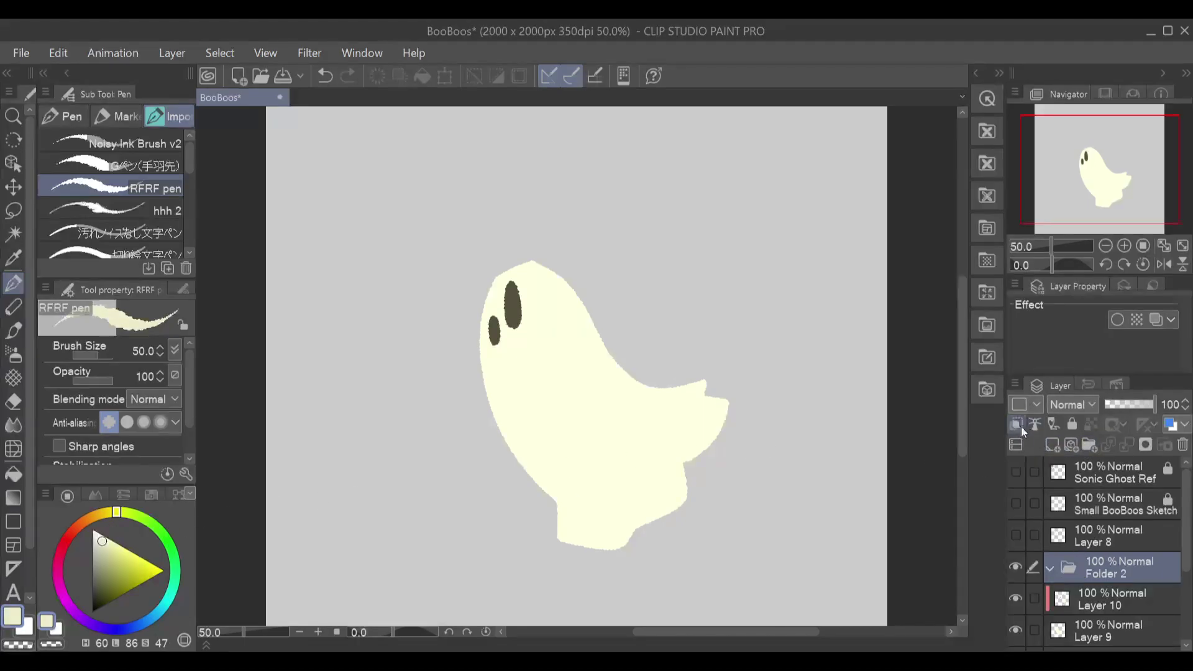
{"action": "left_click", "coordinate": [1053, 445]}
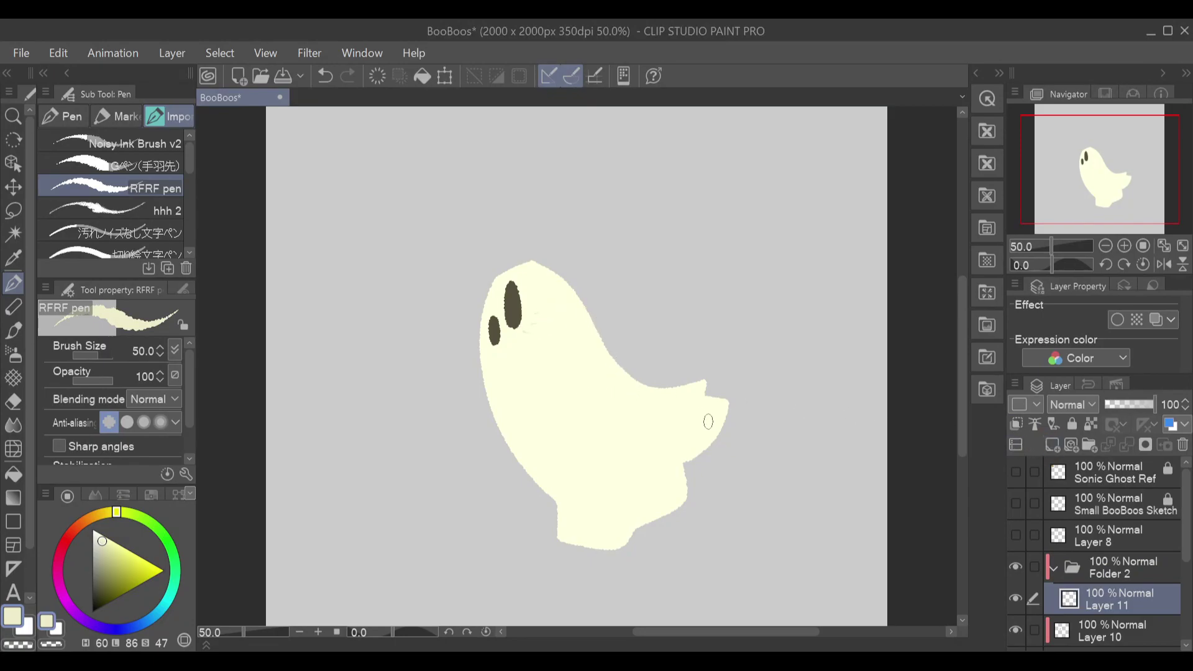
{"action": "left_click_drag", "start_coordinate": [687, 463], "coordinate": [644, 437]}
{"action": "key", "text": "ctrl+z"}
{"action": "mouse_move", "coordinate": [710, 393]}
{"action": "left_mouse_down"}
{"action": "mouse_move", "coordinate": [635, 412]}
{"action": "mouse_move", "coordinate": [710, 387]}
{"action": "mouse_move", "coordinate": [649, 387]}
{"action": "mouse_move", "coordinate": [680, 378]}
{"action": "mouse_move", "coordinate": [729, 390]}
{"action": "mouse_move", "coordinate": [648, 387]}
{"action": "left_mouse_up"}
{"action": "key", "text": "ctrl+z"}
{"action": "key", "text": "ctrl+z"}
{"action": "left_click_drag", "start_coordinate": [611, 481], "coordinate": [635, 526]}
{"action": "key", "text": "ctrl+z"}
{"action": "left_click_drag", "start_coordinate": [596, 476], "coordinate": [633, 531]}
{"action": "mouse_move", "coordinate": [582, 491]}
{"action": "left_mouse_down"}
{"action": "mouse_move", "coordinate": [628, 462]}
{"action": "mouse_move", "coordinate": [574, 494]}
{"action": "left_mouse_up"}
{"action": "key", "text": "ctrl+z"}
{"action": "key", "text": "ctrl+z"}
{"action": "key", "text": "ctrl+z"}
{"action": "left_click_drag", "start_coordinate": [641, 440], "coordinate": [660, 423]}
{"action": "key", "text": "ctrl+z"}
{"action": "mouse_move", "coordinate": [516, 406]}
{"action": "left_mouse_down"}
{"action": "mouse_move", "coordinate": [592, 384]}
{"action": "mouse_move", "coordinate": [529, 403]}
{"action": "mouse_move", "coordinate": [587, 389]}
{"action": "mouse_move", "coordinate": [540, 426]}
{"action": "left_mouse_up"}
{"action": "key", "text": "ctrl+z"}
{"action": "key", "text": "ctrl+z"}
{"action": "key", "text": "ctrl+z"}
{"action": "key", "text": "ctrl+z"}
Step: Paint thin darker-cream creases across the ghost's midsection and a faint crease below its eyes
{"action": "left_click_drag", "start_coordinate": [503, 402], "coordinate": [593, 389]}
{"action": "mouse_move", "coordinate": [523, 431]}
{"action": "left_mouse_down"}
{"action": "mouse_move", "coordinate": [554, 416]}
{"action": "mouse_move", "coordinate": [527, 427]}
{"action": "left_mouse_up"}
{"action": "key", "text": "ctrl+z"}
{"action": "key", "text": "ctrl+z"}
{"action": "left_click_drag", "start_coordinate": [489, 344], "coordinate": [494, 350]}
{"action": "key", "text": "ctrl+z"}
{"action": "left_click_drag", "start_coordinate": [491, 365], "coordinate": [486, 373]}
{"action": "key", "text": "ctrl+z"}
{"action": "mouse_move", "coordinate": [503, 364]}
{"action": "left_mouse_down"}
{"action": "mouse_move", "coordinate": [629, 336]}
{"action": "mouse_move", "coordinate": [589, 361]}
{"action": "mouse_move", "coordinate": [555, 366]}
{"action": "left_mouse_up"}
{"action": "key", "text": "ctrl+z"}
Step: Paint tapered fold lines running inward from the two notches in the ghost's hem
{"action": "left_click_drag", "start_coordinate": [660, 421], "coordinate": [674, 420]}
{"action": "key", "text": "ctrl+z"}
{"action": "key", "text": "ctrl+y"}
{"action": "key", "text": "ctrl+z"}
{"action": "mouse_move", "coordinate": [555, 437]}
{"action": "left_mouse_down"}
{"action": "mouse_move", "coordinate": [574, 469]}
{"action": "mouse_move", "coordinate": [607, 452]}
{"action": "left_mouse_up"}
{"action": "key", "text": "ctrl+z"}
{"action": "key", "text": "ctrl+y"}
{"action": "key", "text": "ctrl+z"}
{"action": "key", "text": "ctrl+y"}
{"action": "left_click_drag", "start_coordinate": [646, 435], "coordinate": [685, 465]}
{"action": "left_click_drag", "start_coordinate": [597, 477], "coordinate": [633, 533]}
Step: Shade the edge where the ghost's small rear flap meets the tail
{"action": "left_click_drag", "start_coordinate": [658, 388], "coordinate": [743, 402]}
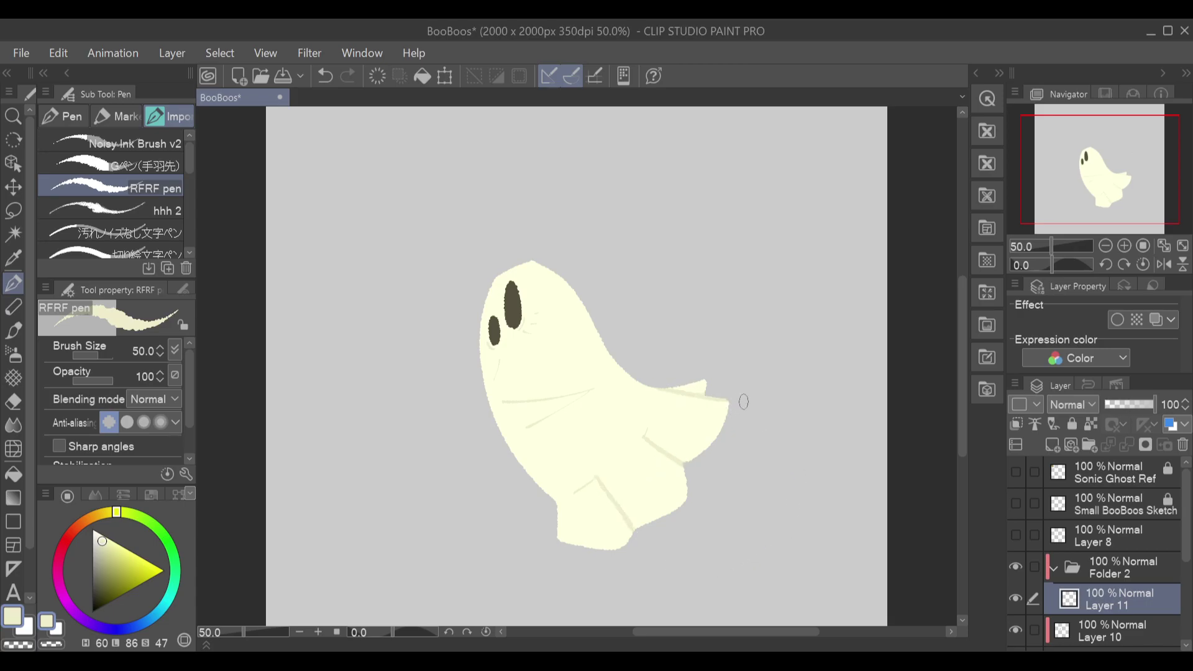
{"action": "key", "text": "ctrl+z"}
{"action": "left_click_drag", "start_coordinate": [662, 388], "coordinate": [733, 395]}
{"action": "key", "text": "ctrl+z"}
{"action": "mouse_move", "coordinate": [657, 387]}
{"action": "left_mouse_down"}
{"action": "mouse_move", "coordinate": [738, 400]}
{"action": "mouse_move", "coordinate": [682, 466]}
{"action": "mouse_move", "coordinate": [712, 447]}
{"action": "mouse_move", "coordinate": [729, 397]}
{"action": "mouse_move", "coordinate": [728, 418]}
{"action": "mouse_move", "coordinate": [684, 463]}
{"action": "mouse_move", "coordinate": [740, 423]}
{"action": "mouse_move", "coordinate": [729, 447]}
{"action": "mouse_move", "coordinate": [684, 465]}
{"action": "mouse_move", "coordinate": [675, 527]}
{"action": "left_mouse_up"}
{"action": "key", "text": "ctrl+z"}
{"action": "key", "text": "ctrl+z"}
{"action": "key", "text": "ctrl+z"}
Step: Add narrow darker-cream shading along the side edges of the hem
{"action": "left_click_drag", "start_coordinate": [684, 466], "coordinate": [688, 520]}
{"action": "left_click_drag", "start_coordinate": [554, 505], "coordinate": [581, 486]}
{"action": "key", "text": "ctrl+z"}
{"action": "key", "text": "ctrl+z"}
{"action": "mouse_move", "coordinate": [558, 507]}
{"action": "left_mouse_down"}
{"action": "mouse_move", "coordinate": [557, 541]}
{"action": "mouse_move", "coordinate": [567, 494]}
{"action": "mouse_move", "coordinate": [551, 557]}
{"action": "left_mouse_up"}
{"action": "key", "text": "ctrl+z"}
{"action": "key", "text": "ctrl+z"}
{"action": "key", "text": "ctrl+y"}
{"action": "key", "text": "ctrl+z"}
{"action": "mouse_move", "coordinate": [656, 389]}
{"action": "left_mouse_down"}
{"action": "mouse_move", "coordinate": [592, 333]}
{"action": "mouse_move", "coordinate": [585, 295]}
{"action": "mouse_move", "coordinate": [633, 384]}
{"action": "mouse_move", "coordinate": [659, 389]}
{"action": "left_mouse_up"}
{"action": "key", "text": "ctrl+z"}
{"action": "key", "text": "ctrl+z"}
Step: Shade a thin strip down the back of the ghost's head
{"action": "mouse_move", "coordinate": [594, 321]}
{"action": "left_mouse_down"}
{"action": "mouse_move", "coordinate": [639, 380]}
{"action": "mouse_move", "coordinate": [660, 387]}
{"action": "left_mouse_up"}
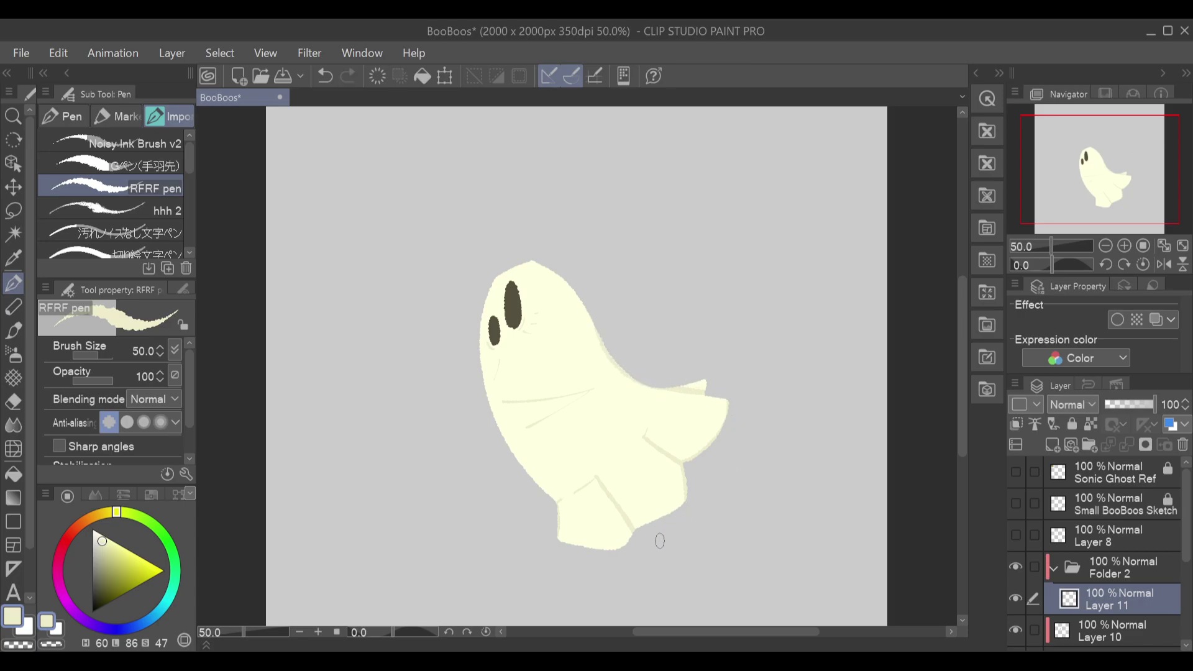
{"action": "key", "text": "ctrl+z"}
{"action": "mouse_move", "coordinate": [522, 259]}
{"action": "left_mouse_down"}
{"action": "mouse_move", "coordinate": [572, 290]}
{"action": "mouse_move", "coordinate": [595, 326]}
{"action": "mouse_move", "coordinate": [526, 259]}
{"action": "mouse_move", "coordinate": [555, 273]}
{"action": "mouse_move", "coordinate": [607, 342]}
{"action": "left_mouse_up"}
{"action": "key", "text": "ctrl+z"}
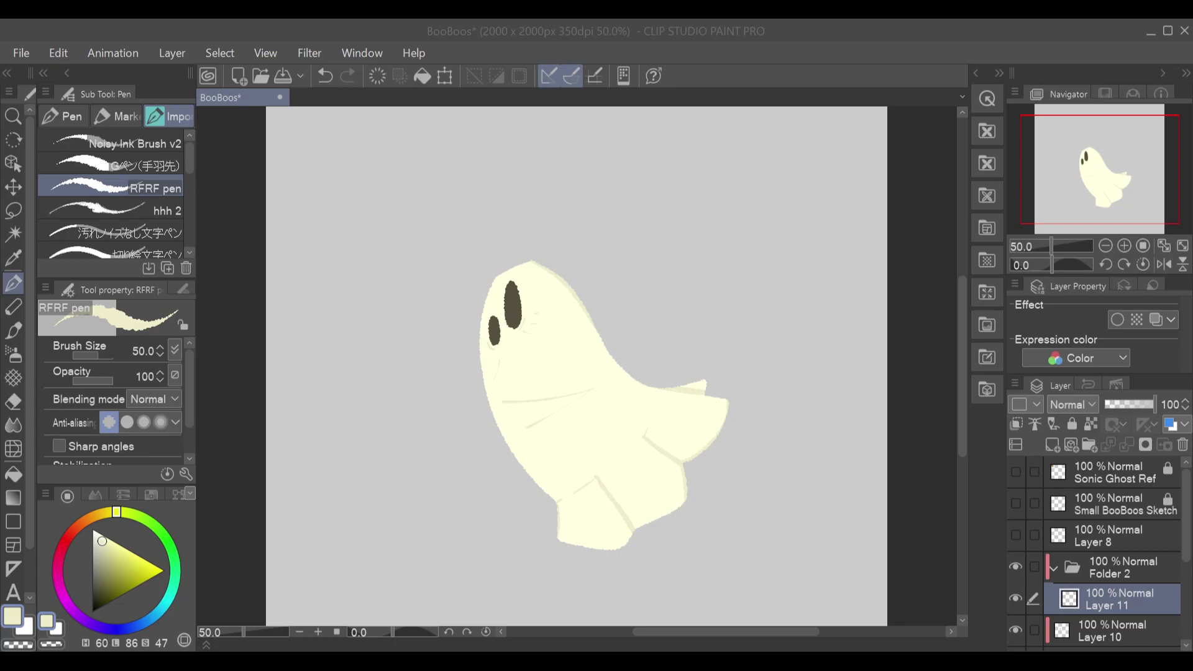
{"action": "key", "text": "ctrl+z"}
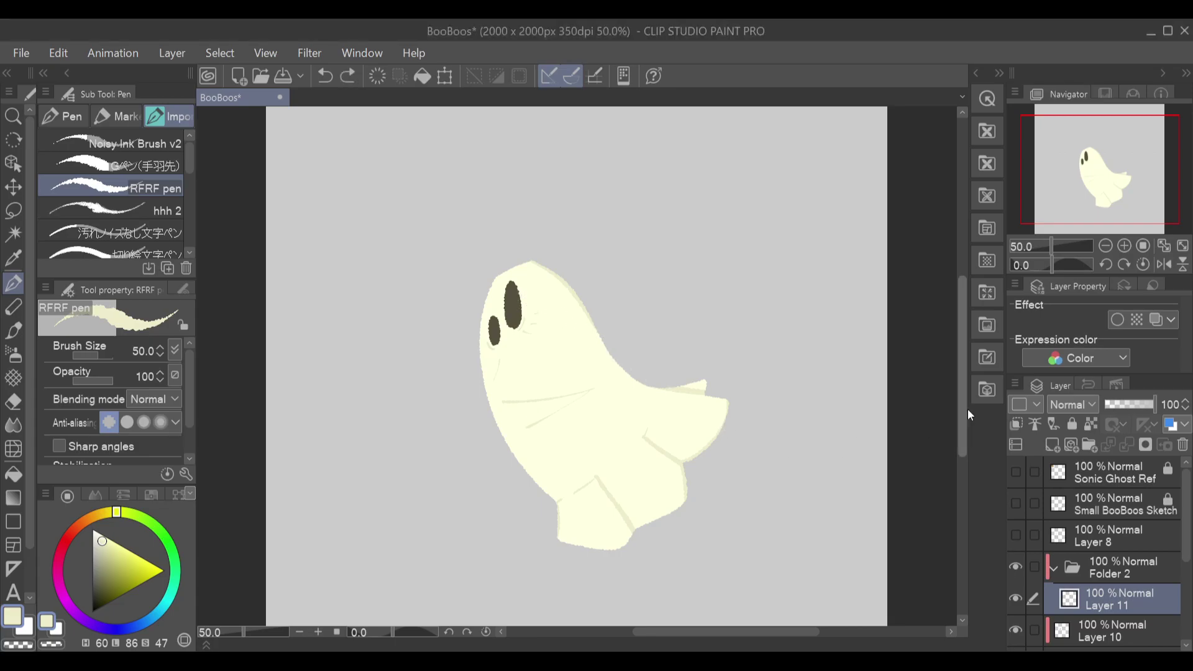
Step: Create a new layer above Layer 11, clip it to Layer 11 and set it to Multiply
{"action": "left_click", "coordinate": [1125, 247]}
{"action": "left_click", "coordinate": [1053, 445]}
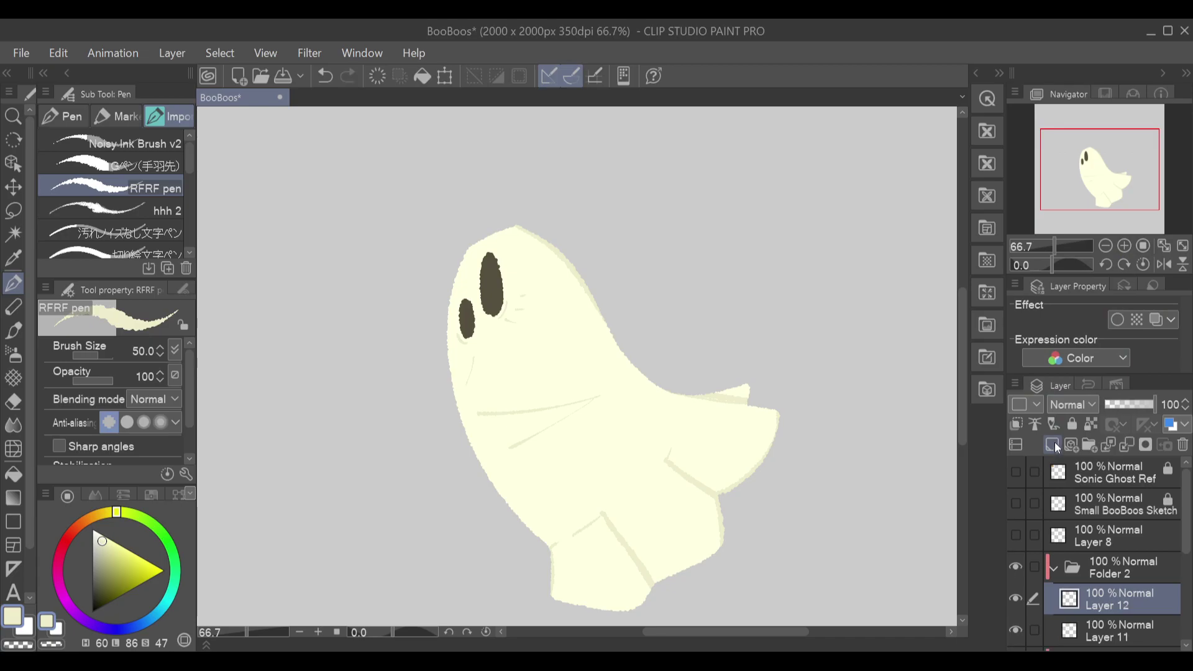
{"action": "left_click", "coordinate": [1020, 423]}
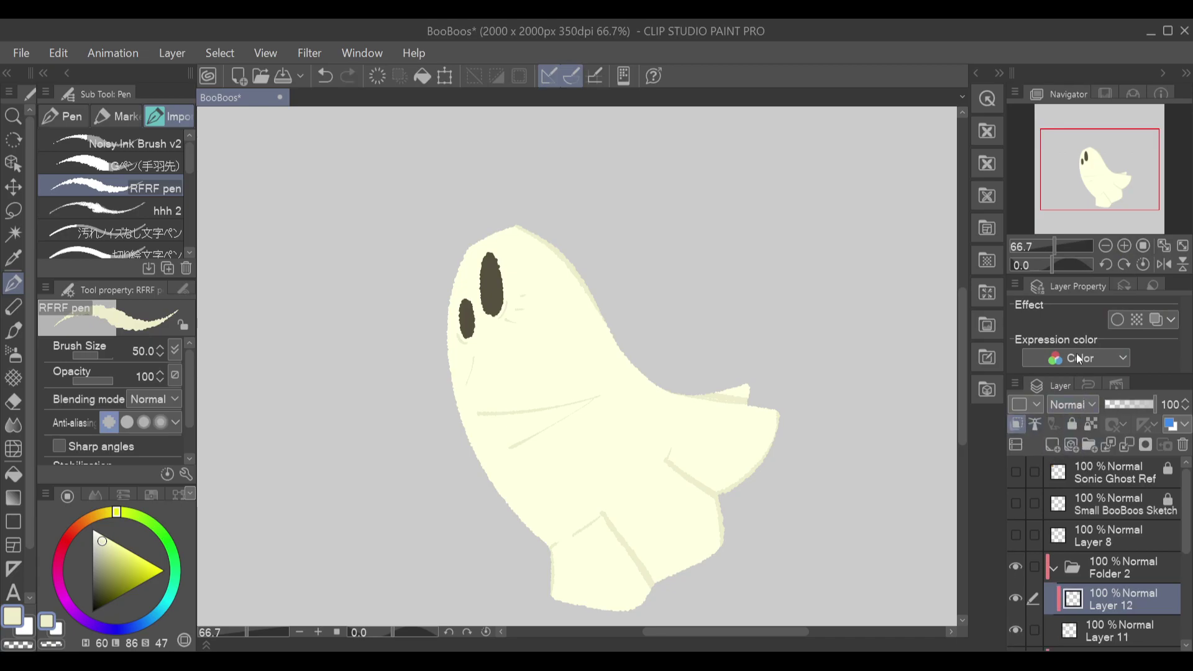
{"action": "left_click", "coordinate": [1092, 93]}
Step: Paint deeper shadow accents on Layer 12 over the hem folds and the rear tail flap
{"action": "left_click_drag", "start_coordinate": [691, 473], "coordinate": [744, 505]}
{"action": "key", "text": "ctrl+z"}
{"action": "left_click_drag", "start_coordinate": [668, 461], "coordinate": [720, 494]}
{"action": "left_click_drag", "start_coordinate": [712, 395], "coordinate": [749, 403]}
{"action": "left_click_drag", "start_coordinate": [608, 521], "coordinate": [652, 588]}
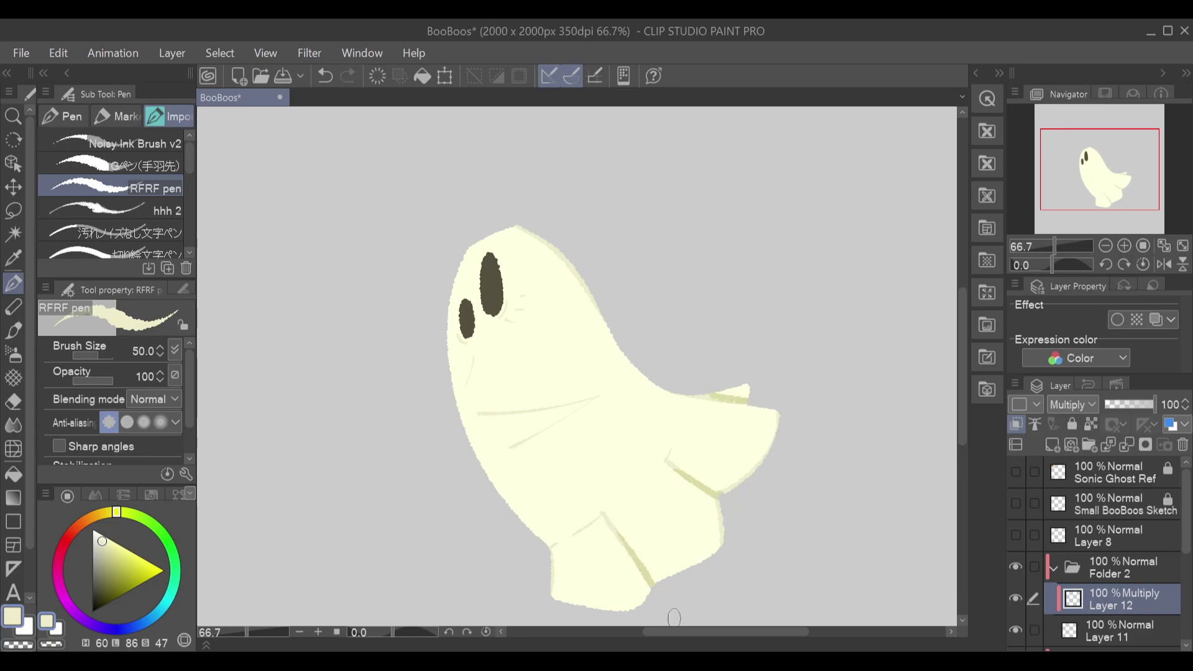
{"action": "mouse_move", "coordinate": [590, 400]}
{"action": "left_mouse_down"}
{"action": "mouse_move", "coordinate": [513, 412]}
{"action": "mouse_move", "coordinate": [601, 364]}
{"action": "mouse_move", "coordinate": [667, 355]}
{"action": "mouse_move", "coordinate": [606, 418]}
{"action": "mouse_move", "coordinate": [602, 395]}
{"action": "mouse_move", "coordinate": [541, 438]}
{"action": "mouse_move", "coordinate": [575, 428]}
{"action": "mouse_move", "coordinate": [546, 425]}
{"action": "left_mouse_up"}
{"action": "key", "text": "ctrl+z"}
Step: Darken the fold shading on Layer 11 slightly with a tonal correction
{"action": "left_click", "coordinate": [1164, 246]}
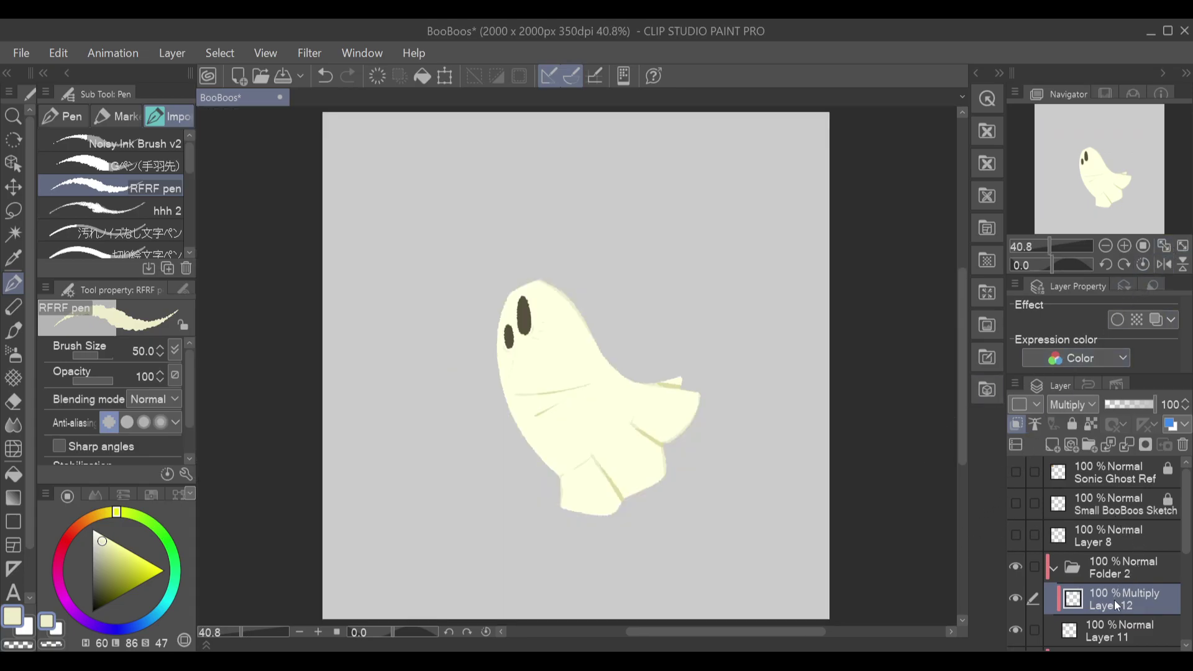
{"action": "left_click", "coordinate": [1105, 628]}
{"action": "left_click", "coordinate": [59, 54]}
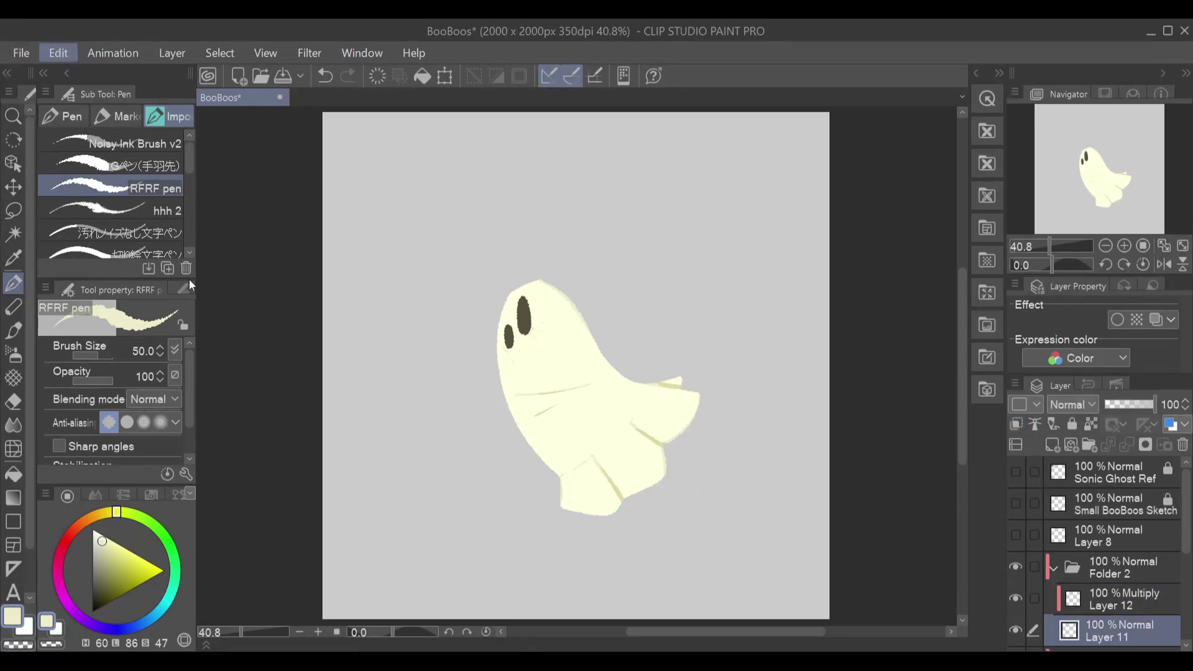
{"action": "left_click", "coordinate": [464, 450]}
{"action": "left_click_drag", "start_coordinate": [786, 218], "coordinate": [796, 215]}
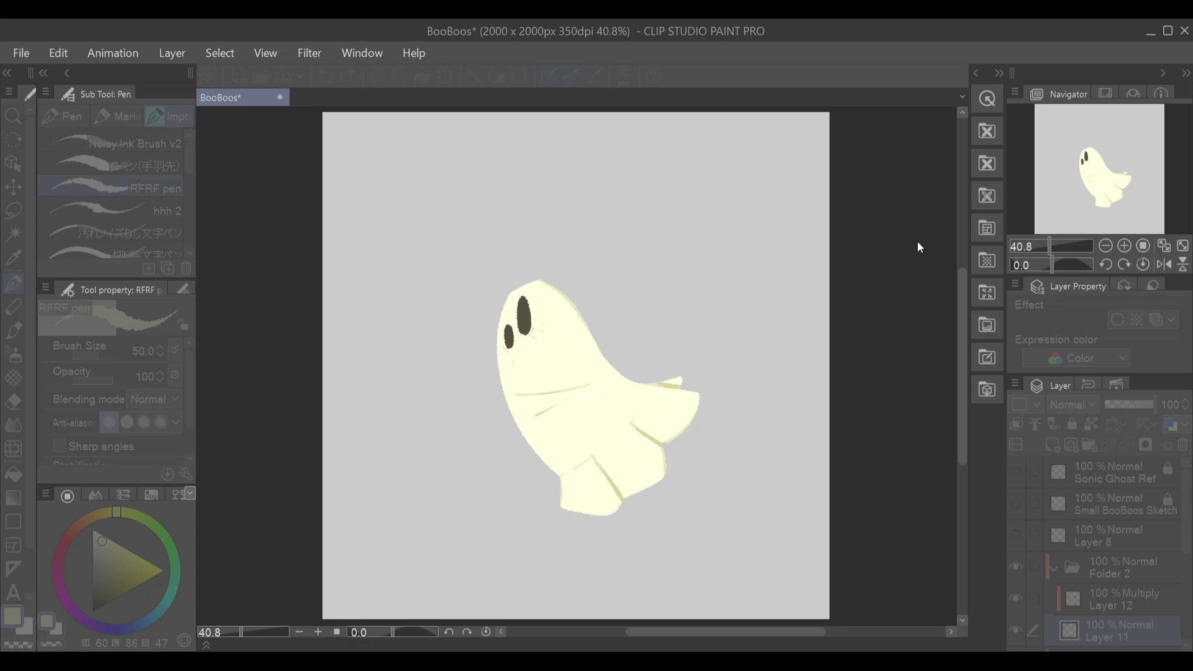
{"action": "left_click", "coordinate": [961, 183]}
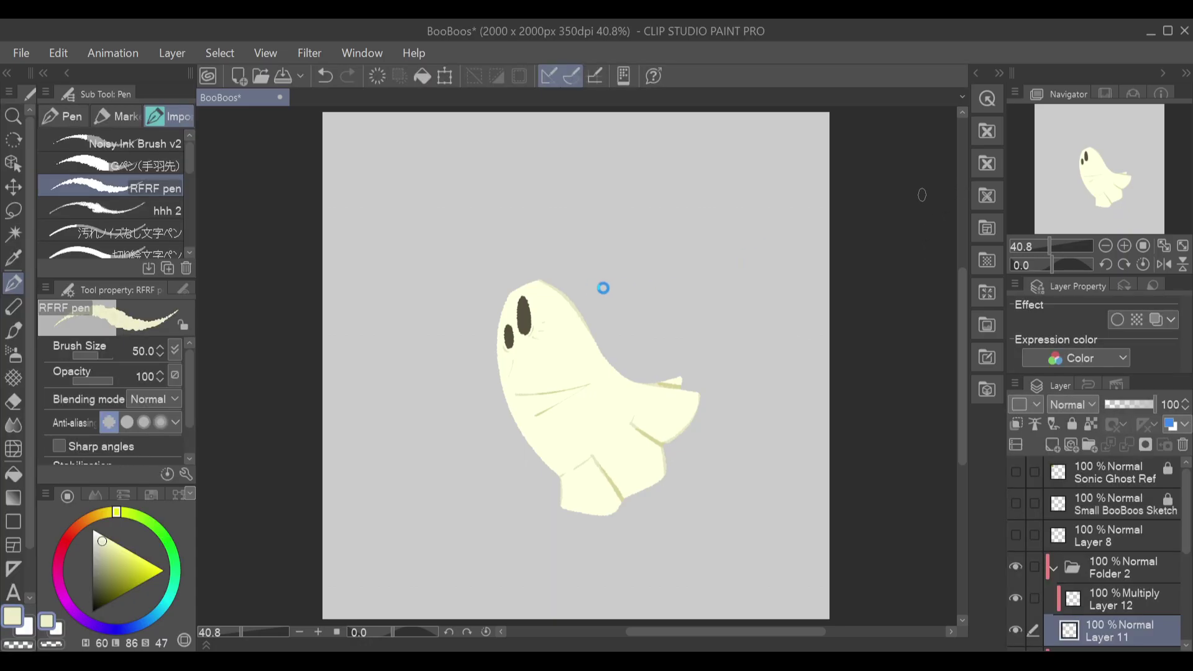
Step: Sample the adjusted shading colour from the head's back edge and lock the transparent pixels of Layer 12
{"action": "left_click", "coordinate": [568, 297], "text": "alt"}
{"action": "left_click", "coordinate": [570, 295], "text": "alt"}
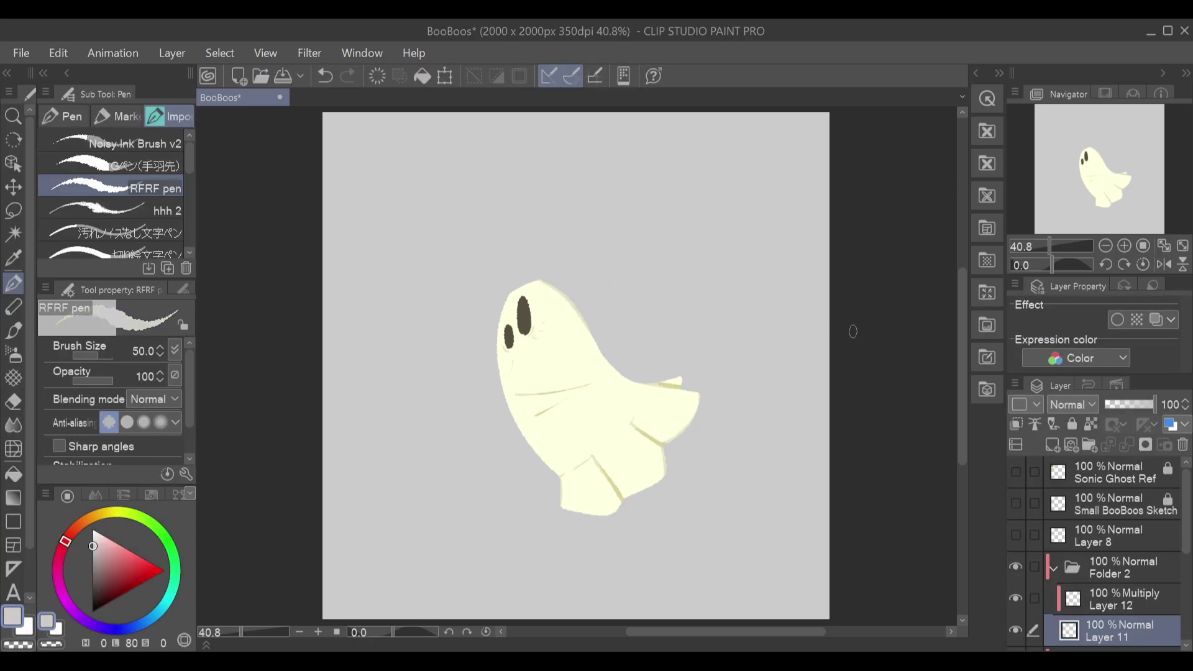
{"action": "left_click", "coordinate": [1125, 247]}
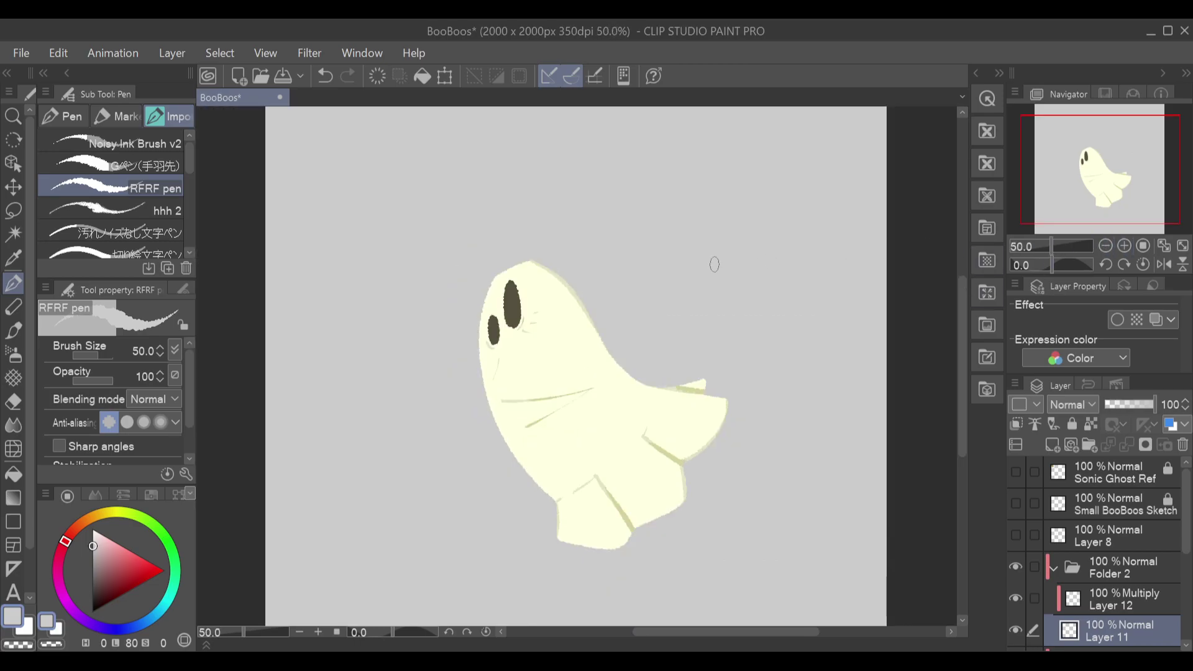
{"action": "left_click", "coordinate": [1124, 246]}
{"action": "left_click", "coordinate": [572, 218], "text": "alt"}
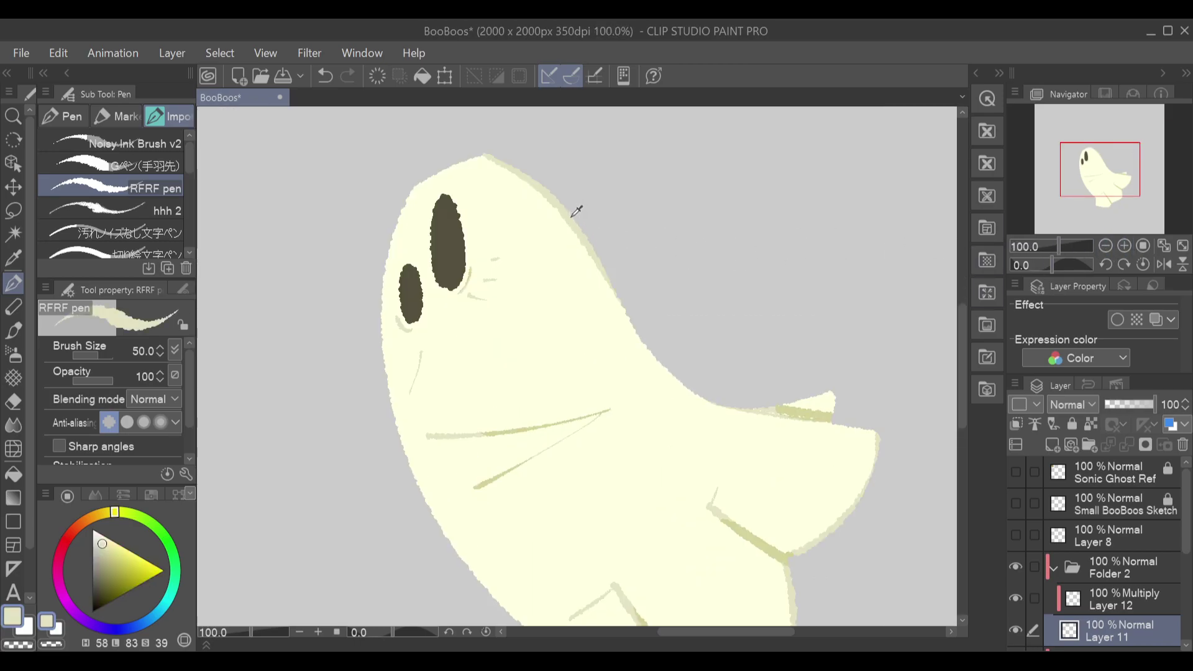
{"action": "left_click", "coordinate": [1105, 606]}
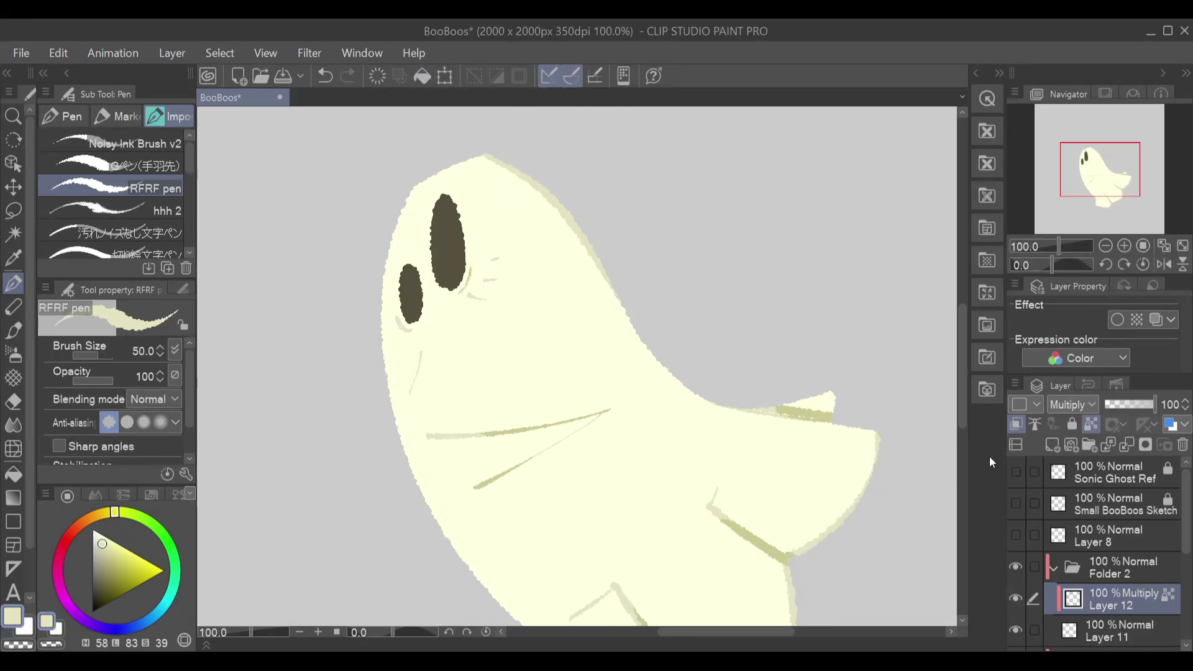
Step: Try the Normal blending mode on Layer 12 and restore Multiply
{"action": "left_click", "coordinate": [1072, 632]}
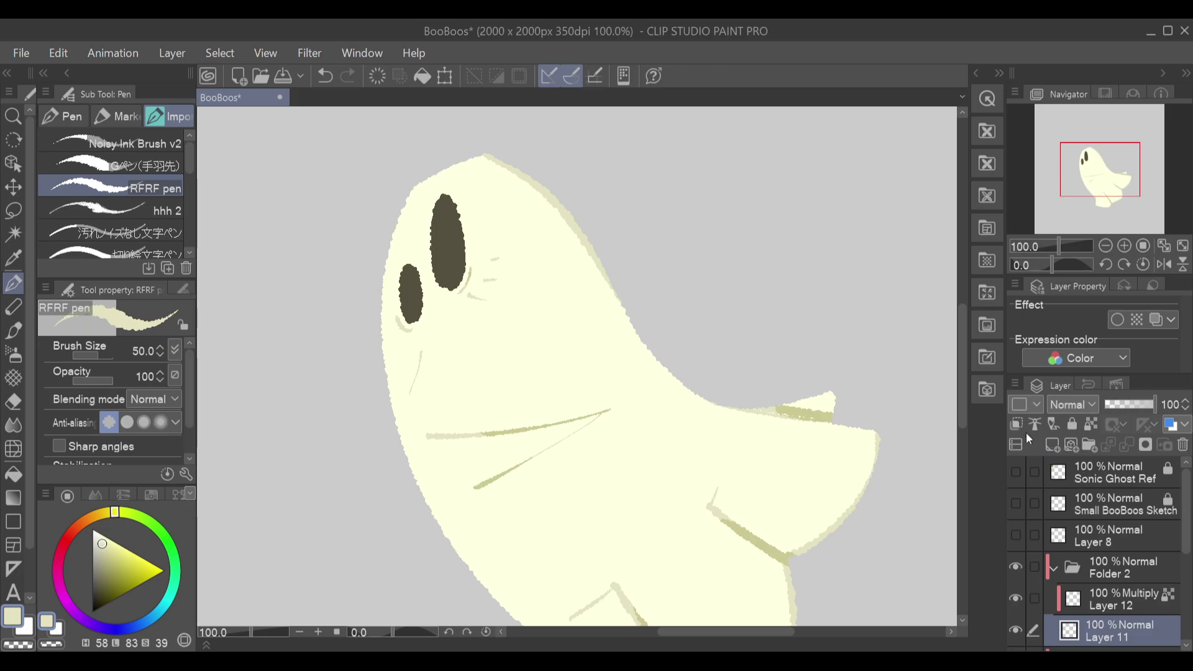
{"action": "left_click", "coordinate": [1092, 603]}
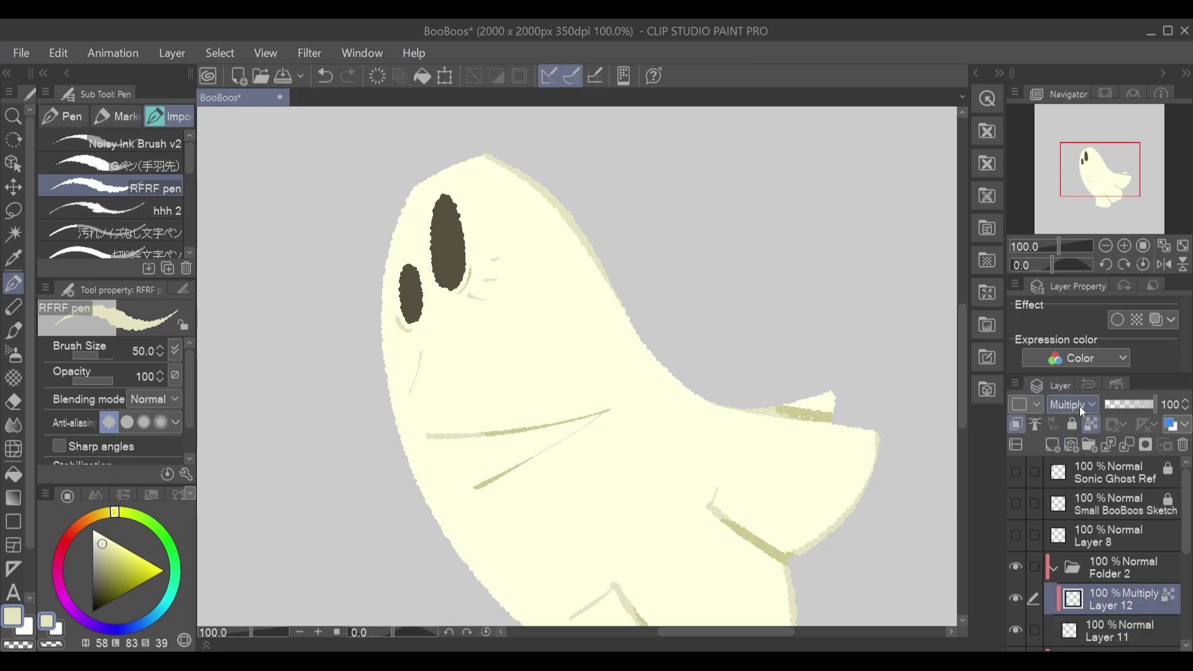
{"action": "left_click", "coordinate": [1071, 50]}
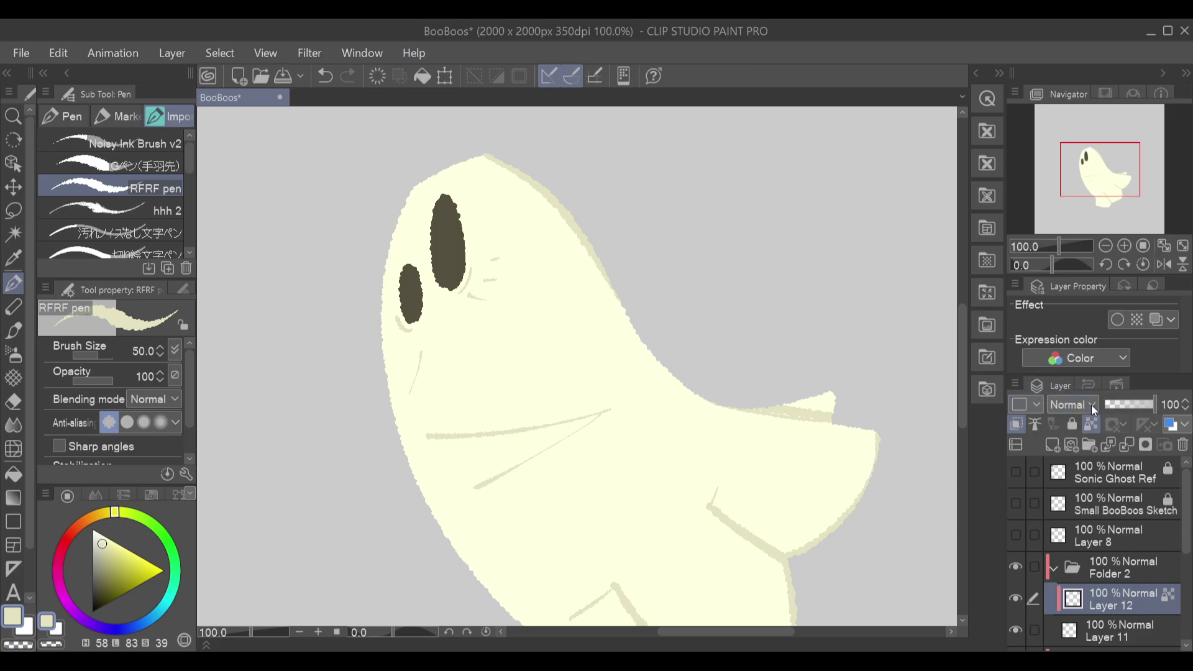
{"action": "key", "text": "ctrl+y"}
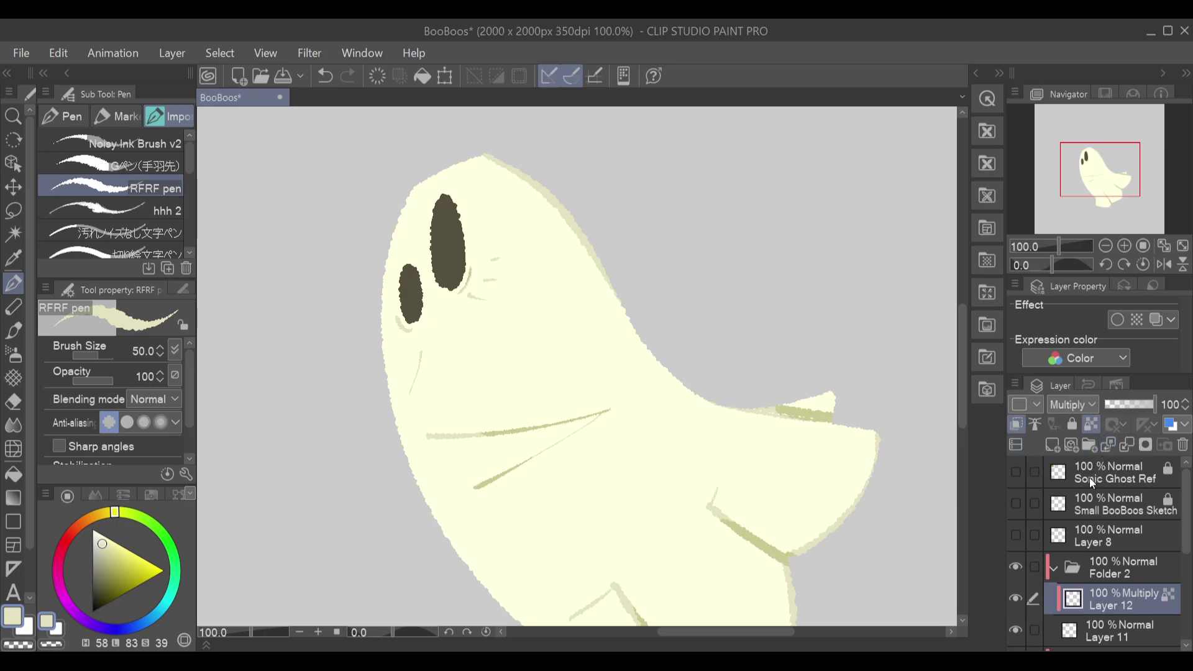
Step: Add a short fold stroke near the base of the tail on Layer 11
{"action": "left_click", "coordinate": [1183, 247]}
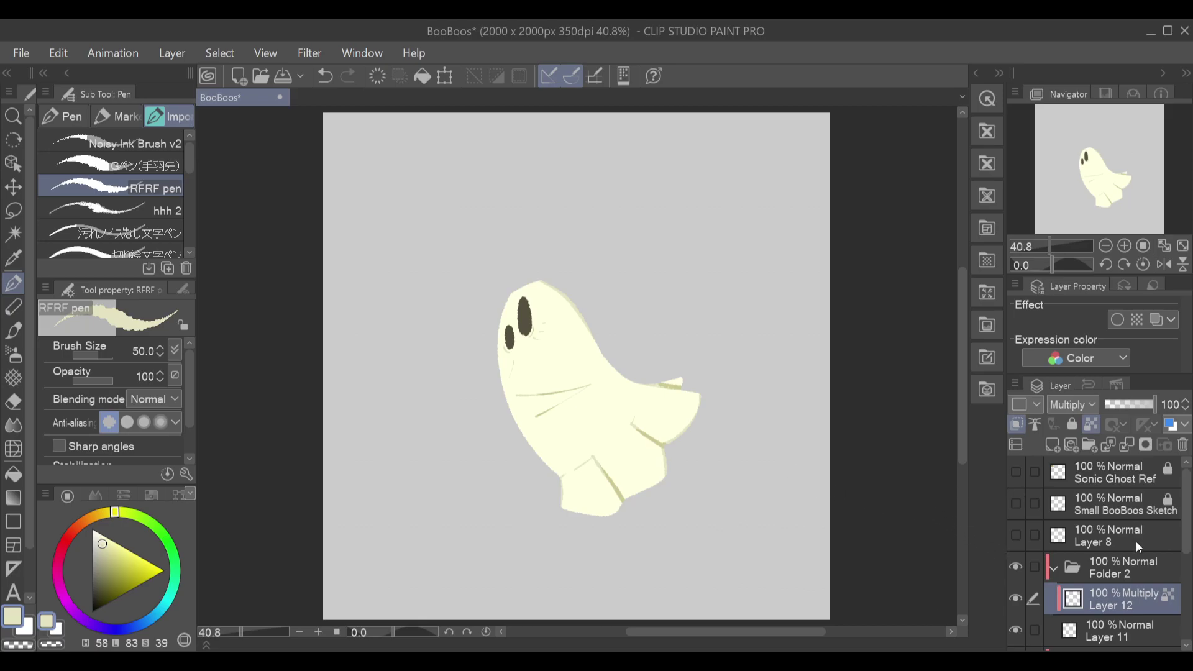
{"action": "left_click", "coordinate": [1105, 626]}
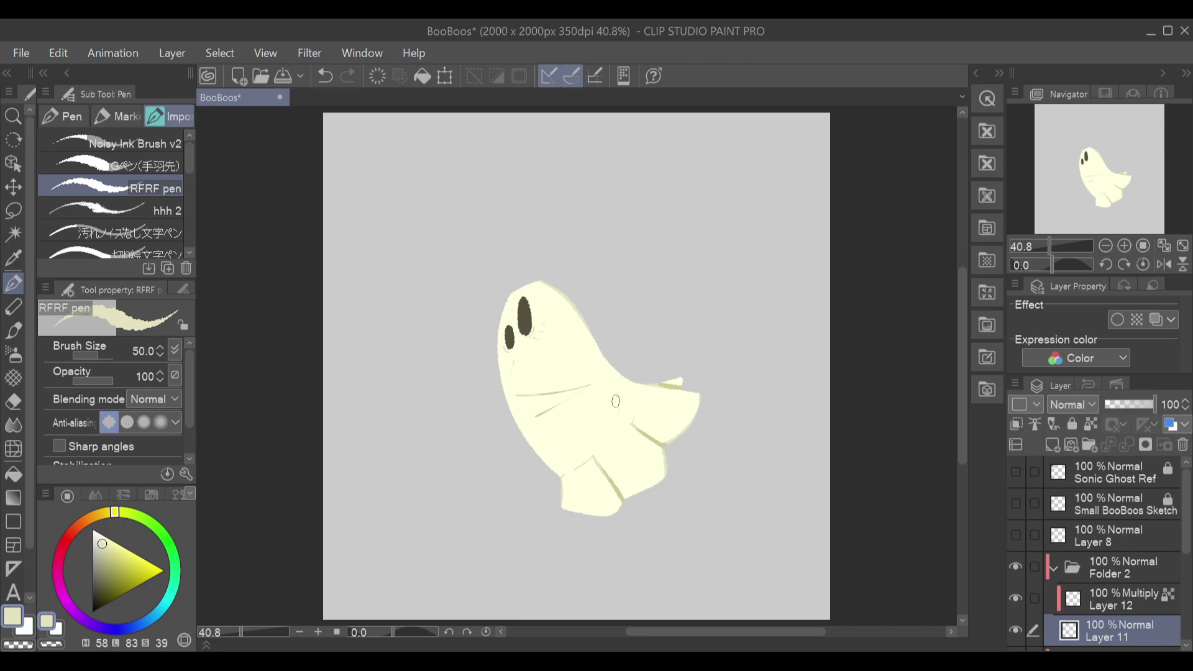
{"action": "key", "text": "ctrl+z"}
{"action": "left_click_drag", "start_coordinate": [621, 395], "coordinate": [618, 410]}
Step: Collapse Folder 2 and create a new layer above it, clipped to the ghost's body
{"action": "left_click", "coordinate": [1090, 572]}
{"action": "left_click", "coordinate": [1055, 568]}
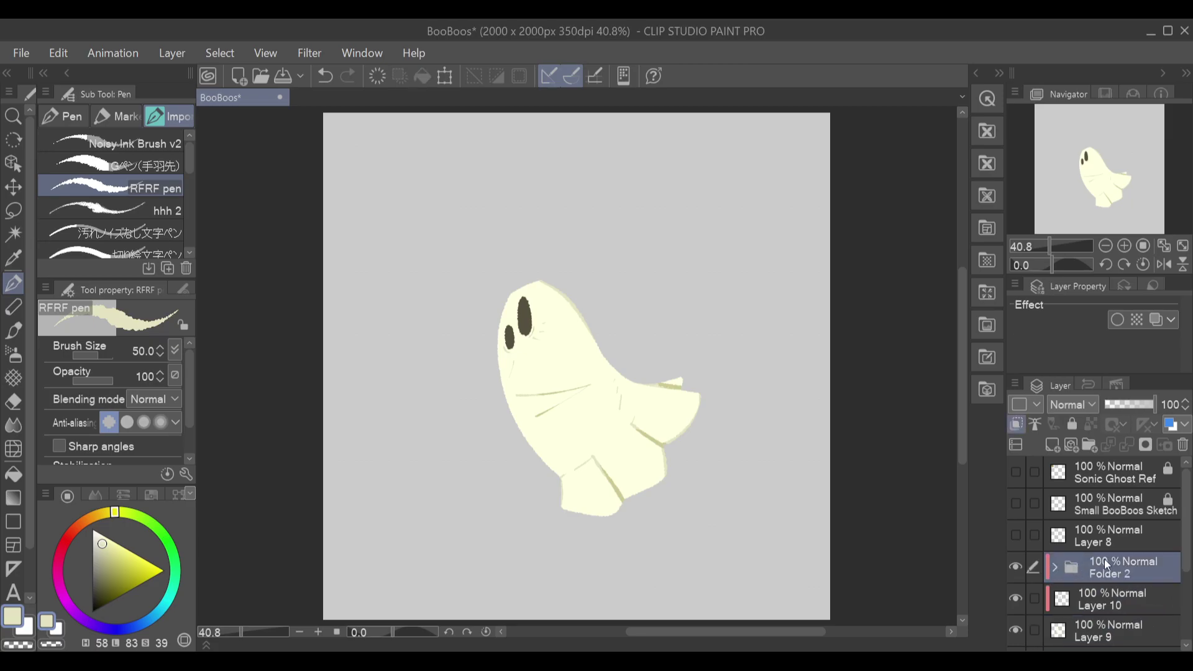
{"action": "left_click", "coordinate": [1075, 447]}
{"action": "left_click", "coordinate": [1017, 424]}
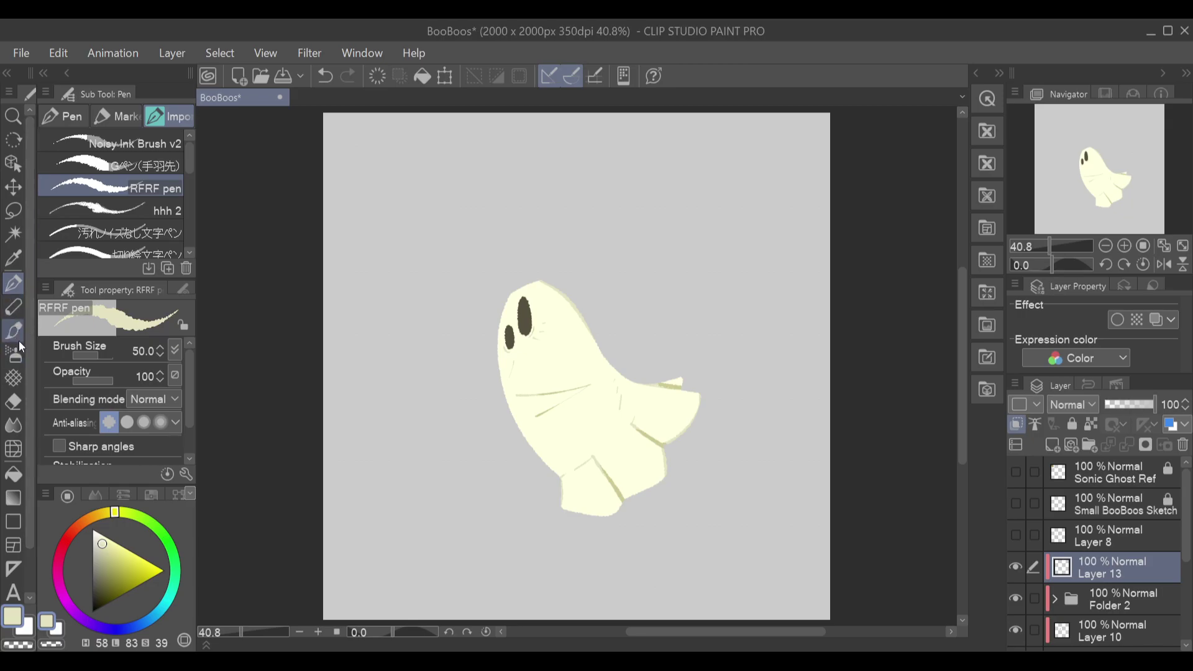
Step: Paint the ghost's lower body and tail solid black with the Black soot brush at size 300
{"action": "left_click", "coordinate": [13, 377]}
{"action": "left_click_drag", "start_coordinate": [115, 578], "coordinate": [92, 610]}
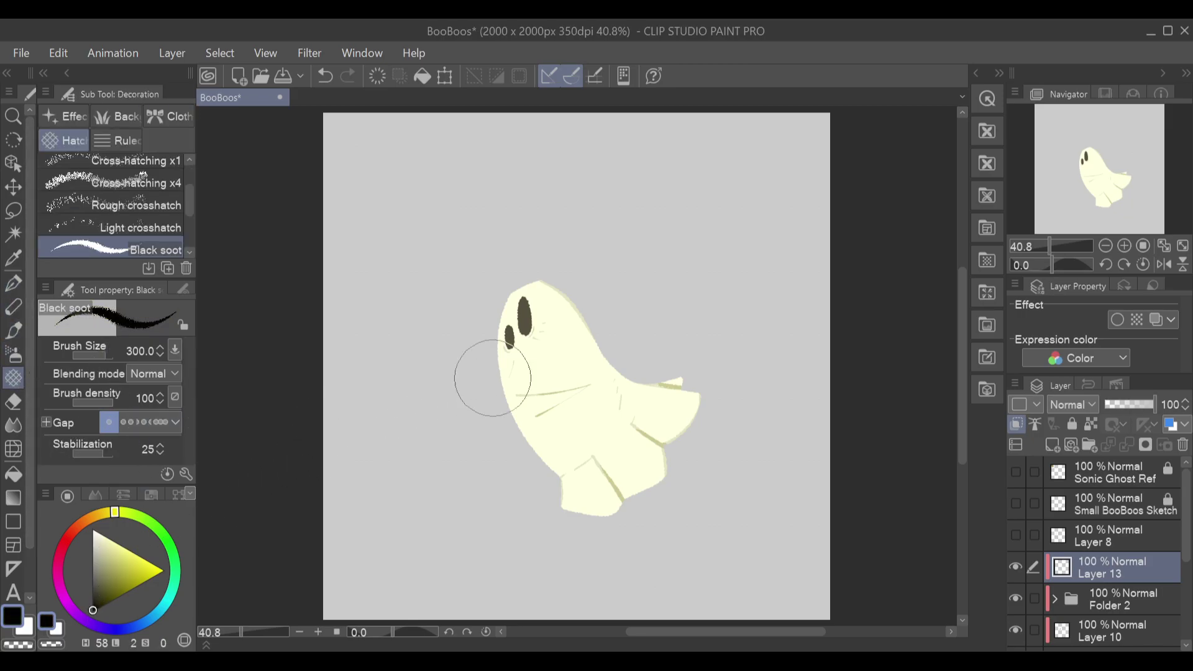
{"action": "mouse_move", "coordinate": [602, 351]}
{"action": "left_mouse_down"}
{"action": "mouse_move", "coordinate": [529, 449]}
{"action": "mouse_move", "coordinate": [496, 462]}
{"action": "mouse_move", "coordinate": [567, 424]}
{"action": "mouse_move", "coordinate": [580, 270]}
{"action": "mouse_move", "coordinate": [560, 439]}
{"action": "mouse_move", "coordinate": [497, 498]}
{"action": "mouse_move", "coordinate": [576, 427]}
{"action": "mouse_move", "coordinate": [609, 310]}
{"action": "mouse_move", "coordinate": [576, 459]}
{"action": "mouse_move", "coordinate": [568, 470]}
{"action": "mouse_move", "coordinate": [605, 315]}
{"action": "mouse_move", "coordinate": [556, 483]}
{"action": "mouse_move", "coordinate": [627, 323]}
{"action": "mouse_move", "coordinate": [581, 498]}
{"action": "mouse_move", "coordinate": [667, 332]}
{"action": "mouse_move", "coordinate": [581, 547]}
{"action": "mouse_move", "coordinate": [654, 449]}
{"action": "mouse_move", "coordinate": [699, 341]}
{"action": "mouse_move", "coordinate": [623, 549]}
{"action": "mouse_move", "coordinate": [719, 346]}
{"action": "left_mouse_up"}
{"action": "key", "text": "ctrl+z"}
{"action": "key", "text": "ctrl+z"}
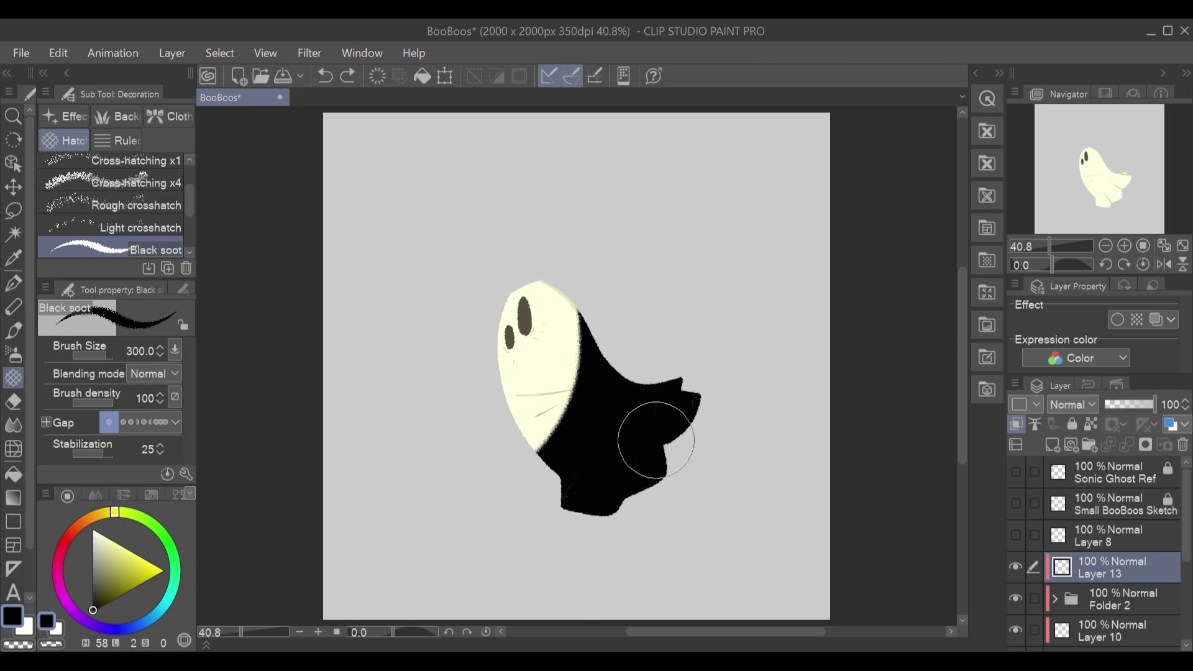
Step: Set Layer 13 to Multiply at 20% opacity
{"action": "left_click", "coordinate": [1074, 405]}
{"action": "left_click", "coordinate": [1071, 88]}
{"action": "left_click", "coordinate": [1126, 405]}
{"action": "left_click_drag", "start_coordinate": [1128, 401], "coordinate": [1115, 409]}
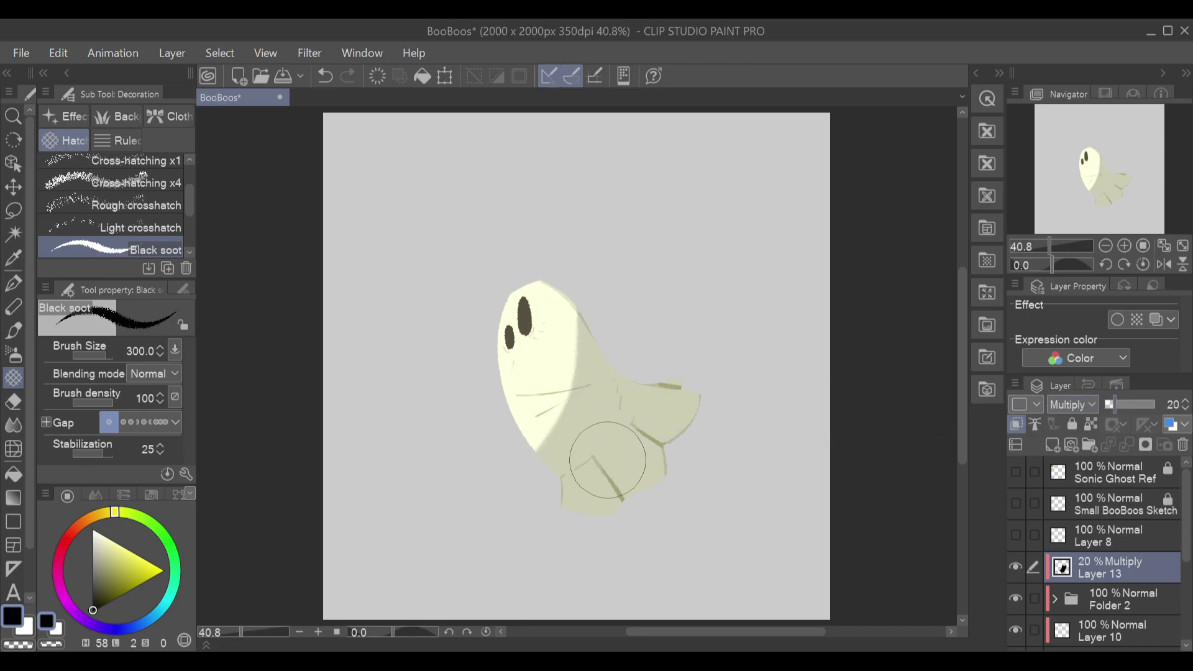
Step: Erase thin highlight lines from the shadow along the midsection creases with the Hard eraser
{"action": "left_click", "coordinate": [1125, 246]}
{"action": "left_click", "coordinate": [1125, 245]}
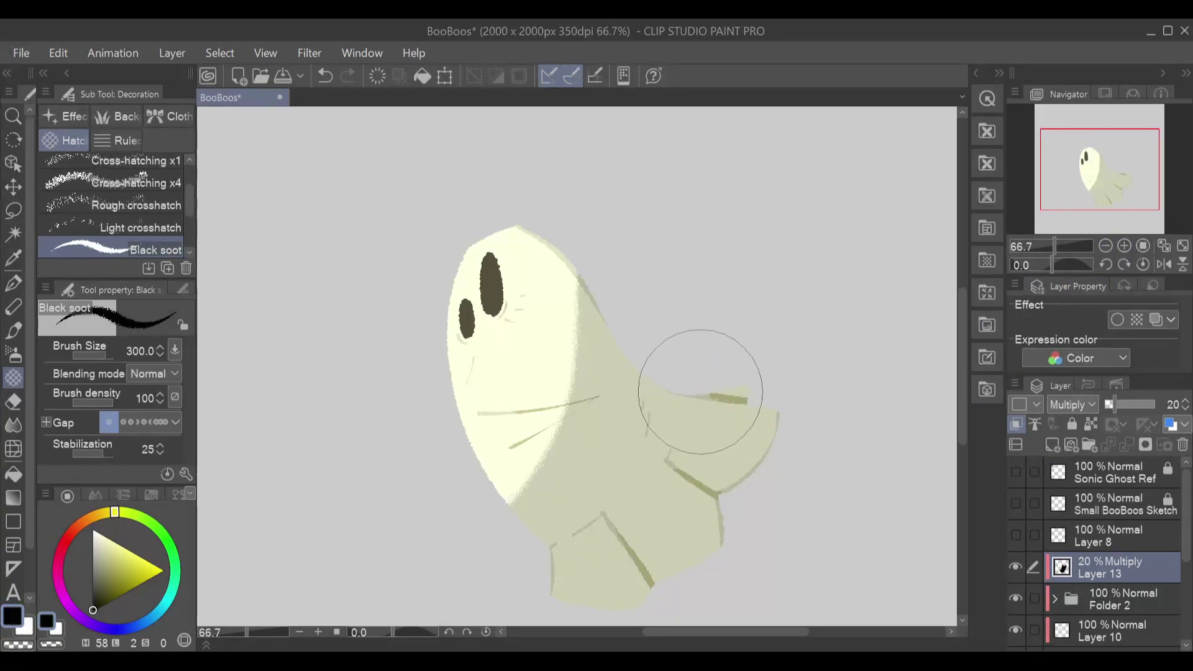
{"action": "key", "text": "e"}
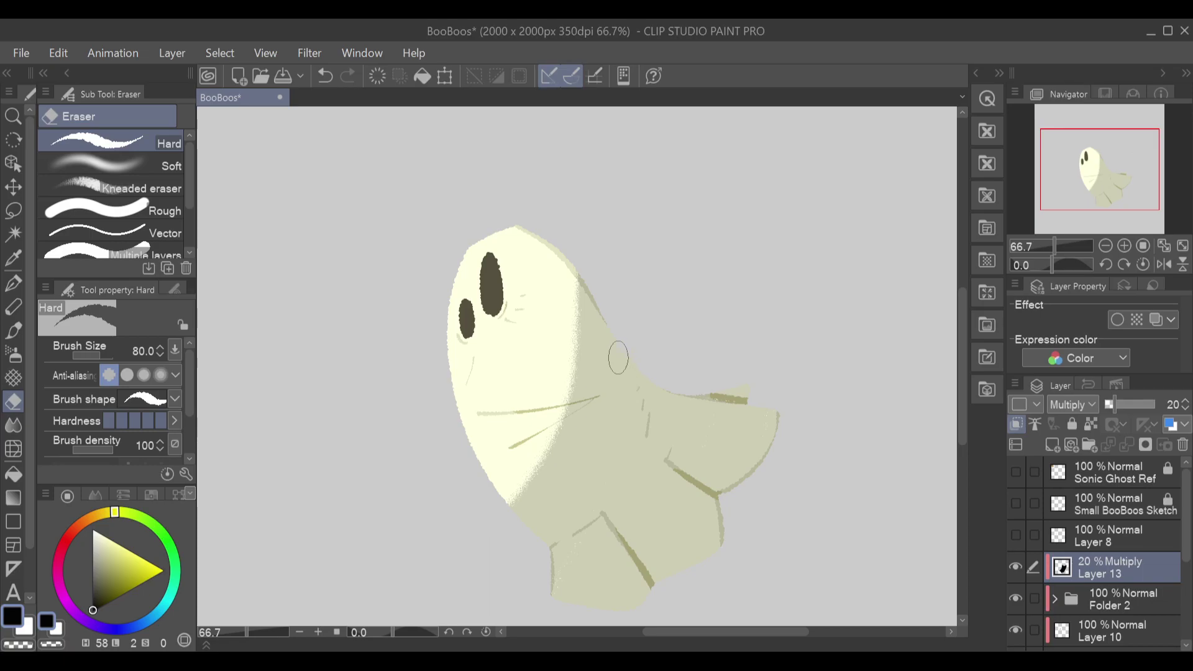
{"action": "left_click_drag", "start_coordinate": [562, 401], "coordinate": [621, 387]}
{"action": "key", "text": "ctrl+z"}
{"action": "key", "text": "ctrl+z"}
{"action": "key", "text": "ctrl+z"}
{"action": "left_click_drag", "start_coordinate": [592, 404], "coordinate": [565, 419]}
{"action": "key", "text": "ctrl+z"}
{"action": "key", "text": "ctrl+y"}
{"action": "key", "text": "ctrl+z"}
{"action": "key", "text": "ctrl+y"}
{"action": "key", "text": "ctrl+z"}
{"action": "left_click", "coordinate": [639, 379]}
{"action": "key", "text": "ctrl+z"}
{"action": "left_click_drag", "start_coordinate": [643, 392], "coordinate": [645, 434]}
Step: Create a new layer above Layer 13 and place a small white dot on the ghost's cheek with the RFRF pen
{"action": "left_click", "coordinate": [1164, 245]}
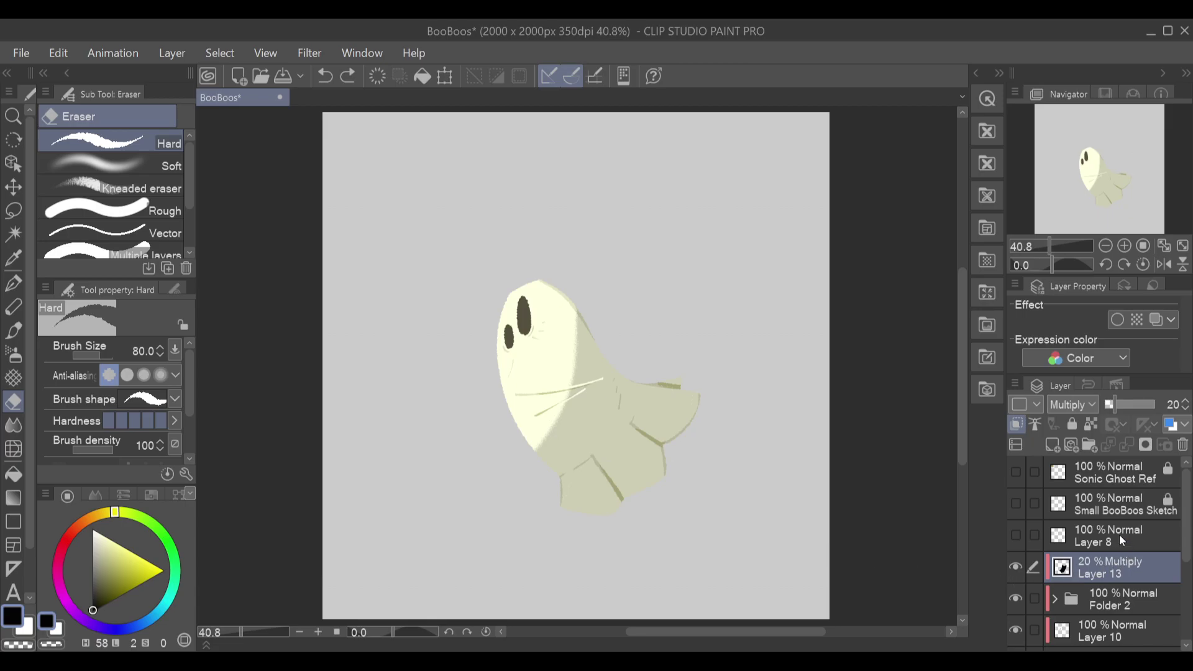
{"action": "left_click", "coordinate": [1054, 445]}
{"action": "left_click", "coordinate": [94, 532]}
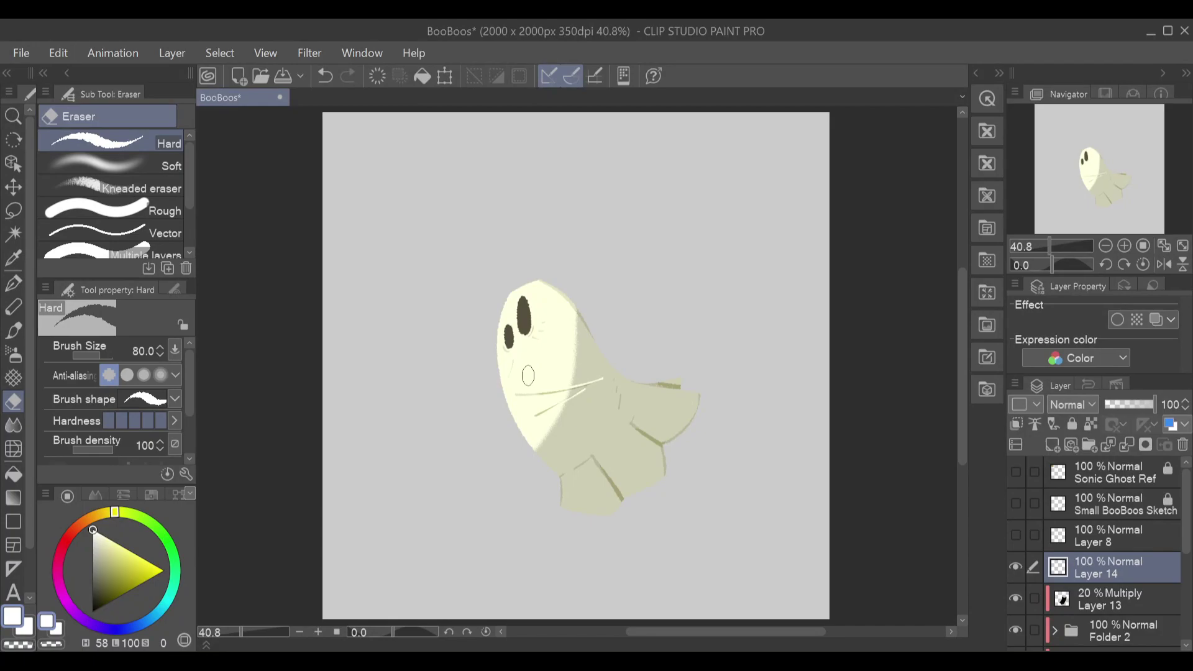
{"action": "key", "text": "p"}
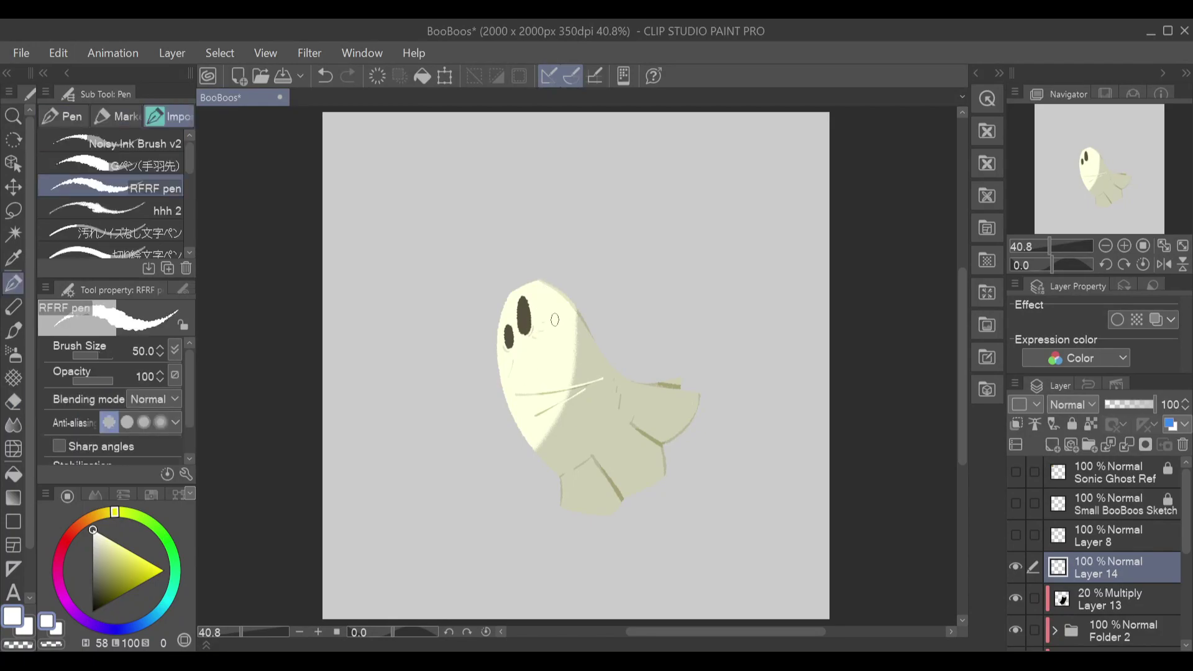
{"action": "key", "text": "ctrl+z"}
{"action": "left_click", "coordinate": [551, 358]}
{"action": "key", "text": "ctrl+z"}
{"action": "left_click", "coordinate": [554, 350]}
Step: Adjust the body color on Layer 9 to a slightly darker, more muted cream
{"action": "scroll", "coordinate": [1143, 587], "scroll_direction": "down", "scroll_amount": 4}
{"action": "left_click", "coordinate": [1124, 588]}
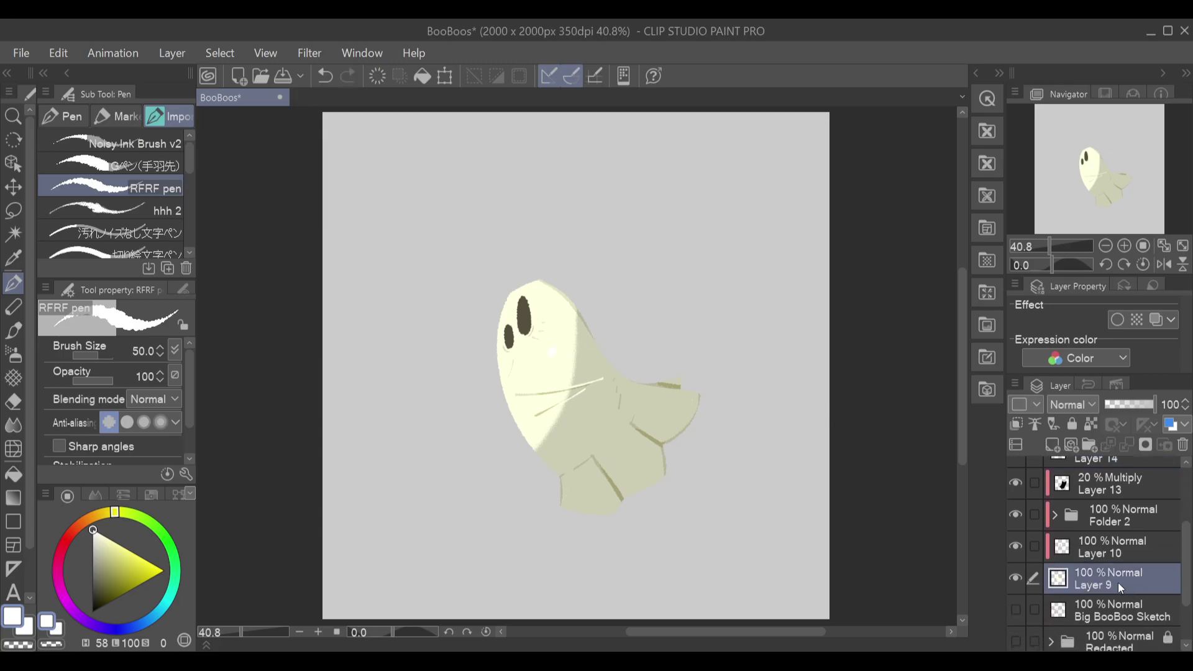
{"action": "left_click", "coordinate": [1016, 580], "text": "alt"}
{"action": "left_click", "coordinate": [1015, 578], "text": "alt"}
{"action": "left_click", "coordinate": [420, 430]}
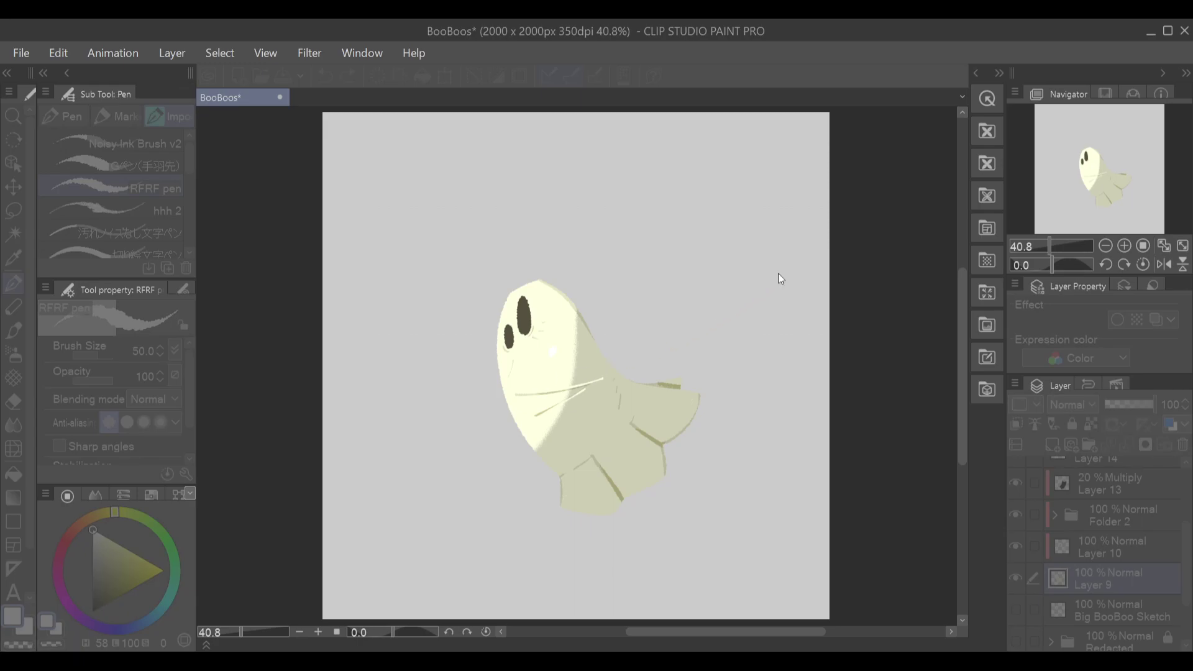
{"action": "left_click_drag", "start_coordinate": [813, 213], "coordinate": [818, 212]}
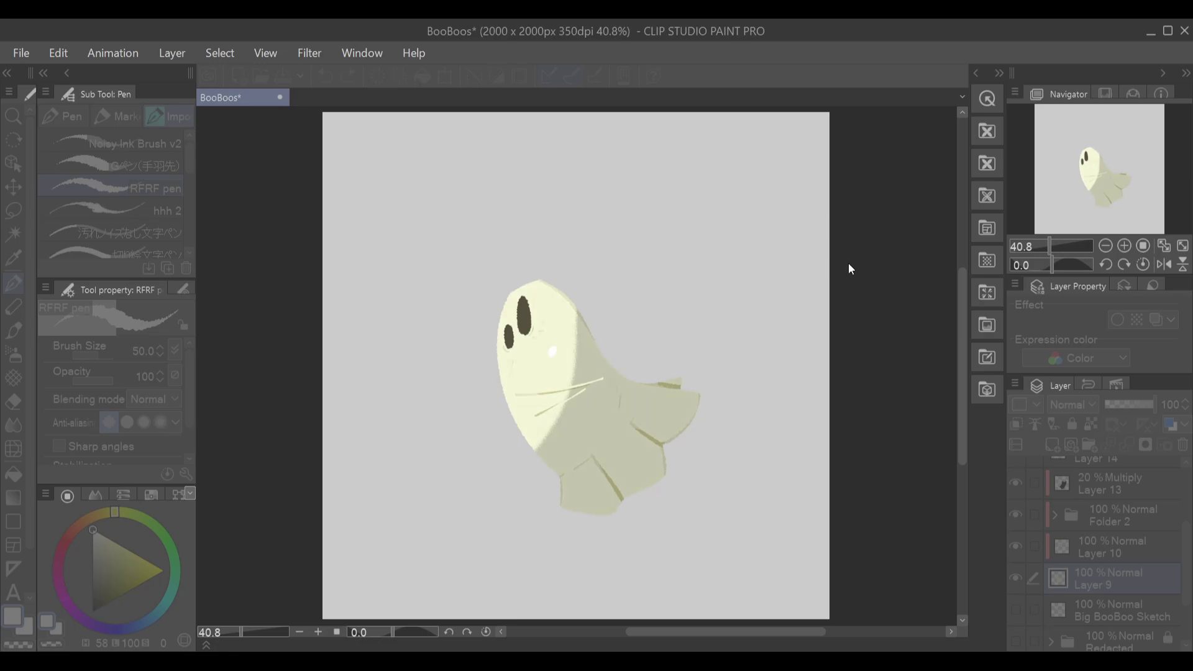
{"action": "left_click_drag", "start_coordinate": [845, 263], "coordinate": [848, 262]}
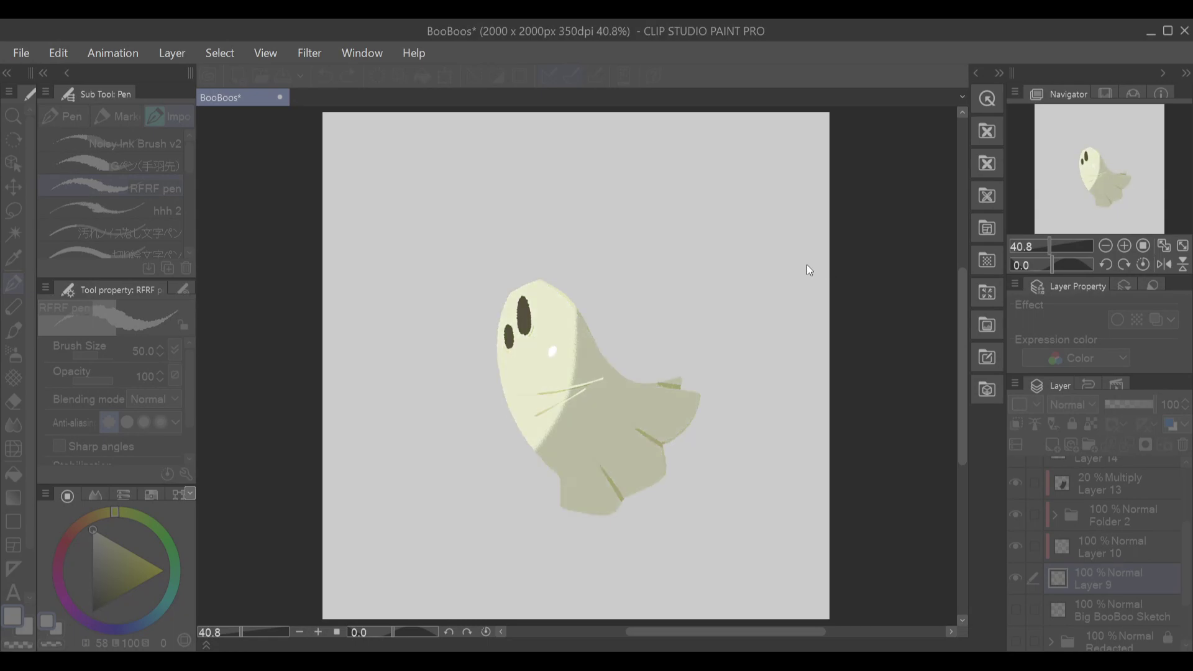
{"action": "left_click_drag", "start_coordinate": [807, 263], "coordinate": [824, 260]}
{"action": "mouse_move", "coordinate": [814, 217]}
{"action": "left_mouse_down"}
{"action": "mouse_move", "coordinate": [827, 216]}
{"action": "mouse_move", "coordinate": [799, 219]}
{"action": "left_mouse_up"}
{"action": "key", "text": "ctrl+z"}
{"action": "left_click", "coordinate": [960, 186]}
Step: Expand Folder 2 and adjust the tone of the fold lines on Layer 11 to a darker olive that stands out against the body
{"action": "left_click", "coordinate": [1055, 516]}
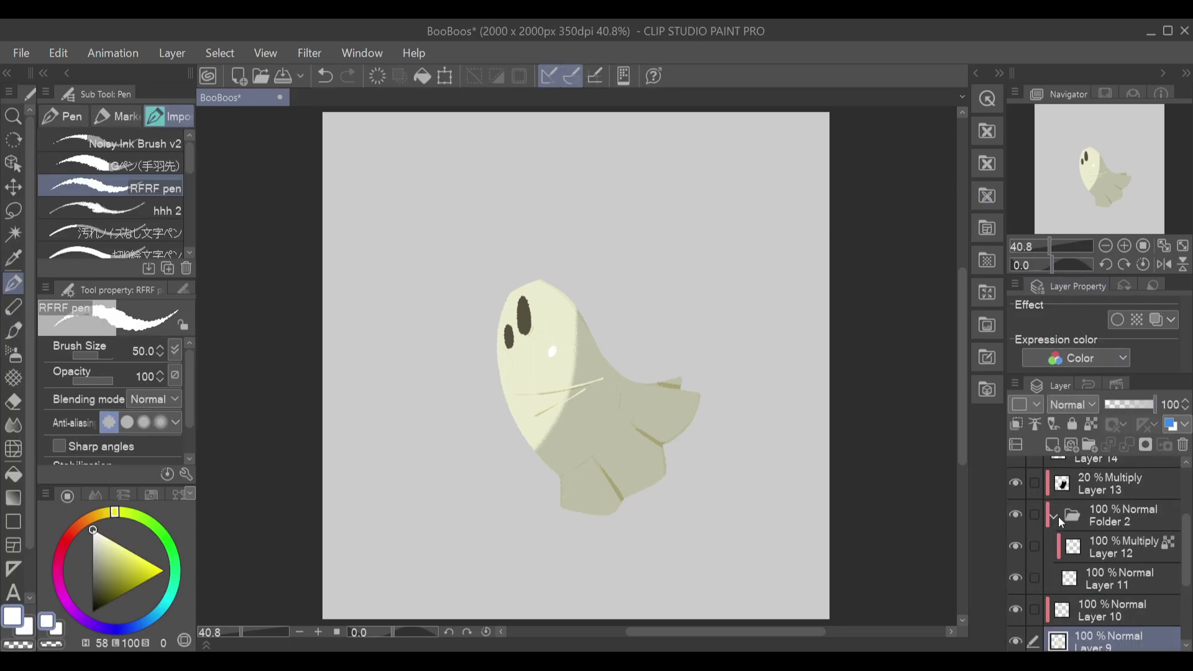
{"action": "left_click", "coordinate": [1137, 544]}
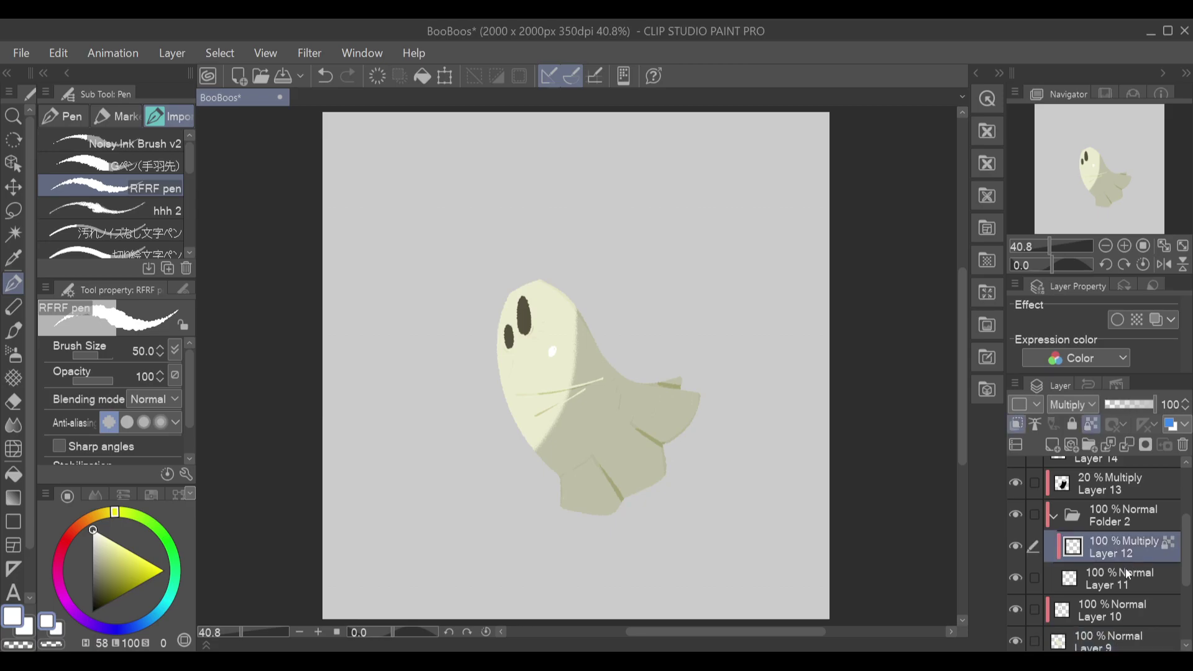
{"action": "left_click", "coordinate": [1091, 574]}
{"action": "left_click", "coordinate": [62, 59]}
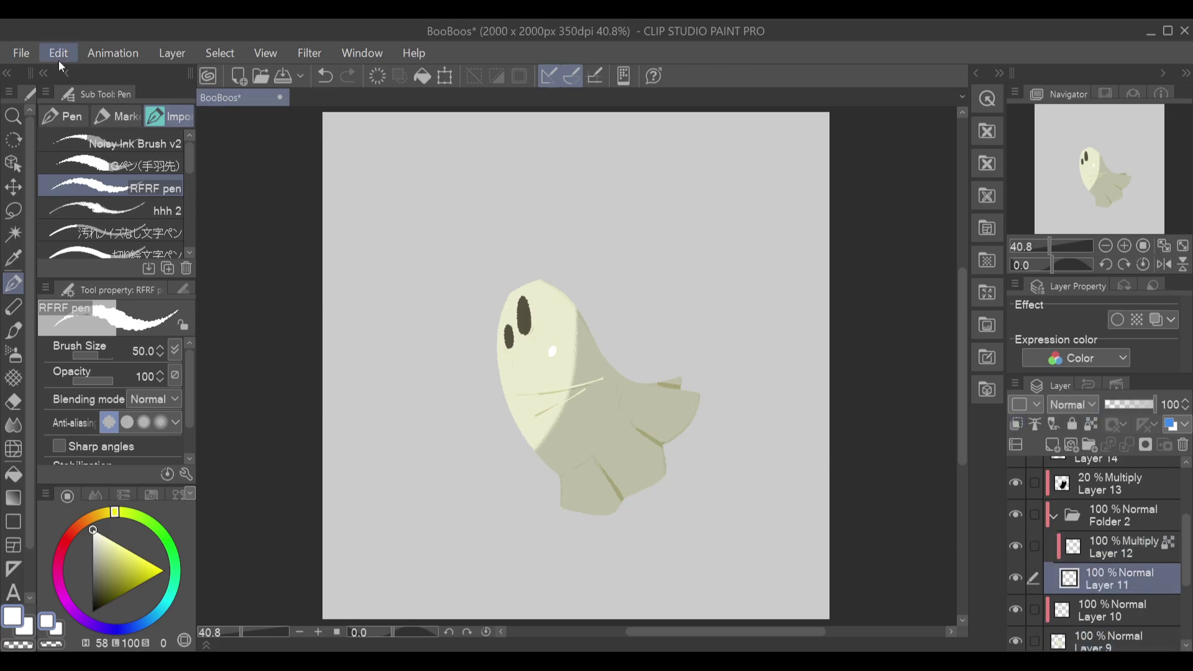
{"action": "left_click", "coordinate": [405, 439]}
{"action": "mouse_move", "coordinate": [833, 213]}
{"action": "left_mouse_down"}
{"action": "mouse_move", "coordinate": [847, 211]}
{"action": "mouse_move", "coordinate": [827, 210]}
{"action": "left_mouse_up"}
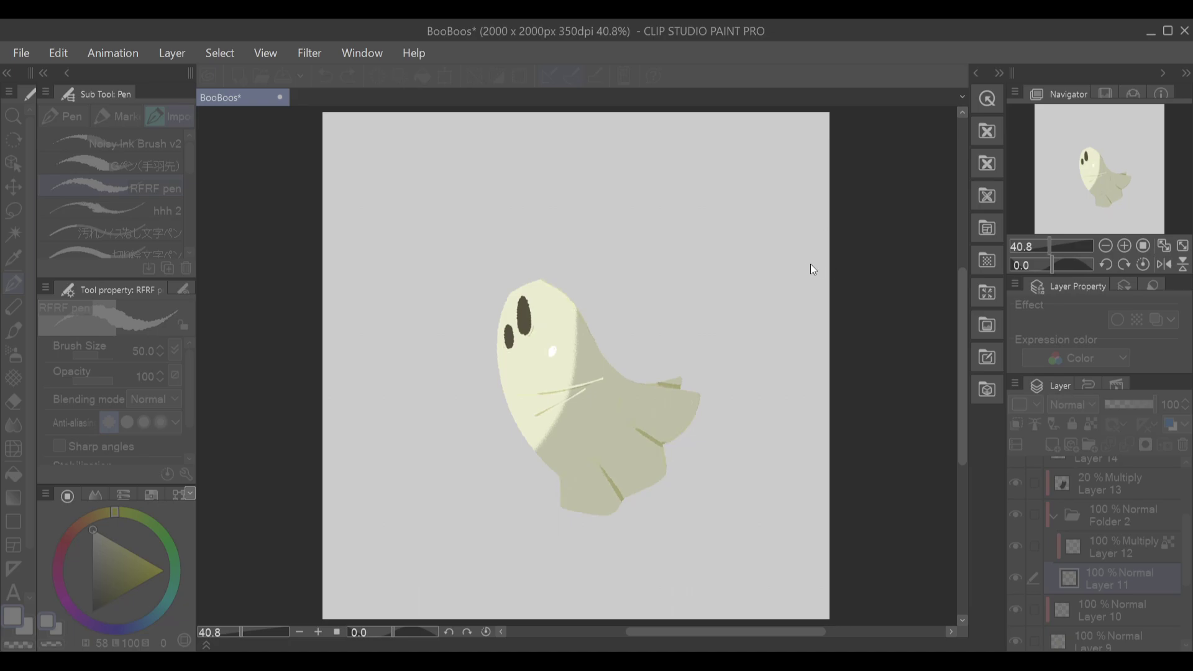
{"action": "left_click_drag", "start_coordinate": [870, 257], "coordinate": [863, 257]}
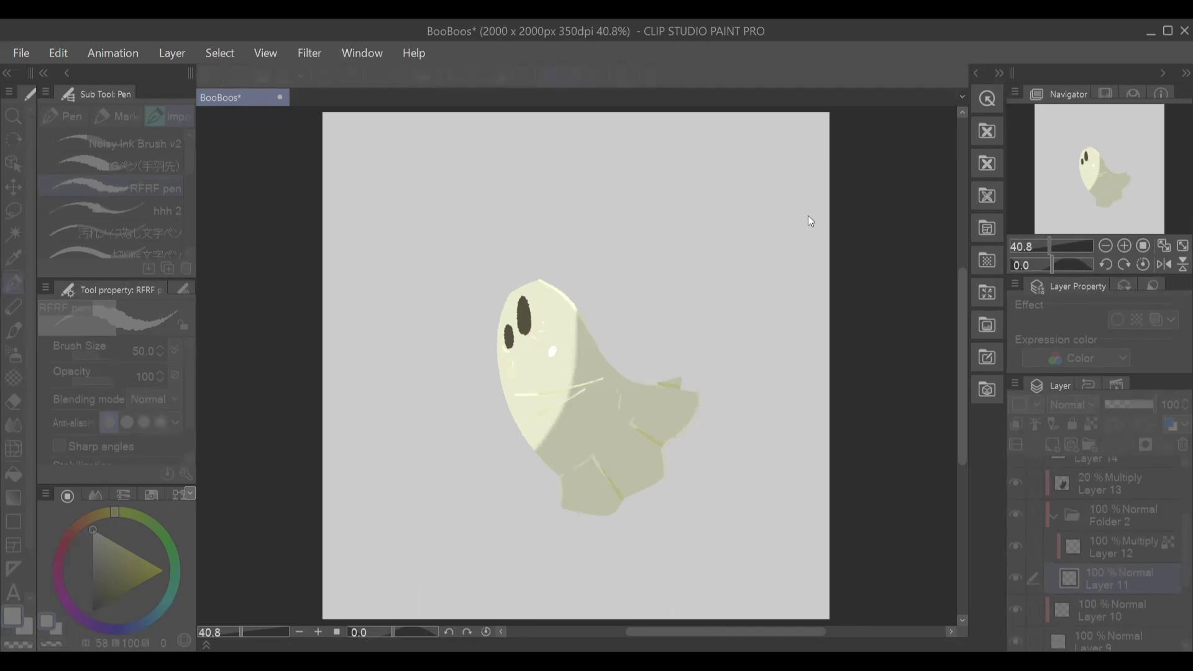
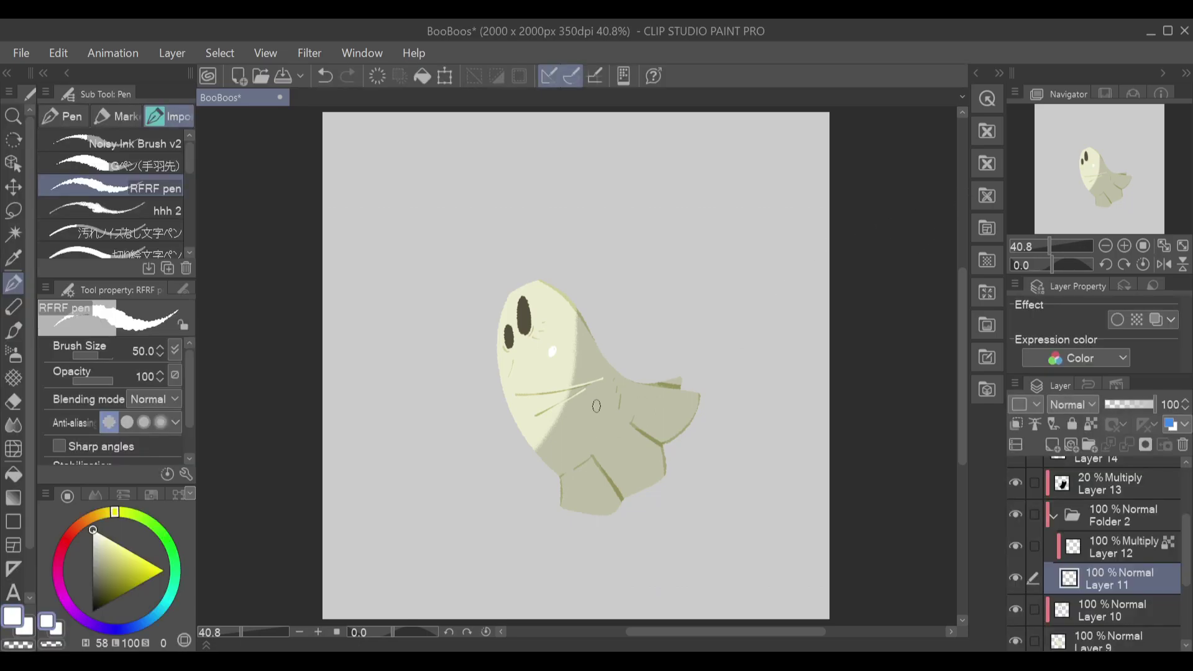
Step: Sample the olive line color from the ghost's head outline and check Layers 12 and 11 in Folder 2
{"action": "left_click", "coordinate": [565, 297], "text": "alt"}
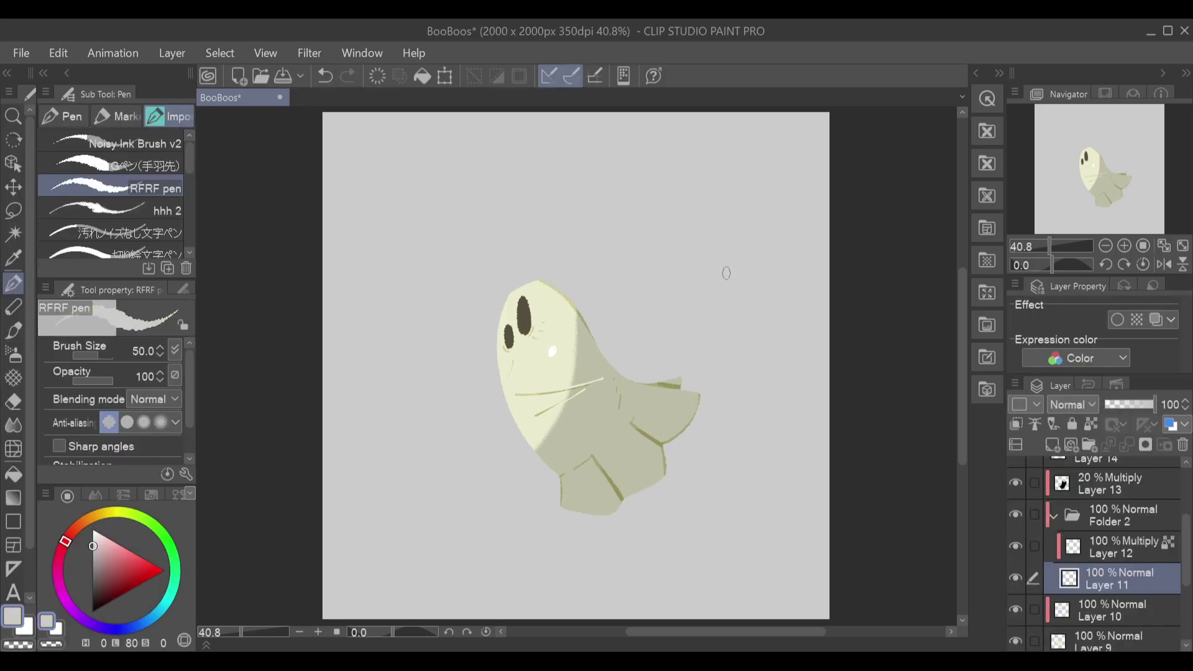
{"action": "left_click", "coordinate": [1125, 247]}
{"action": "left_click", "coordinate": [1126, 247]}
{"action": "left_click", "coordinate": [569, 254], "text": "alt"}
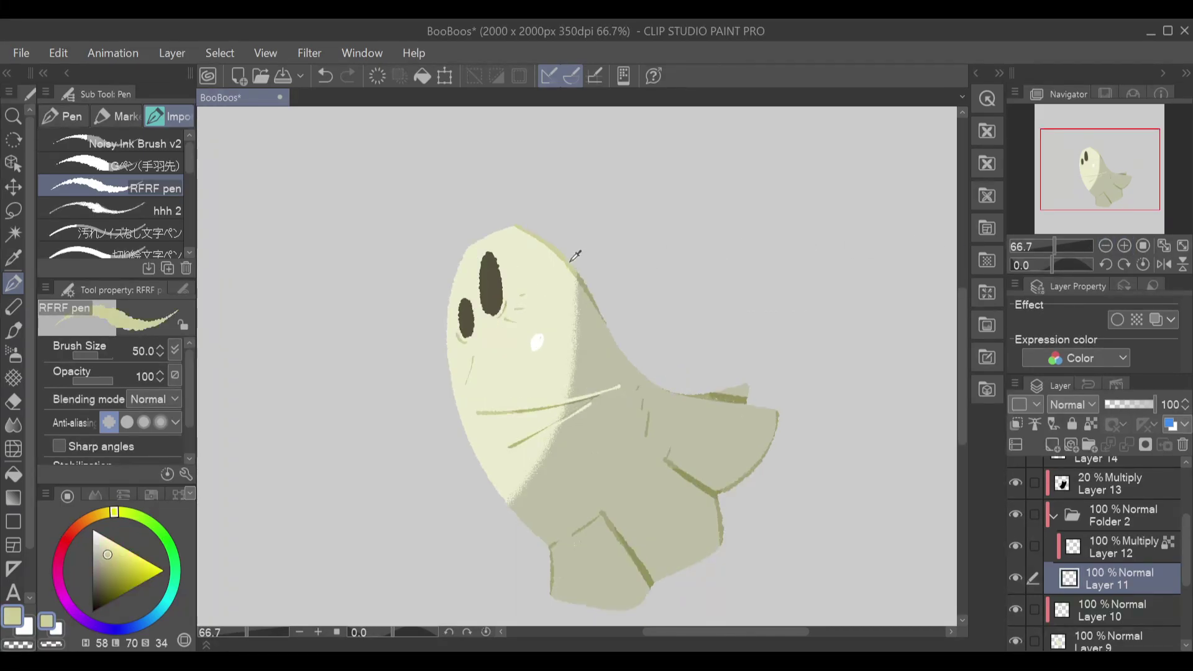
{"action": "left_click", "coordinate": [1122, 550]}
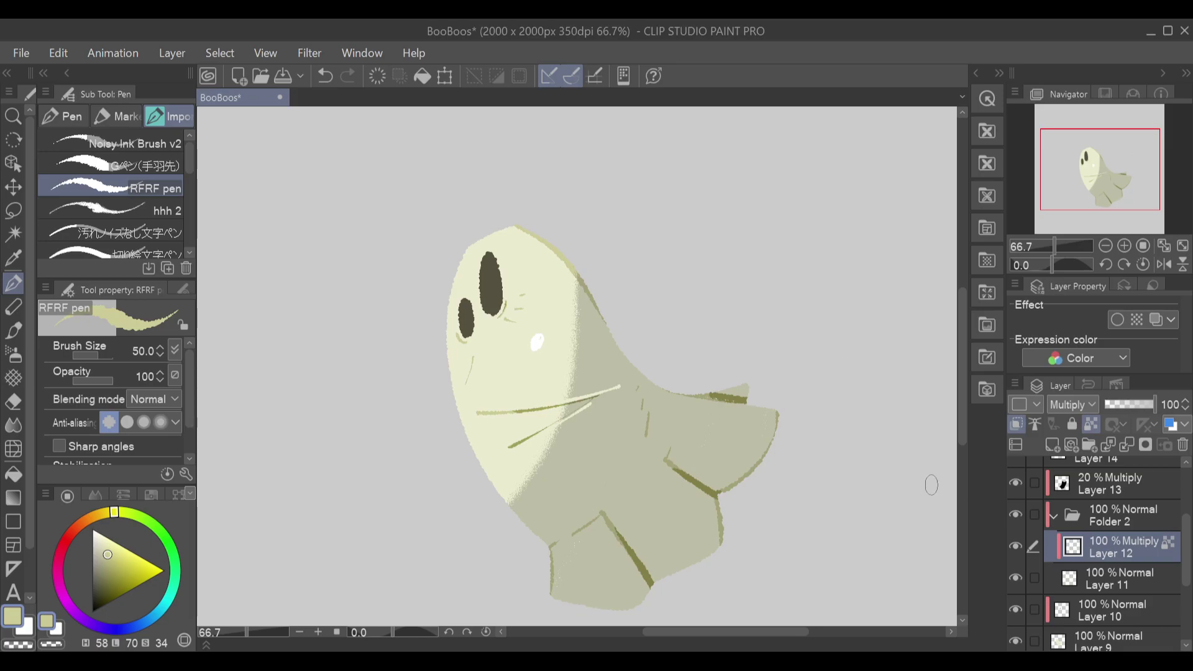
{"action": "left_click", "coordinate": [1164, 247]}
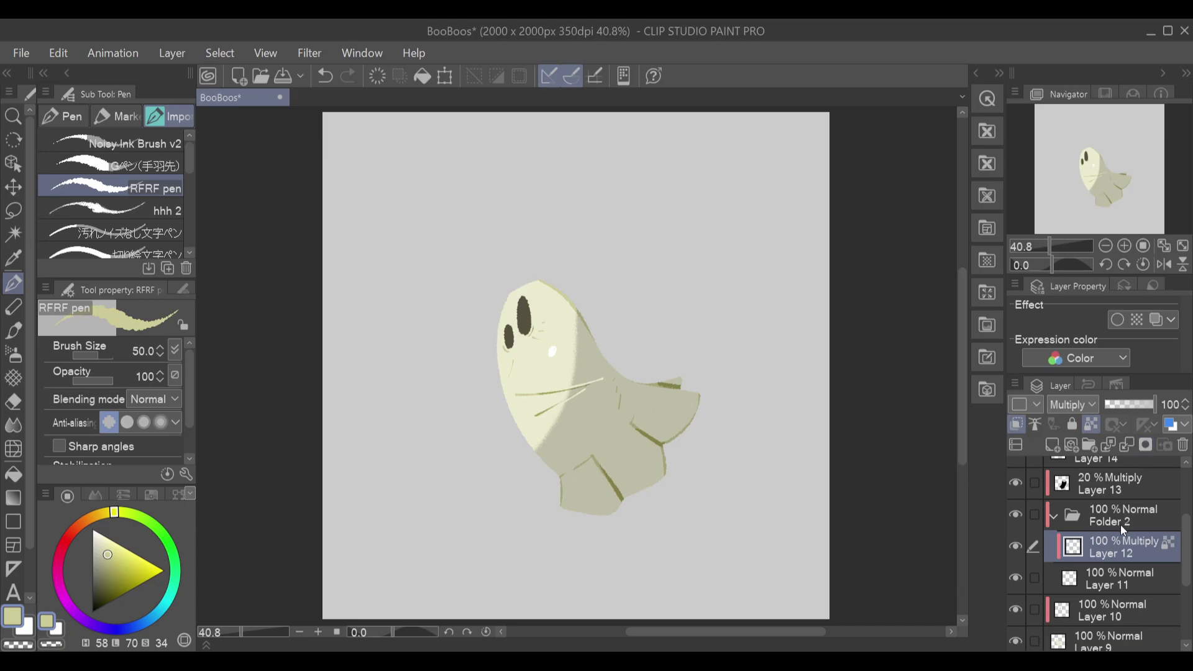
{"action": "left_click", "coordinate": [1111, 585]}
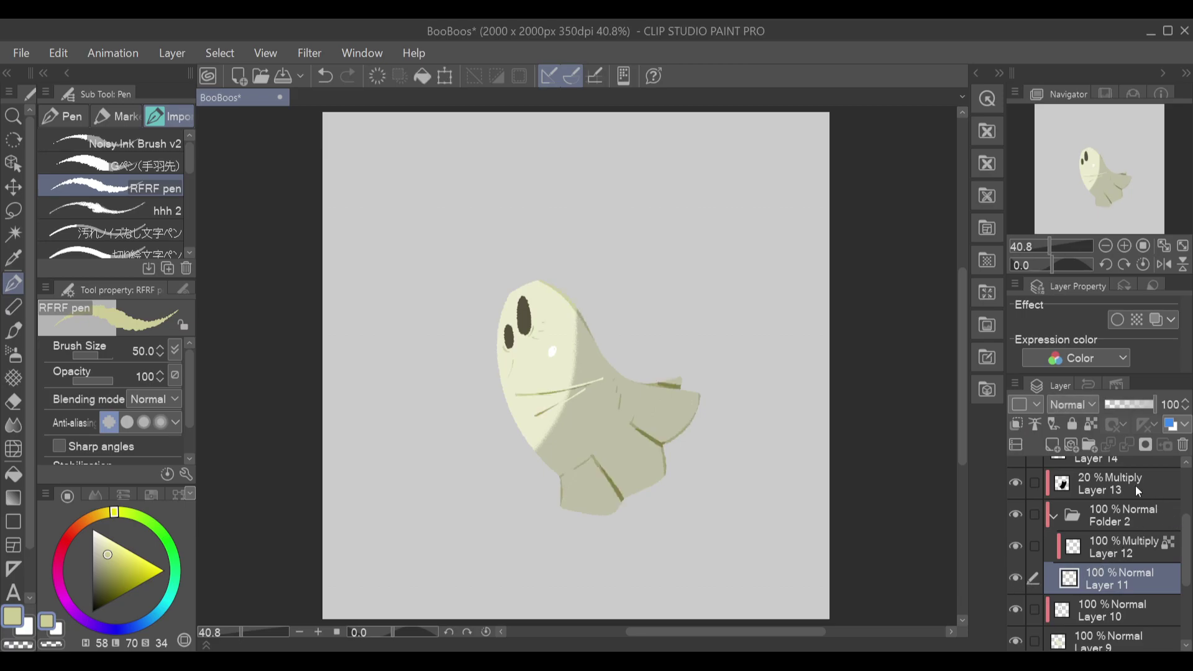
Step: Collapse Folder 2, select Layer 10 and paint over the ghost's eyes in dark brown with the RFRF pen
{"action": "left_click", "coordinate": [1054, 516]}
{"action": "left_click", "coordinate": [1015, 547]}
{"action": "left_click", "coordinate": [1015, 546]}
{"action": "left_click", "coordinate": [1097, 554]}
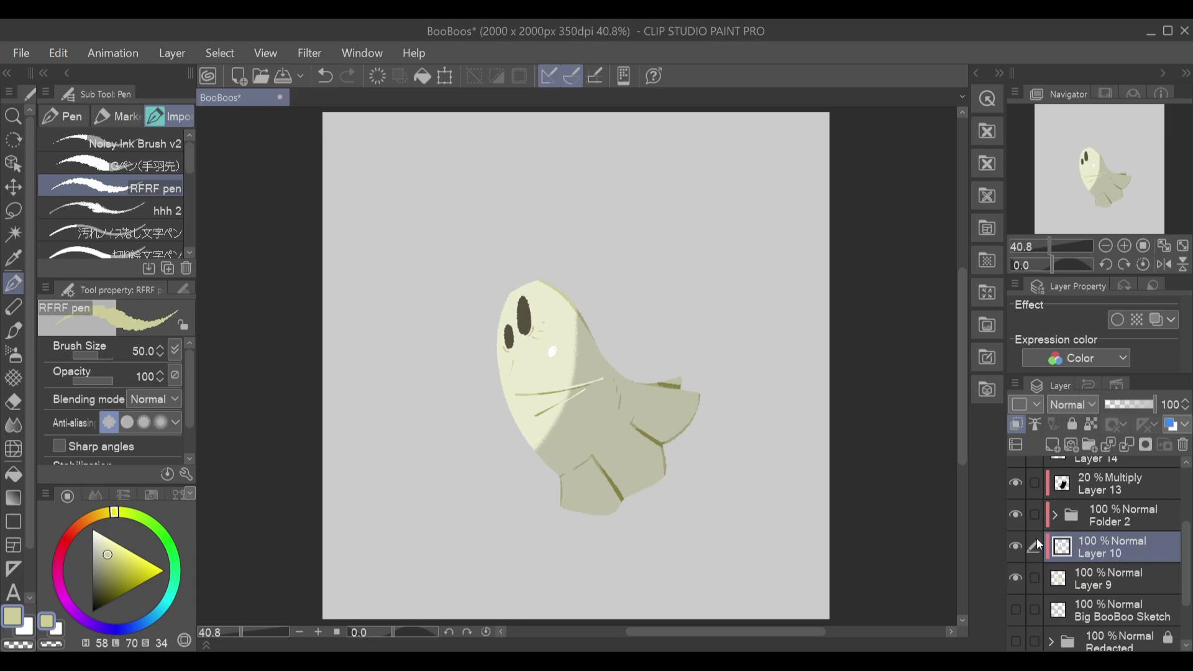
{"action": "left_click", "coordinate": [1123, 246]}
{"action": "left_click", "coordinate": [1122, 247]}
{"action": "left_click_drag", "start_coordinate": [1112, 198], "coordinate": [1100, 191]}
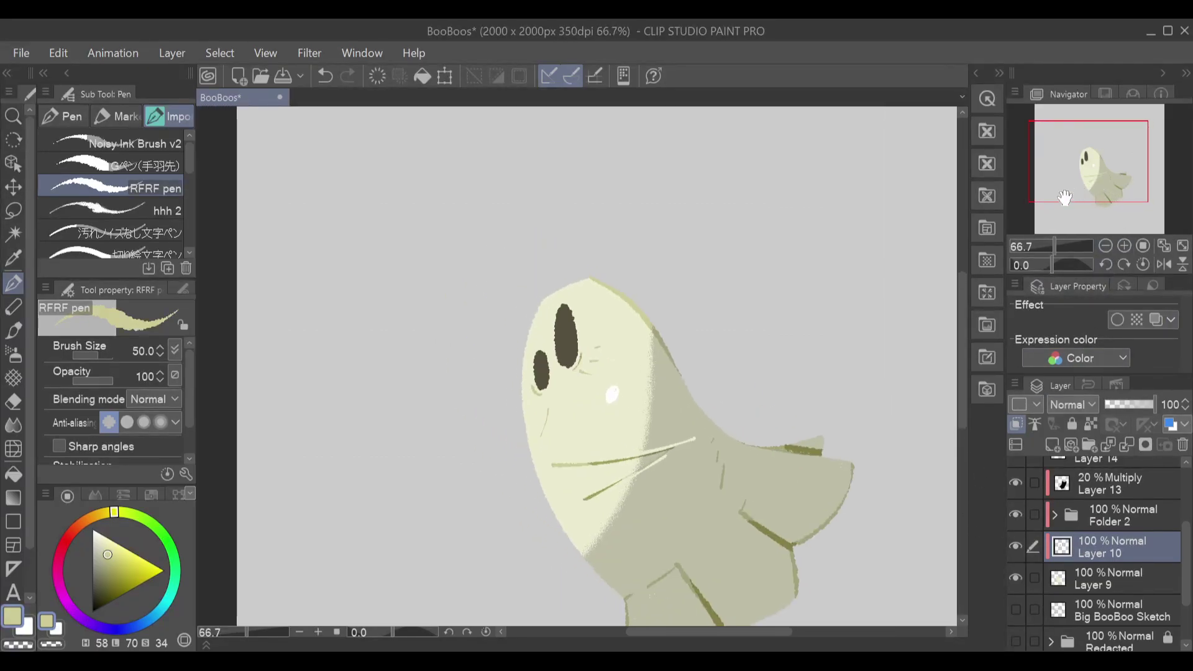
{"action": "left_click", "coordinate": [569, 335], "text": "alt"}
{"action": "left_click", "coordinate": [99, 584]}
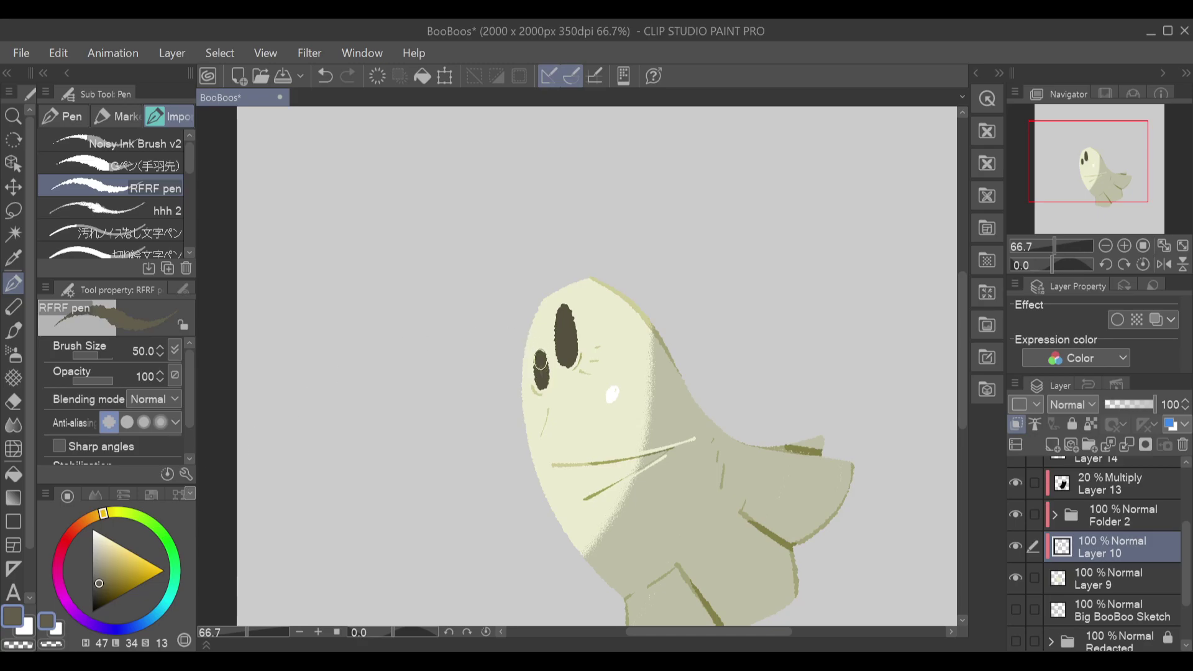
{"action": "key", "text": "ctrl+z"}
{"action": "mouse_move", "coordinate": [546, 378]}
{"action": "left_mouse_down"}
{"action": "mouse_move", "coordinate": [564, 327]}
{"action": "mouse_move", "coordinate": [565, 356]}
{"action": "mouse_move", "coordinate": [563, 313]}
{"action": "mouse_move", "coordinate": [565, 356]}
{"action": "mouse_move", "coordinate": [570, 312]}
{"action": "left_mouse_up"}
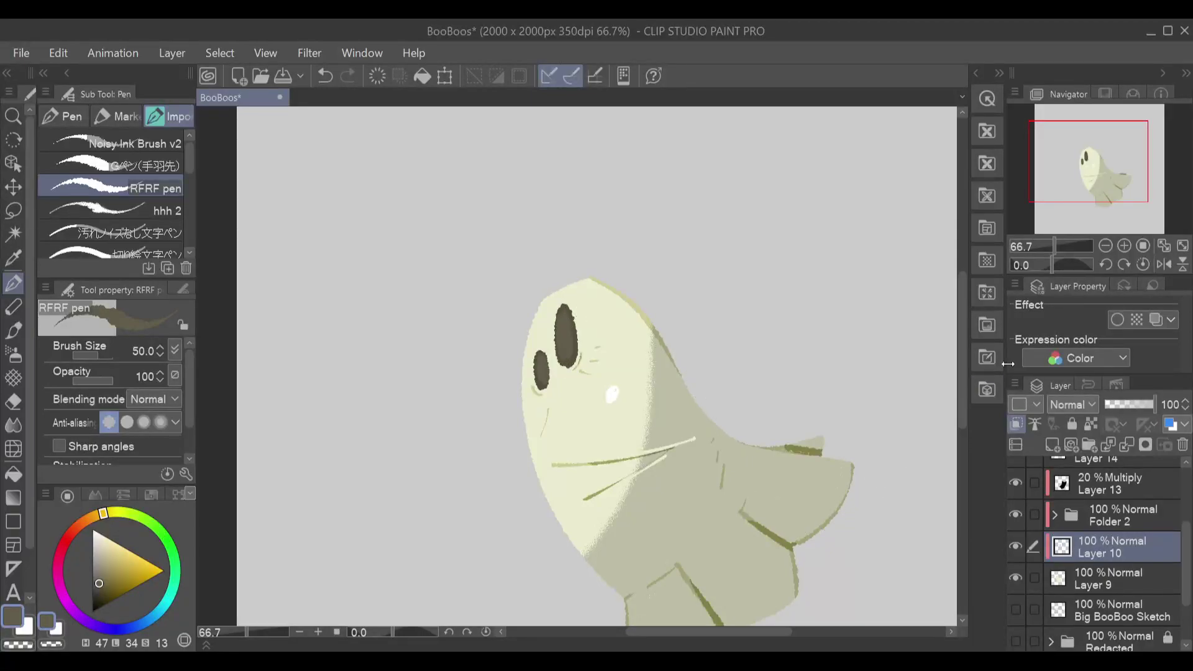
{"action": "left_click", "coordinate": [1183, 246]}
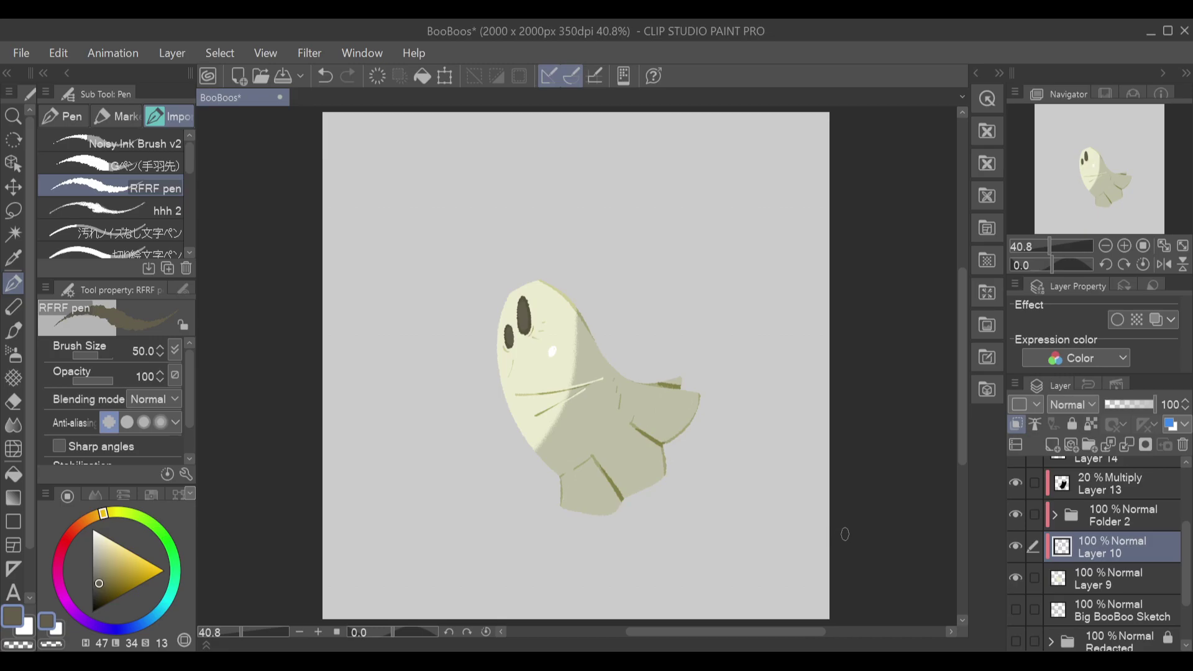
Step: Erase short crease highlights from the Layer 13 shadow along the belly and side with the Hard eraser at size 80
{"action": "left_click", "coordinate": [1108, 491]}
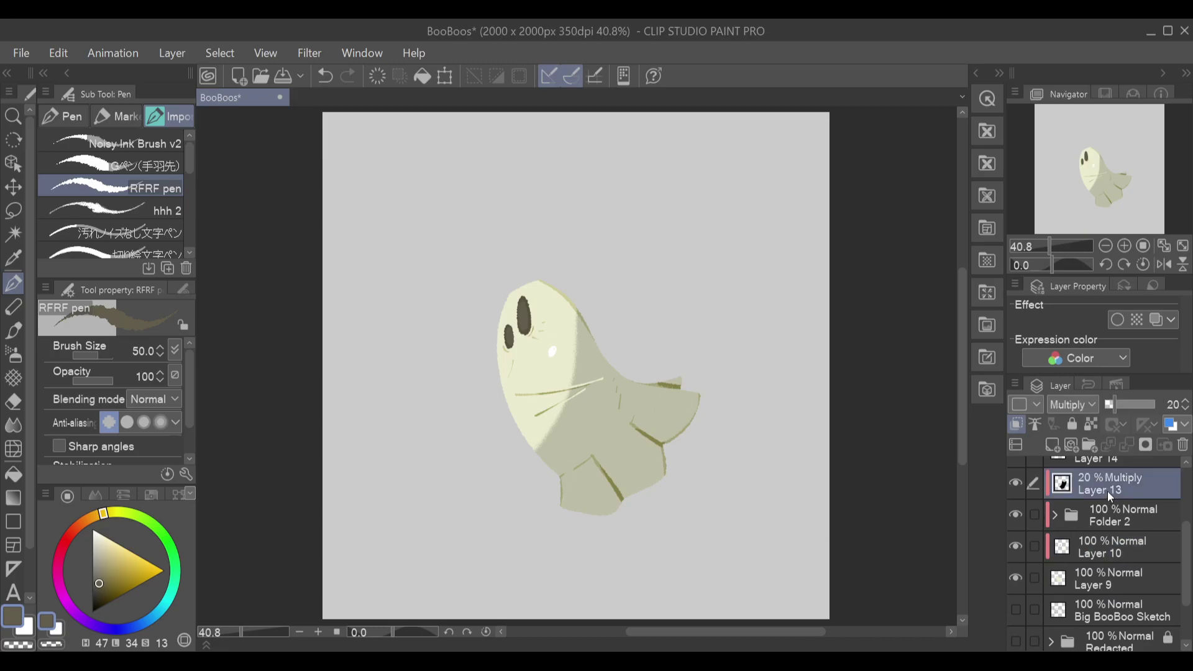
{"action": "key", "text": "e"}
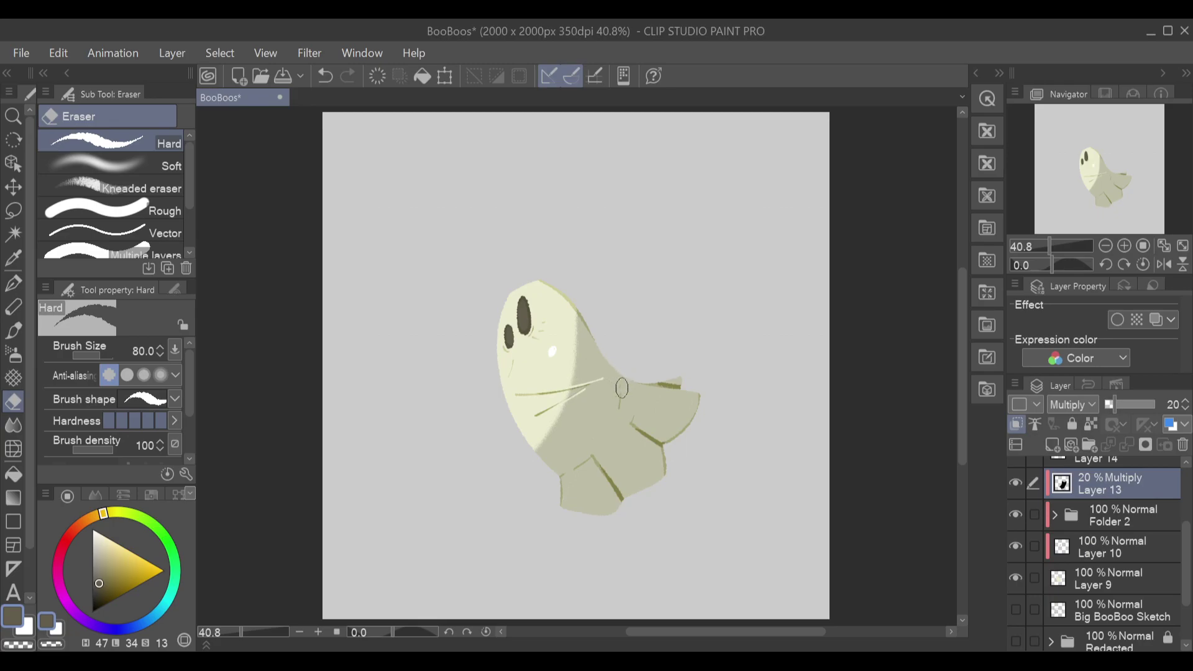
{"action": "left_click_drag", "start_coordinate": [546, 437], "coordinate": [574, 441]}
{"action": "key", "text": "ctrl+z"}
{"action": "key", "text": "ctrl+z"}
{"action": "key", "text": "ctrl+z"}
{"action": "key", "text": "ctrl+y"}
{"action": "key", "text": "ctrl+z"}
{"action": "mouse_move", "coordinate": [571, 373]}
{"action": "left_mouse_down"}
{"action": "mouse_move", "coordinate": [595, 364]}
{"action": "mouse_move", "coordinate": [559, 387]}
{"action": "left_mouse_up"}
{"action": "key", "text": "ctrl+z"}
{"action": "key", "text": "ctrl+z"}
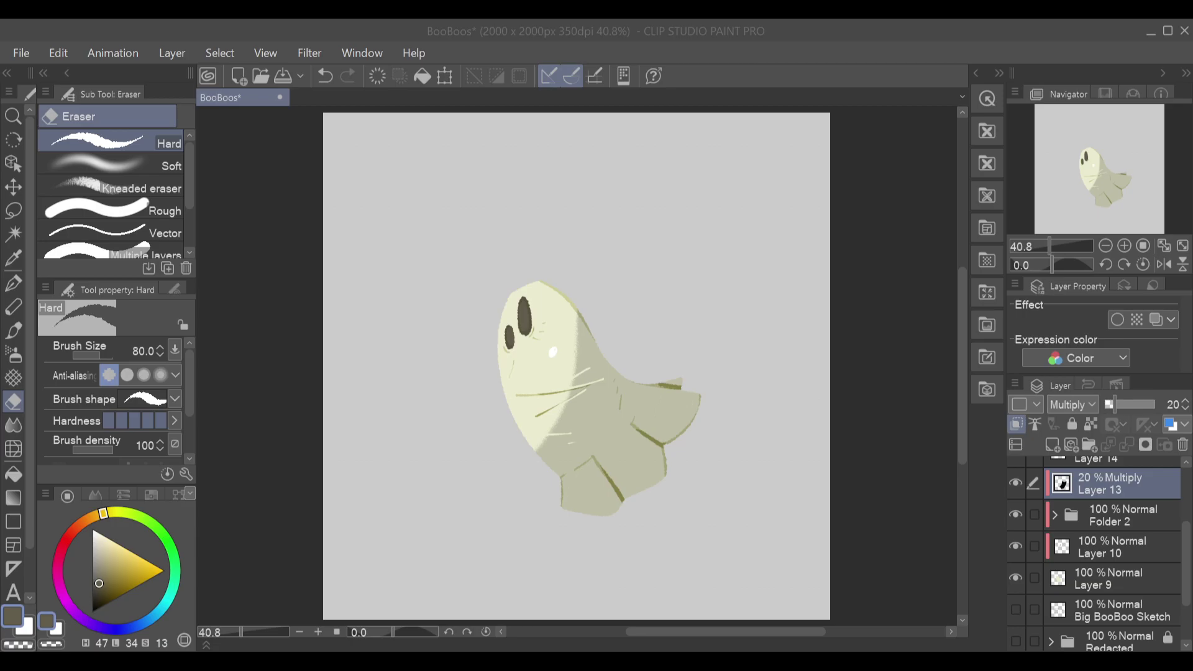
Step: Paint a shadow across the top of the ghost's head on Layer 13 with the Black soot brush at size 300
{"action": "left_click", "coordinate": [13, 377]}
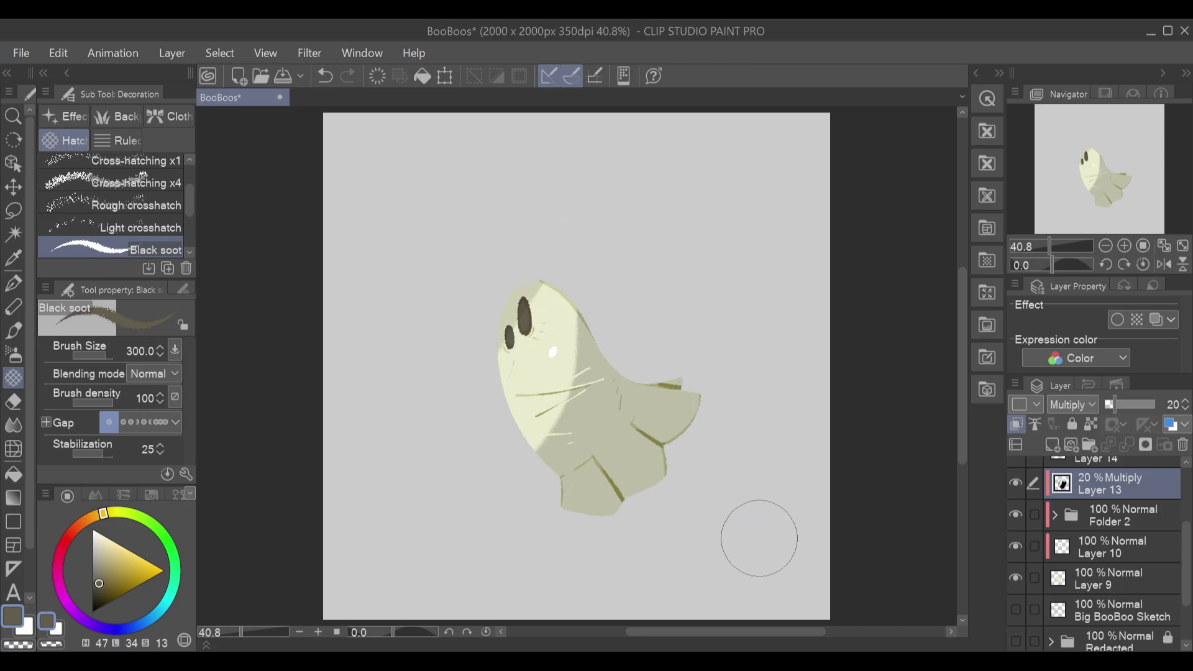
{"action": "key", "text": "ctrl+z"}
{"action": "key", "text": "ctrl+z"}
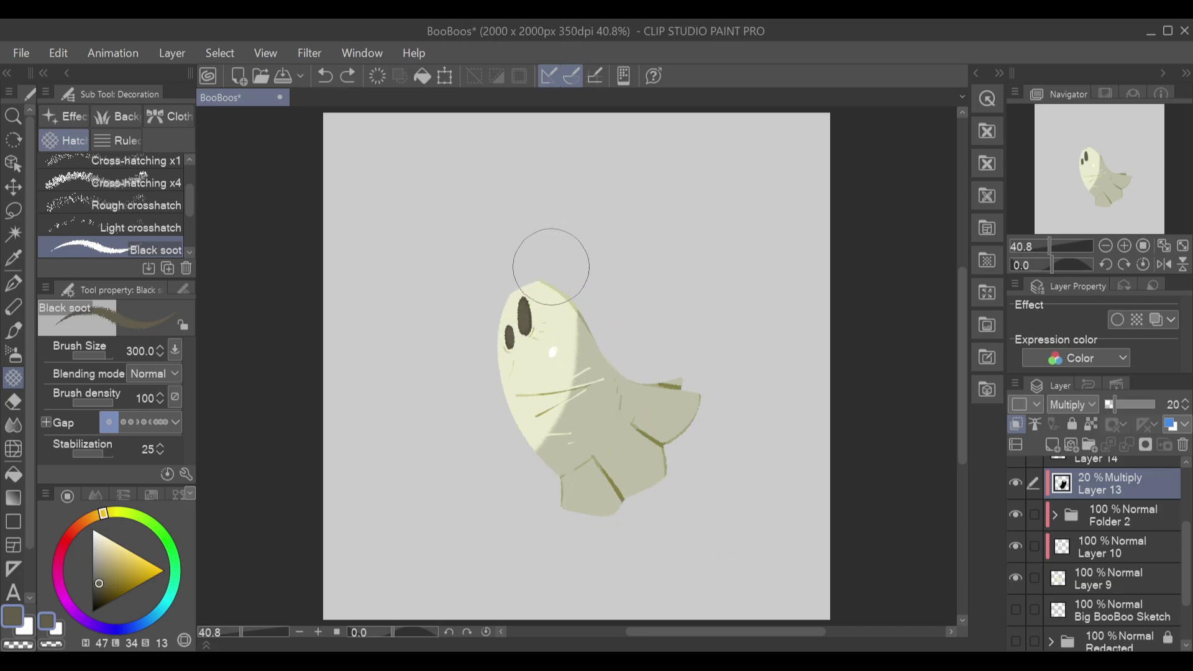
{"action": "left_click_drag", "start_coordinate": [479, 343], "coordinate": [514, 294]}
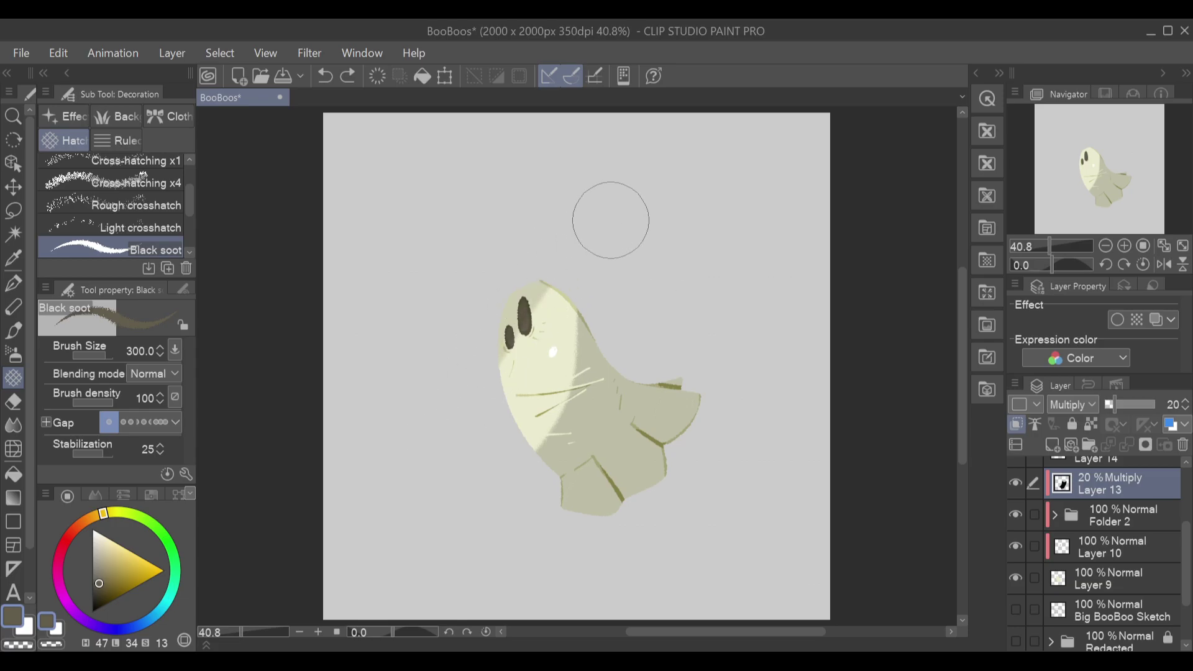
{"action": "key", "text": "ctrl+z"}
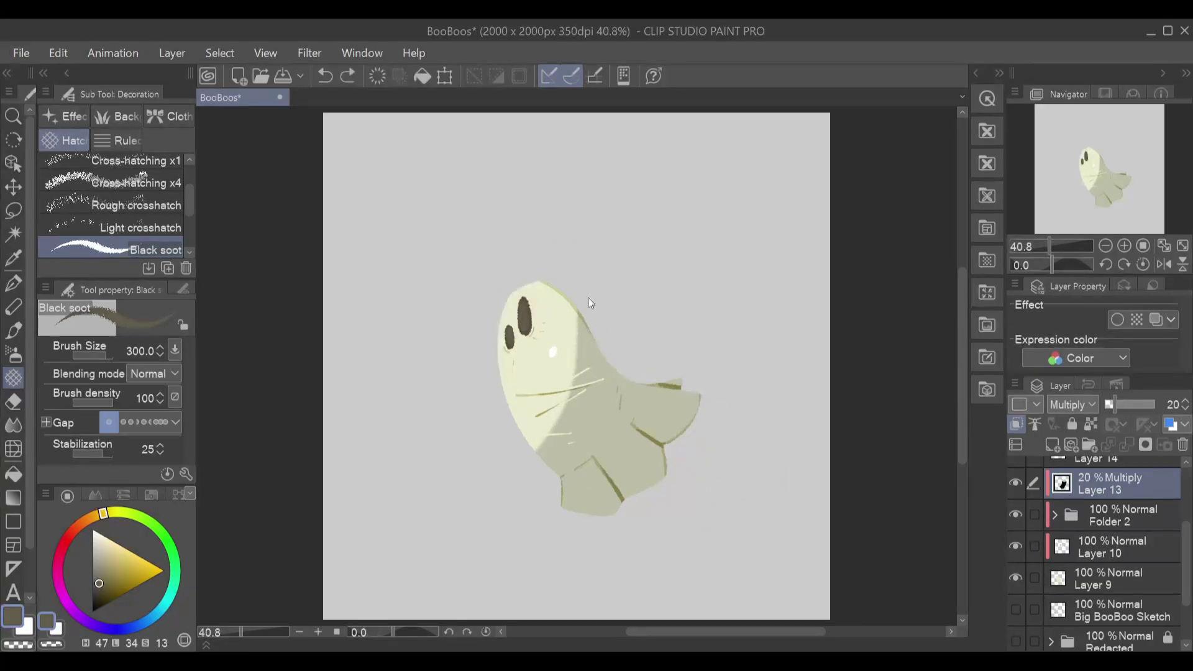
{"action": "left_click_drag", "start_coordinate": [563, 280], "coordinate": [477, 307]}
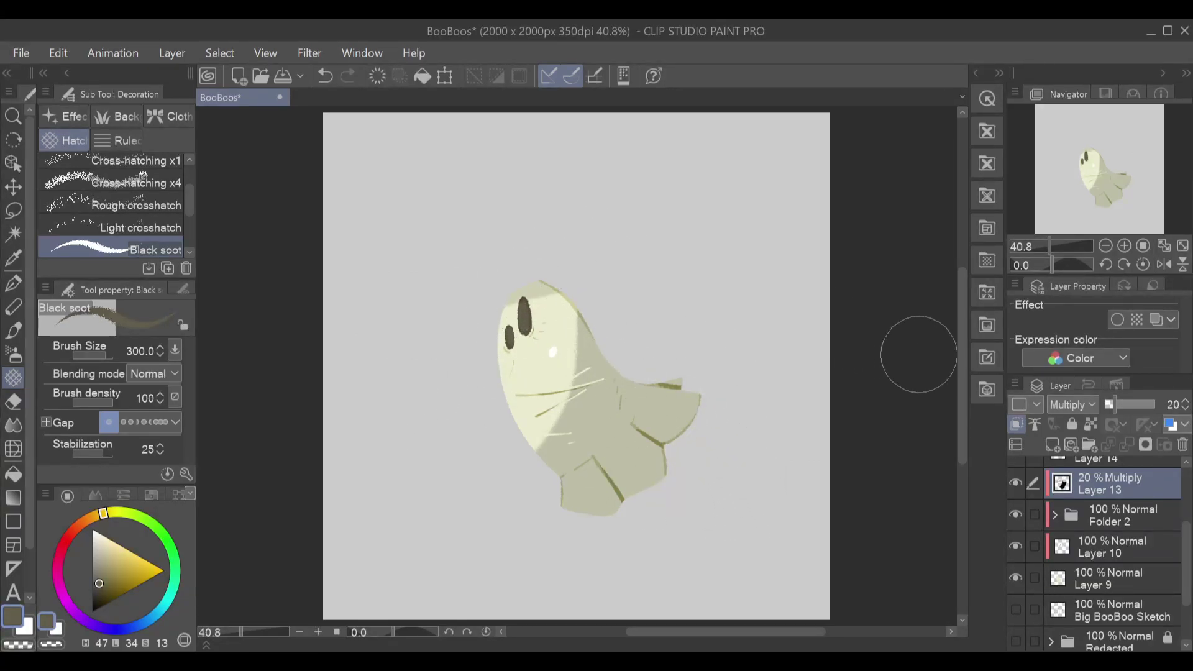
Step: Change the Paper layer's color to a pale warm cream
{"action": "left_click", "coordinate": [1126, 245]}
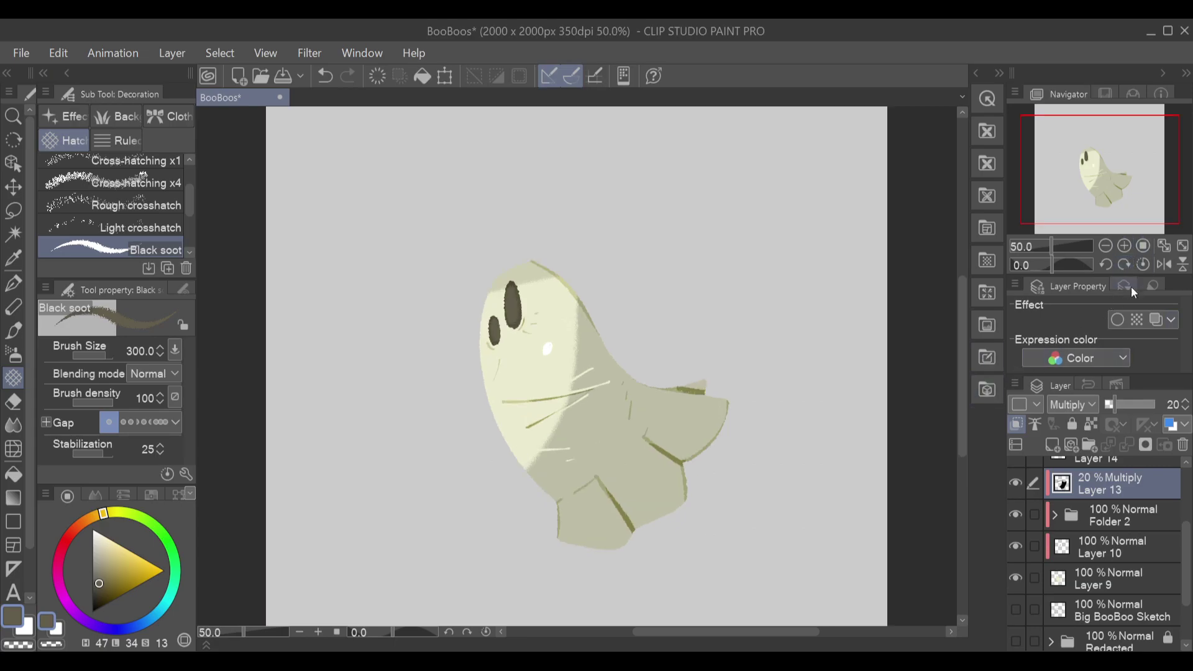
{"action": "left_click_drag", "start_coordinate": [1186, 575], "coordinate": [1186, 606]}
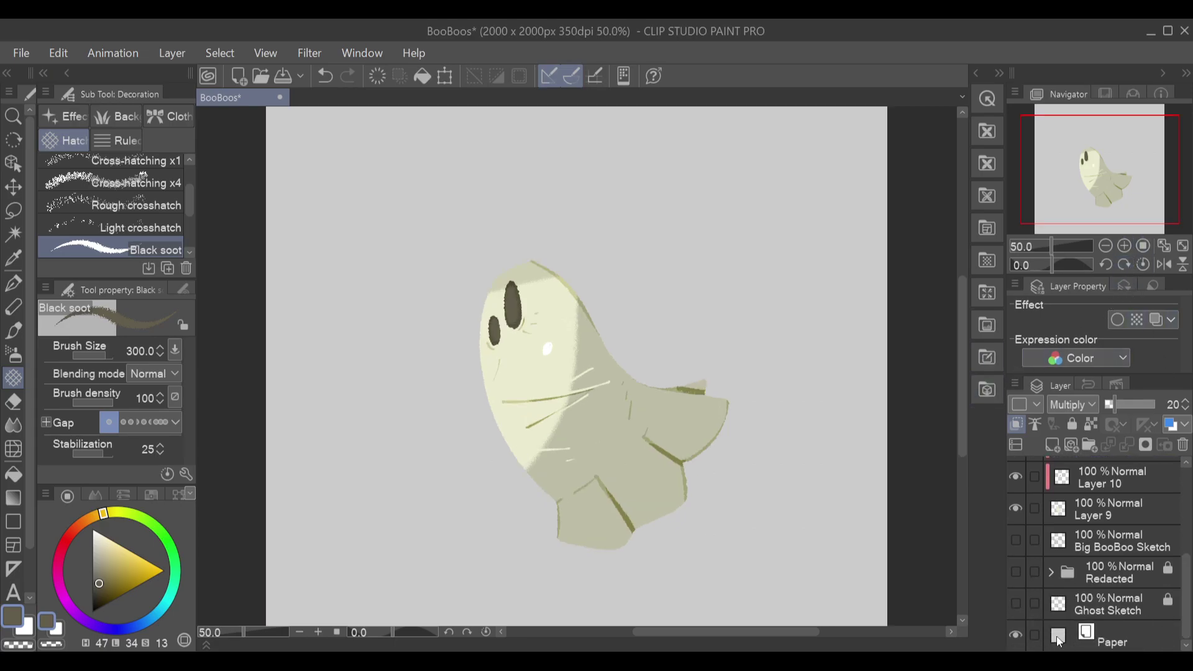
{"action": "left_click", "coordinate": [1017, 635]}
{"action": "left_click", "coordinate": [1016, 634]}
{"action": "left_click", "coordinate": [1061, 635]}
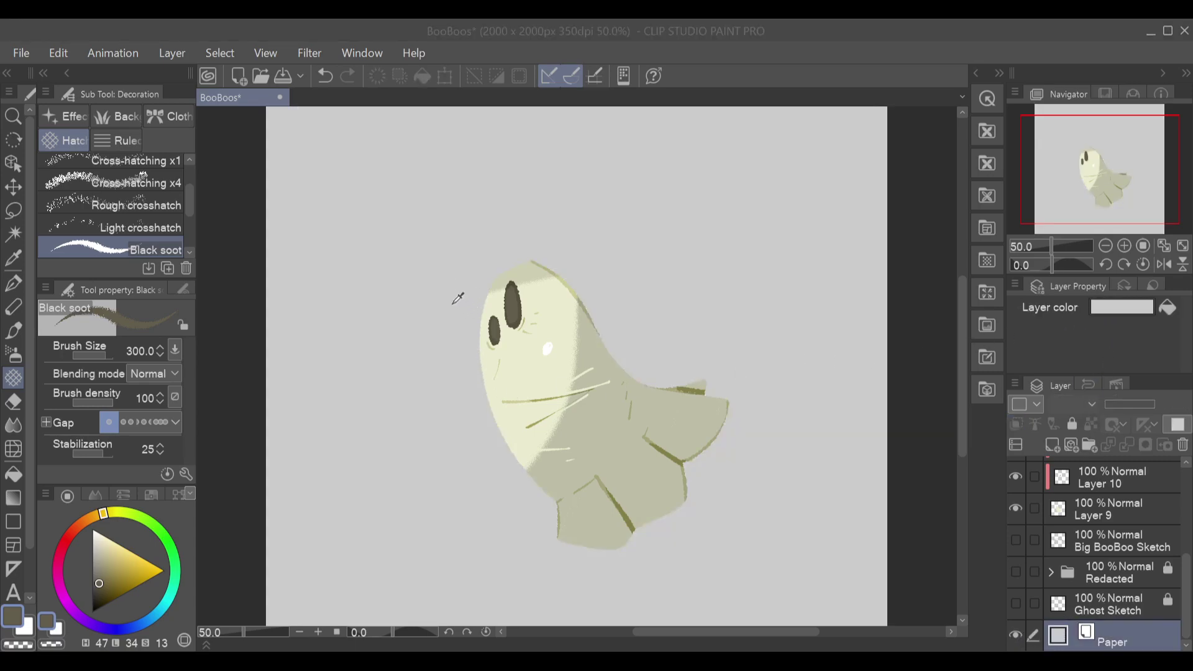
{"action": "left_click", "coordinate": [793, 214]}
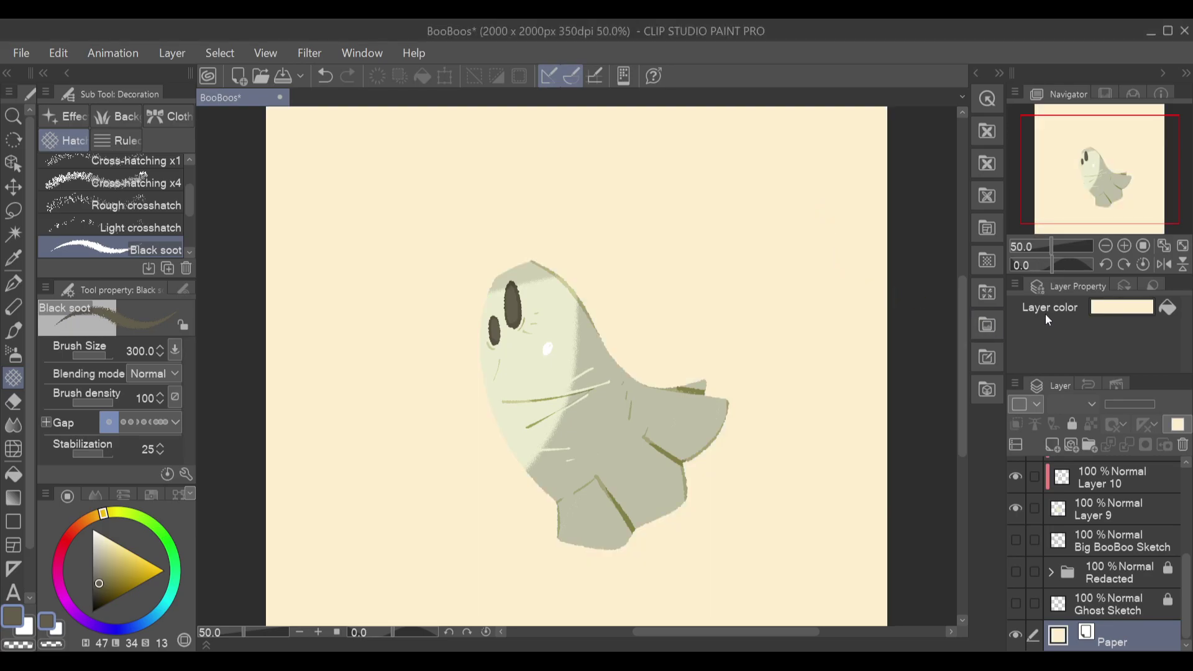
{"action": "left_click", "coordinate": [1183, 246]}
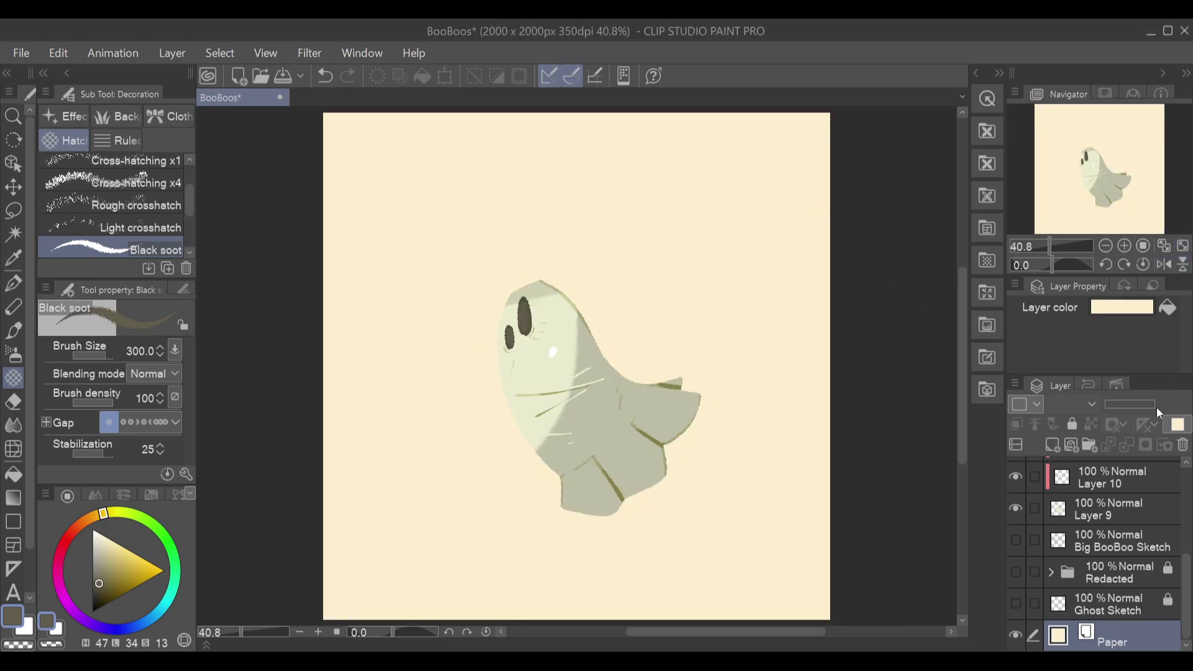
Step: Clip Layer 14 to the layer below and add a Color balance correction layer above it
{"action": "scroll", "coordinate": [1187, 568], "scroll_direction": "up", "scroll_amount": 1}
{"action": "scroll", "coordinate": [1187, 569], "scroll_direction": "up", "scroll_amount": 4}
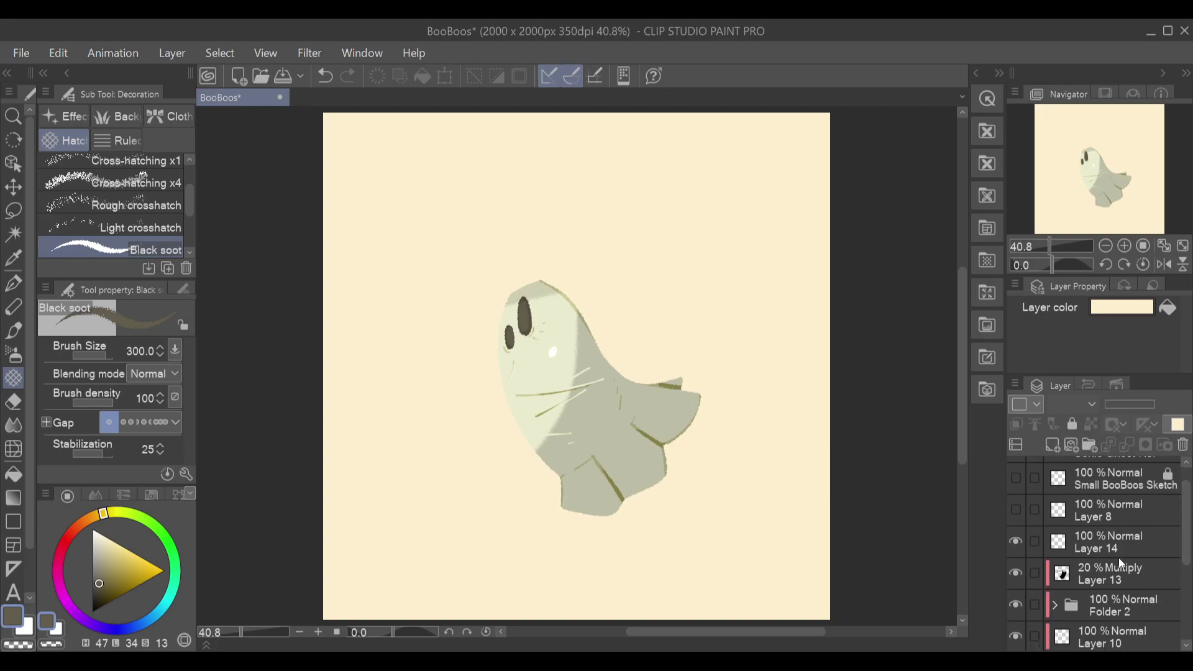
{"action": "left_click", "coordinate": [1104, 570]}
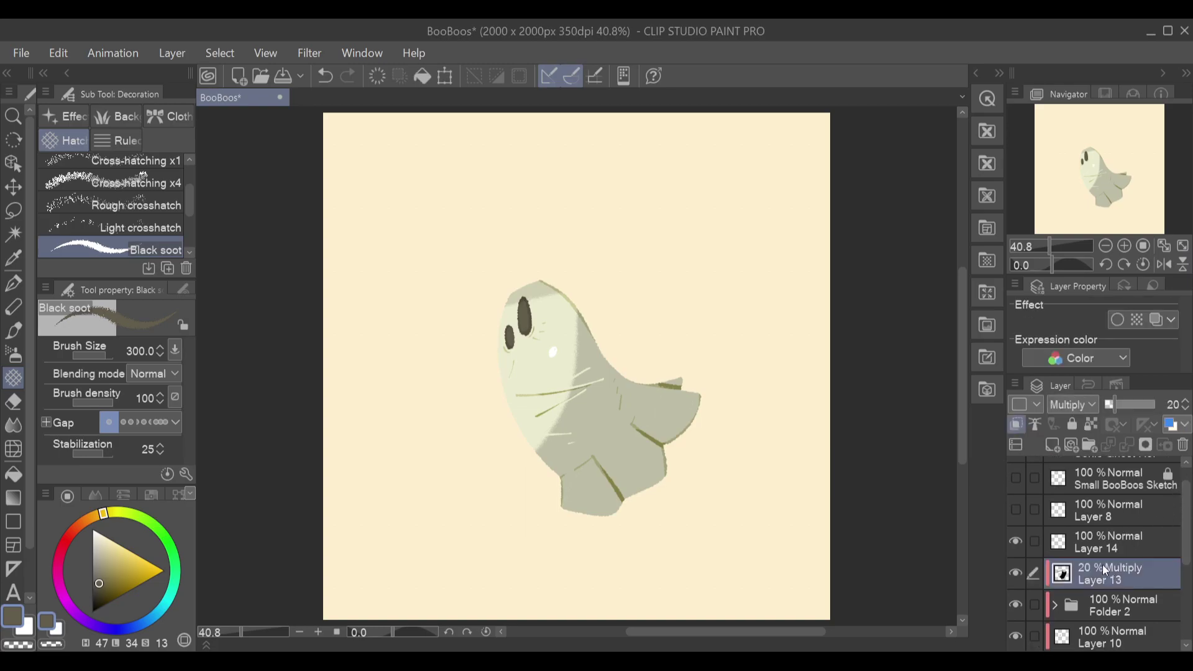
{"action": "left_click", "coordinate": [1055, 542]}
{"action": "left_click", "coordinate": [1024, 423]}
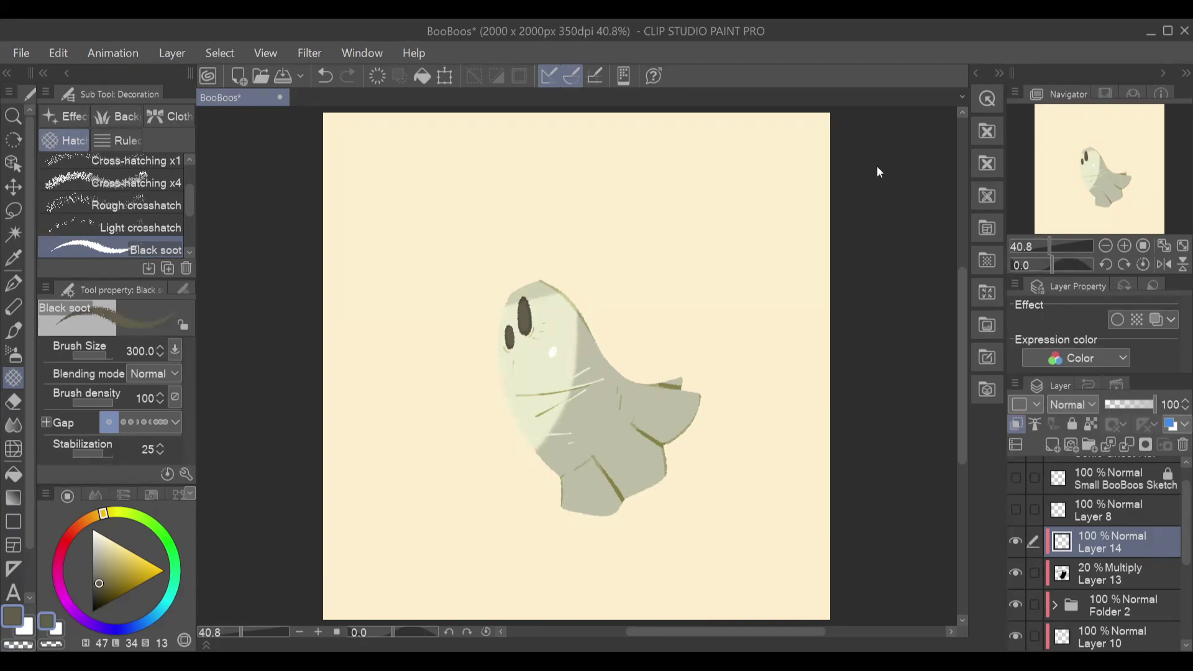
{"action": "left_click", "coordinate": [864, 275]}
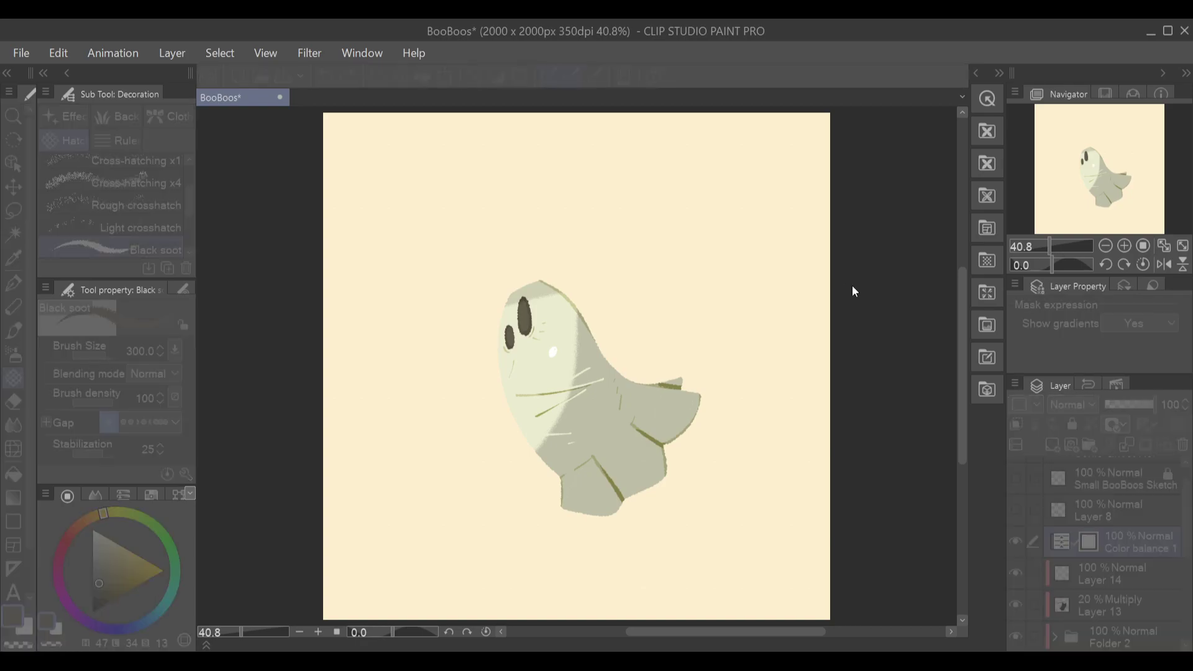
{"action": "left_click", "coordinate": [1141, 118]}
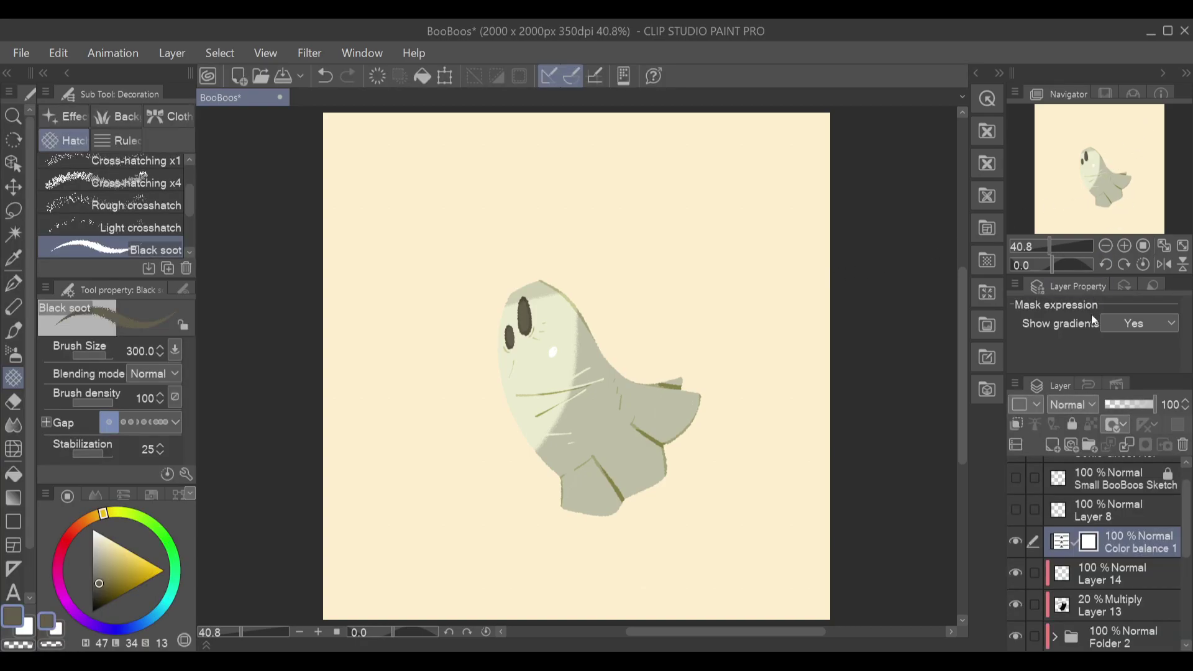
Step: Clip the Color balance layer to the ghost and shift its colors toward warmer, redder tones
{"action": "left_click", "coordinate": [1019, 424]}
{"action": "double_click", "coordinate": [1066, 542]}
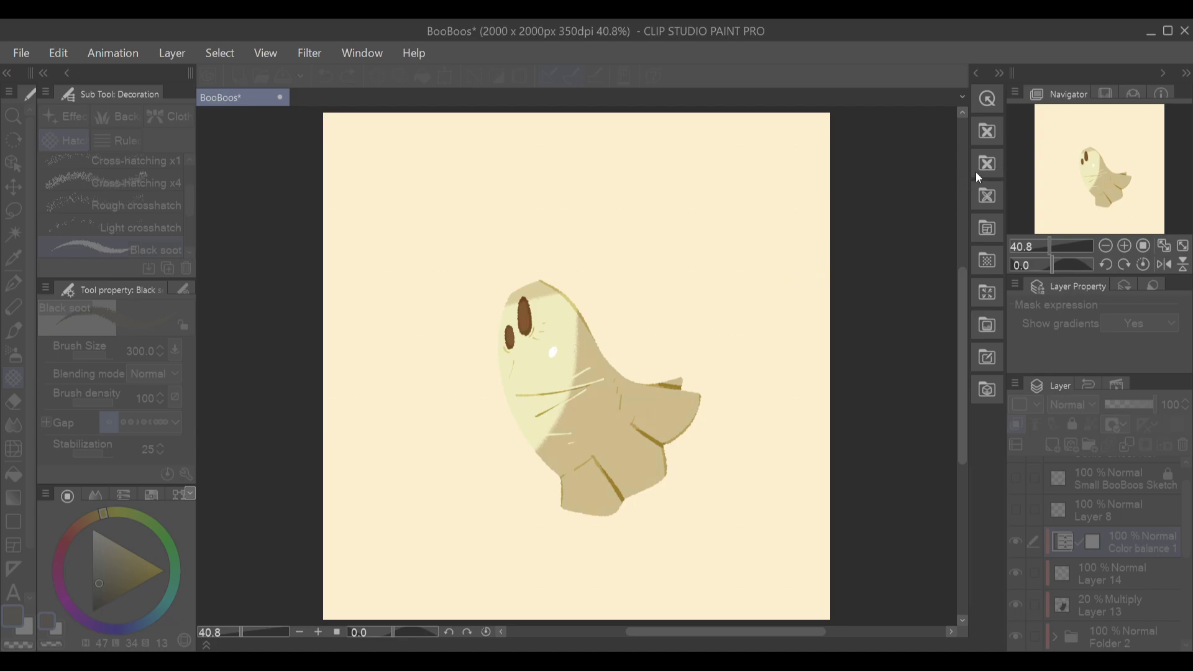
{"action": "left_click_drag", "start_coordinate": [980, 163], "coordinate": [948, 169]}
Step: Change the Paper layer's color to light gray and leave the Big BooBoo Sketch layer hidden
{"action": "scroll", "coordinate": [1119, 560], "scroll_direction": "down", "scroll_amount": 5}
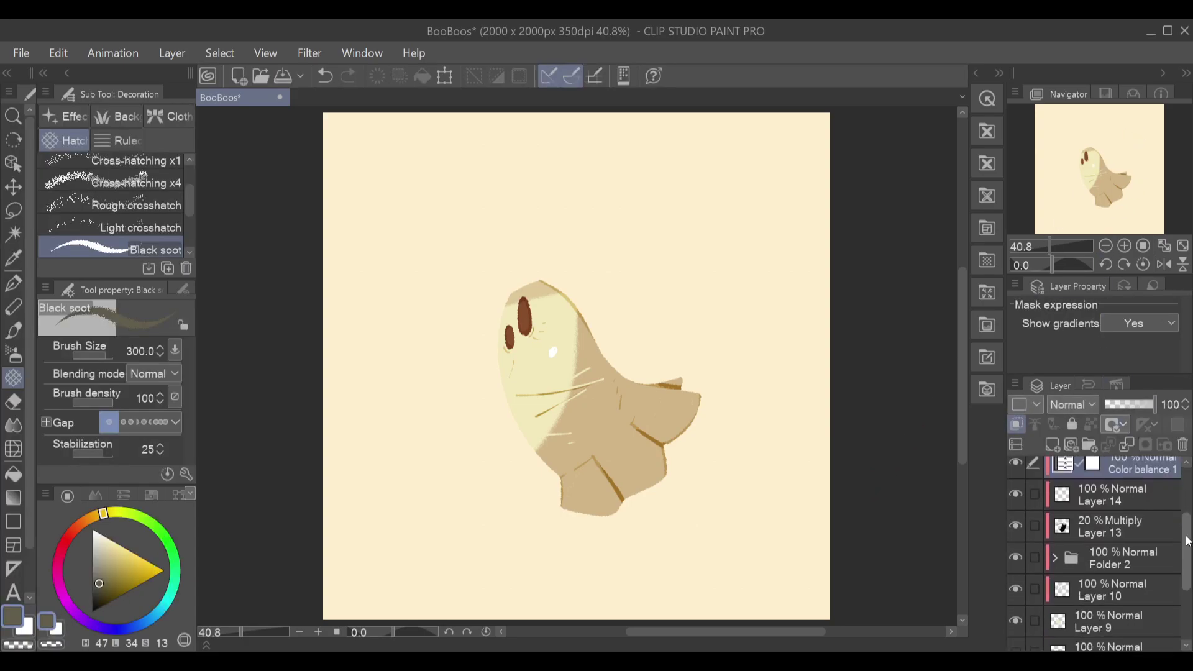
{"action": "left_click", "coordinate": [1055, 639]}
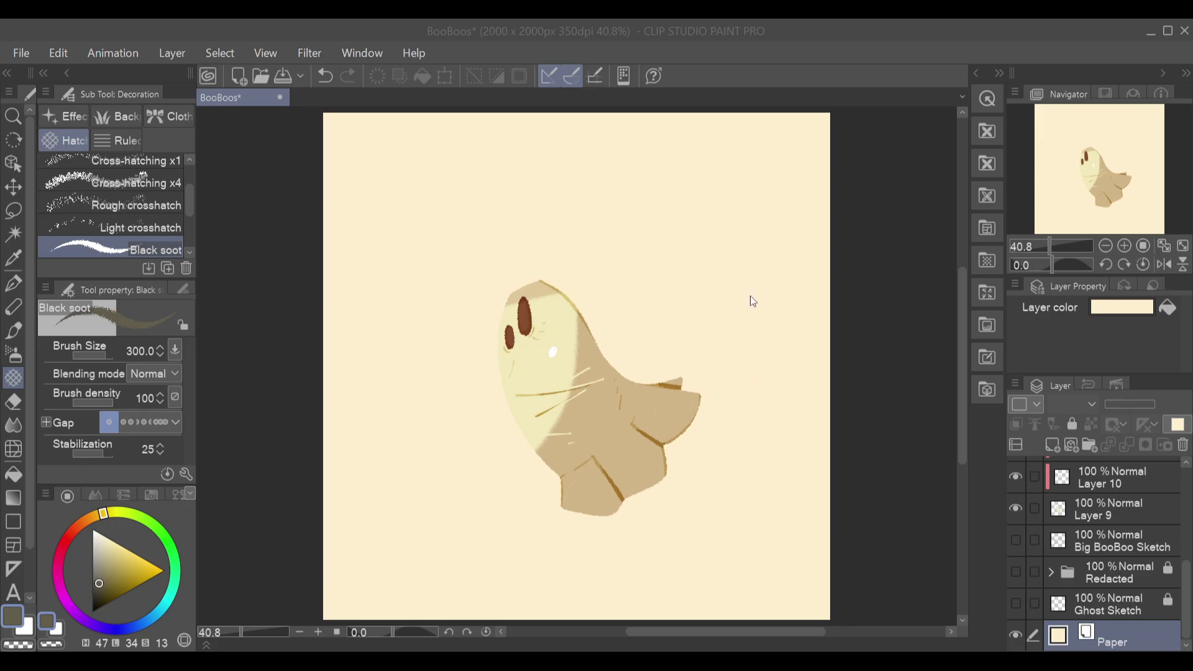
{"action": "left_click", "coordinate": [819, 209]}
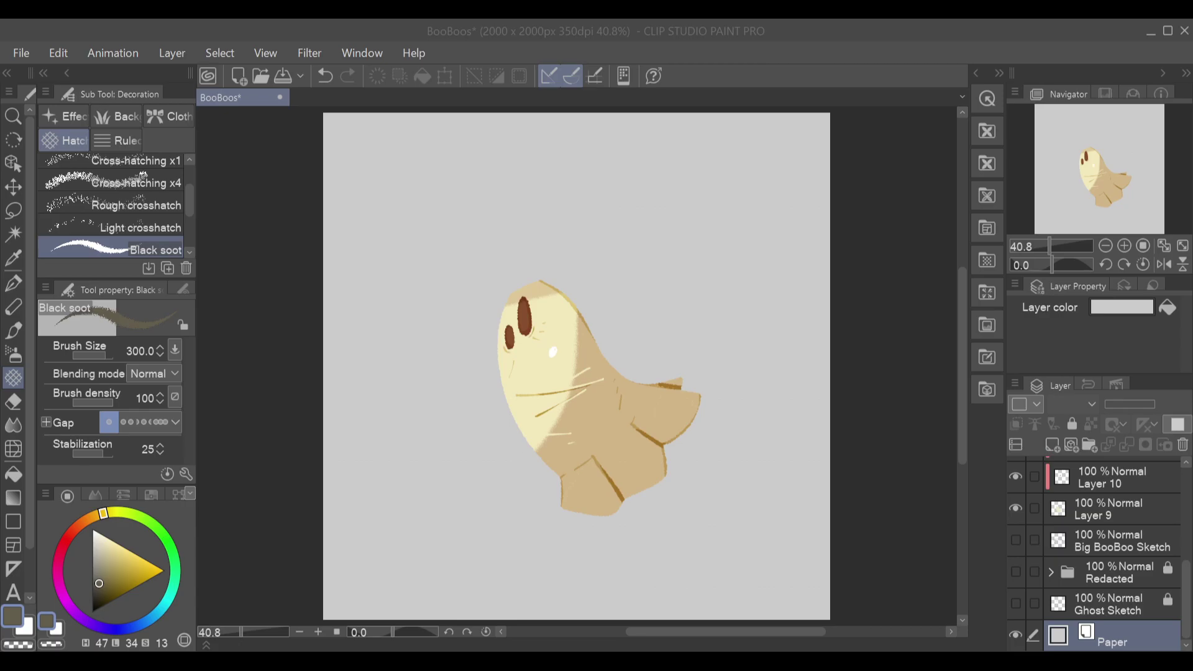
{"action": "left_click", "coordinate": [1017, 547]}
{"action": "left_click", "coordinate": [1016, 542]}
{"action": "left_click", "coordinate": [1017, 543]}
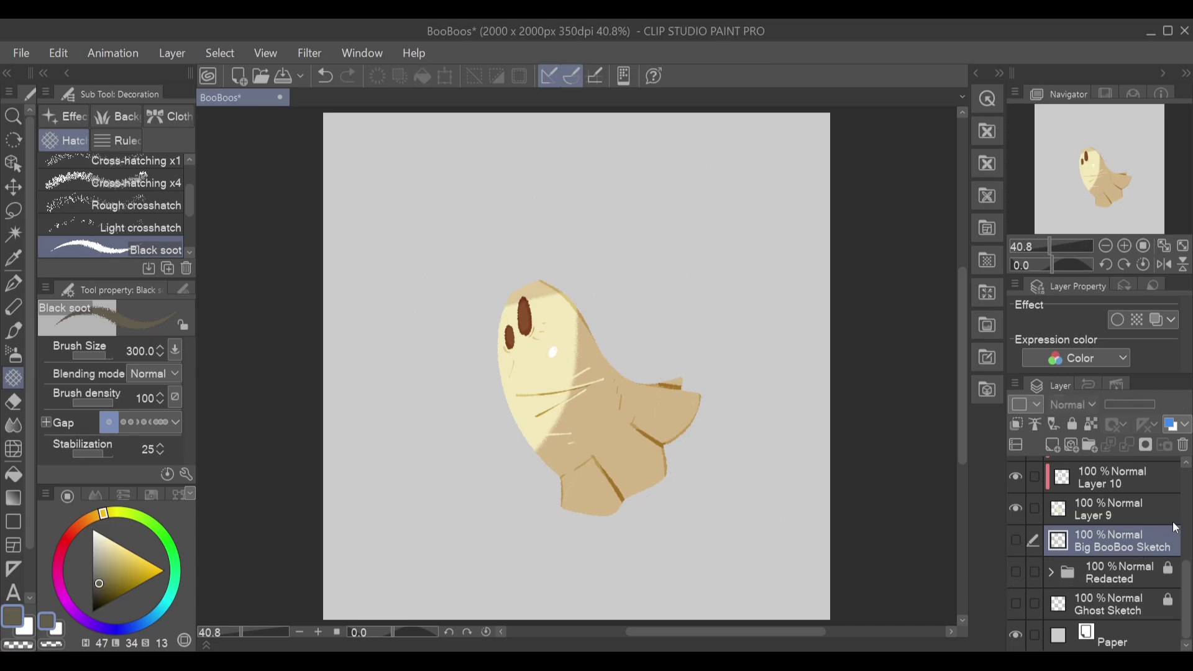
Step: Hide the Color balance layer and sample a pale olive from the ghost's fold line for drawing on Layer 11 in Folder 2
{"action": "scroll", "coordinate": [1175, 522], "scroll_direction": "up", "scroll_amount": 5}
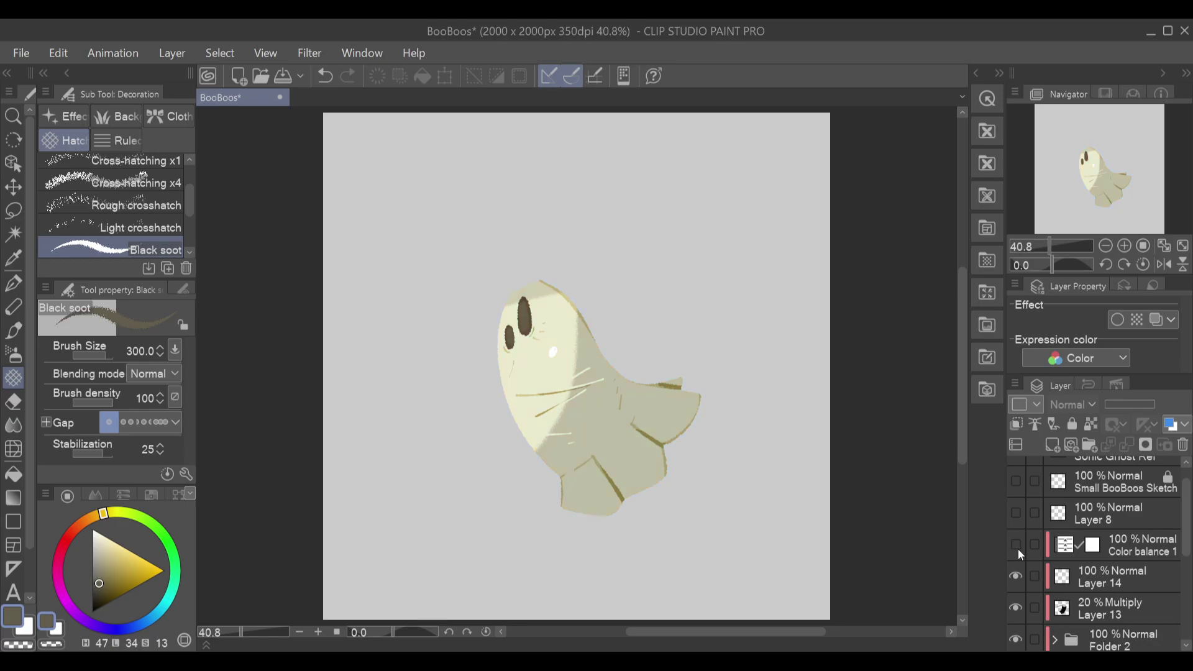
{"action": "left_click", "coordinate": [530, 394], "text": "alt"}
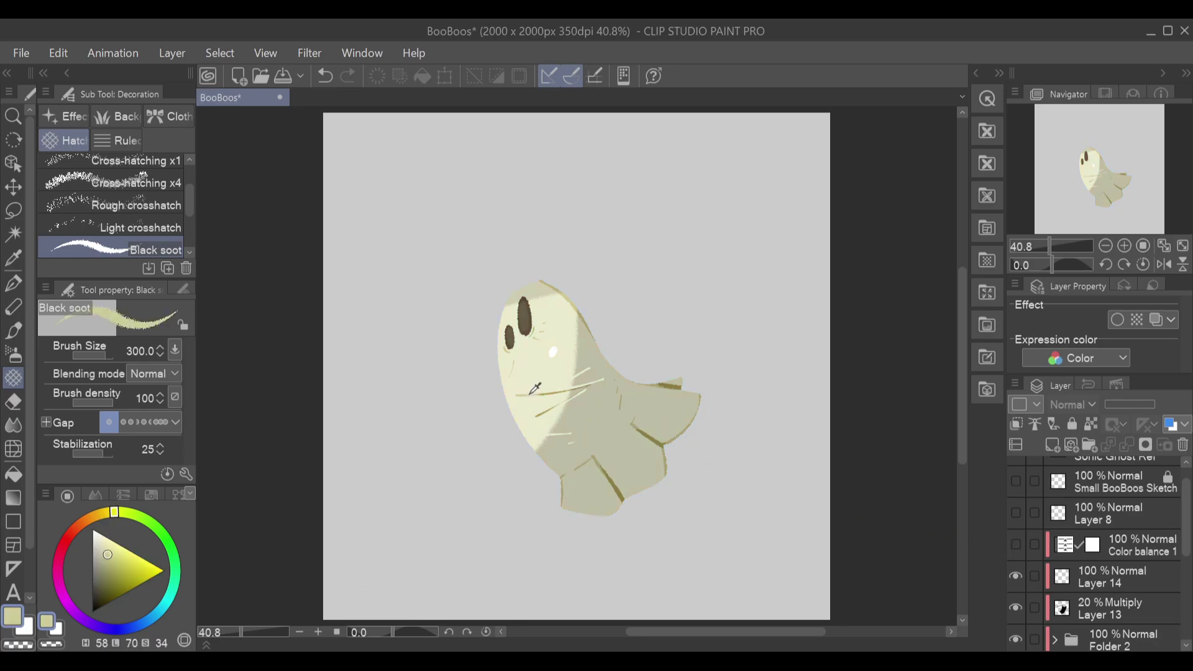
{"action": "left_click", "coordinate": [1108, 604]}
{"action": "scroll", "coordinate": [1094, 585], "scroll_direction": "down", "scroll_amount": 3}
{"action": "left_click", "coordinate": [1076, 562]}
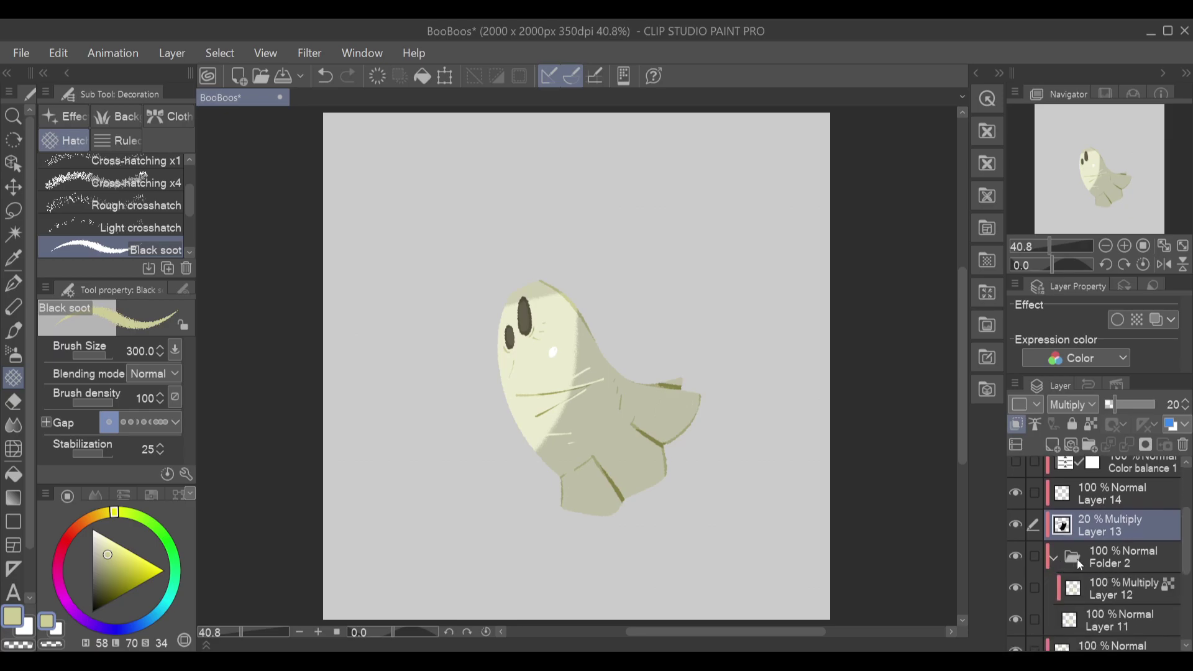
{"action": "left_click", "coordinate": [1116, 620]}
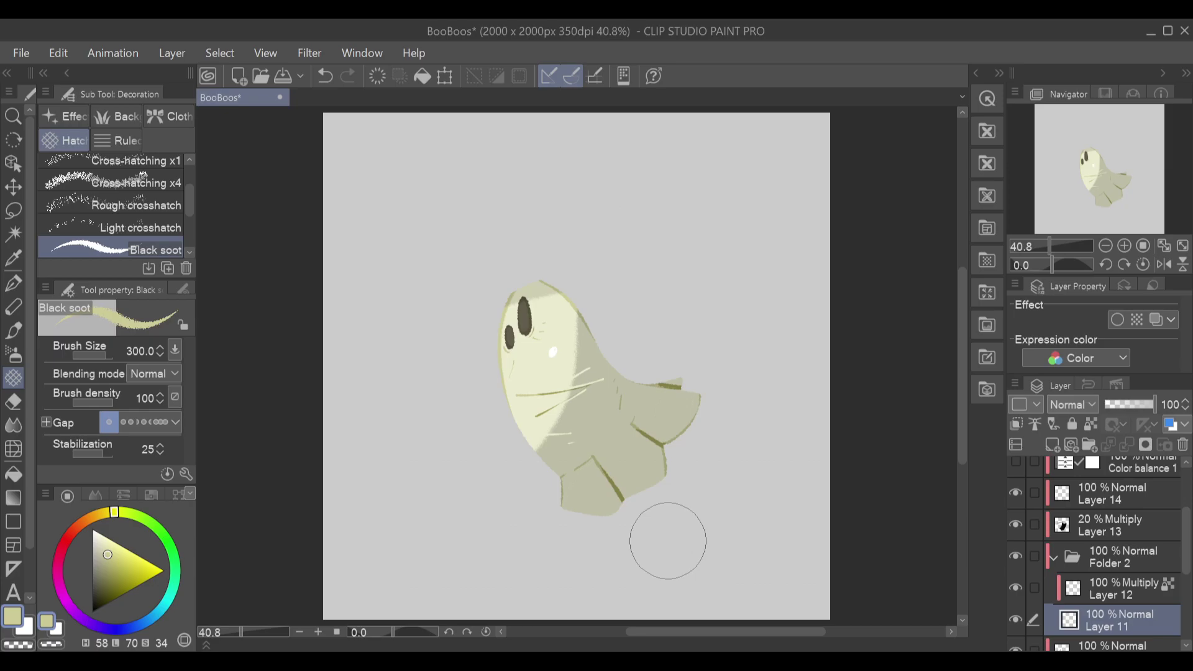
Step: Outline the ghost's face and belly edge in pale olive on Layer 11 with the RFRF pen at size 50, redoing unsatisfactory strokes
{"action": "key", "text": "ctrl+z"}
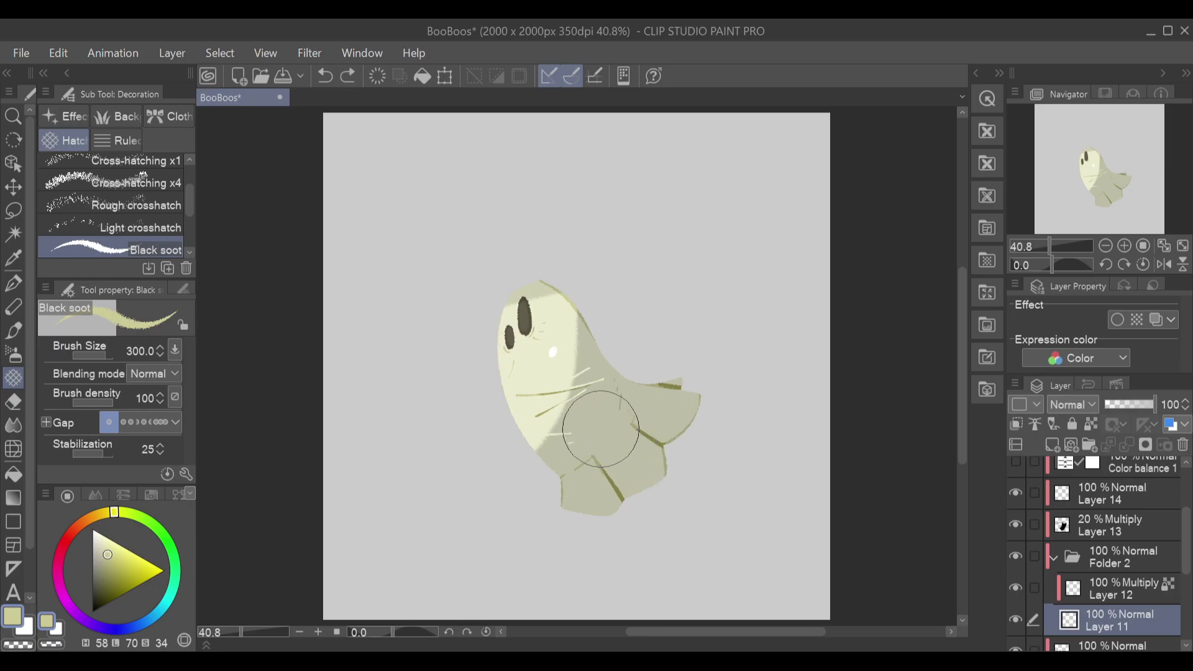
{"action": "key", "text": "p"}
{"action": "left_click_drag", "start_coordinate": [506, 303], "coordinate": [499, 373]}
{"action": "key", "text": "ctrl+z"}
{"action": "left_click_drag", "start_coordinate": [509, 299], "coordinate": [500, 379]}
{"action": "key", "text": "ctrl+z"}
{"action": "mouse_move", "coordinate": [553, 469]}
{"action": "left_mouse_down"}
{"action": "mouse_move", "coordinate": [512, 406]}
{"action": "mouse_move", "coordinate": [499, 328]}
{"action": "left_mouse_up"}
{"action": "key", "text": "ctrl+z"}
{"action": "mouse_move", "coordinate": [558, 471]}
{"action": "left_mouse_down"}
{"action": "mouse_move", "coordinate": [503, 394]}
{"action": "mouse_move", "coordinate": [503, 296]}
{"action": "left_mouse_up"}
{"action": "key", "text": "ctrl+z"}
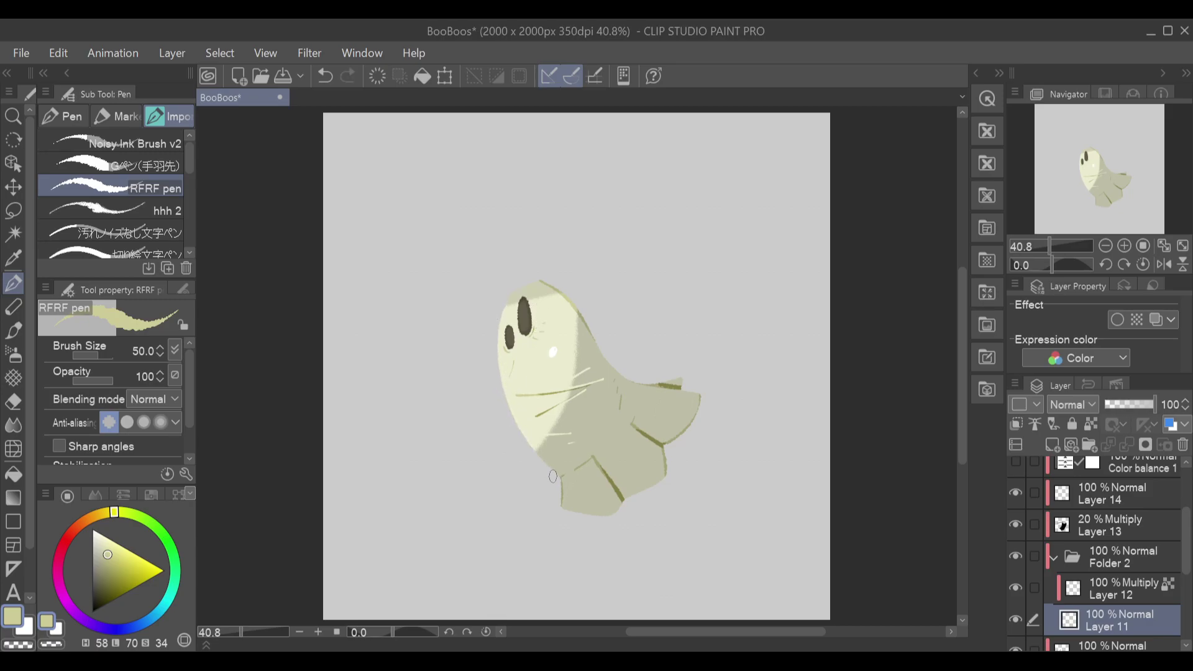
{"action": "mouse_move", "coordinate": [507, 406]}
{"action": "left_mouse_down"}
{"action": "mouse_move", "coordinate": [552, 466]}
{"action": "mouse_move", "coordinate": [564, 461]}
{"action": "left_mouse_up"}
{"action": "key", "text": "ctrl+z"}
{"action": "left_click_drag", "start_coordinate": [558, 476], "coordinate": [498, 393]}
{"action": "key", "text": "ctrl+z"}
{"action": "key", "text": "ctrl+z"}
{"action": "left_click_drag", "start_coordinate": [562, 475], "coordinate": [506, 419]}
{"action": "key", "text": "ctrl+z"}
{"action": "left_click_drag", "start_coordinate": [562, 477], "coordinate": [508, 404]}
{"action": "key", "text": "ctrl+z"}
{"action": "left_click_drag", "start_coordinate": [560, 477], "coordinate": [505, 390]}
{"action": "key", "text": "ctrl+z"}
{"action": "key", "text": "ctrl+y"}
{"action": "key", "text": "ctrl+z"}
{"action": "mouse_move", "coordinate": [514, 293]}
{"action": "left_mouse_down"}
{"action": "mouse_move", "coordinate": [498, 352]}
{"action": "mouse_move", "coordinate": [518, 410]}
{"action": "left_mouse_up"}
{"action": "key", "text": "ctrl+z"}
{"action": "mouse_move", "coordinate": [513, 290]}
{"action": "left_mouse_down"}
{"action": "mouse_move", "coordinate": [497, 374]}
{"action": "mouse_move", "coordinate": [538, 435]}
{"action": "left_mouse_up"}
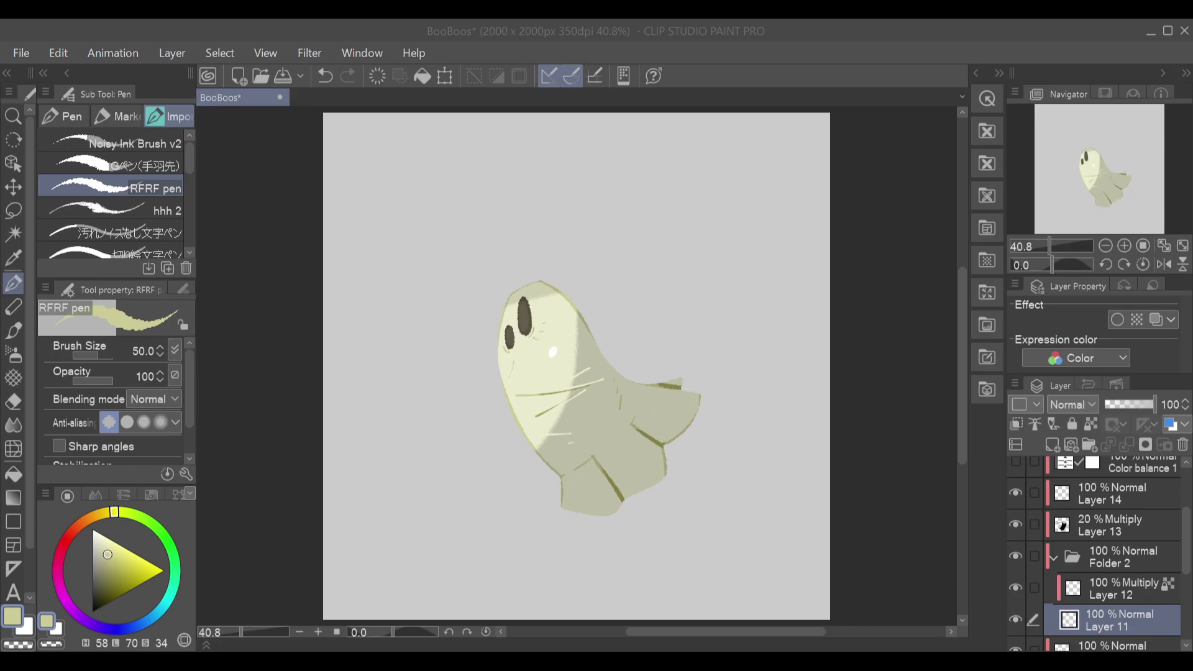
Step: Show the Color balance layer again over the ghost
{"action": "left_click", "coordinate": [1015, 463]}
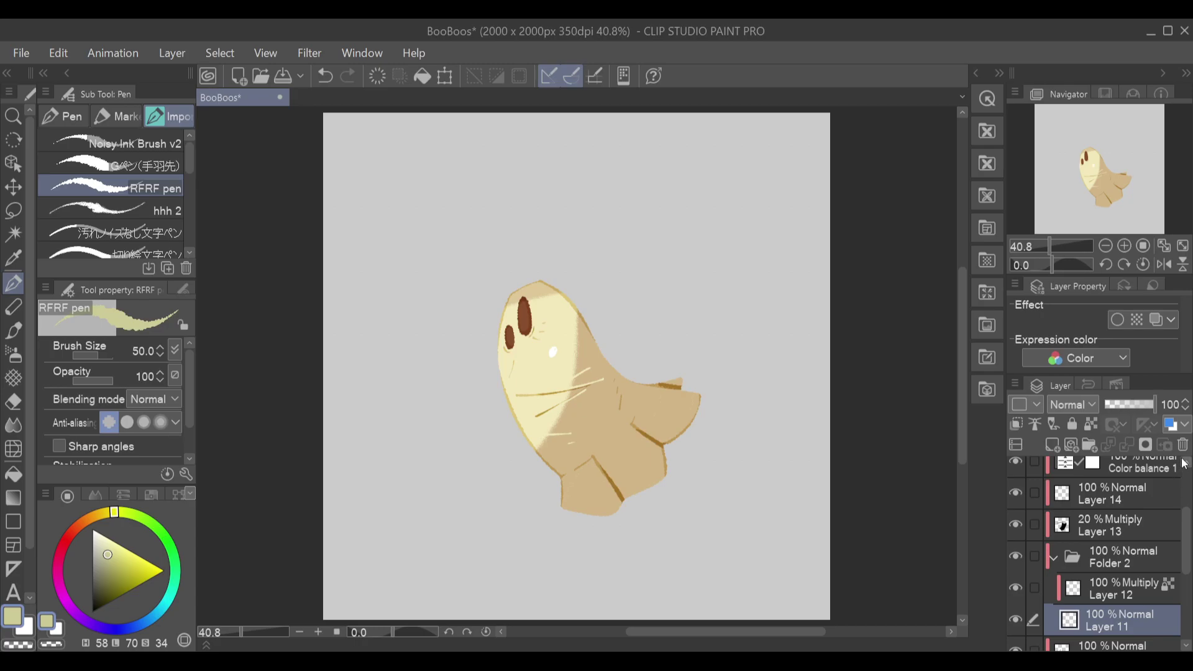
{"action": "left_click_drag", "start_coordinate": [1188, 511], "coordinate": [1188, 478]}
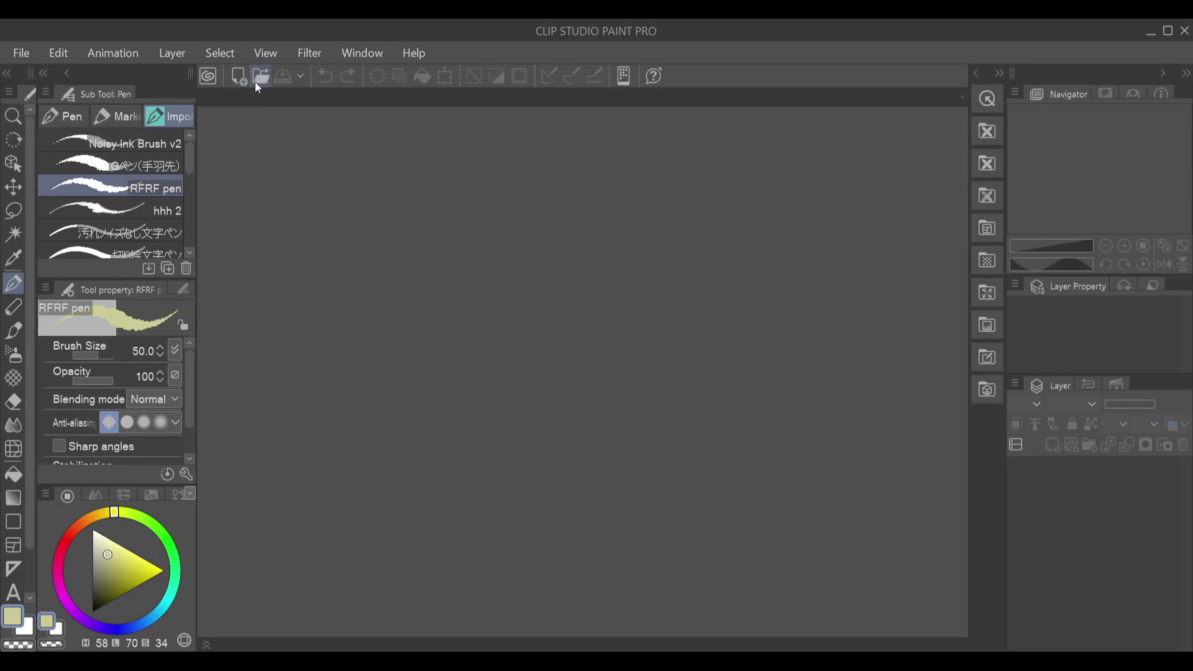
Step: Open the BooBoos sketch document and set up the Thin Charcoal pencil in black
{"action": "left_click", "coordinate": [255, 81]}
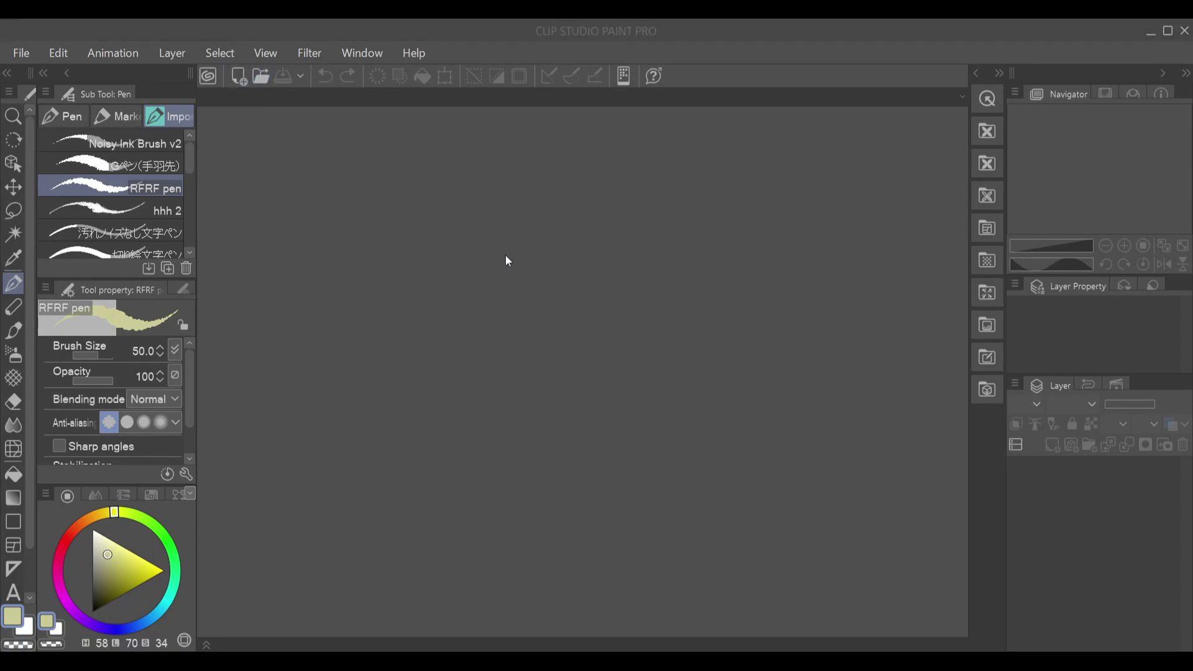
{"action": "left_click", "coordinate": [438, 506]}
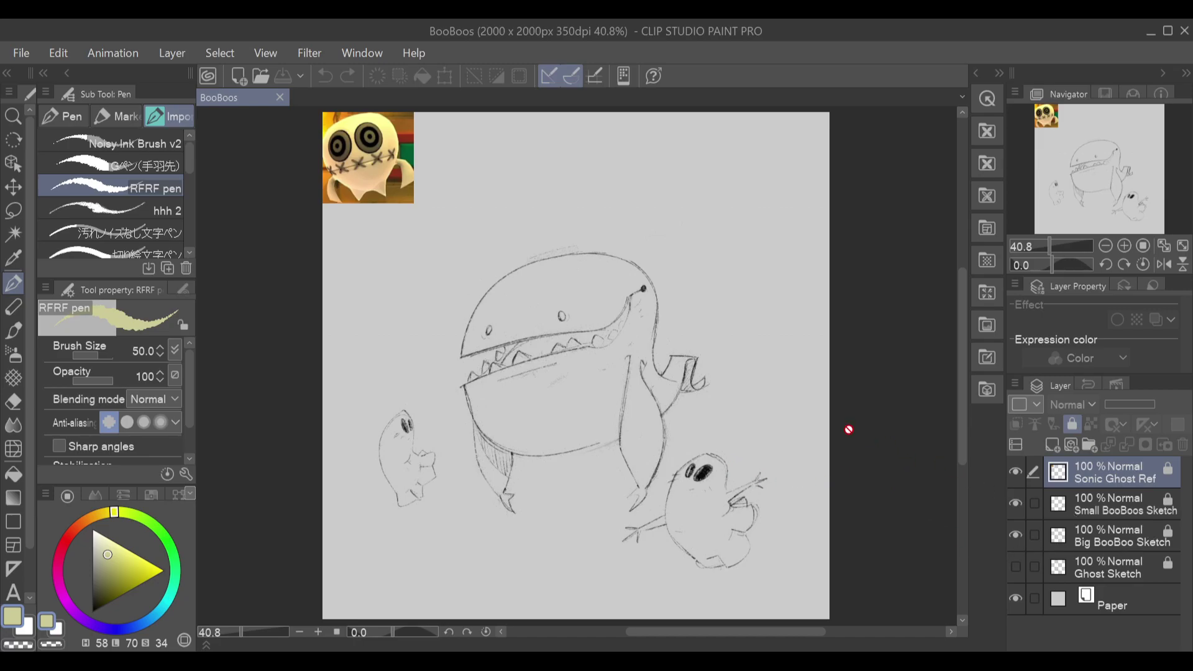
{"action": "left_click_drag", "start_coordinate": [127, 553], "coordinate": [93, 634]}
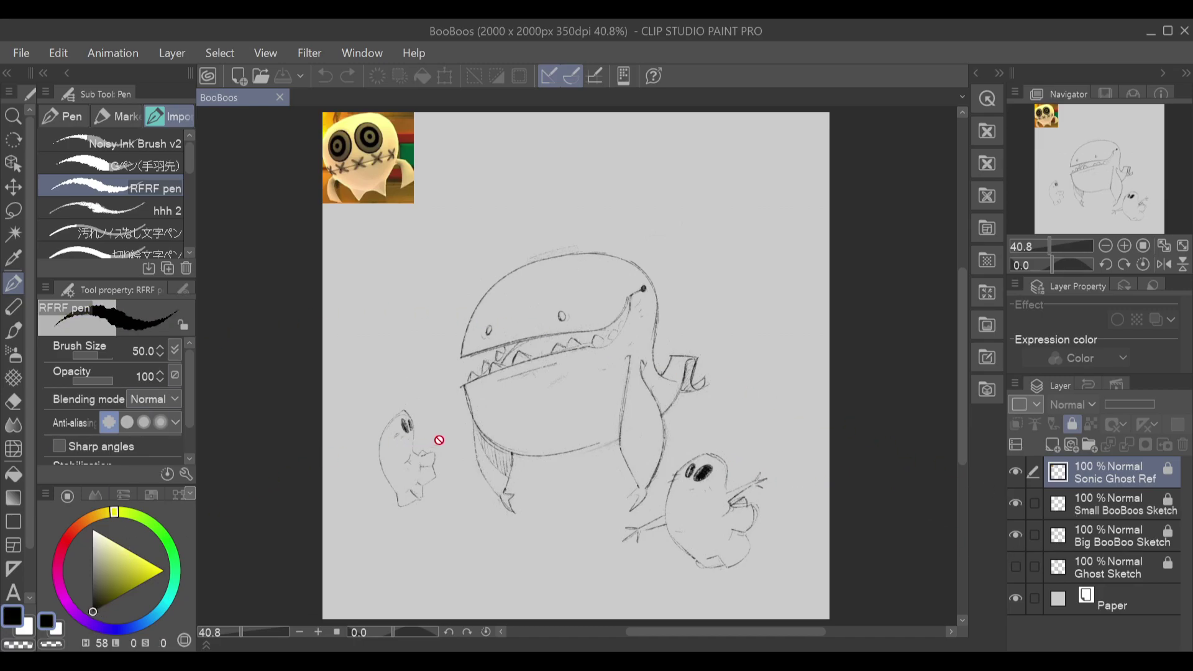
{"action": "key", "text": "p"}
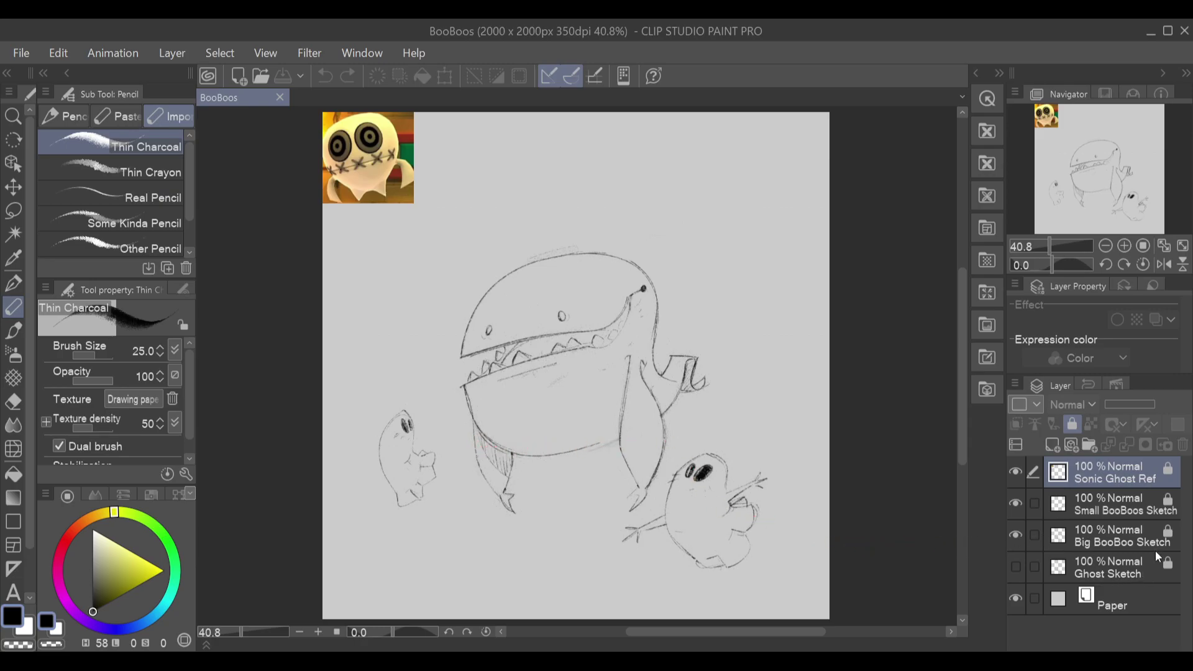
Step: Hide the Sonic Ghost Ref and Small BooBoos Sketch layers and unlock the Big BooBoo Sketch layer
{"action": "left_click", "coordinate": [1017, 535]}
{"action": "left_click", "coordinate": [1017, 535]}
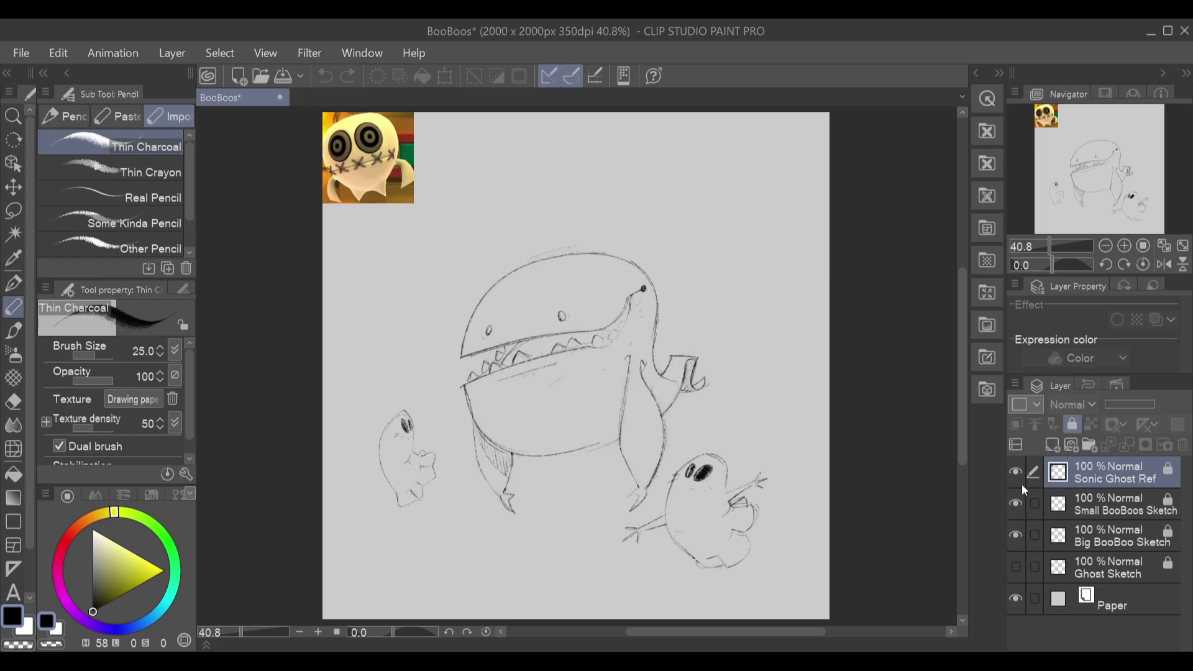
{"action": "left_click", "coordinate": [1017, 473]}
{"action": "left_click", "coordinate": [1016, 502]}
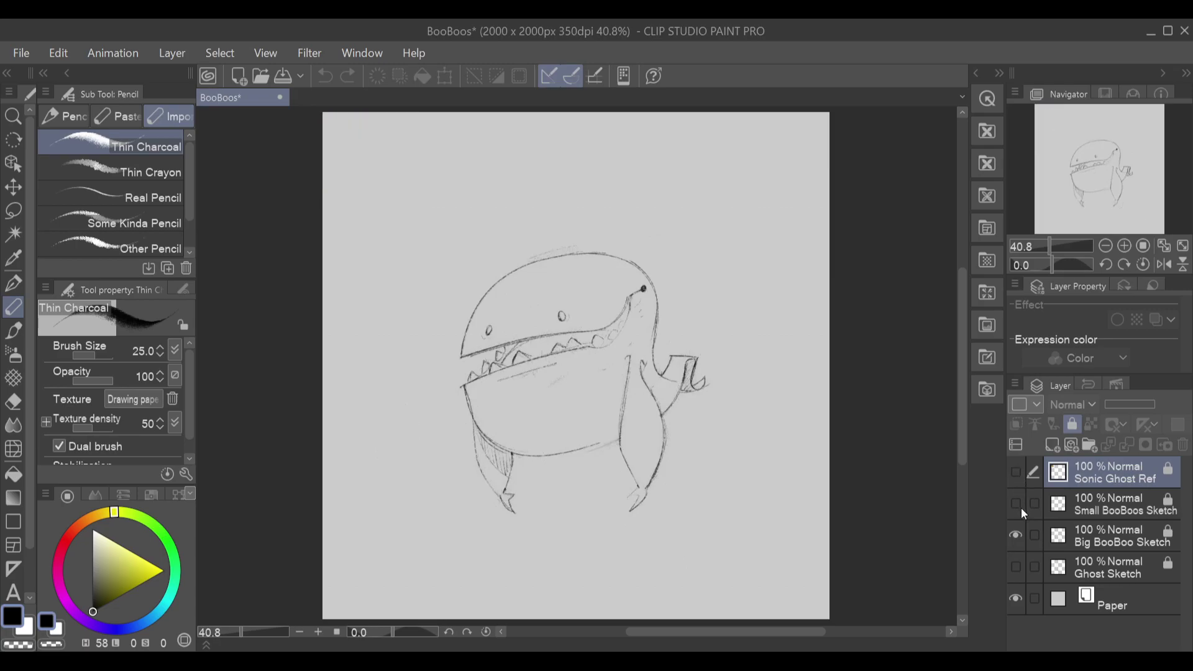
{"action": "left_click", "coordinate": [1137, 496]}
{"action": "left_click", "coordinate": [1130, 546]}
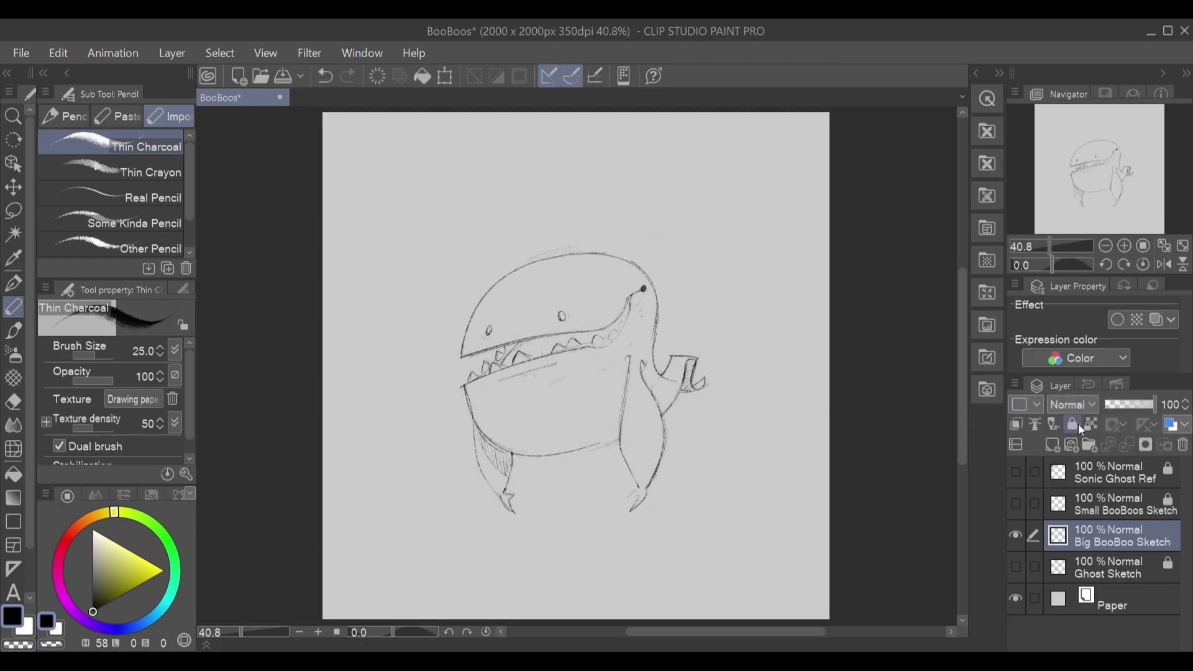
Step: Transform the Big BooBoo sketch to move it into the upper part of the canvas
{"action": "left_click", "coordinate": [445, 76]}
{"action": "mouse_move", "coordinate": [633, 267]}
{"action": "left_mouse_down"}
{"action": "mouse_move", "coordinate": [513, 172]}
{"action": "mouse_move", "coordinate": [519, 182]}
{"action": "left_mouse_up"}
{"action": "left_click_drag", "start_coordinate": [564, 312], "coordinate": [566, 286]}
{"action": "mouse_move", "coordinate": [531, 322]}
{"action": "left_mouse_down"}
{"action": "mouse_move", "coordinate": [616, 394]}
{"action": "mouse_move", "coordinate": [644, 276]}
{"action": "left_mouse_up"}
{"action": "left_click", "coordinate": [557, 438]}
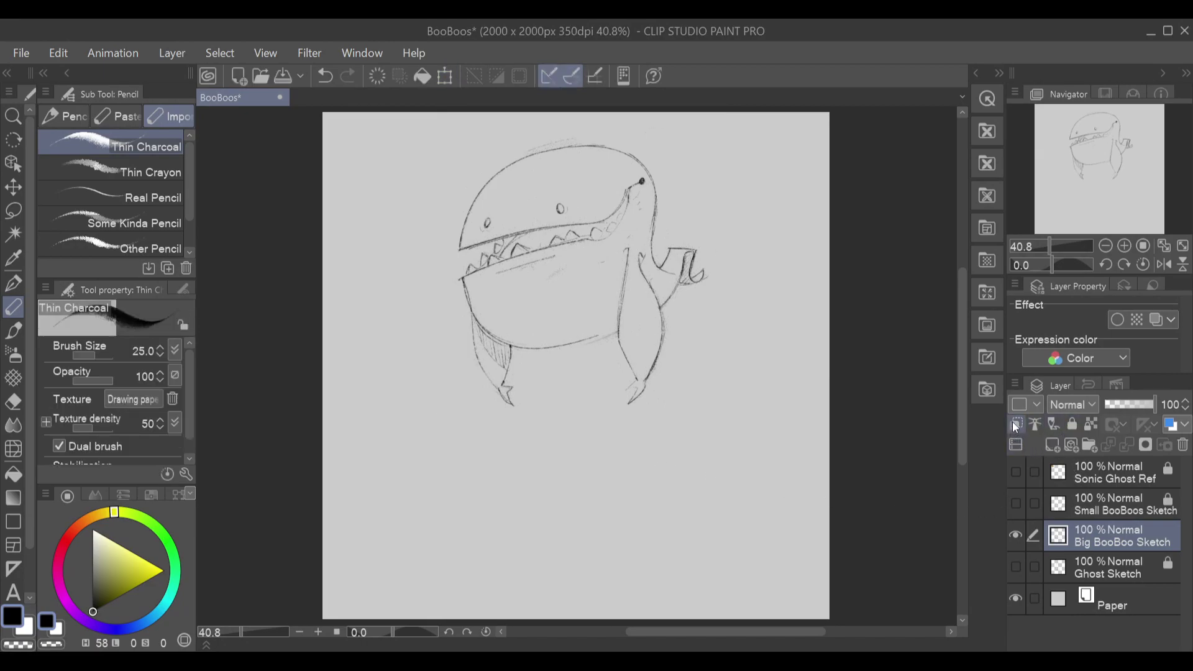
Step: Add a new layer above Big BooBoo Sketch, lower the sketch's opacity to 26%, and make the new layer active
{"action": "left_click", "coordinate": [1053, 445]}
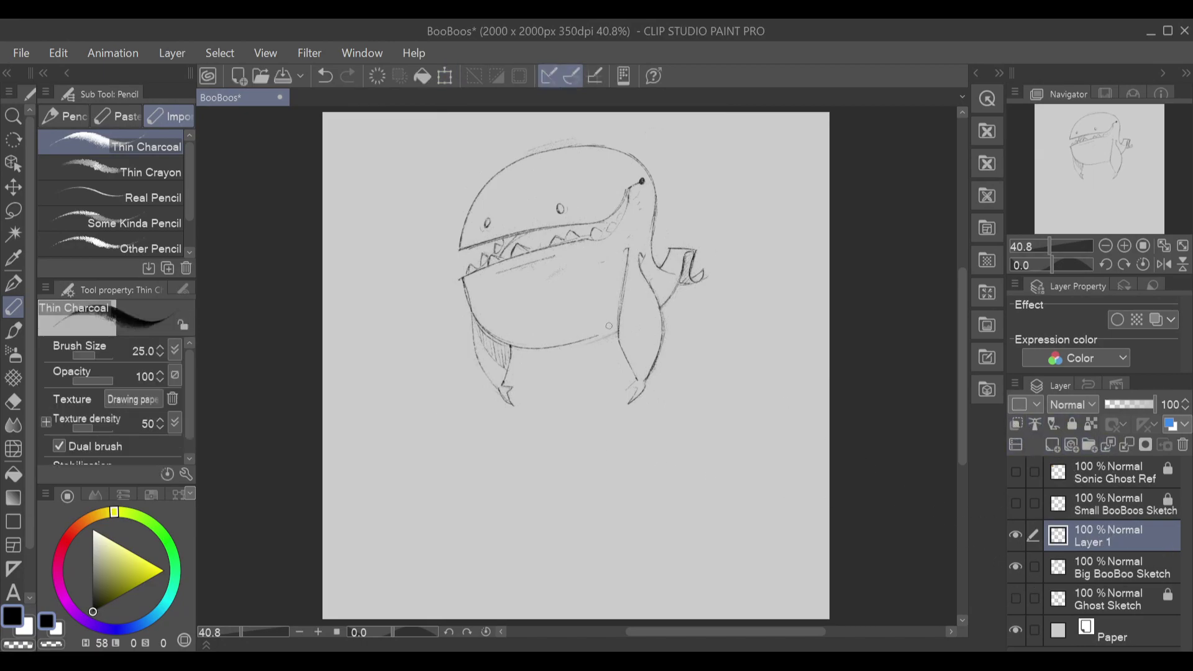
{"action": "left_click", "coordinate": [1094, 563]}
{"action": "left_click_drag", "start_coordinate": [1138, 404], "coordinate": [1117, 407]}
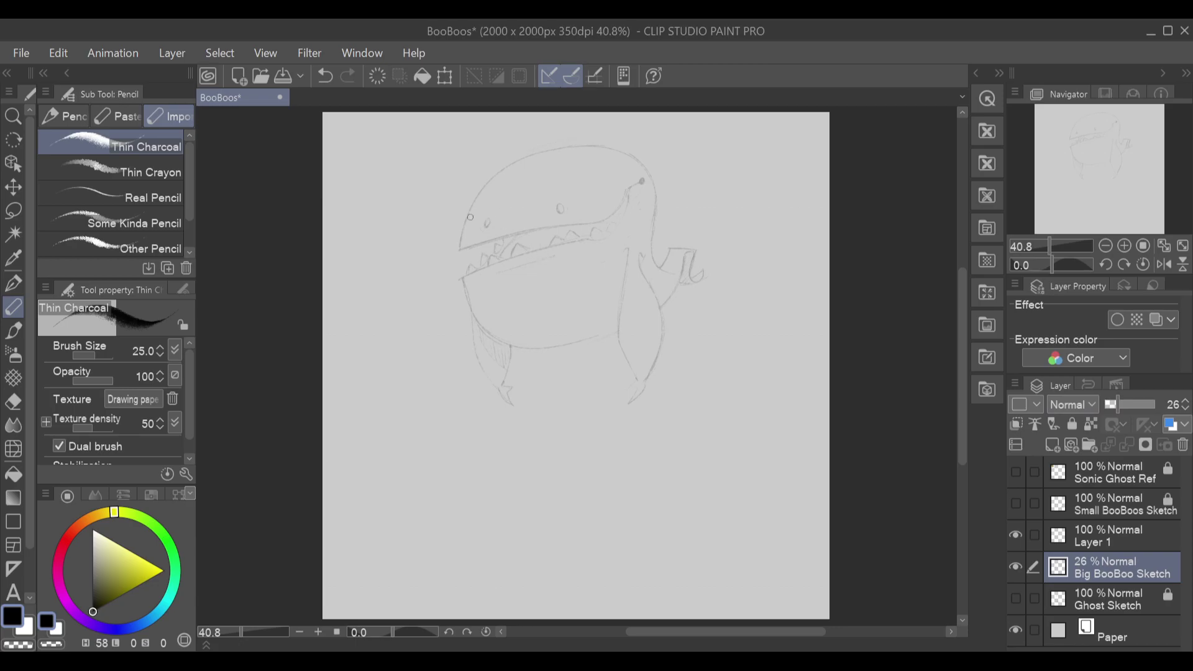
{"action": "key", "text": "ctrl+z"}
{"action": "left_click", "coordinate": [1101, 539]}
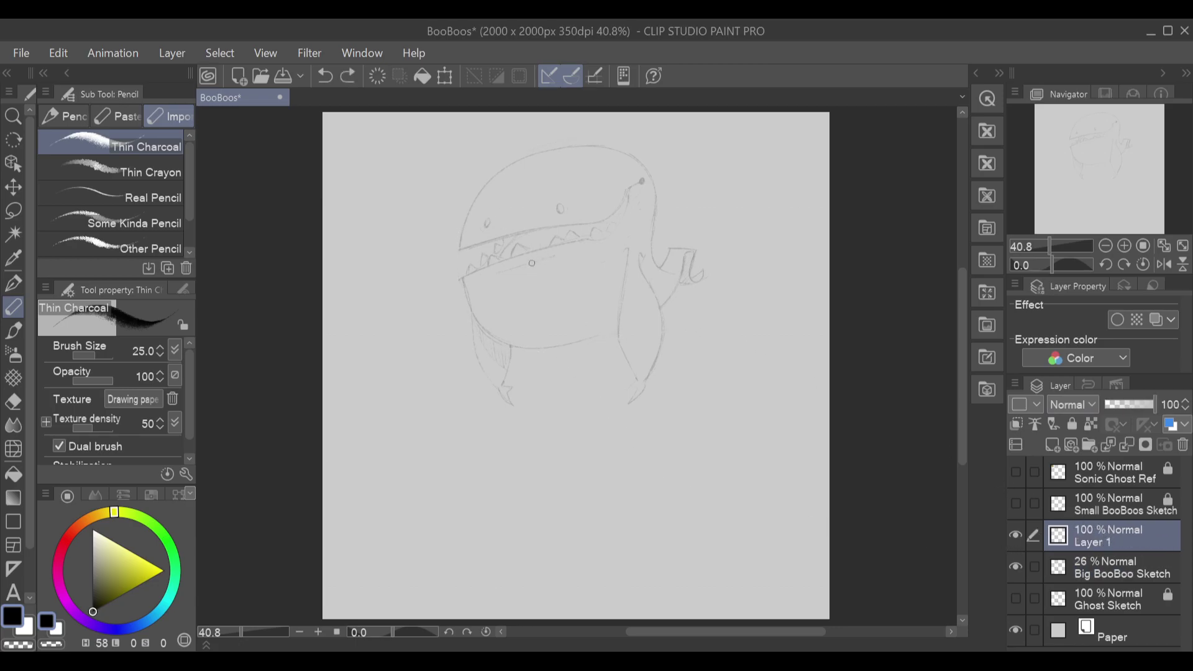
Step: Sketch a large construction circle over the Big BooBoo's body on Layer 1 with Thin Charcoal, redrawing it until it is clean
{"action": "mouse_move", "coordinate": [485, 191]}
{"action": "left_mouse_down"}
{"action": "mouse_move", "coordinate": [464, 274]}
{"action": "mouse_move", "coordinate": [479, 317]}
{"action": "left_mouse_up"}
{"action": "key", "text": "ctrl+z"}
{"action": "mouse_move", "coordinate": [602, 320]}
{"action": "left_mouse_down"}
{"action": "mouse_move", "coordinate": [640, 234]}
{"action": "mouse_move", "coordinate": [466, 233]}
{"action": "left_mouse_up"}
{"action": "key", "text": "ctrl+z"}
{"action": "mouse_move", "coordinate": [497, 337]}
{"action": "left_mouse_down"}
{"action": "mouse_move", "coordinate": [472, 203]}
{"action": "mouse_move", "coordinate": [600, 304]}
{"action": "mouse_move", "coordinate": [529, 330]}
{"action": "mouse_move", "coordinate": [473, 299]}
{"action": "mouse_move", "coordinate": [596, 330]}
{"action": "mouse_move", "coordinate": [629, 298]}
{"action": "left_mouse_up"}
{"action": "key", "text": "ctrl+z"}
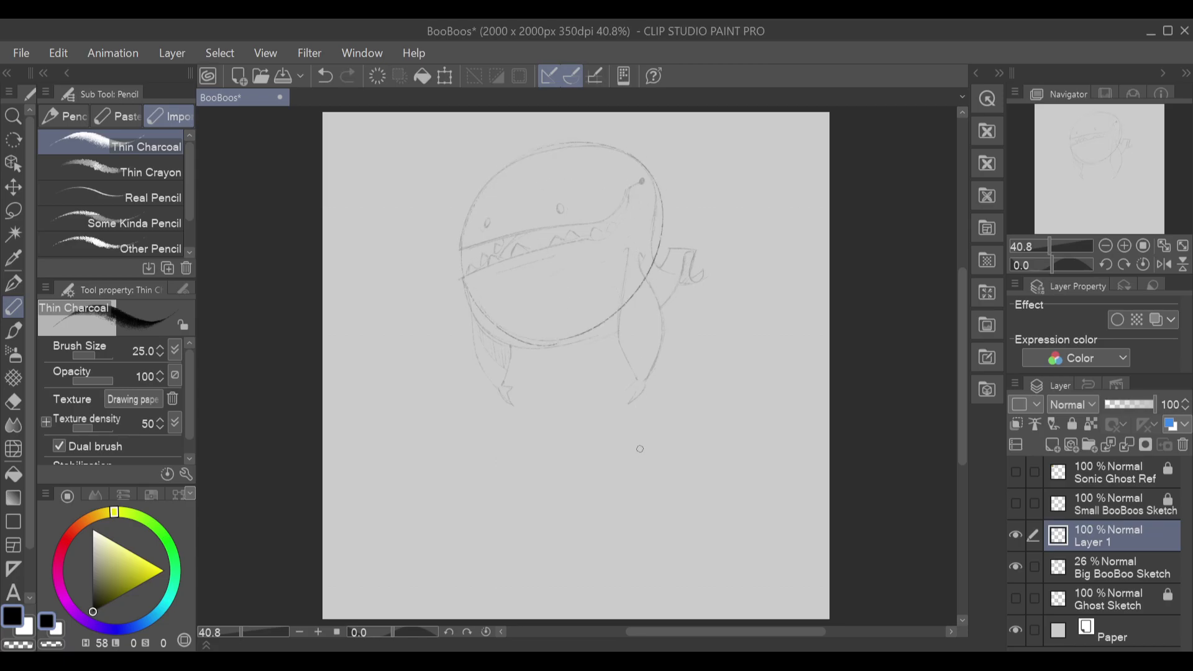
{"action": "key", "text": "ctrl+z"}
{"action": "mouse_move", "coordinate": [584, 341]}
{"action": "left_mouse_down"}
{"action": "mouse_move", "coordinate": [534, 342]}
{"action": "mouse_move", "coordinate": [478, 205]}
{"action": "left_mouse_up"}
{"action": "mouse_move", "coordinate": [638, 192]}
{"action": "left_mouse_down"}
{"action": "mouse_move", "coordinate": [525, 343]}
{"action": "mouse_move", "coordinate": [534, 236]}
{"action": "mouse_move", "coordinate": [454, 269]}
{"action": "mouse_move", "coordinate": [598, 140]}
{"action": "mouse_move", "coordinate": [594, 338]}
{"action": "mouse_move", "coordinate": [466, 258]}
{"action": "left_mouse_up"}
{"action": "key", "text": "ctrl+z"}
{"action": "key", "text": "ctrl+z"}
{"action": "mouse_move", "coordinate": [562, 346]}
{"action": "left_mouse_down"}
{"action": "mouse_move", "coordinate": [459, 247]}
{"action": "mouse_move", "coordinate": [625, 169]}
{"action": "mouse_move", "coordinate": [552, 347]}
{"action": "mouse_move", "coordinate": [500, 230]}
{"action": "mouse_move", "coordinate": [477, 310]}
{"action": "mouse_move", "coordinate": [531, 151]}
{"action": "mouse_move", "coordinate": [637, 270]}
{"action": "mouse_move", "coordinate": [465, 277]}
{"action": "mouse_move", "coordinate": [602, 148]}
{"action": "mouse_move", "coordinate": [591, 336]}
{"action": "mouse_move", "coordinate": [535, 349]}
{"action": "mouse_move", "coordinate": [500, 181]}
{"action": "mouse_move", "coordinate": [655, 235]}
{"action": "mouse_move", "coordinate": [489, 314]}
{"action": "mouse_move", "coordinate": [513, 343]}
{"action": "mouse_move", "coordinate": [507, 163]}
{"action": "mouse_move", "coordinate": [652, 265]}
{"action": "mouse_move", "coordinate": [473, 307]}
{"action": "mouse_move", "coordinate": [557, 351]}
{"action": "mouse_move", "coordinate": [459, 235]}
{"action": "mouse_move", "coordinate": [638, 162]}
{"action": "mouse_move", "coordinate": [571, 348]}
{"action": "mouse_move", "coordinate": [472, 308]}
{"action": "mouse_move", "coordinate": [574, 140]}
{"action": "mouse_move", "coordinate": [625, 313]}
{"action": "mouse_move", "coordinate": [464, 271]}
{"action": "left_mouse_up"}
{"action": "key", "text": "ctrl+z"}
{"action": "key", "text": "ctrl+z"}
{"action": "key", "text": "ctrl+z"}
{"action": "key", "text": "ctrl+z"}
{"action": "key", "text": "ctrl+z"}
{"action": "key", "text": "ctrl+z"}
{"action": "key", "text": "ctrl+z"}
{"action": "mouse_move", "coordinate": [585, 343]}
{"action": "left_mouse_down"}
{"action": "mouse_move", "coordinate": [560, 136]}
{"action": "mouse_move", "coordinate": [482, 323]}
{"action": "left_mouse_up"}
{"action": "key", "text": "ctrl+z"}
{"action": "mouse_move", "coordinate": [569, 346]}
{"action": "left_mouse_down"}
{"action": "mouse_move", "coordinate": [606, 155]}
{"action": "mouse_move", "coordinate": [646, 292]}
{"action": "mouse_move", "coordinate": [463, 281]}
{"action": "mouse_move", "coordinate": [646, 311]}
{"action": "mouse_move", "coordinate": [636, 294]}
{"action": "left_mouse_up"}
{"action": "key", "text": "ctrl+z"}
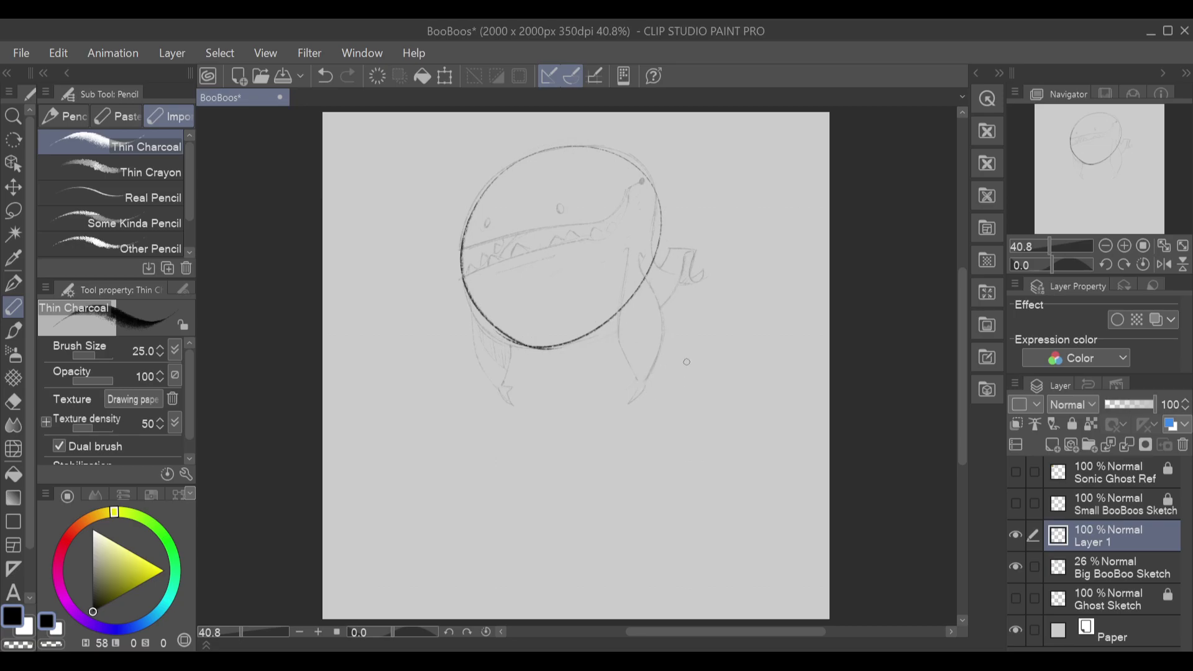
Step: Sketch a wavy tail line and a tapered triangle for the leg nearest the tail, following the faded sketch
{"action": "mouse_move", "coordinate": [654, 268]}
{"action": "left_mouse_down"}
{"action": "mouse_move", "coordinate": [692, 246]}
{"action": "mouse_move", "coordinate": [692, 264]}
{"action": "mouse_move", "coordinate": [674, 266]}
{"action": "mouse_move", "coordinate": [686, 246]}
{"action": "mouse_move", "coordinate": [692, 274]}
{"action": "mouse_move", "coordinate": [708, 279]}
{"action": "mouse_move", "coordinate": [670, 272]}
{"action": "mouse_move", "coordinate": [686, 246]}
{"action": "mouse_move", "coordinate": [703, 286]}
{"action": "mouse_move", "coordinate": [684, 250]}
{"action": "mouse_move", "coordinate": [690, 283]}
{"action": "mouse_move", "coordinate": [700, 277]}
{"action": "mouse_move", "coordinate": [680, 268]}
{"action": "mouse_move", "coordinate": [696, 260]}
{"action": "mouse_move", "coordinate": [708, 281]}
{"action": "mouse_move", "coordinate": [663, 314]}
{"action": "mouse_move", "coordinate": [634, 390]}
{"action": "left_mouse_up"}
{"action": "key", "text": "ctrl+z"}
{"action": "key", "text": "ctrl+z"}
{"action": "key", "text": "ctrl+z"}
{"action": "key", "text": "ctrl+z"}
{"action": "key", "text": "ctrl+z"}
{"action": "mouse_move", "coordinate": [655, 286]}
{"action": "left_mouse_down"}
{"action": "mouse_move", "coordinate": [666, 311]}
{"action": "mouse_move", "coordinate": [641, 390]}
{"action": "left_mouse_up"}
{"action": "key", "text": "ctrl+z"}
{"action": "mouse_move", "coordinate": [621, 320]}
{"action": "left_mouse_down"}
{"action": "mouse_move", "coordinate": [635, 312]}
{"action": "mouse_move", "coordinate": [614, 328]}
{"action": "mouse_move", "coordinate": [643, 379]}
{"action": "left_mouse_up"}
{"action": "key", "text": "ctrl+z"}
{"action": "left_click_drag", "start_coordinate": [657, 303], "coordinate": [646, 371]}
{"action": "mouse_move", "coordinate": [615, 323]}
{"action": "left_mouse_down"}
{"action": "mouse_move", "coordinate": [640, 373]}
{"action": "mouse_move", "coordinate": [637, 336]}
{"action": "mouse_move", "coordinate": [641, 378]}
{"action": "left_mouse_up"}
{"action": "key", "text": "ctrl+z"}
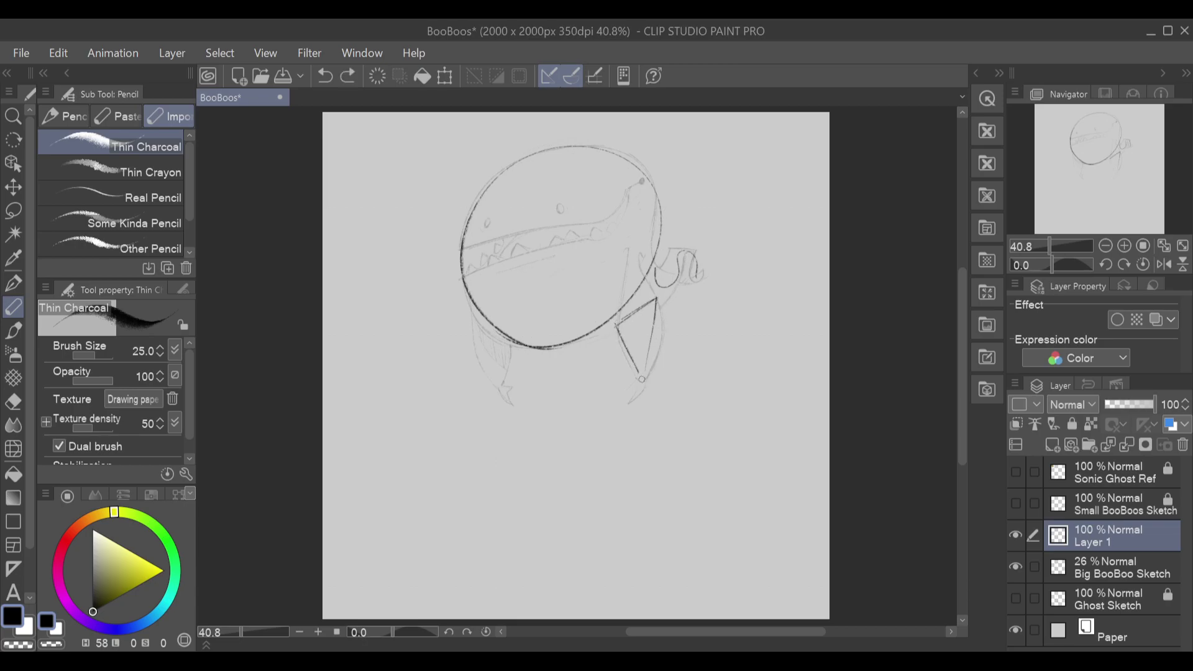
{"action": "left_click_drag", "start_coordinate": [657, 304], "coordinate": [644, 375]}
Step: Sketch a tapered triangle for the front leg and small pointed feet beneath both legs
{"action": "mouse_move", "coordinate": [473, 319]}
{"action": "left_mouse_down"}
{"action": "mouse_move", "coordinate": [507, 352]}
{"action": "mouse_move", "coordinate": [473, 319]}
{"action": "mouse_move", "coordinate": [491, 375]}
{"action": "mouse_move", "coordinate": [510, 359]}
{"action": "mouse_move", "coordinate": [495, 385]}
{"action": "left_mouse_up"}
{"action": "key", "text": "ctrl+z"}
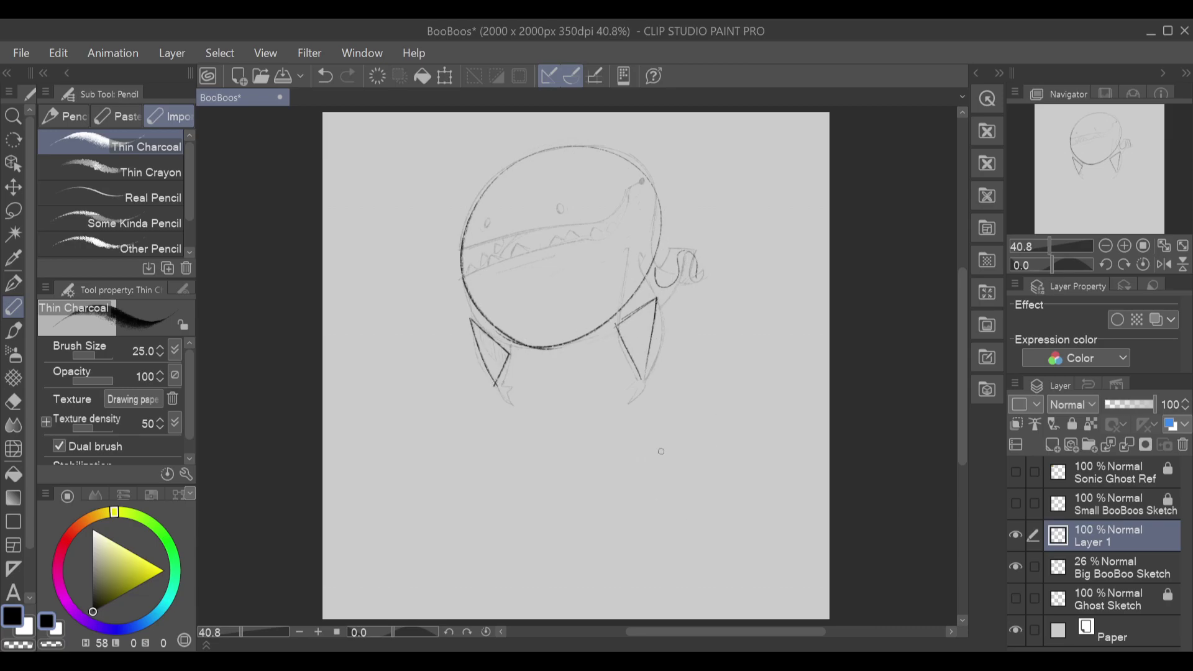
{"action": "left_click_drag", "start_coordinate": [496, 383], "coordinate": [513, 402]}
{"action": "key", "text": "ctrl+z"}
{"action": "left_click_drag", "start_coordinate": [645, 381], "coordinate": [628, 405]}
Step: Scale down the Big BooBoo Skeleton shapes and move them off the sketch to the lower-right area of the canvas
{"action": "left_click", "coordinate": [445, 76]}
{"action": "mouse_move", "coordinate": [648, 261]}
{"action": "left_mouse_down"}
{"action": "mouse_move", "coordinate": [717, 594]}
{"action": "mouse_move", "coordinate": [757, 408]}
{"action": "left_mouse_up"}
{"action": "left_click_drag", "start_coordinate": [781, 473], "coordinate": [761, 472]}
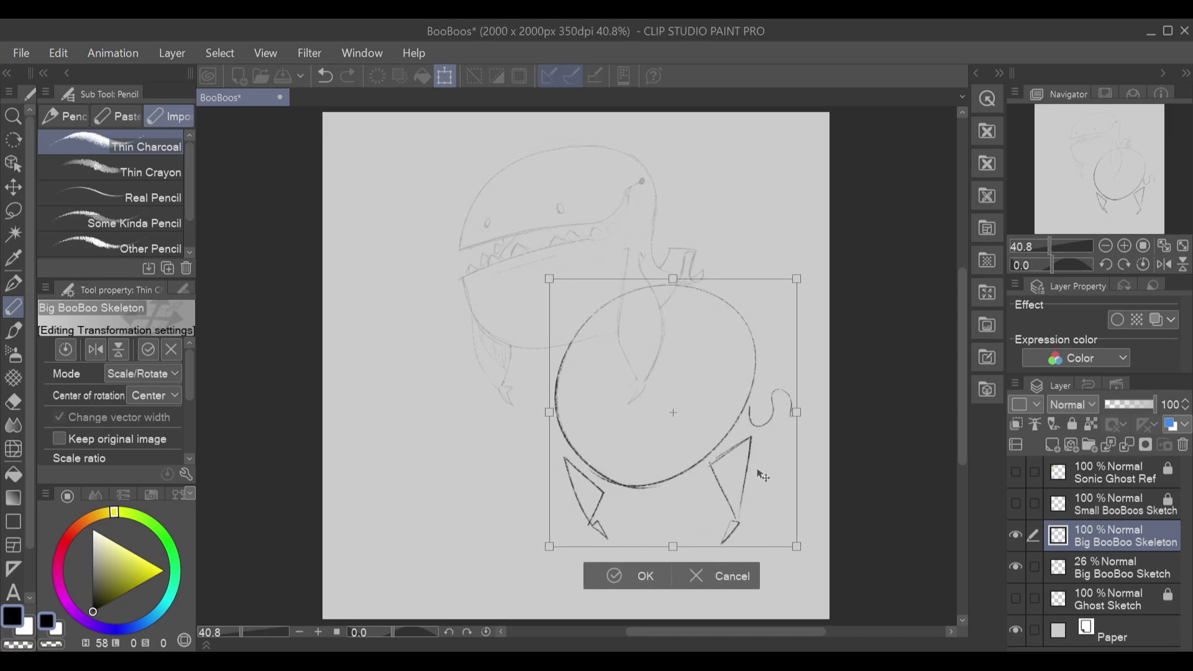
{"action": "left_click_drag", "start_coordinate": [797, 279], "coordinate": [682, 445]}
{"action": "mouse_move", "coordinate": [713, 370]}
{"action": "left_mouse_down"}
{"action": "mouse_move", "coordinate": [732, 347]}
{"action": "mouse_move", "coordinate": [715, 356]}
{"action": "left_mouse_up"}
{"action": "left_click_drag", "start_coordinate": [698, 418], "coordinate": [780, 398]}
{"action": "left_click", "coordinate": [698, 560]}
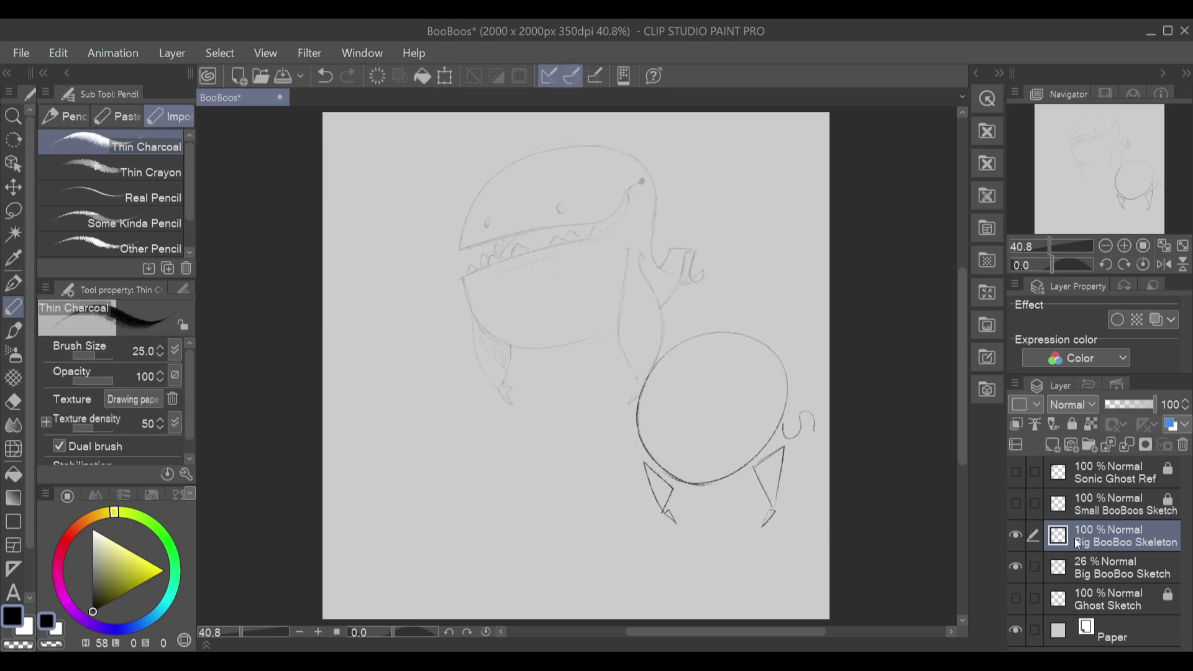
Step: Move the Big BooBoo Sketch down toward the canvas's left side and set that layer's opacity to 100%
{"action": "left_click", "coordinate": [1118, 566]}
{"action": "left_click", "coordinate": [445, 76]}
{"action": "mouse_move", "coordinate": [660, 288]}
{"action": "left_mouse_down"}
{"action": "mouse_move", "coordinate": [570, 391]}
{"action": "mouse_move", "coordinate": [547, 387]}
{"action": "mouse_move", "coordinate": [541, 410]}
{"action": "left_mouse_up"}
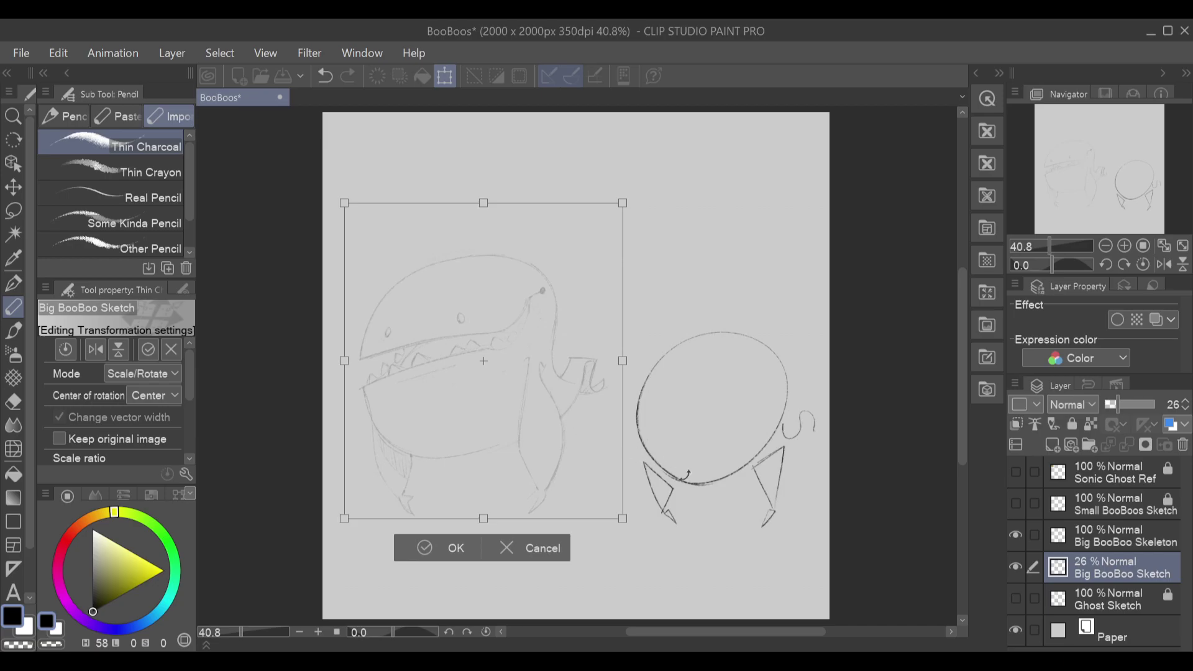
{"action": "left_click", "coordinate": [454, 548]}
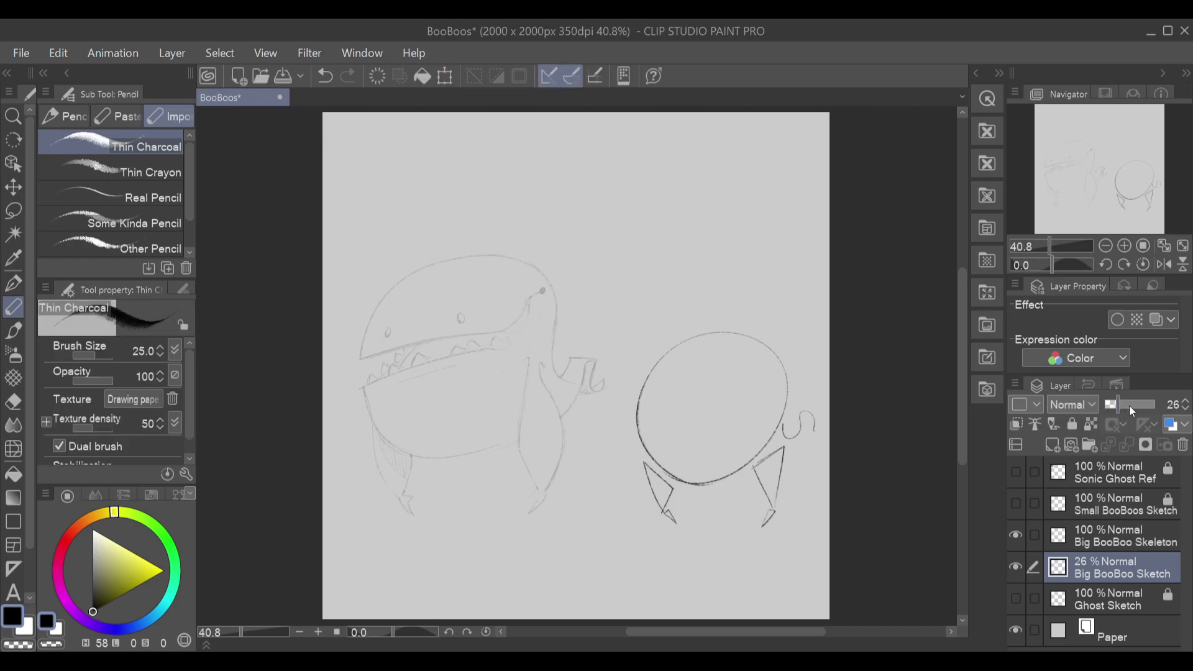
{"action": "left_click_drag", "start_coordinate": [1127, 405], "coordinate": [1173, 410]}
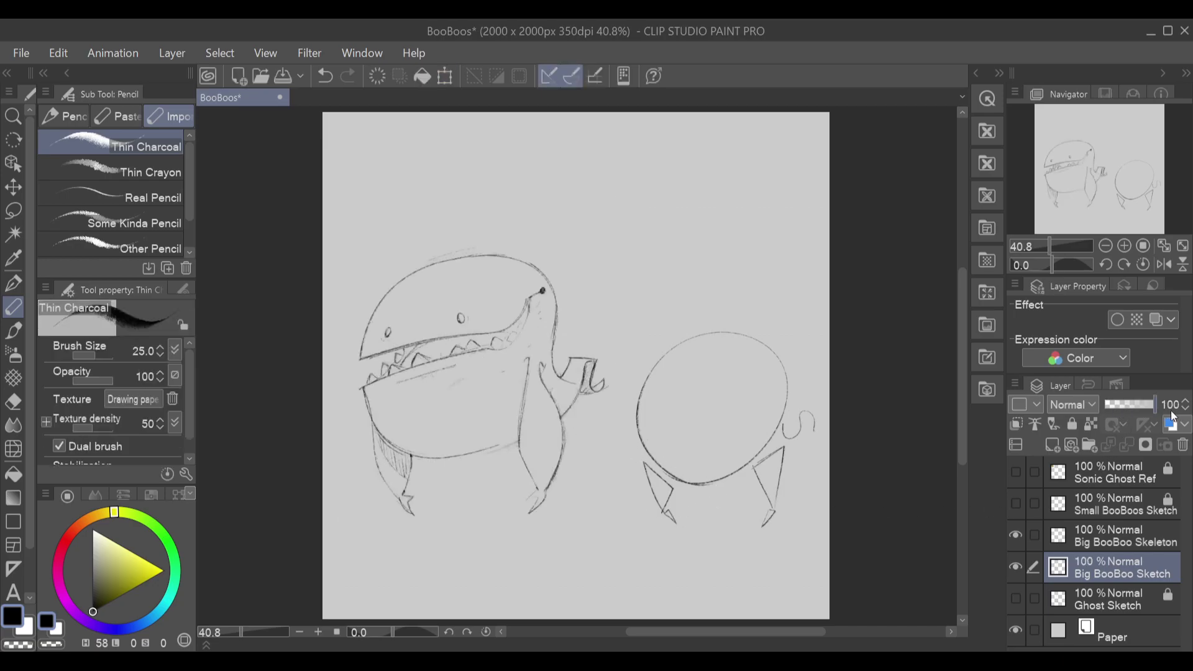
Step: Reposition the Big BooBoo Sketch in the upper-left part of the canvas at its existing size
{"action": "left_click", "coordinate": [446, 77]}
{"action": "mouse_move", "coordinate": [555, 388]}
{"action": "left_mouse_down"}
{"action": "mouse_move", "coordinate": [575, 410]}
{"action": "mouse_move", "coordinate": [563, 428]}
{"action": "mouse_move", "coordinate": [546, 265]}
{"action": "left_mouse_up"}
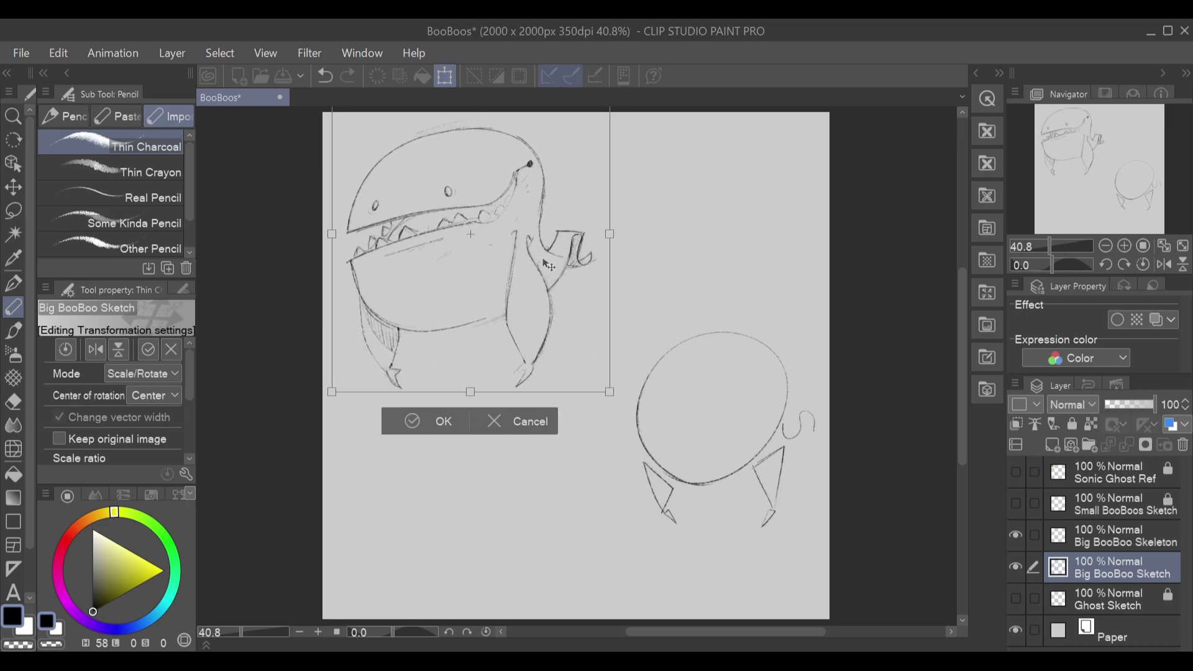
{"action": "left_click_drag", "start_coordinate": [611, 392], "coordinate": [638, 422]}
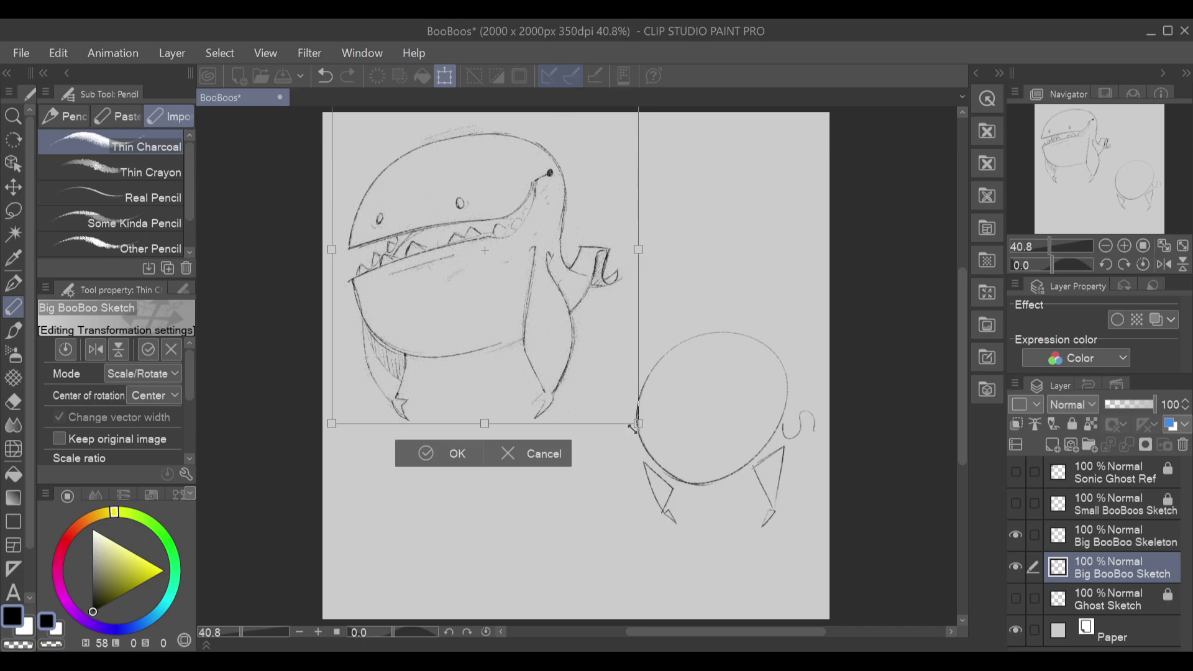
{"action": "key", "text": "ctrl+z"}
{"action": "left_click_drag", "start_coordinate": [562, 339], "coordinate": [605, 376]}
{"action": "key", "text": "Return"}
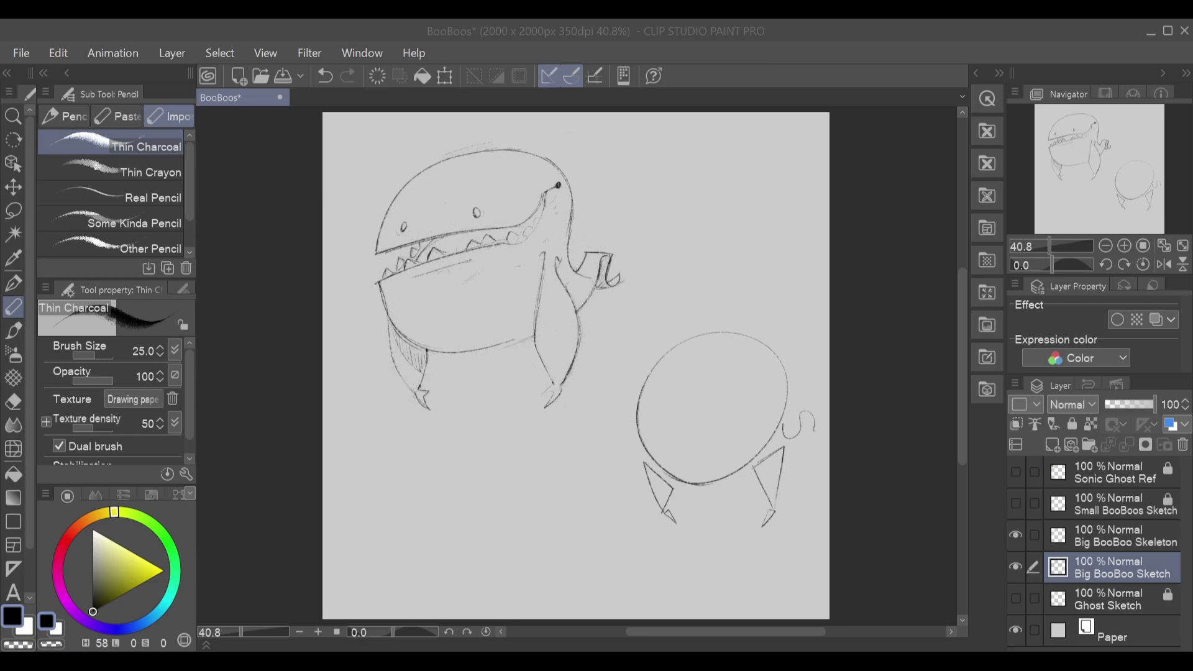
Step: Handwrite the label "Basic Shapes" above the construction circle on the Big BooBoo Skeleton layer
{"action": "left_click", "coordinate": [1098, 522]}
{"action": "mouse_move", "coordinate": [693, 301]}
{"action": "left_mouse_down"}
{"action": "mouse_move", "coordinate": [694, 317]}
{"action": "mouse_move", "coordinate": [676, 322]}
{"action": "mouse_move", "coordinate": [707, 321]}
{"action": "left_mouse_up"}
{"action": "key", "text": "ctrl+z"}
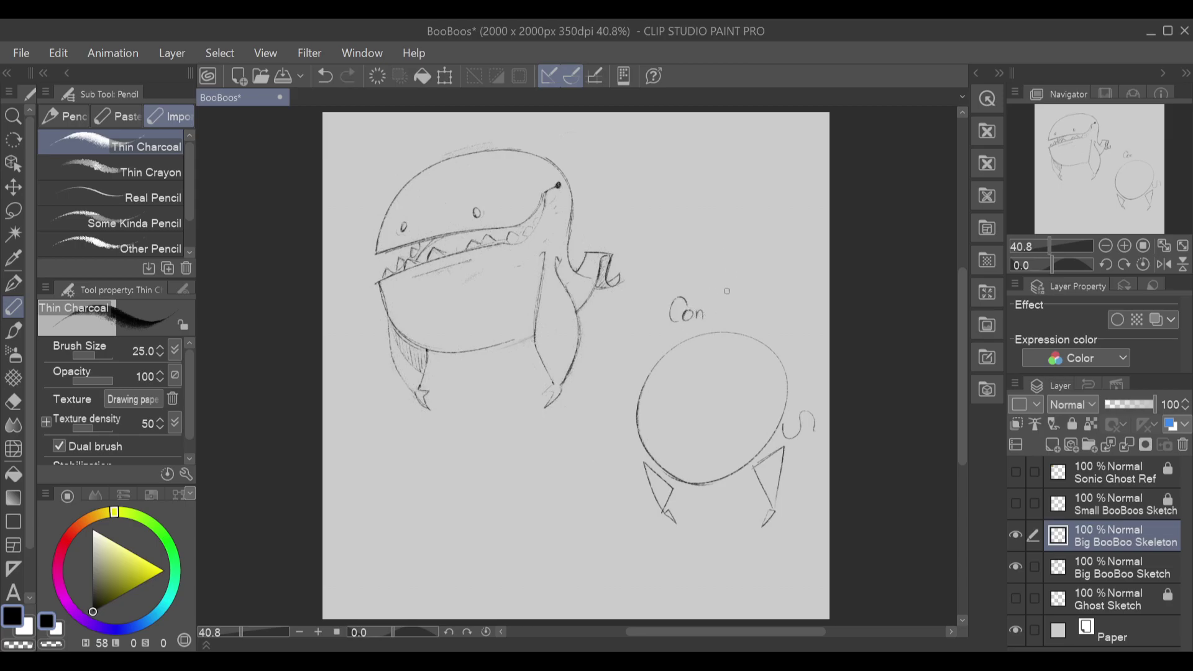
{"action": "key", "text": "ctrl+z"}
{"action": "key", "text": "ctrl+z"}
{"action": "key", "text": "ctrl+z"}
{"action": "mouse_move", "coordinate": [689, 297]}
{"action": "left_mouse_down"}
{"action": "mouse_move", "coordinate": [680, 313]}
{"action": "mouse_move", "coordinate": [731, 313]}
{"action": "left_mouse_up"}
{"action": "left_click_drag", "start_coordinate": [681, 255], "coordinate": [679, 289]}
{"action": "mouse_move", "coordinate": [681, 254]}
{"action": "left_mouse_down"}
{"action": "mouse_move", "coordinate": [680, 283]}
{"action": "mouse_move", "coordinate": [704, 286]}
{"action": "left_mouse_up"}
{"action": "left_click_drag", "start_coordinate": [716, 280], "coordinate": [727, 286]}
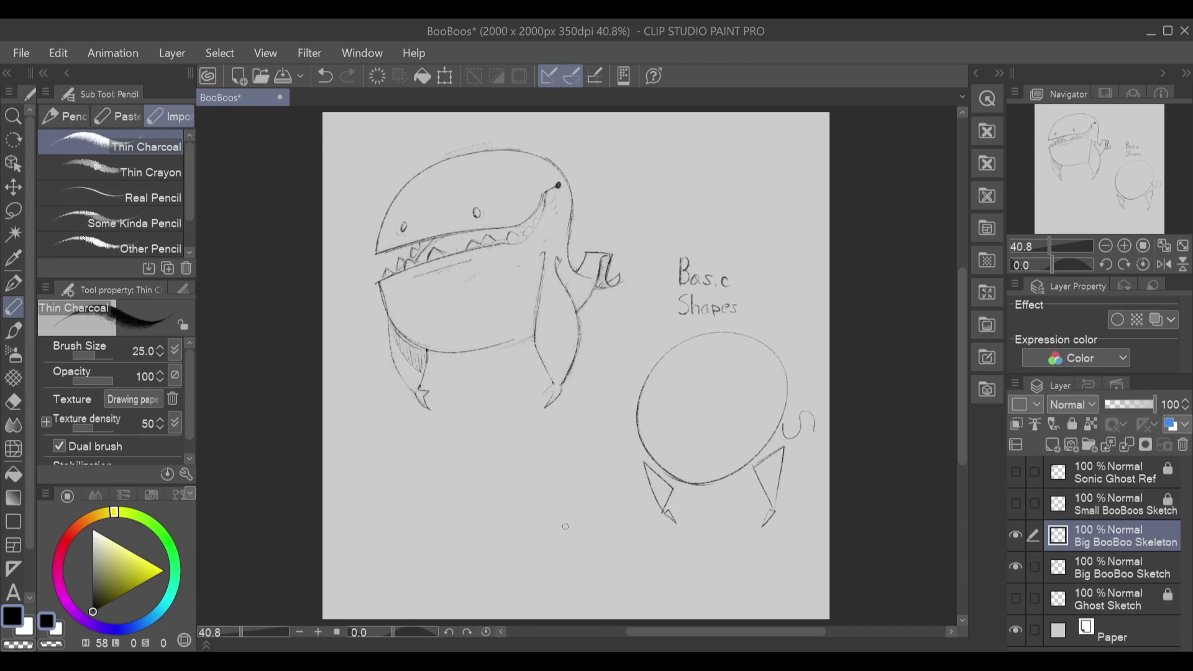
Step: Add a new layer above Big BooBoo Skeleton and sketch a flattened dome body below the full character
{"action": "left_click", "coordinate": [1051, 445]}
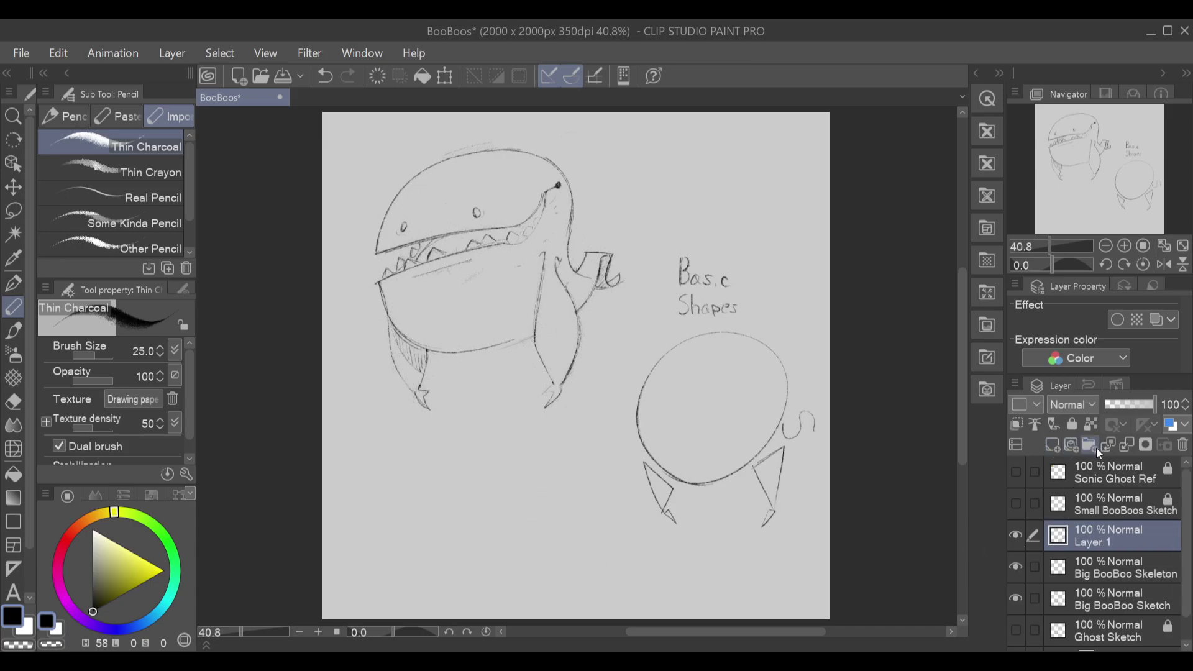
{"action": "left_click_drag", "start_coordinate": [406, 536], "coordinate": [507, 536]}
{"action": "mouse_move", "coordinate": [404, 536]}
{"action": "left_mouse_down"}
{"action": "mouse_move", "coordinate": [418, 545]}
{"action": "mouse_move", "coordinate": [379, 556]}
{"action": "mouse_move", "coordinate": [422, 548]}
{"action": "mouse_move", "coordinate": [507, 562]}
{"action": "mouse_move", "coordinate": [514, 537]}
{"action": "mouse_move", "coordinate": [504, 568]}
{"action": "mouse_move", "coordinate": [514, 538]}
{"action": "mouse_move", "coordinate": [486, 548]}
{"action": "mouse_move", "coordinate": [506, 533]}
{"action": "left_mouse_up"}
{"action": "key", "text": "ctrl+z"}
{"action": "key", "text": "ctrl+z"}
{"action": "key", "text": "ctrl+z"}
{"action": "key", "text": "ctrl+z"}
Step: Put pupils in the splatted character's drooping oval eyes and sketch a thin leg splayed out on its left side
{"action": "left_click_drag", "start_coordinate": [390, 560], "coordinate": [383, 558]}
{"action": "left_click_drag", "start_coordinate": [511, 560], "coordinate": [510, 558]}
{"action": "mouse_move", "coordinate": [403, 542]}
{"action": "left_mouse_down"}
{"action": "mouse_move", "coordinate": [412, 516]}
{"action": "mouse_move", "coordinate": [495, 514]}
{"action": "mouse_move", "coordinate": [408, 525]}
{"action": "mouse_move", "coordinate": [506, 518]}
{"action": "left_mouse_up"}
{"action": "key", "text": "ctrl+z"}
{"action": "key", "text": "ctrl+z"}
{"action": "mouse_move", "coordinate": [403, 538]}
{"action": "left_mouse_down"}
{"action": "mouse_move", "coordinate": [447, 497]}
{"action": "mouse_move", "coordinate": [520, 534]}
{"action": "mouse_move", "coordinate": [480, 497]}
{"action": "mouse_move", "coordinate": [411, 527]}
{"action": "mouse_move", "coordinate": [412, 512]}
{"action": "mouse_move", "coordinate": [520, 526]}
{"action": "left_mouse_up"}
{"action": "key", "text": "ctrl+z"}
{"action": "mouse_move", "coordinate": [379, 523]}
{"action": "left_mouse_down"}
{"action": "mouse_move", "coordinate": [362, 531]}
{"action": "mouse_move", "coordinate": [390, 542]}
{"action": "left_mouse_up"}
{"action": "key", "text": "ctrl+z"}
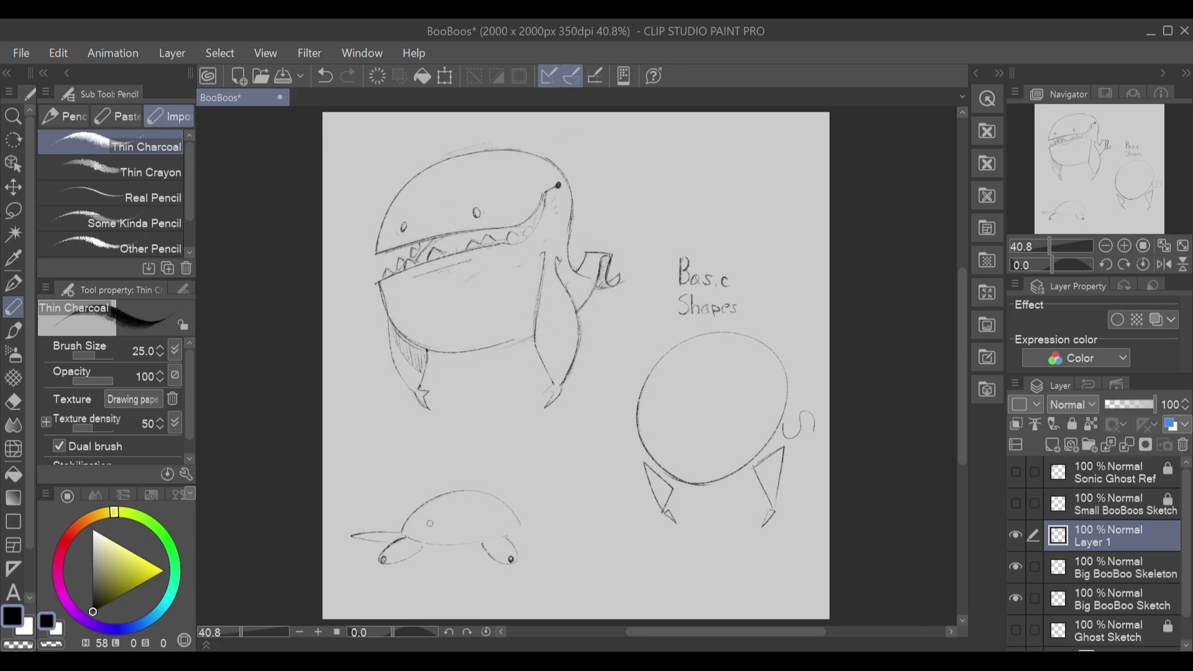
Step: Finish the dome's edge and sketch the opposite splayed leg, giving both legs small foot tips
{"action": "mouse_move", "coordinate": [520, 531]}
{"action": "left_mouse_down"}
{"action": "mouse_move", "coordinate": [560, 532]}
{"action": "mouse_move", "coordinate": [511, 535]}
{"action": "mouse_move", "coordinate": [574, 525]}
{"action": "mouse_move", "coordinate": [517, 535]}
{"action": "left_mouse_up"}
{"action": "key", "text": "ctrl+z"}
{"action": "left_click_drag", "start_coordinate": [351, 536], "coordinate": [341, 532]}
{"action": "key", "text": "ctrl+z"}
{"action": "mouse_move", "coordinate": [574, 526]}
{"action": "left_mouse_down"}
{"action": "mouse_move", "coordinate": [583, 529]}
{"action": "mouse_move", "coordinate": [518, 504]}
{"action": "mouse_move", "coordinate": [475, 465]}
{"action": "mouse_move", "coordinate": [481, 449]}
{"action": "left_mouse_up"}
{"action": "key", "text": "ctrl+z"}
Step: Sketch a curved, pointed tail rising from the top of the flattened body
{"action": "key", "text": "ctrl+z"}
{"action": "mouse_move", "coordinate": [470, 491]}
{"action": "left_mouse_down"}
{"action": "mouse_move", "coordinate": [459, 461]}
{"action": "mouse_move", "coordinate": [477, 449]}
{"action": "left_mouse_up"}
{"action": "mouse_move", "coordinate": [491, 494]}
{"action": "left_mouse_down"}
{"action": "mouse_move", "coordinate": [464, 468]}
{"action": "mouse_move", "coordinate": [489, 485]}
{"action": "mouse_move", "coordinate": [470, 466]}
{"action": "mouse_move", "coordinate": [470, 478]}
{"action": "mouse_move", "coordinate": [458, 472]}
{"action": "mouse_move", "coordinate": [477, 452]}
{"action": "left_mouse_up"}
{"action": "key", "text": "ctrl+z"}
{"action": "key", "text": "ctrl+z"}
{"action": "key", "text": "ctrl+z"}
{"action": "key", "text": "ctrl+z"}
{"action": "key", "text": "ctrl+z"}
Step: Handwrite the label "Splat Concept" beneath the flattened character
{"action": "mouse_move", "coordinate": [430, 571]}
{"action": "left_mouse_down"}
{"action": "mouse_move", "coordinate": [427, 585]}
{"action": "mouse_move", "coordinate": [447, 577]}
{"action": "mouse_move", "coordinate": [433, 579]}
{"action": "left_mouse_up"}
{"action": "key", "text": "ctrl+z"}
{"action": "key", "text": "ctrl+z"}
{"action": "key", "text": "ctrl+z"}
{"action": "key", "text": "ctrl+z"}
{"action": "key", "text": "ctrl+z"}
{"action": "left_click_drag", "start_coordinate": [440, 573], "coordinate": [463, 584]}
{"action": "mouse_move", "coordinate": [462, 571]}
{"action": "left_mouse_down"}
{"action": "mouse_move", "coordinate": [458, 603]}
{"action": "mouse_move", "coordinate": [505, 597]}
{"action": "mouse_move", "coordinate": [506, 608]}
{"action": "left_mouse_up"}
{"action": "mouse_move", "coordinate": [500, 598]}
{"action": "left_mouse_down"}
{"action": "mouse_move", "coordinate": [511, 595]}
{"action": "mouse_move", "coordinate": [493, 608]}
{"action": "left_mouse_up"}
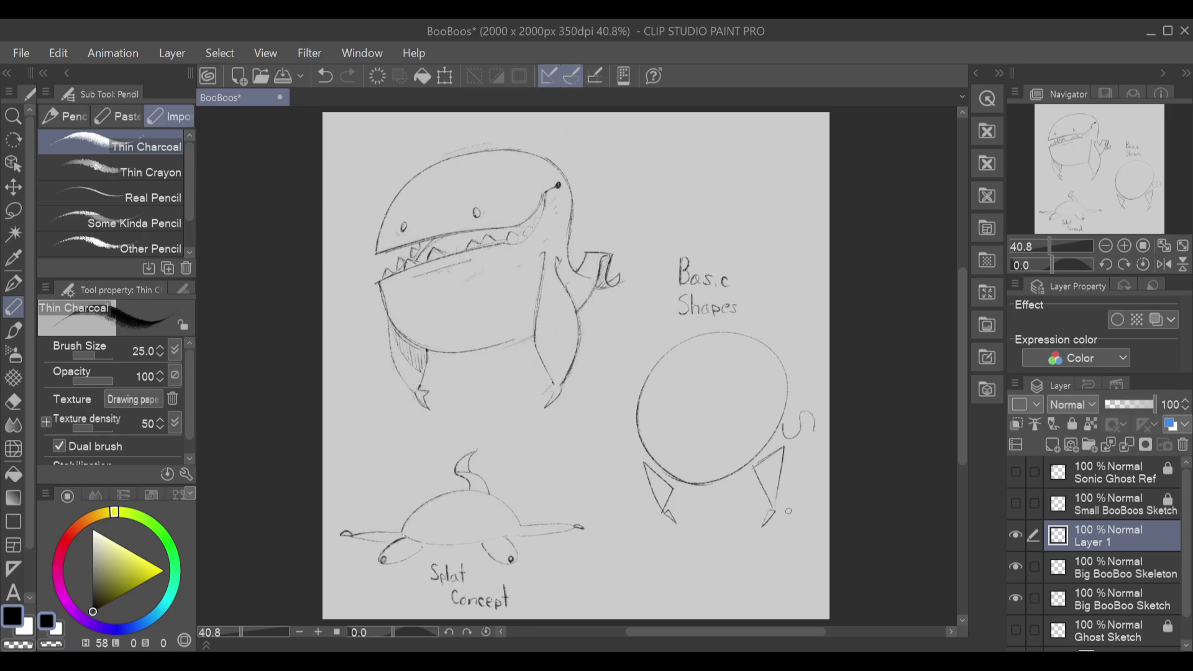
Step: Thicken the splatted character's two splayed legs with curved upper contours
{"action": "left_click_drag", "start_coordinate": [768, 518], "coordinate": [763, 525]}
{"action": "mouse_move", "coordinate": [522, 525]}
{"action": "left_mouse_down"}
{"action": "mouse_move", "coordinate": [575, 516]}
{"action": "mouse_move", "coordinate": [522, 527]}
{"action": "left_mouse_up"}
{"action": "key", "text": "ctrl+z"}
{"action": "key", "text": "ctrl+z"}
{"action": "mouse_move", "coordinate": [352, 535]}
{"action": "left_mouse_down"}
{"action": "mouse_move", "coordinate": [405, 523]}
{"action": "mouse_move", "coordinate": [365, 531]}
{"action": "mouse_move", "coordinate": [399, 534]}
{"action": "left_mouse_up"}
{"action": "key", "text": "ctrl+z"}
Step: Refine the outlines of the drooping eyes where they meet the flattened body's lower edge
{"action": "mouse_move", "coordinate": [423, 550]}
{"action": "left_mouse_down"}
{"action": "mouse_move", "coordinate": [380, 566]}
{"action": "mouse_move", "coordinate": [424, 548]}
{"action": "left_mouse_up"}
{"action": "key", "text": "ctrl+z"}
{"action": "key", "text": "ctrl+z"}
{"action": "mouse_move", "coordinate": [514, 557]}
{"action": "left_mouse_down"}
{"action": "mouse_move", "coordinate": [511, 539]}
{"action": "mouse_move", "coordinate": [486, 541]}
{"action": "mouse_move", "coordinate": [507, 538]}
{"action": "left_mouse_up"}
{"action": "key", "text": "ctrl+z"}
{"action": "left_click_drag", "start_coordinate": [429, 541], "coordinate": [408, 538]}
{"action": "key", "text": "ctrl+z"}
Step: Erase the curved tail and redraw it as a bent, zigzag tail with a pointed tip
{"action": "key", "text": "e"}
{"action": "mouse_move", "coordinate": [471, 474]}
{"action": "left_mouse_down"}
{"action": "mouse_move", "coordinate": [453, 472]}
{"action": "mouse_move", "coordinate": [499, 486]}
{"action": "mouse_move", "coordinate": [477, 451]}
{"action": "left_mouse_up"}
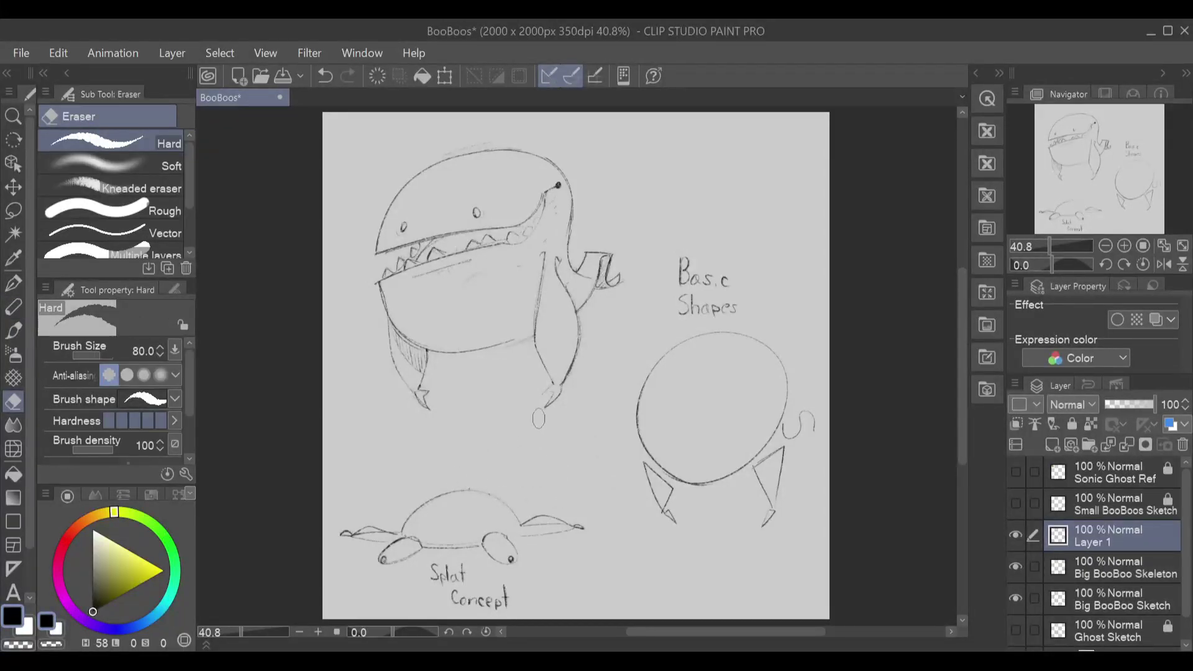
{"action": "key", "text": "p"}
{"action": "left_click_drag", "start_coordinate": [456, 491], "coordinate": [471, 443]}
{"action": "key", "text": "ctrl+z"}
{"action": "left_click_drag", "start_coordinate": [455, 491], "coordinate": [470, 455]}
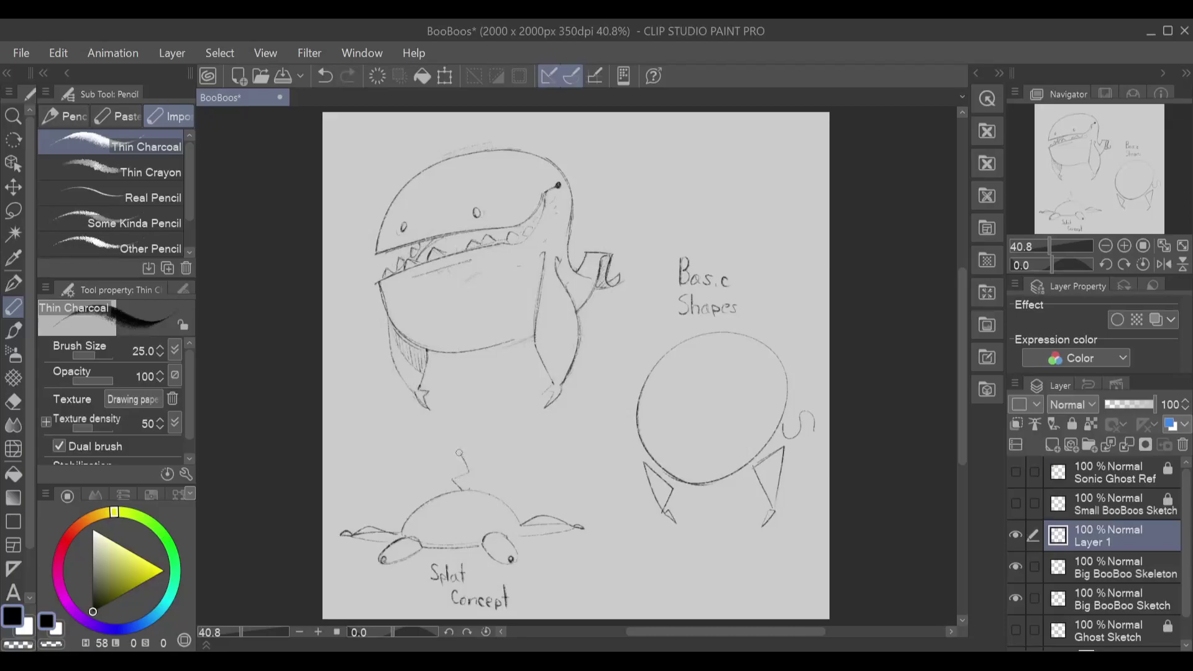
{"action": "key", "text": "ctrl+z"}
{"action": "left_click_drag", "start_coordinate": [468, 473], "coordinate": [475, 491]}
Step: Rework the foot tips and lower contours of the splatted character's two splayed legs
{"action": "mouse_move", "coordinate": [339, 536]}
{"action": "left_mouse_down"}
{"action": "mouse_move", "coordinate": [508, 546]}
{"action": "mouse_move", "coordinate": [413, 559]}
{"action": "mouse_move", "coordinate": [499, 512]}
{"action": "mouse_move", "coordinate": [335, 534]}
{"action": "mouse_move", "coordinate": [367, 556]}
{"action": "left_mouse_up"}
{"action": "key", "text": "ctrl+z"}
{"action": "key", "text": "ctrl+z"}
{"action": "mouse_move", "coordinate": [336, 531]}
{"action": "left_mouse_down"}
{"action": "mouse_move", "coordinate": [328, 517]}
{"action": "mouse_move", "coordinate": [344, 520]}
{"action": "mouse_move", "coordinate": [327, 515]}
{"action": "mouse_move", "coordinate": [354, 532]}
{"action": "left_mouse_up"}
{"action": "key", "text": "ctrl+z"}
{"action": "key", "text": "ctrl+z"}
{"action": "mouse_move", "coordinate": [591, 533]}
{"action": "left_mouse_down"}
{"action": "mouse_move", "coordinate": [588, 502]}
{"action": "mouse_move", "coordinate": [598, 511]}
{"action": "mouse_move", "coordinate": [578, 519]}
{"action": "mouse_move", "coordinate": [589, 506]}
{"action": "mouse_move", "coordinate": [587, 523]}
{"action": "mouse_move", "coordinate": [612, 512]}
{"action": "mouse_move", "coordinate": [595, 529]}
{"action": "left_mouse_up"}
{"action": "key", "text": "ctrl+z"}
{"action": "key", "text": "ctrl+z"}
{"action": "key", "text": "ctrl+z"}
{"action": "left_click_drag", "start_coordinate": [516, 538], "coordinate": [573, 534]}
{"action": "key", "text": "ctrl+z"}
Step: Add a small rounded detail under the flattened body's center and rename the layer Splatted Big BooBoo
{"action": "left_click_drag", "start_coordinate": [397, 542], "coordinate": [353, 538]}
{"action": "mouse_move", "coordinate": [444, 551]}
{"action": "left_mouse_down"}
{"action": "mouse_move", "coordinate": [476, 535]}
{"action": "mouse_move", "coordinate": [443, 550]}
{"action": "mouse_move", "coordinate": [473, 535]}
{"action": "mouse_move", "coordinate": [449, 550]}
{"action": "left_mouse_up"}
{"action": "key", "text": "ctrl+z"}
{"action": "key", "text": "ctrl+z"}
{"action": "left_click", "coordinate": [1016, 537]}
{"action": "left_click", "coordinate": [1016, 537]}
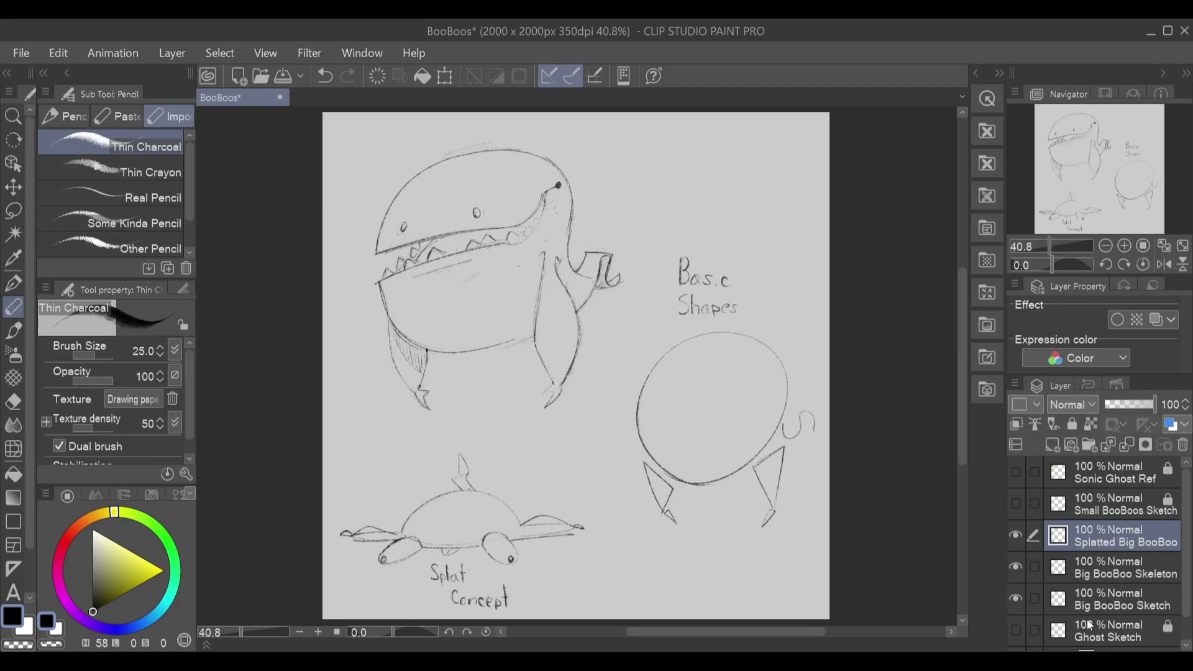
Step: Change the Paper layer's color to white
{"action": "scroll", "coordinate": [1119, 591], "scroll_direction": "down", "scroll_amount": 1}
{"action": "left_click", "coordinate": [1053, 632]}
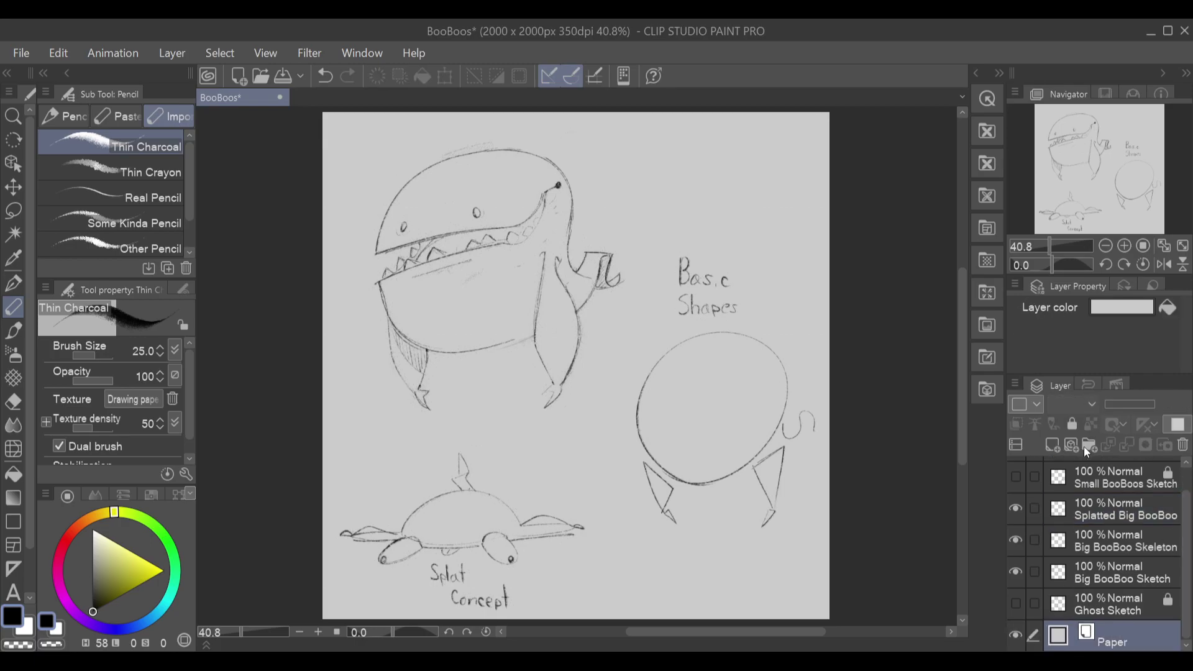
{"action": "left_click", "coordinate": [1117, 310]}
{"action": "left_click", "coordinate": [402, 279]}
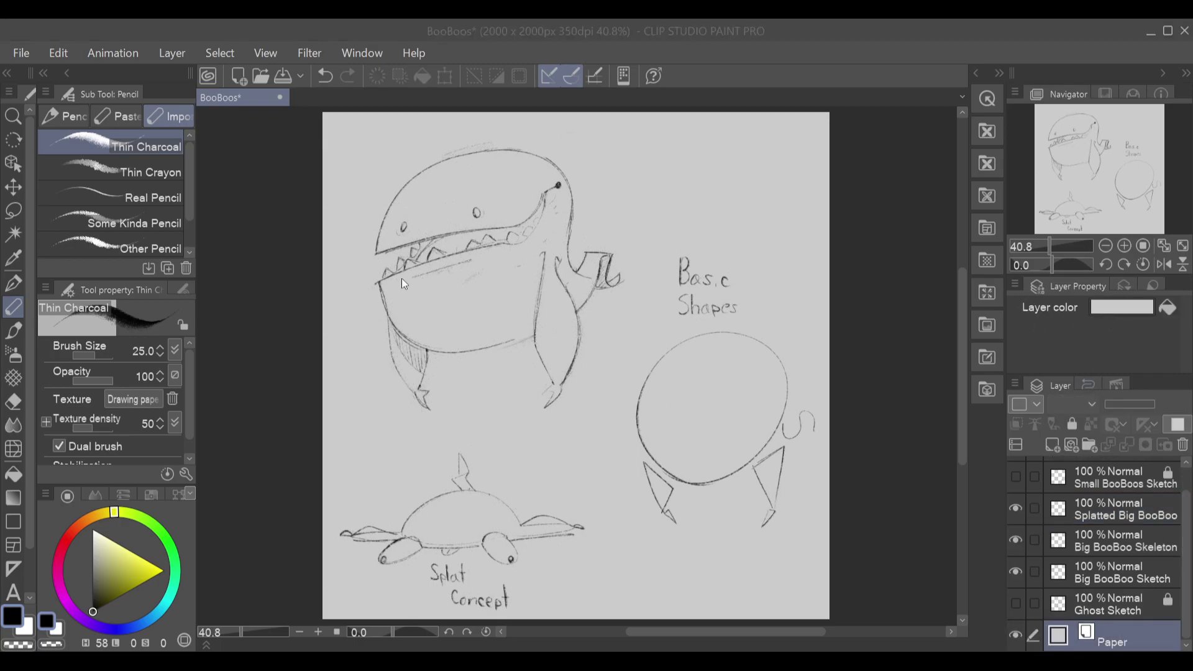
{"action": "left_click", "coordinate": [803, 203]}
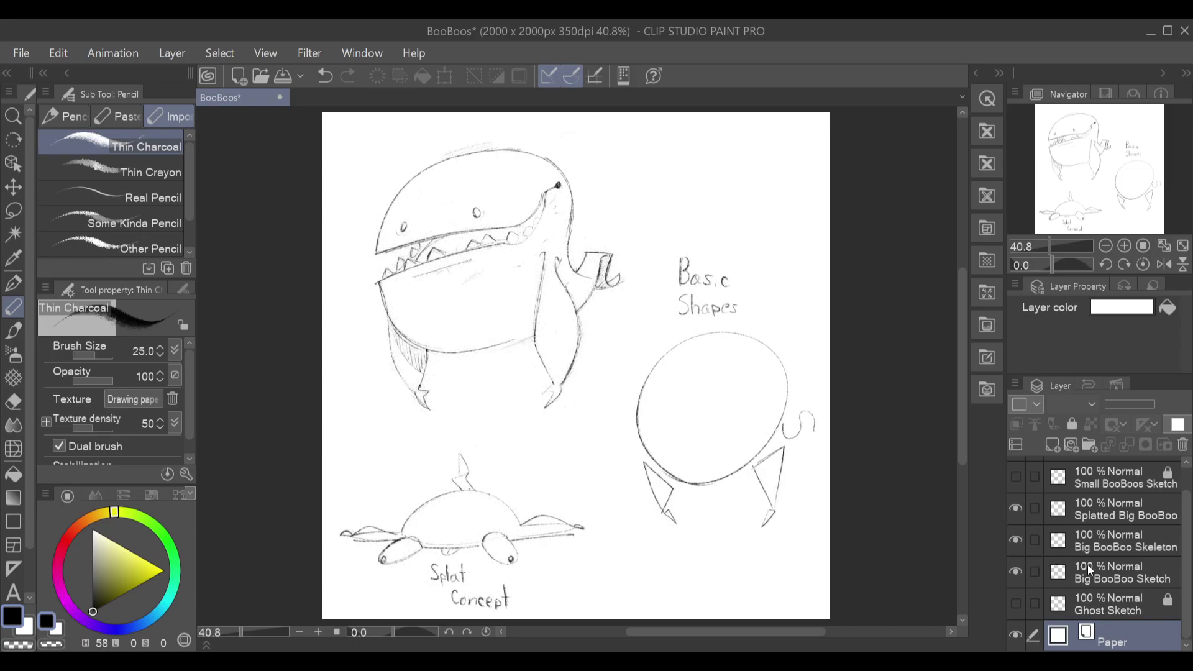
Step: Add a new layer above Splatted Big BooBoo
{"action": "scroll", "coordinate": [1136, 506], "scroll_direction": "up", "scroll_amount": 1}
{"action": "left_click", "coordinate": [1137, 507]}
{"action": "left_click", "coordinate": [1052, 446]}
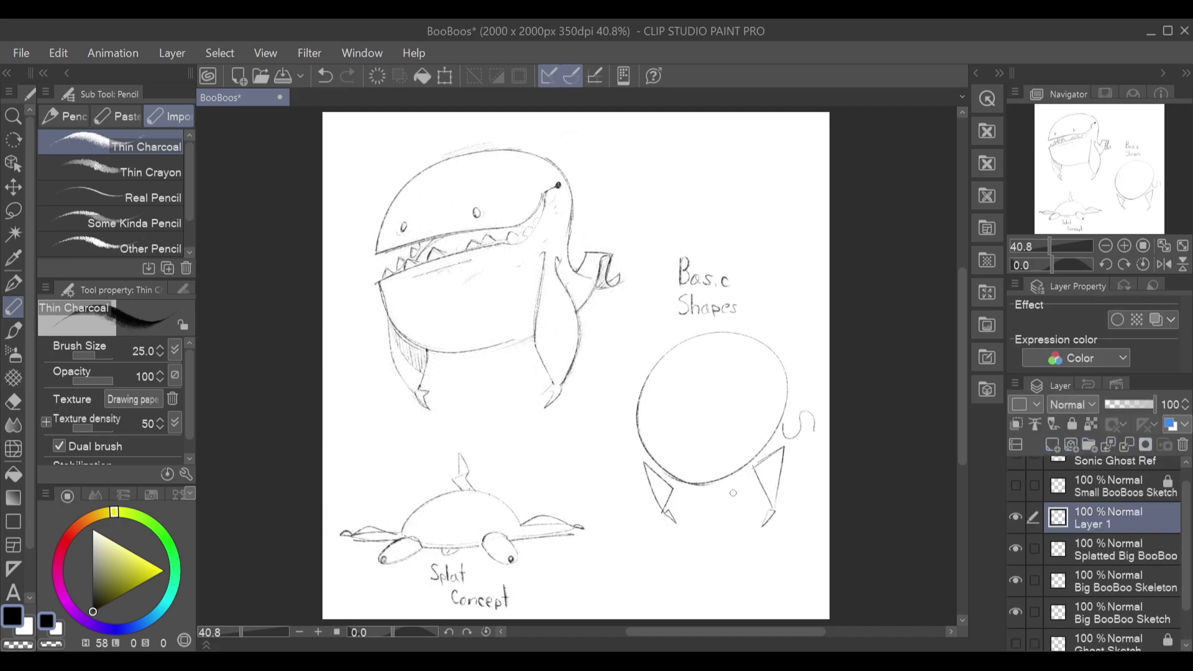
{"action": "key", "text": "ctrl+z"}
{"action": "left_click_drag", "start_coordinate": [683, 161], "coordinate": [731, 166]}
{"action": "key", "text": "ctrl+z"}
{"action": "key", "text": "ctrl+z"}
{"action": "key", "text": "ctrl+z"}
{"action": "key", "text": "ctrl+z"}
{"action": "key", "text": "ctrl+z"}
{"action": "key", "text": "ctrl+z"}
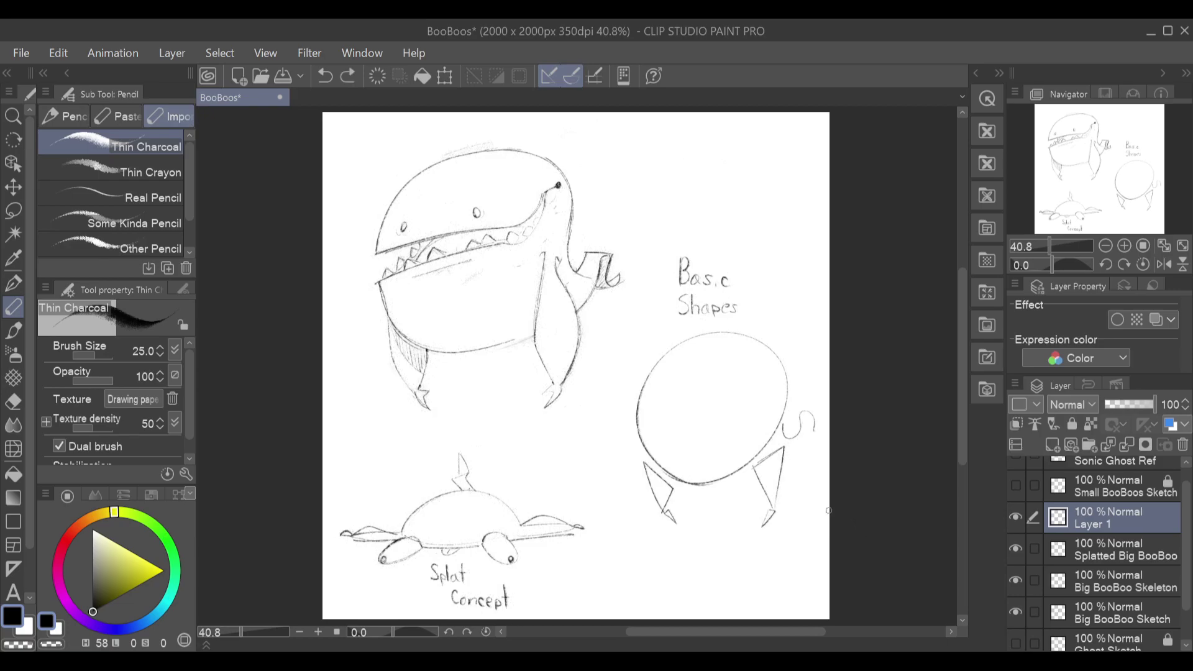